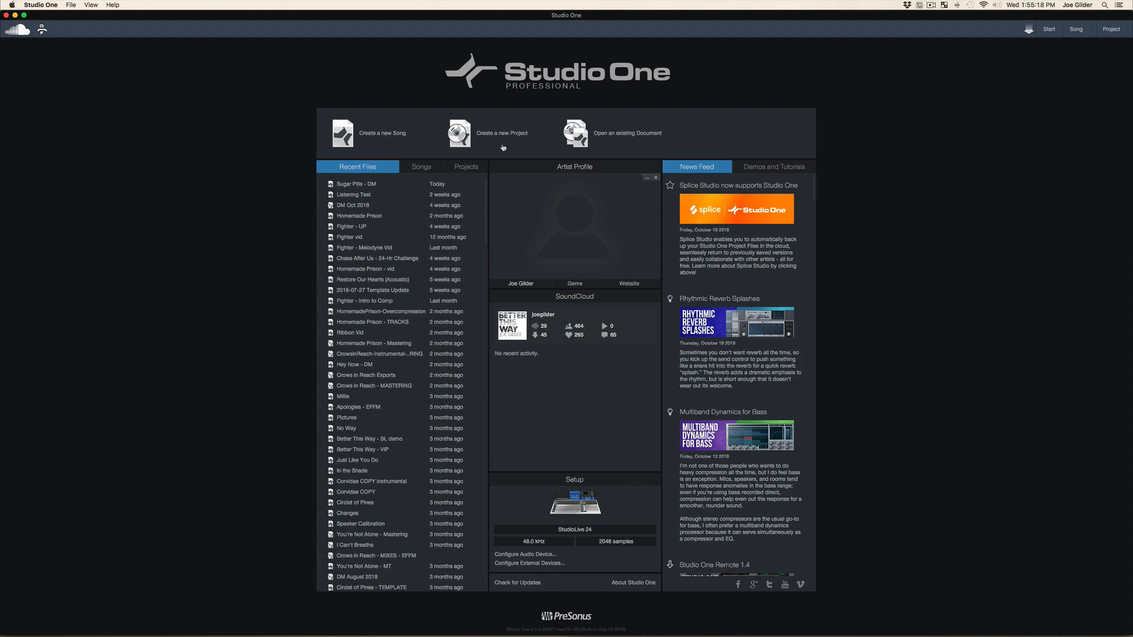
Look through the songs and projects lists on the start page, and return to the recent files
{"action": "left_click", "coordinate": [1111, 30]}
{"action": "scroll", "coordinate": [391, 207], "scroll_direction": "down", "scroll_amount": 10}
{"action": "scroll", "coordinate": [378, 295], "scroll_direction": "up", "scroll_amount": 10}
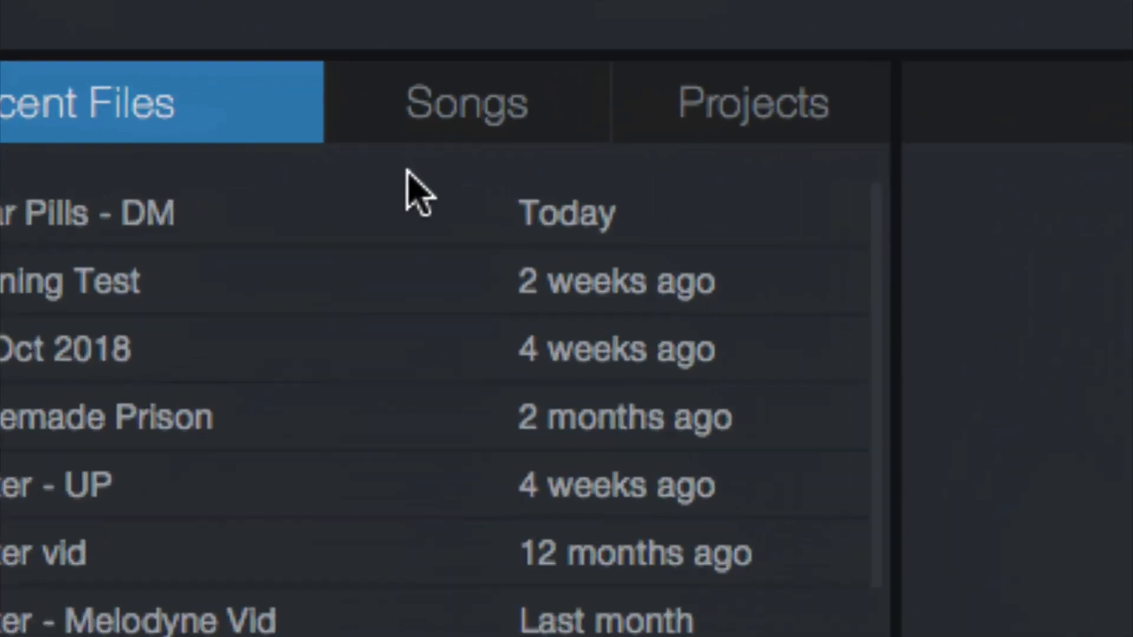
{"action": "left_click", "coordinate": [421, 171]}
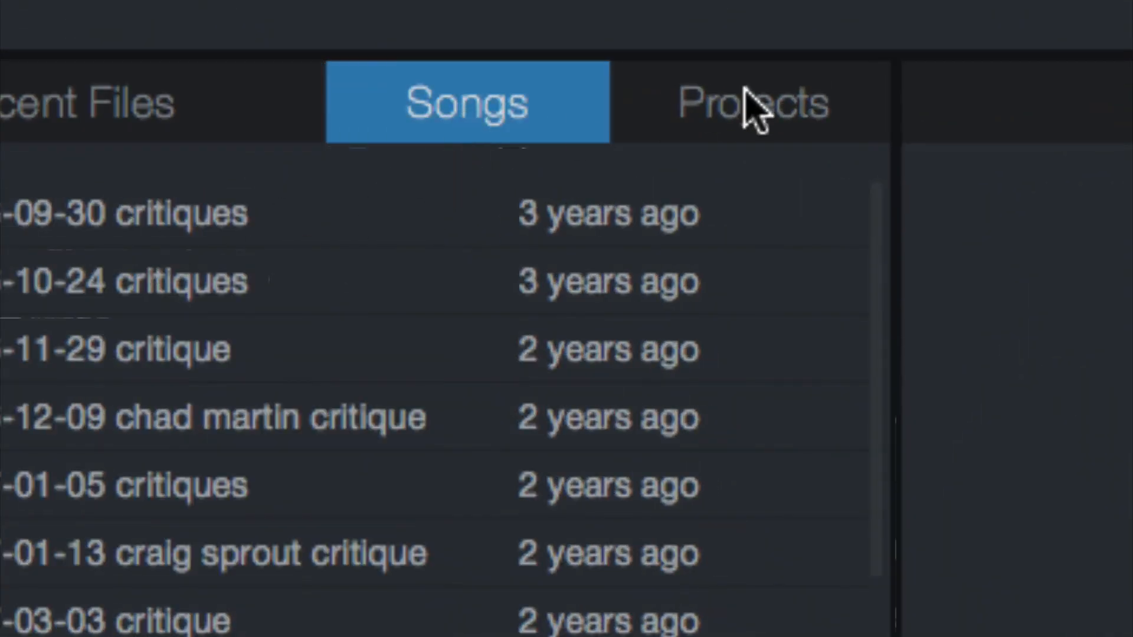
{"action": "left_click", "coordinate": [744, 106]}
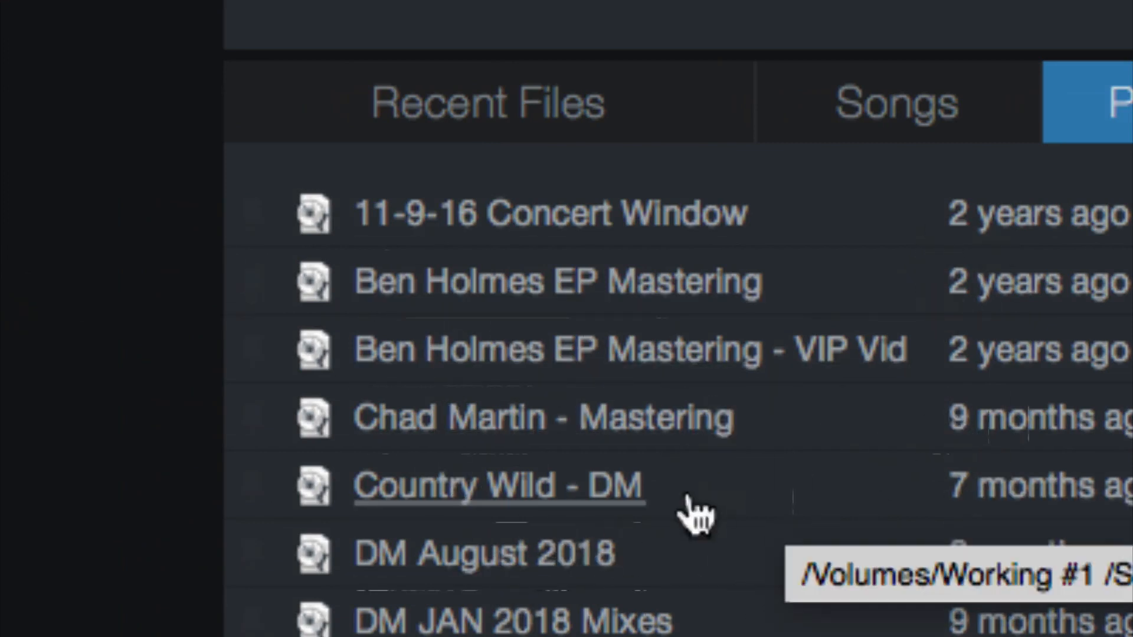
{"action": "left_click", "coordinate": [876, 106]}
{"action": "left_click", "coordinate": [635, 106]}
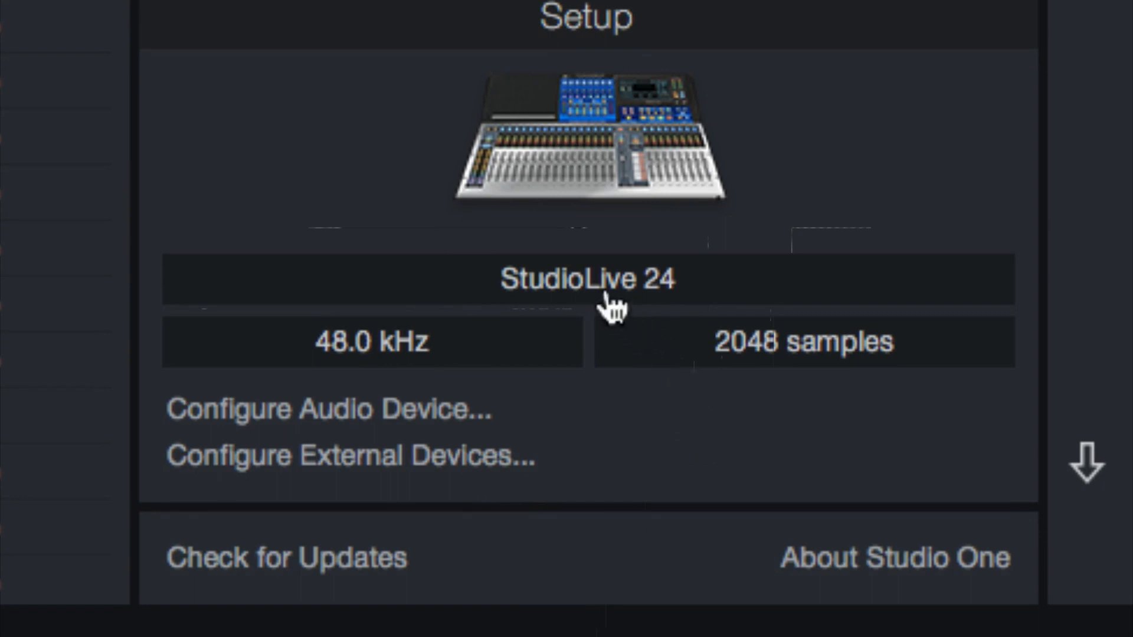
Open the audio device setup and change the playback device to Built-in Output, accepting the change
{"action": "left_click", "coordinate": [584, 286]}
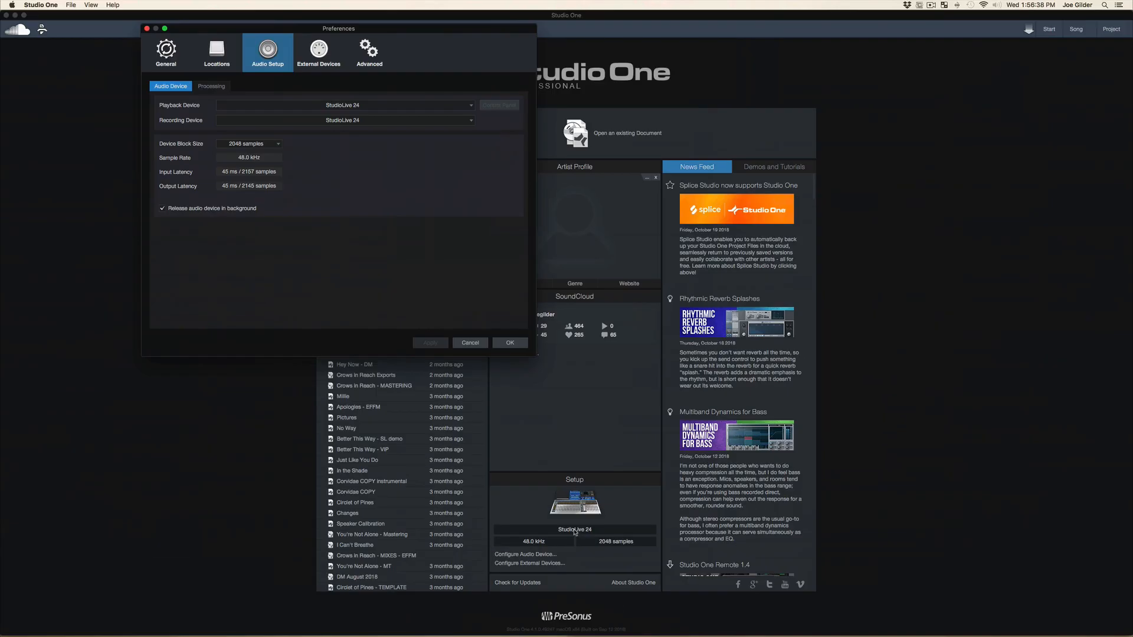
{"action": "left_click", "coordinate": [350, 104]}
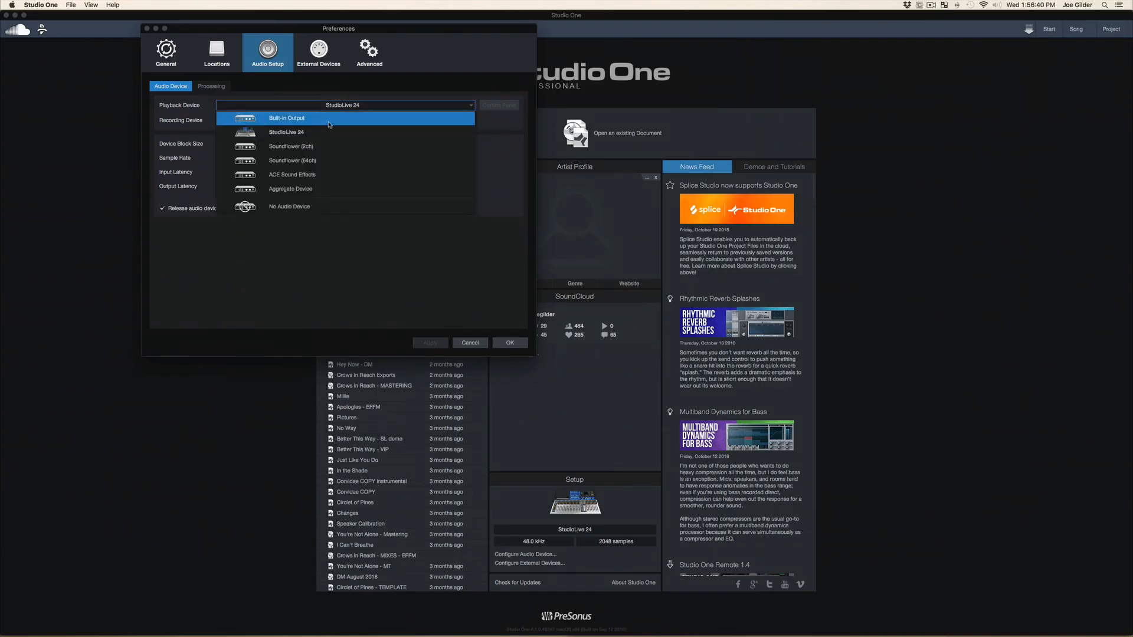
{"action": "left_click", "coordinate": [330, 121]}
{"action": "left_click", "coordinate": [519, 345]}
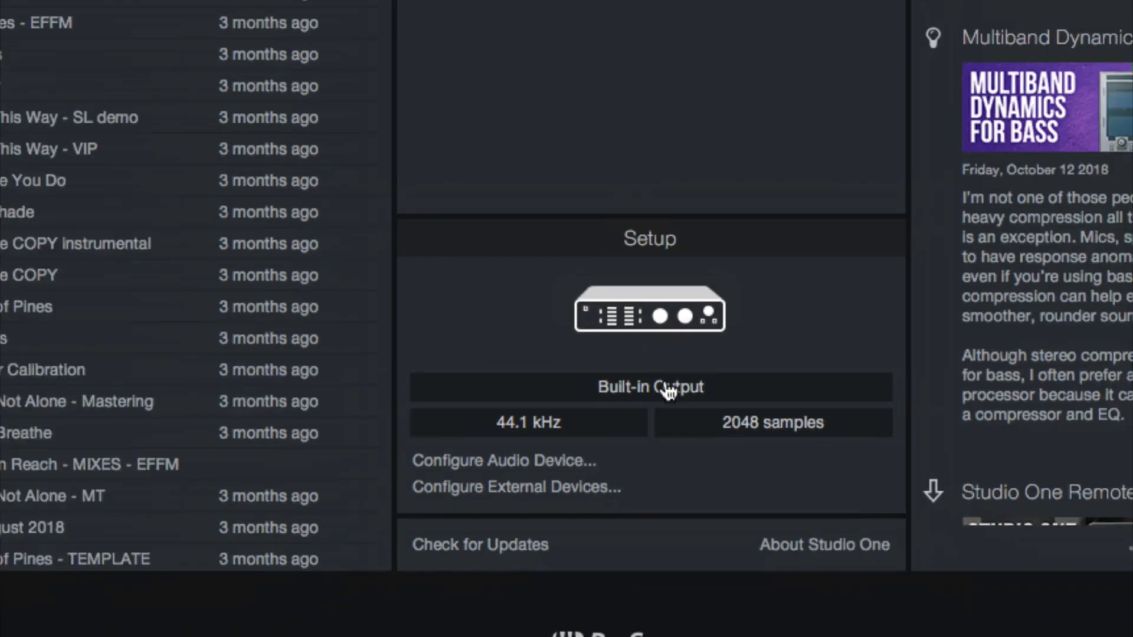
Reopen the audio device setup and select StudioLive 24 as the playback device
{"action": "left_click", "coordinate": [668, 392]}
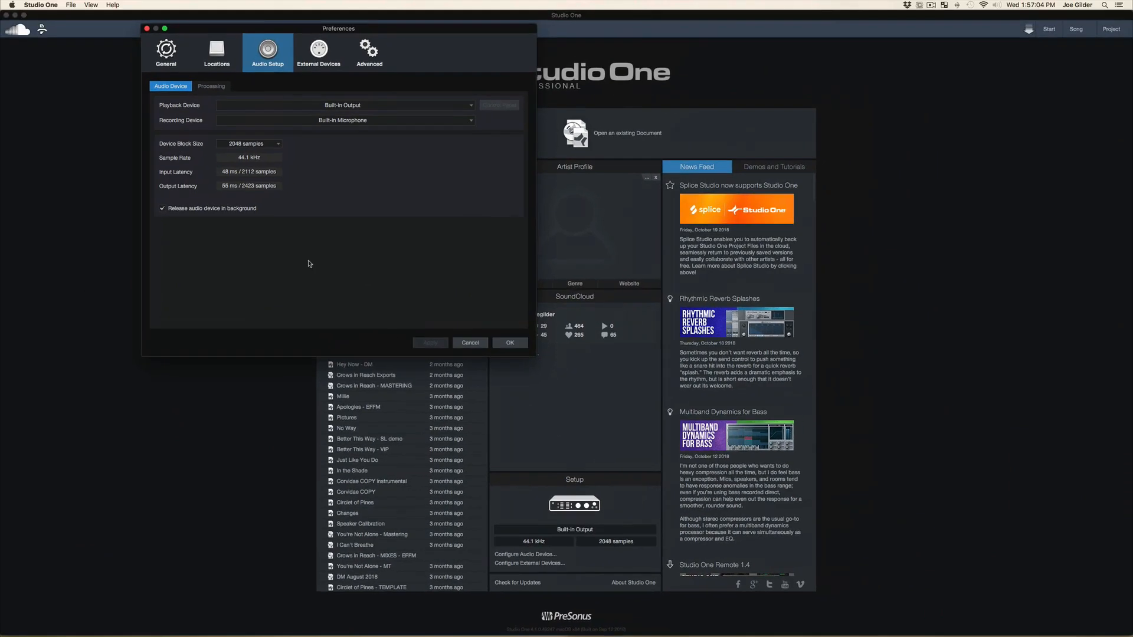
{"action": "left_click_drag", "start_coordinate": [300, 28], "coordinate": [569, 245]}
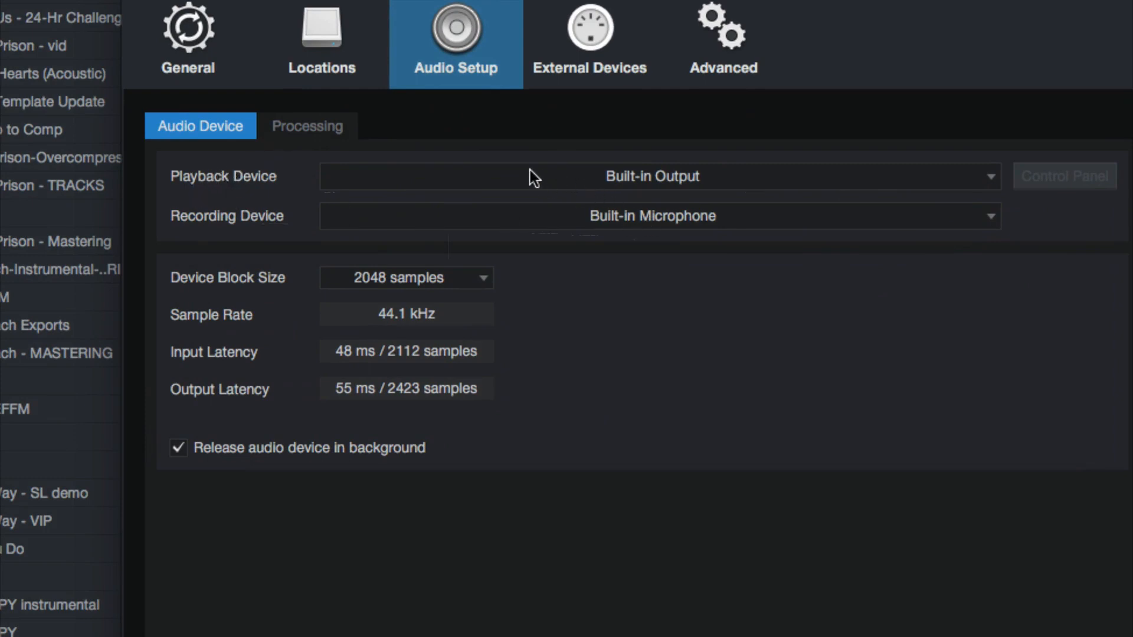
{"action": "left_click", "coordinate": [617, 171]}
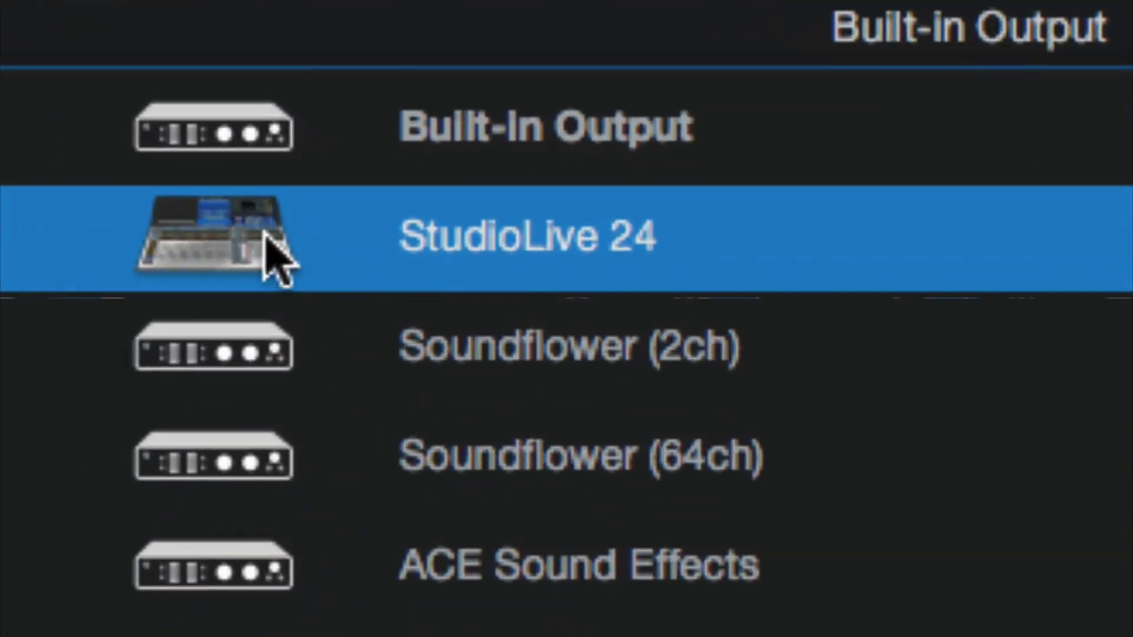
{"action": "left_click", "coordinate": [485, 236]}
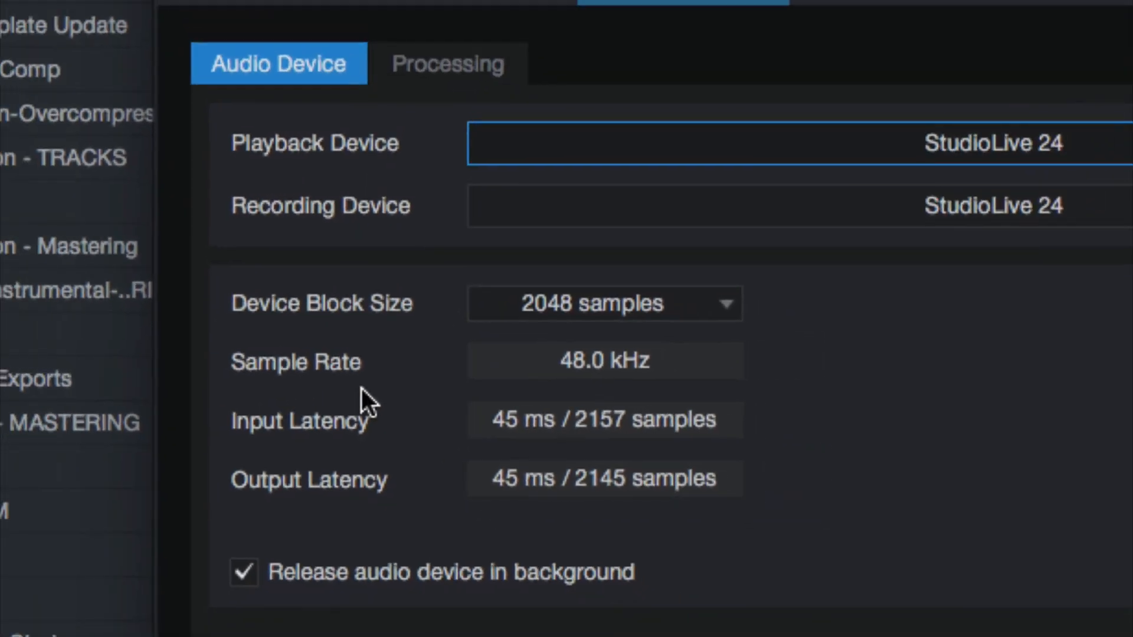
Review the available device block sizes and set the device block size to 256 samples
{"action": "left_click", "coordinate": [611, 313]}
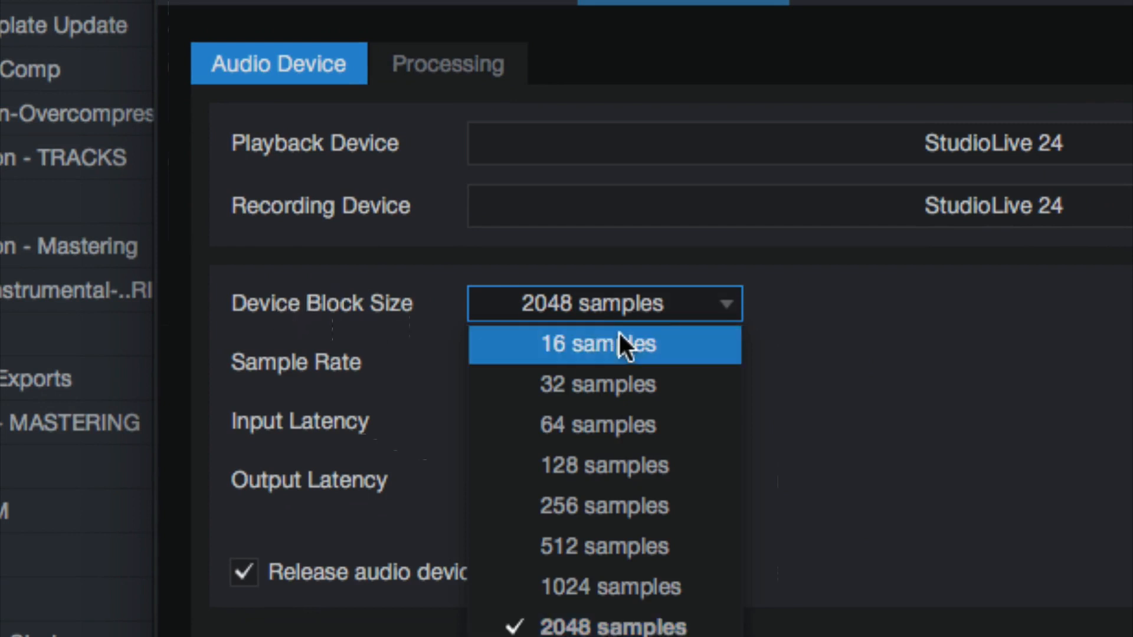
{"action": "left_click", "coordinate": [869, 342]}
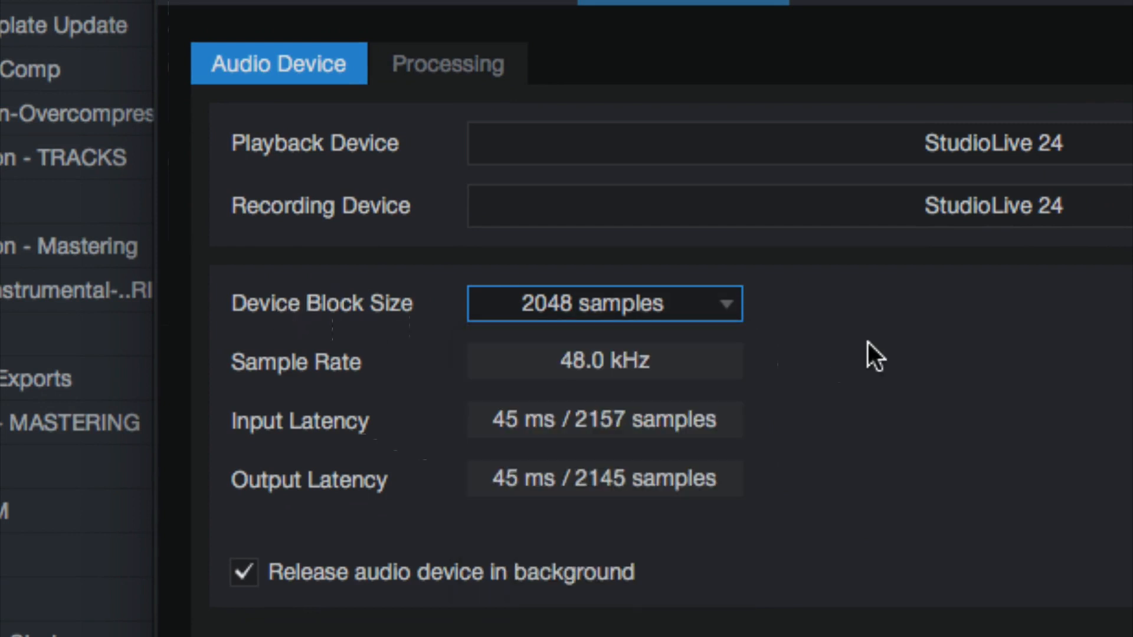
{"action": "left_click", "coordinate": [699, 289]}
{"action": "left_click", "coordinate": [782, 308]}
{"action": "left_click", "coordinate": [714, 313]}
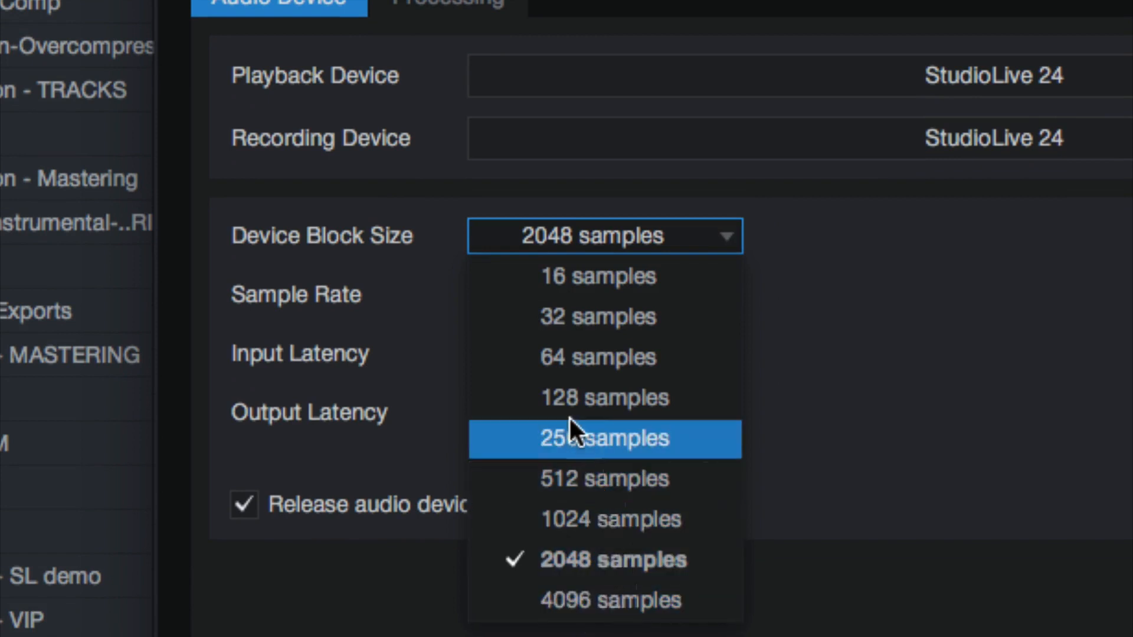
{"action": "left_click", "coordinate": [577, 438]}
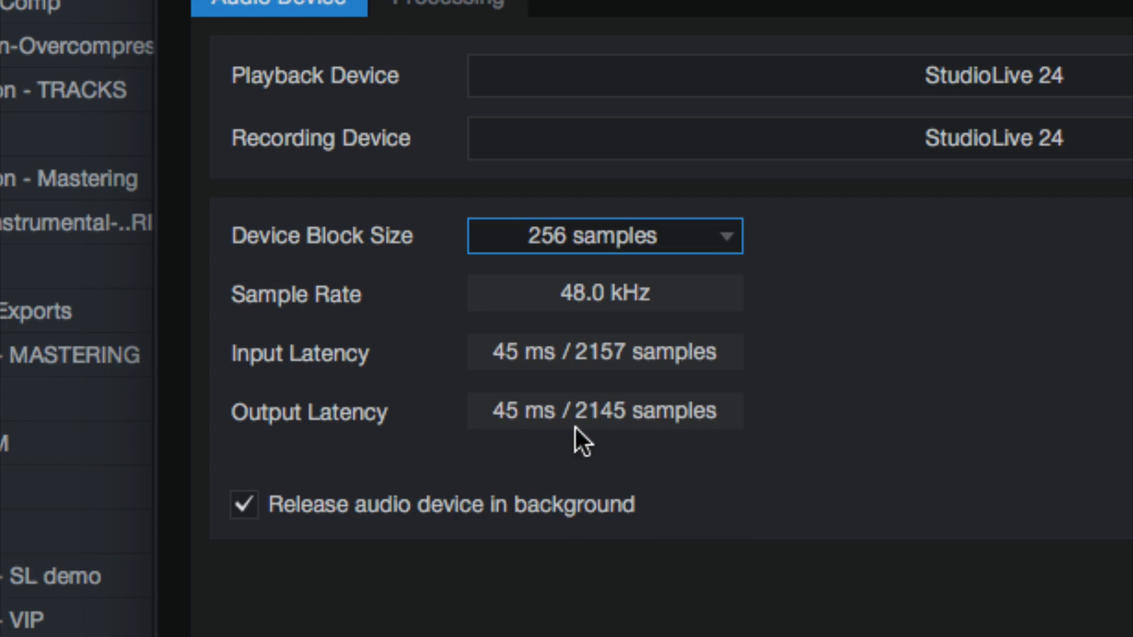
Return the device block size to 2048 samples
{"action": "left_click", "coordinate": [620, 237]}
{"action": "left_click", "coordinate": [618, 566]}
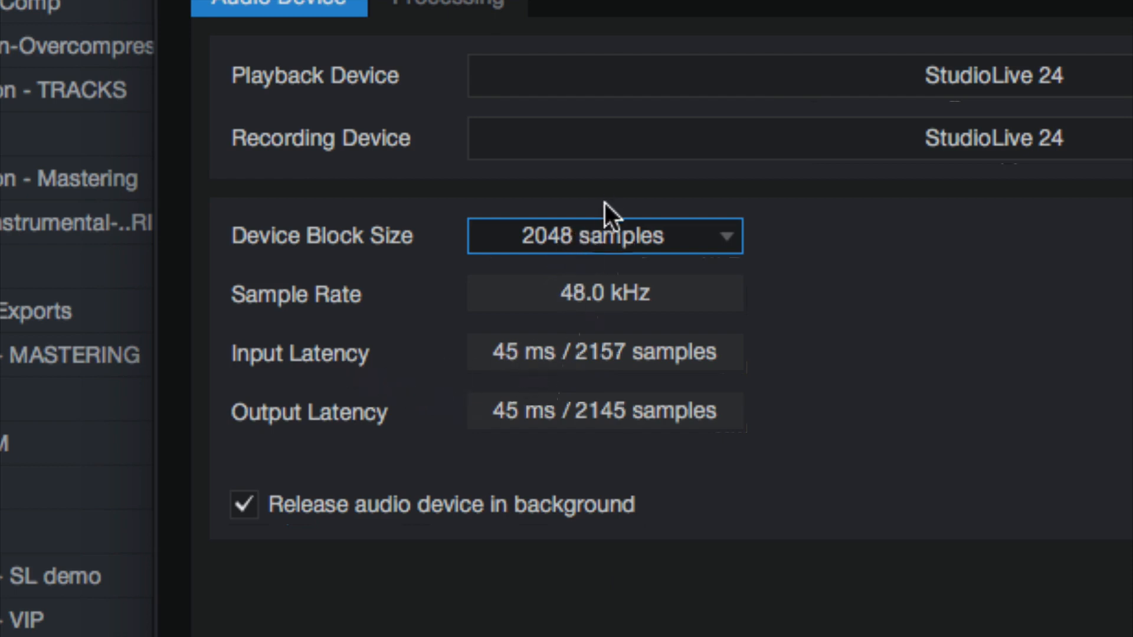
{"action": "left_click", "coordinate": [601, 232]}
{"action": "left_click", "coordinate": [824, 239]}
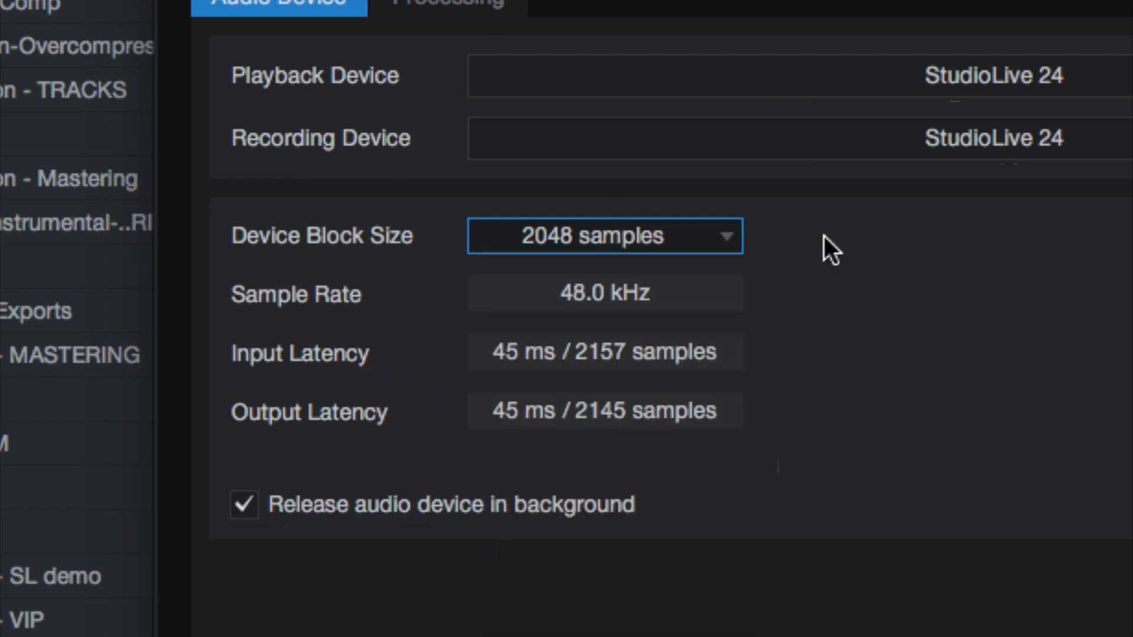
Set the device block size to 16 samples to compare the input and output latency
{"action": "left_click", "coordinate": [658, 242]}
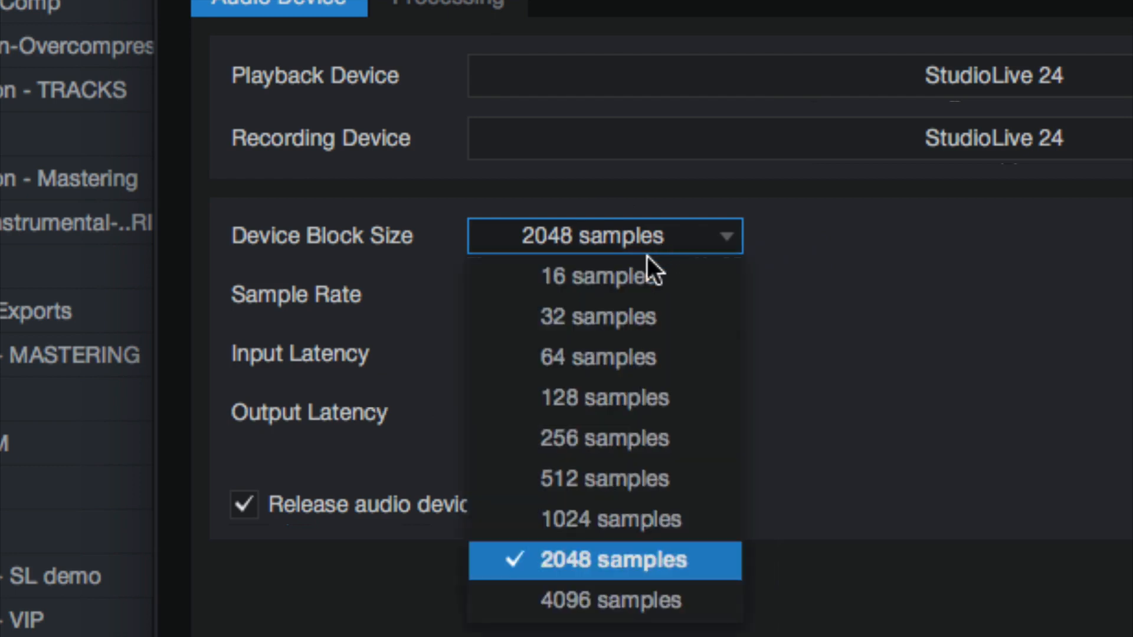
{"action": "left_click", "coordinate": [610, 286]}
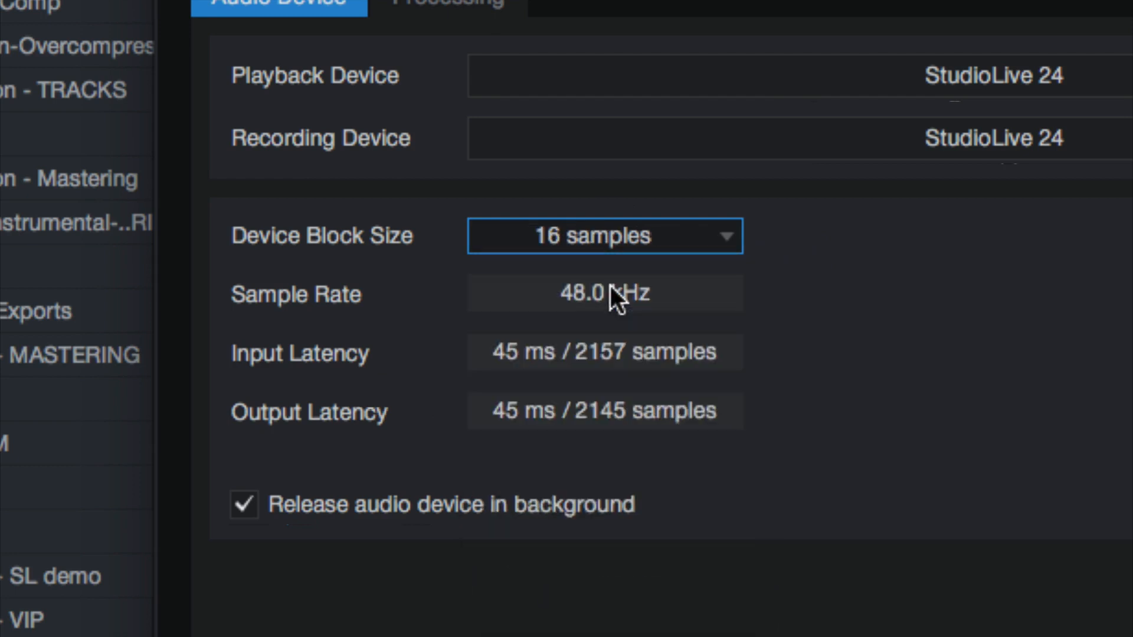
{"action": "left_click", "coordinate": [555, 233]}
{"action": "left_click", "coordinate": [643, 266]}
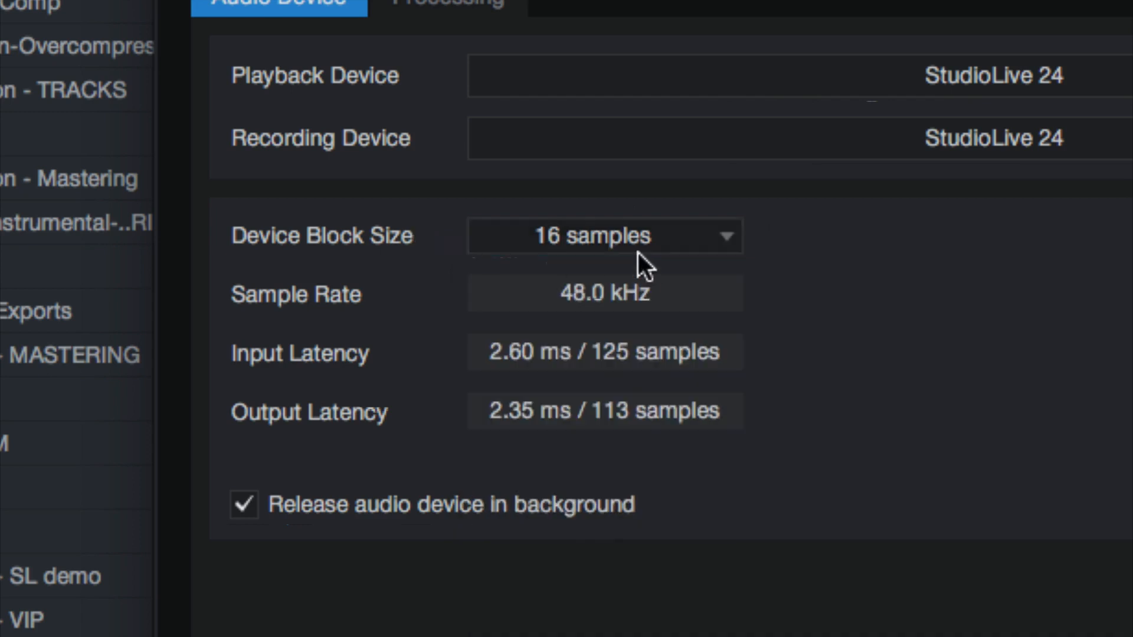
Raise the device block size to 32 samples and to 64 samples, comparing the latency at each
{"action": "left_click", "coordinate": [634, 242]}
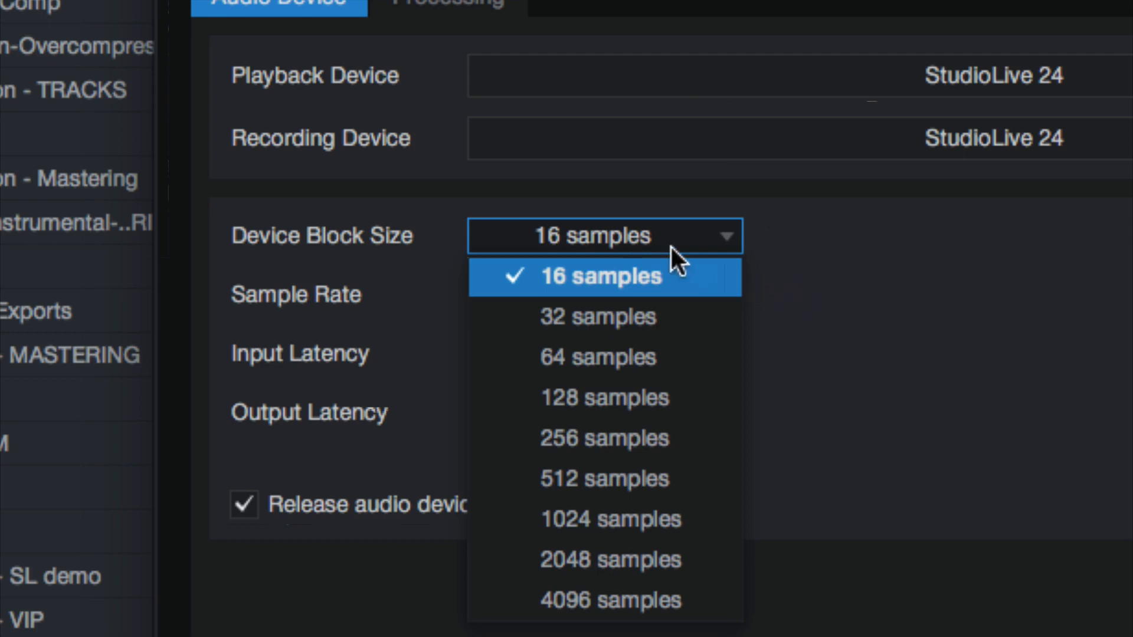
{"action": "left_click", "coordinate": [577, 303]}
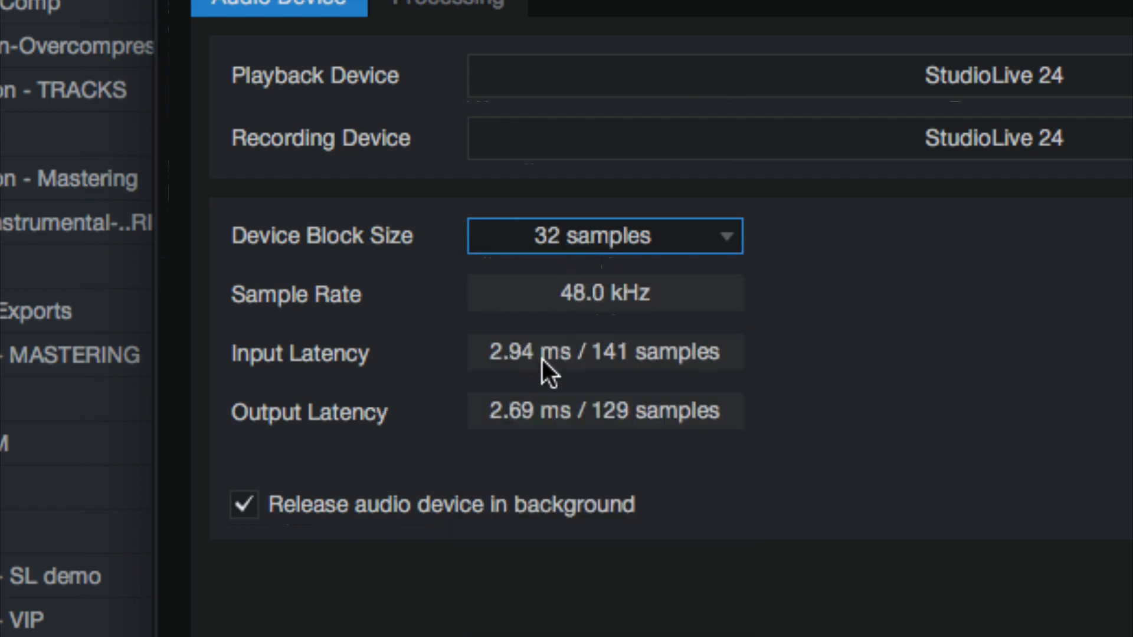
{"action": "left_click", "coordinate": [585, 236]}
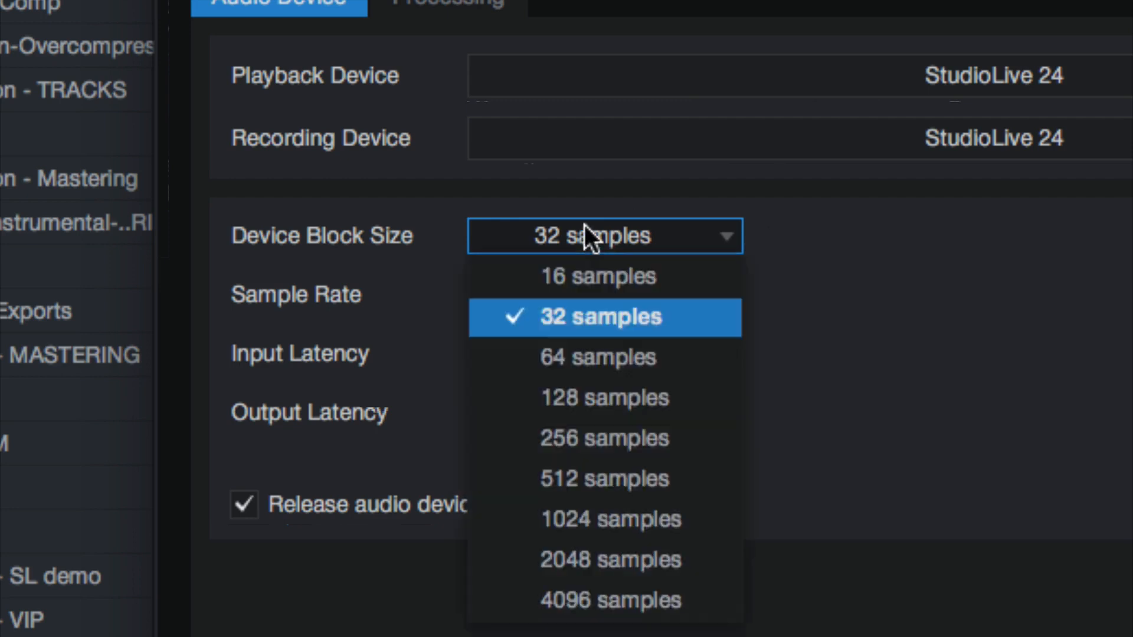
{"action": "left_click", "coordinate": [567, 353]}
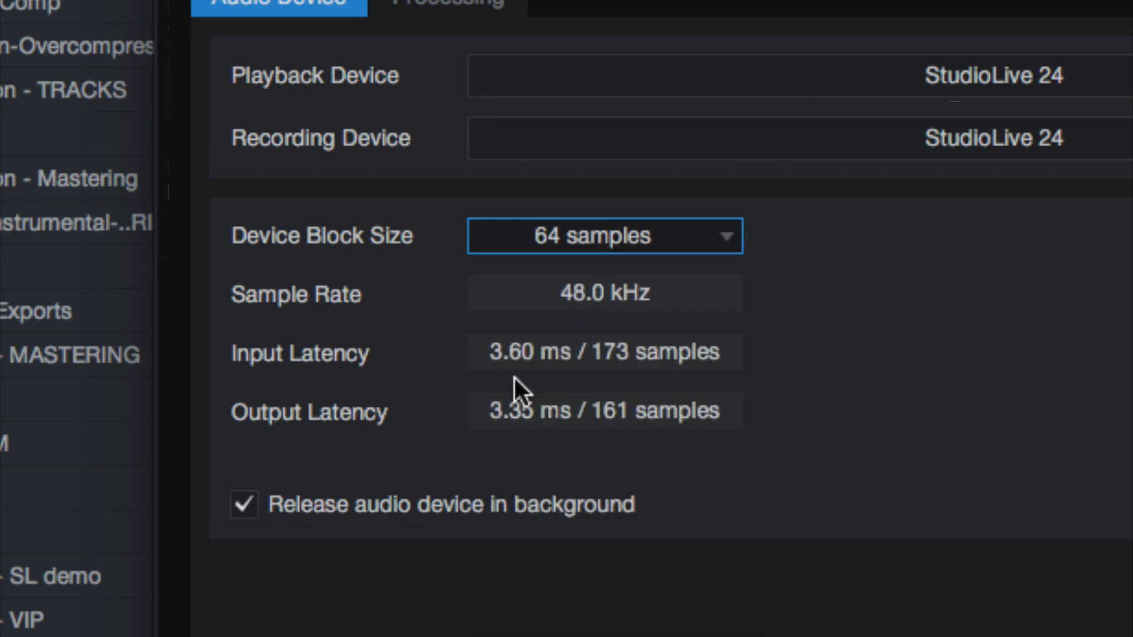
Set the device block size to 2048 samples and check the selection among the available sizes
{"action": "left_click", "coordinate": [624, 242]}
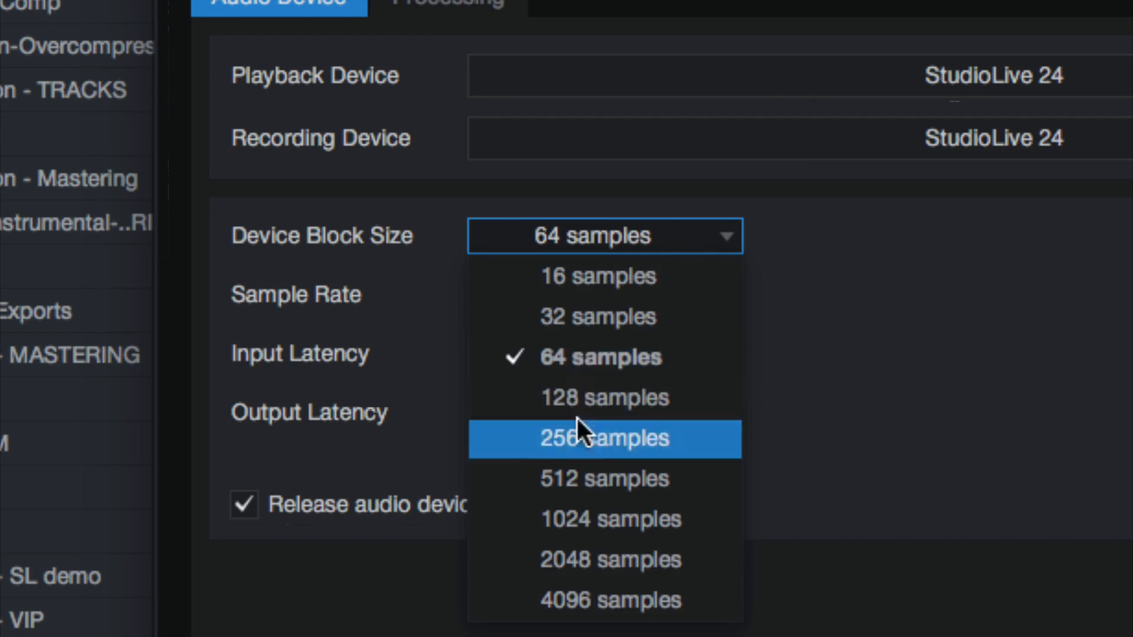
{"action": "left_click", "coordinate": [601, 549]}
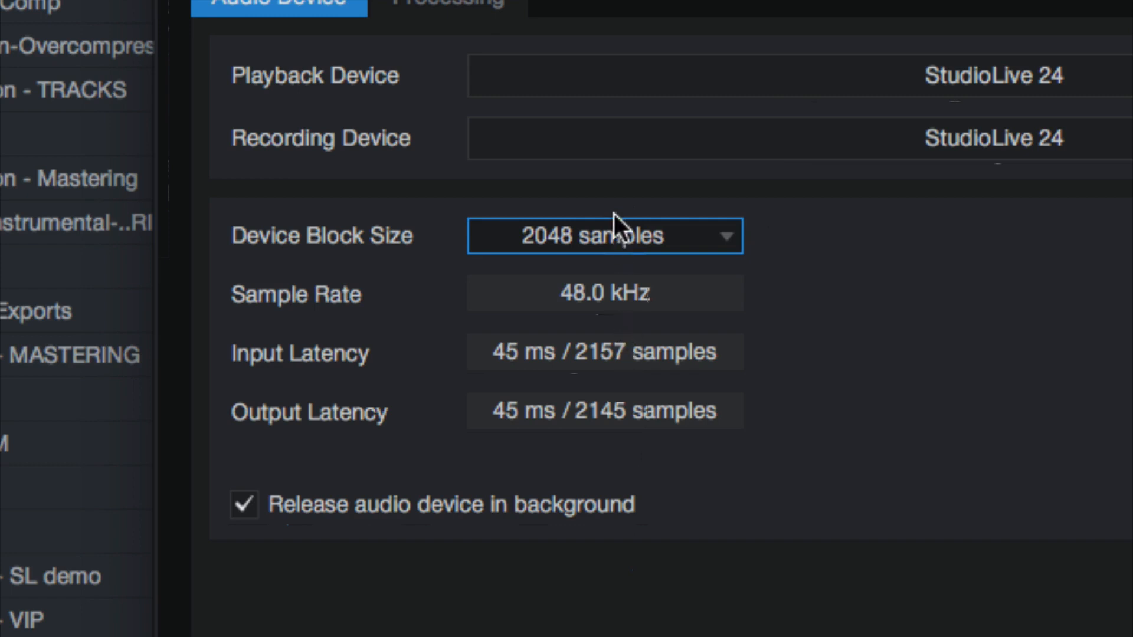
{"action": "left_click", "coordinate": [612, 232]}
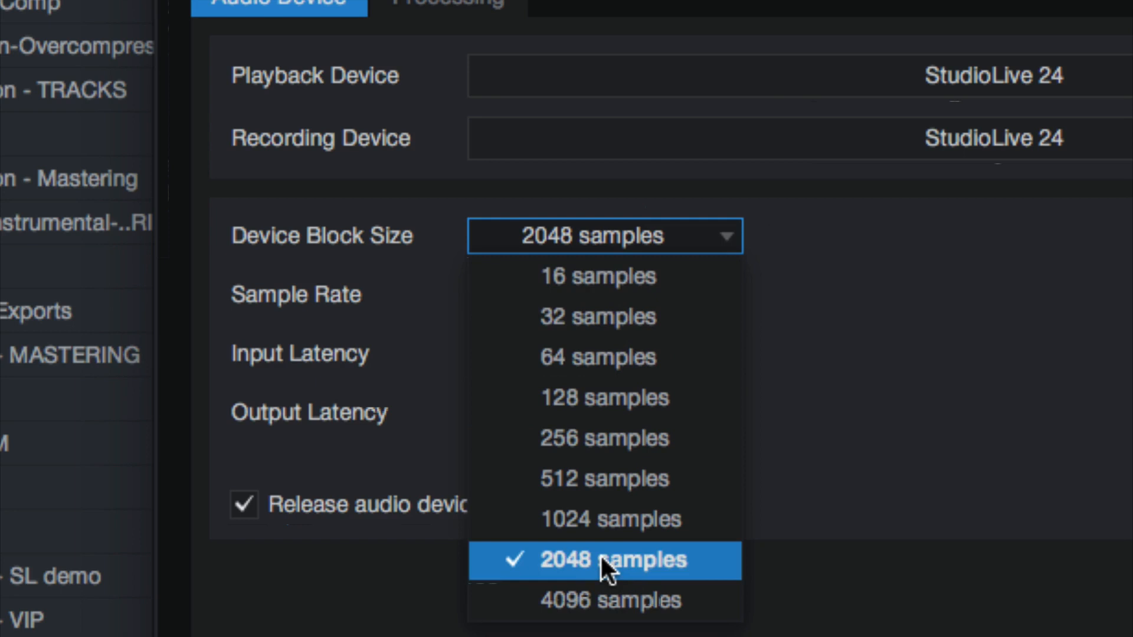
{"action": "left_click", "coordinate": [896, 346]}
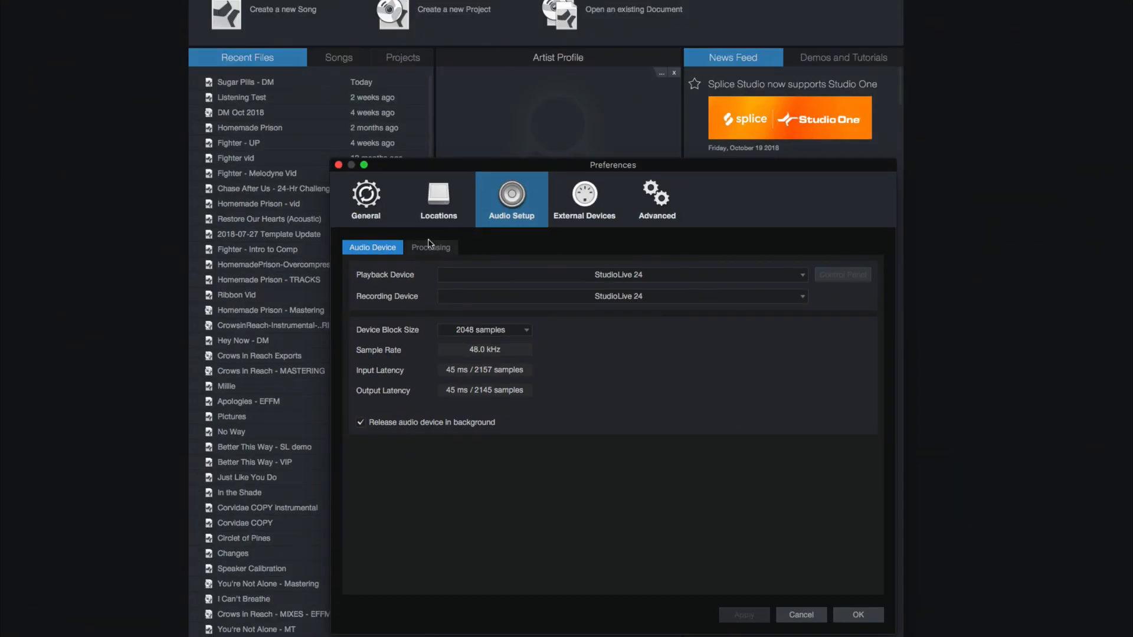
Examine the dropout protection levels and process precision options in the audio processing settings
{"action": "left_click", "coordinate": [429, 246]}
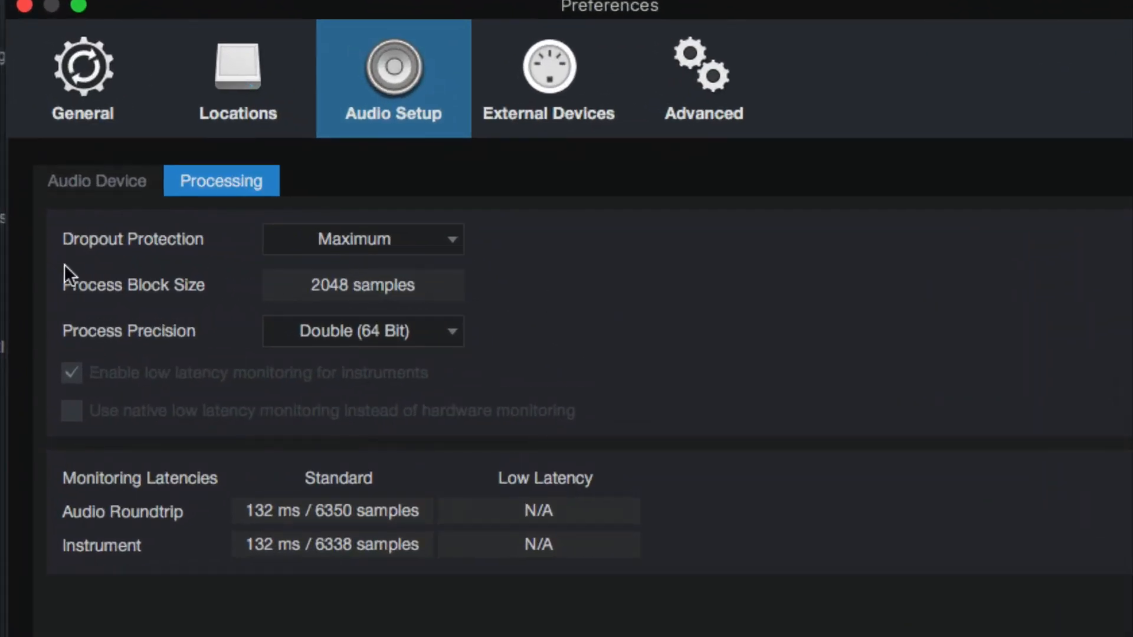
{"action": "left_click", "coordinate": [298, 231]}
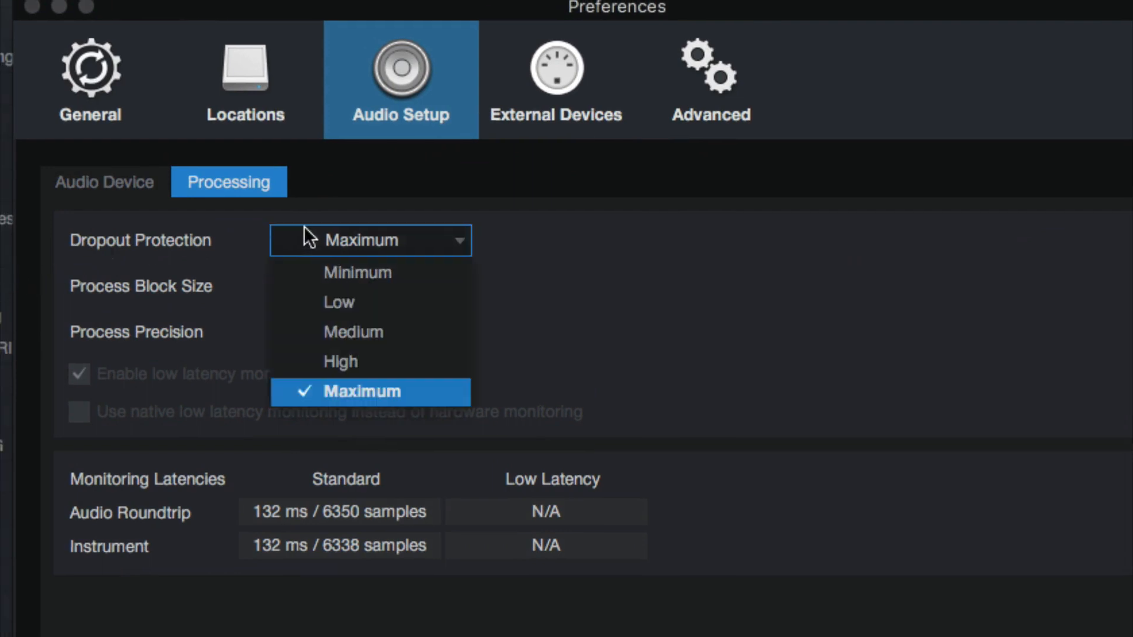
{"action": "left_click", "coordinate": [200, 311]}
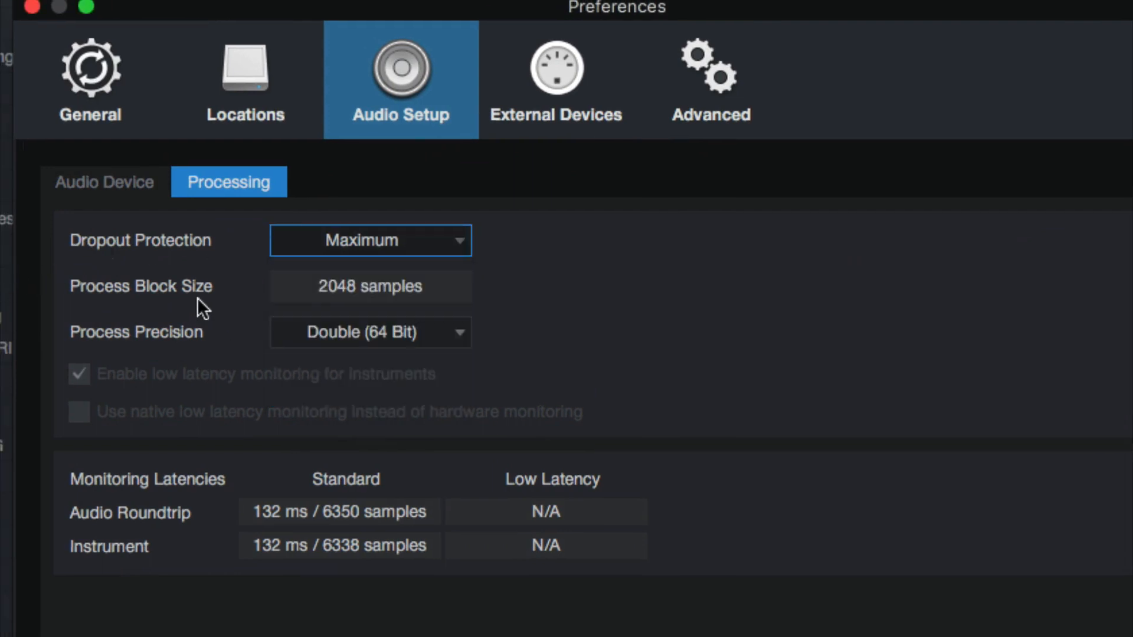
{"action": "left_click", "coordinate": [341, 285]}
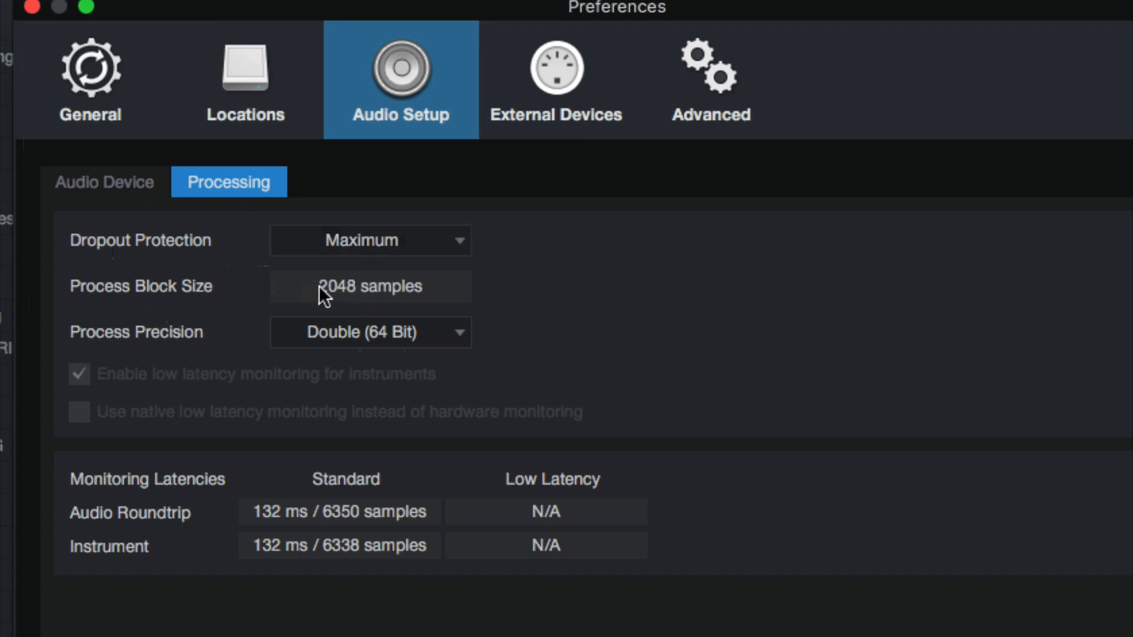
{"action": "left_click", "coordinate": [342, 334]}
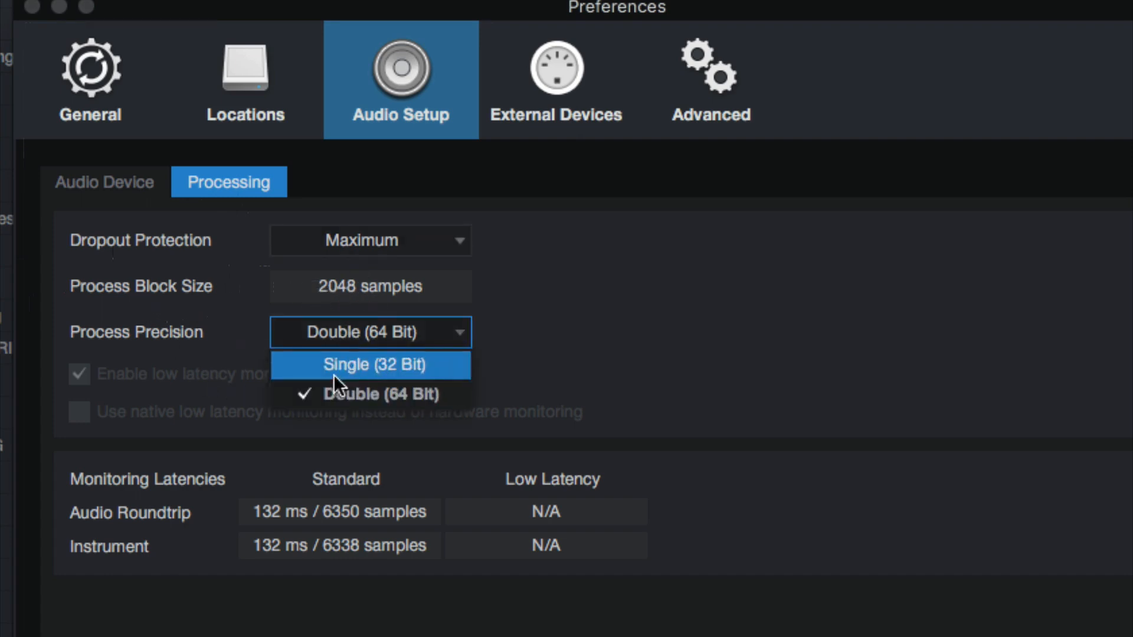
{"action": "left_click", "coordinate": [614, 334]}
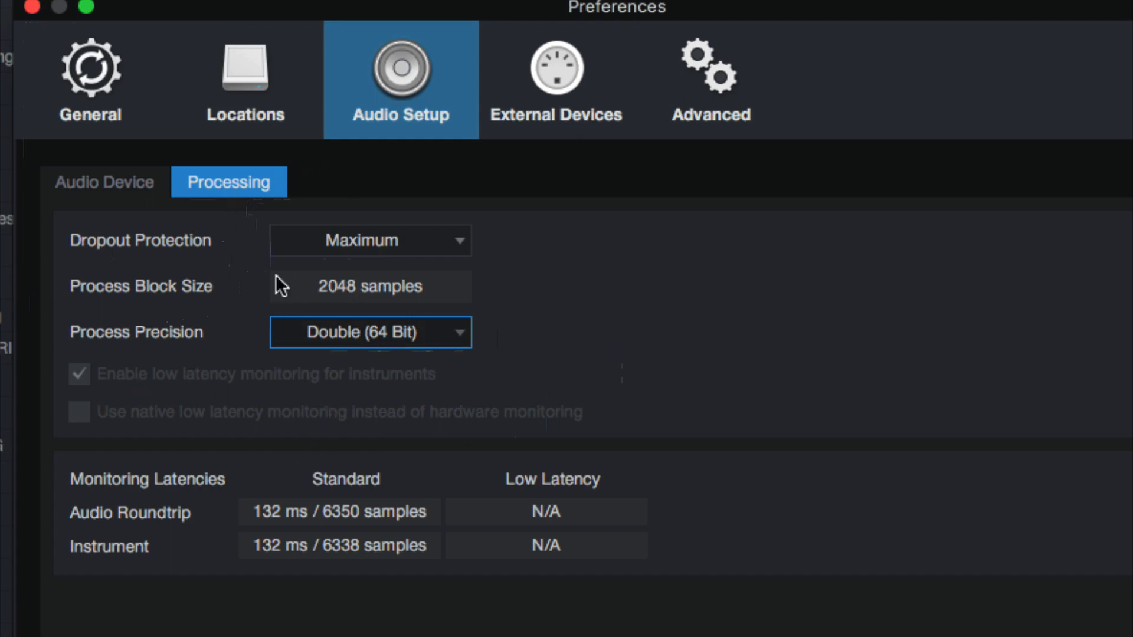
Open the appearance settings within the general preferences
{"action": "left_click", "coordinate": [97, 90]}
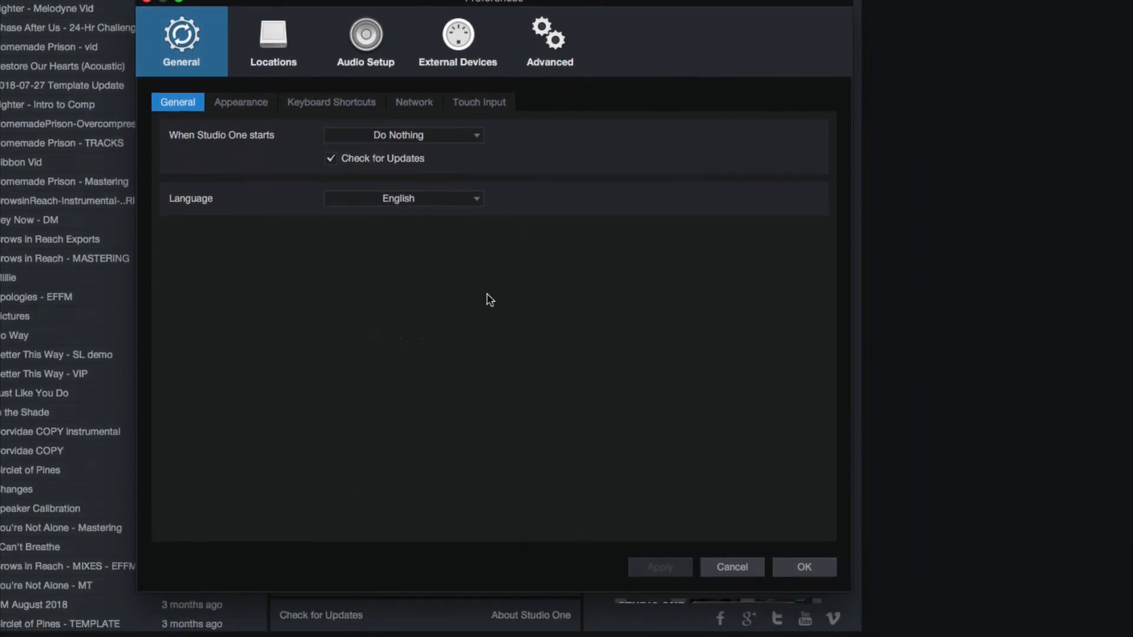
{"action": "left_click", "coordinate": [223, 102]}
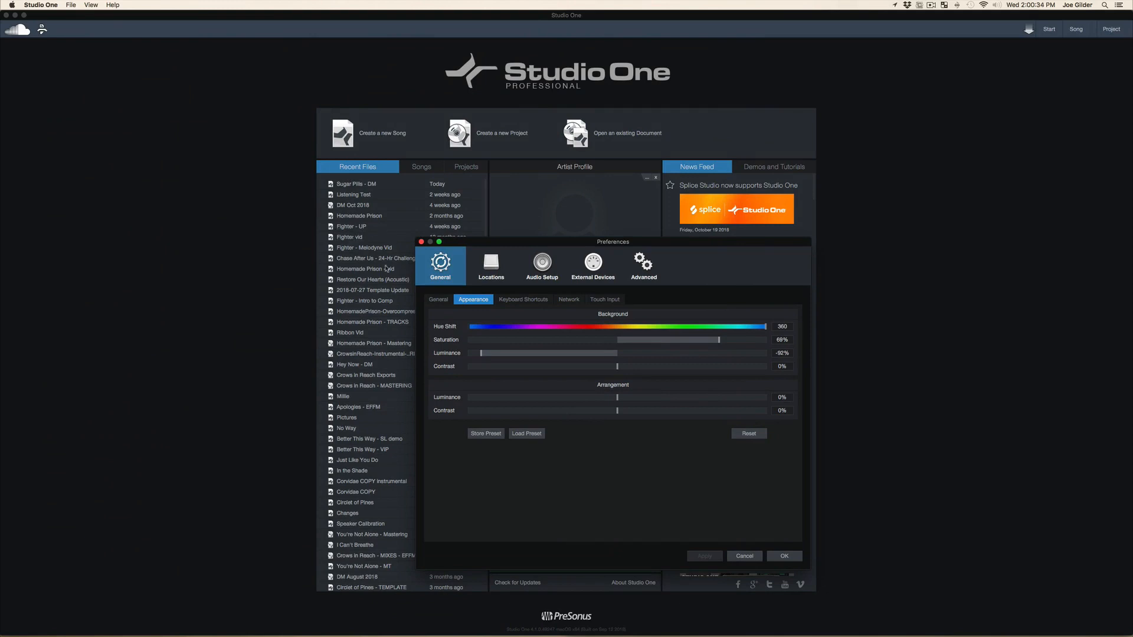
Leave the preferences, open the recent song "Fighter - UP" and close its song information window
{"action": "left_click", "coordinate": [421, 243]}
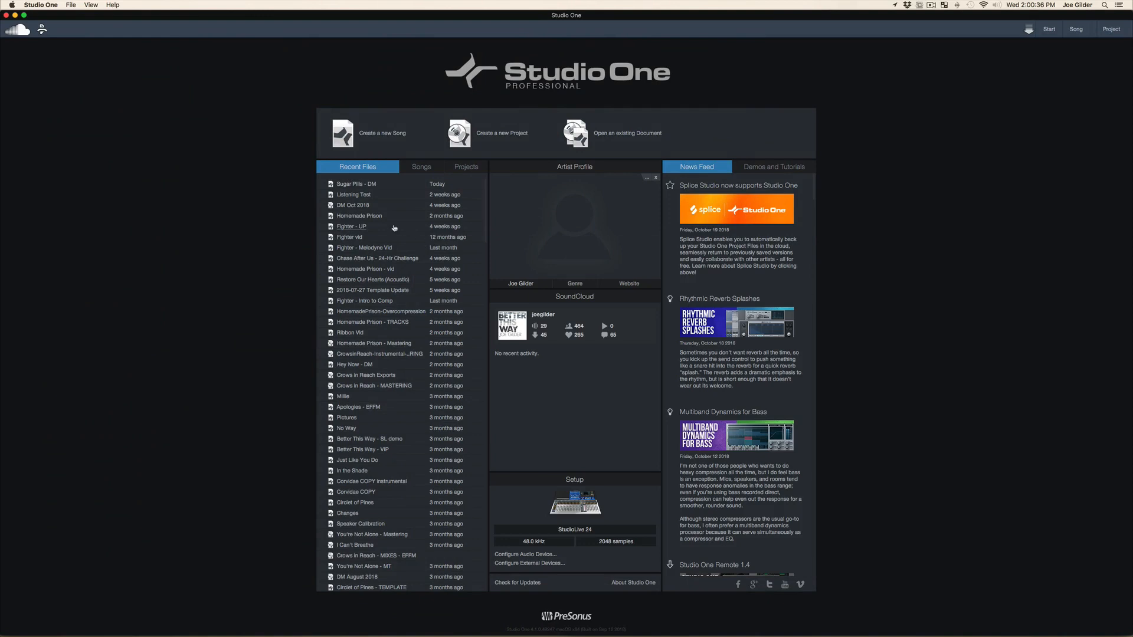
{"action": "left_click", "coordinate": [348, 227]}
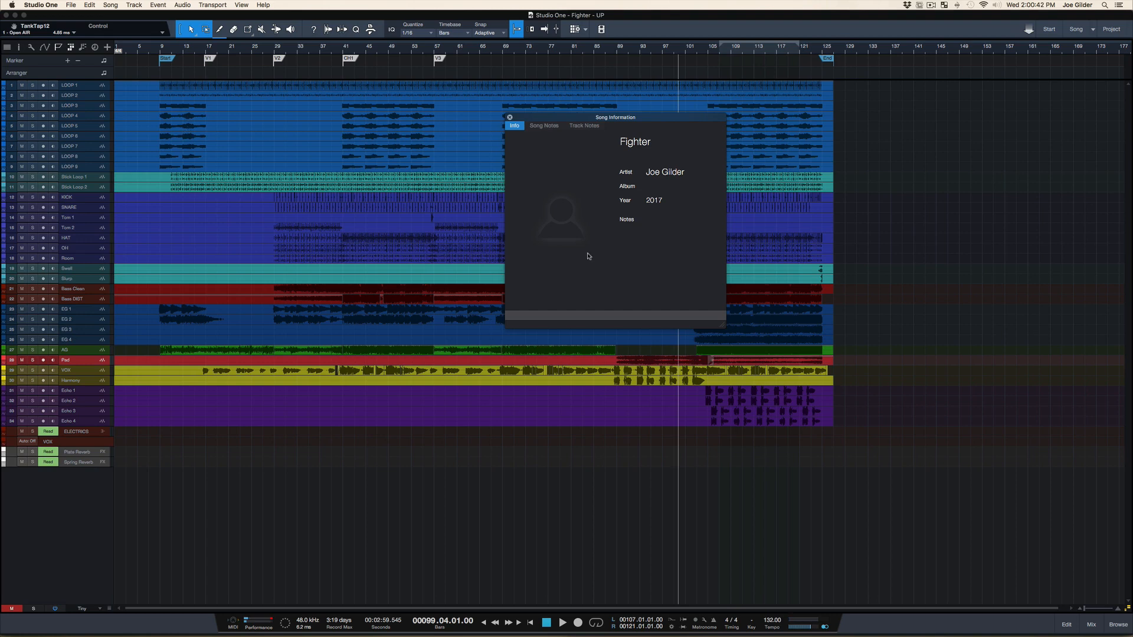
{"action": "left_click", "coordinate": [510, 117]}
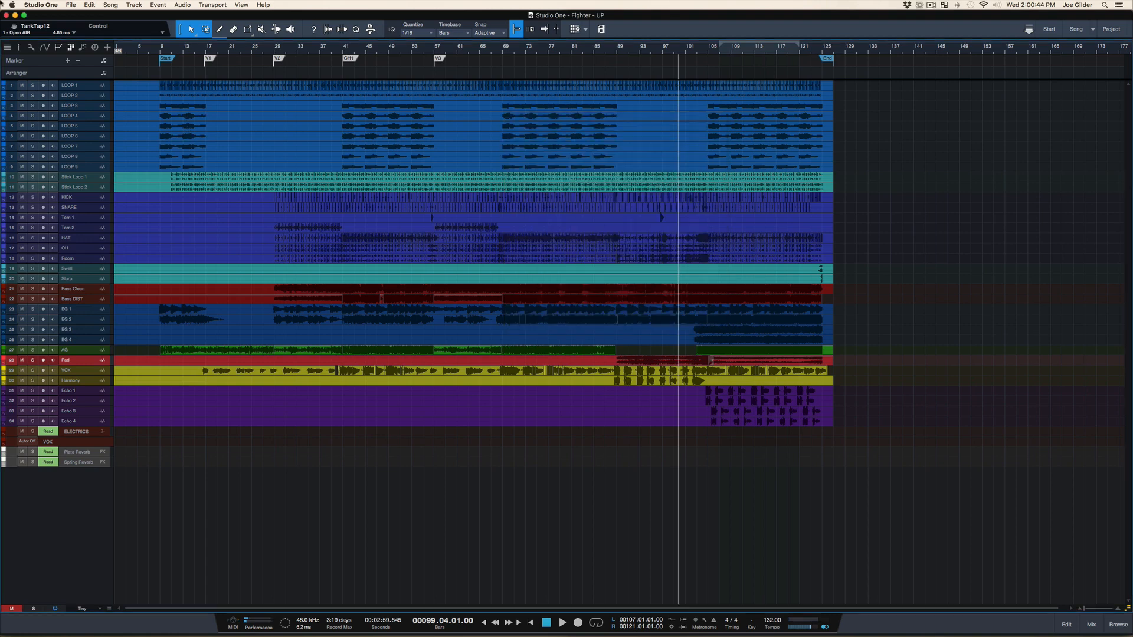
Open the preferences from within the song and look through the General, Appearance, Keyboard Shortcuts, Network and Touch Input settings
{"action": "left_click", "coordinate": [41, 5]}
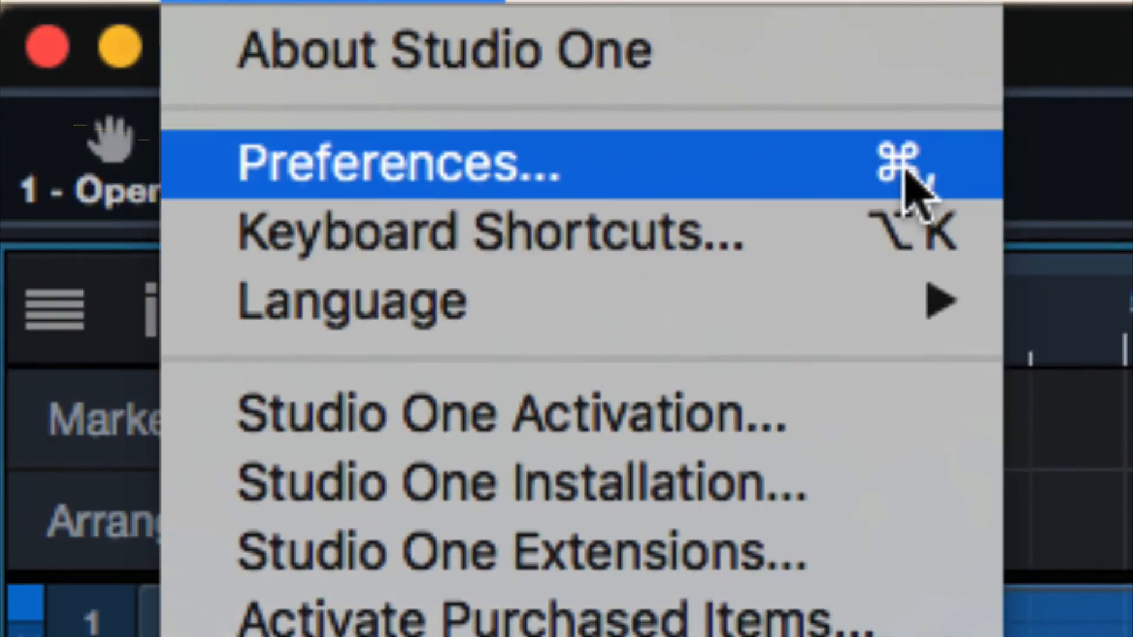
{"action": "left_click", "coordinate": [749, 172]}
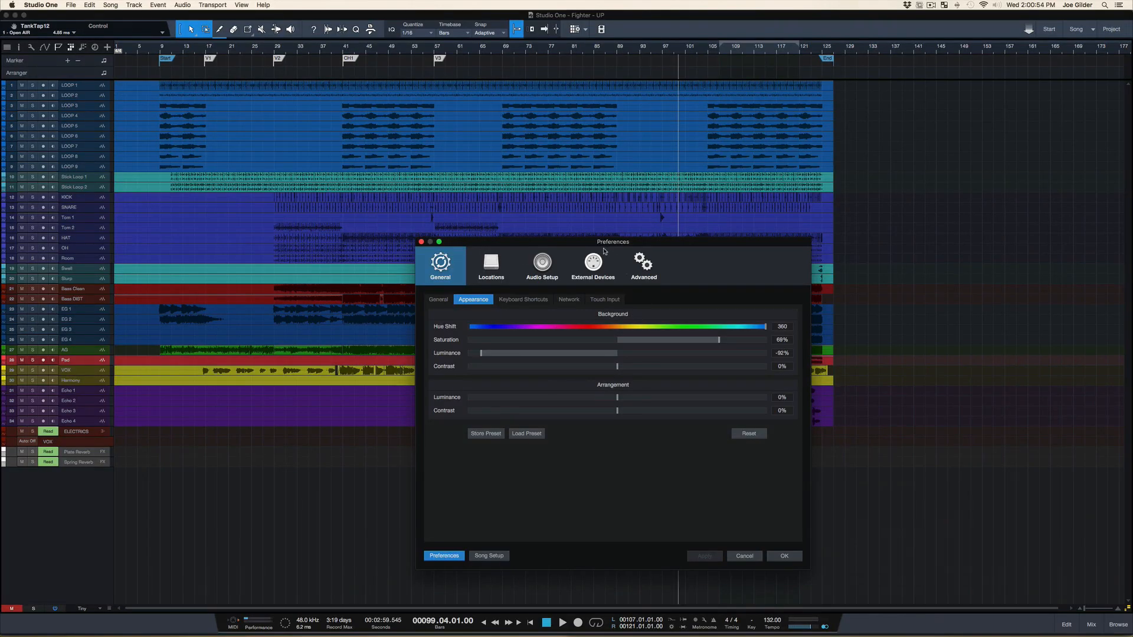
{"action": "left_click_drag", "start_coordinate": [604, 252], "coordinate": [463, 142]}
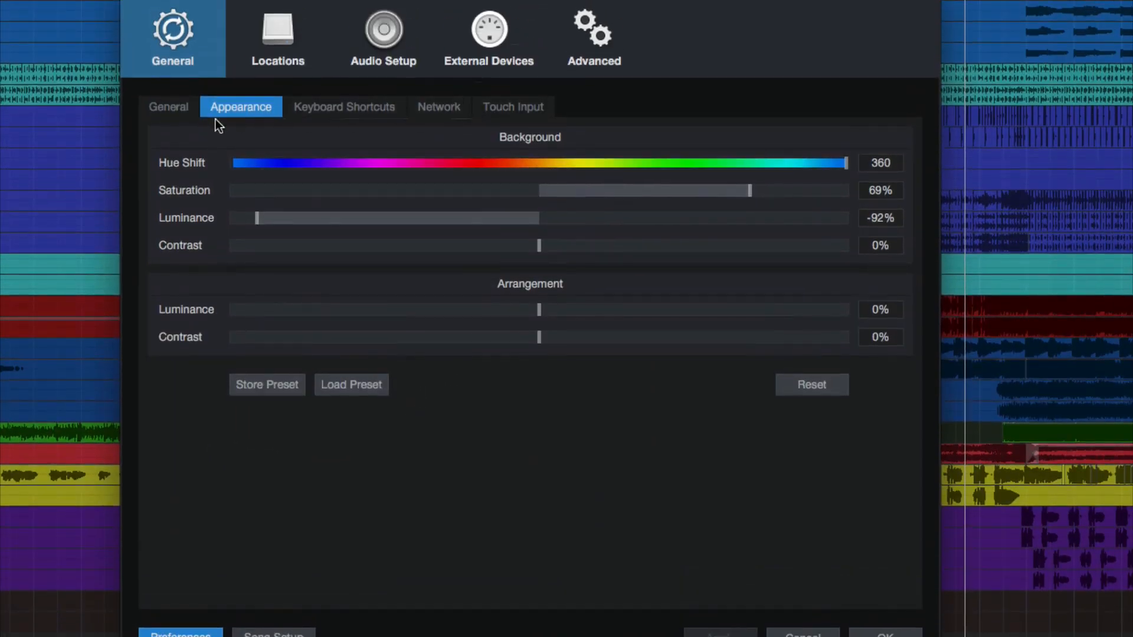
{"action": "left_click", "coordinate": [175, 108]}
{"action": "left_click", "coordinate": [226, 110]}
{"action": "left_click", "coordinate": [301, 108]}
{"action": "left_click", "coordinate": [452, 108]}
{"action": "left_click", "coordinate": [513, 108]}
{"action": "left_click", "coordinate": [452, 109]}
{"action": "left_click", "coordinate": [356, 112]}
{"action": "left_click", "coordinate": [179, 114]}
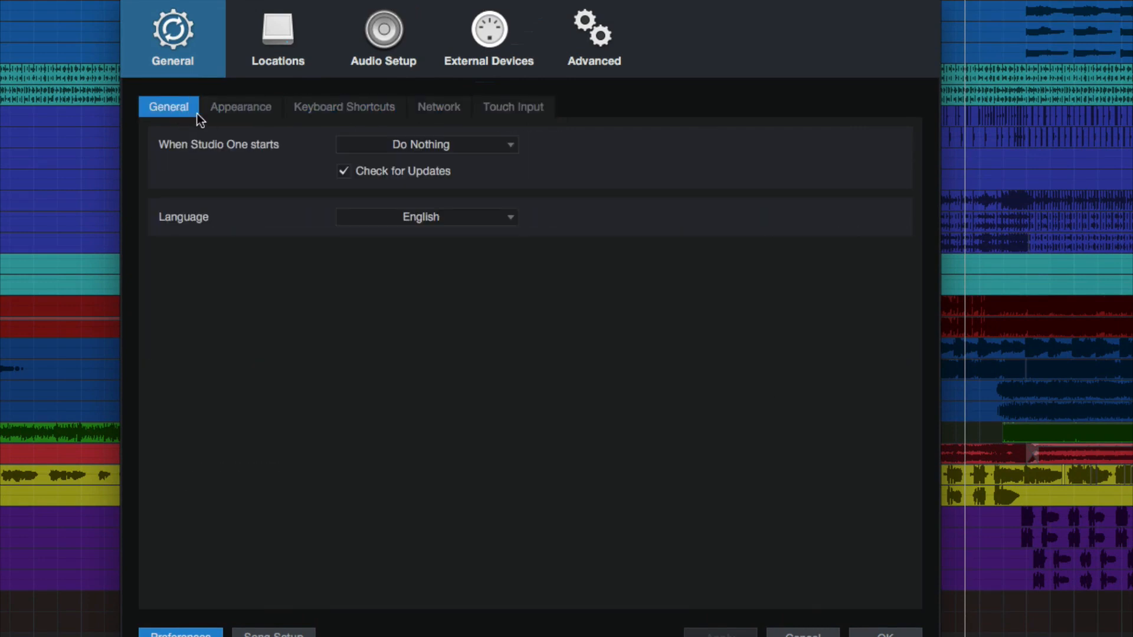
{"action": "left_click", "coordinate": [222, 111]}
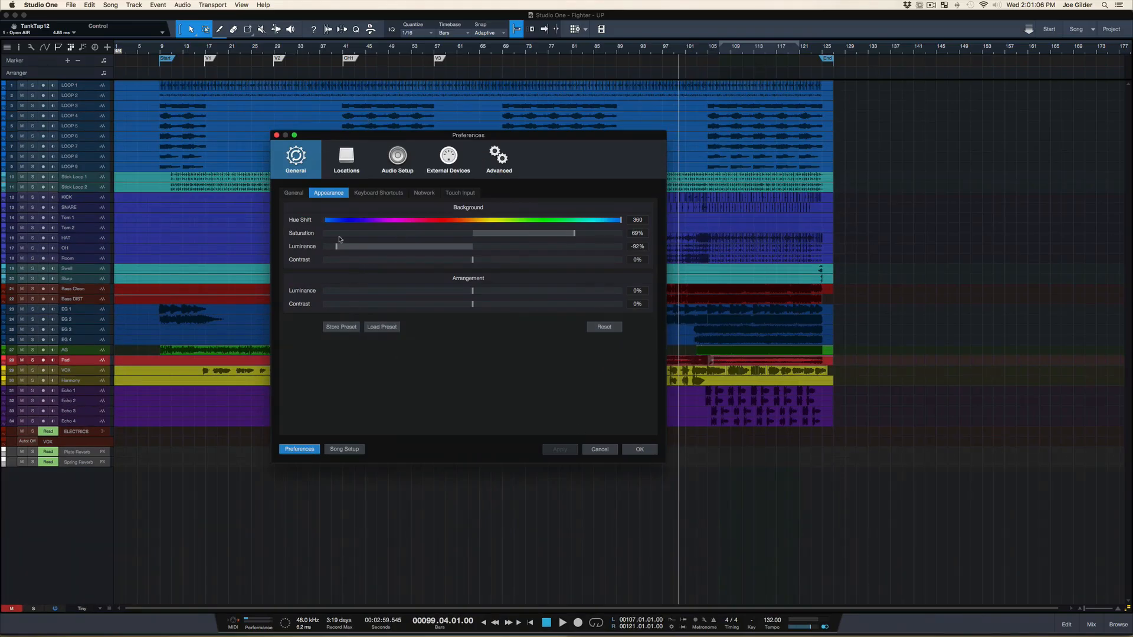
{"action": "left_click", "coordinate": [604, 452]}
Show the mixing console below the arrangement and select the VOX and Harmony channels
{"action": "key", "text": "F3"}
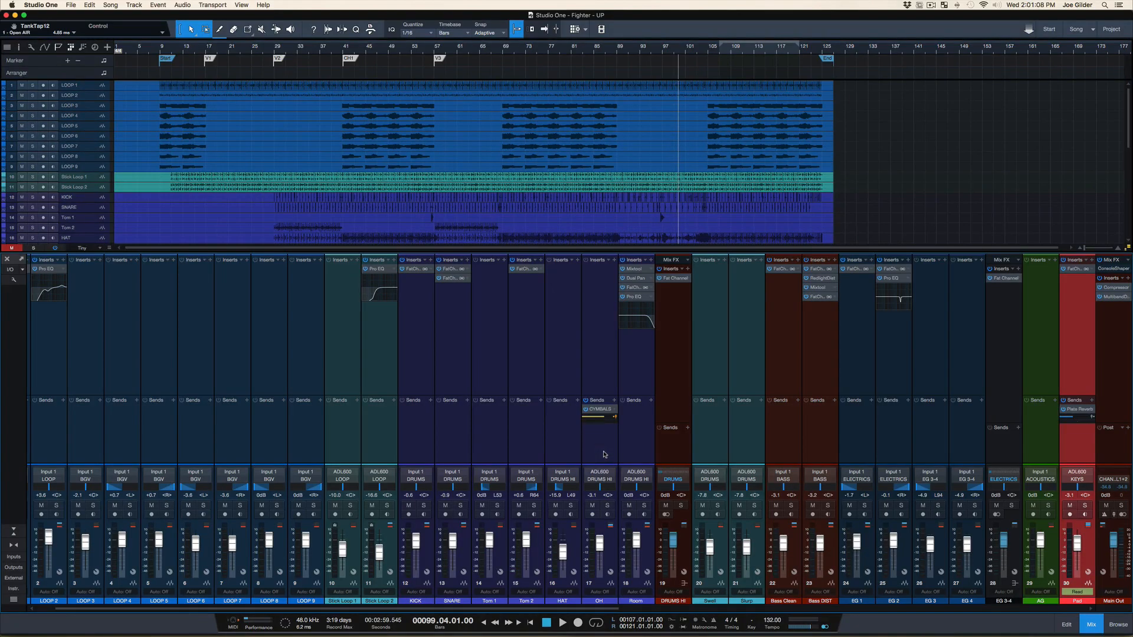
{"action": "scroll", "coordinate": [493, 450], "scroll_direction": "right", "scroll_amount": 5}
{"action": "scroll", "coordinate": [491, 450], "scroll_direction": "right", "scroll_amount": 6}
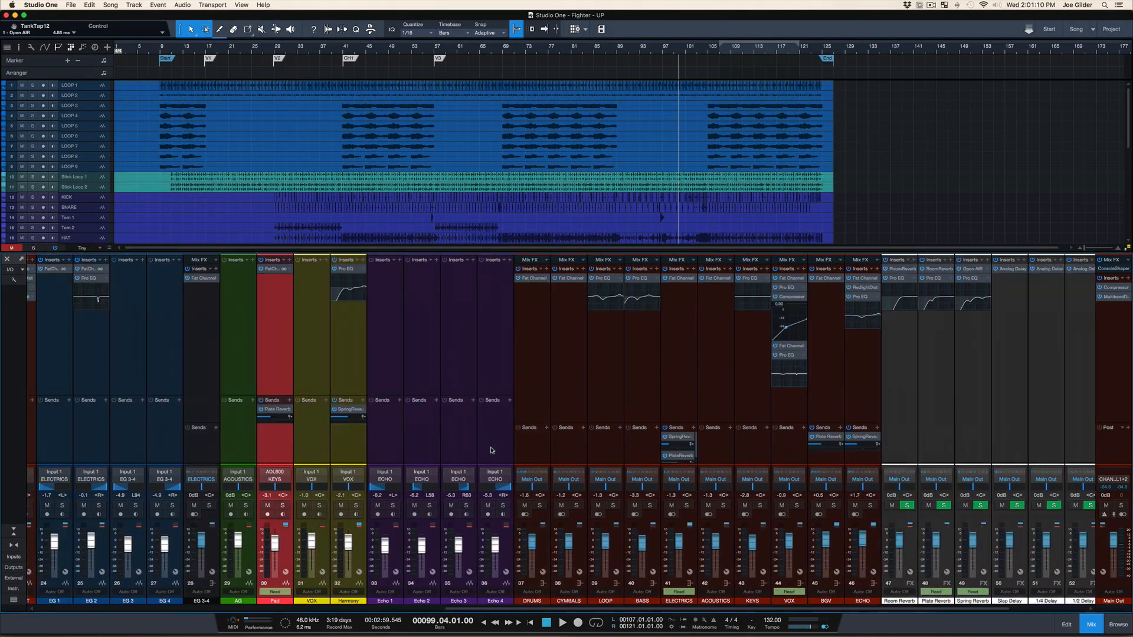
{"action": "scroll", "coordinate": [483, 356], "scroll_direction": "left", "scroll_amount": 14}
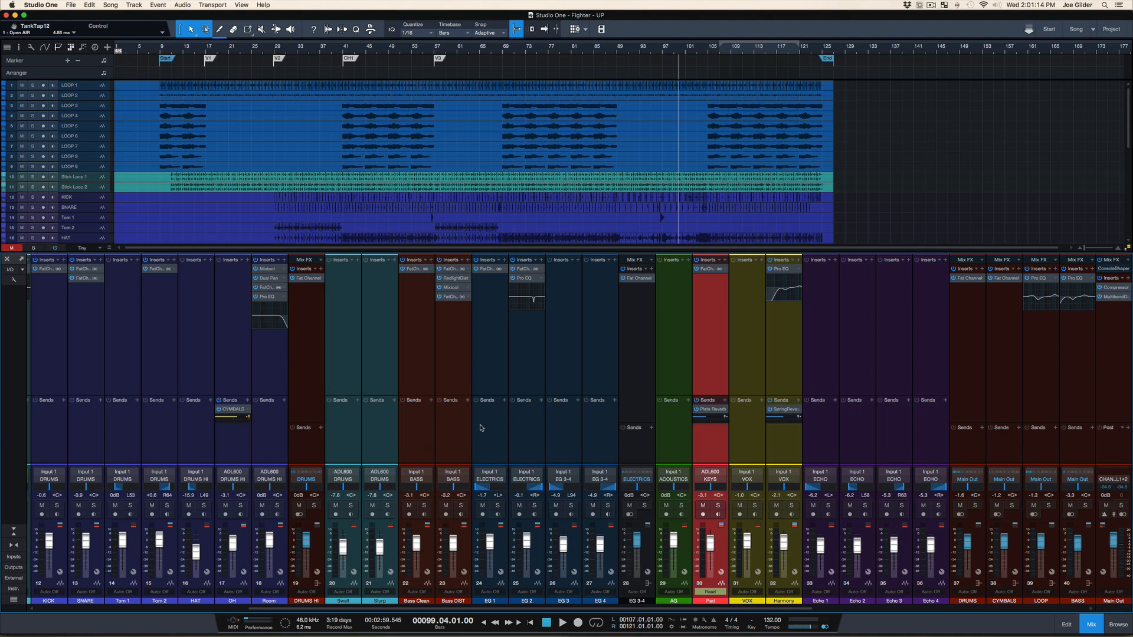
{"action": "scroll", "coordinate": [481, 428], "scroll_direction": "left", "scroll_amount": 10}
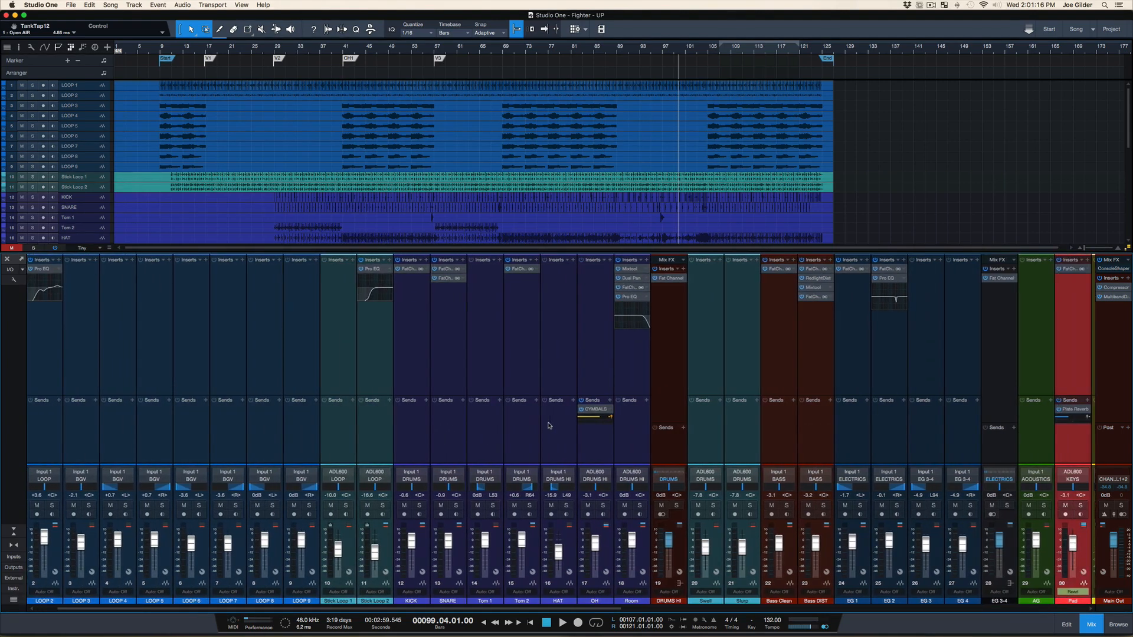
{"action": "scroll", "coordinate": [549, 425], "scroll_direction": "right", "scroll_amount": 14}
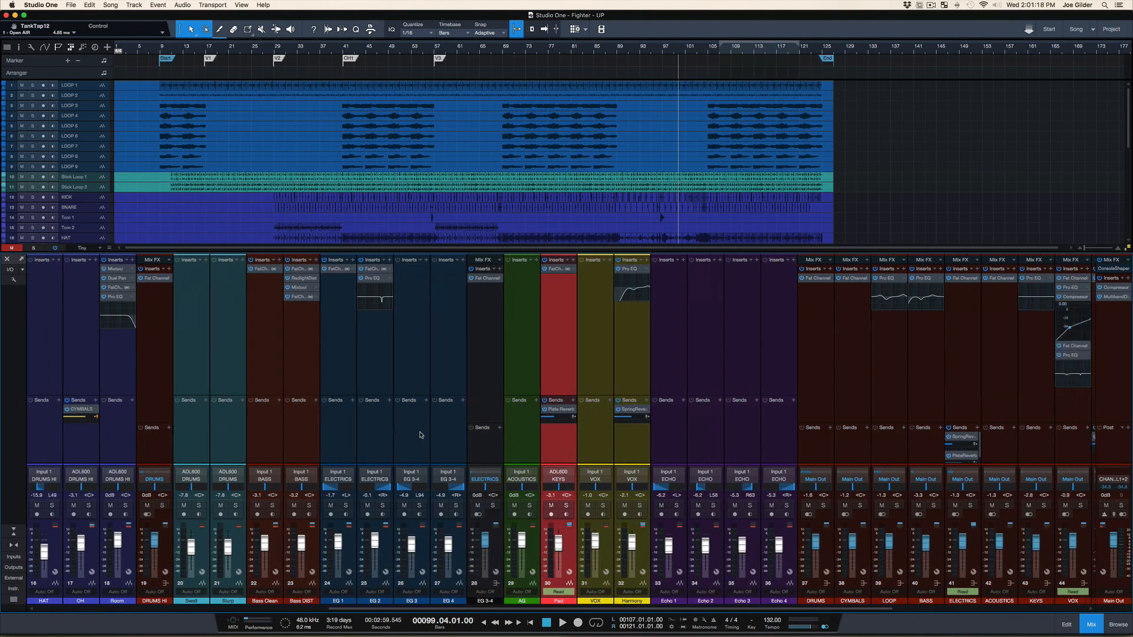
{"action": "scroll", "coordinate": [421, 435], "scroll_direction": "right", "scroll_amount": 9}
{"action": "left_click", "coordinate": [291, 449]}
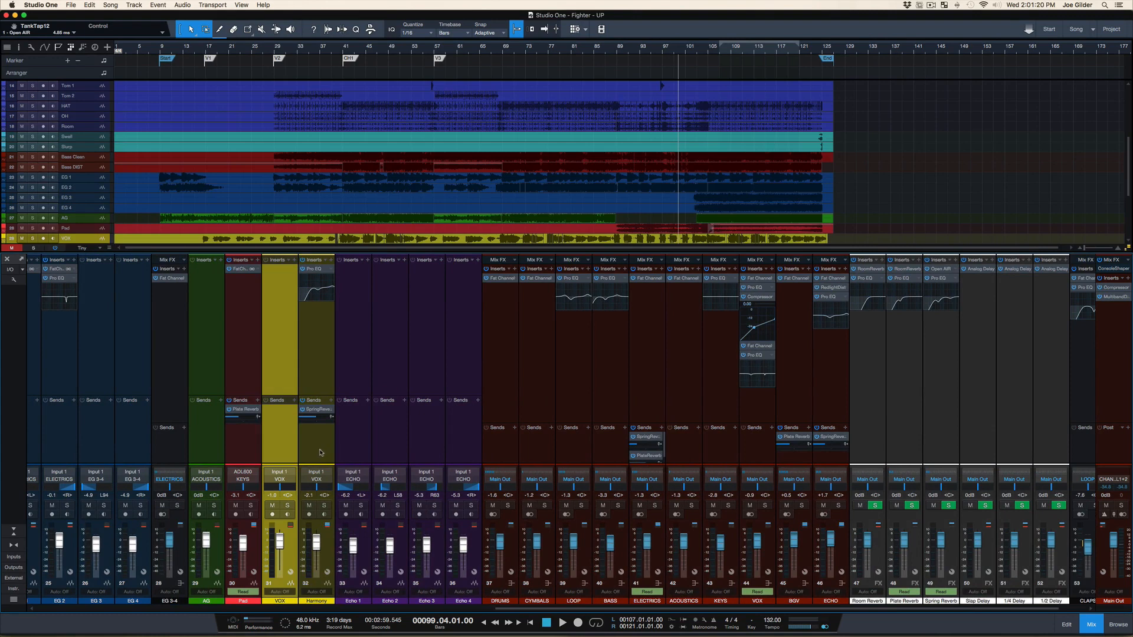
{"action": "left_click", "coordinate": [320, 452], "text": "shift"}
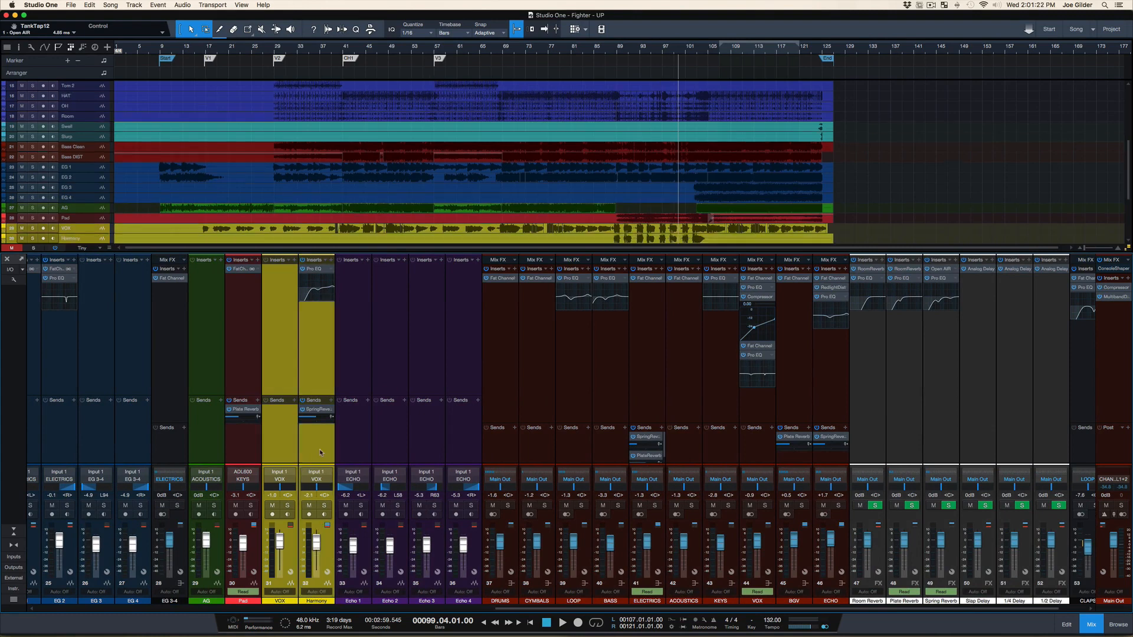
Set the background saturation to 53% and luminance to about -98% in the appearance preferences, trying out the other sliders too
{"action": "key", "text": "super+comma"}
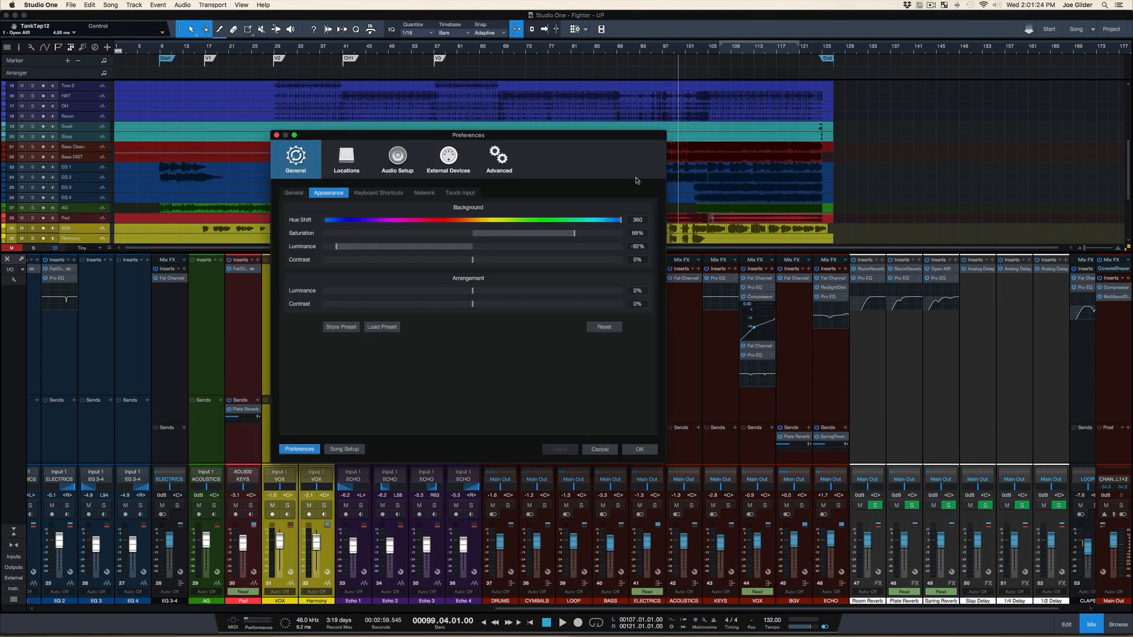
{"action": "left_click_drag", "start_coordinate": [620, 219], "coordinate": [675, 231]}
{"action": "mouse_move", "coordinate": [546, 231]}
{"action": "left_mouse_down"}
{"action": "mouse_move", "coordinate": [421, 220]}
{"action": "mouse_move", "coordinate": [324, 233]}
{"action": "mouse_move", "coordinate": [571, 236]}
{"action": "mouse_move", "coordinate": [552, 236]}
{"action": "left_mouse_up"}
{"action": "left_click_drag", "start_coordinate": [459, 246], "coordinate": [627, 253]}
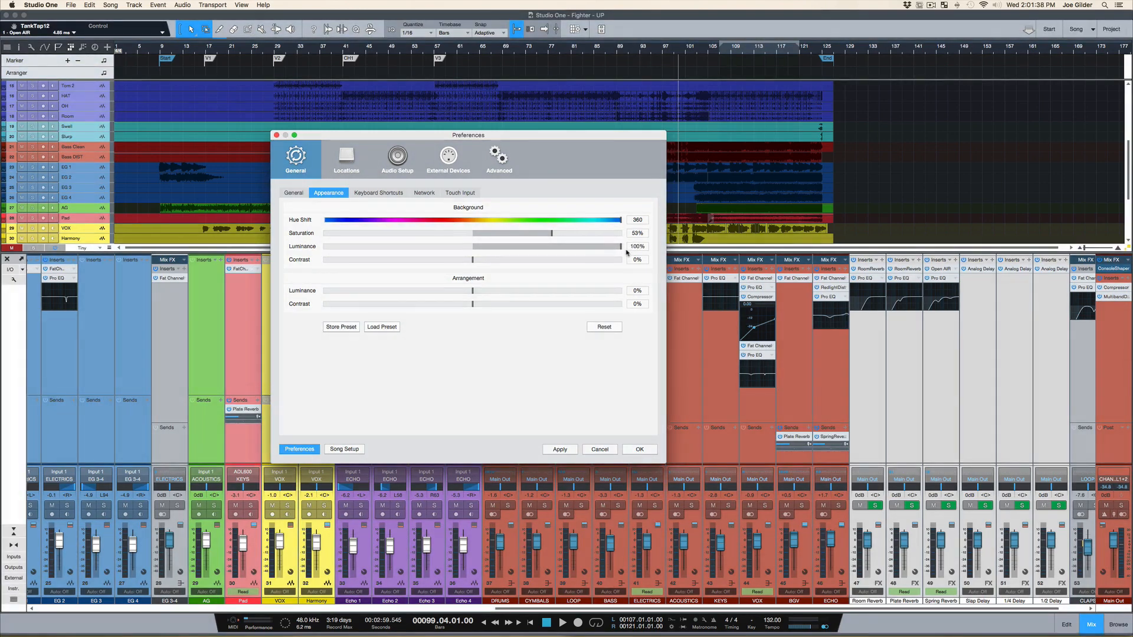
{"action": "left_click_drag", "start_coordinate": [626, 253], "coordinate": [326, 247]}
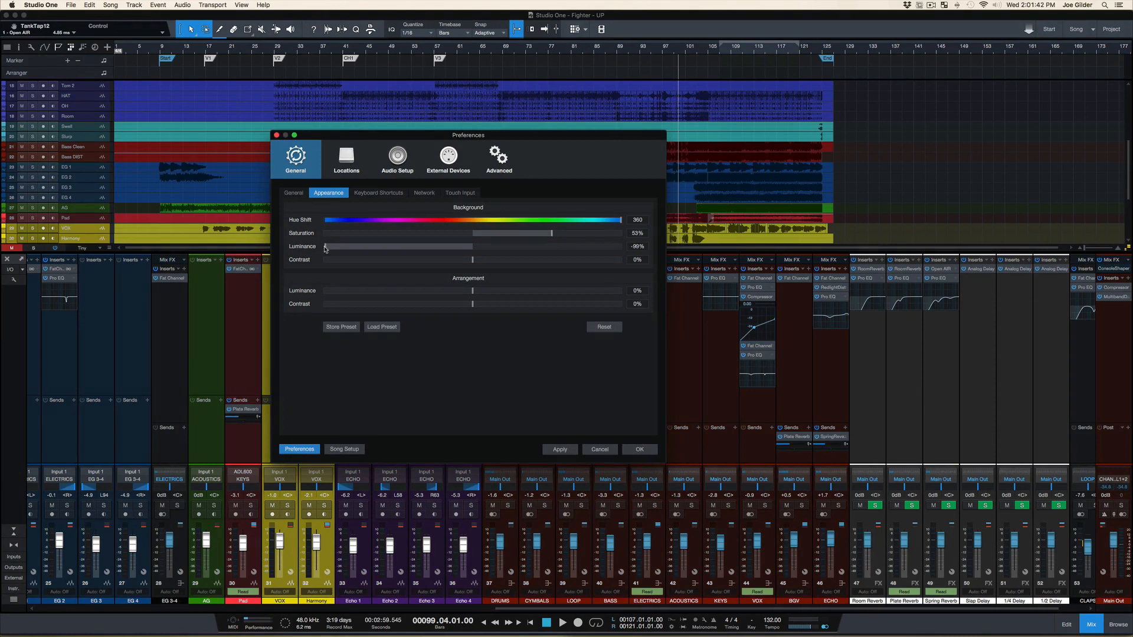
{"action": "mouse_move", "coordinate": [472, 261]}
{"action": "left_mouse_down"}
{"action": "mouse_move", "coordinate": [455, 261]}
{"action": "mouse_move", "coordinate": [472, 265]}
{"action": "left_mouse_up"}
{"action": "mouse_move", "coordinate": [473, 291]}
{"action": "left_mouse_down"}
{"action": "mouse_move", "coordinate": [642, 290]}
{"action": "mouse_move", "coordinate": [378, 290]}
{"action": "mouse_move", "coordinate": [474, 293]}
{"action": "left_mouse_up"}
Open the keyboard shortcuts preferences and examine the key assigned to the View group's Console command
{"action": "left_click", "coordinate": [294, 193]}
{"action": "left_click", "coordinate": [328, 193]}
{"action": "left_click", "coordinate": [354, 193]}
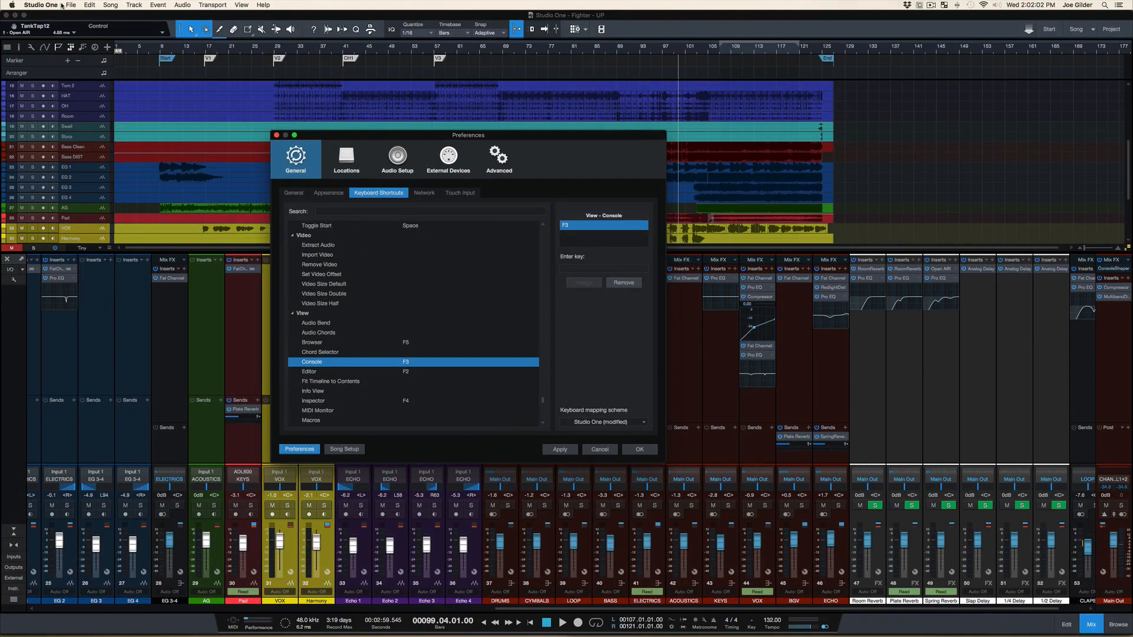
{"action": "left_click", "coordinate": [58, 5]}
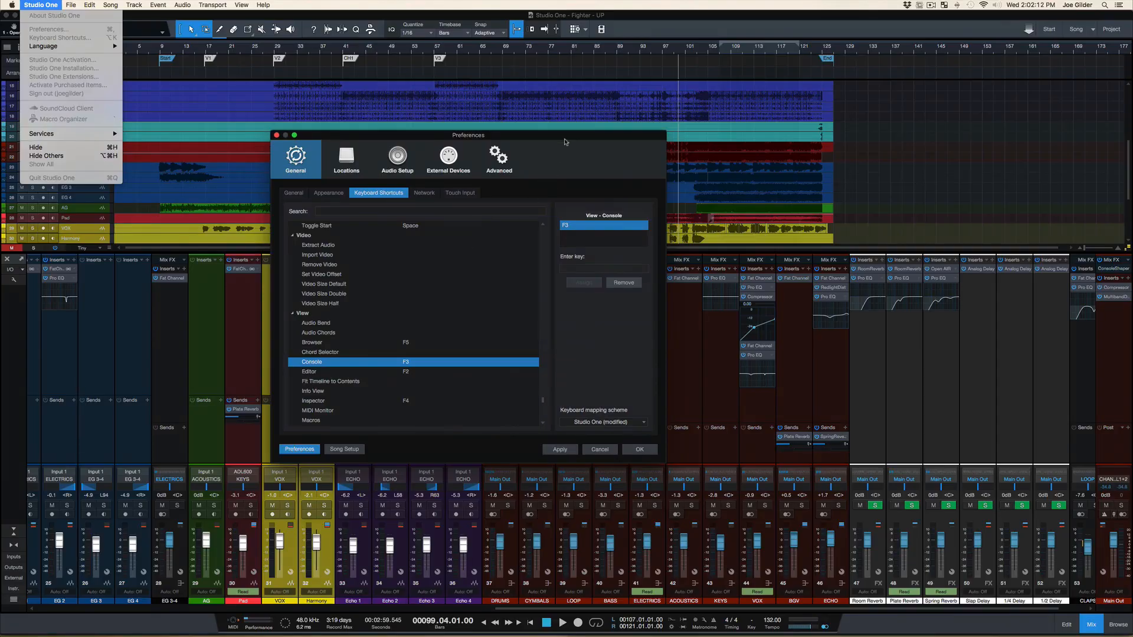
{"action": "left_click", "coordinate": [567, 140]}
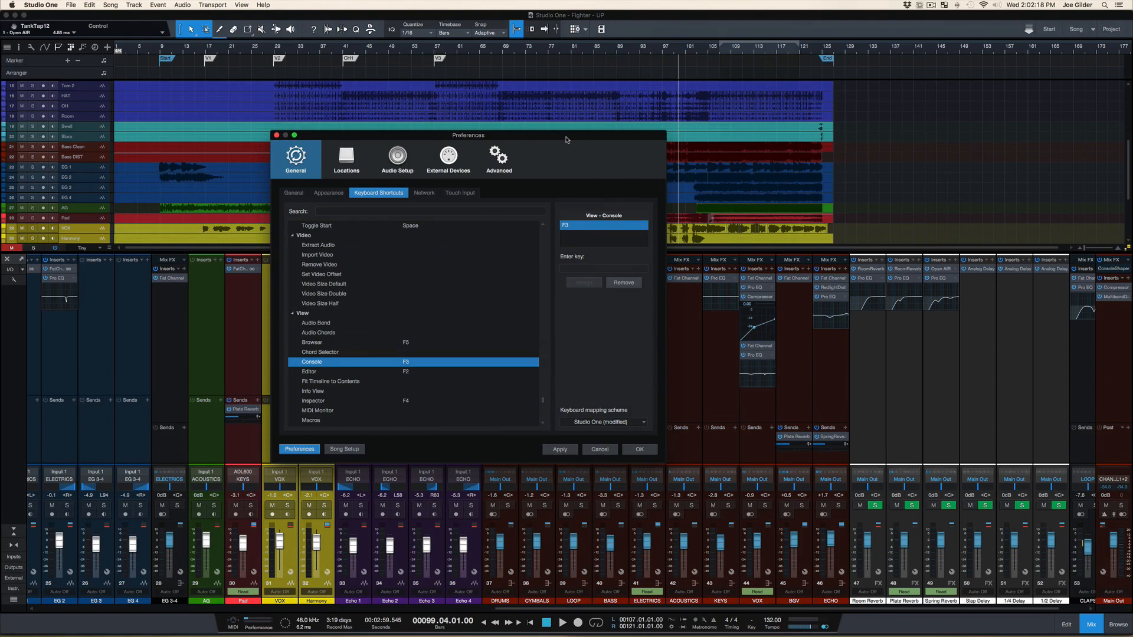
{"action": "scroll", "coordinate": [413, 324], "scroll_direction": "up", "scroll_amount": 10}
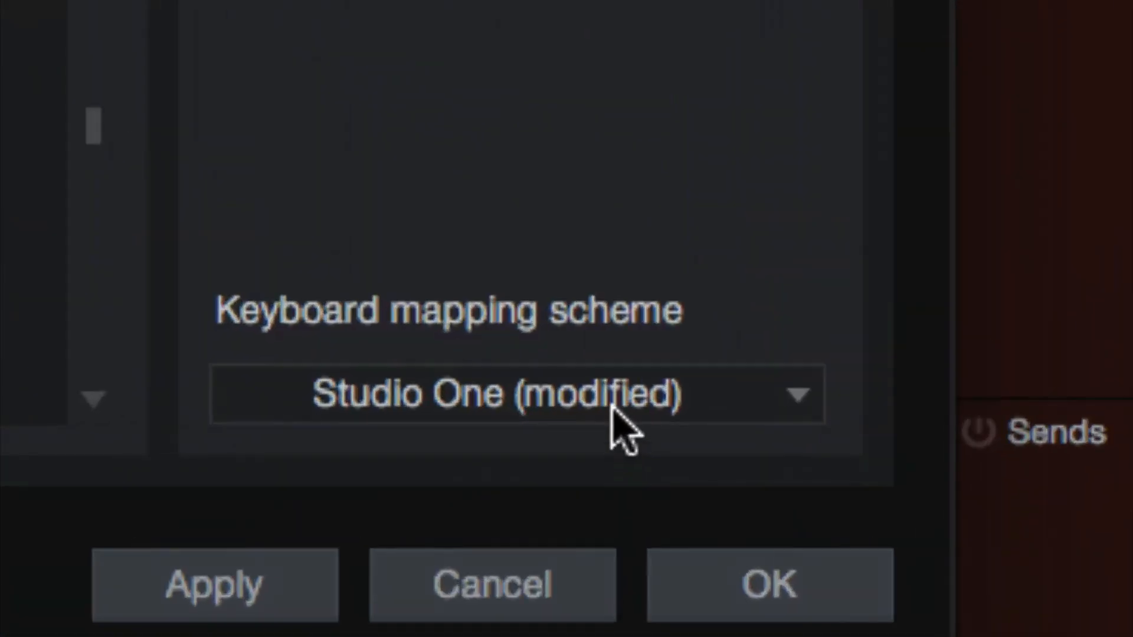
Check the keyboard mapping scheme choices and look through the shortcuts of the Application and Arranger commands
{"action": "left_click", "coordinate": [619, 422]}
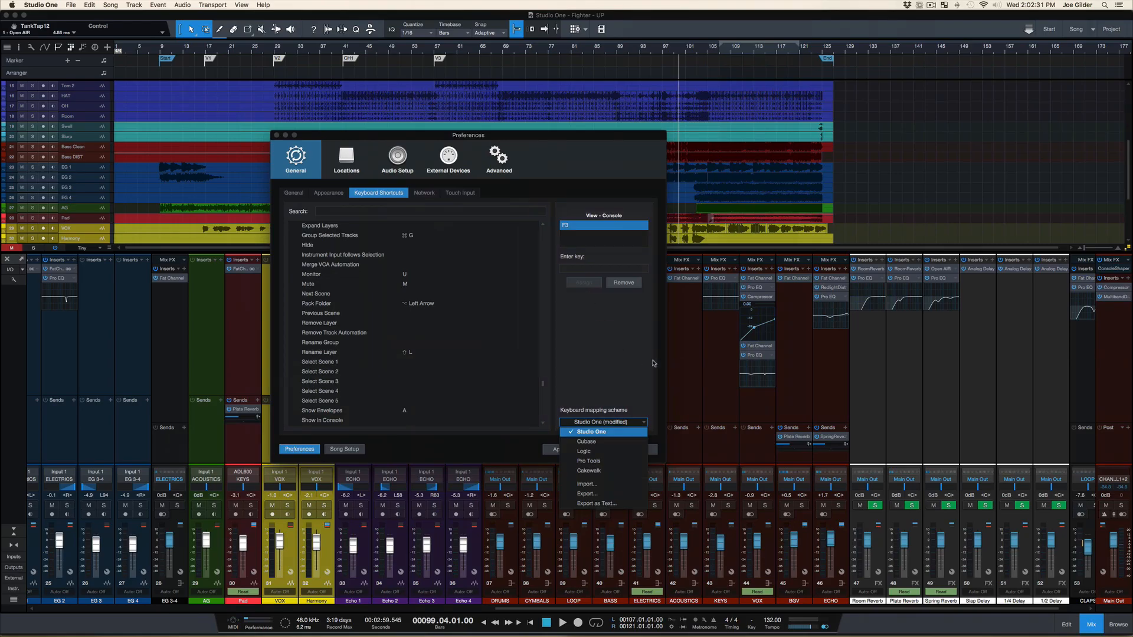
{"action": "left_click", "coordinate": [613, 361]}
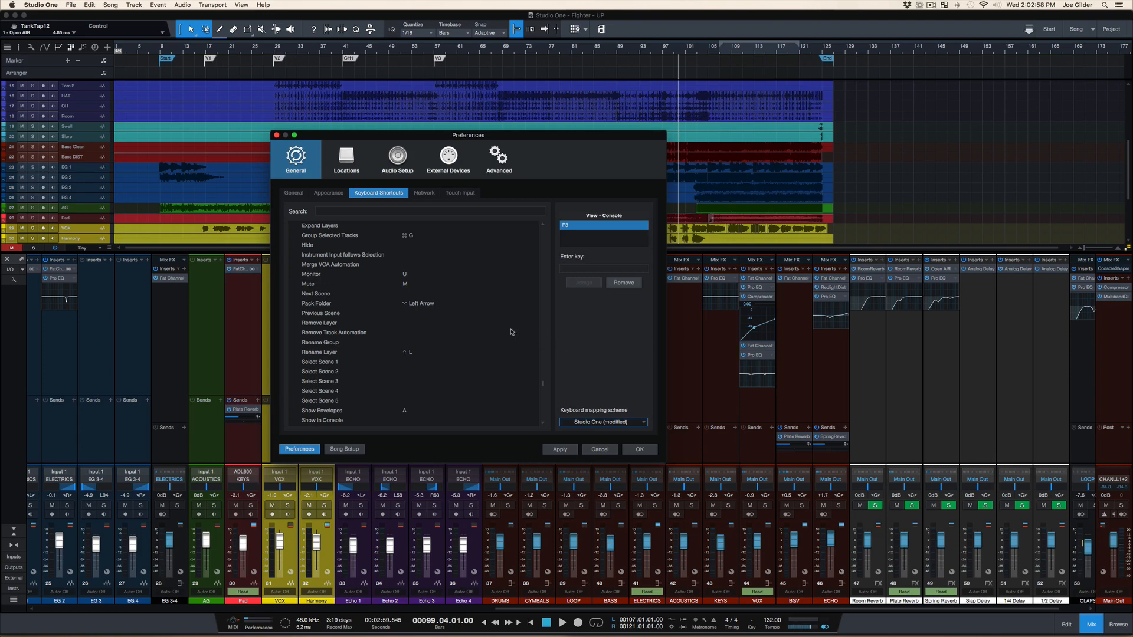
{"action": "scroll", "coordinate": [350, 357], "scroll_direction": "up", "scroll_amount": 15}
{"action": "scroll", "coordinate": [350, 357], "scroll_direction": "up", "scroll_amount": 20}
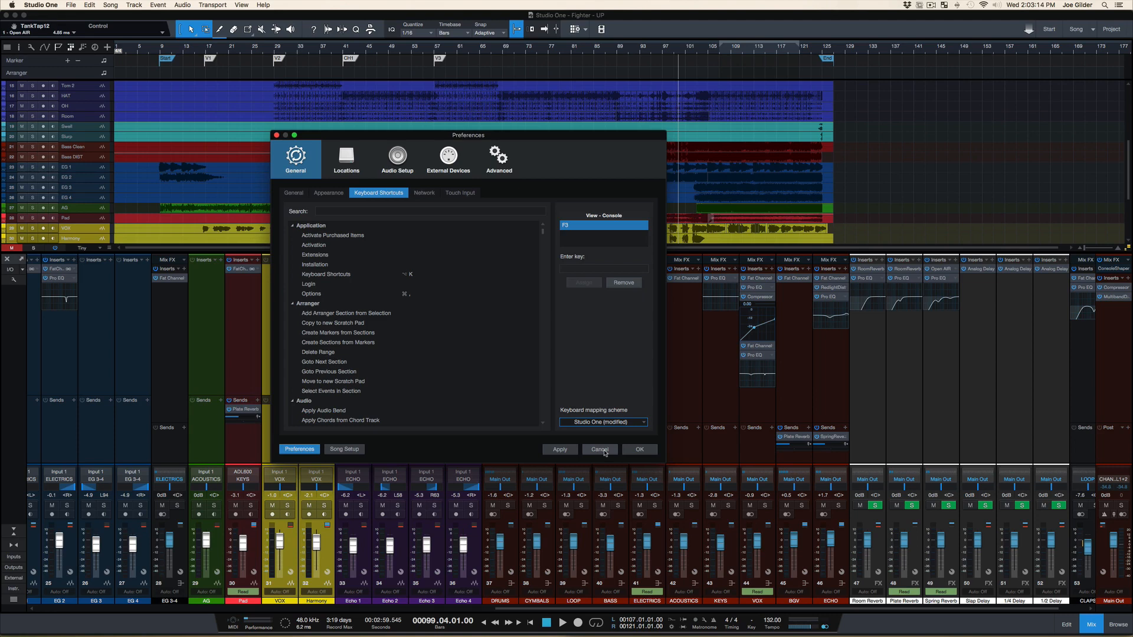
{"action": "left_click", "coordinate": [349, 253]}
{"action": "left_click", "coordinate": [377, 314]}
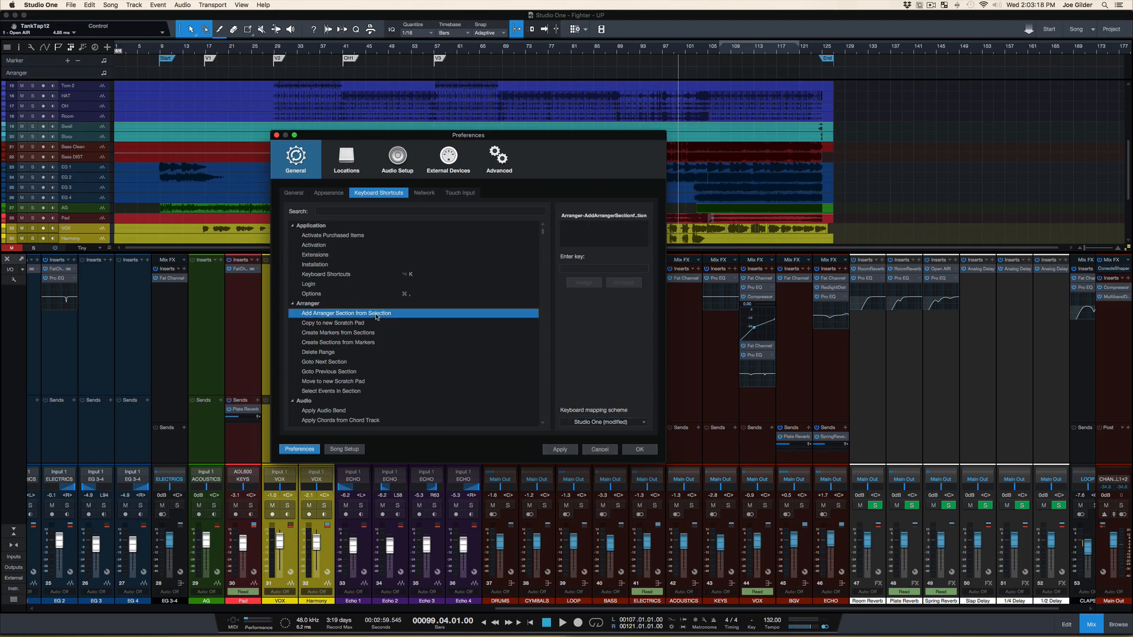
{"action": "left_click", "coordinate": [412, 351]}
{"action": "left_click", "coordinate": [412, 373]}
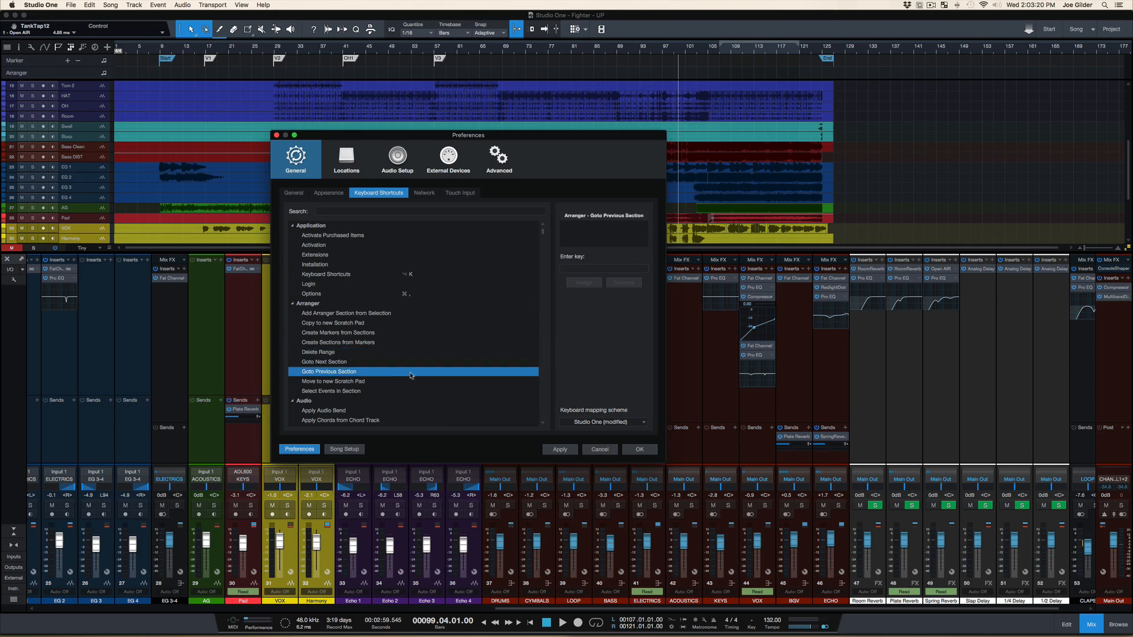
{"action": "left_click", "coordinate": [396, 392]}
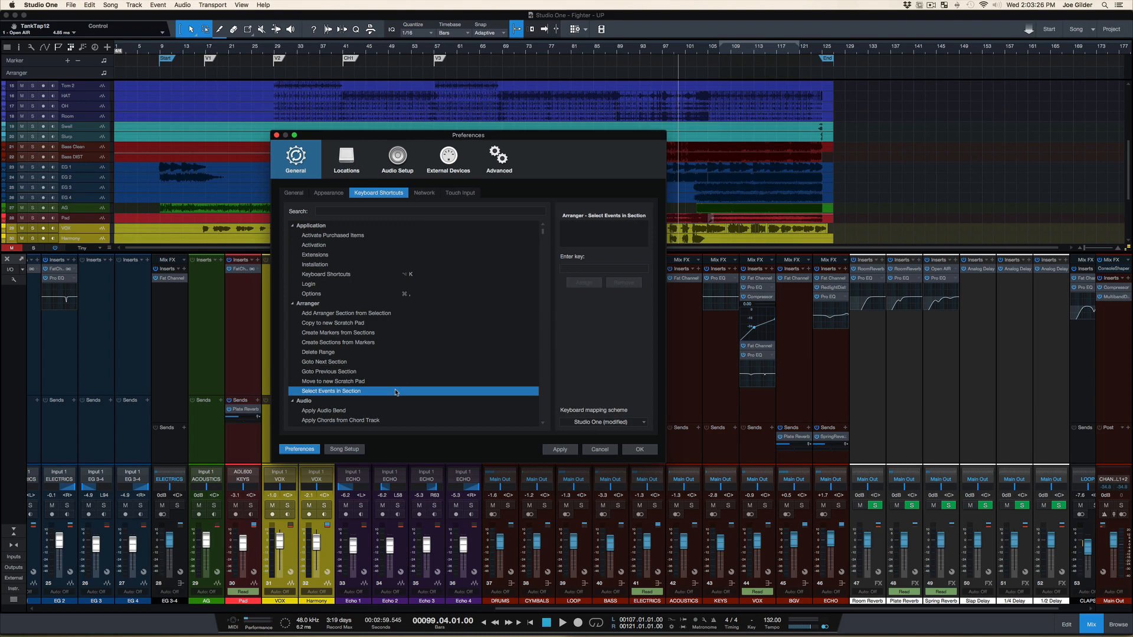
Remove the Option+K shortcut from the Application group's Keyboard Shortcuts command
{"action": "left_click", "coordinate": [361, 279]}
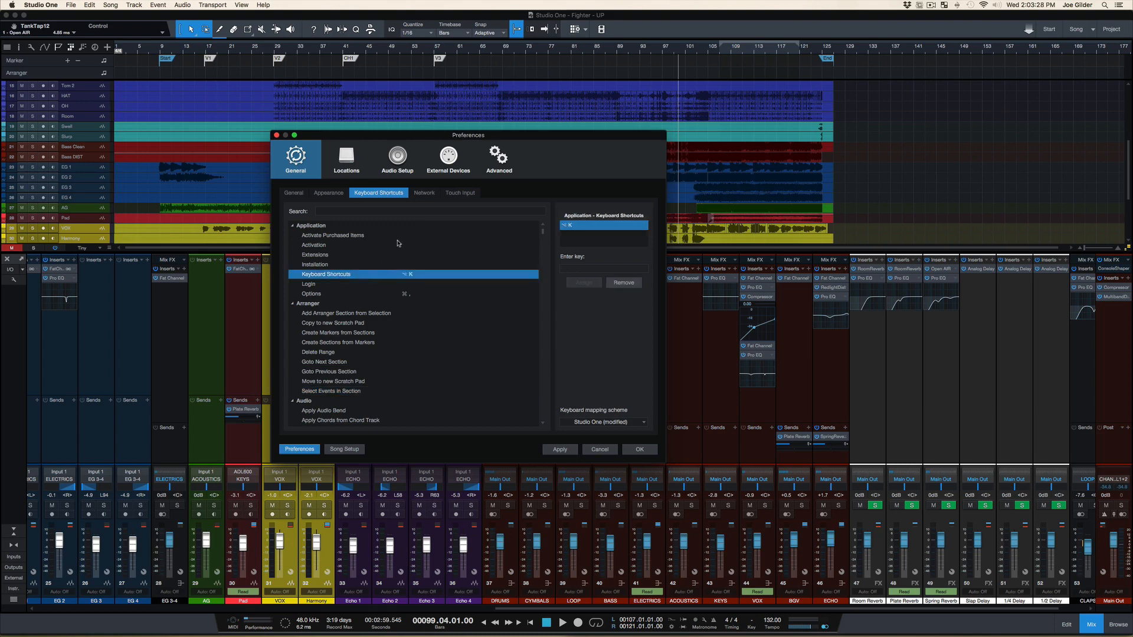
{"action": "left_click", "coordinate": [629, 283]}
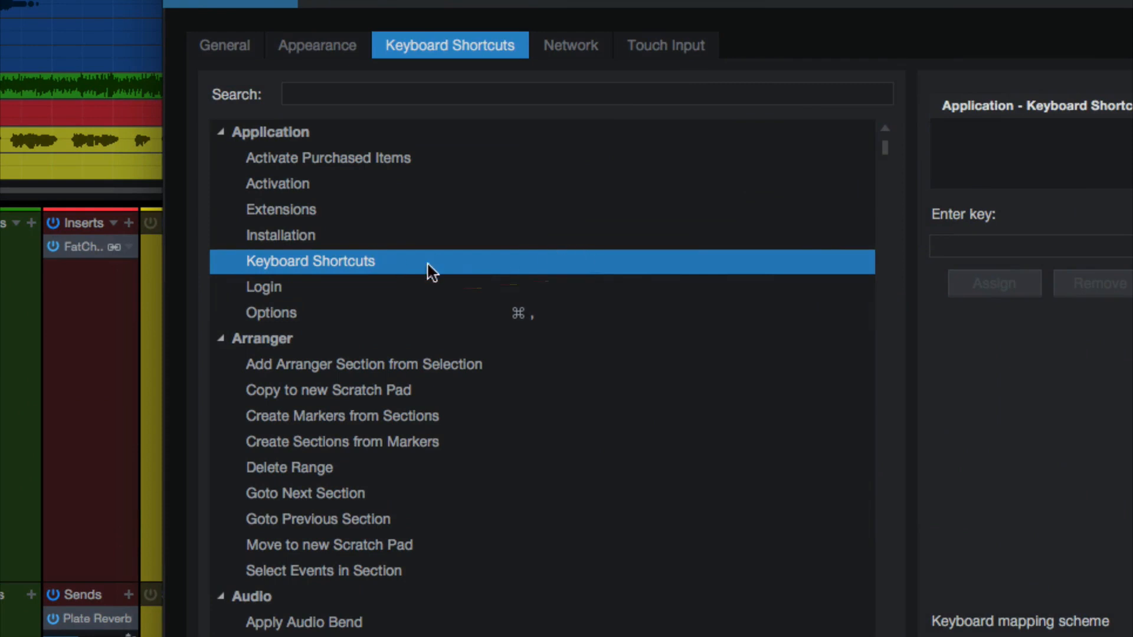
{"action": "left_click", "coordinate": [314, 241]}
{"action": "left_click", "coordinate": [316, 255]}
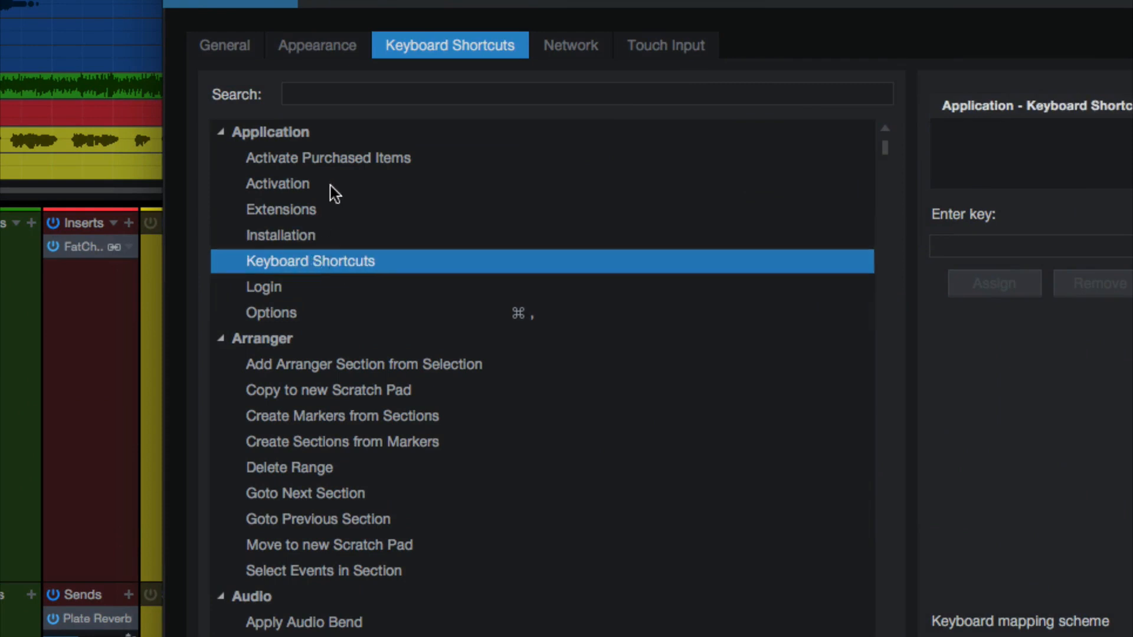
Search the keyboard shortcuts for "shortc", compare the two matching commands and select Keyboard Shortcuts in the Application group
{"action": "left_click", "coordinate": [360, 102]}
{"action": "type", "text": "shortc"}
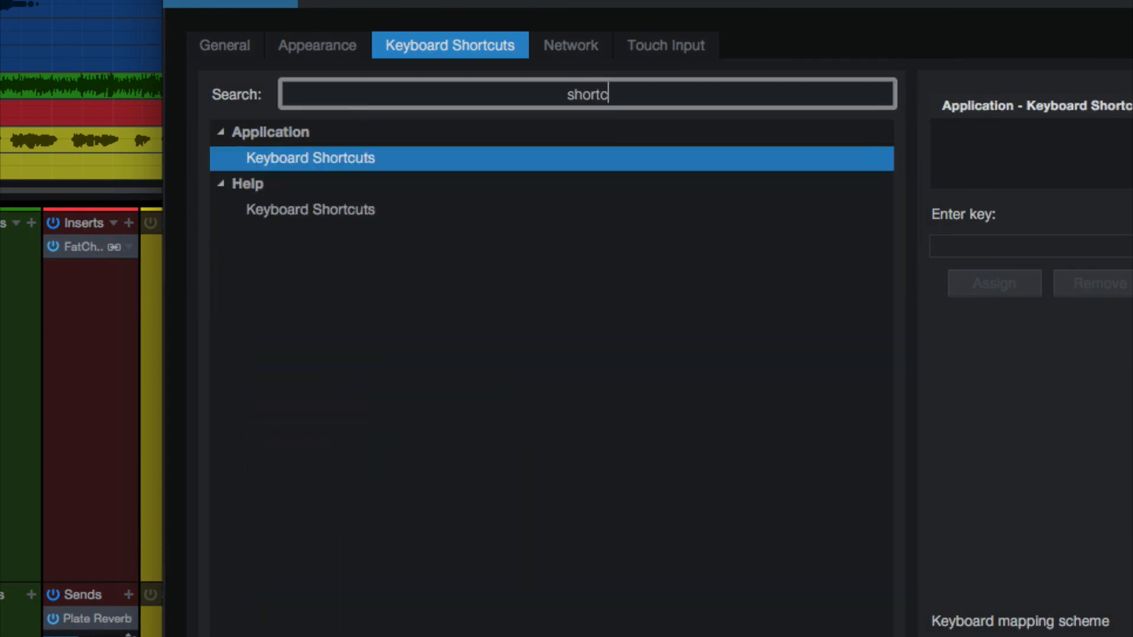
{"action": "left_click", "coordinate": [333, 214]}
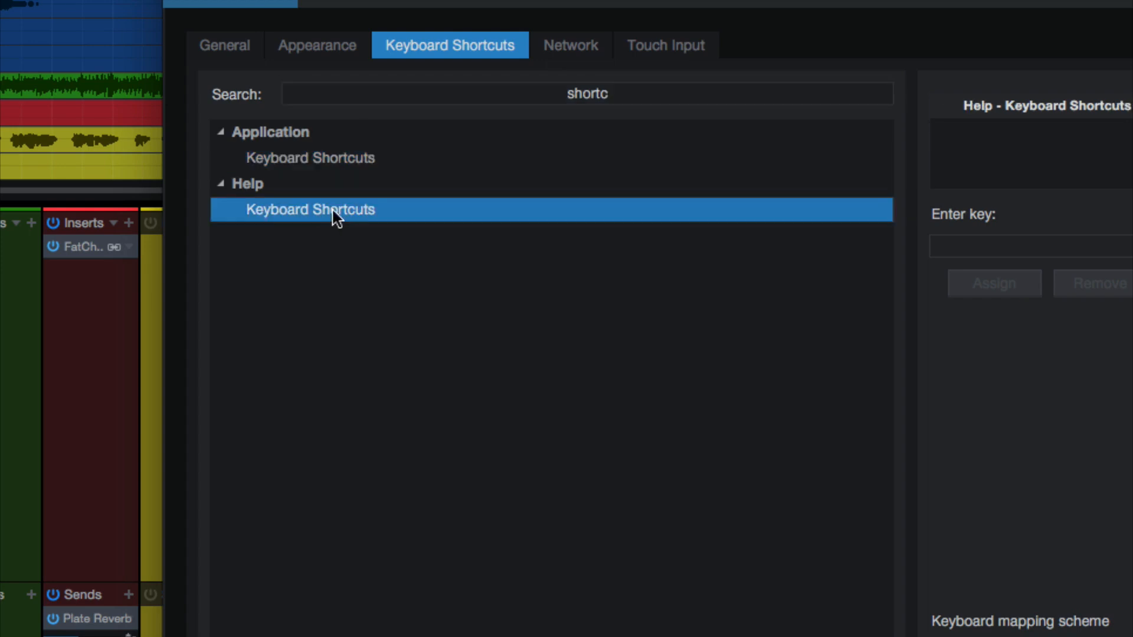
{"action": "left_click", "coordinate": [321, 158]}
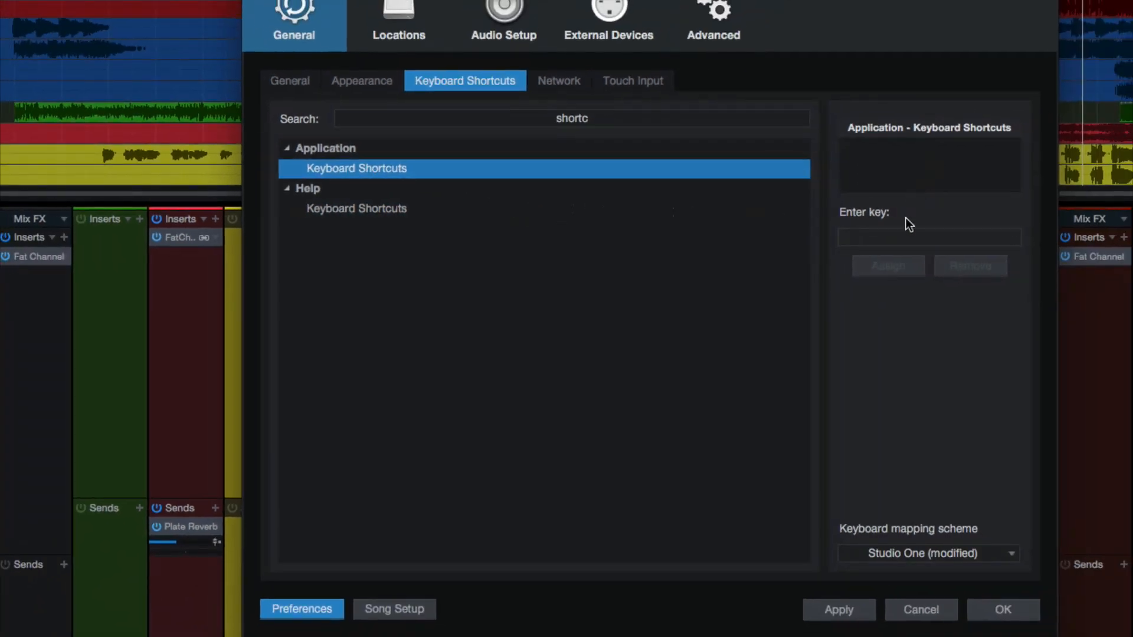
Check key combinations such as Option+K, Command+Q, Command+K and Command+N for conflicts with existing assignments
{"action": "left_click", "coordinate": [901, 240]}
{"action": "key", "text": "alt+k"}
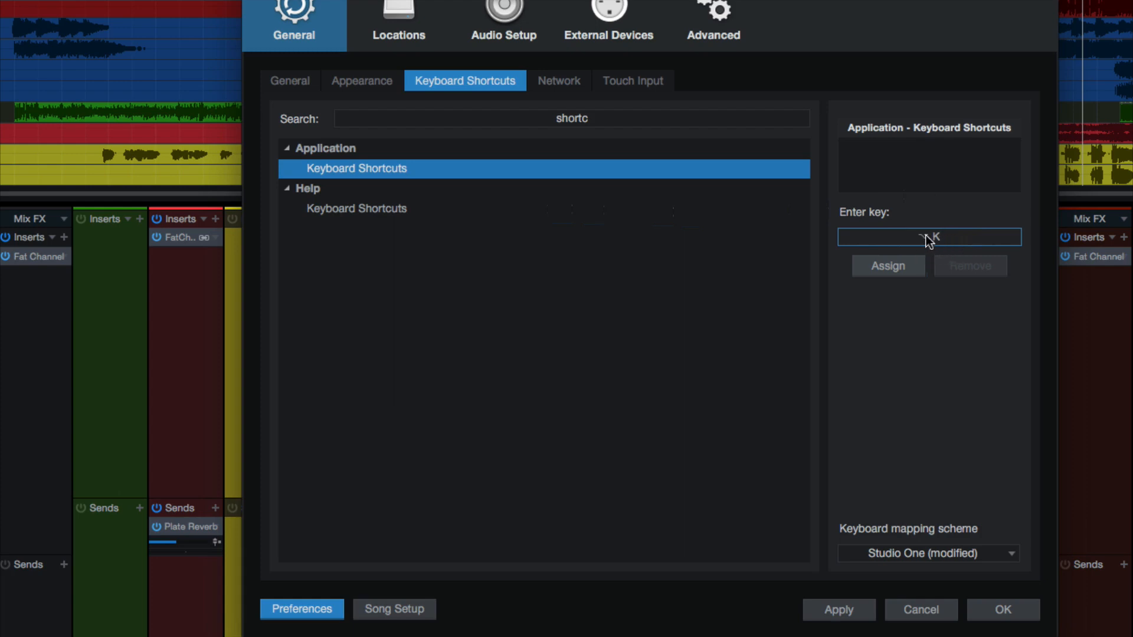
{"action": "key", "text": "super+q"}
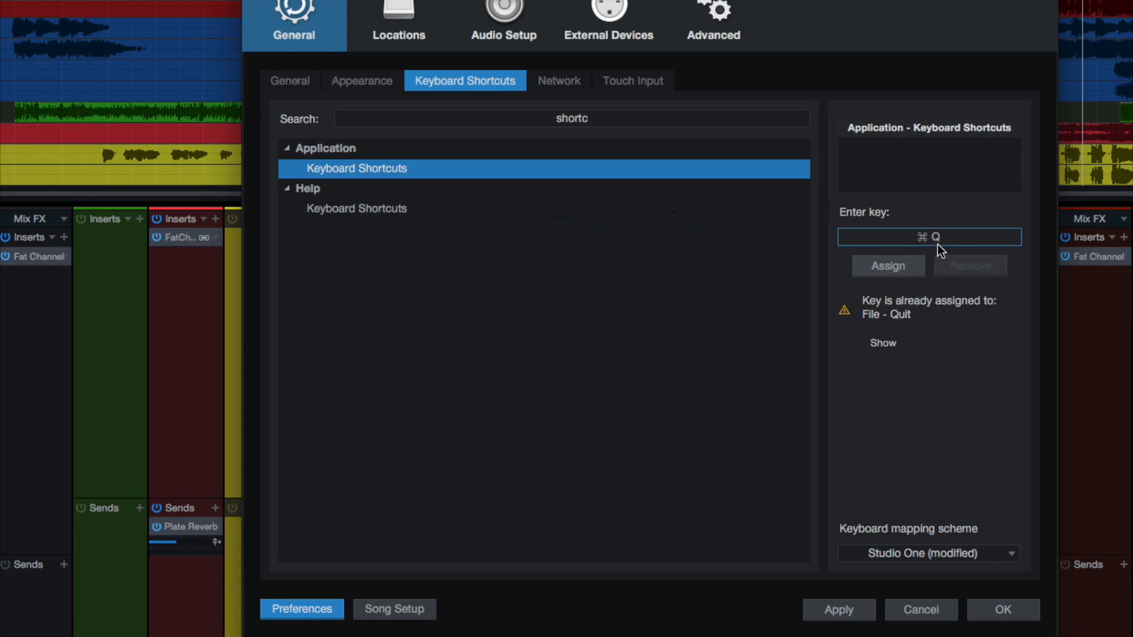
{"action": "key", "text": "super+k"}
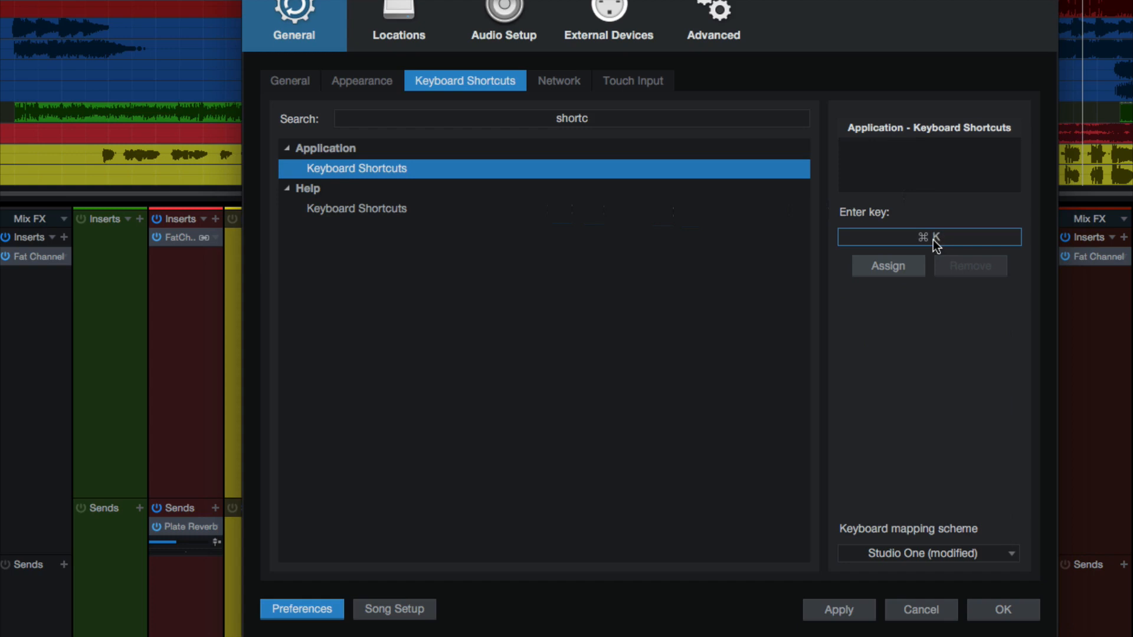
{"action": "key", "text": "super+l"}
{"action": "key", "text": "super+m"}
{"action": "key", "text": "super+n"}
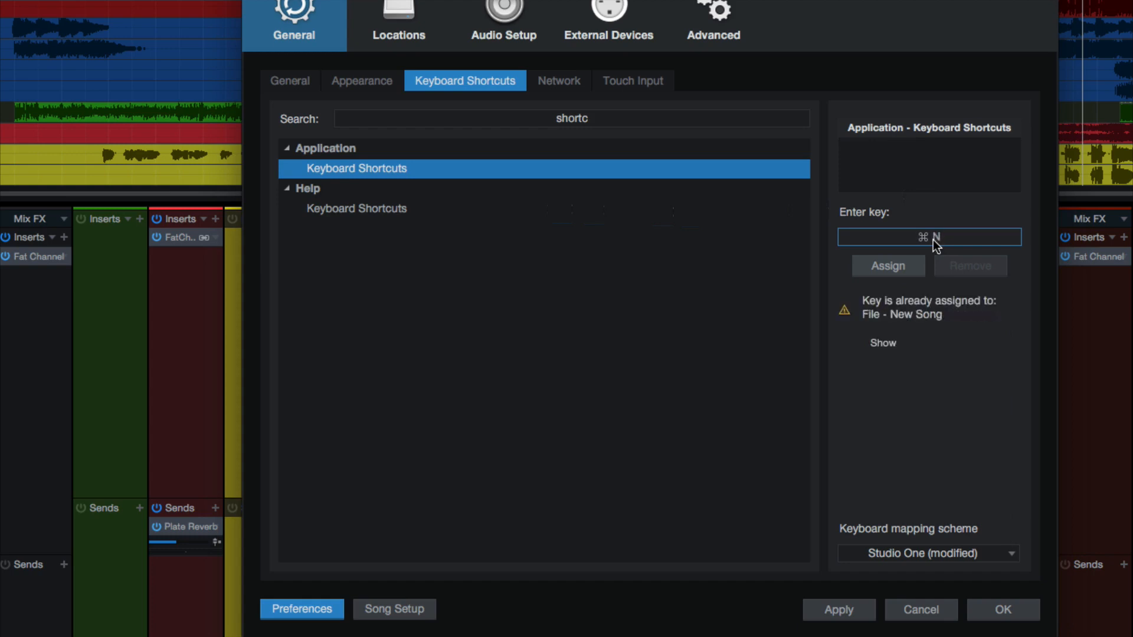
Assign Option+K to the Application group's Keyboard Shortcuts command and apply the change
{"action": "key", "text": "alt+k"}
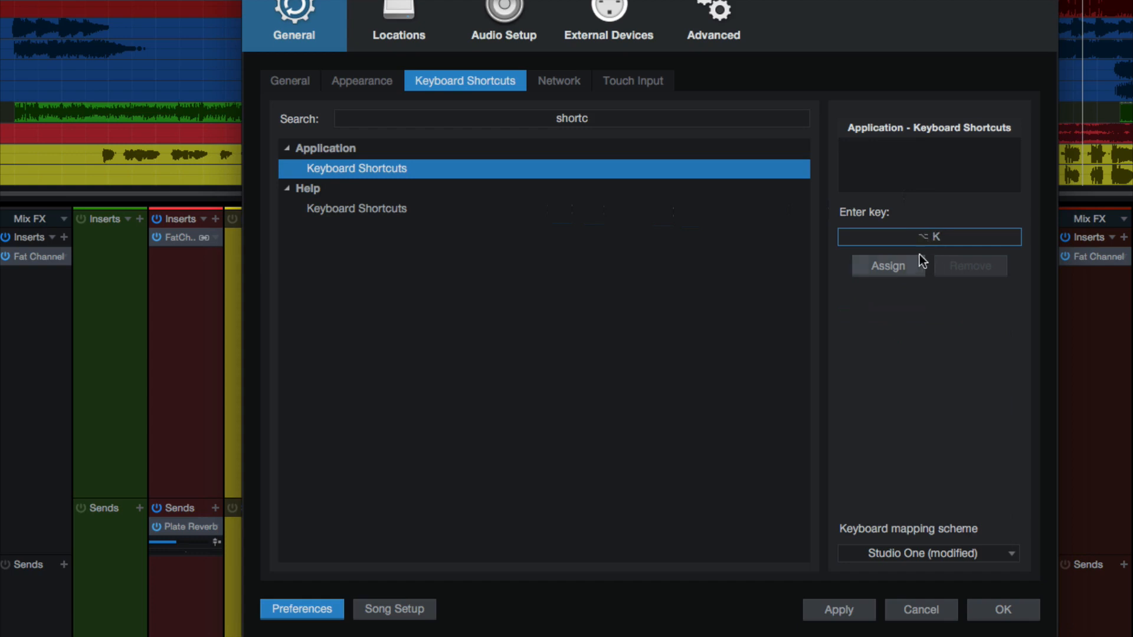
{"action": "left_click", "coordinate": [890, 267]}
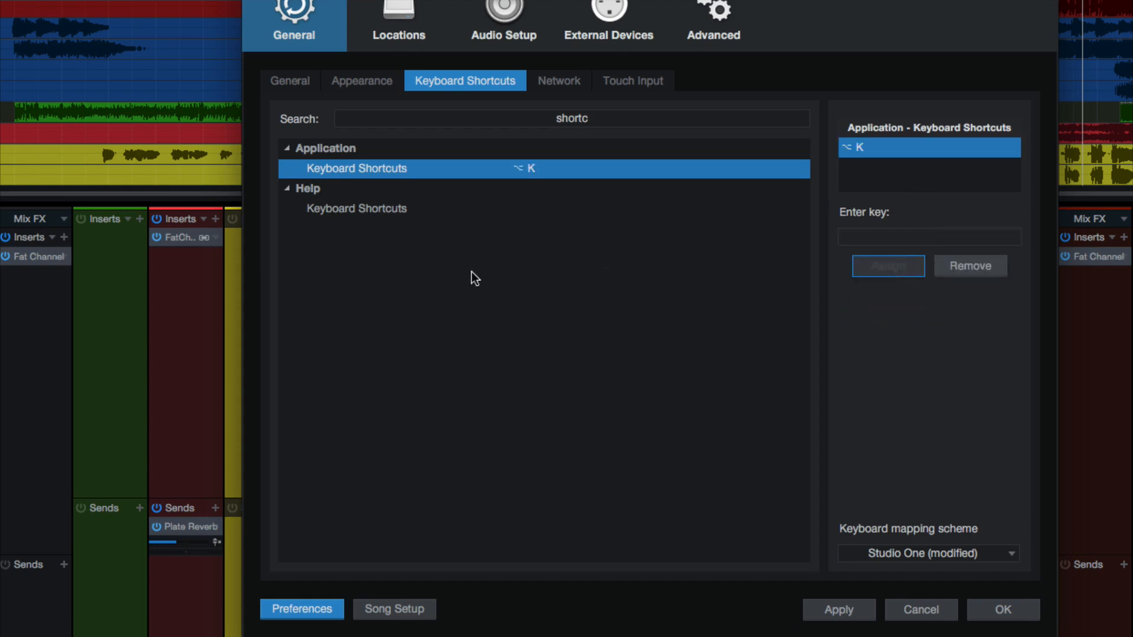
{"action": "left_click", "coordinate": [762, 349]}
{"action": "left_click", "coordinate": [850, 610]}
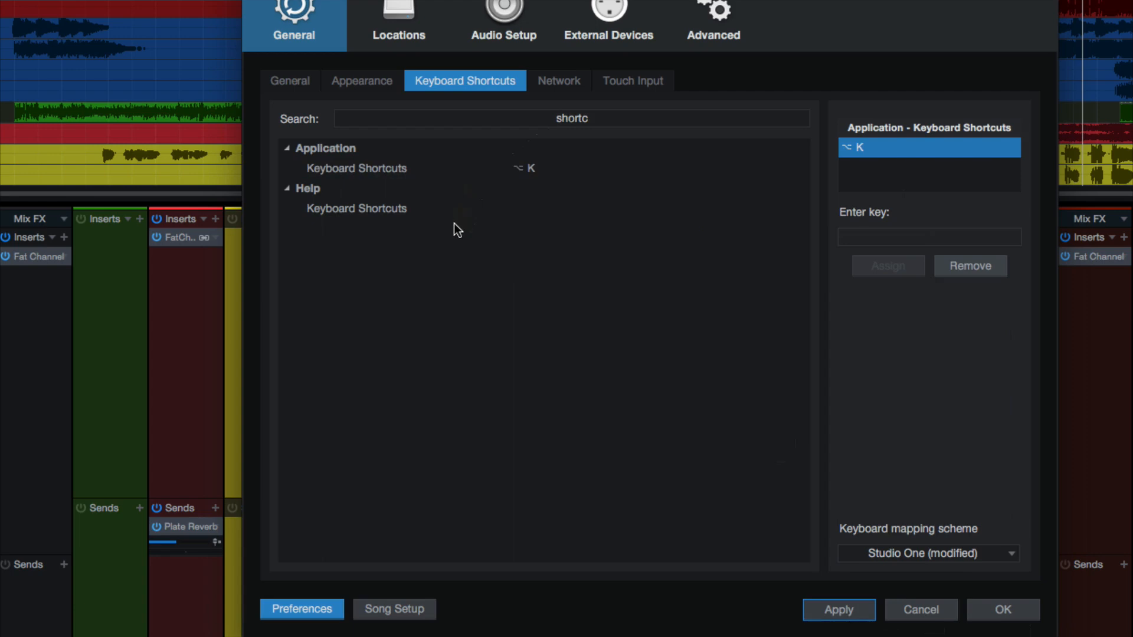
Go to the Locations preferences, applying the setup changes, and start browsing for the user data folder
{"action": "left_click", "coordinate": [409, 20]}
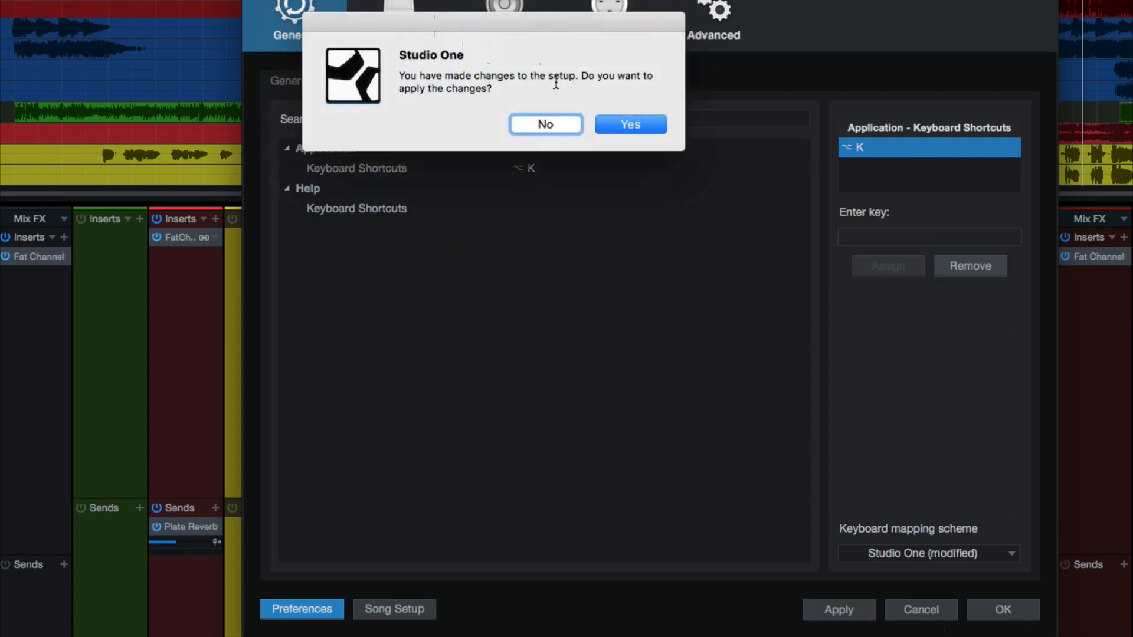
{"action": "left_click", "coordinate": [627, 130]}
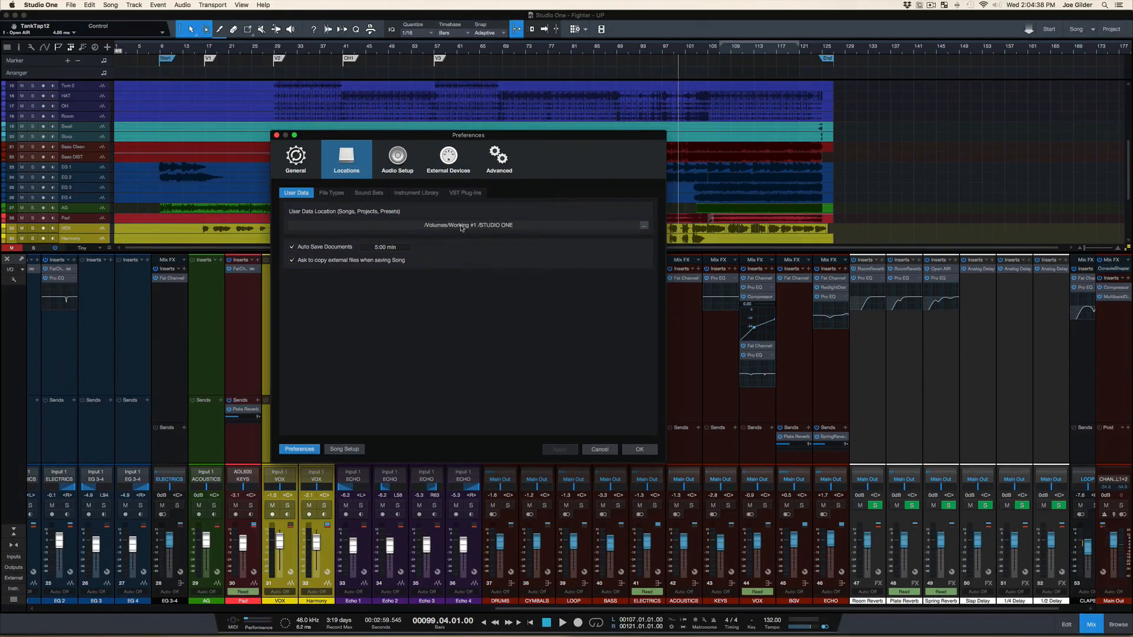
{"action": "left_click", "coordinate": [644, 226]}
{"action": "key", "text": "super+Tab"}
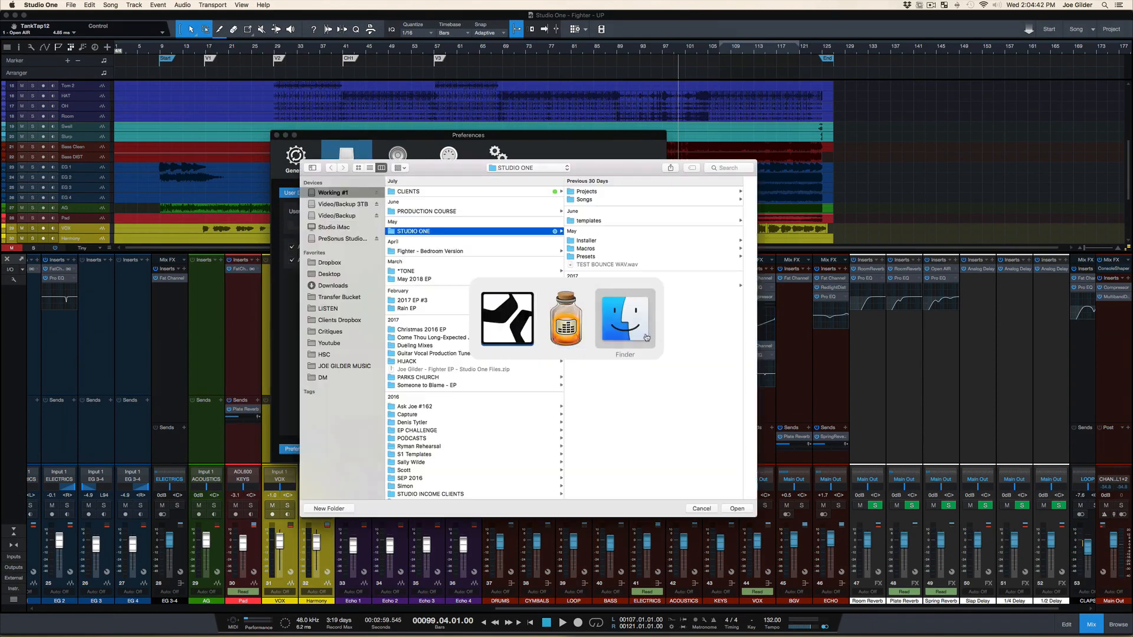
{"action": "left_click", "coordinate": [646, 338]}
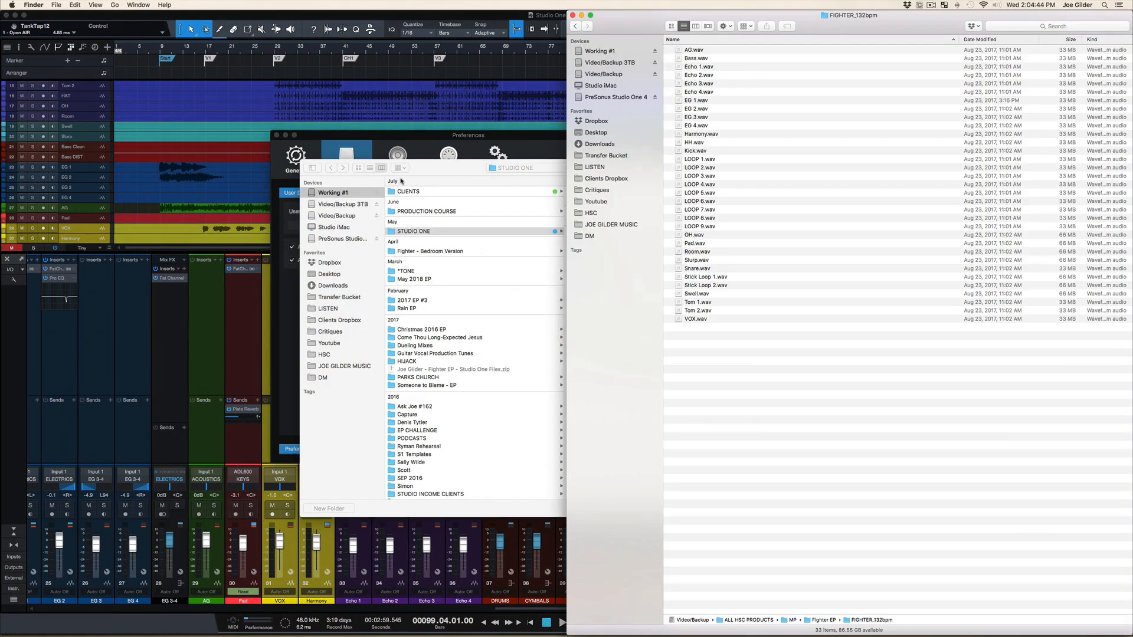
{"action": "left_click", "coordinate": [424, 168]}
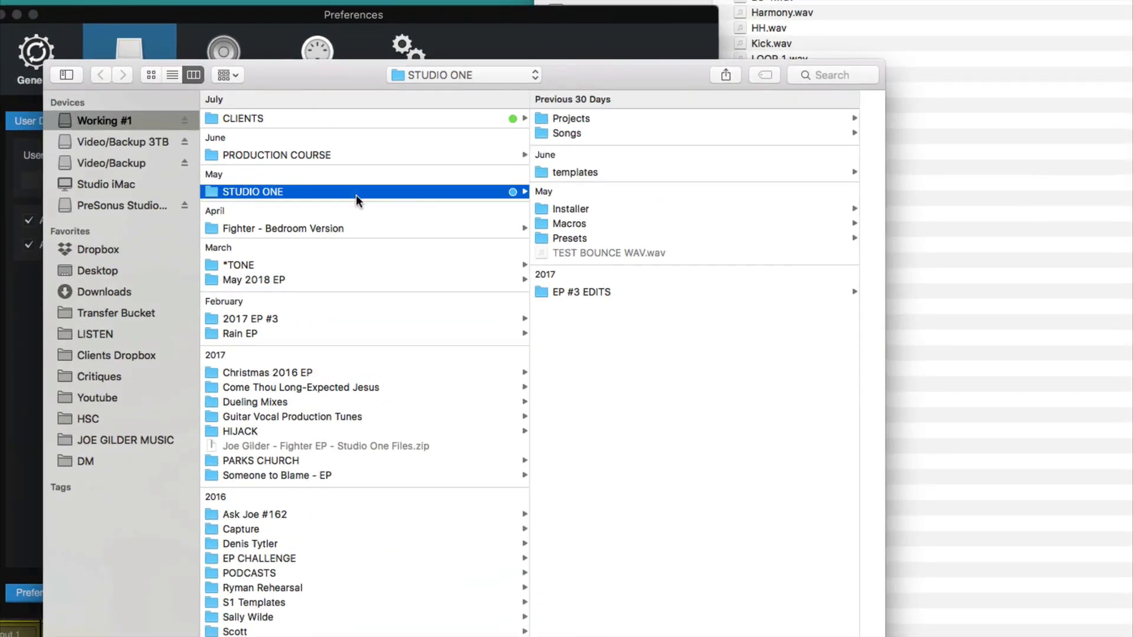
Examine the contents of the STUDIO ONE folder's subfolders, including Installer, Macros, Presets, Projects, Songs and templates
{"action": "left_click", "coordinate": [560, 208]}
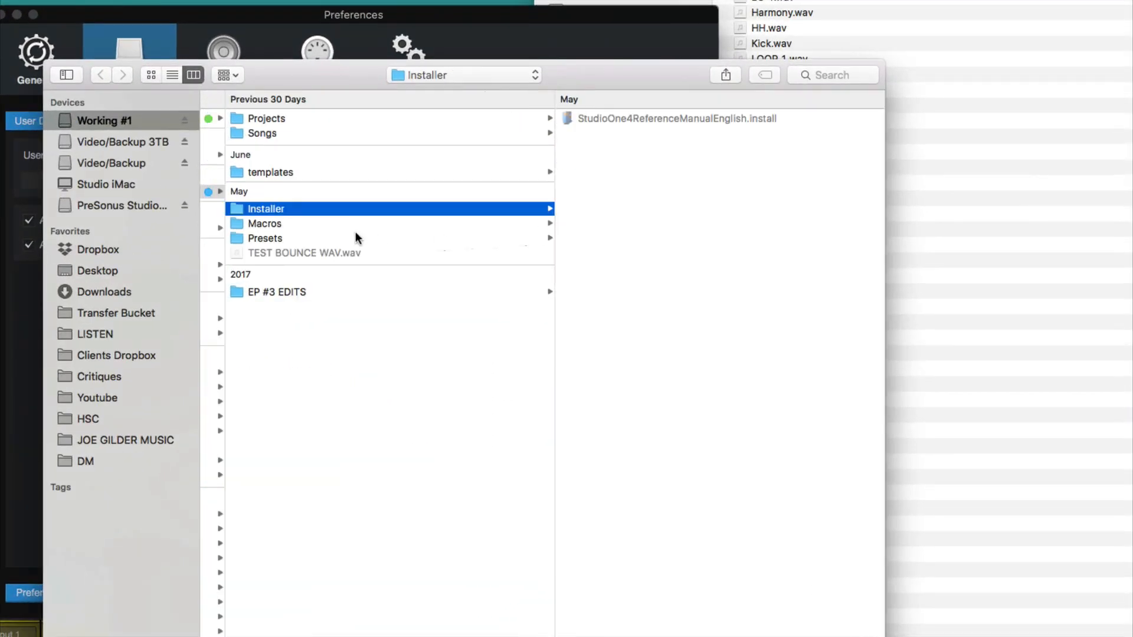
{"action": "left_click", "coordinate": [256, 224]}
{"action": "left_click", "coordinate": [268, 238]}
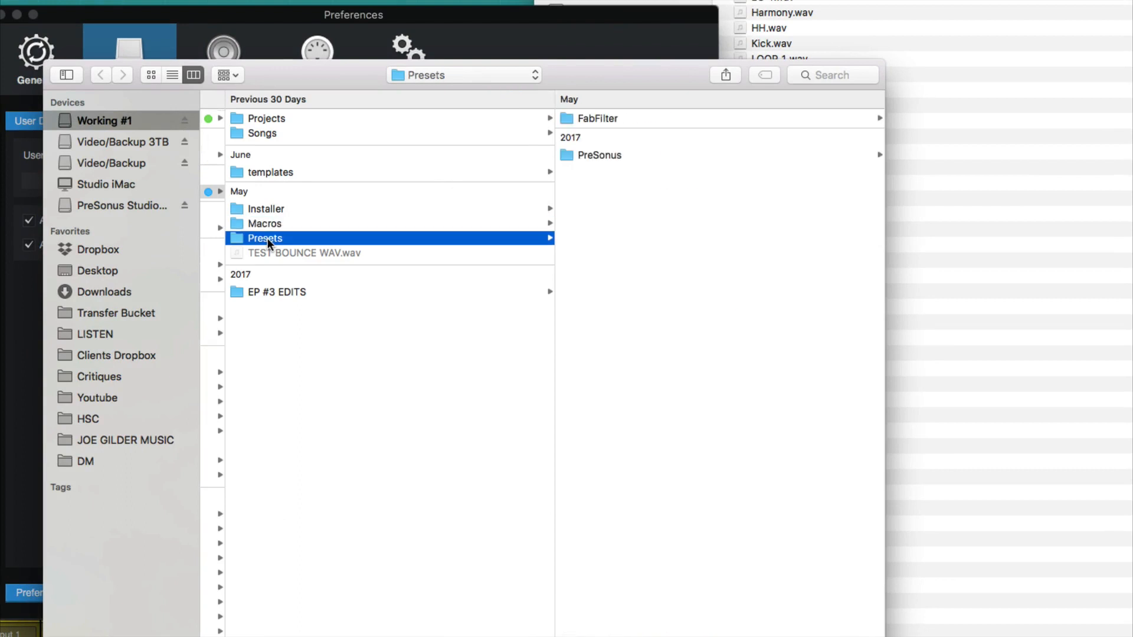
{"action": "left_click", "coordinate": [270, 224]}
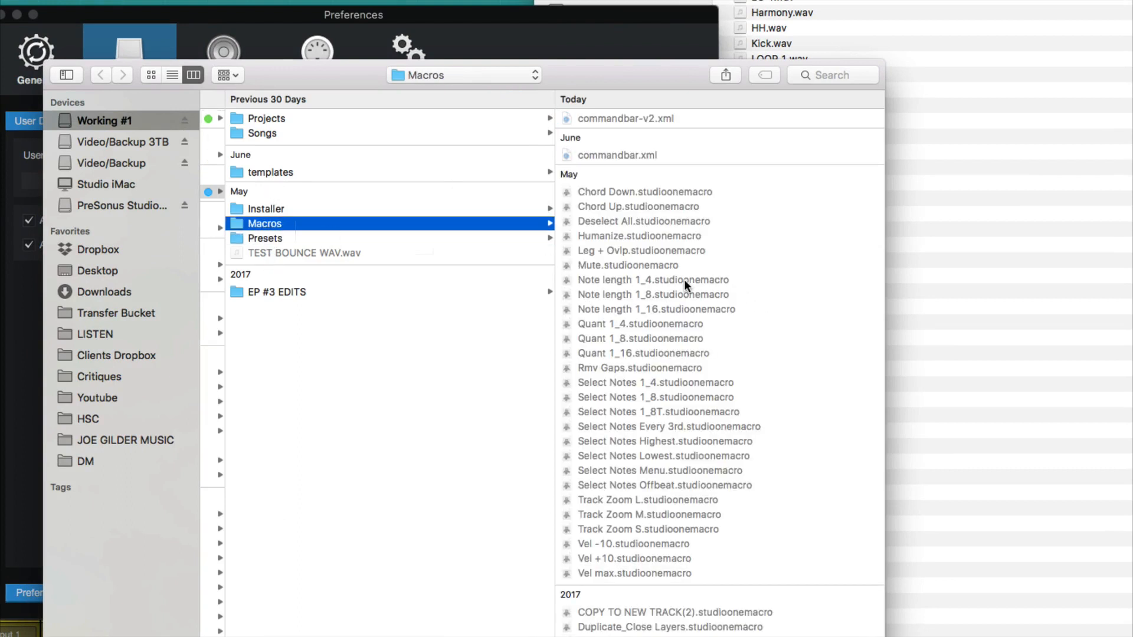
{"action": "scroll", "coordinate": [685, 279], "scroll_direction": "down", "scroll_amount": 10}
{"action": "scroll", "coordinate": [673, 307], "scroll_direction": "up", "scroll_amount": 10}
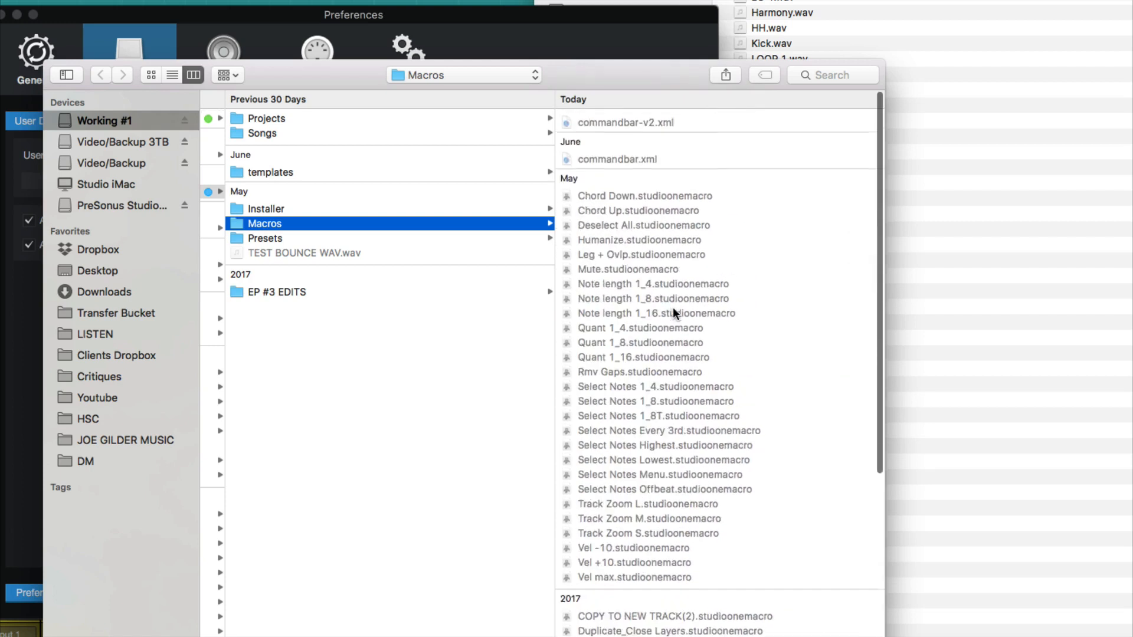
{"action": "left_click", "coordinate": [270, 209]}
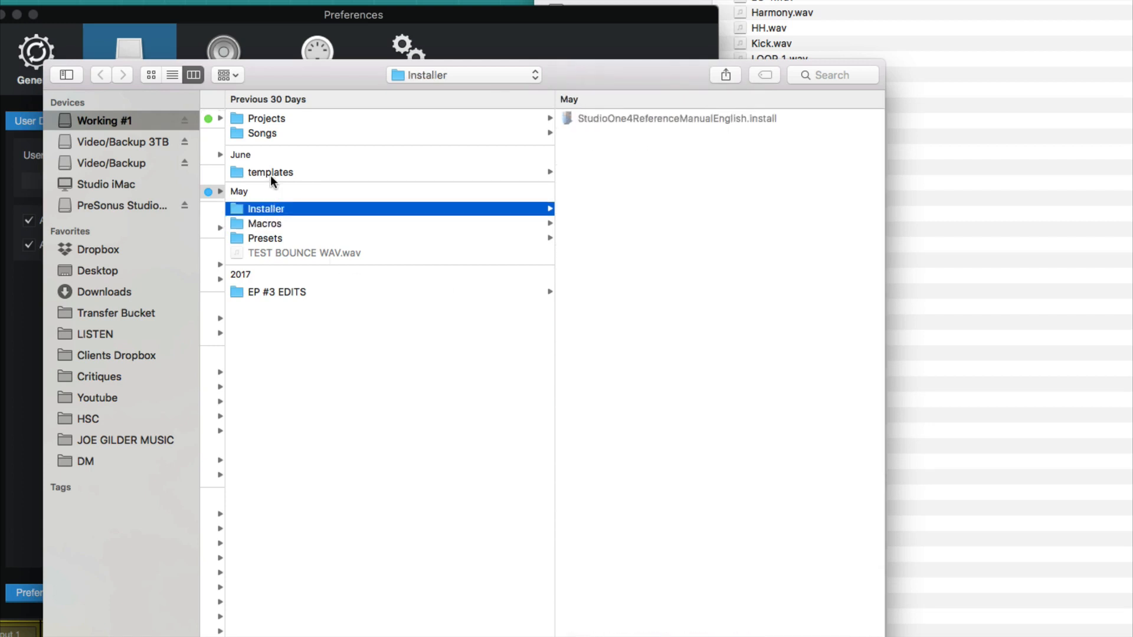
{"action": "left_click", "coordinate": [271, 119]}
{"action": "left_click", "coordinate": [270, 133]}
{"action": "left_click", "coordinate": [270, 172]}
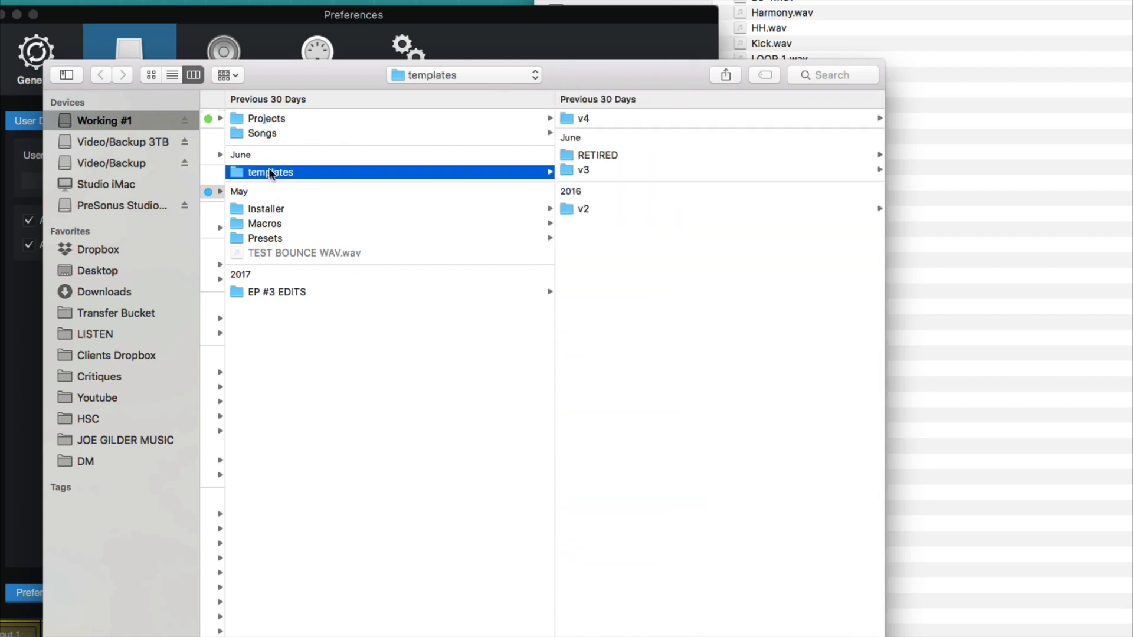
{"action": "left_click", "coordinate": [266, 208]}
{"action": "left_click", "coordinate": [264, 221]}
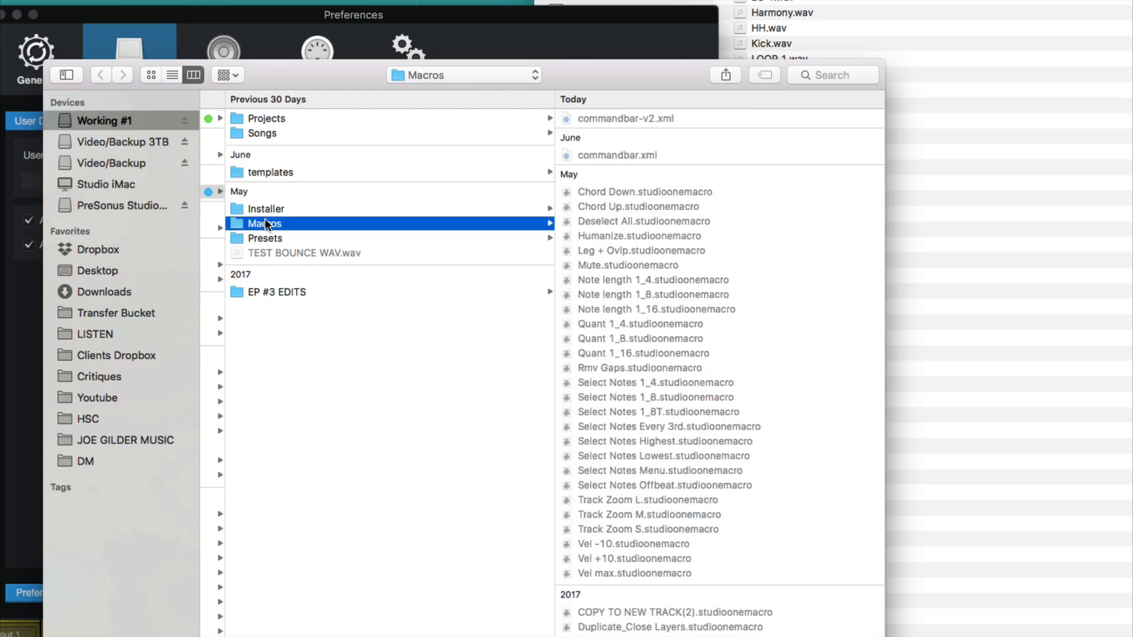
Choose the STUDIO ONE folder on the Working #1 drive as the user data location
{"action": "left_click", "coordinate": [265, 383]}
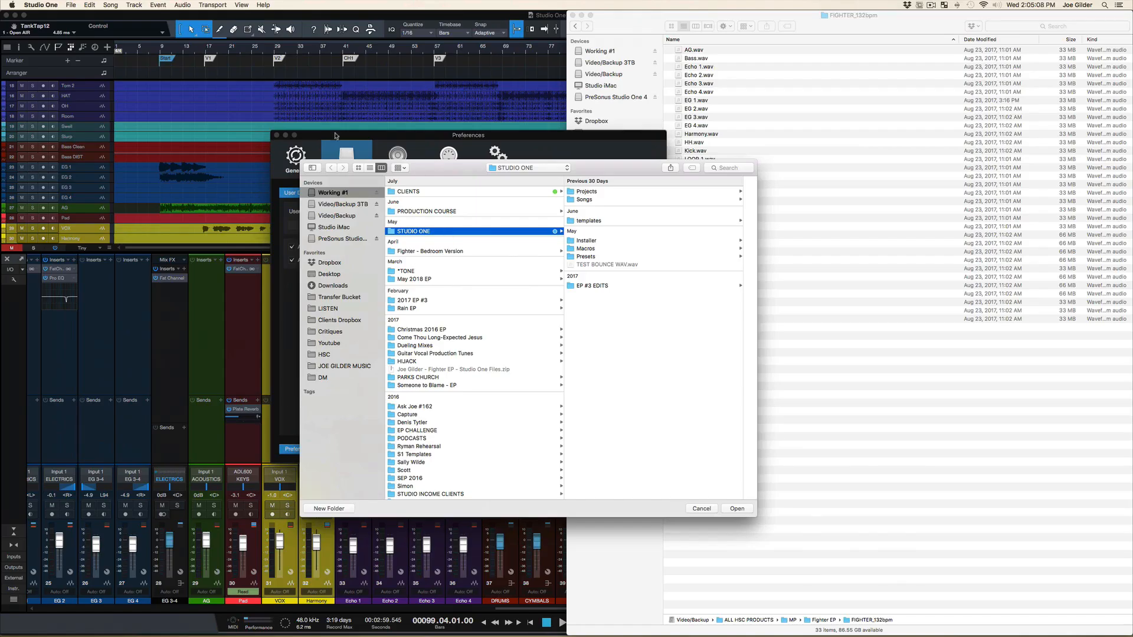
{"action": "left_click", "coordinate": [736, 508]}
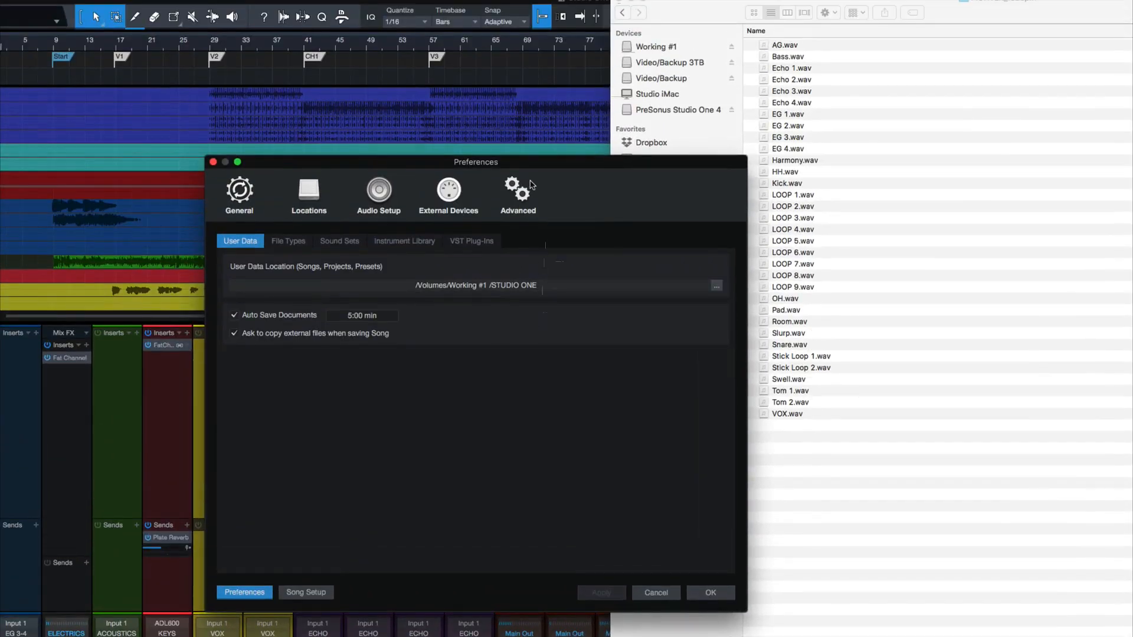
{"action": "key", "text": "super+Tab"}
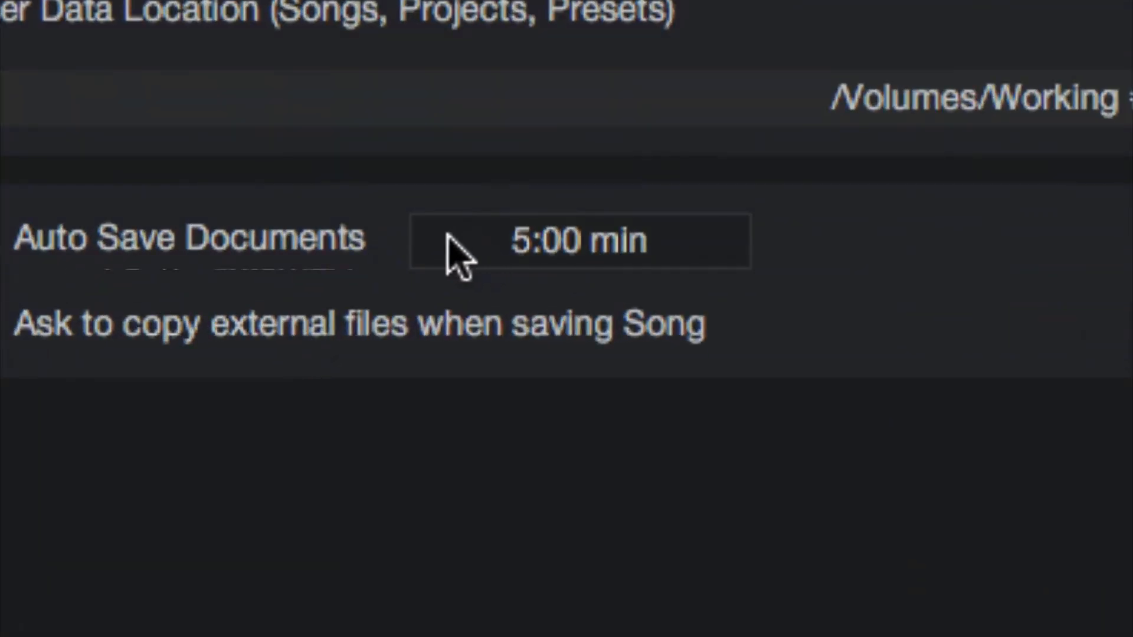
{"action": "scroll", "coordinate": [442, 234], "scroll_direction": "down", "scroll_amount": 5}
{"action": "scroll", "coordinate": [442, 235], "scroll_direction": "up", "scroll_amount": 3}
{"action": "scroll", "coordinate": [441, 235], "scroll_direction": "up", "scroll_amount": 5}
{"action": "scroll", "coordinate": [442, 234], "scroll_direction": "down", "scroll_amount": 3}
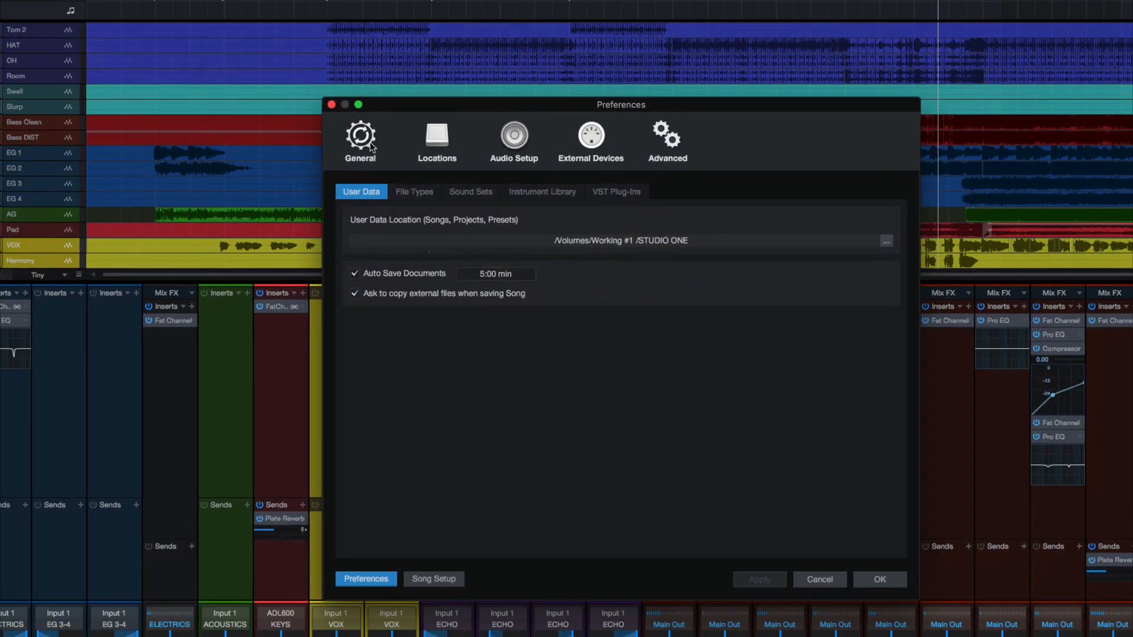
Look through the General section's Network and Touch Input preferences and return to Locations, applying the setup changes
{"action": "left_click", "coordinate": [370, 146]}
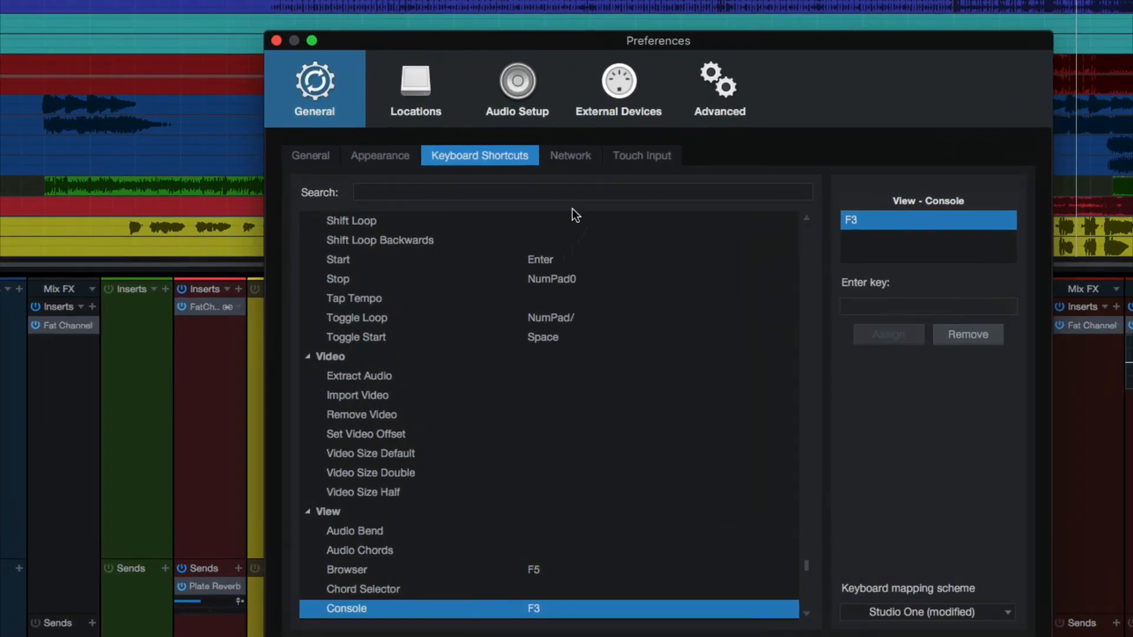
{"action": "left_click", "coordinate": [553, 193]}
{"action": "left_click", "coordinate": [601, 195]}
{"action": "left_click", "coordinate": [570, 156]}
{"action": "left_click", "coordinate": [401, 89]}
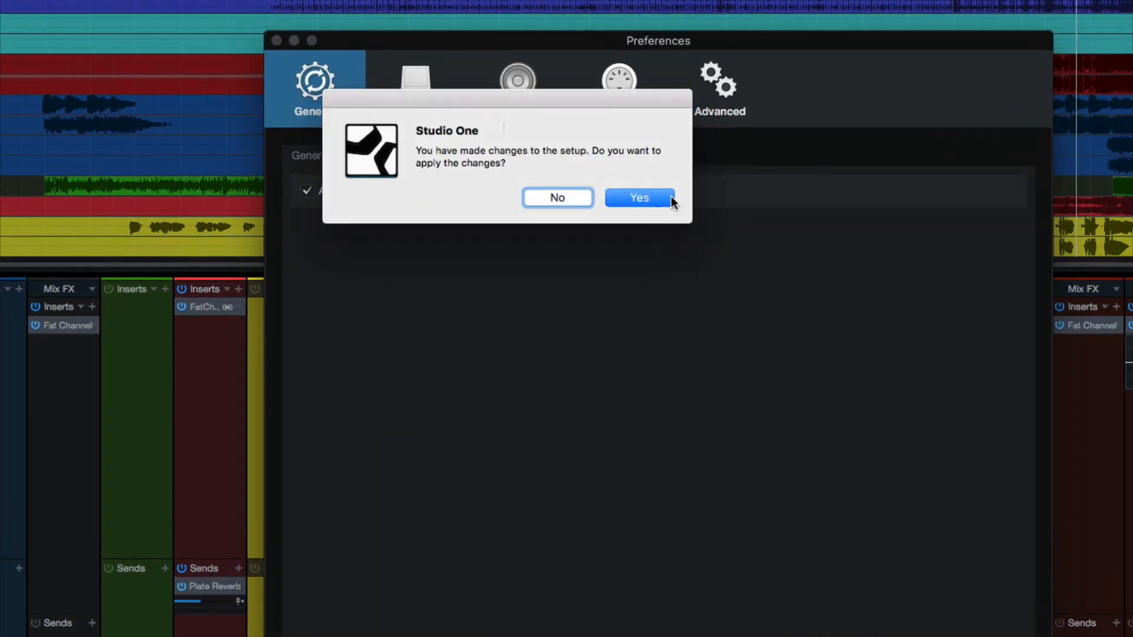
{"action": "left_click", "coordinate": [629, 199]}
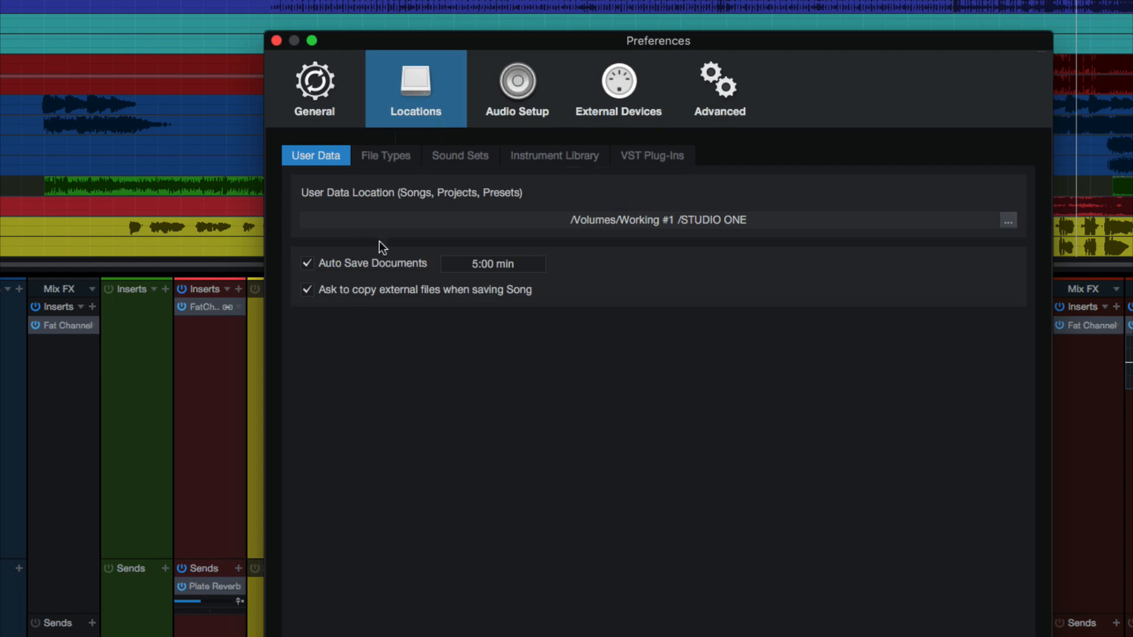
Look through the File Types, Sound Sets, Instrument Library and VST Plug-Ins pages of the Locations preferences
{"action": "left_click", "coordinate": [394, 157]}
{"action": "left_click", "coordinate": [467, 154]}
{"action": "left_click", "coordinate": [533, 154]}
{"action": "left_click", "coordinate": [688, 162]}
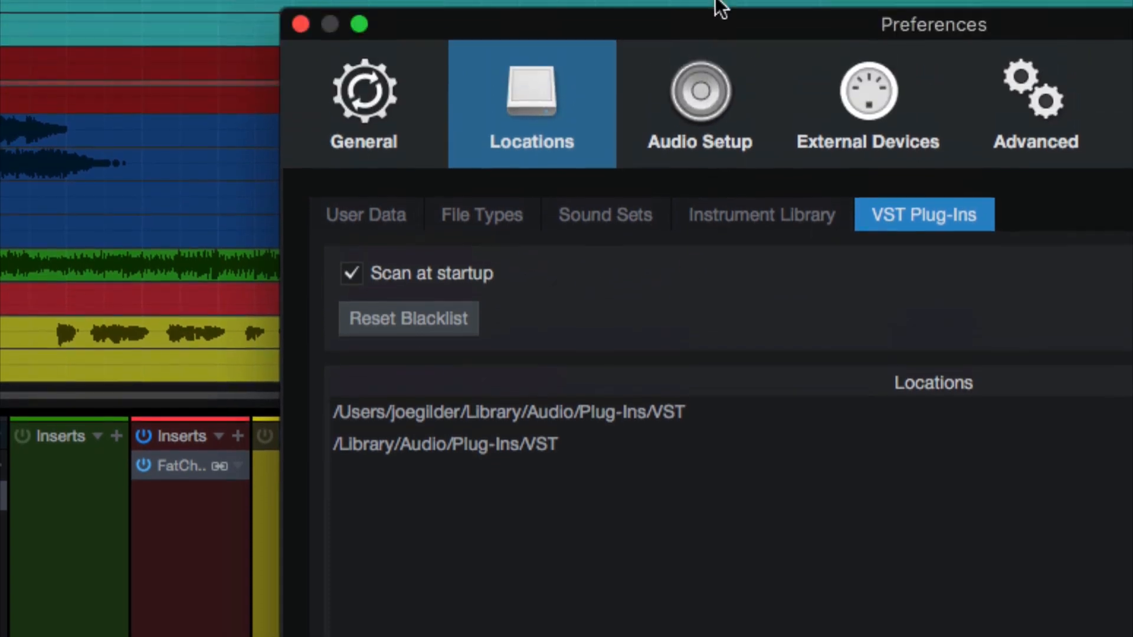
Review the Processing and Audio Device settings in the Audio Setup preferences
{"action": "left_click", "coordinate": [707, 60]}
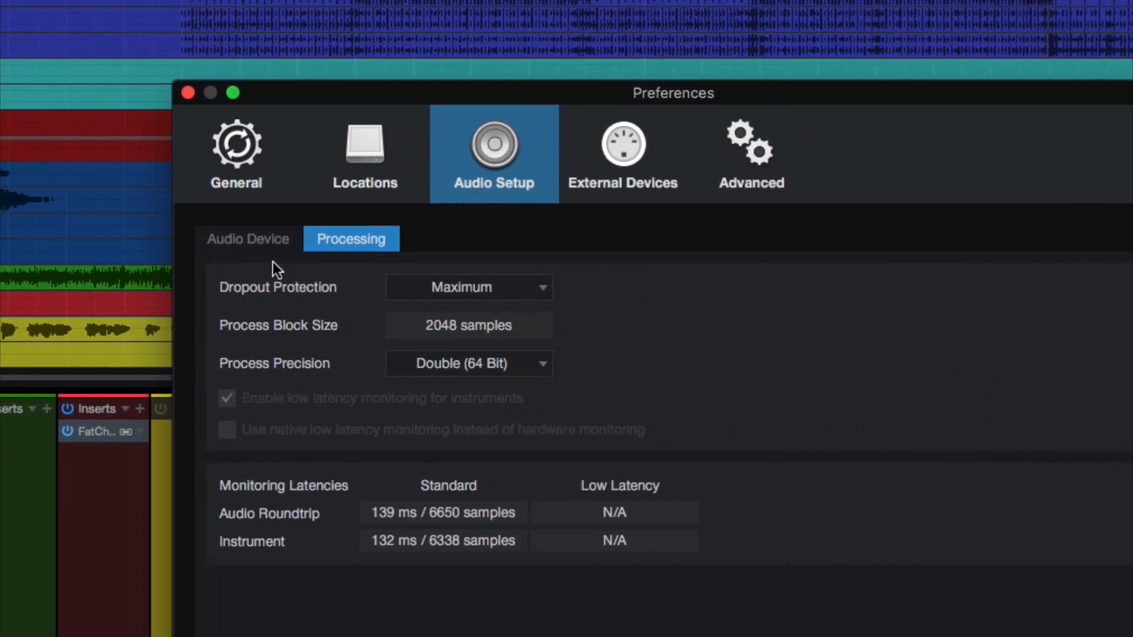
{"action": "left_click", "coordinate": [518, 238]}
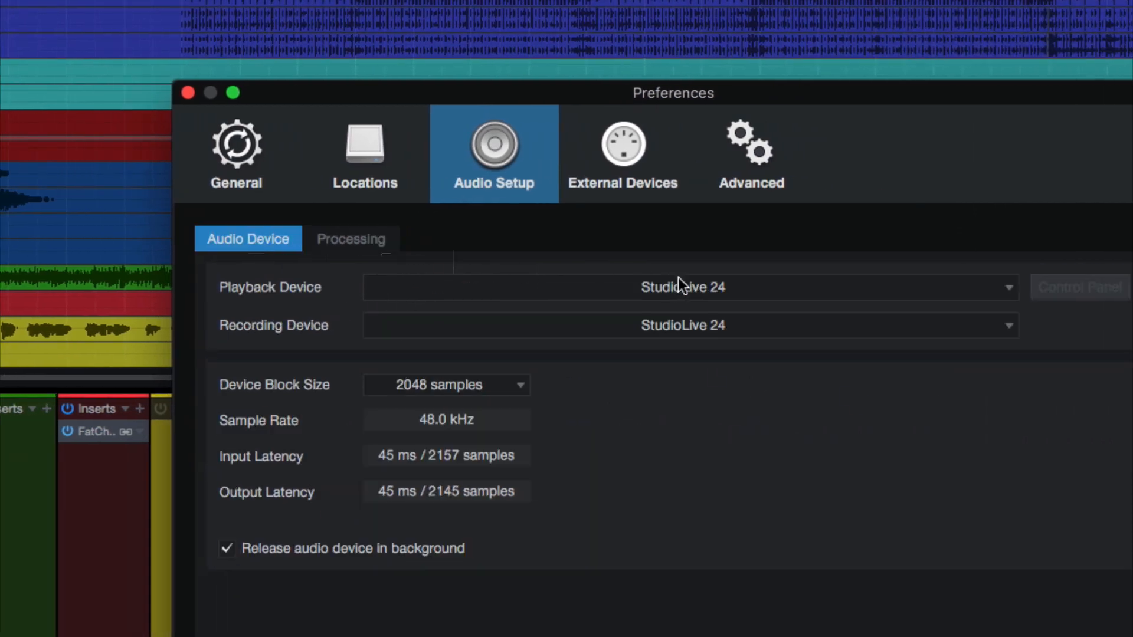
{"action": "left_click", "coordinate": [319, 248]}
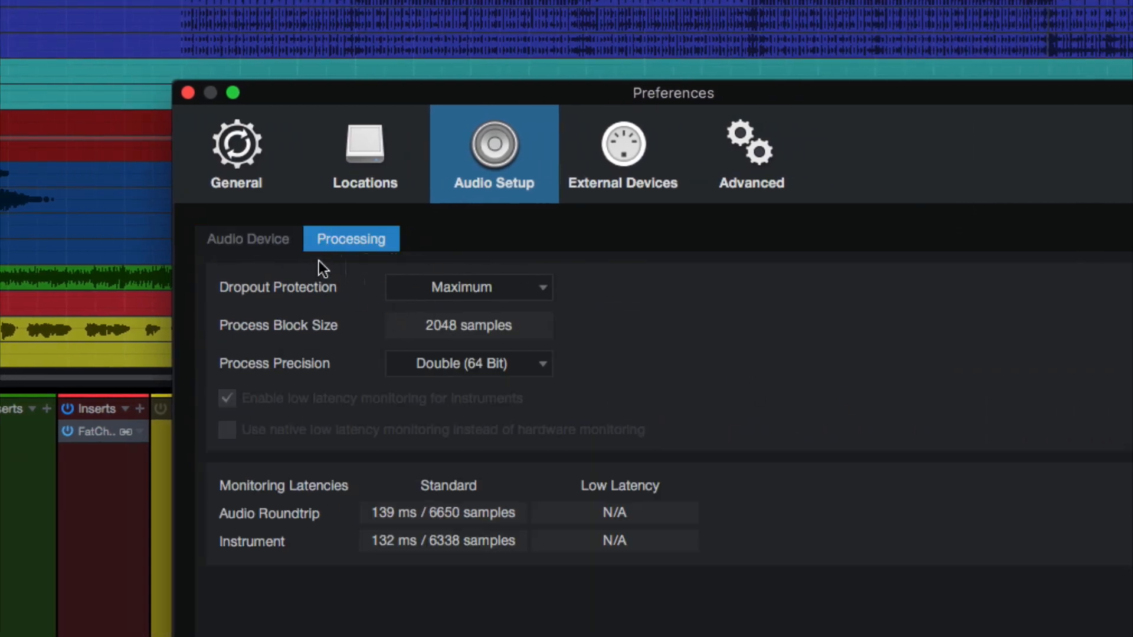
{"action": "left_click", "coordinate": [283, 246]}
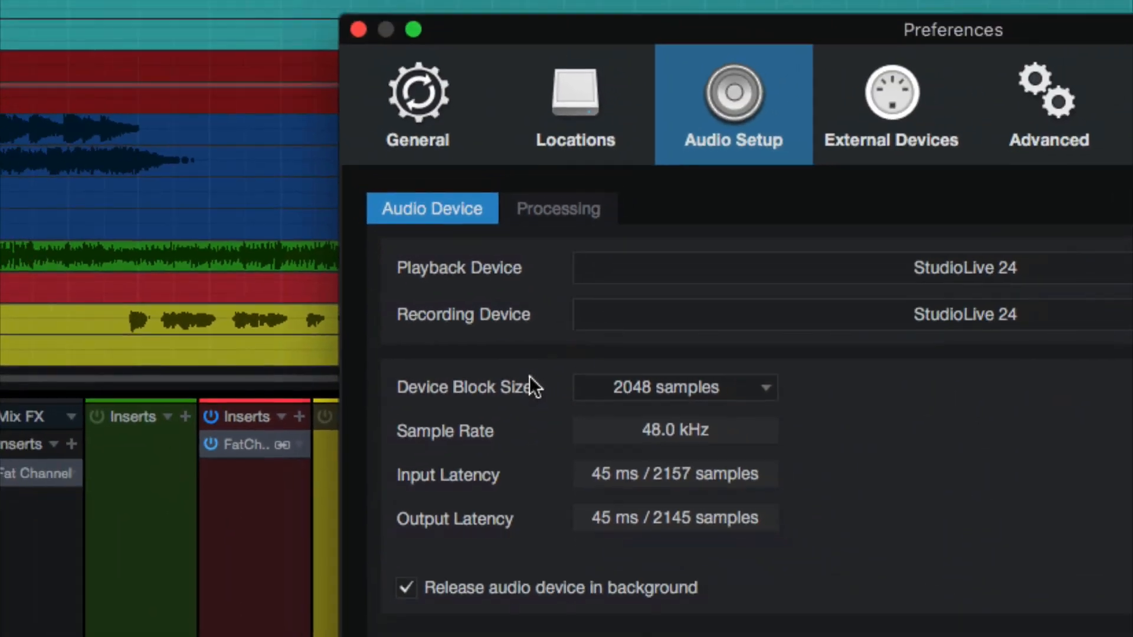
Look through the External Devices list and the Editing and Automation pages of the Advanced preferences
{"action": "left_click", "coordinate": [892, 129]}
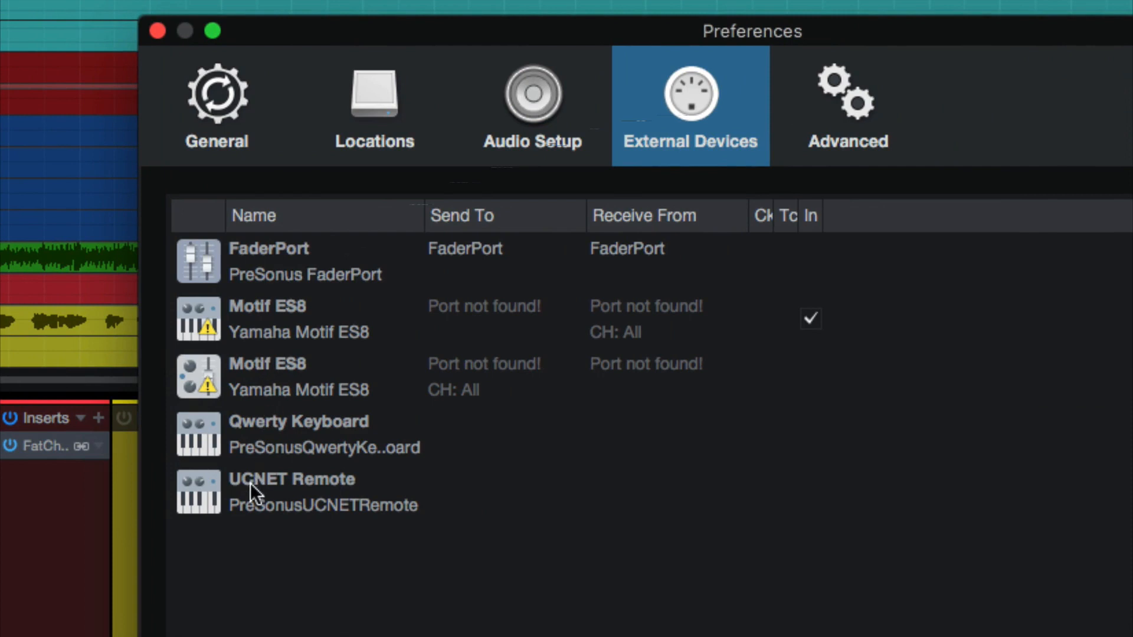
{"action": "left_click", "coordinate": [245, 257]}
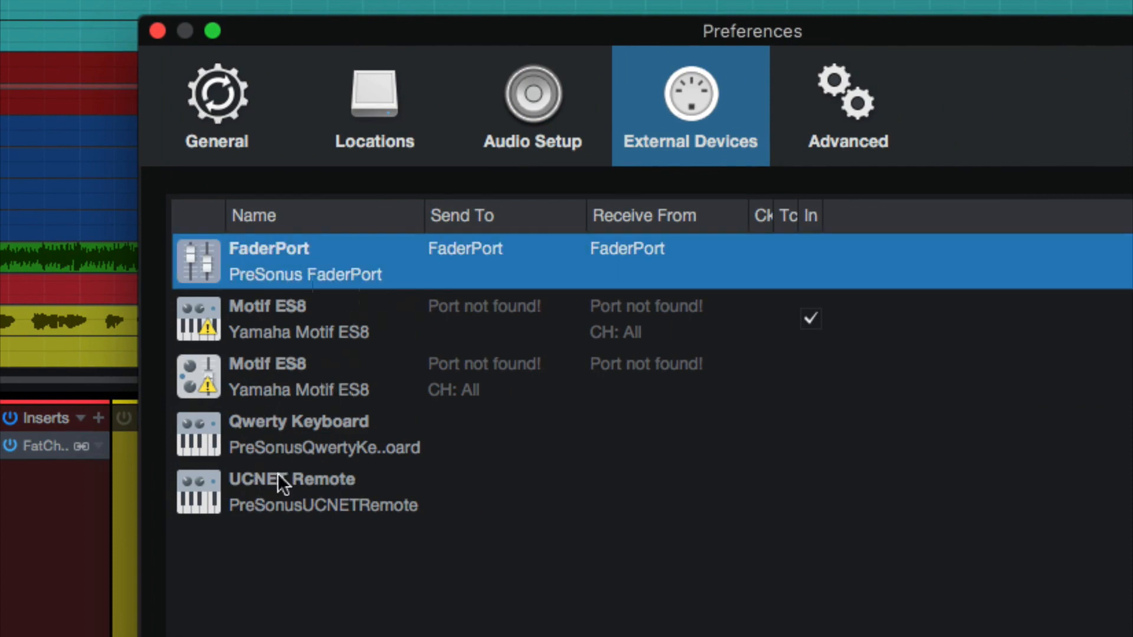
{"action": "left_click", "coordinate": [856, 109]}
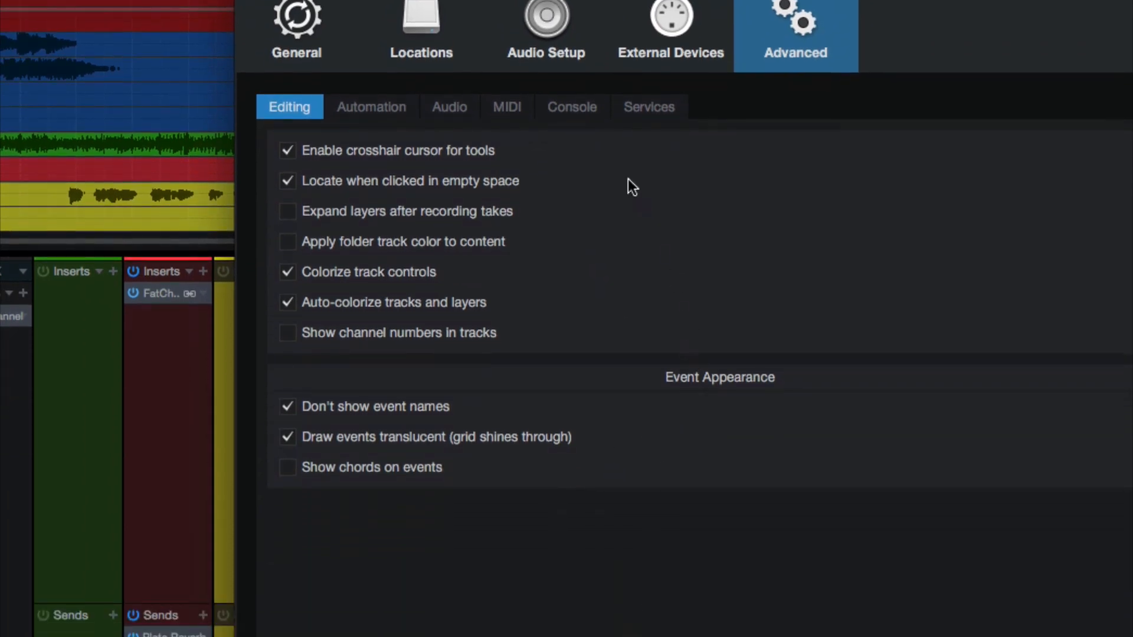
{"action": "left_click", "coordinate": [356, 110]}
{"action": "left_click", "coordinate": [299, 112]}
Switch Colorize track controls off and on twice in the Advanced Editing preferences, applying each change to compare the track colours
{"action": "left_click", "coordinate": [288, 273]}
{"action": "left_click", "coordinate": [287, 273]}
{"action": "left_click", "coordinate": [288, 273]}
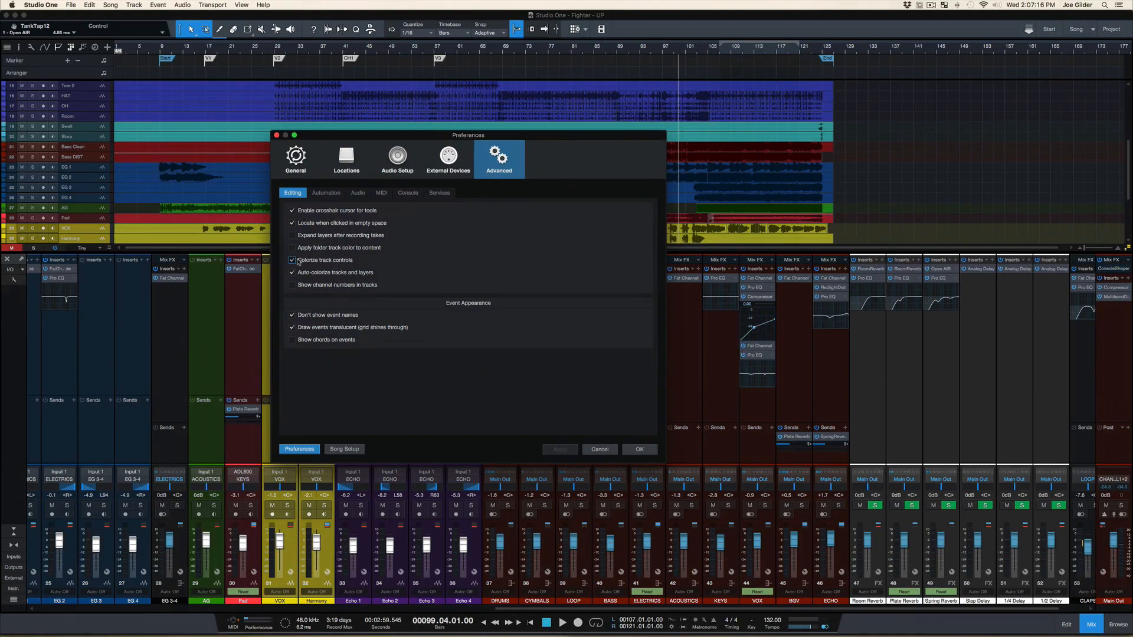
{"action": "left_click", "coordinate": [298, 273]}
{"action": "left_click", "coordinate": [569, 450]}
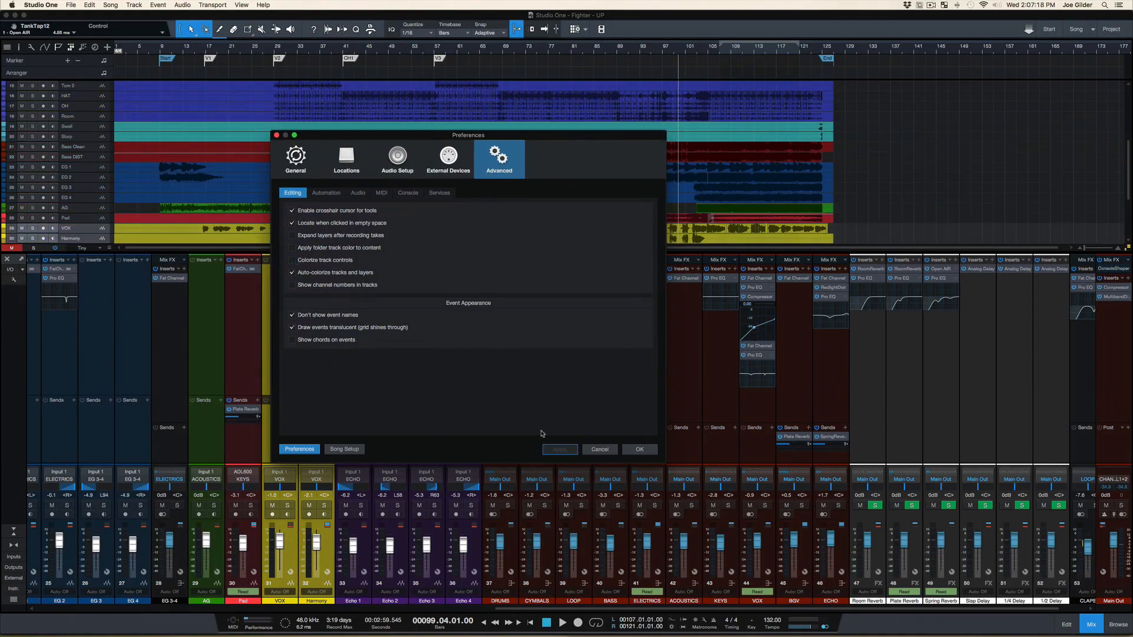
{"action": "left_click", "coordinate": [292, 260]}
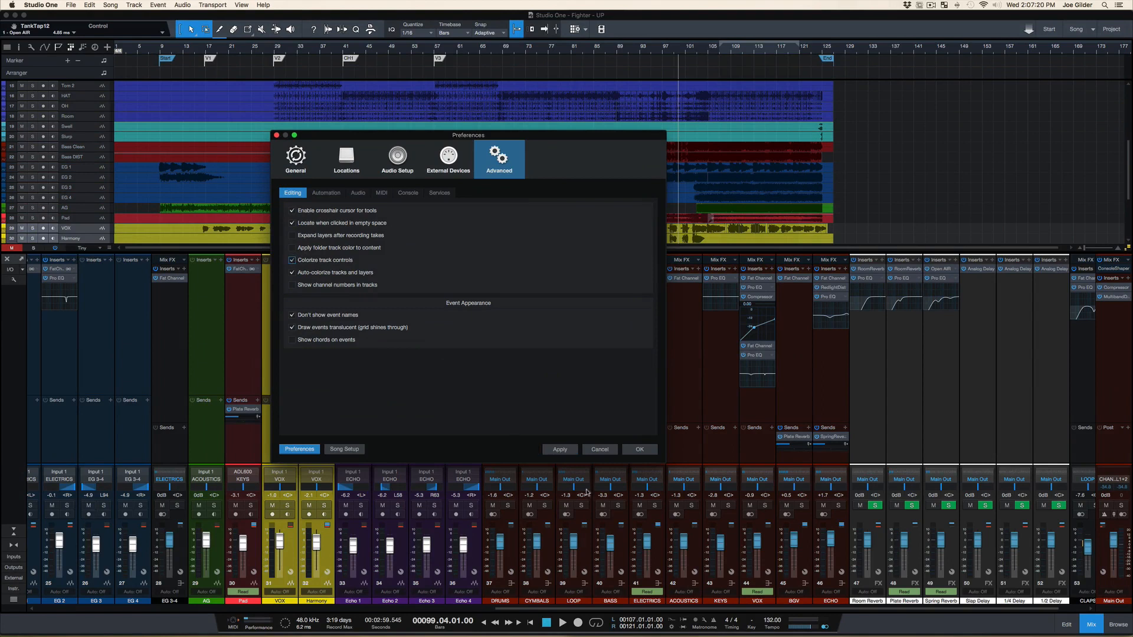
{"action": "left_click", "coordinate": [570, 452]}
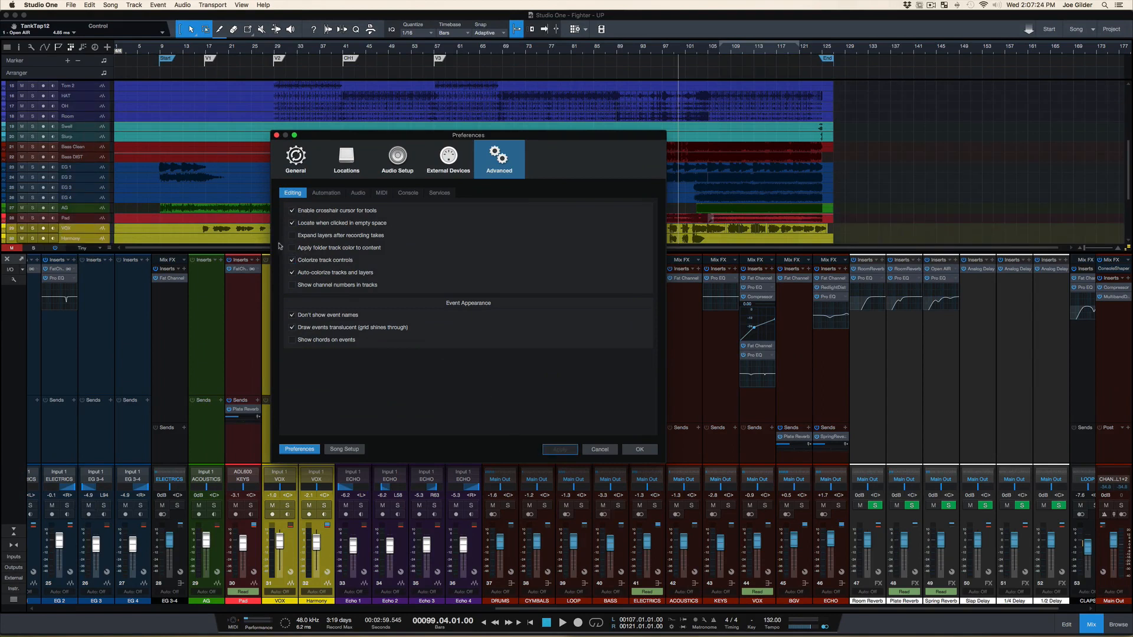
{"action": "left_click", "coordinate": [291, 261]}
{"action": "left_click", "coordinate": [556, 451]}
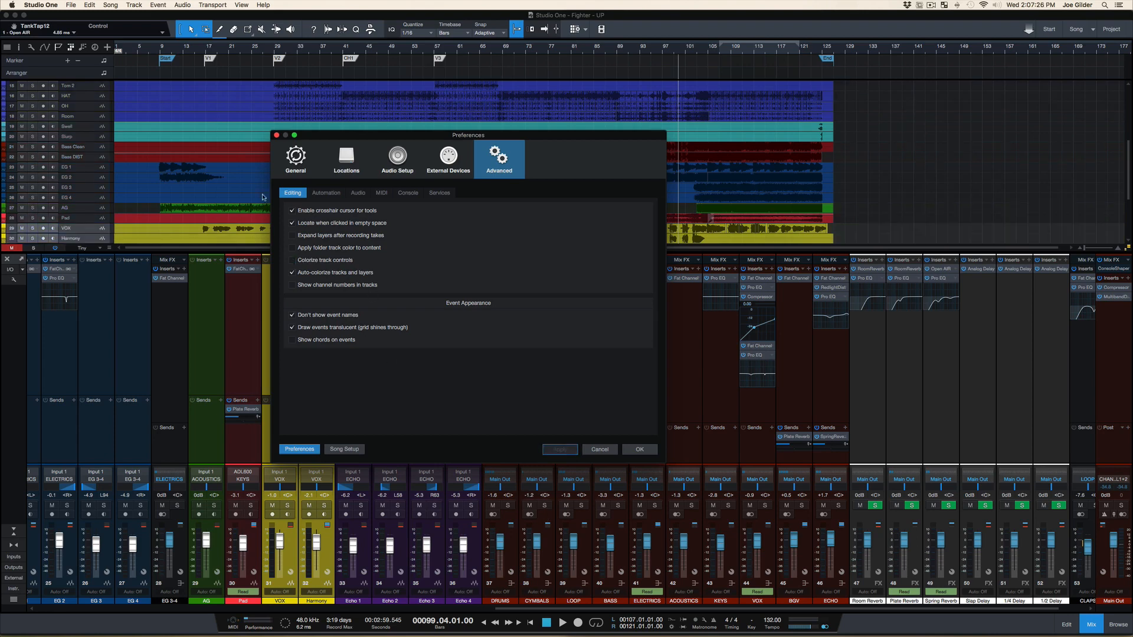
{"action": "left_click", "coordinate": [291, 260]}
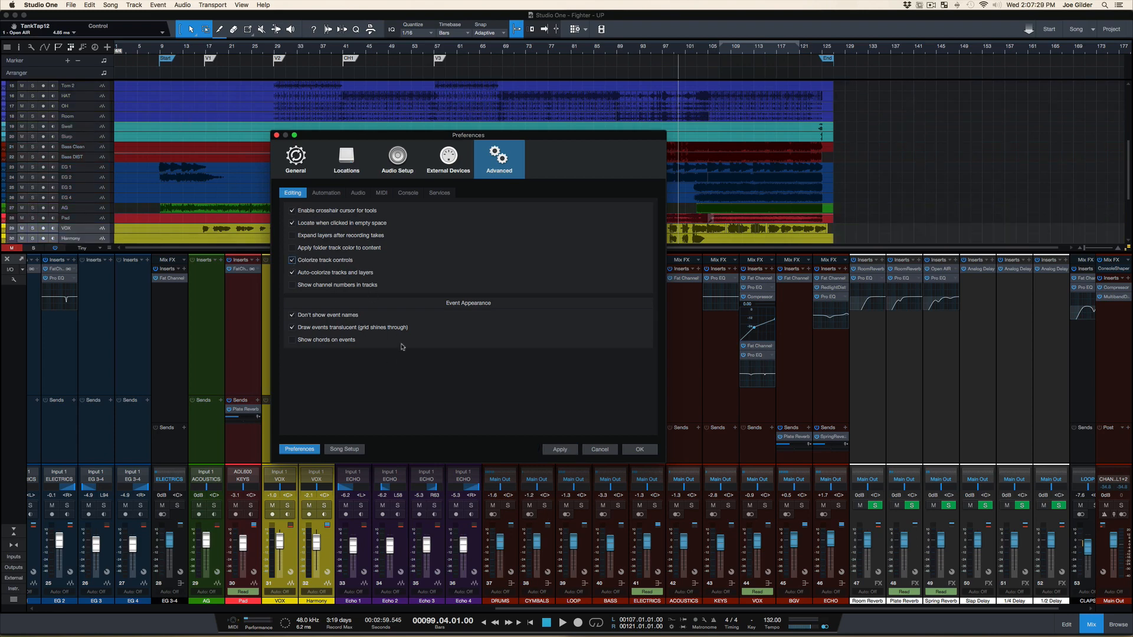
{"action": "left_click", "coordinate": [567, 452]}
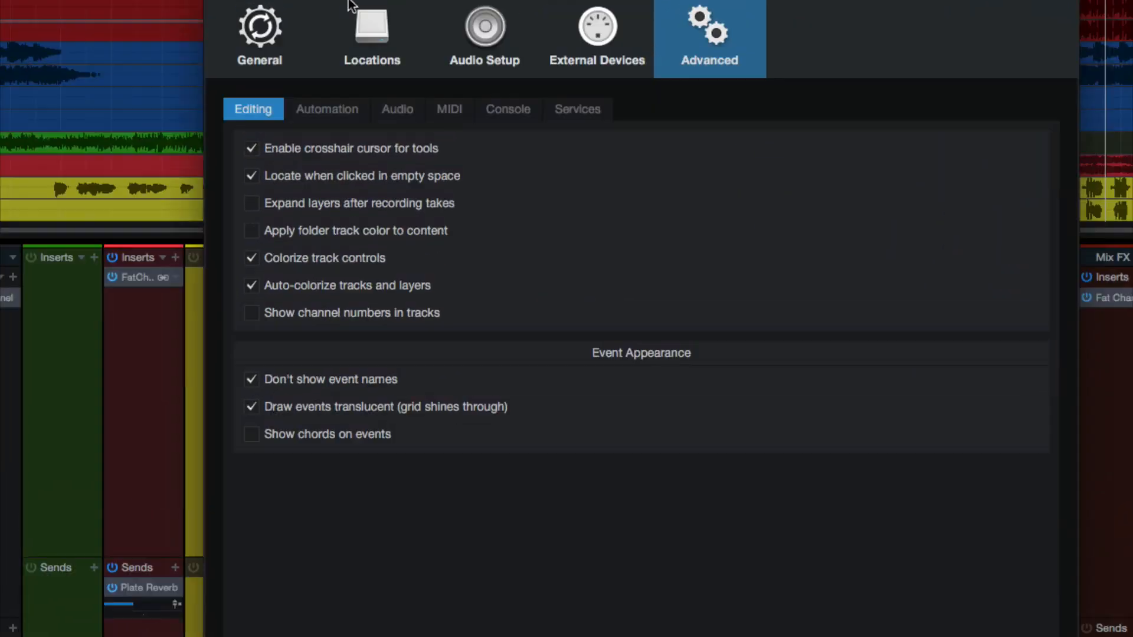
Look through the Automation, Audio, MIDI, Console and Services pages of the Advanced preferences
{"action": "left_click", "coordinate": [318, 112]}
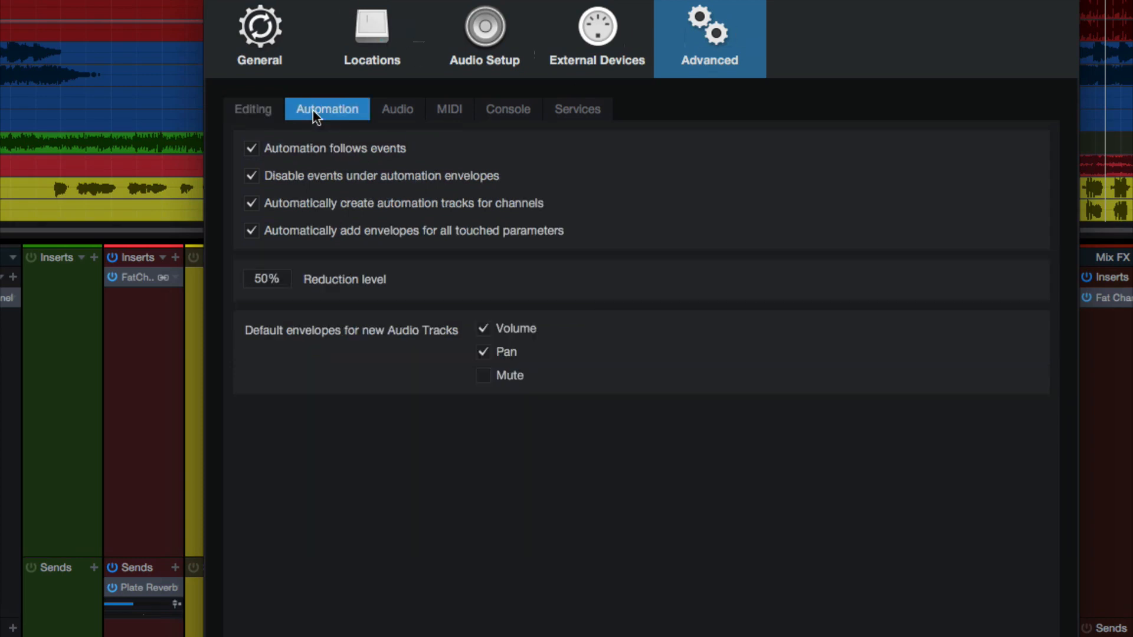
{"action": "left_click", "coordinate": [450, 108]}
{"action": "left_click", "coordinate": [511, 109]}
{"action": "left_click", "coordinate": [577, 109]}
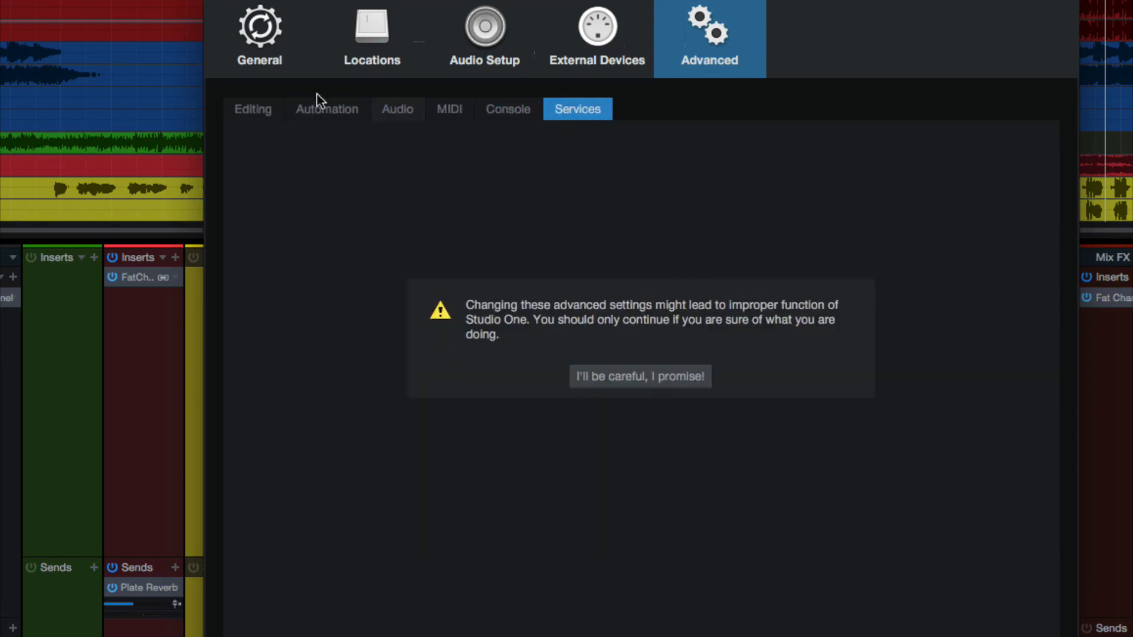
{"action": "left_click", "coordinate": [244, 105]}
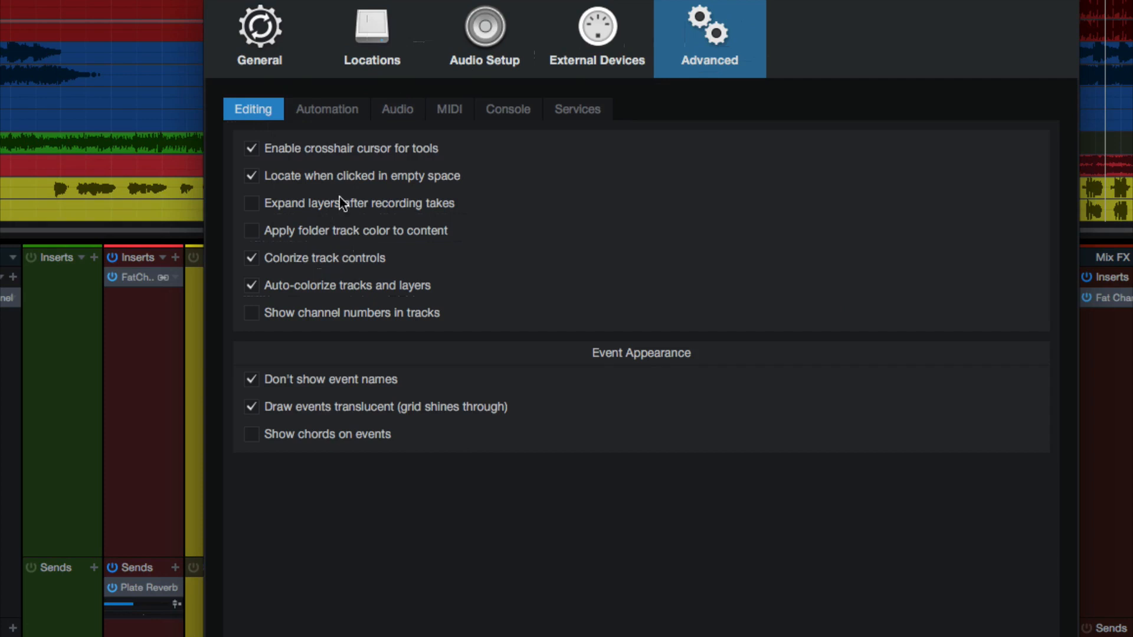
{"action": "left_click", "coordinate": [307, 109]}
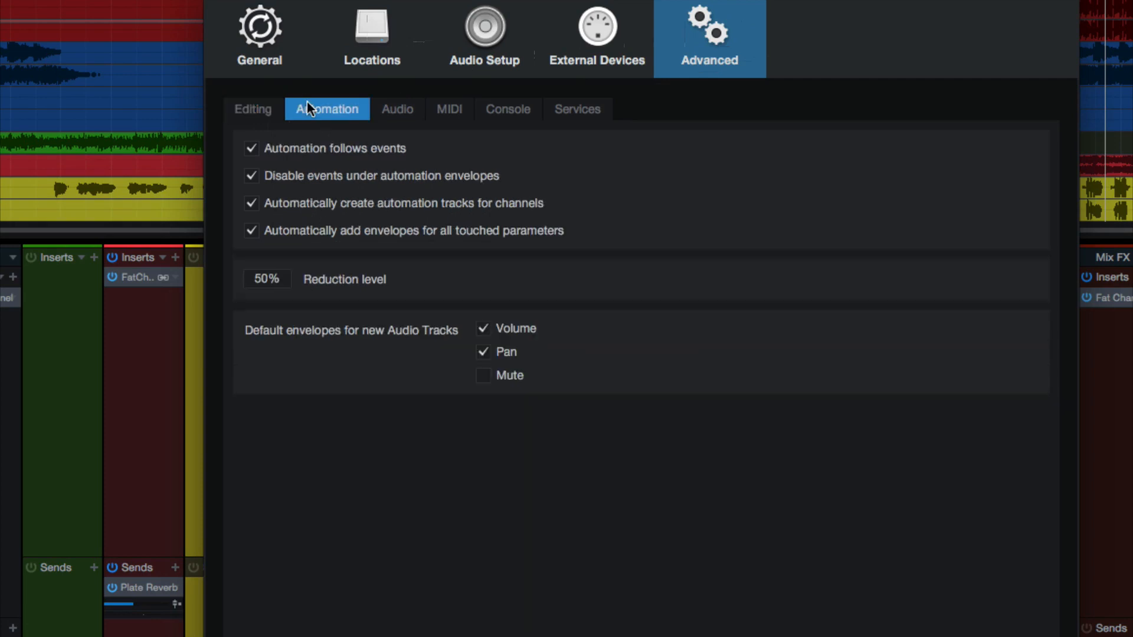
{"action": "left_click", "coordinate": [388, 112]}
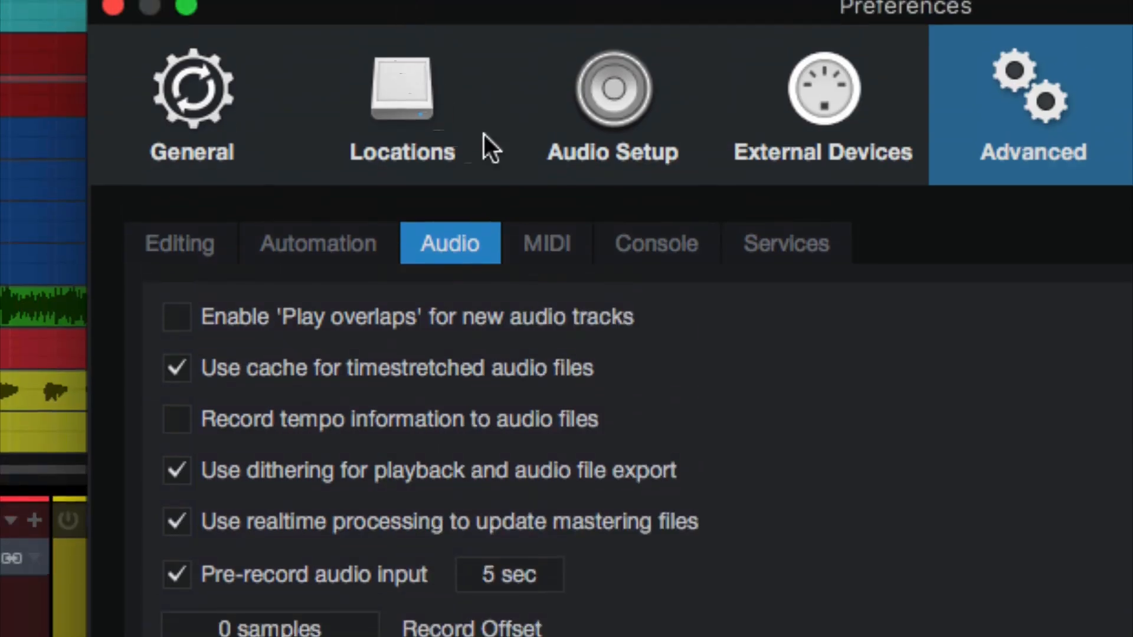
{"action": "left_click", "coordinate": [549, 243]}
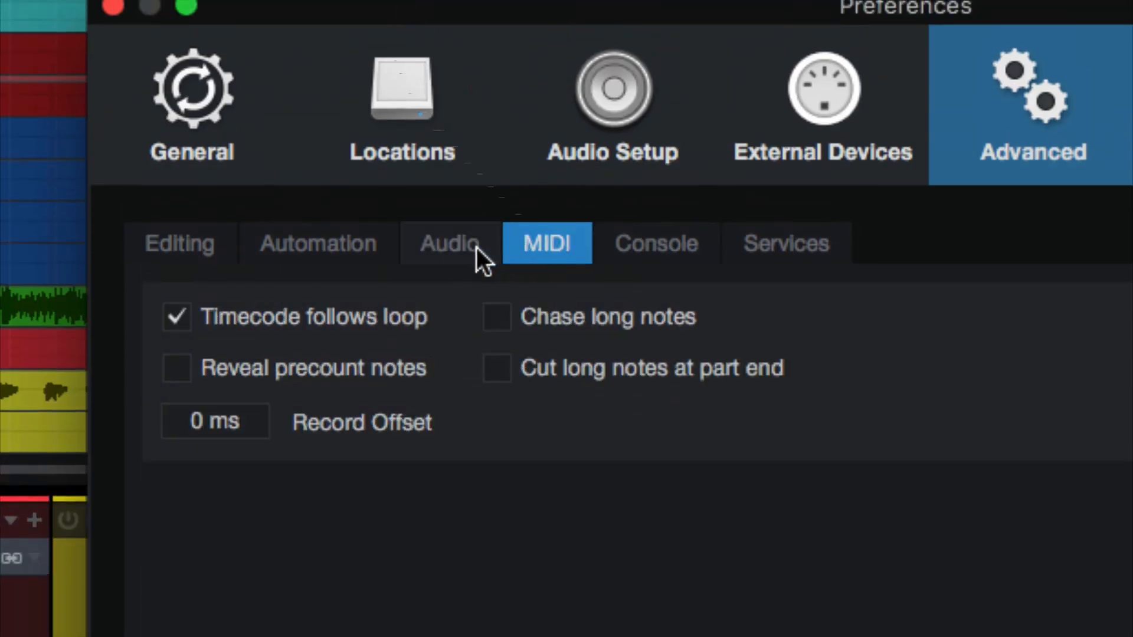
Turn Colorize channel strips off in the Console preferences, apply it, and turn it back on
{"action": "left_click", "coordinate": [632, 249]}
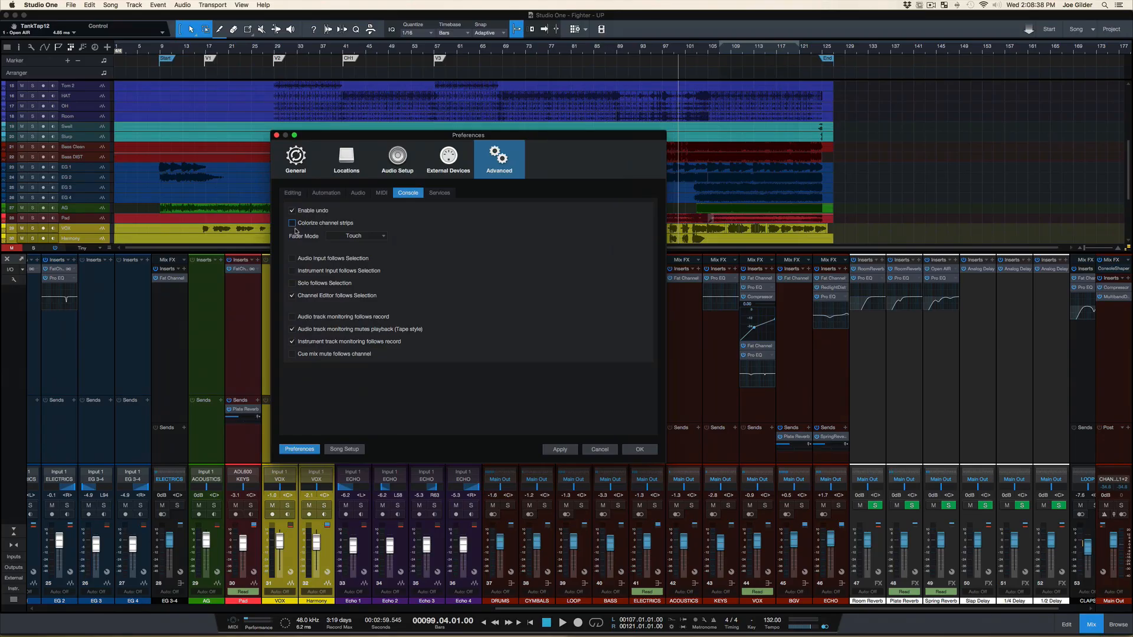
{"action": "left_click", "coordinate": [567, 451]}
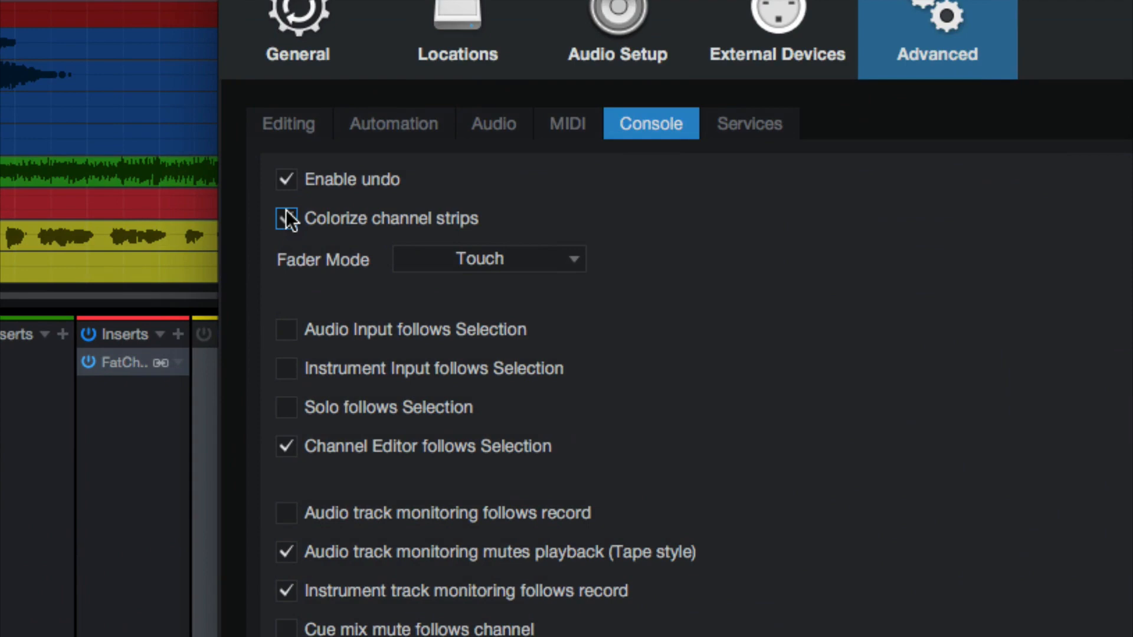
{"action": "left_click", "coordinate": [288, 218]}
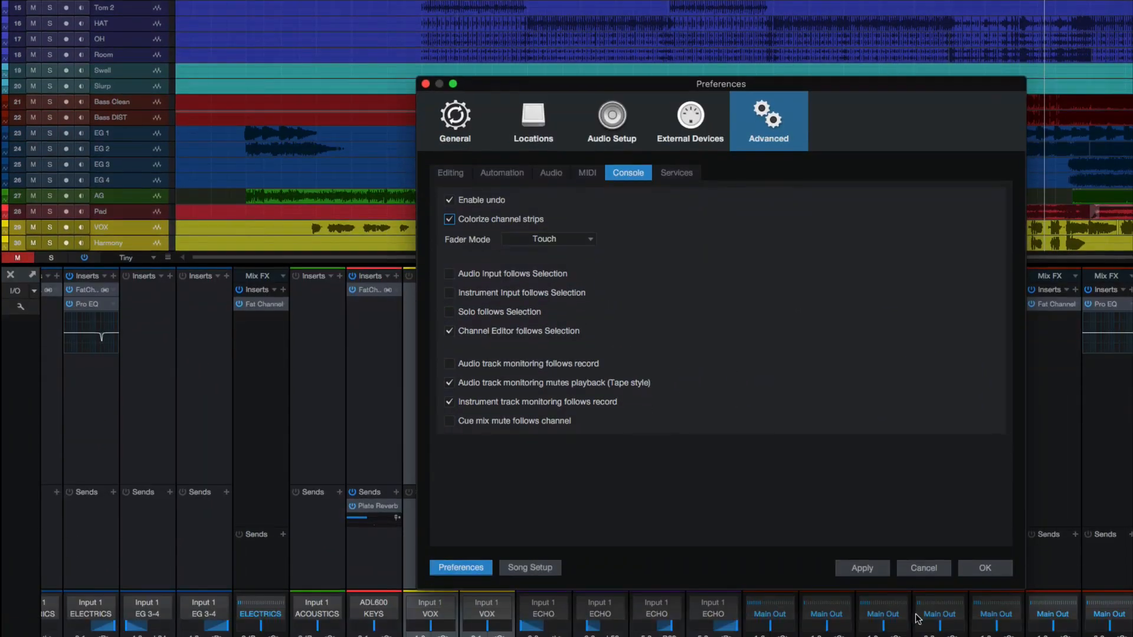
{"action": "left_click", "coordinate": [878, 572]}
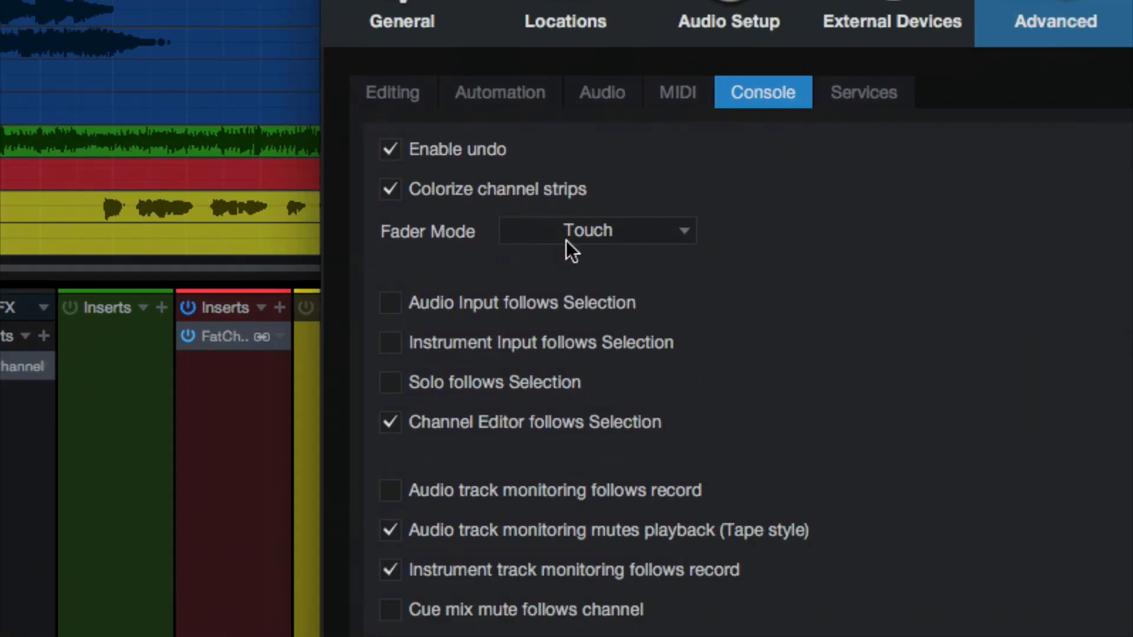
Set the console's Fader Mode to Jump and apply and close the preferences
{"action": "left_click", "coordinate": [569, 239]}
{"action": "left_click", "coordinate": [601, 296]}
{"action": "left_click", "coordinate": [613, 229]}
{"action": "left_click", "coordinate": [590, 263]}
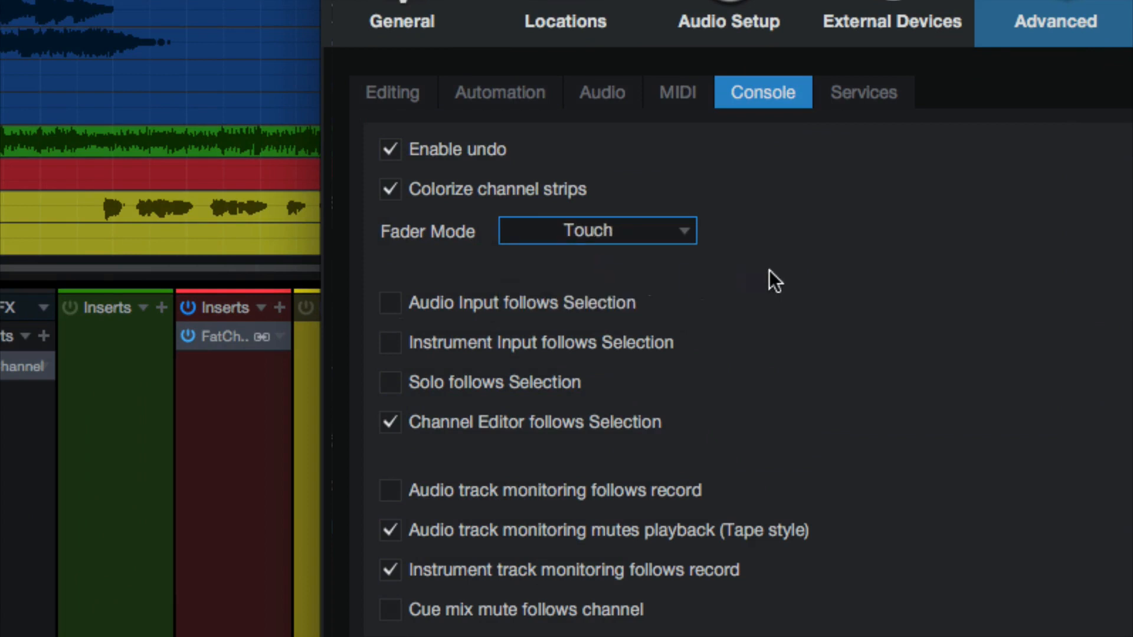
{"action": "left_click", "coordinate": [628, 242]}
{"action": "left_click", "coordinate": [618, 289]}
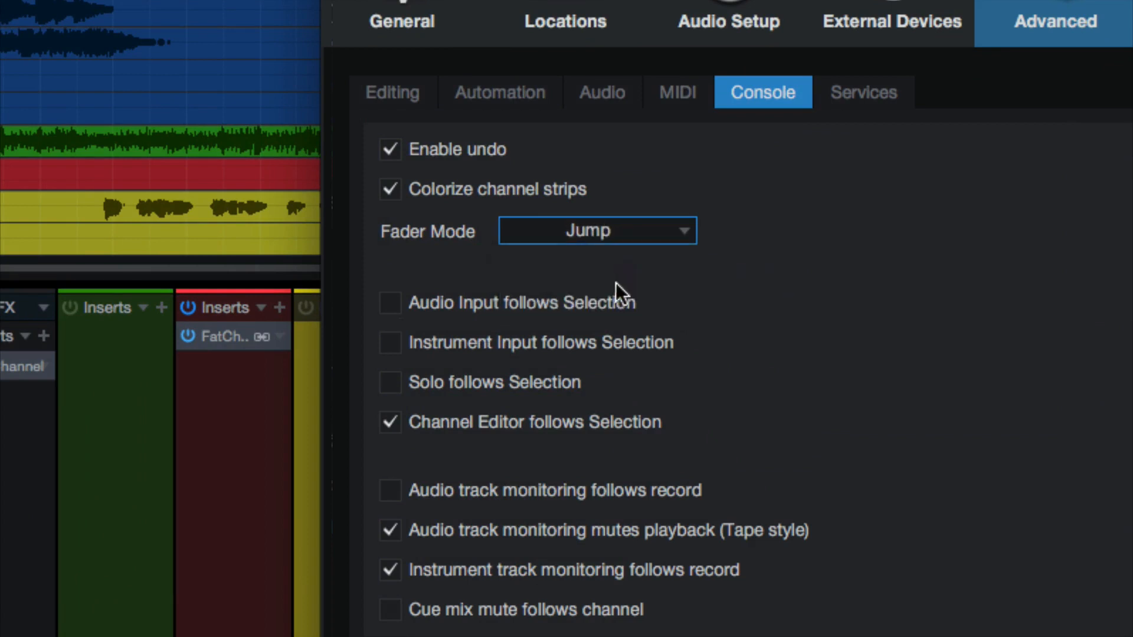
{"action": "left_click", "coordinate": [566, 451]}
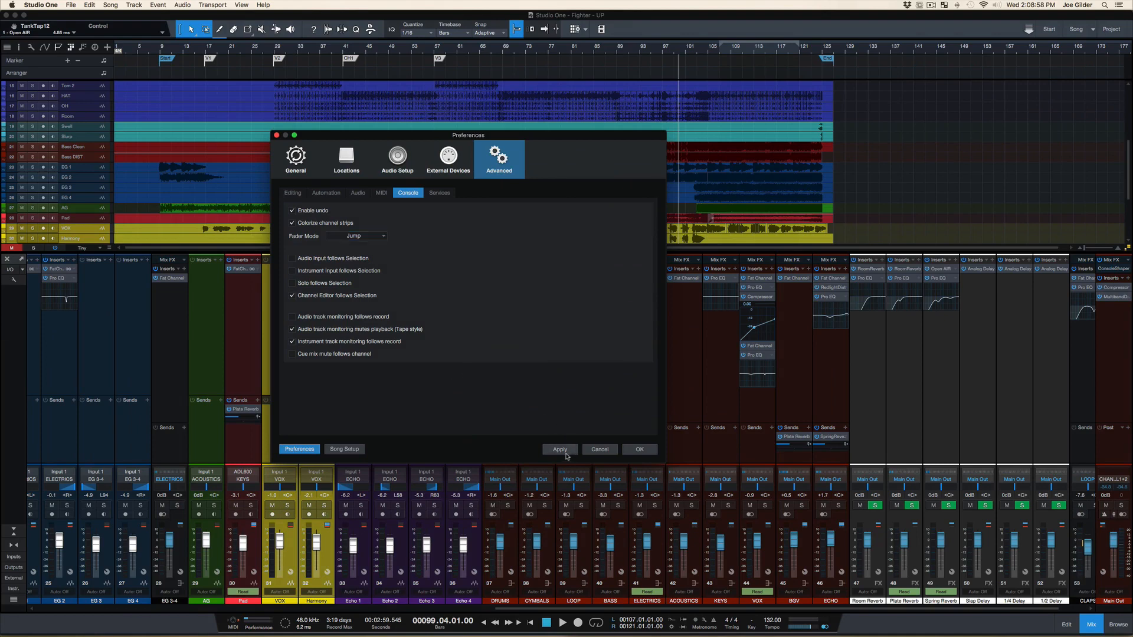
{"action": "left_click", "coordinate": [639, 450]}
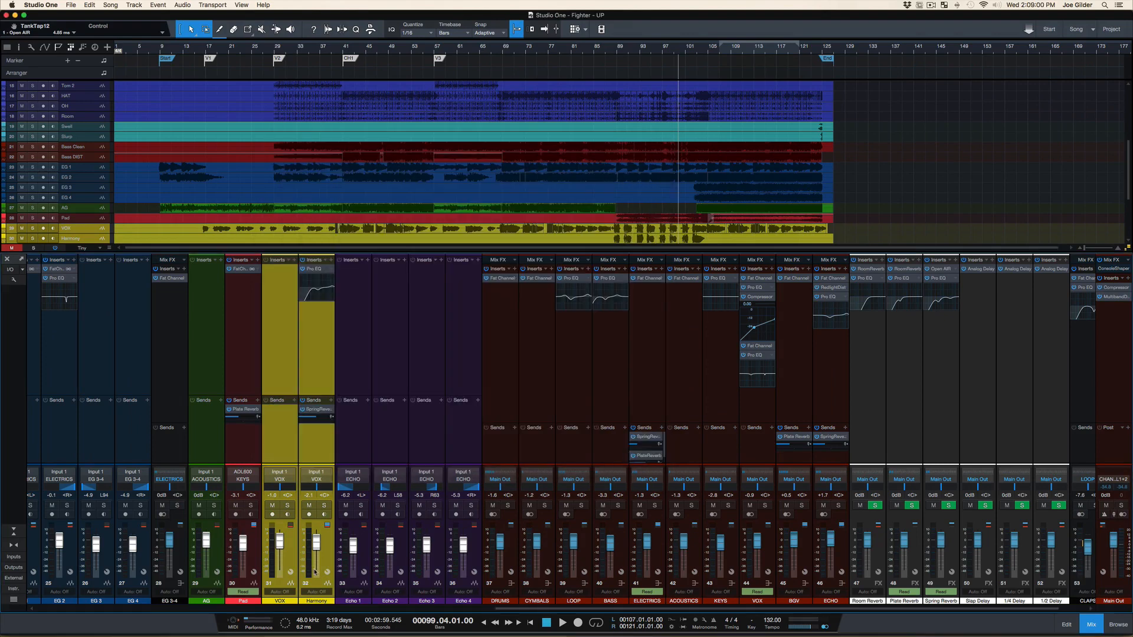
Make the selected VOX and Harmony channel faders jump down to their lowest level and undo the move
{"action": "left_click", "coordinate": [318, 572]}
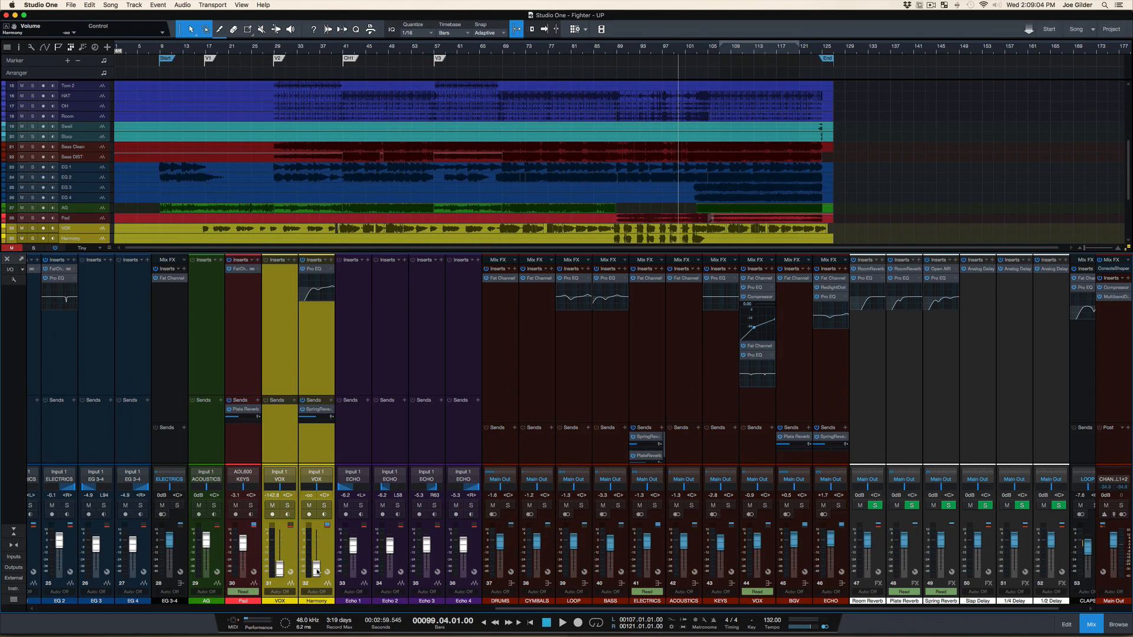
{"action": "key", "text": "super+z"}
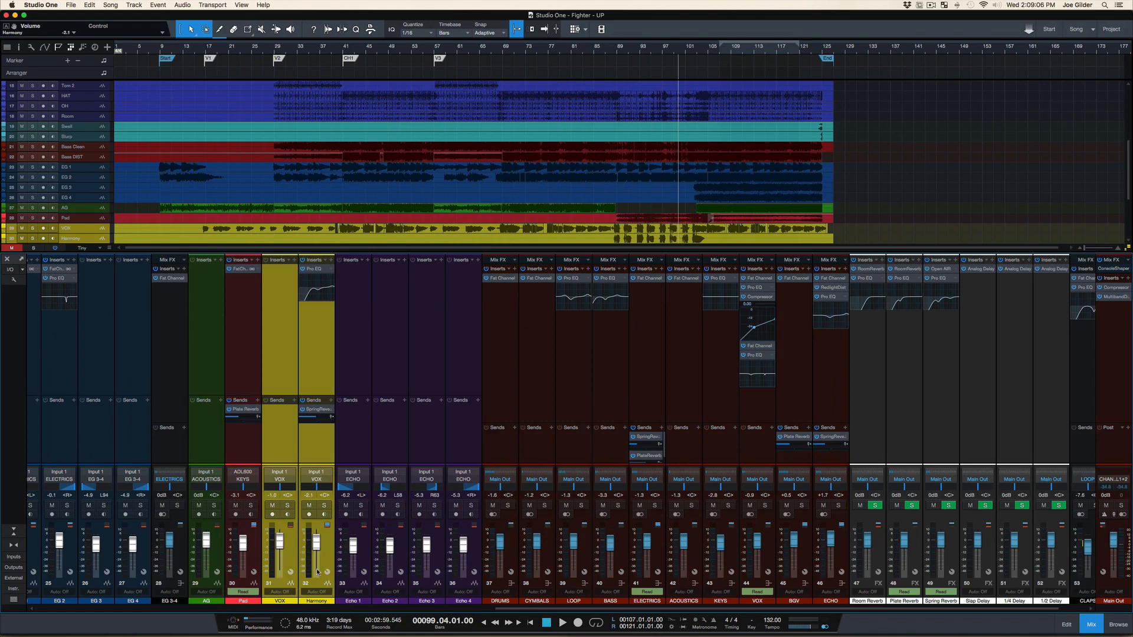
Reopen the preferences, set the console's Fader Mode to Touch, and apply and close the dialog
{"action": "key", "text": "super+comma"}
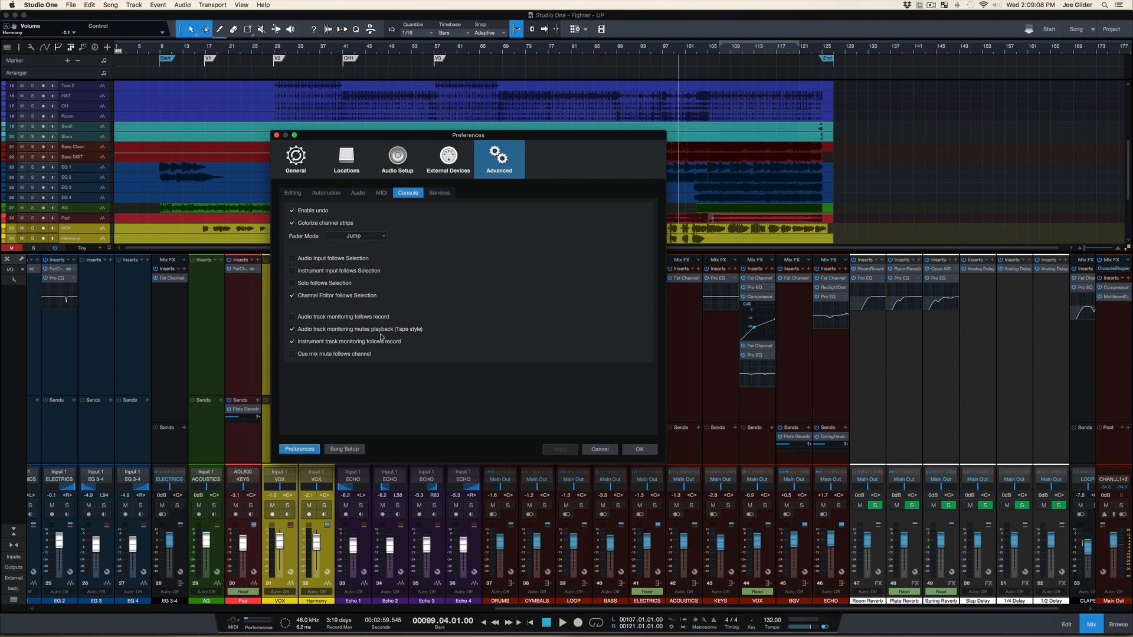
{"action": "left_click", "coordinate": [362, 237]}
{"action": "left_click", "coordinate": [362, 249]}
{"action": "left_click", "coordinate": [551, 452]}
{"action": "left_click", "coordinate": [642, 450]}
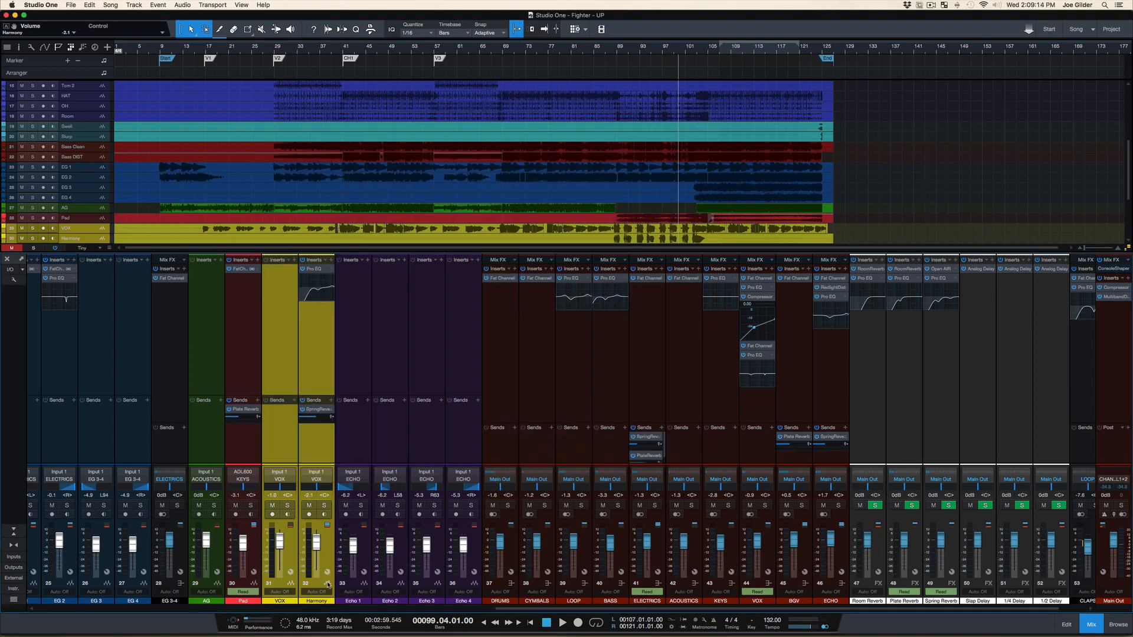
Test the Touch fader mode by moving the Harmony channel's volume fader slightly down, and undo the move
{"action": "left_click", "coordinate": [321, 565]}
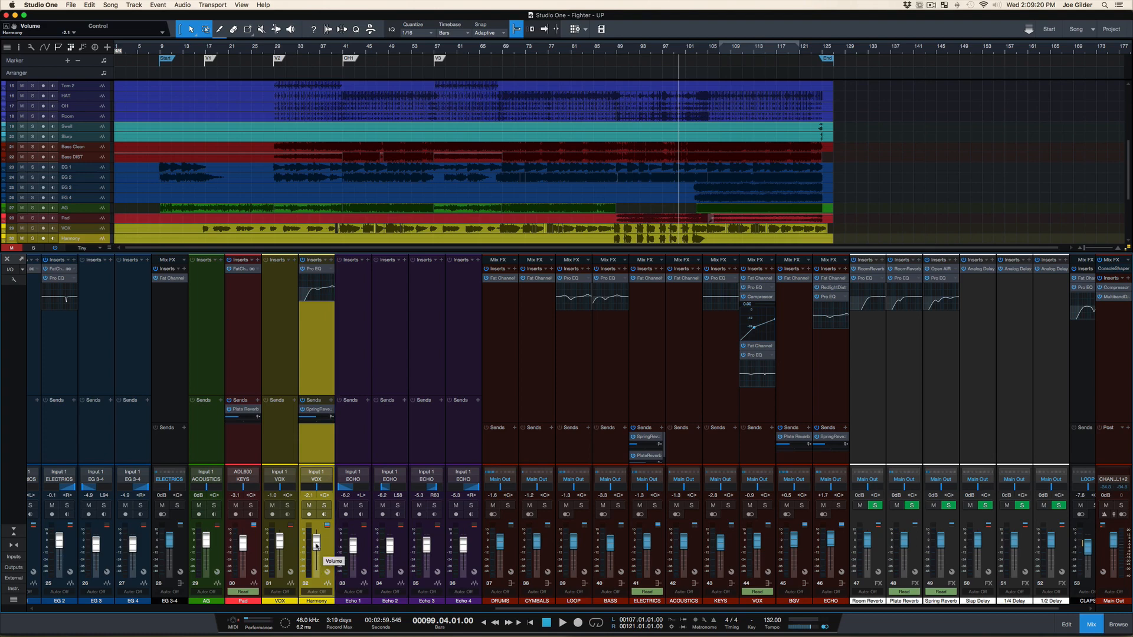
{"action": "left_click_drag", "start_coordinate": [316, 545], "coordinate": [317, 551]}
{"action": "key", "text": "super+z"}
Look at the Services and Console pages of the Advanced preferences and close them without changes
{"action": "key", "text": "super+comma"}
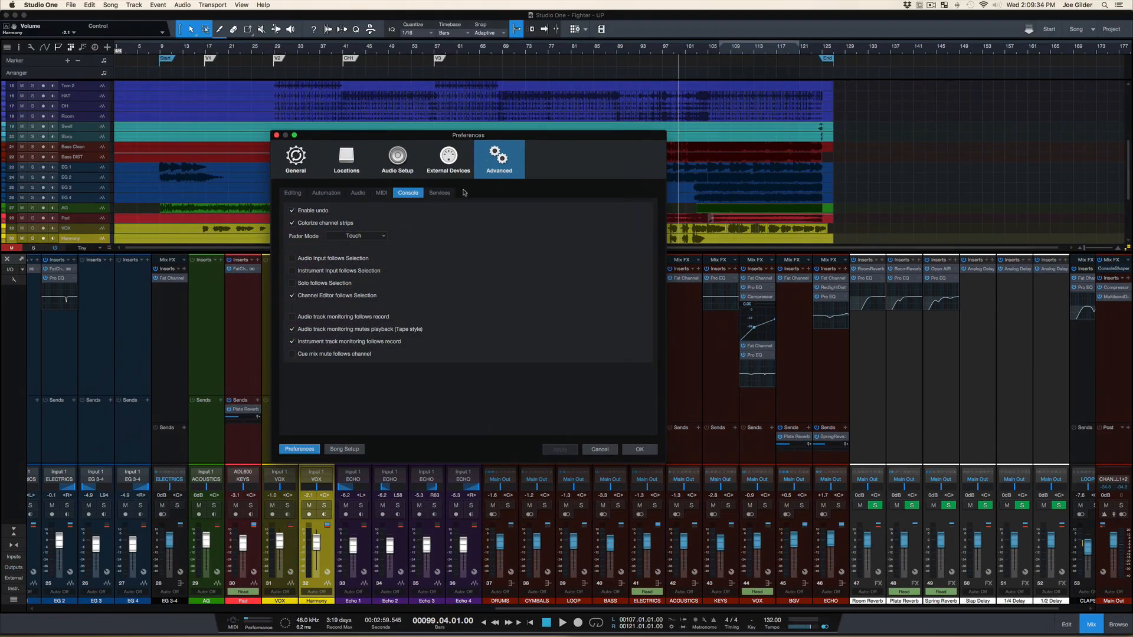
{"action": "left_click", "coordinate": [440, 193]}
{"action": "left_click", "coordinate": [409, 194]}
{"action": "left_click", "coordinate": [611, 448]}
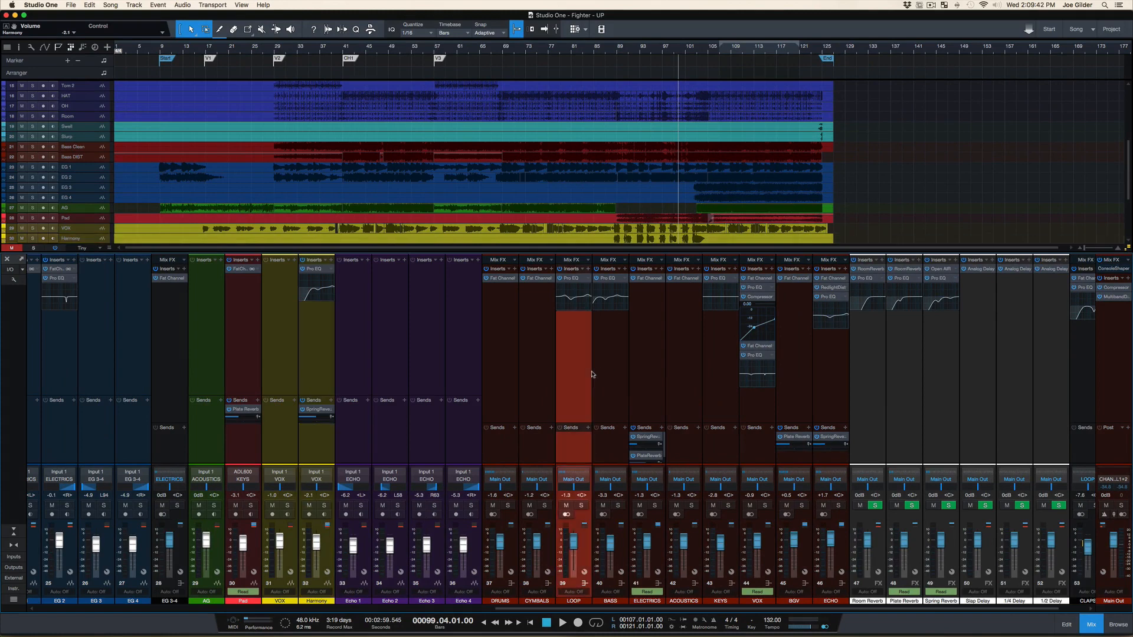
Hide the mixing console and close the Fighter - UP song to return to the start page
{"action": "key", "text": "F3"}
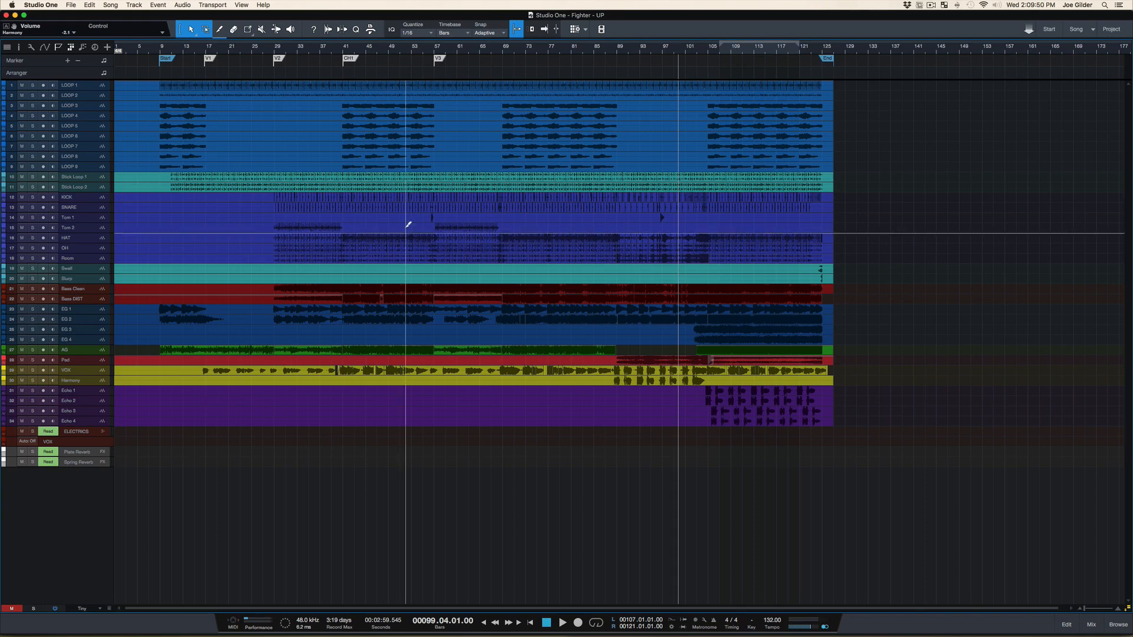
{"action": "key", "text": "super+w"}
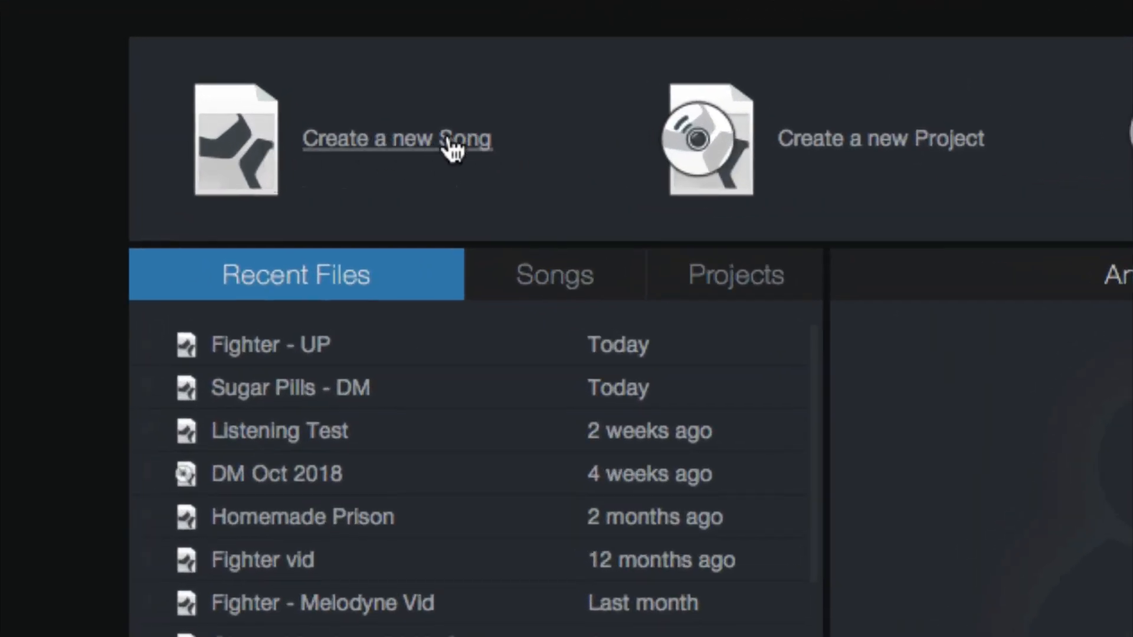
Start a new song, title it with the owner's first name plus "loves Grahamcakes", and check the save folder chooser without changing the location
{"action": "left_click", "coordinate": [450, 143]}
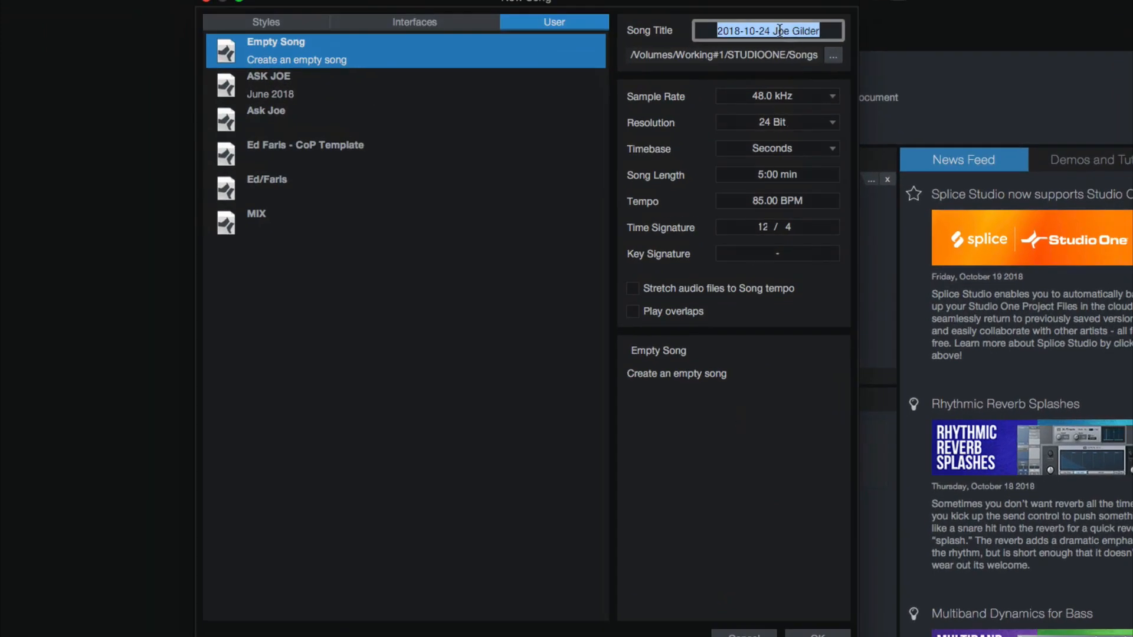
{"action": "type", "text": "Joe loves Gr"}
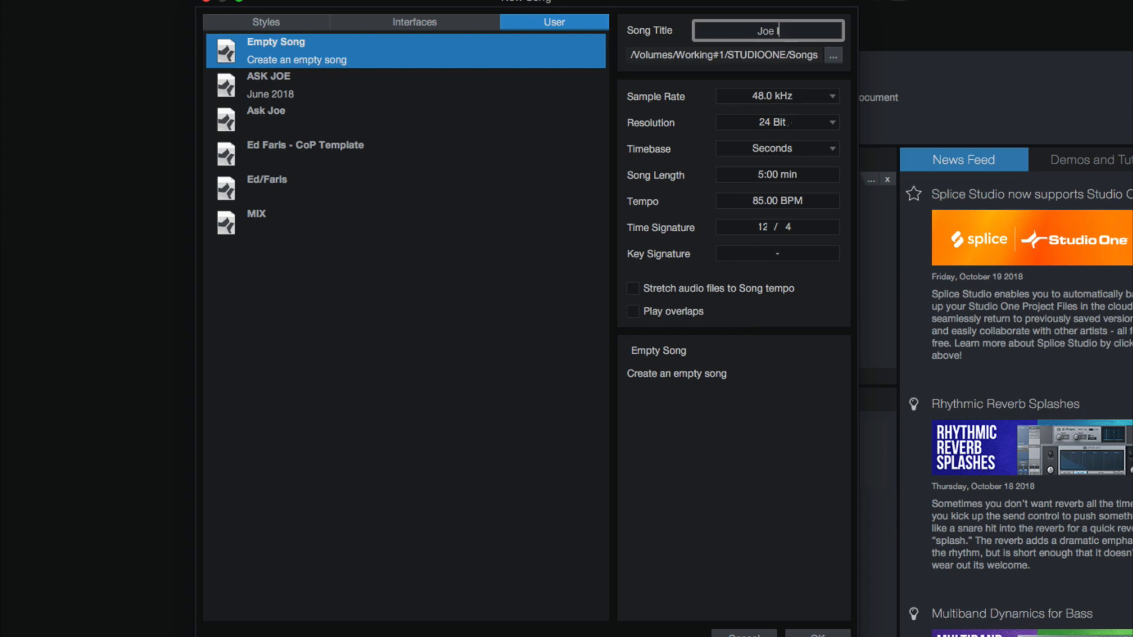
{"action": "type", "text": "ahamcakes"}
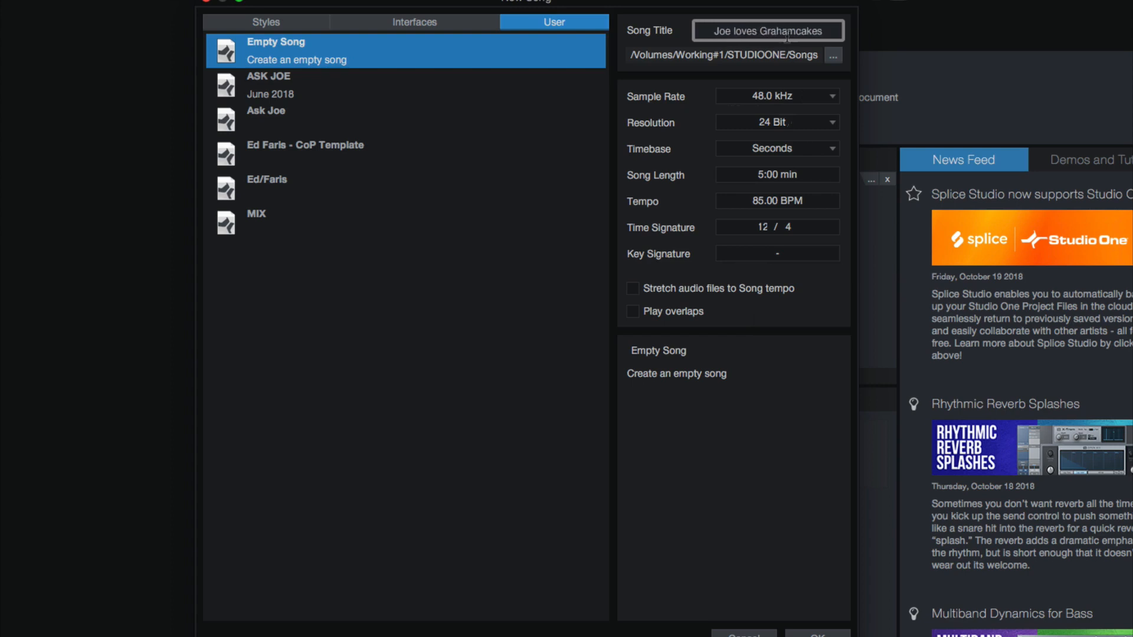
{"action": "left_click", "coordinate": [838, 53]}
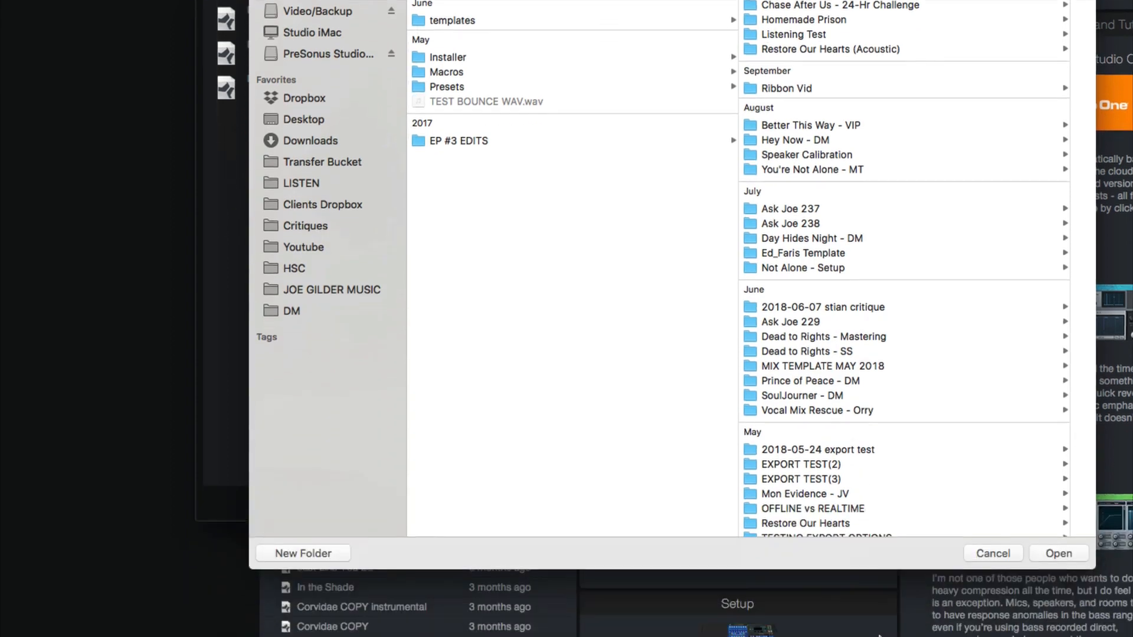
{"action": "left_click", "coordinate": [984, 551]}
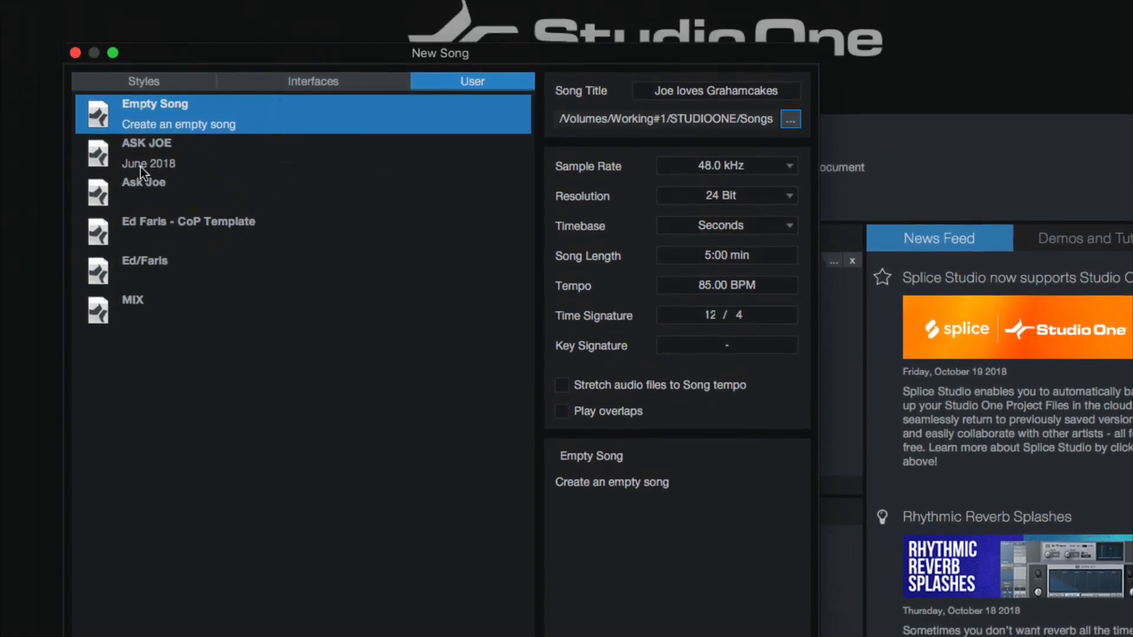
Compare the song settings stored in the MIX user template and the template above it, and reselect Empty Song
{"action": "left_click", "coordinate": [135, 308]}
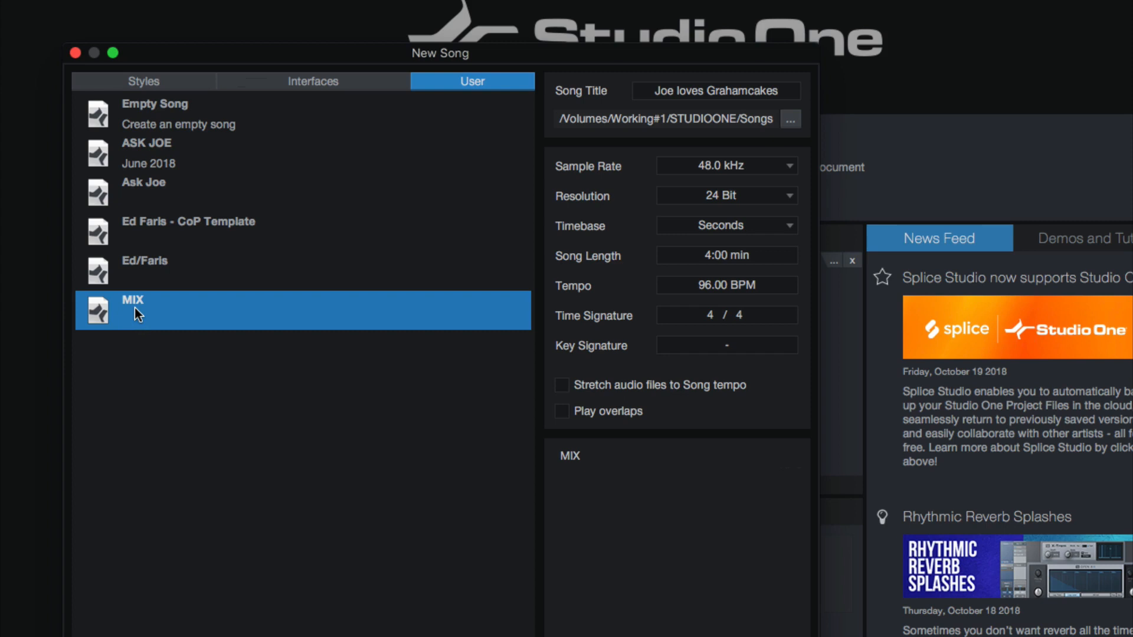
{"action": "left_click", "coordinate": [174, 272]}
{"action": "left_click", "coordinate": [200, 301]}
{"action": "left_click", "coordinate": [224, 272]}
{"action": "left_click", "coordinate": [236, 306]}
{"action": "left_click", "coordinate": [206, 263]}
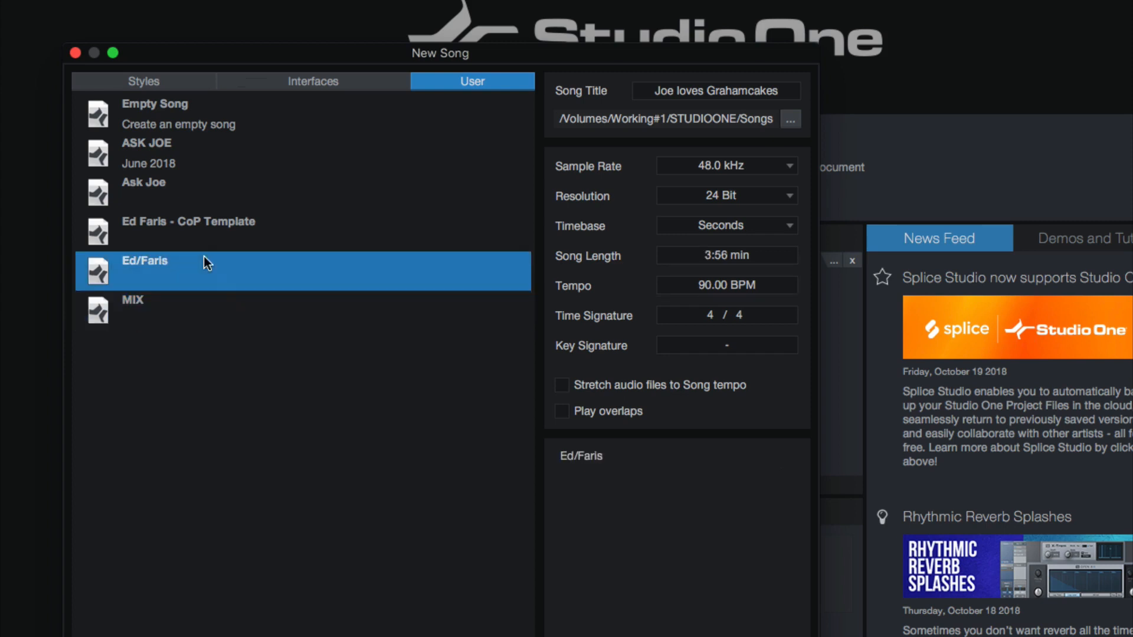
{"action": "left_click", "coordinate": [192, 113]}
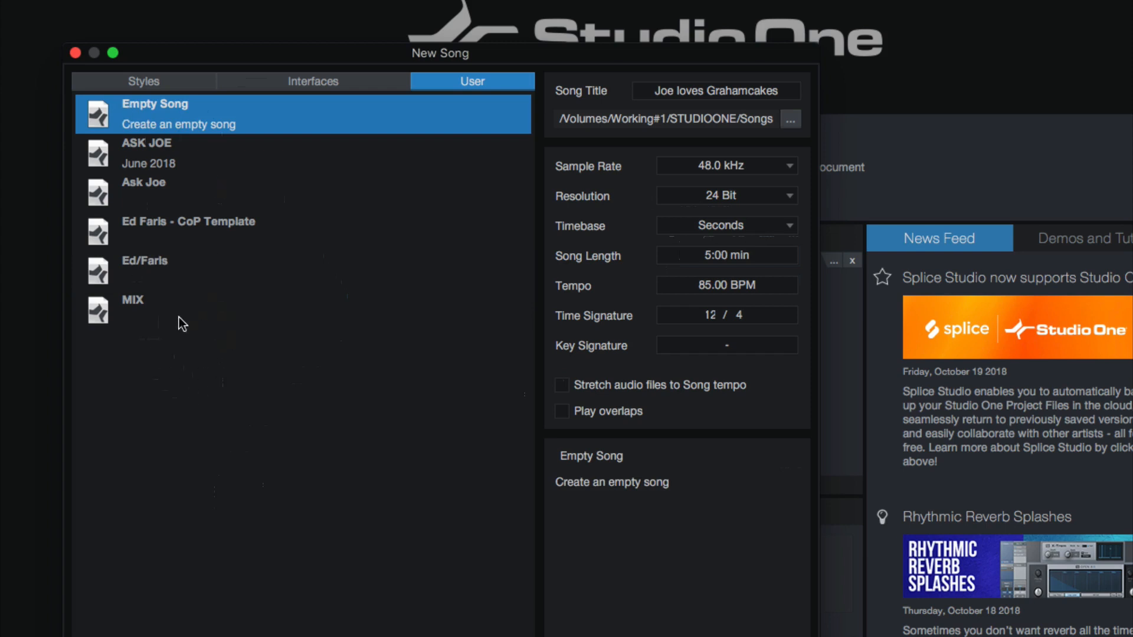
Review the sample rate and resolution choices for the new song, keeping 48.0 kHz and 24 Bit
{"action": "left_click", "coordinate": [748, 168]}
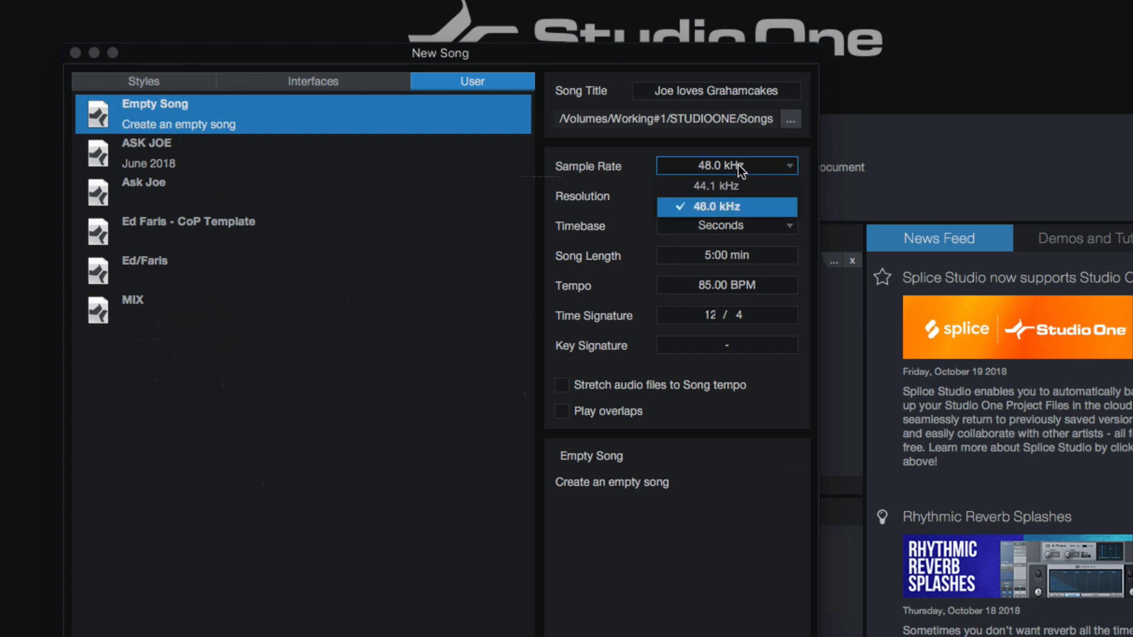
{"action": "left_click", "coordinate": [617, 223]}
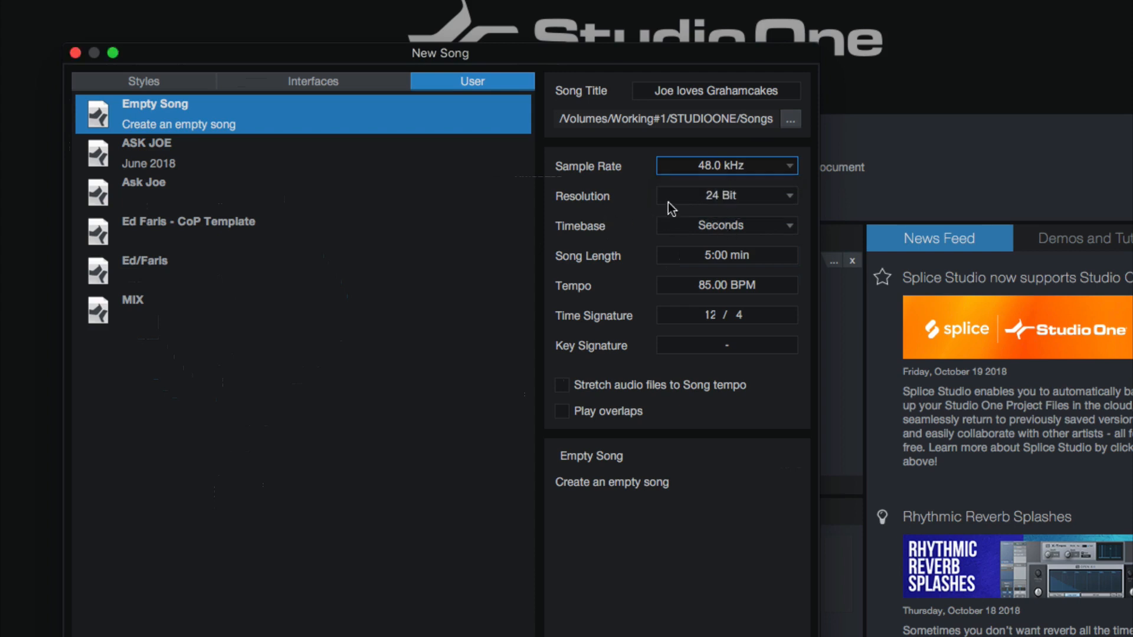
{"action": "left_click", "coordinate": [674, 200]}
{"action": "left_click", "coordinate": [628, 208]}
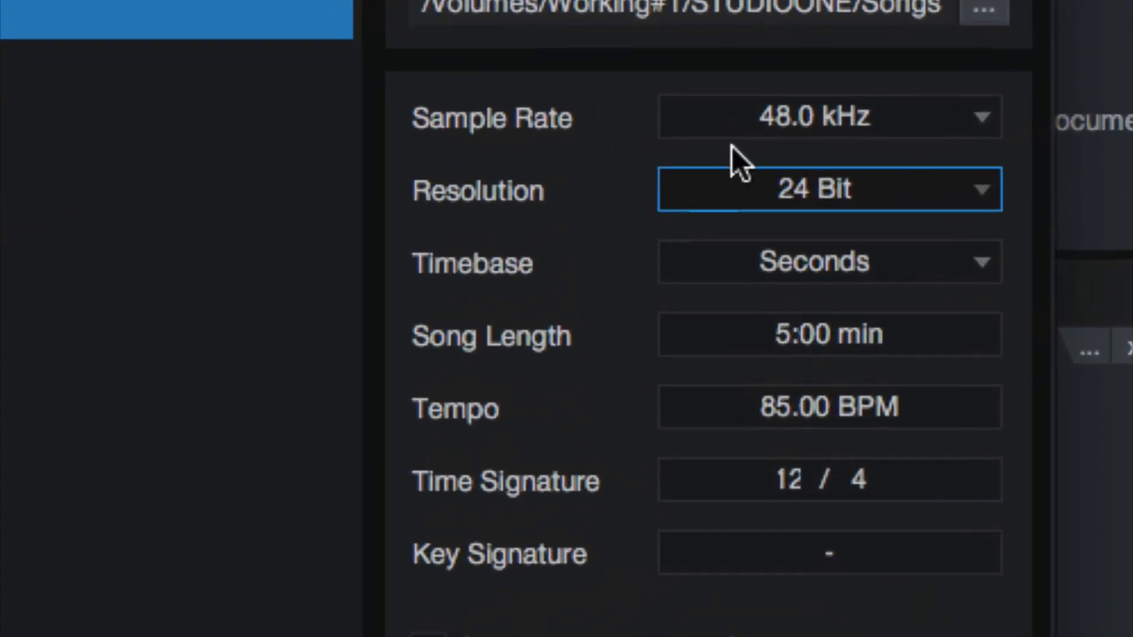
{"action": "left_click", "coordinate": [735, 150]}
{"action": "left_click", "coordinate": [626, 163]}
{"action": "left_click", "coordinate": [725, 189]}
{"action": "left_click", "coordinate": [590, 242]}
{"action": "left_click", "coordinate": [782, 186]}
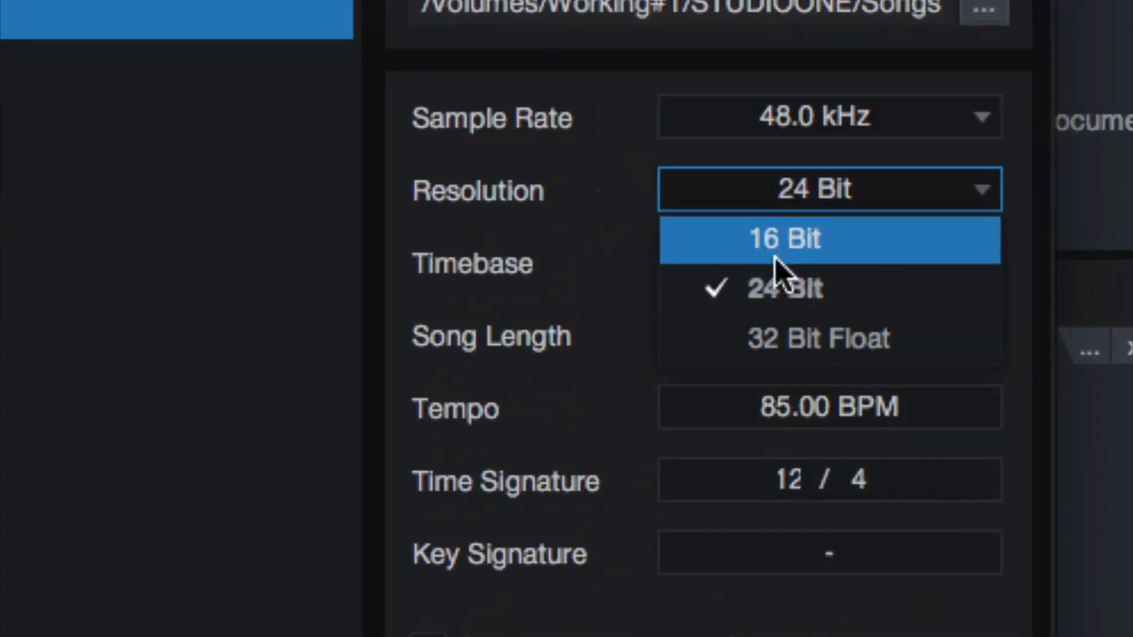
{"action": "left_click", "coordinate": [776, 288]}
Change the new song's timebase to Bars, briefly switching back to Seconds before settling on Bars
{"action": "left_click", "coordinate": [705, 250]}
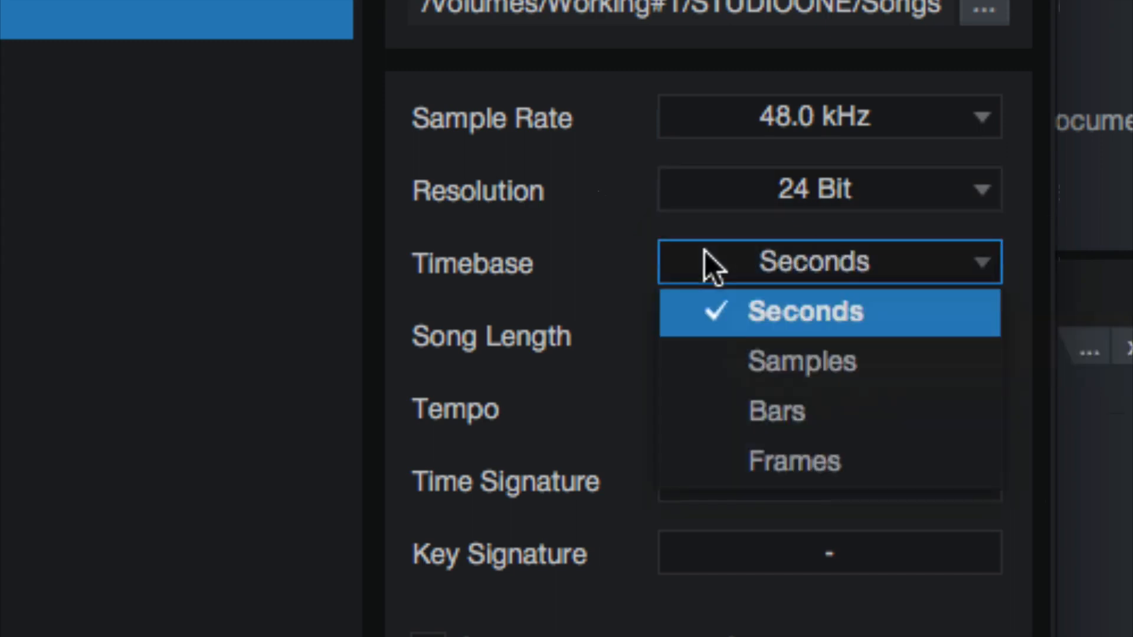
{"action": "left_click", "coordinate": [771, 413]}
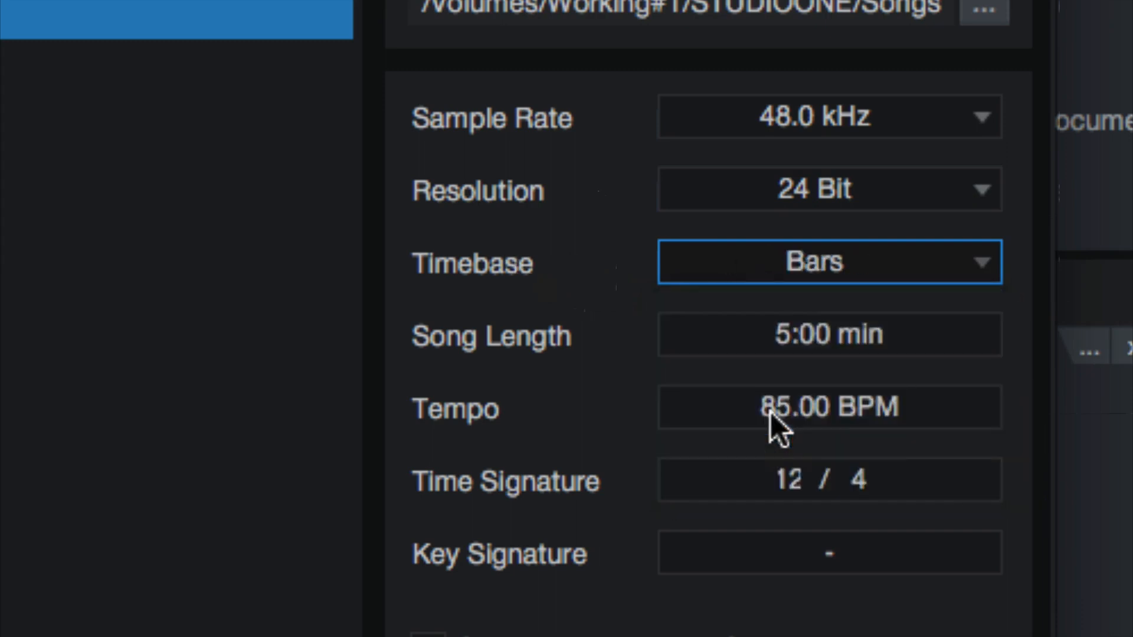
{"action": "left_click", "coordinate": [826, 257]}
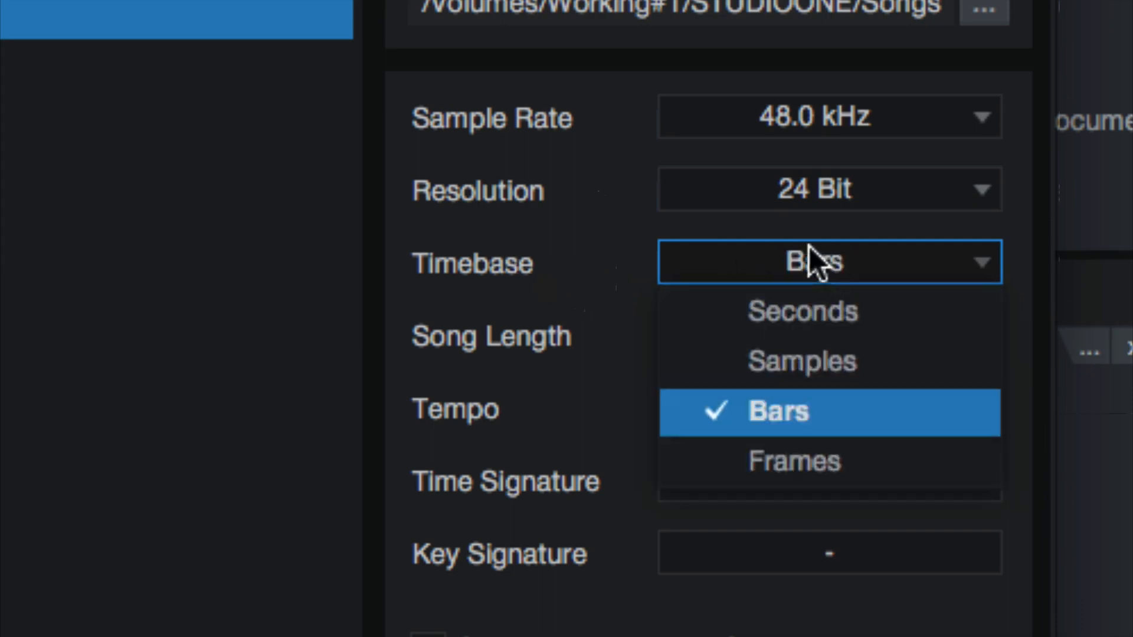
{"action": "left_click", "coordinate": [752, 312]}
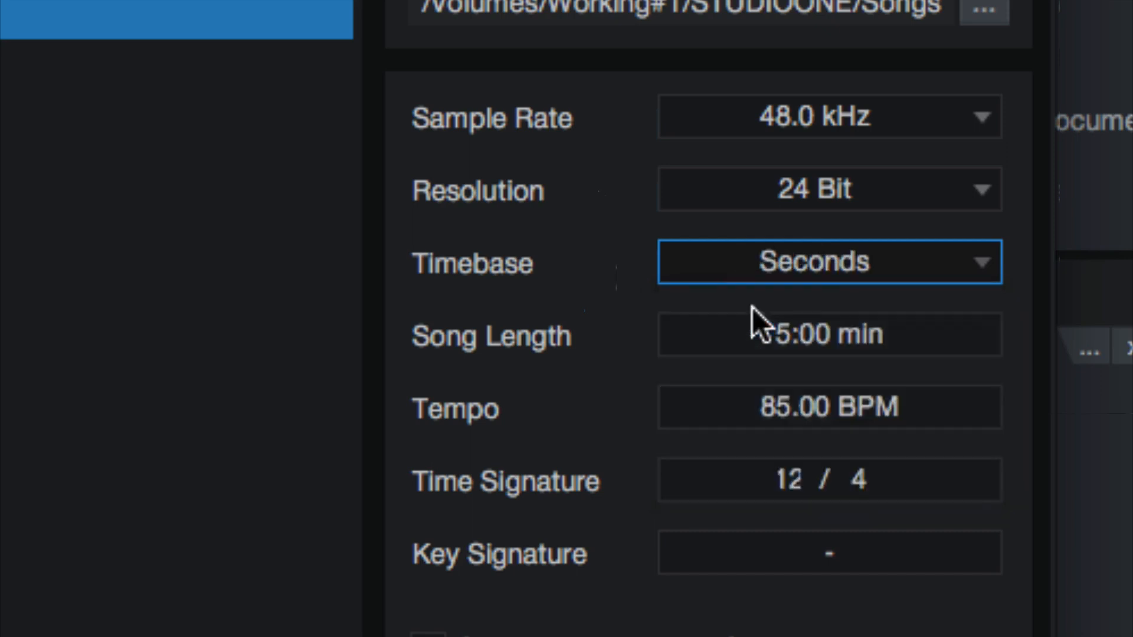
{"action": "left_click", "coordinate": [850, 271]}
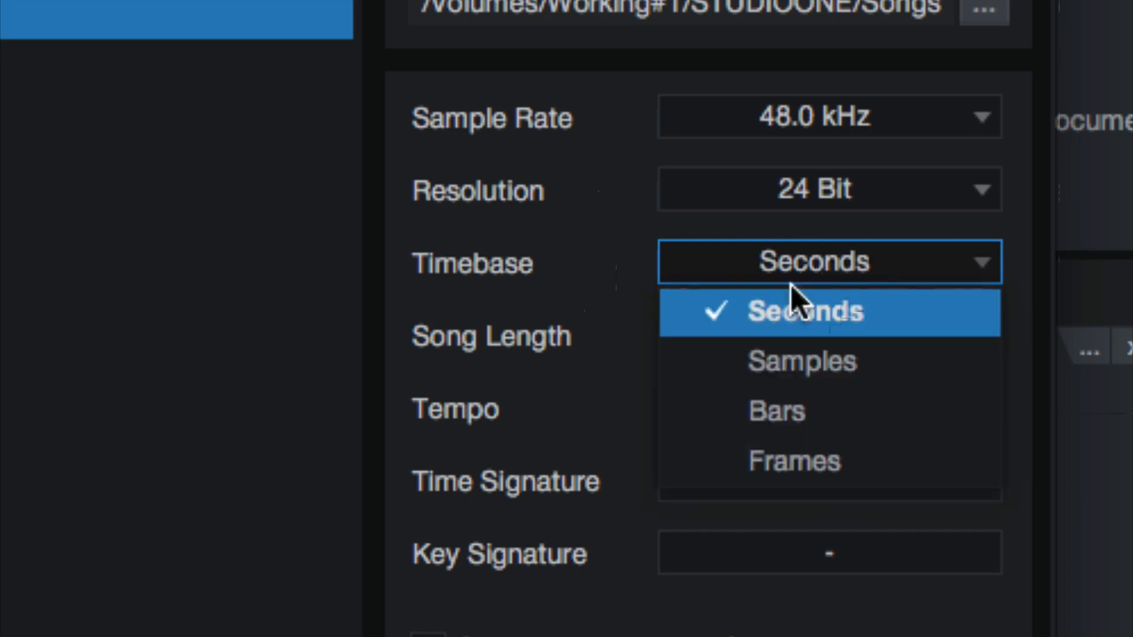
{"action": "left_click", "coordinate": [760, 426]}
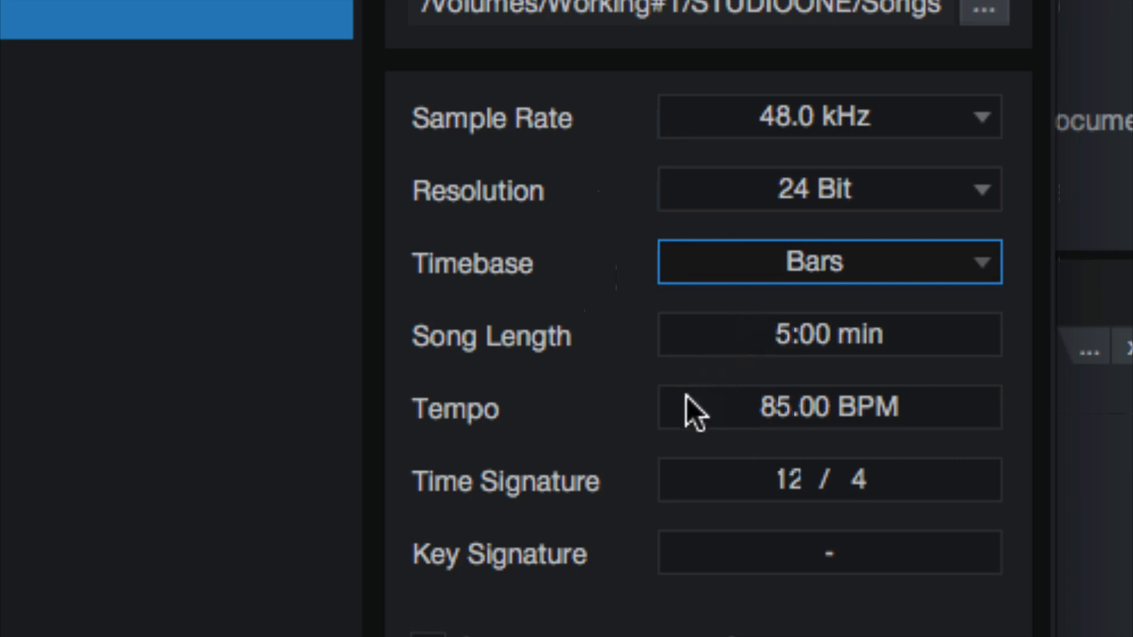
Set the new song's tempo to 132 BPM and its time signature to 4/4
{"action": "left_click", "coordinate": [775, 409]}
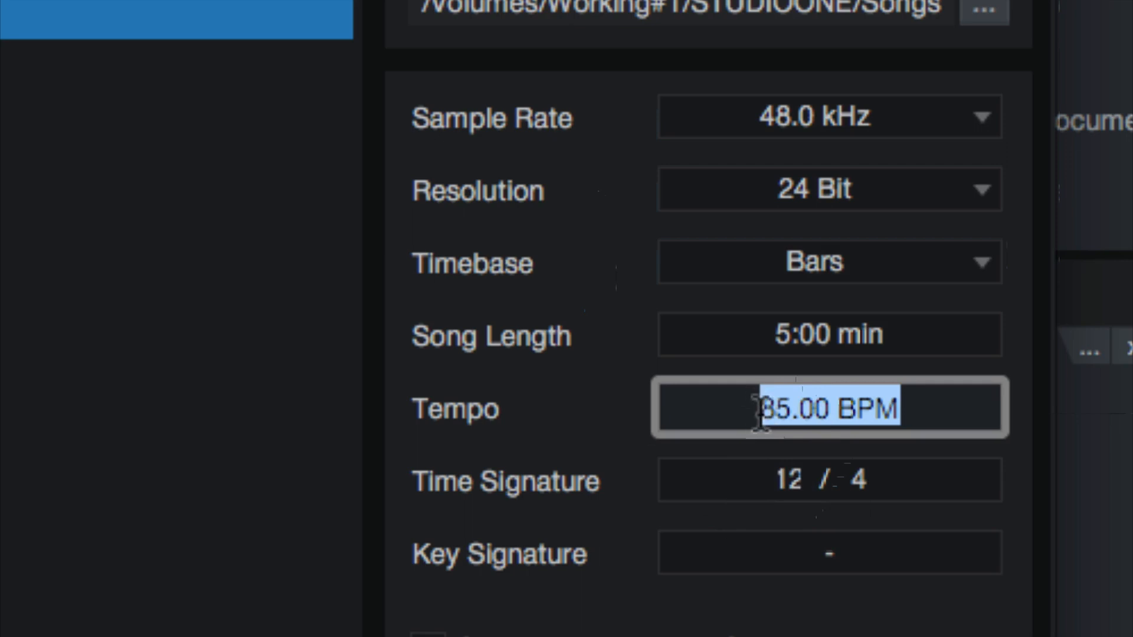
{"action": "type", "text": "132"}
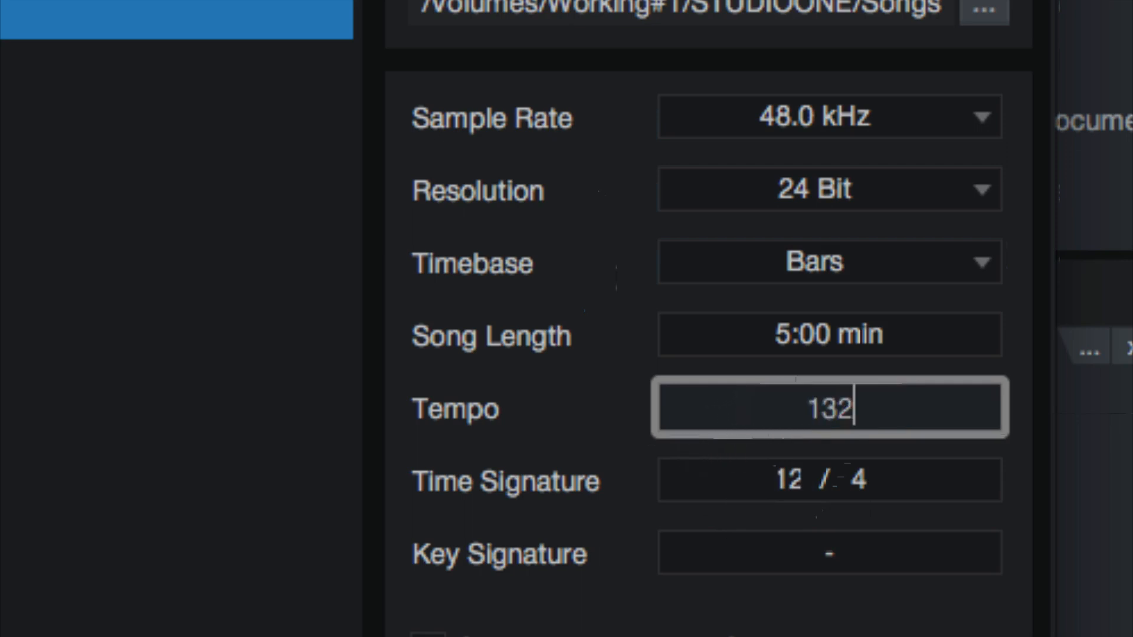
{"action": "key", "text": "Return"}
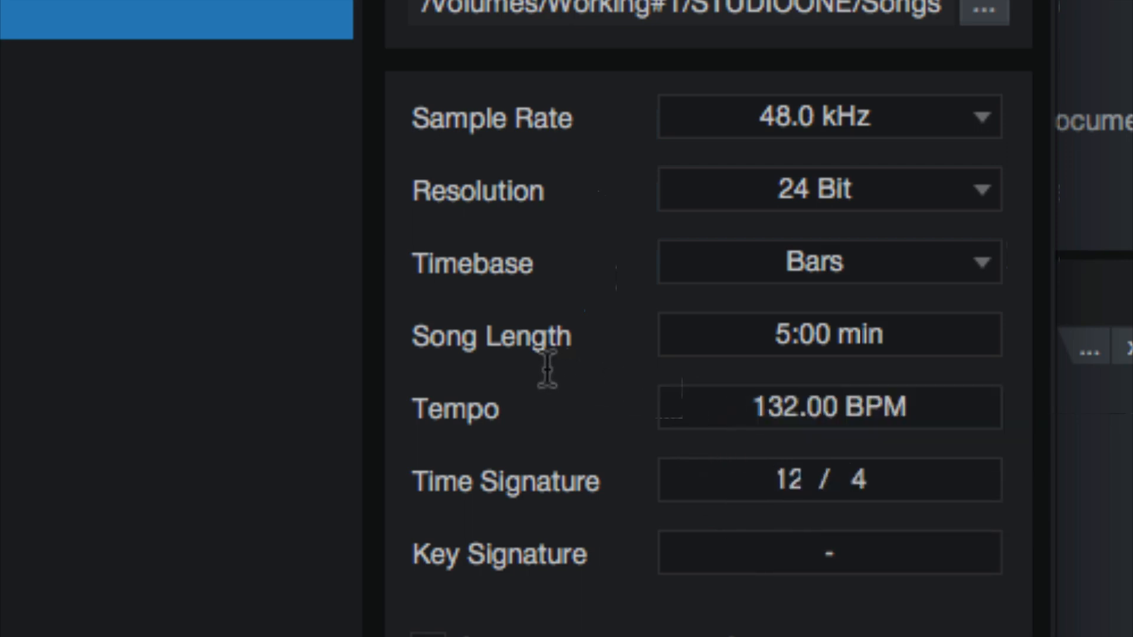
{"action": "left_click", "coordinate": [784, 481]}
{"action": "type", "text": "4"}
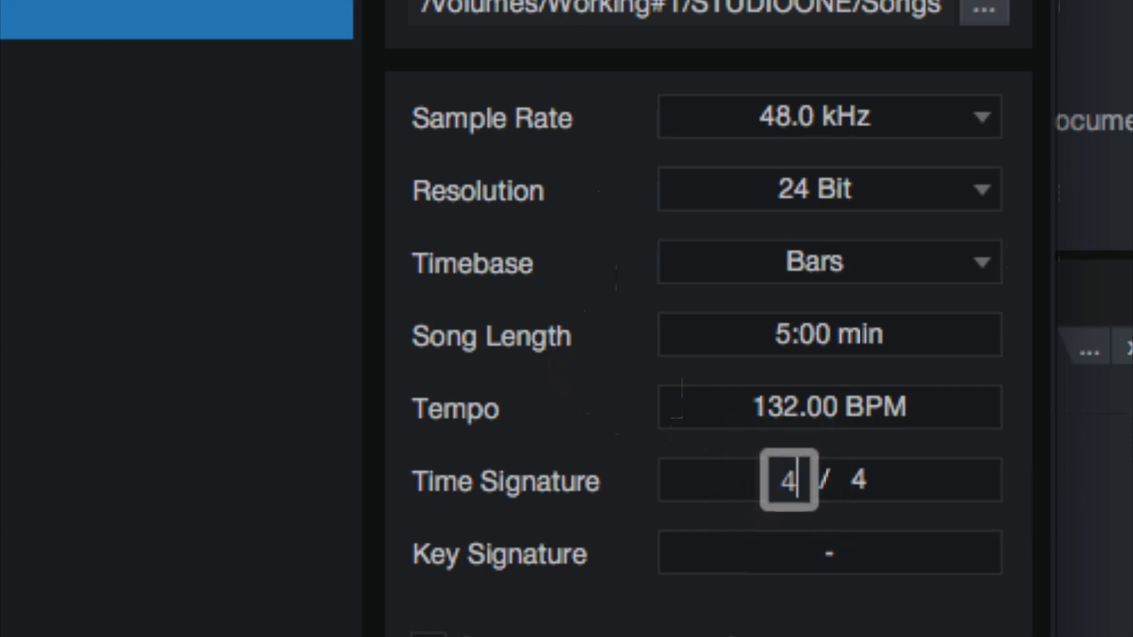
{"action": "key", "text": "Tab"}
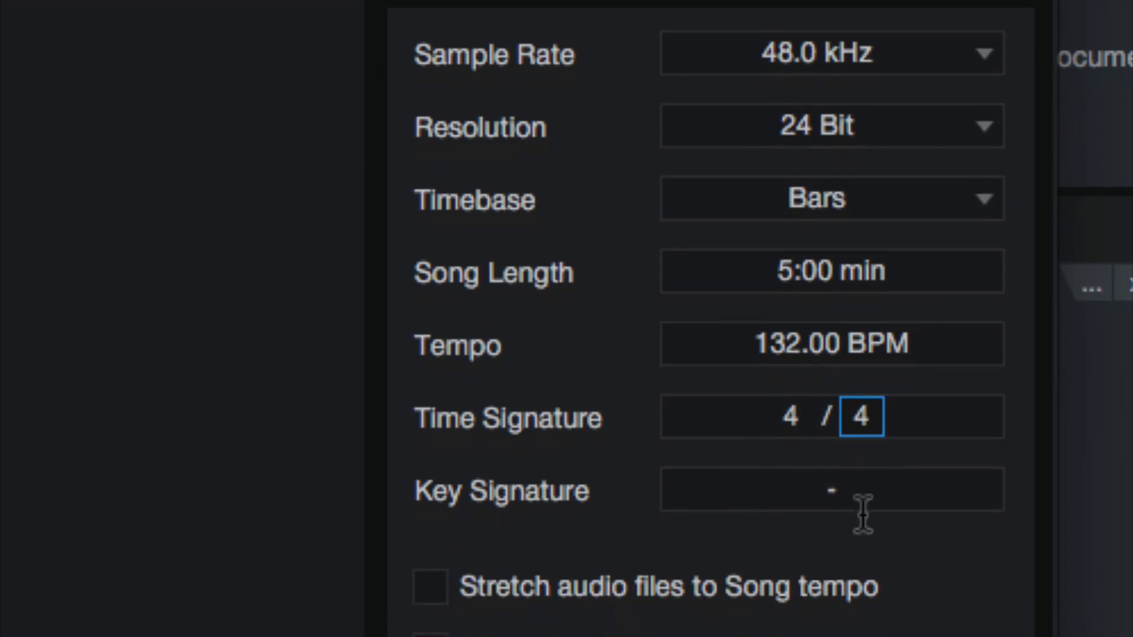
Check the key signature chooser without picking a key, and toggle the audio stretching and Play overlaps options on and off
{"action": "left_click", "coordinate": [844, 559]}
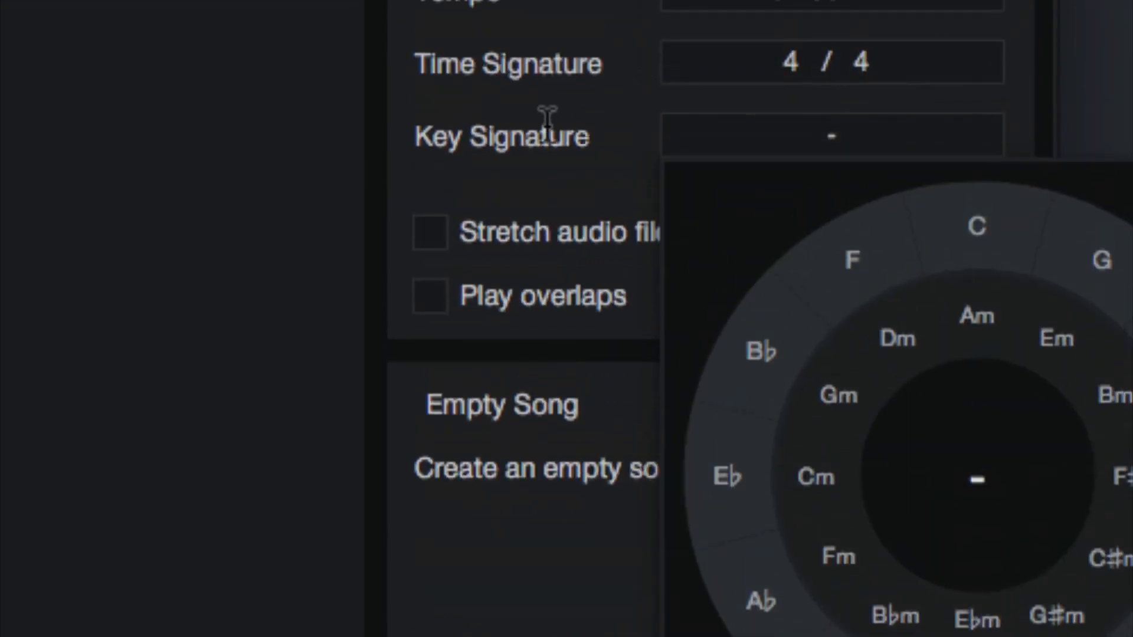
{"action": "left_click", "coordinate": [548, 118]}
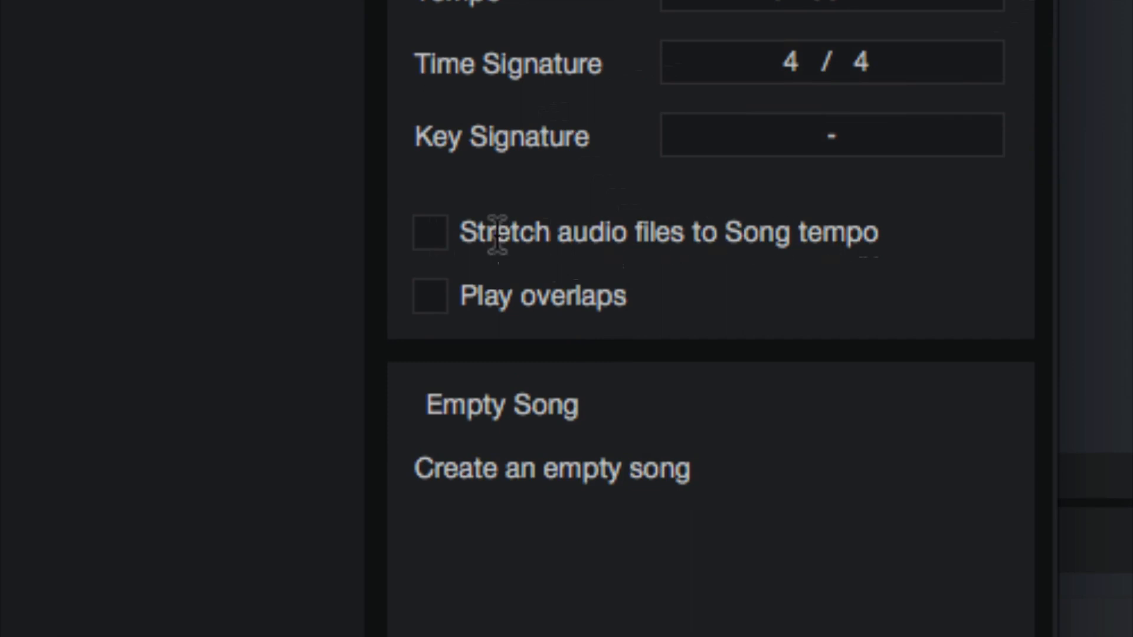
{"action": "left_click", "coordinate": [432, 227]}
{"action": "left_click", "coordinate": [436, 227]}
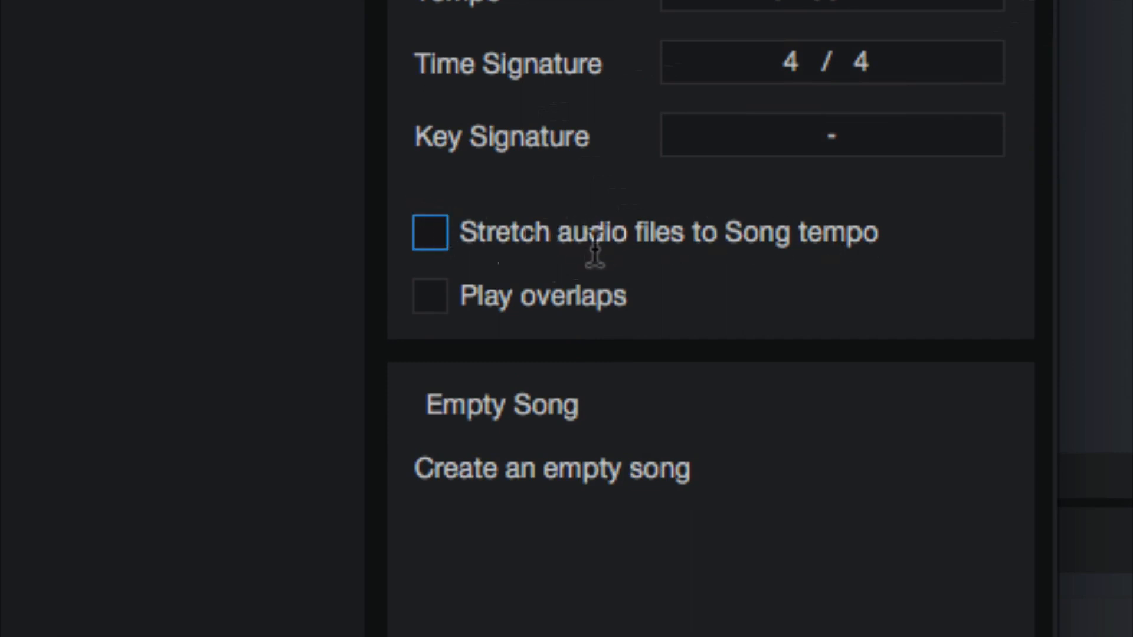
{"action": "double_click", "coordinate": [446, 298]}
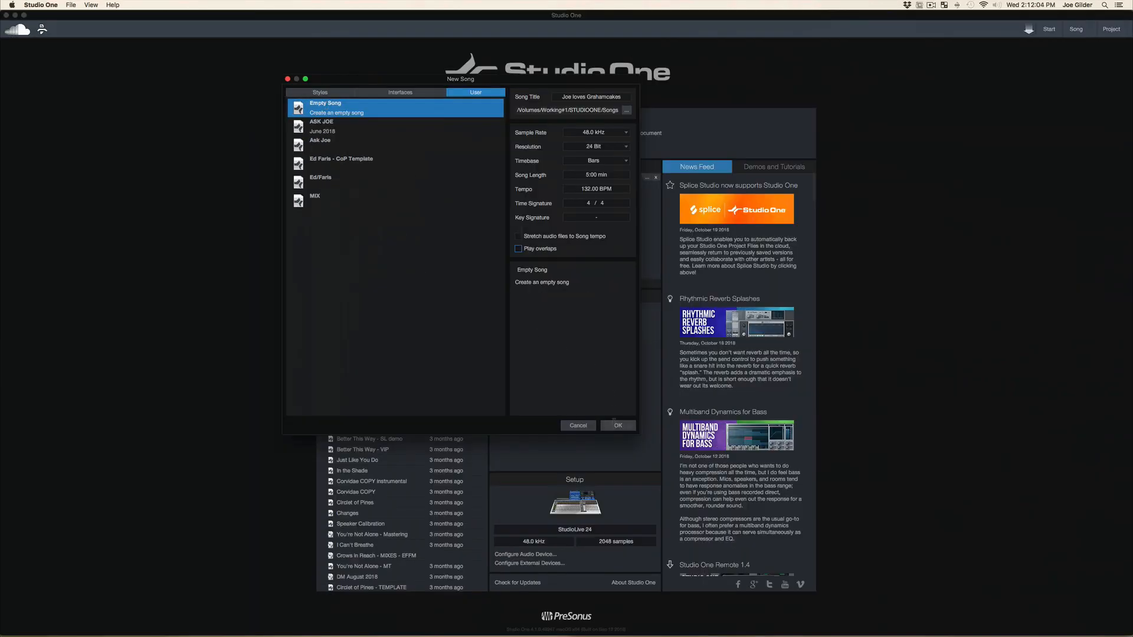
Create the empty song and save it with the browser hidden
{"action": "left_click", "coordinate": [614, 423]}
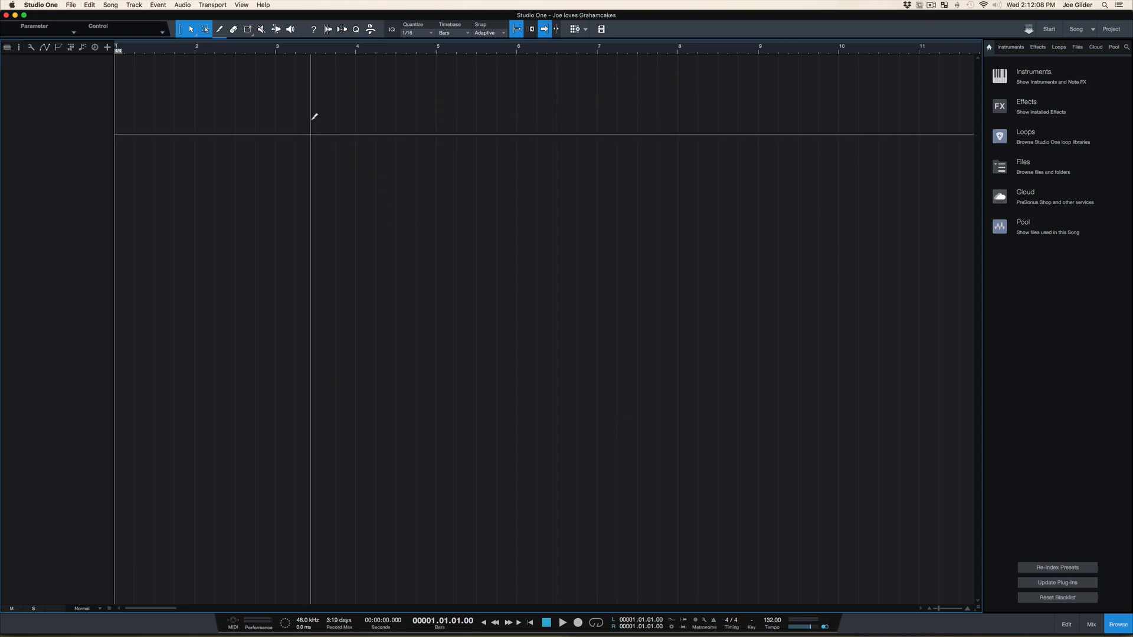
{"action": "key", "text": "F7"}
{"action": "key", "text": "F5"}
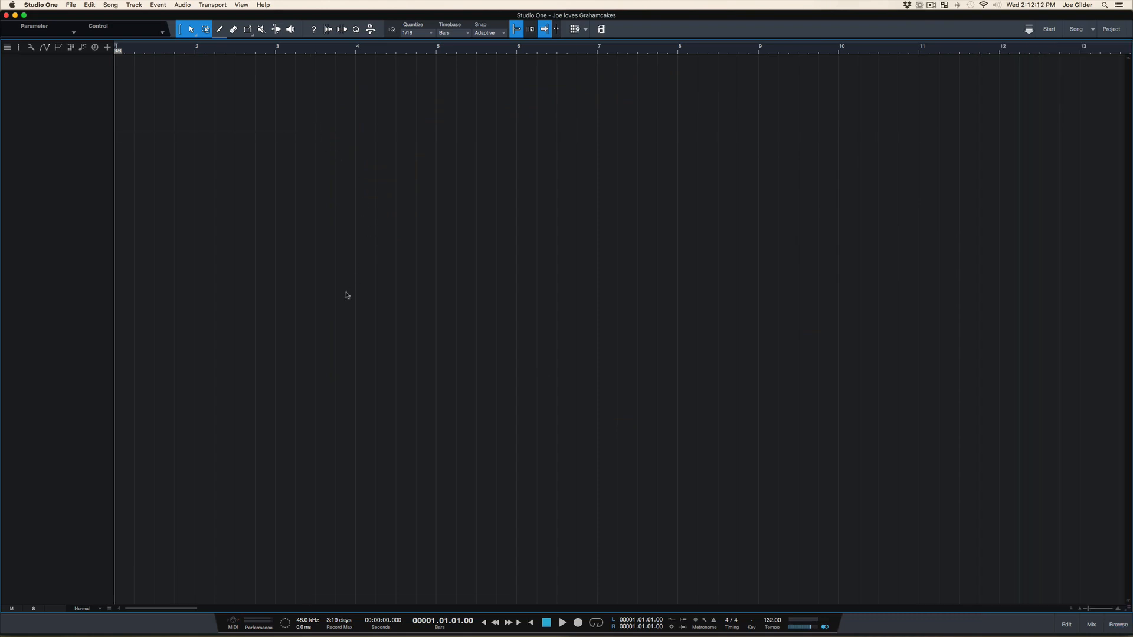
{"action": "key", "text": "super+s"}
Begin adding tracks to the empty arrangement, naming them VOX and keeping the Audio track type
{"action": "left_click", "coordinate": [253, 102]}
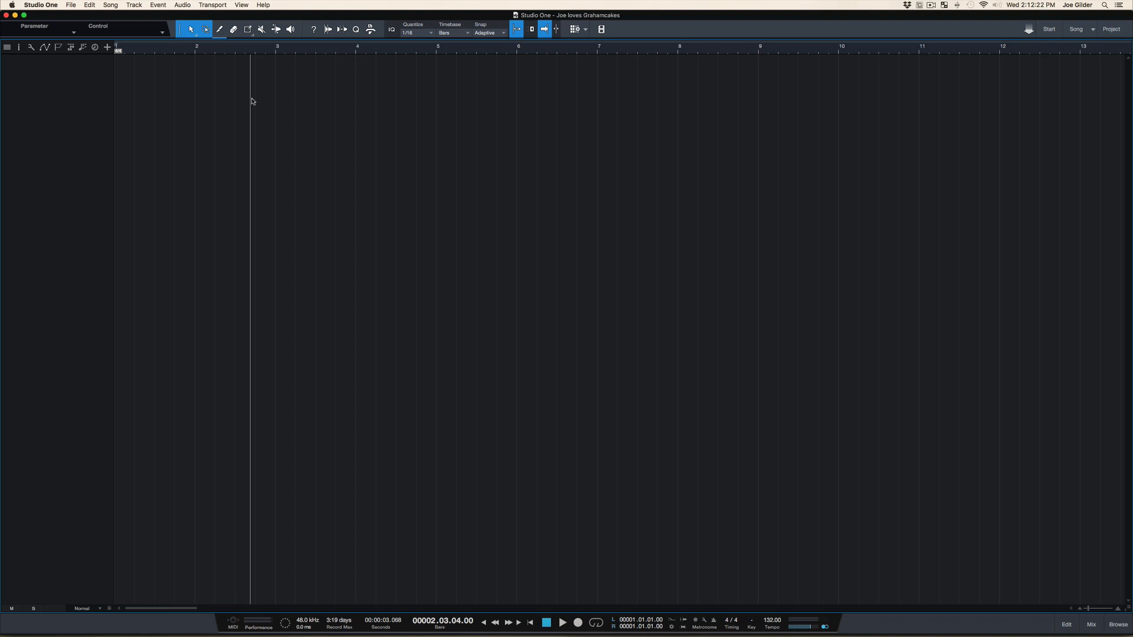
{"action": "key", "text": "t"}
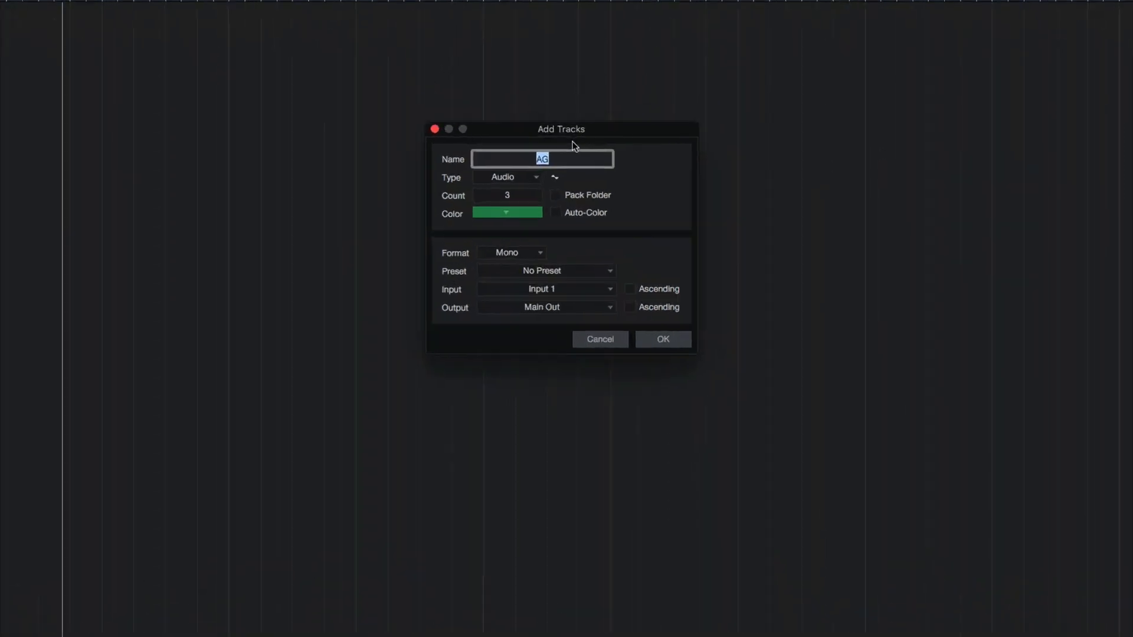
{"action": "left_click_drag", "start_coordinate": [582, 84], "coordinate": [592, 78]}
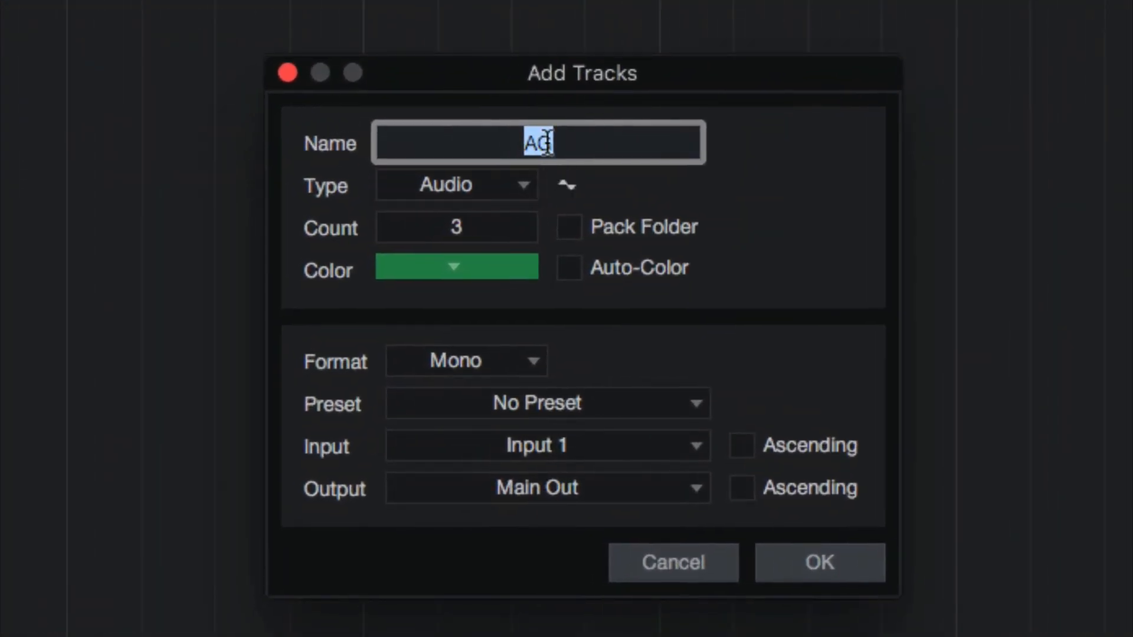
{"action": "type", "text": "VOCAL"}
{"action": "key", "text": "BackSpace"}
{"action": "key", "text": "BackSpace"}
{"action": "key", "text": "BackSpace"}
{"action": "type", "text": "X"}
{"action": "left_click", "coordinate": [467, 183]}
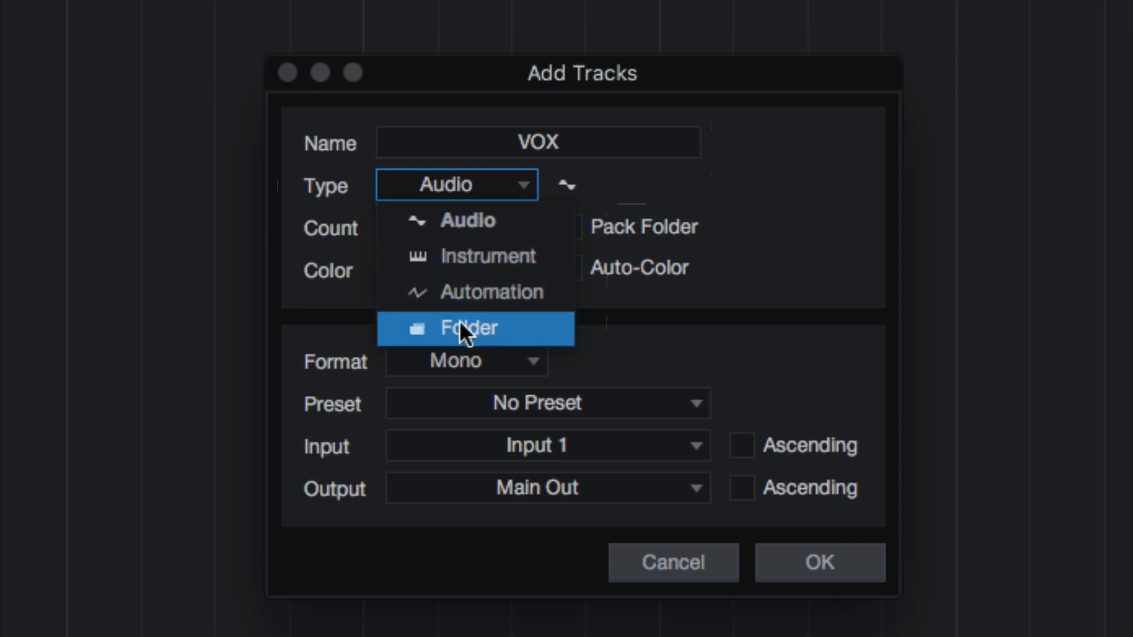
{"action": "left_click", "coordinate": [452, 222]}
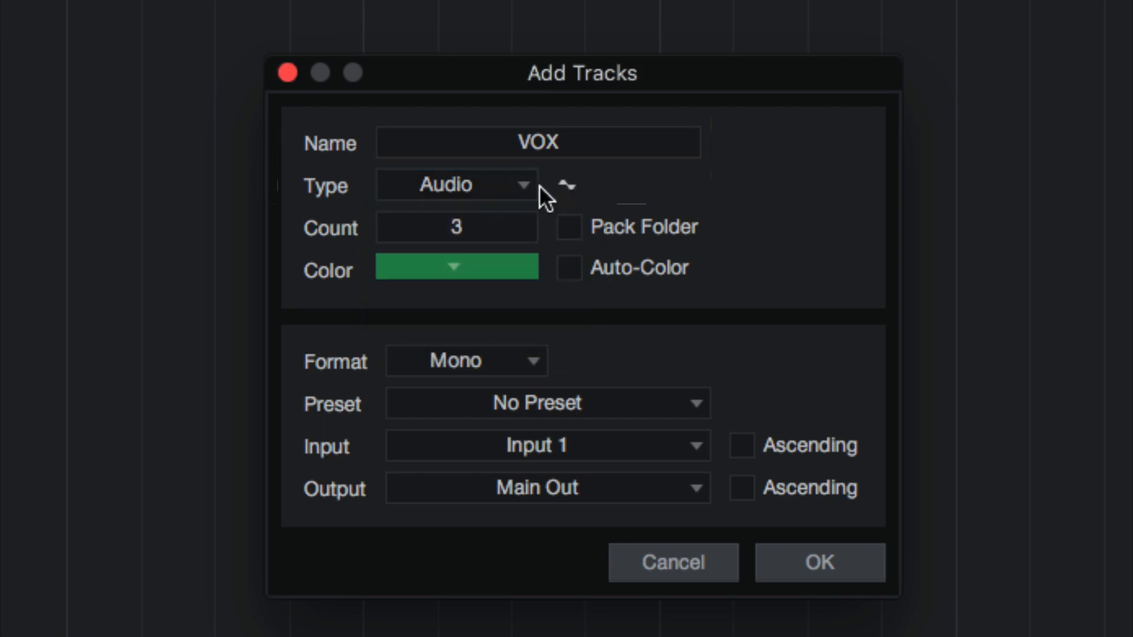
Try a track count of 40, clear it, and toggle the Pack Folder option on and off
{"action": "double_click", "coordinate": [457, 228]}
{"action": "key", "text": "BackSpace"}
{"action": "type", "text": "40"}
{"action": "key", "text": "BackSpace"}
{"action": "key", "text": "BackSpace"}
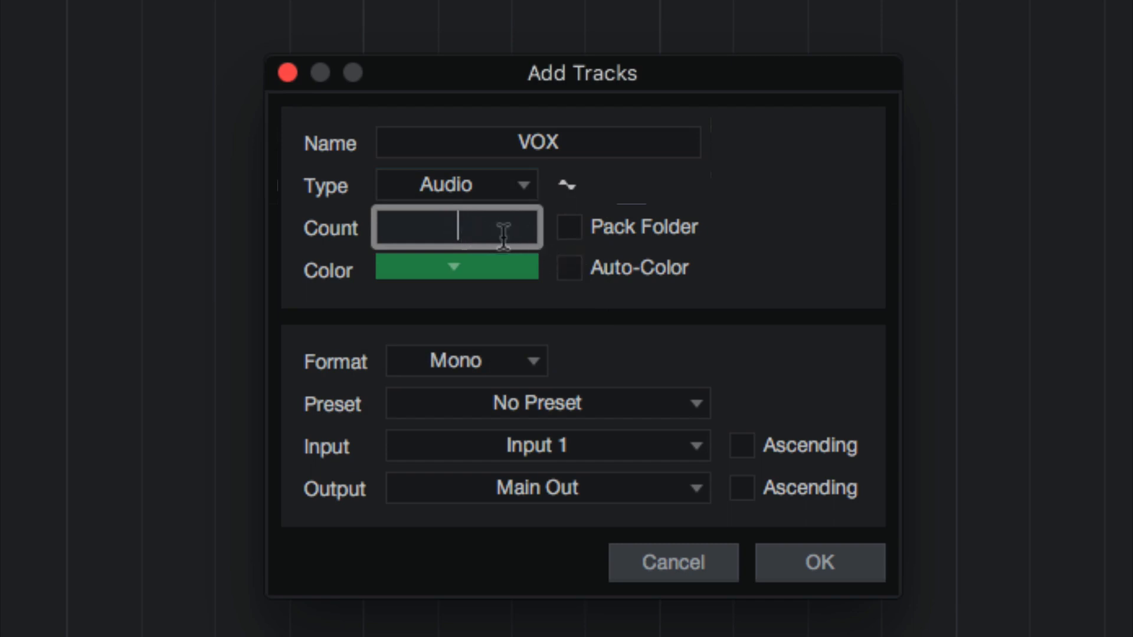
{"action": "left_click", "coordinate": [569, 232]}
{"action": "left_click", "coordinate": [572, 230]}
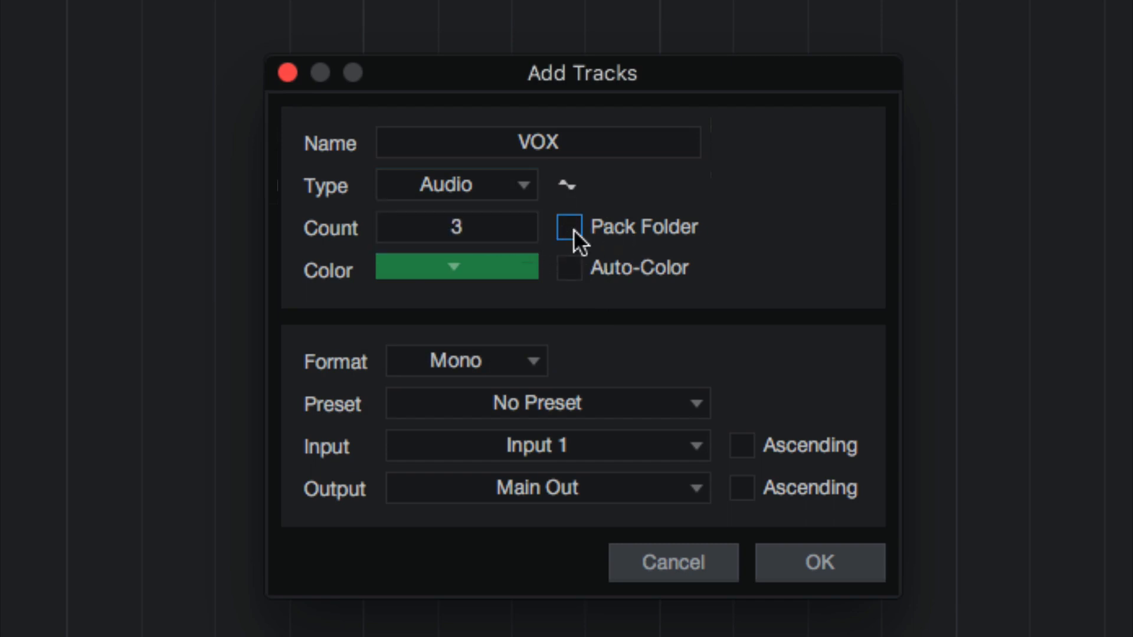
Set the number of VOX tracks to 1
{"action": "double_click", "coordinate": [494, 226]}
{"action": "type", "text": "1"}
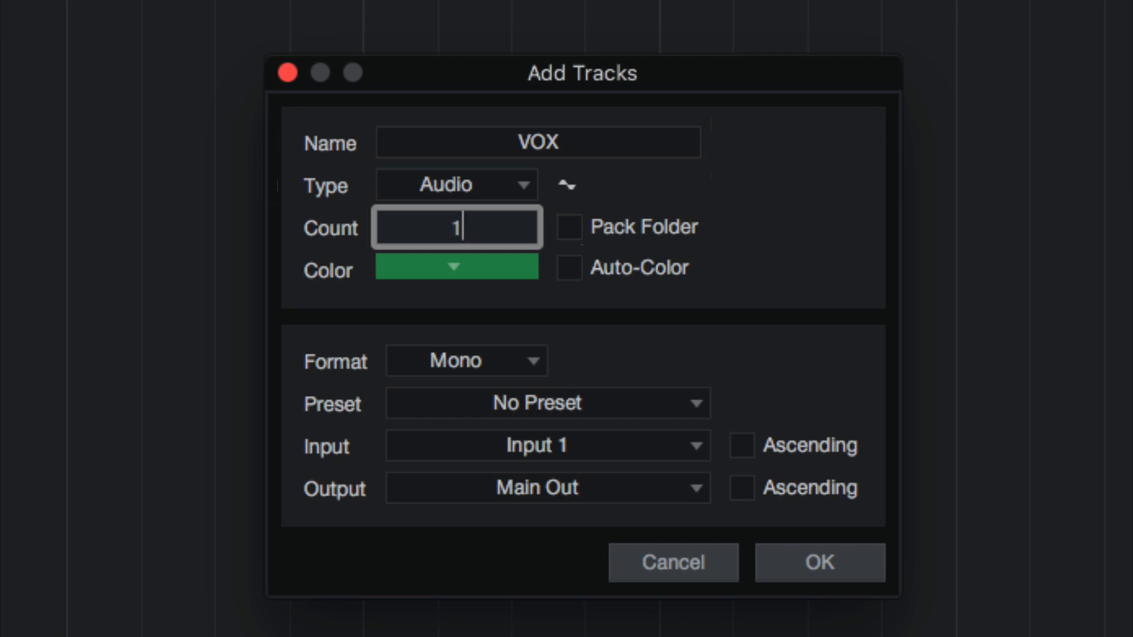
{"action": "double_click", "coordinate": [492, 227]}
Give the VOX tracks a bright yellow color with Auto-Color left off, and set the track count to 3
{"action": "left_click", "coordinate": [569, 268]}
{"action": "left_click", "coordinate": [569, 268]}
{"action": "left_click", "coordinate": [497, 268]}
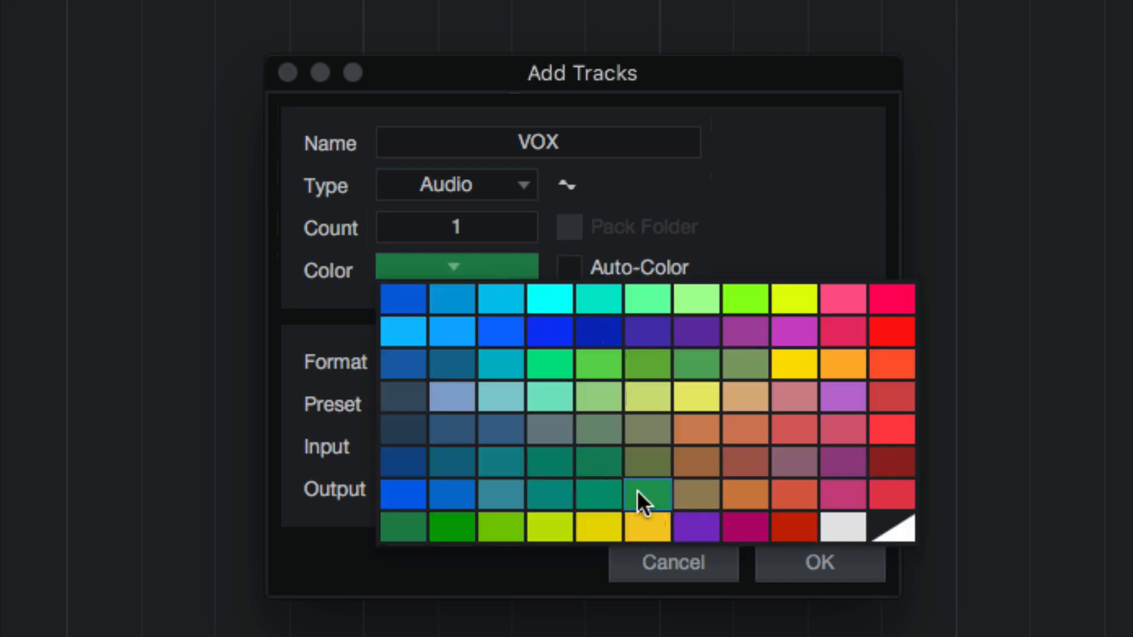
{"action": "left_click", "coordinate": [801, 308]}
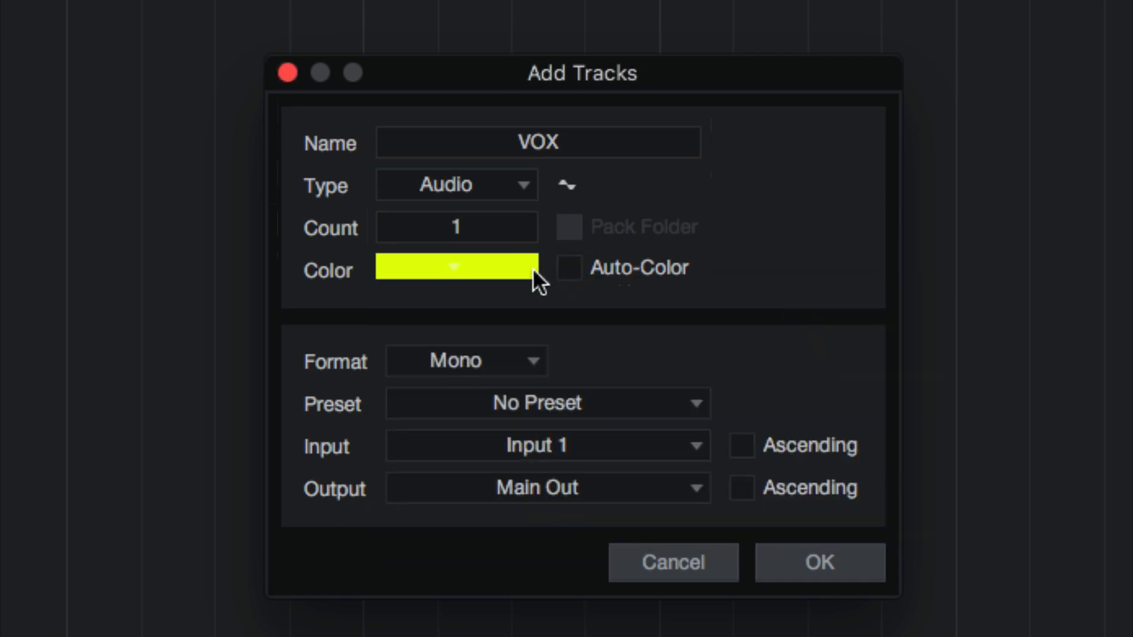
{"action": "left_click", "coordinate": [480, 226]}
{"action": "type", "text": "3"}
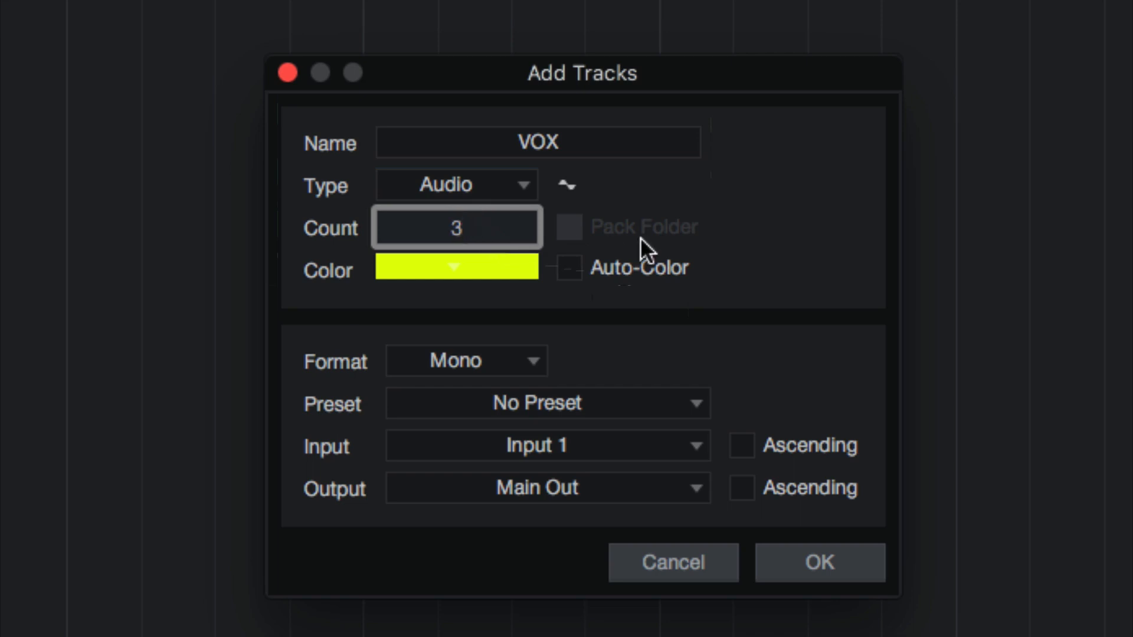
Try the Stereo format for the VOX tracks several times, returning the format to Mono
{"action": "key", "text": "Return"}
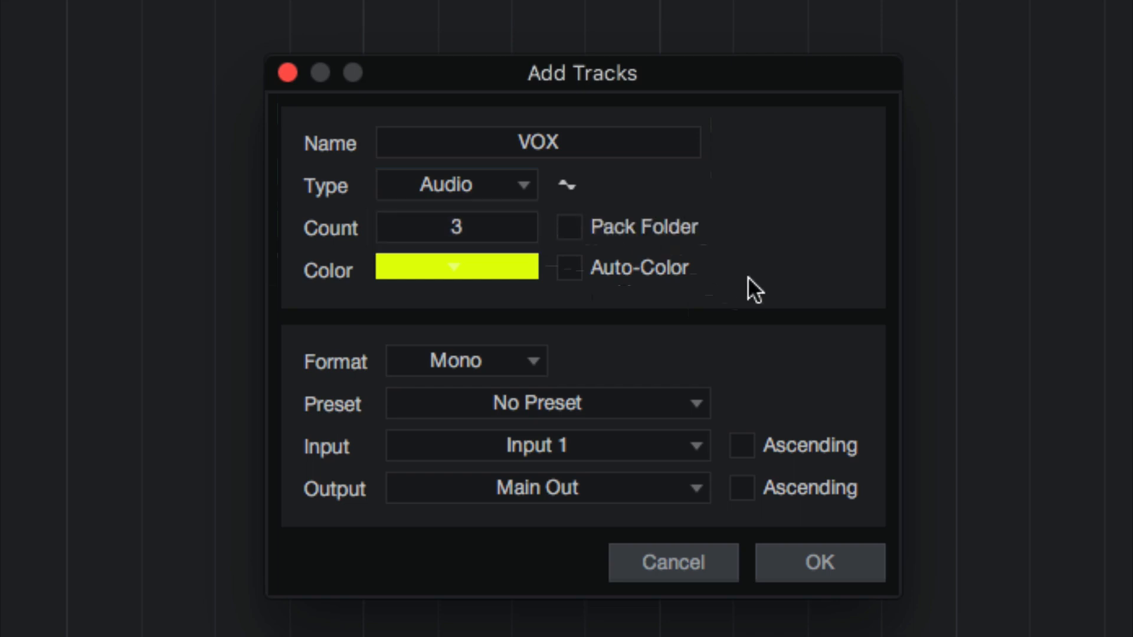
{"action": "left_click", "coordinate": [539, 359]}
{"action": "left_click", "coordinate": [480, 418]}
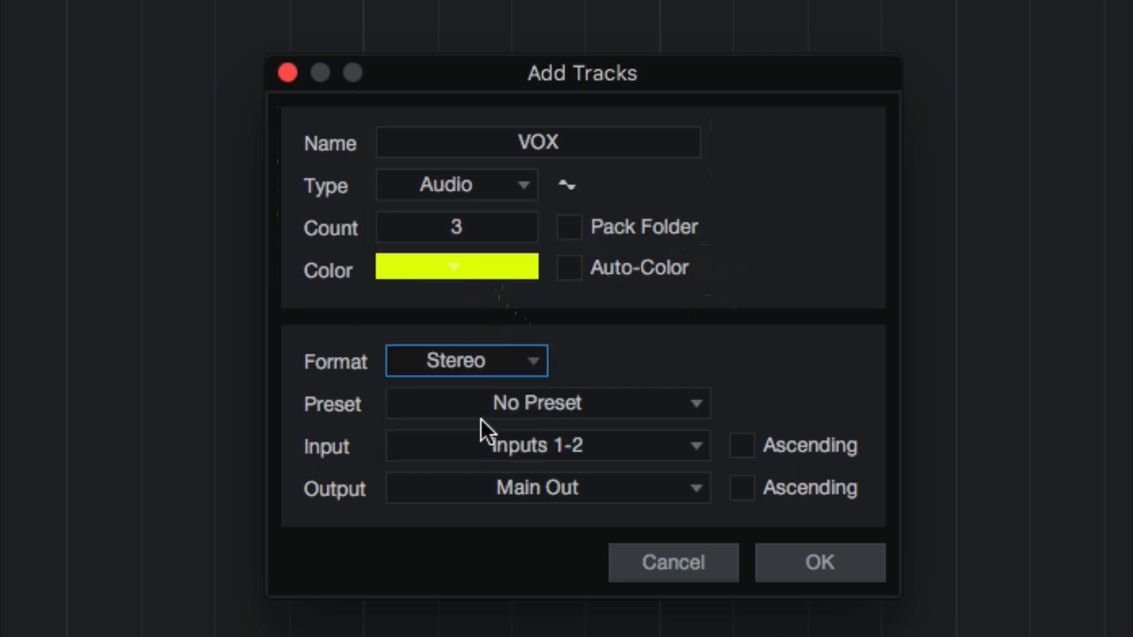
{"action": "left_click", "coordinate": [491, 360]}
{"action": "left_click", "coordinate": [488, 391]}
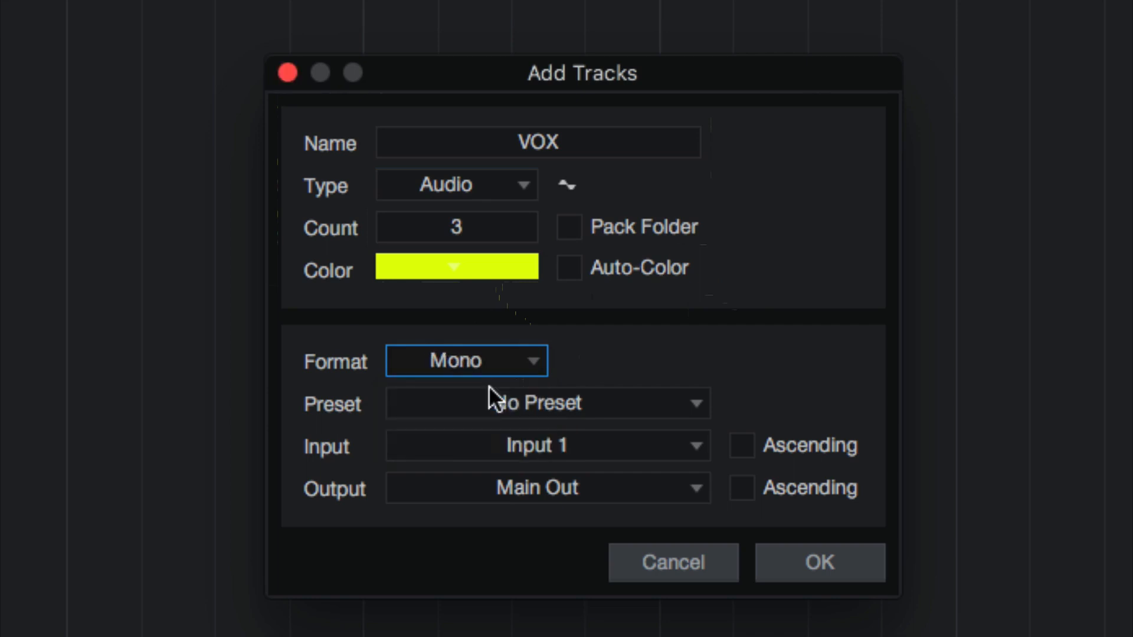
{"action": "left_click", "coordinate": [473, 362]}
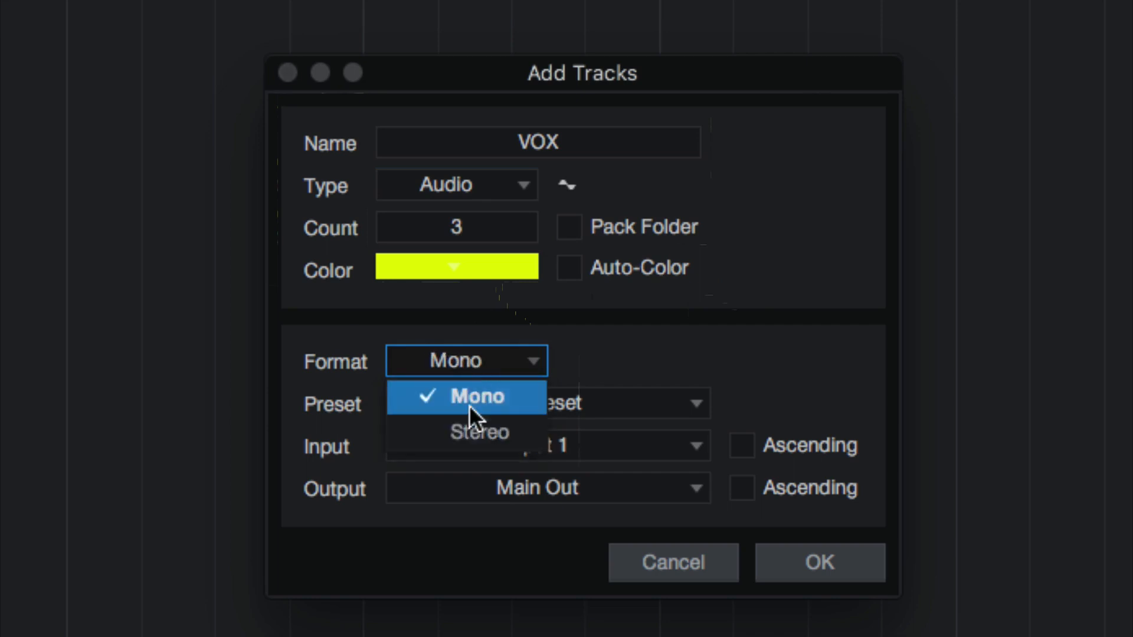
{"action": "left_click", "coordinate": [468, 424]}
{"action": "left_click", "coordinate": [469, 367]}
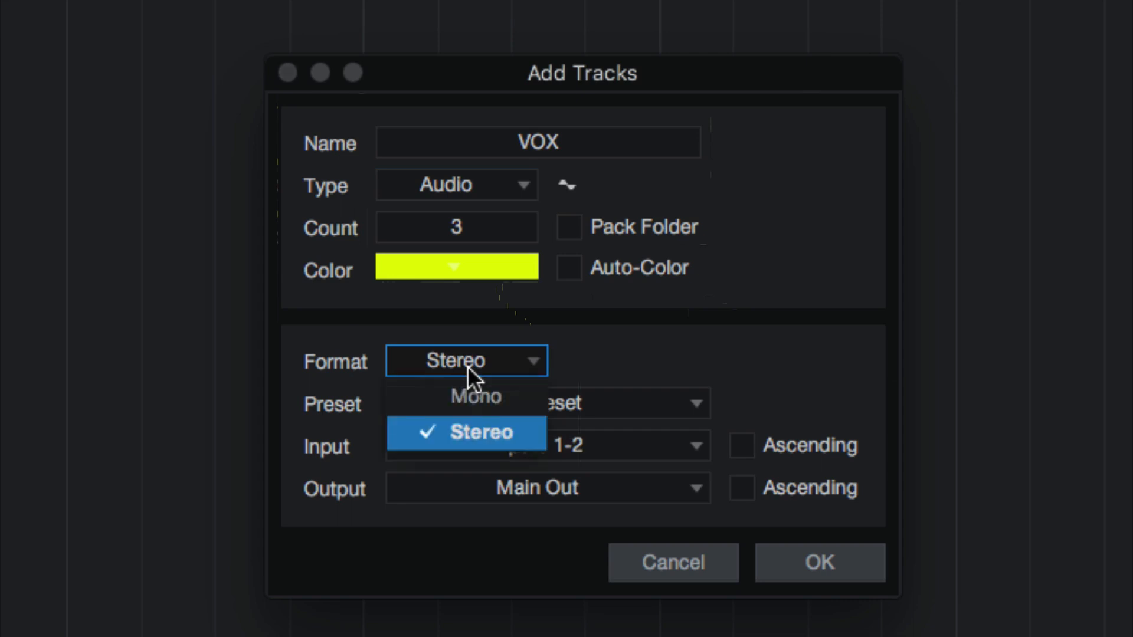
{"action": "left_click", "coordinate": [470, 381]}
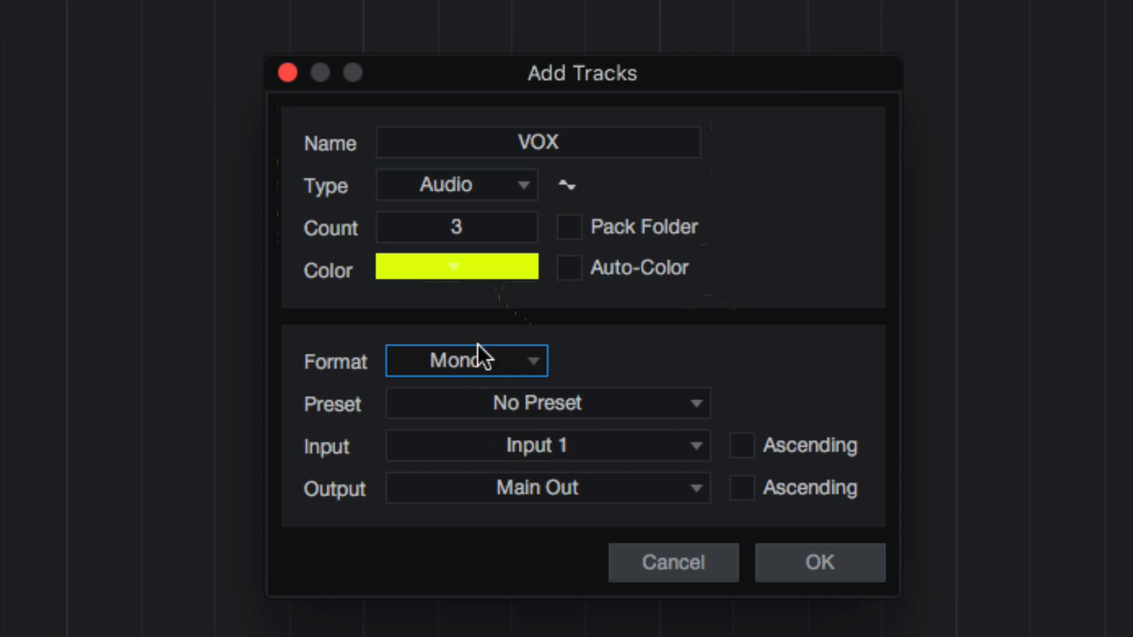
{"action": "left_click", "coordinate": [477, 365]}
{"action": "left_click", "coordinate": [465, 434]}
{"action": "left_click", "coordinate": [473, 362]}
{"action": "left_click", "coordinate": [472, 392]}
{"action": "left_click", "coordinate": [449, 359]}
{"action": "left_click", "coordinate": [586, 371]}
Look over the available presets, keep No Preset, and set the tracks' input to Input 3
{"action": "left_click", "coordinate": [438, 402]}
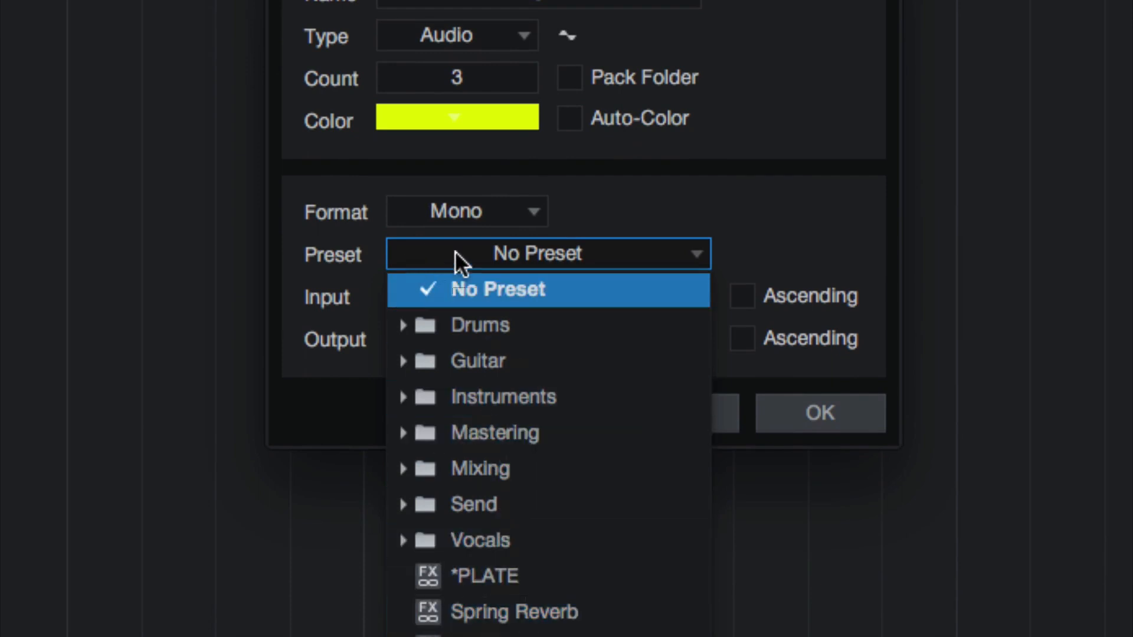
{"action": "left_click", "coordinate": [599, 209]}
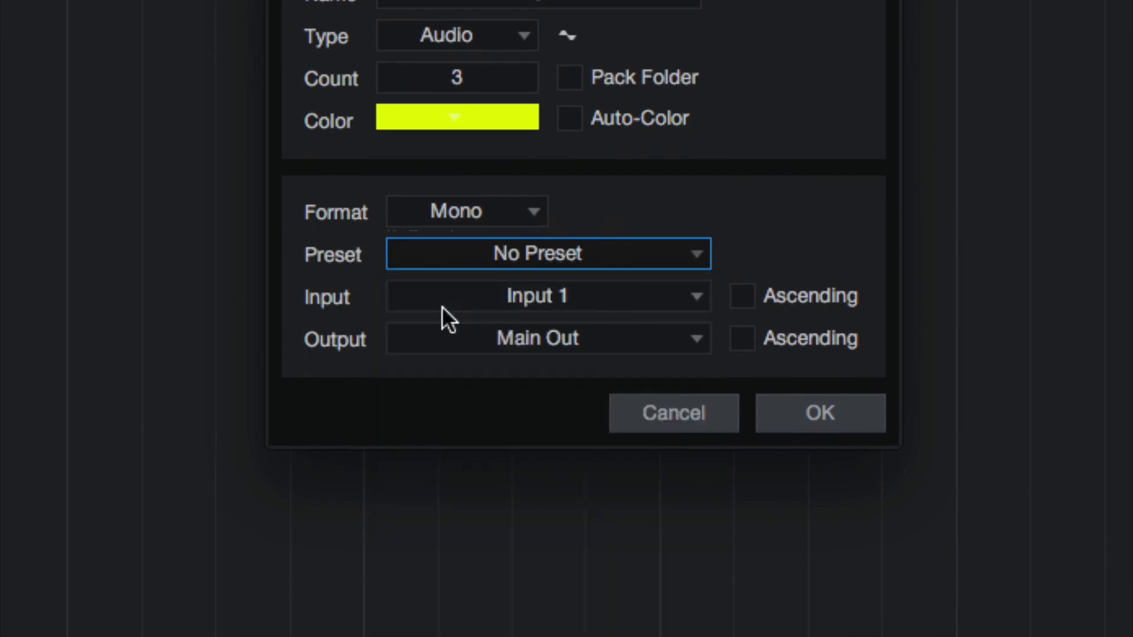
{"action": "left_click", "coordinate": [509, 297]}
{"action": "left_click", "coordinate": [481, 299]}
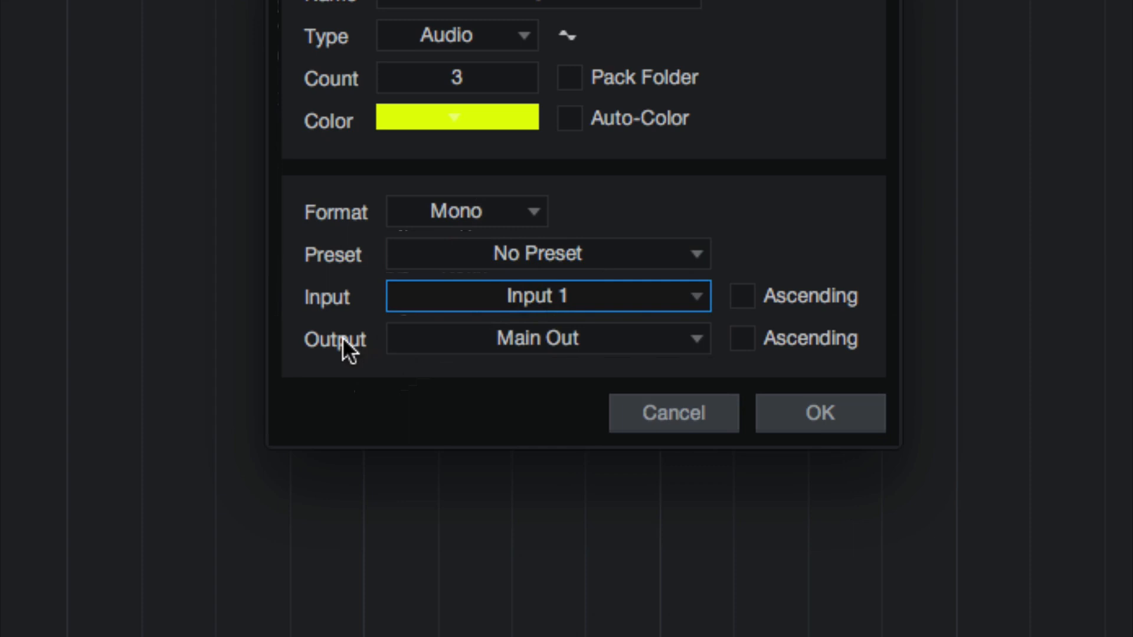
{"action": "left_click", "coordinate": [501, 287]}
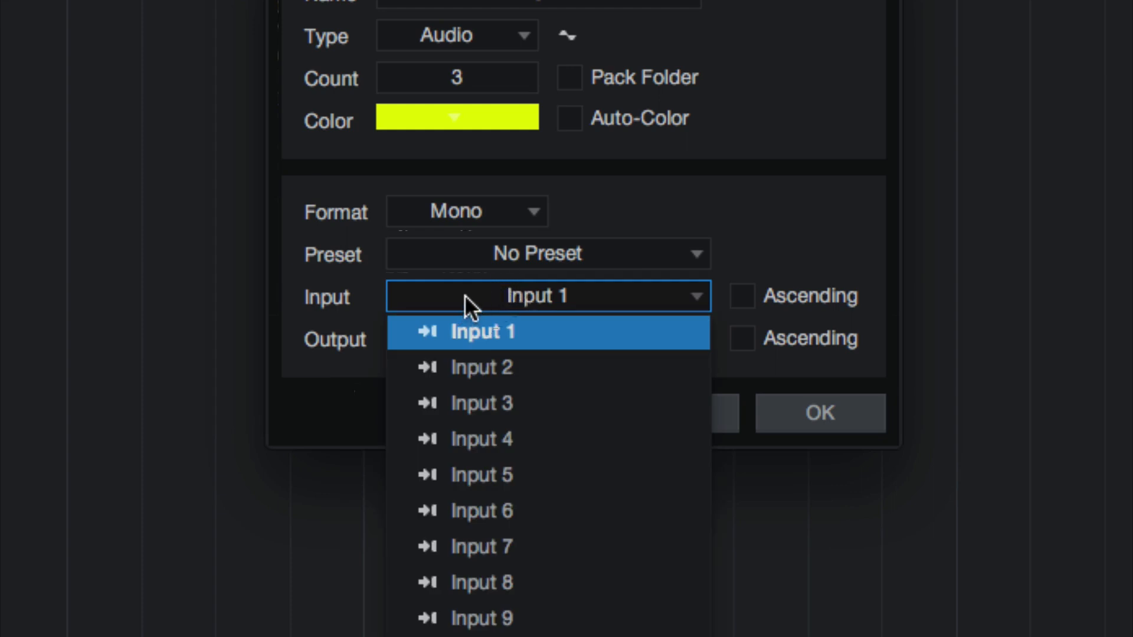
{"action": "left_click", "coordinate": [455, 403]}
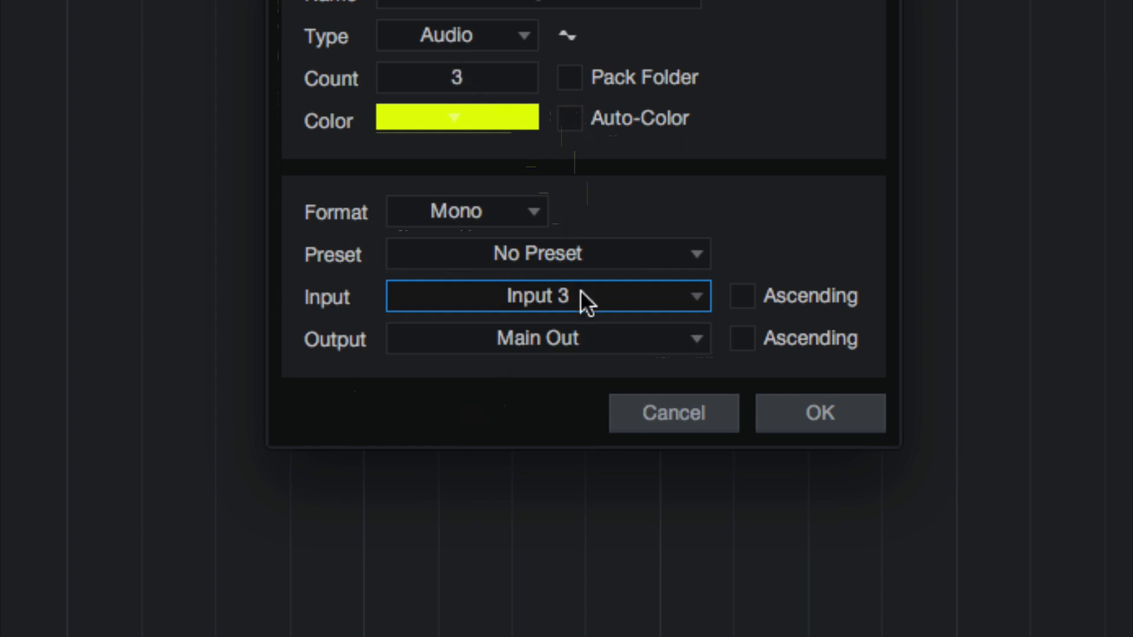
Try the Ascending option for the track input and turn it back off
{"action": "left_click", "coordinate": [745, 297]}
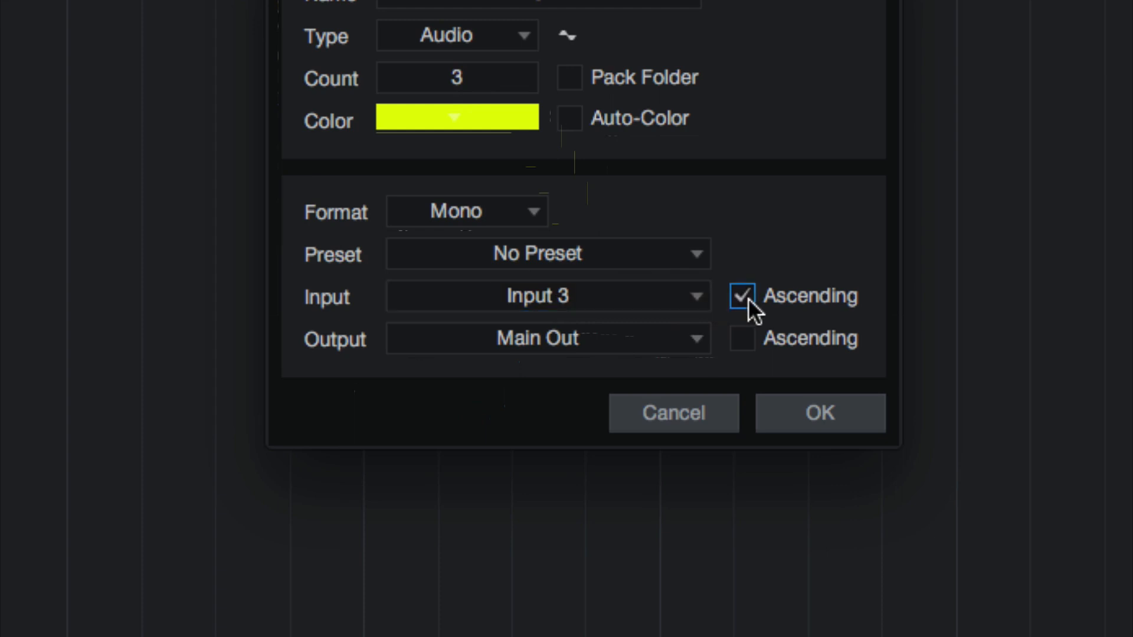
{"action": "left_click", "coordinate": [748, 299]}
{"action": "left_click", "coordinate": [748, 299]}
{"action": "left_click", "coordinate": [748, 298]}
Keep Main Out as the output and create the three VOX tracks
{"action": "left_click", "coordinate": [579, 340]}
{"action": "left_click", "coordinate": [465, 373]}
{"action": "left_click", "coordinate": [527, 340]}
{"action": "left_click", "coordinate": [528, 340]}
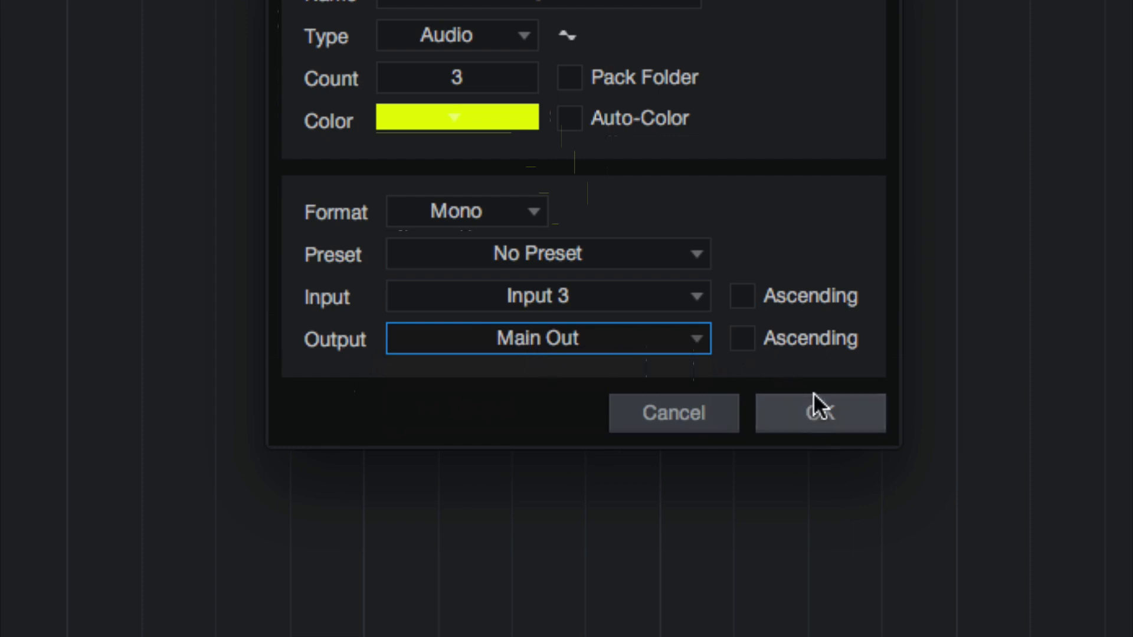
{"action": "left_click", "coordinate": [685, 353]}
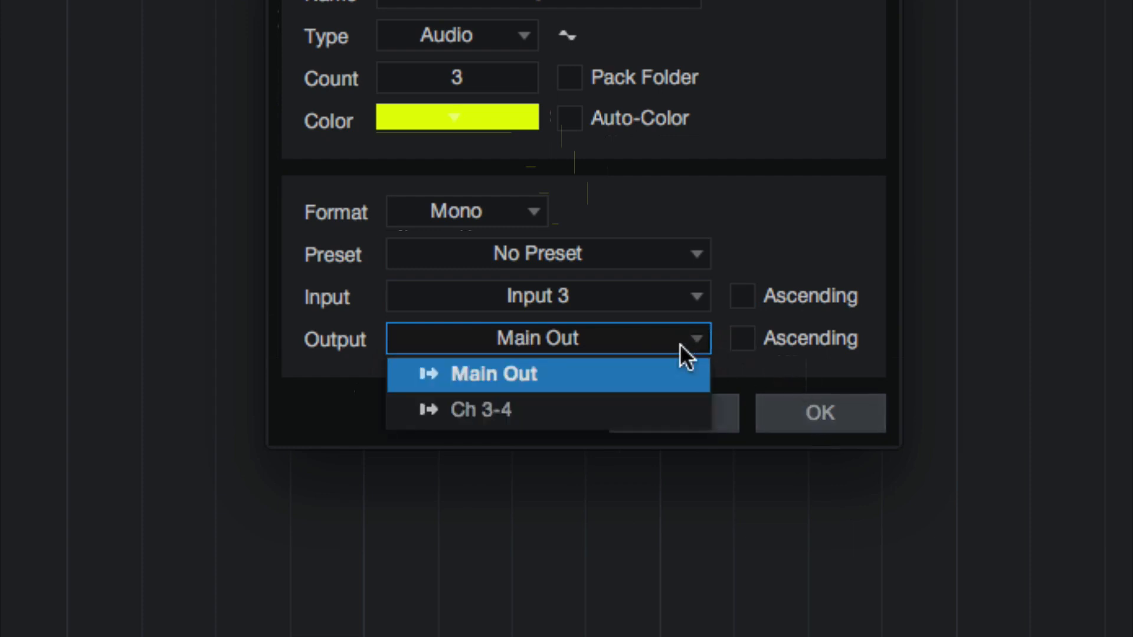
{"action": "left_click", "coordinate": [658, 342]}
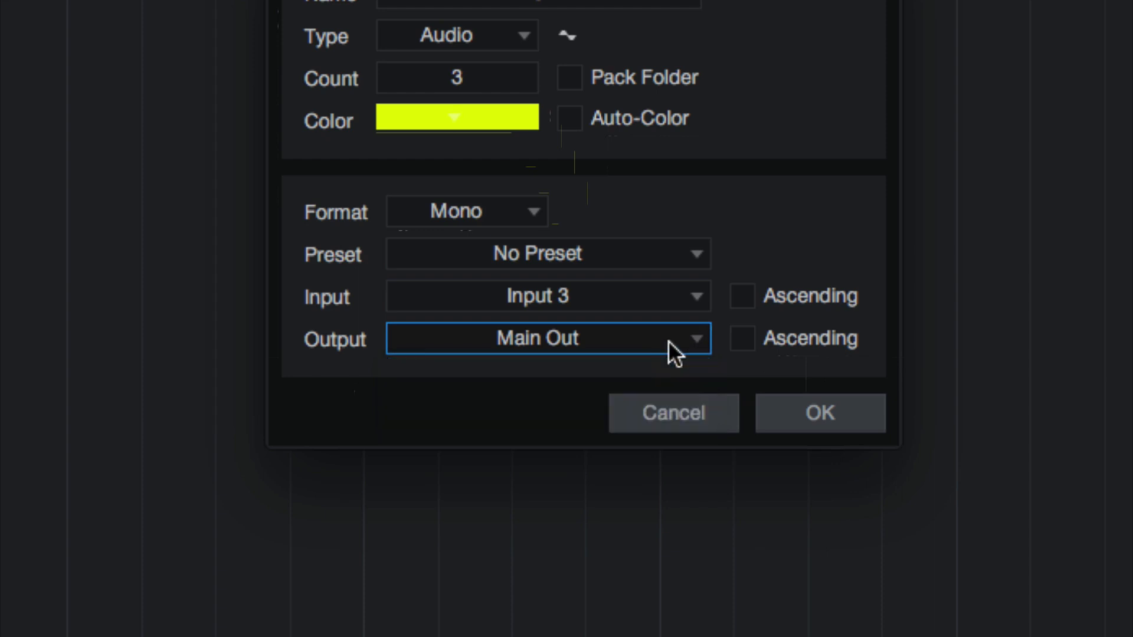
{"action": "left_click", "coordinate": [820, 414]}
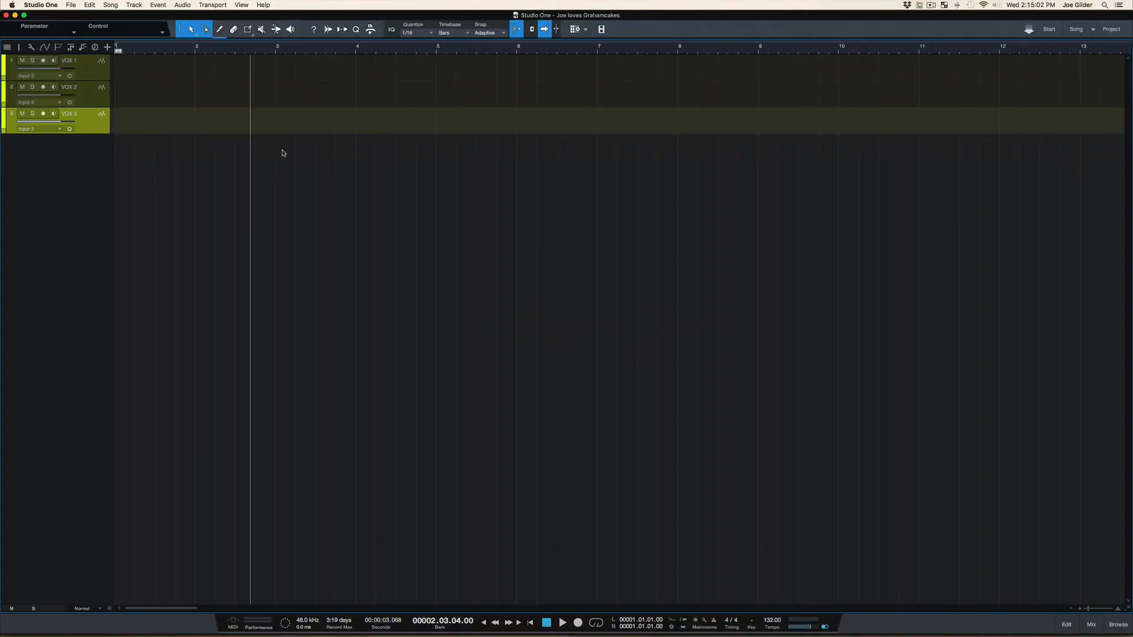
Select the new VOX tracks one after another, finishing on VOX 1
{"action": "left_click", "coordinate": [89, 70]}
{"action": "left_click", "coordinate": [89, 101]}
{"action": "left_click", "coordinate": [90, 112]}
{"action": "left_click", "coordinate": [92, 90]}
{"action": "left_click", "coordinate": [96, 79]}
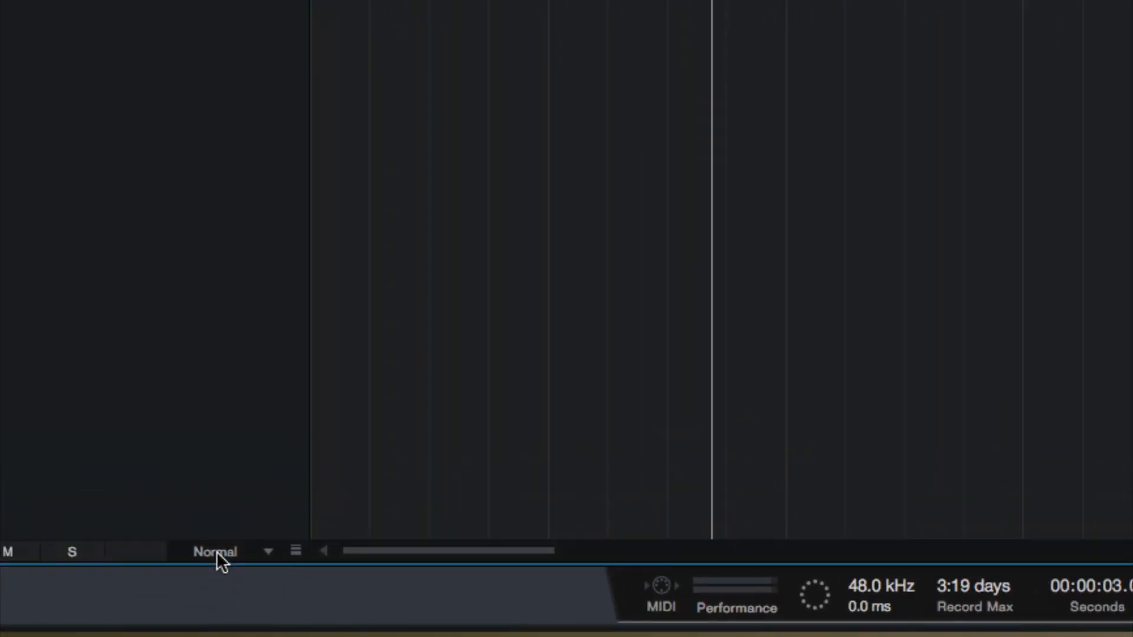
Try the X-Large track height, and shrink all tracks to the Tiny height
{"action": "left_click", "coordinate": [217, 548]}
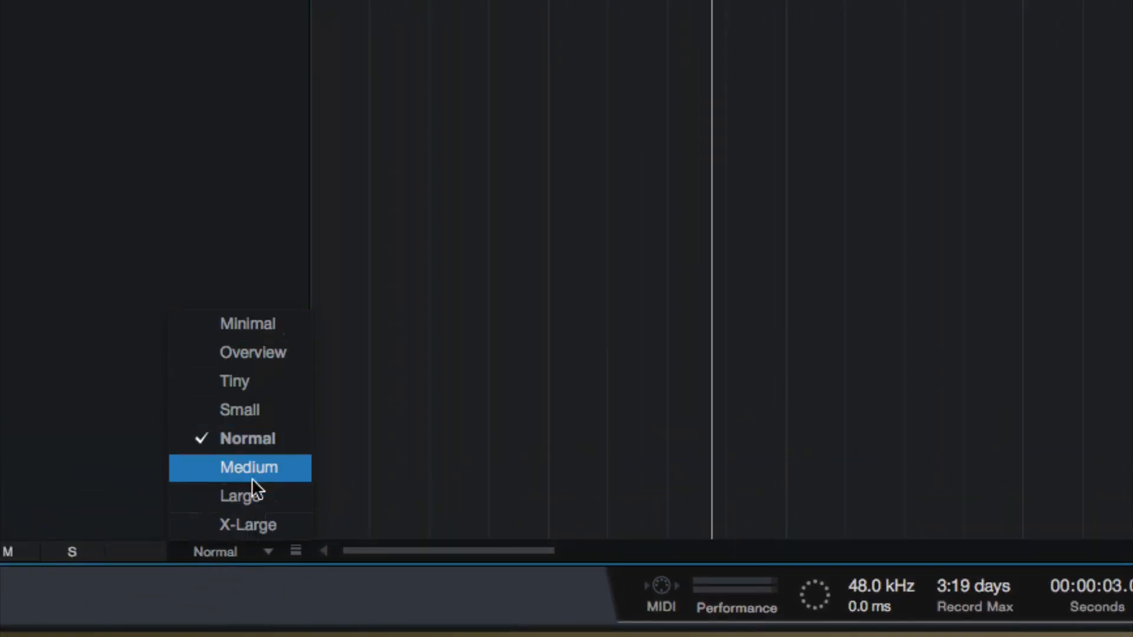
{"action": "left_click", "coordinate": [246, 522]}
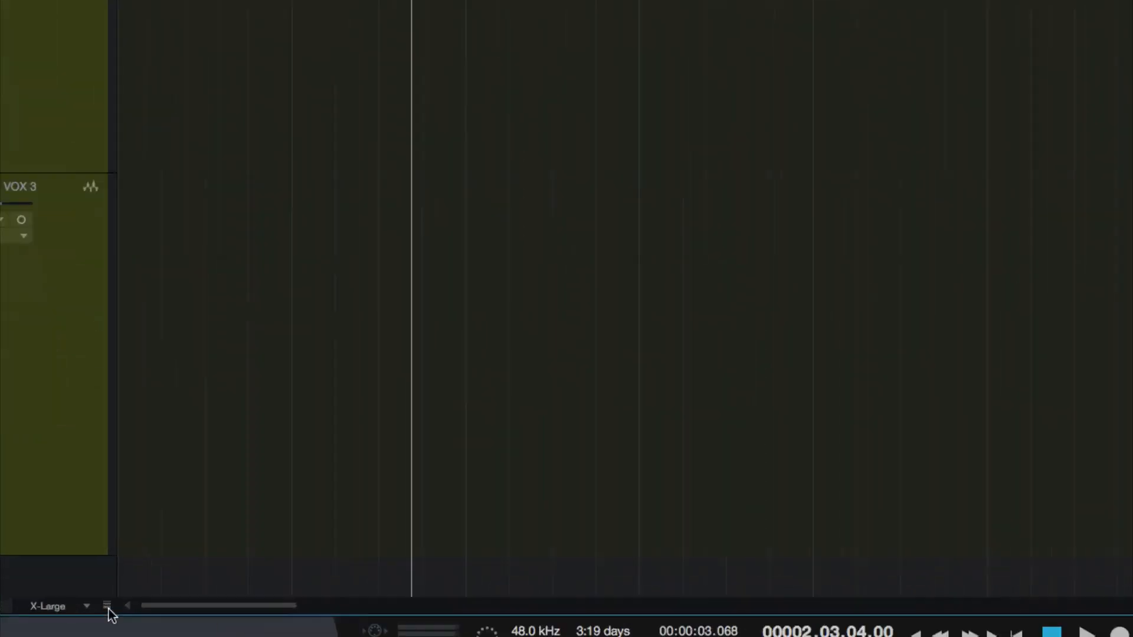
{"action": "left_click", "coordinate": [105, 602]}
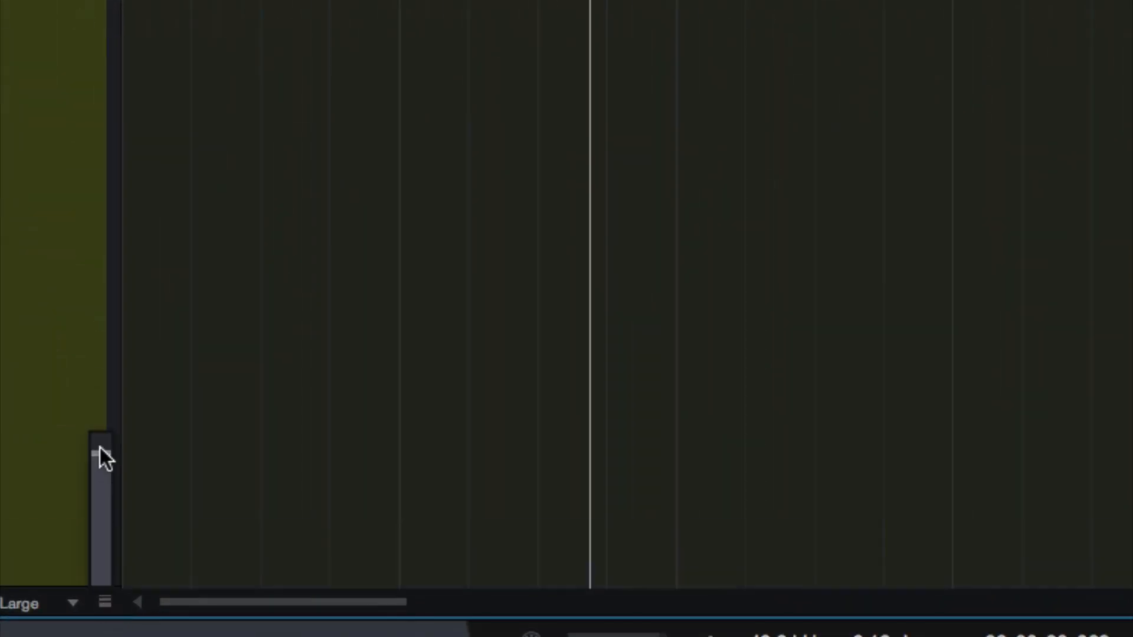
{"action": "left_click_drag", "start_coordinate": [101, 455], "coordinate": [94, 502]}
{"action": "left_click_drag", "start_coordinate": [108, 575], "coordinate": [108, 609]}
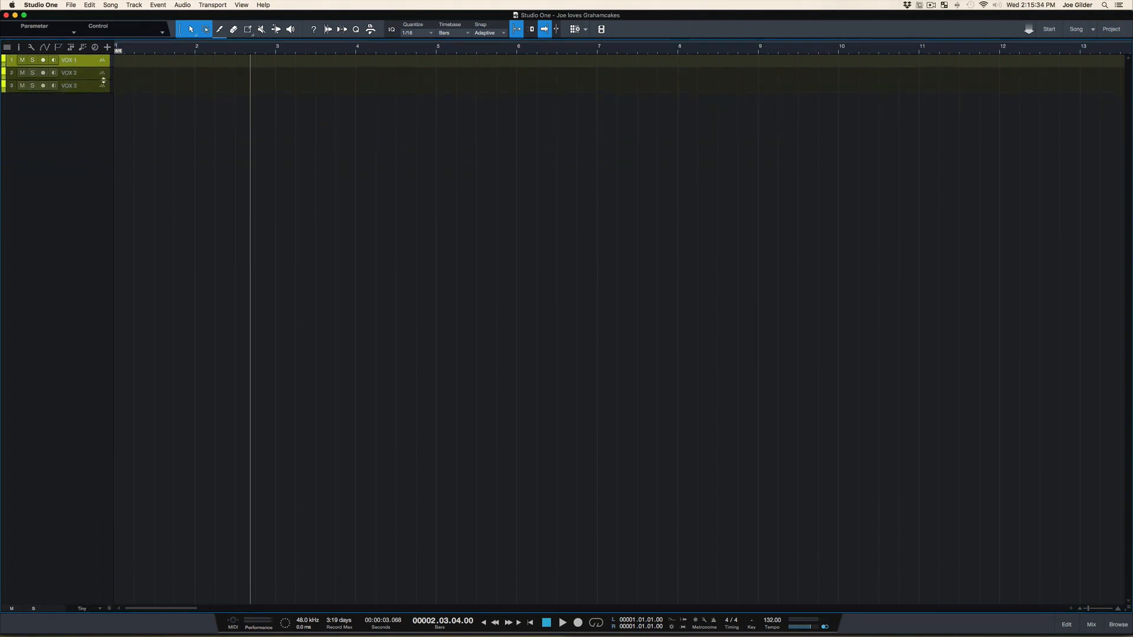
Try enlarging VOX 1 and VOX 2 individually, and set all tracks to an equal Medium height
{"action": "left_click_drag", "start_coordinate": [102, 70], "coordinate": [102, 253]}
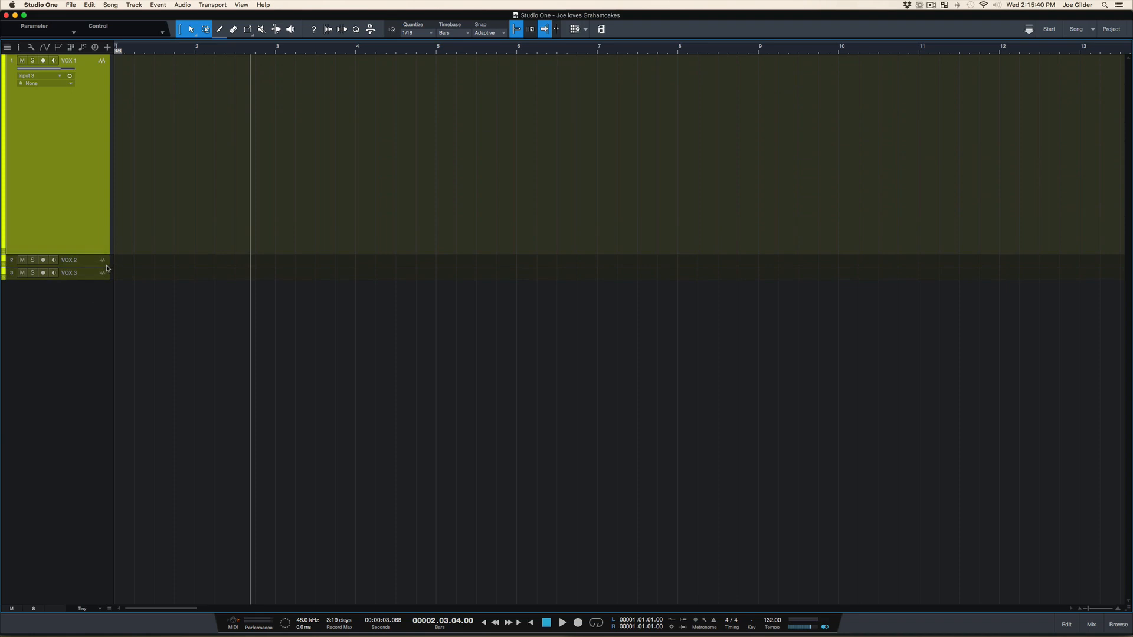
{"action": "left_click_drag", "start_coordinate": [105, 267], "coordinate": [102, 323]}
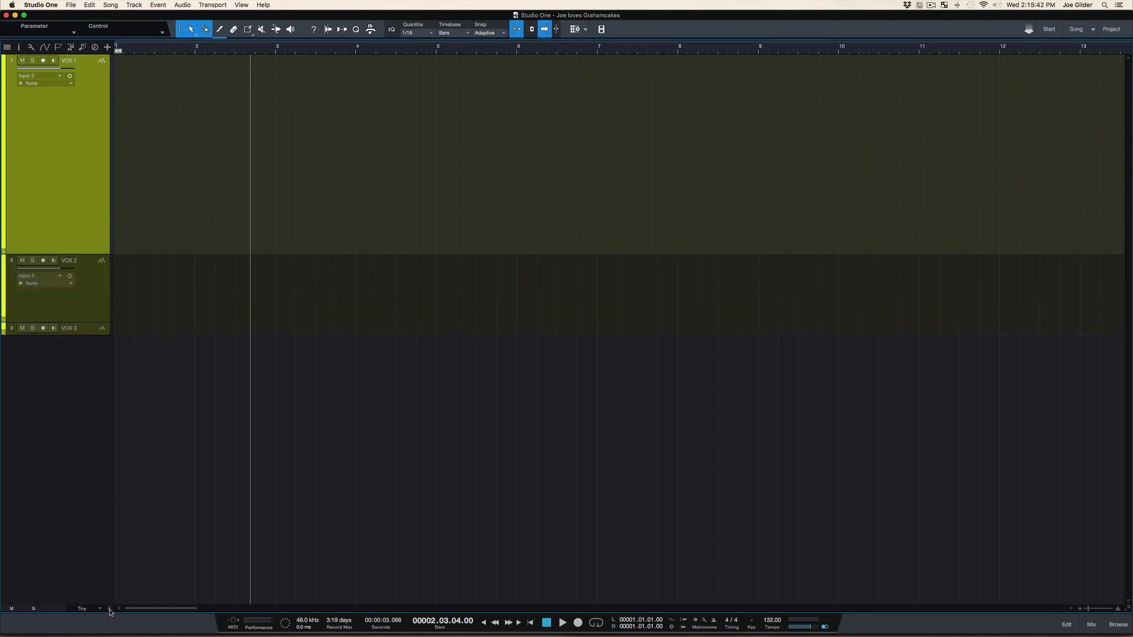
{"action": "left_click_drag", "start_coordinate": [109, 609], "coordinate": [110, 561]}
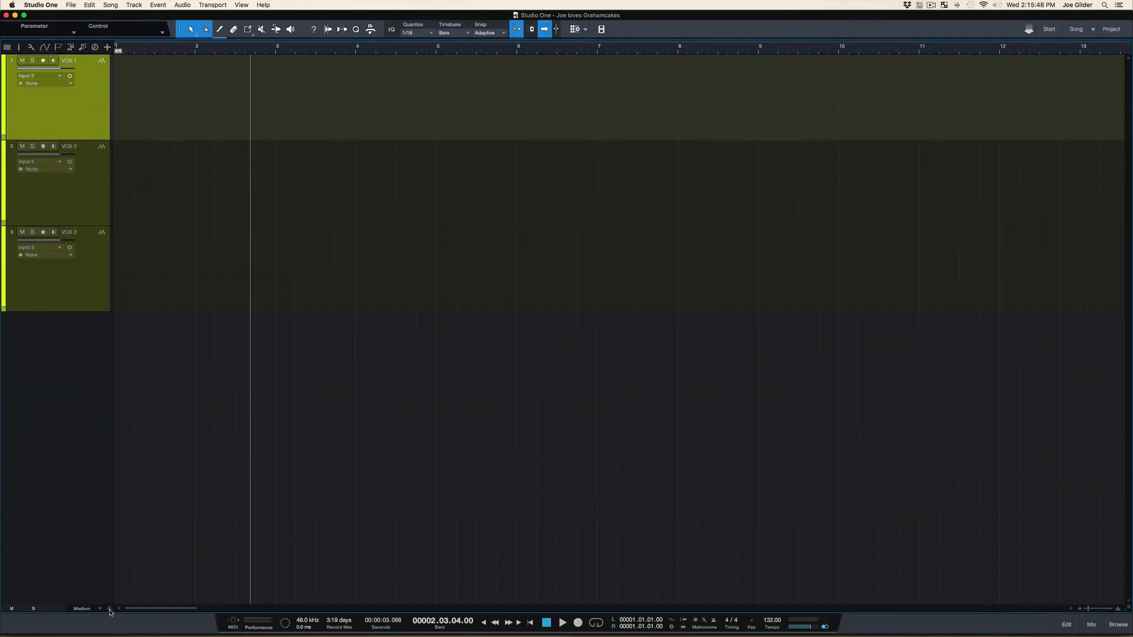
Zoom the arrangement vertically in and out, ending with all tracks at the Large height
{"action": "scroll", "coordinate": [236, 187], "scroll_direction": "down", "scroll_amount": 3}
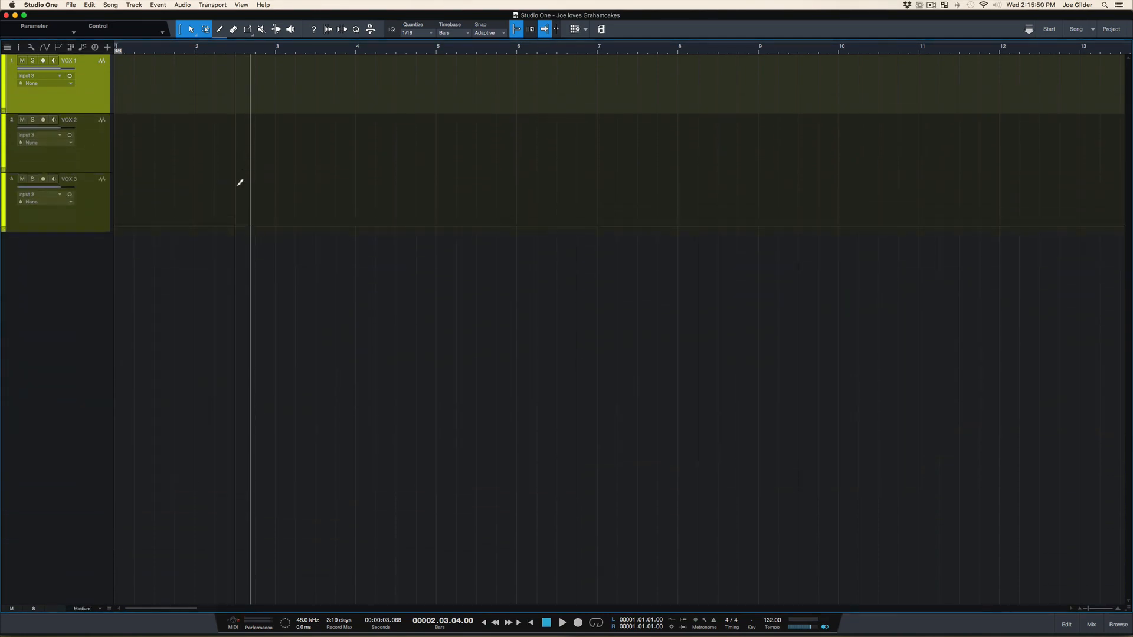
{"action": "scroll", "coordinate": [236, 188], "scroll_direction": "up", "scroll_amount": 5}
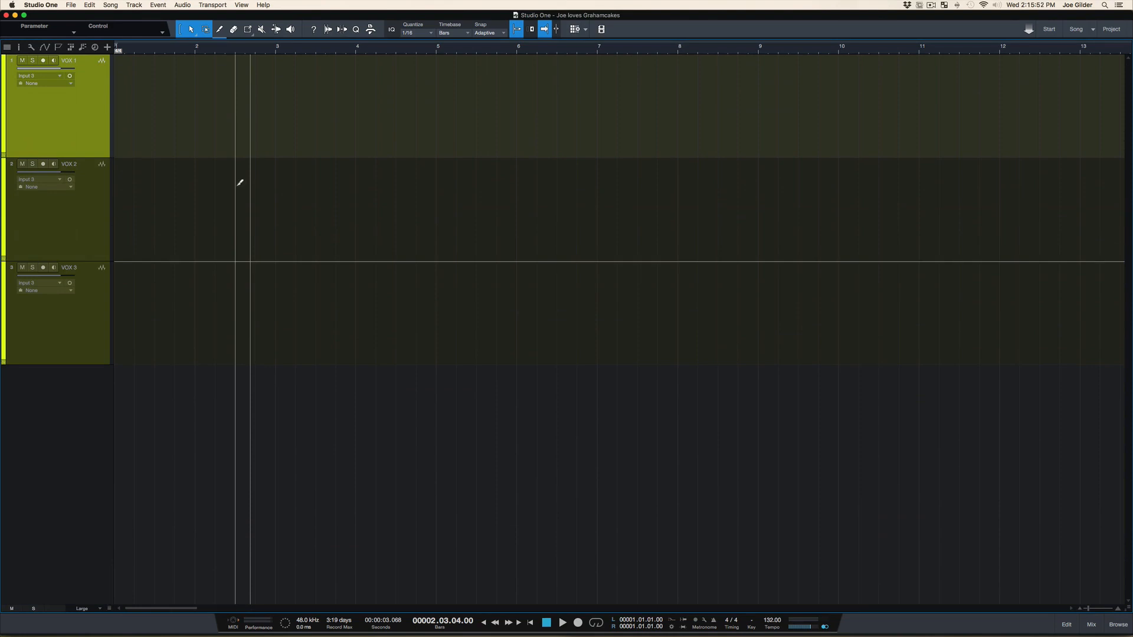
{"action": "scroll", "coordinate": [241, 183], "scroll_direction": "down", "scroll_amount": 3}
{"action": "scroll", "coordinate": [240, 183], "scroll_direction": "up", "scroll_amount": 4}
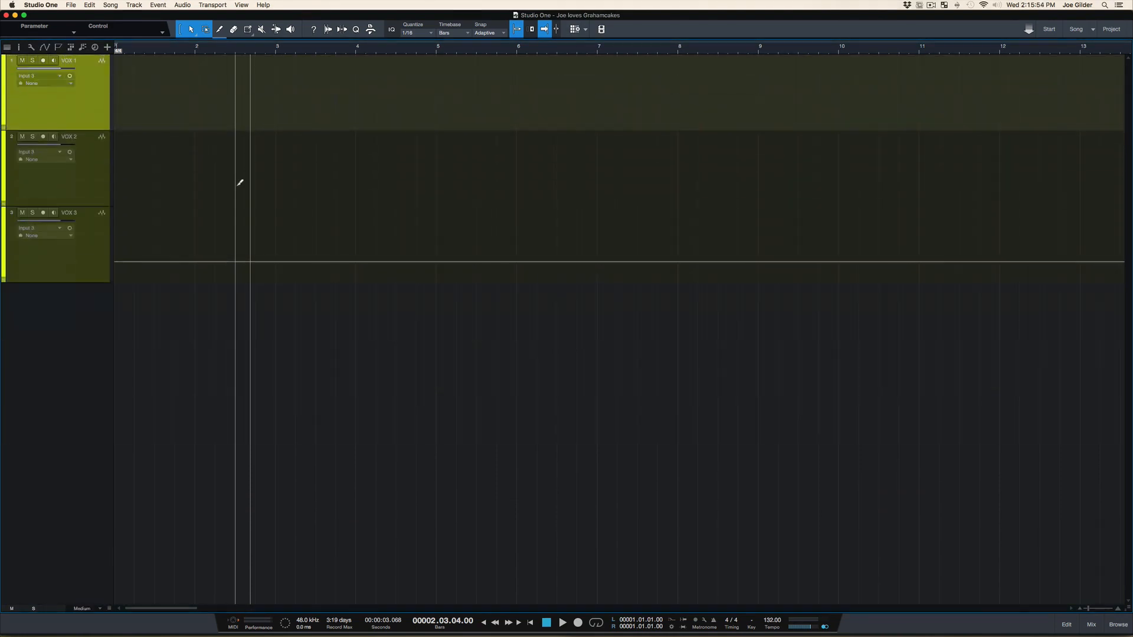
{"action": "scroll", "coordinate": [240, 182], "scroll_direction": "down", "scroll_amount": 2}
{"action": "scroll", "coordinate": [240, 182], "scroll_direction": "up", "scroll_amount": 2}
{"action": "scroll", "coordinate": [240, 182], "scroll_direction": "down", "scroll_amount": 4}
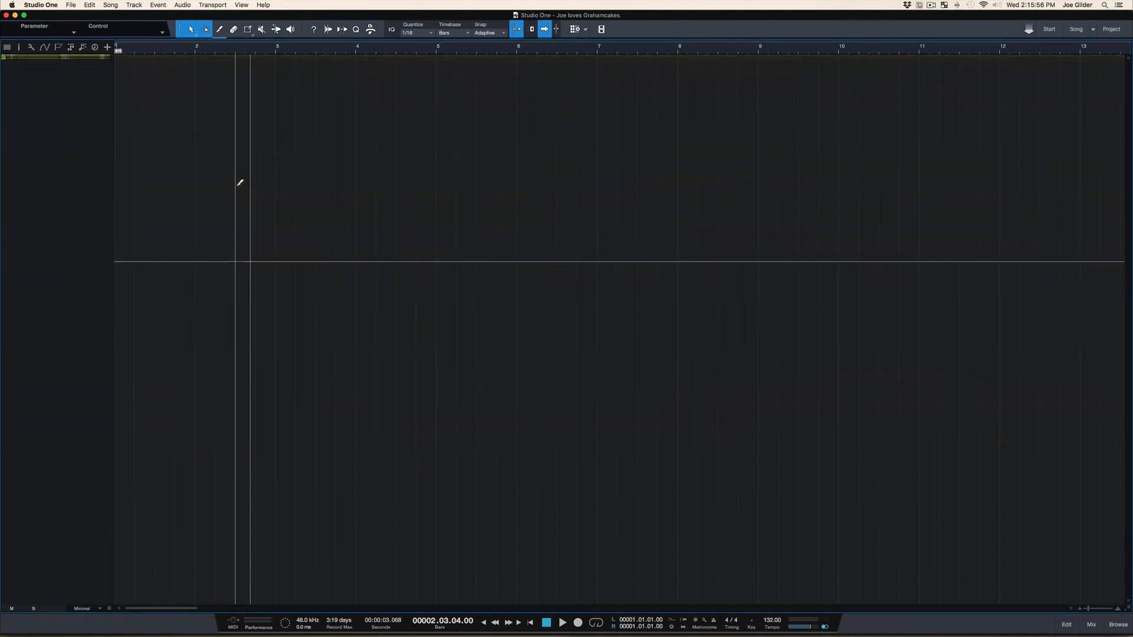
{"action": "scroll", "coordinate": [241, 182], "scroll_direction": "up", "scroll_amount": 5}
{"action": "scroll", "coordinate": [240, 182], "scroll_direction": "down", "scroll_amount": 2}
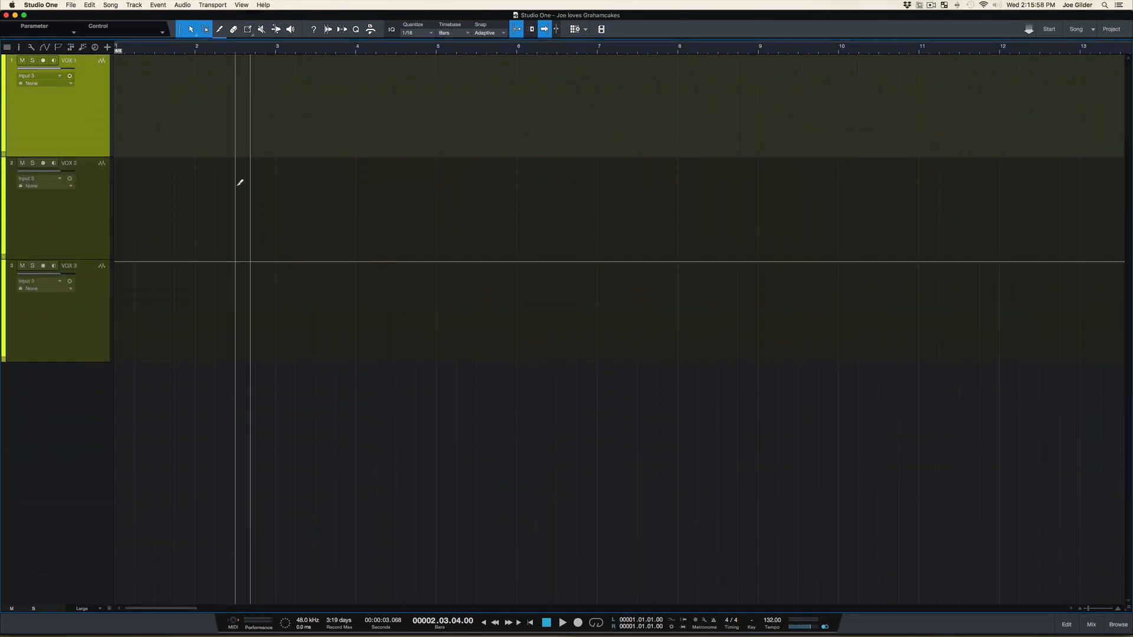
{"action": "scroll", "coordinate": [241, 183], "scroll_direction": "down", "scroll_amount": 3}
{"action": "scroll", "coordinate": [236, 188], "scroll_direction": "up", "scroll_amount": 2}
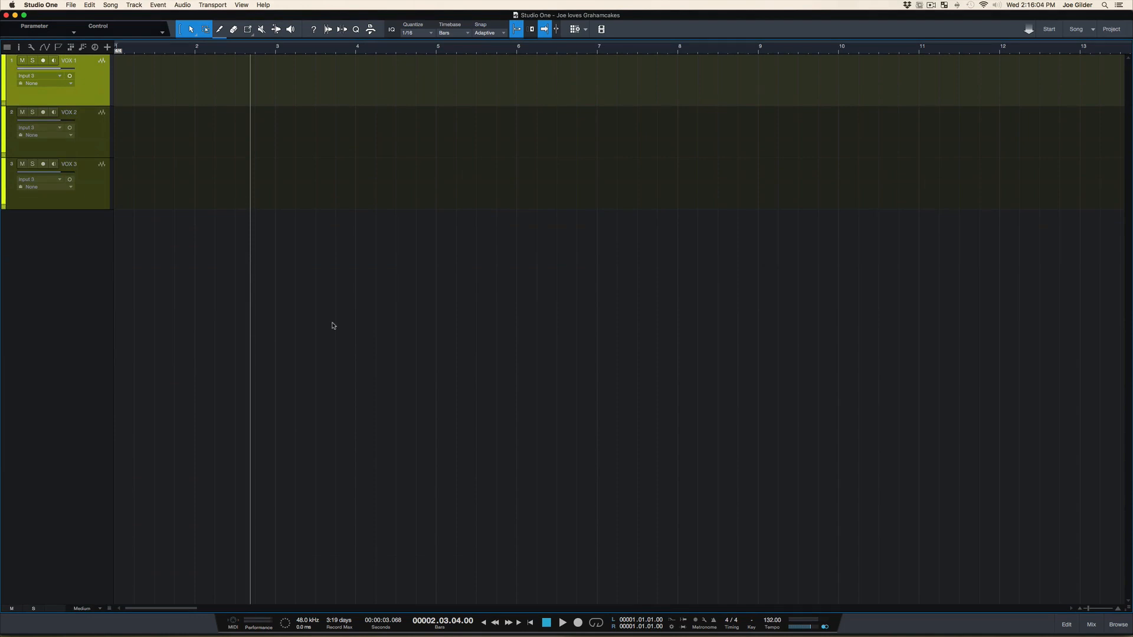
{"action": "scroll", "coordinate": [333, 324], "scroll_direction": "down", "scroll_amount": 2}
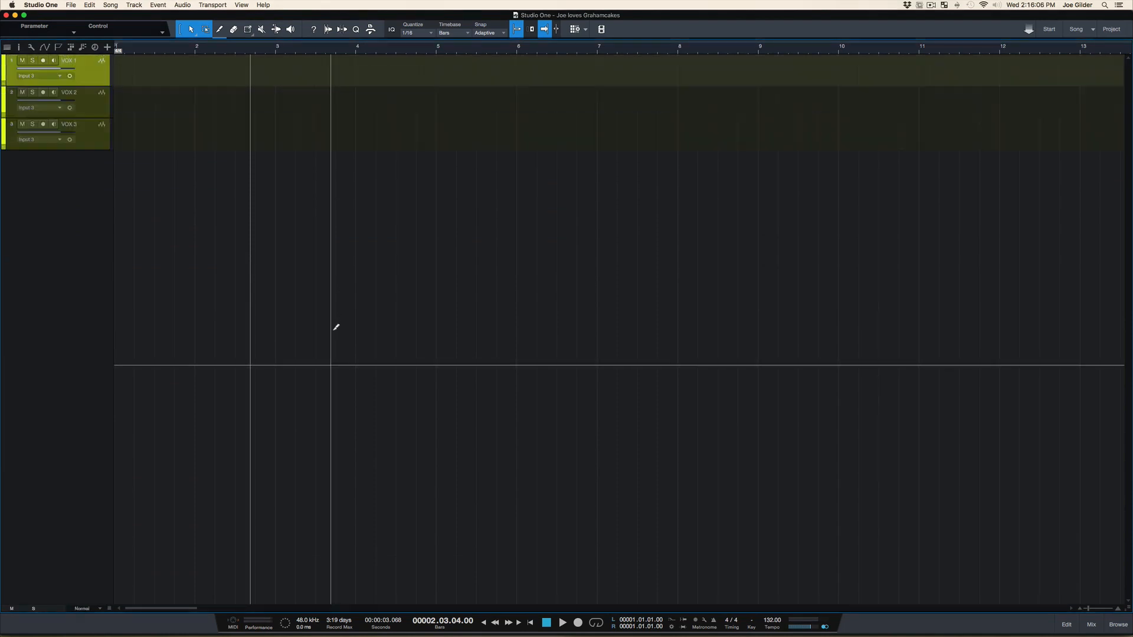
{"action": "scroll", "coordinate": [333, 323], "scroll_direction": "up", "scroll_amount": 4}
{"action": "scroll", "coordinate": [333, 334], "scroll_direction": "down", "scroll_amount": 1}
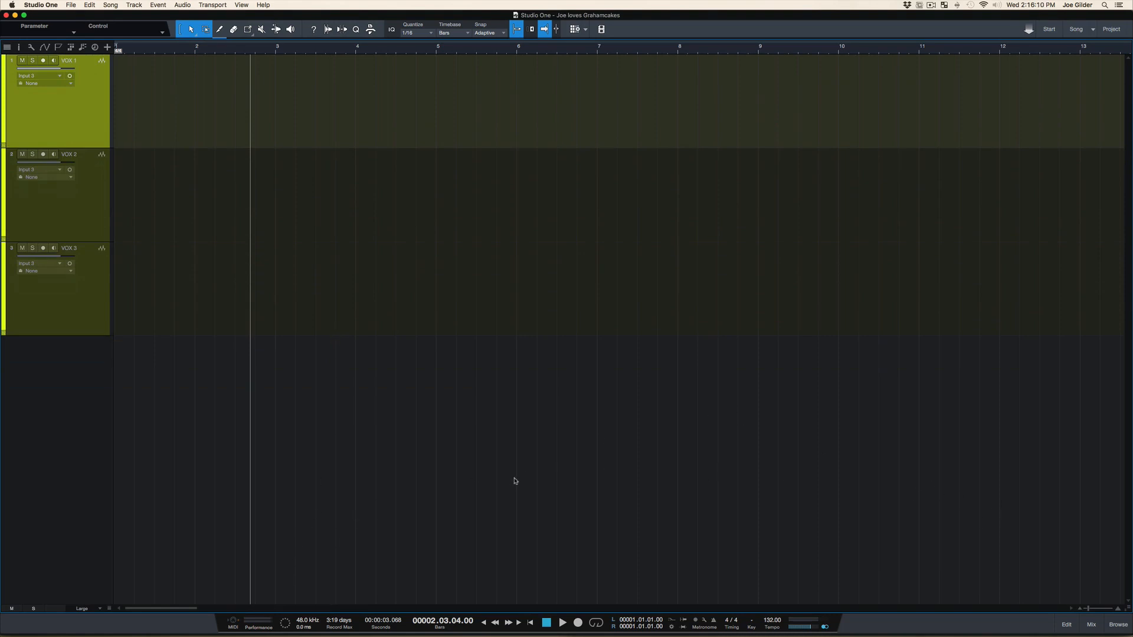
Select the VOX tracks in turn, finishing on VOX 1, and show the mix console below the arrangement
{"action": "left_click", "coordinate": [106, 201]}
{"action": "left_click", "coordinate": [98, 271]}
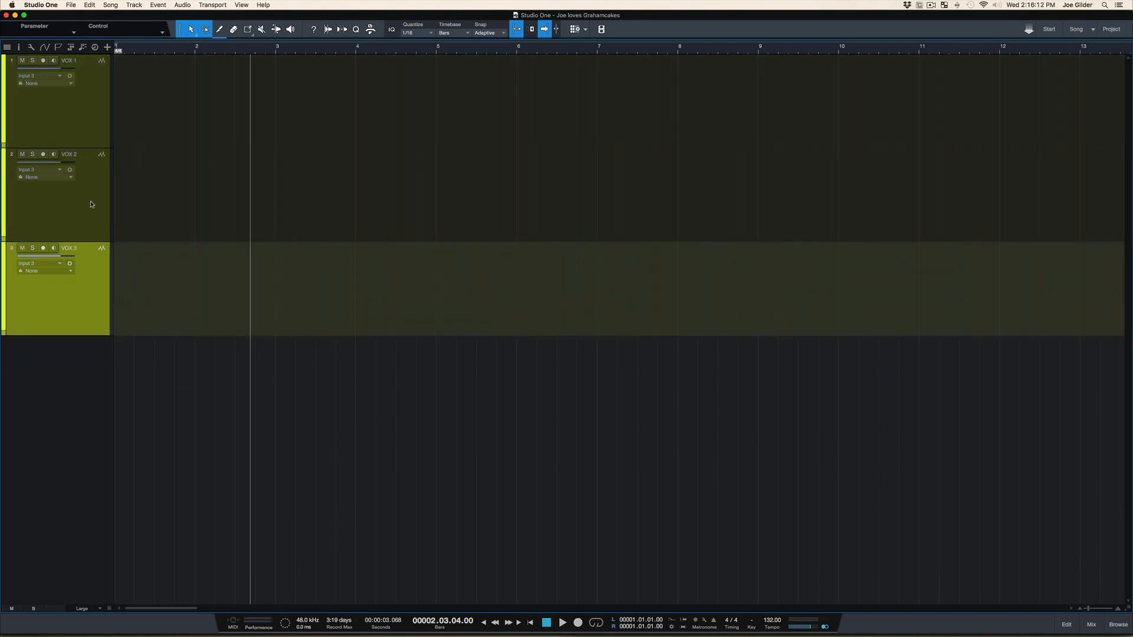
{"action": "left_click", "coordinate": [90, 204]}
{"action": "left_click", "coordinate": [89, 145]}
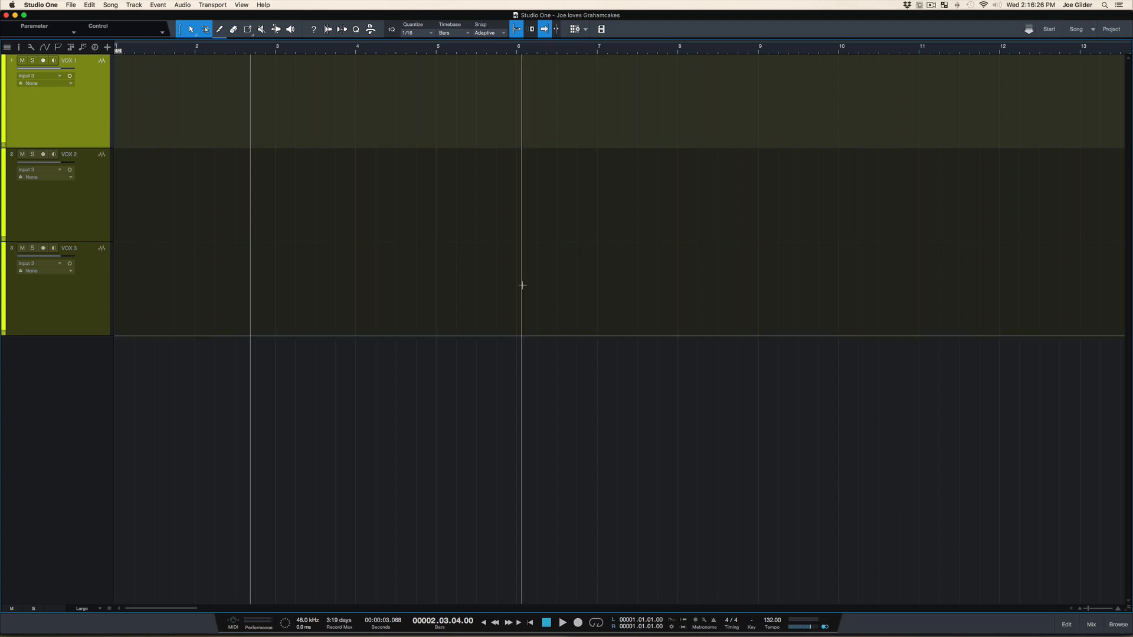
{"action": "key", "text": "F3"}
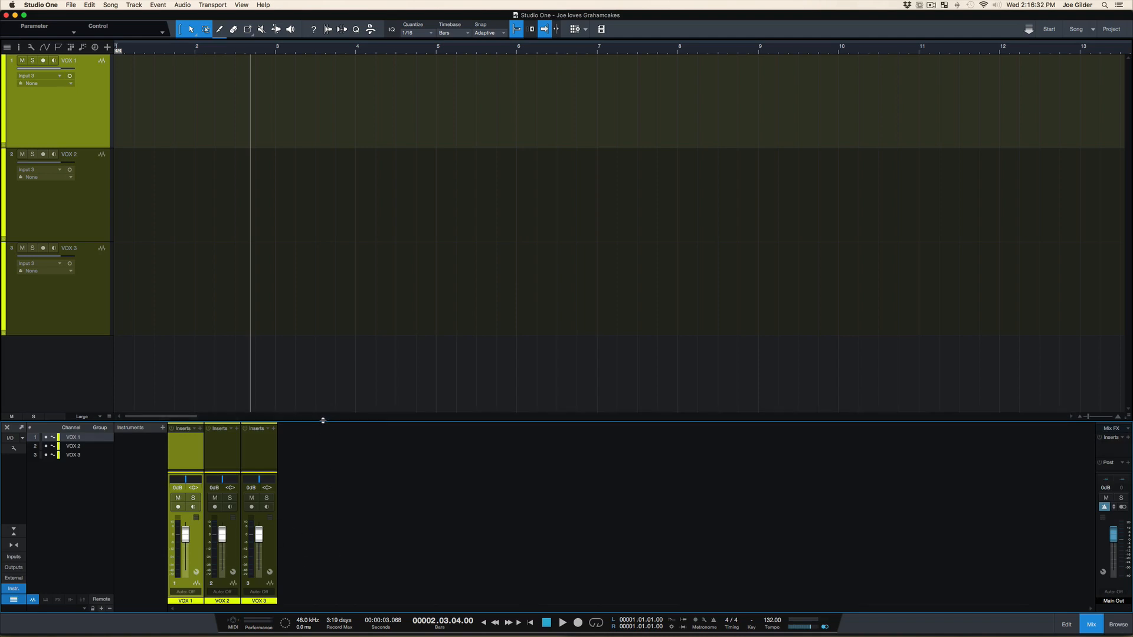
Enlarge the mix console to most of the window height and expand its channel strips to reveal the input/output routing and Sends sections
{"action": "left_click_drag", "start_coordinate": [322, 421], "coordinate": [380, 159]}
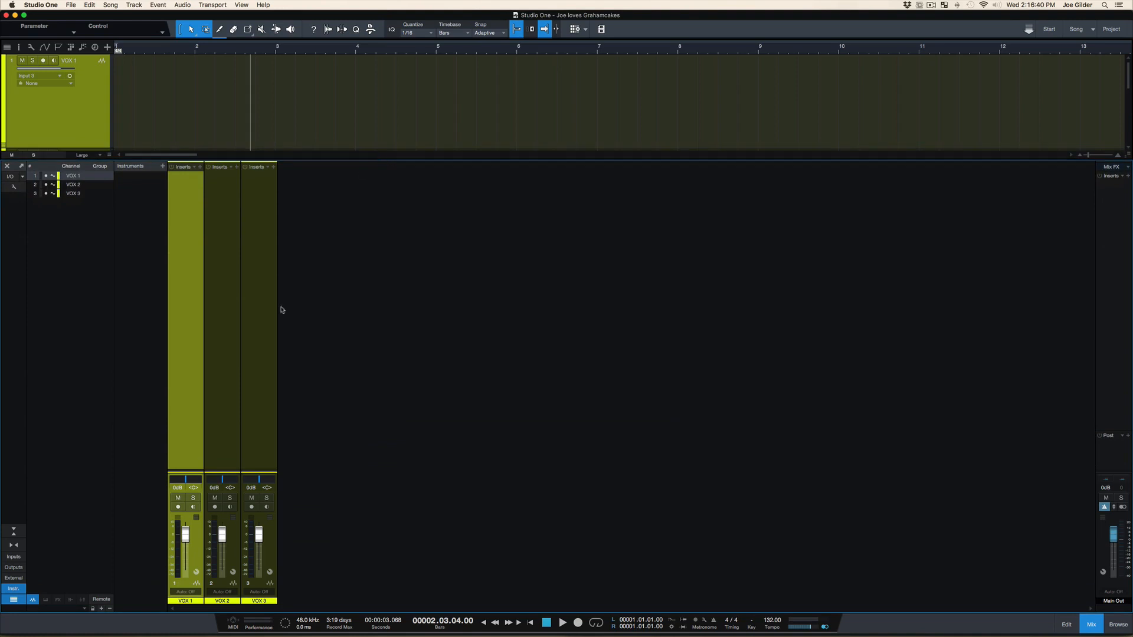
{"action": "left_click_drag", "start_coordinate": [223, 401], "coordinate": [225, 543]}
{"action": "mouse_move", "coordinate": [244, 471]}
{"action": "left_mouse_down"}
{"action": "mouse_move", "coordinate": [245, 329]}
{"action": "mouse_move", "coordinate": [243, 476]}
{"action": "mouse_move", "coordinate": [230, 506]}
{"action": "mouse_move", "coordinate": [227, 100]}
{"action": "mouse_move", "coordinate": [240, 470]}
{"action": "mouse_move", "coordinate": [239, 460]}
{"action": "left_mouse_up"}
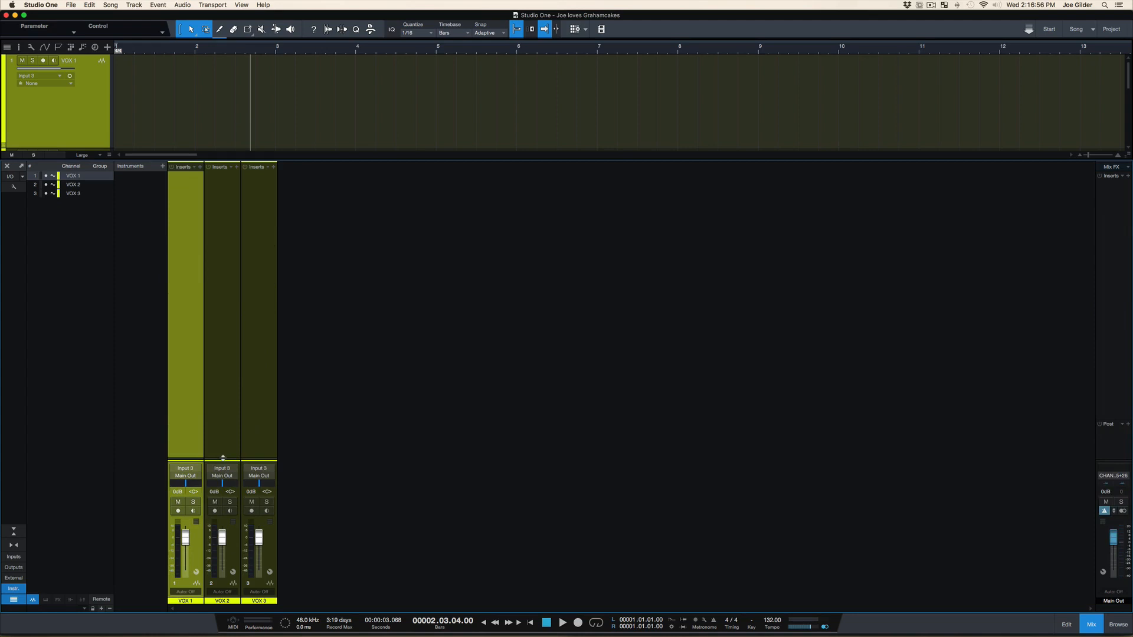
{"action": "left_click", "coordinate": [223, 446]}
{"action": "left_click_drag", "start_coordinate": [222, 457], "coordinate": [233, 343]}
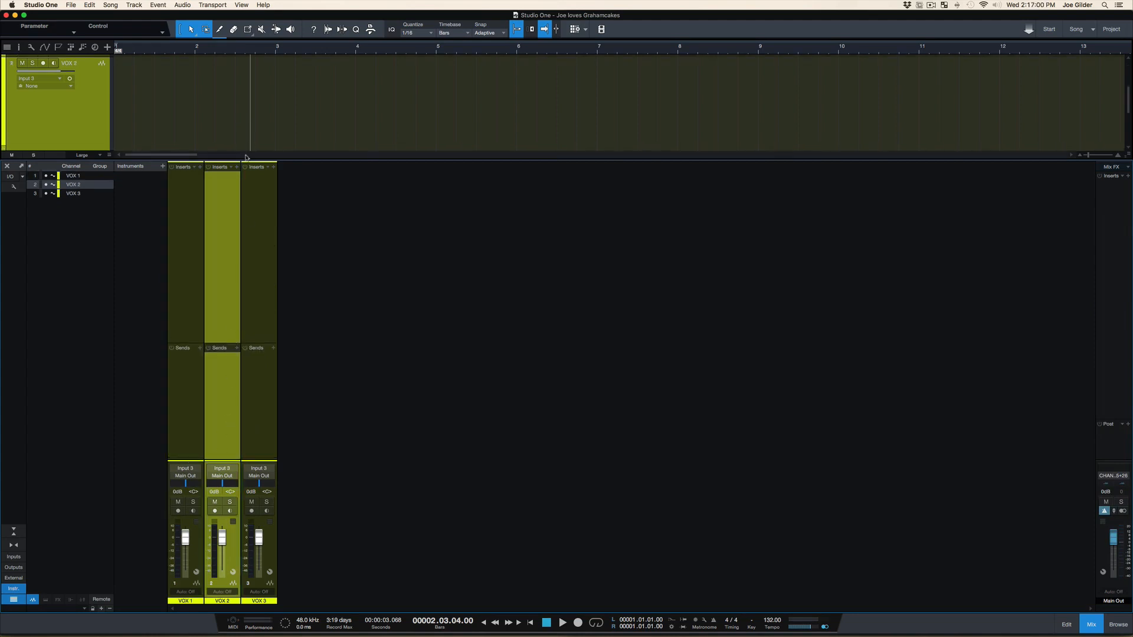
Reduce the console and its Sends section to about half the window height, and shrink the arrangement tracks to the Medium height
{"action": "left_click_drag", "start_coordinate": [244, 158], "coordinate": [241, 284]}
{"action": "left_click_drag", "start_coordinate": [219, 393], "coordinate": [219, 416]}
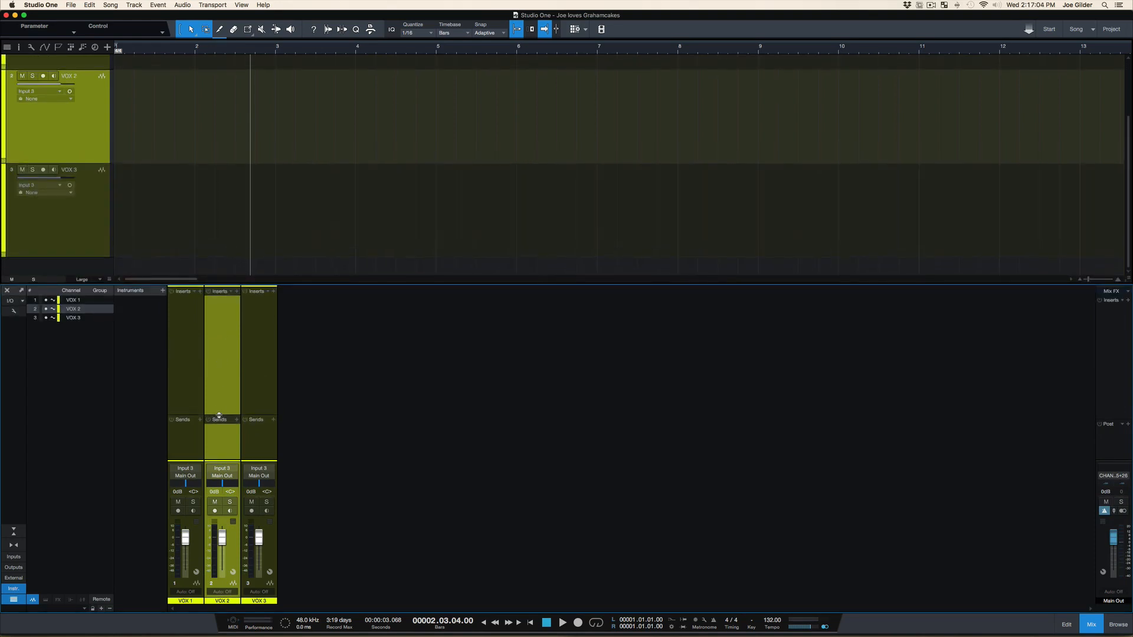
{"action": "left_click_drag", "start_coordinate": [220, 317], "coordinate": [220, 326]}
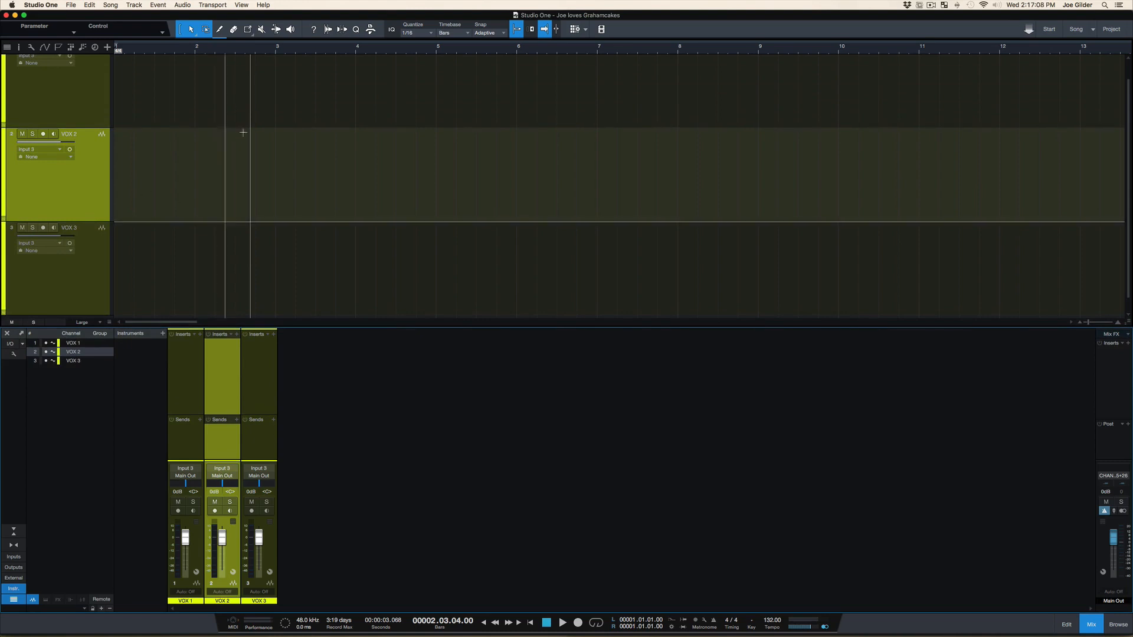
{"action": "scroll", "coordinate": [252, 153], "scroll_direction": "down", "scroll_amount": 2}
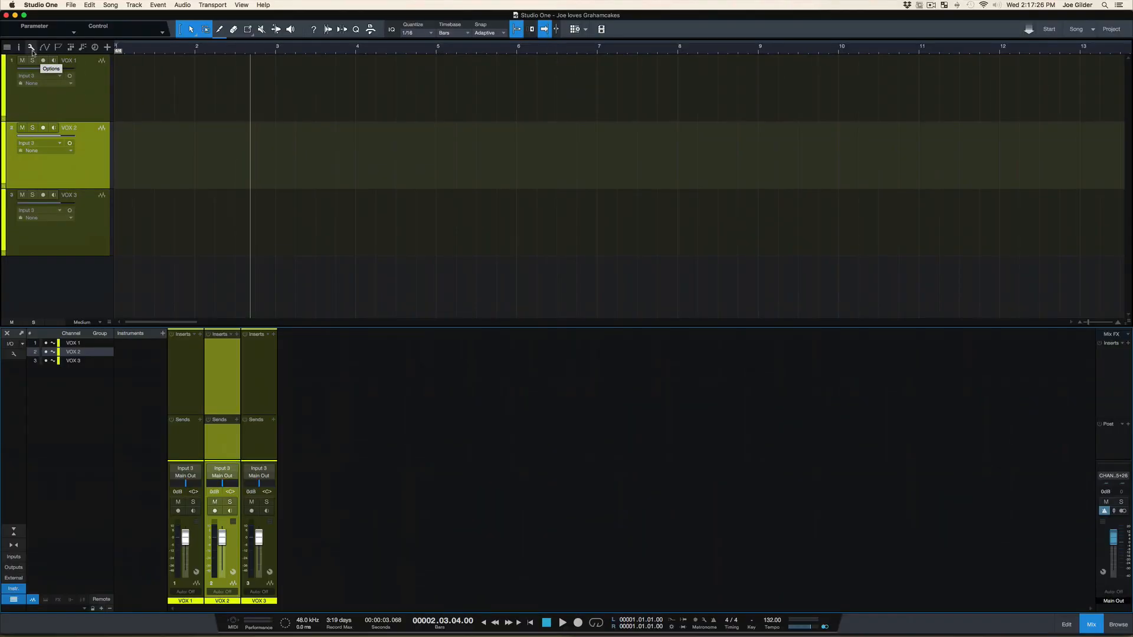
Turn Colorize track controls off and back on in the arrangement's track options
{"action": "left_click", "coordinate": [32, 46]}
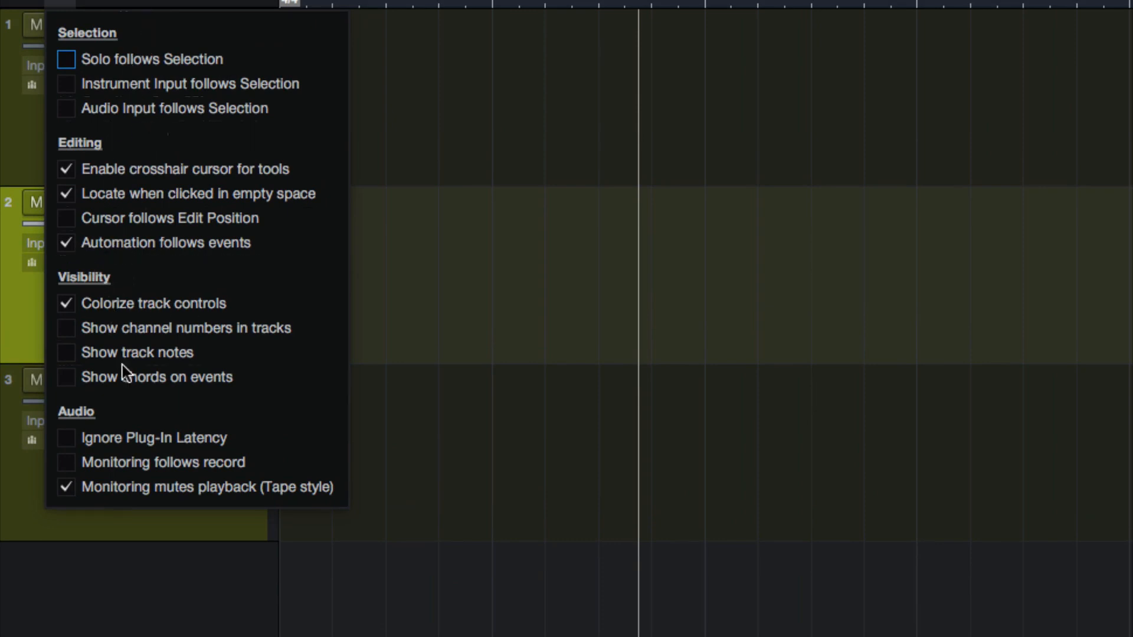
{"action": "left_click", "coordinate": [69, 306]}
{"action": "left_click", "coordinate": [69, 306]}
{"action": "left_click", "coordinate": [69, 305]}
{"action": "left_click", "coordinate": [69, 306]}
{"action": "left_click", "coordinate": [69, 306]}
{"action": "left_click", "coordinate": [69, 306]}
{"action": "left_click", "coordinate": [60, 3]}
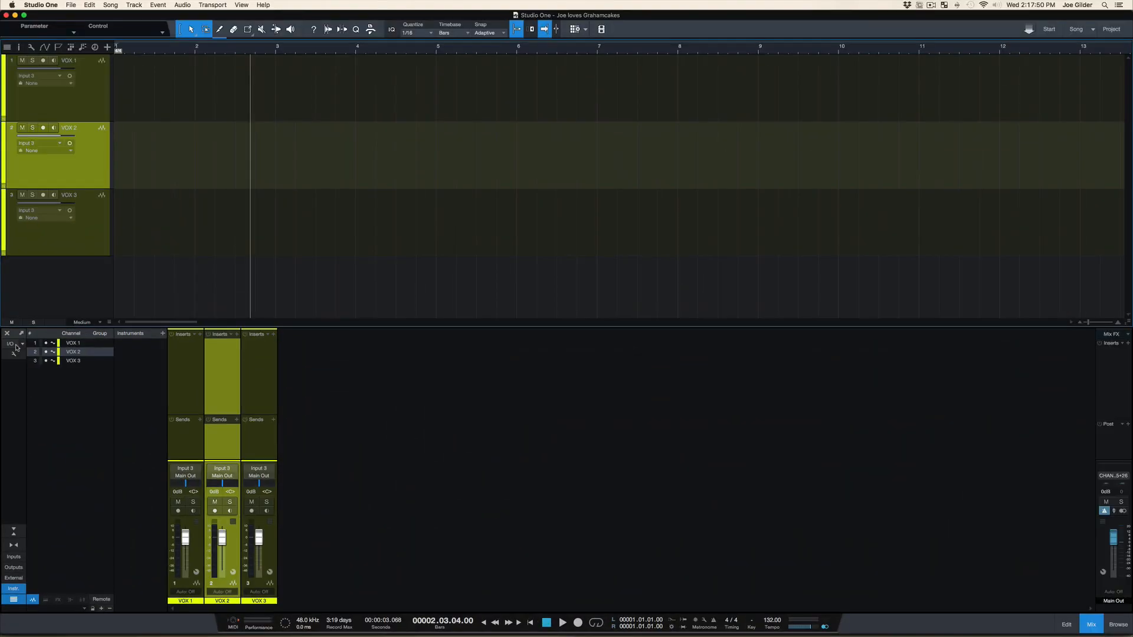
Show channel notes in the console, enter "CHANNEL NOTES" for VOX 1, and reselect the VOX 1 channel
{"action": "left_click", "coordinate": [14, 354]}
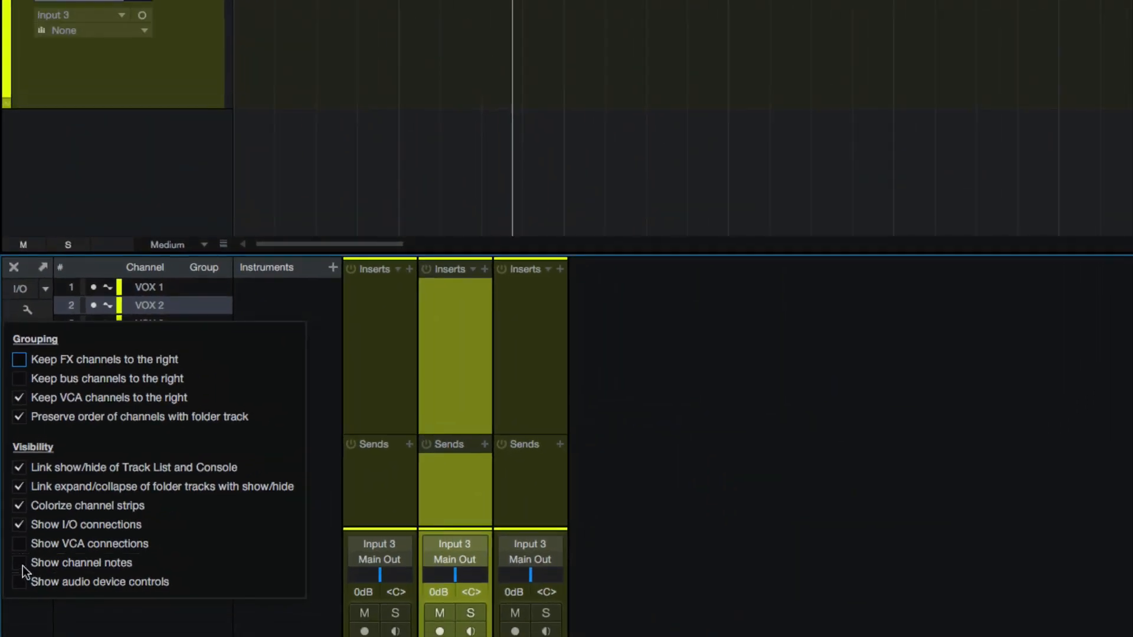
{"action": "left_click", "coordinate": [20, 563]}
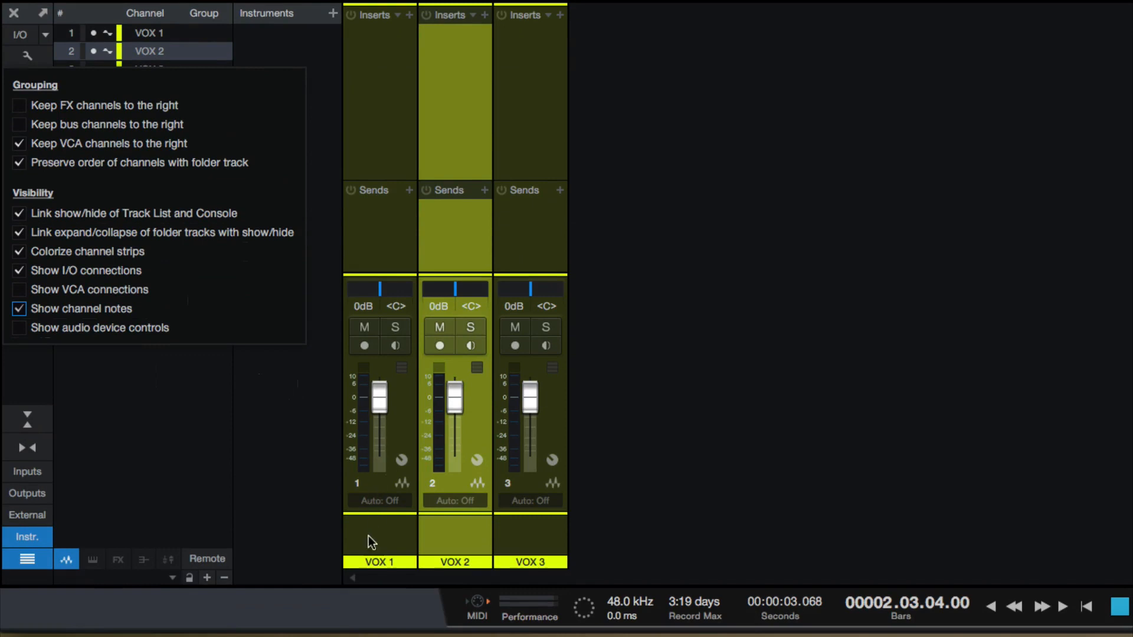
{"action": "left_click", "coordinate": [369, 537]}
{"action": "type", "text": "CHANNEL NOTES"}
{"action": "key", "text": "Return"}
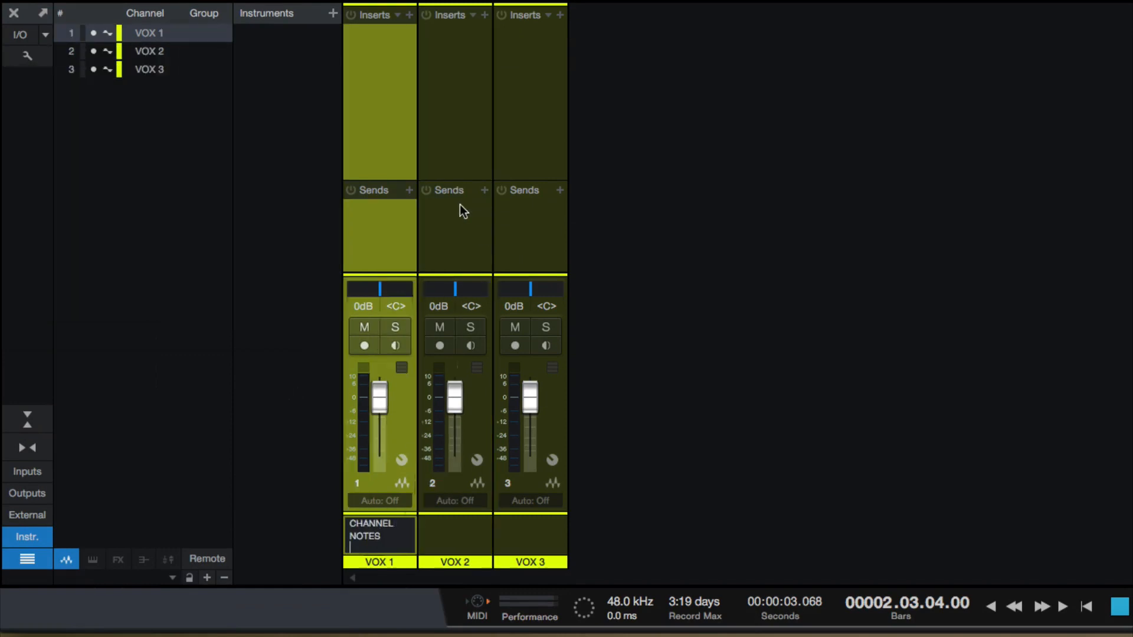
{"action": "left_click", "coordinate": [445, 221]}
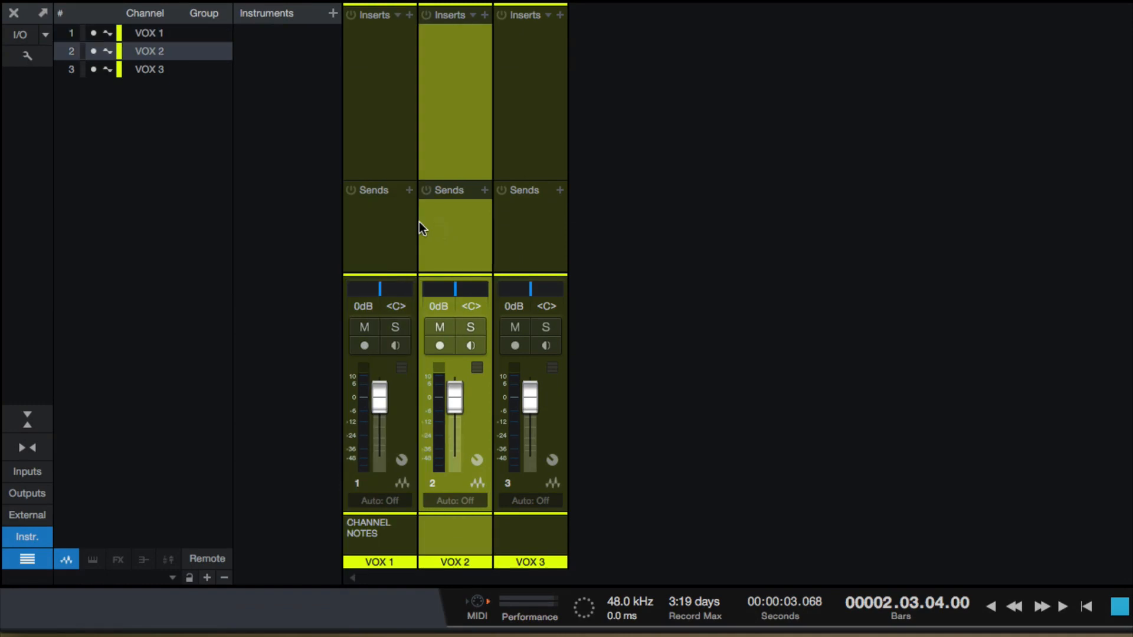
{"action": "left_click", "coordinate": [378, 233]}
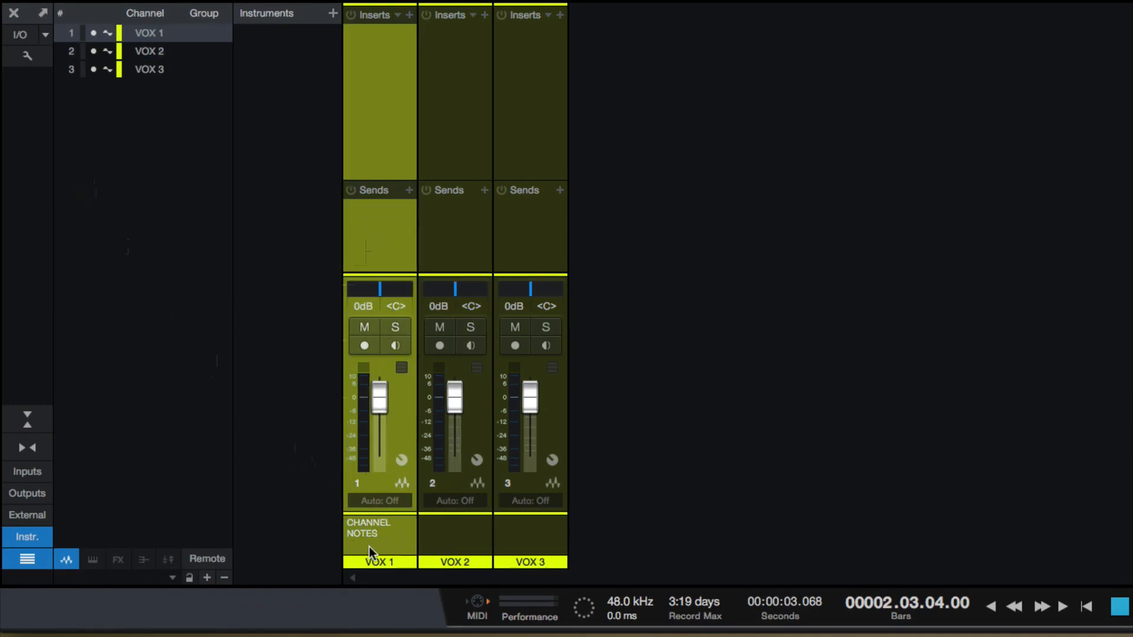
Hide the console's channel notes and slightly adjust the divider between the Sends and input/output routing
{"action": "left_click", "coordinate": [27, 57]}
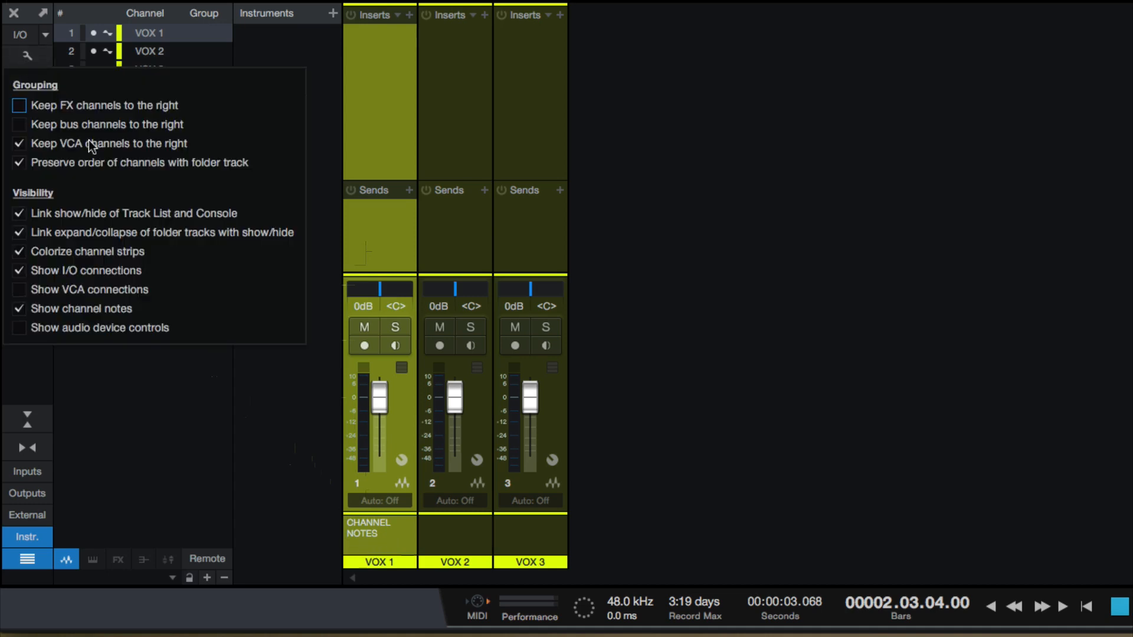
{"action": "left_click", "coordinate": [62, 312]}
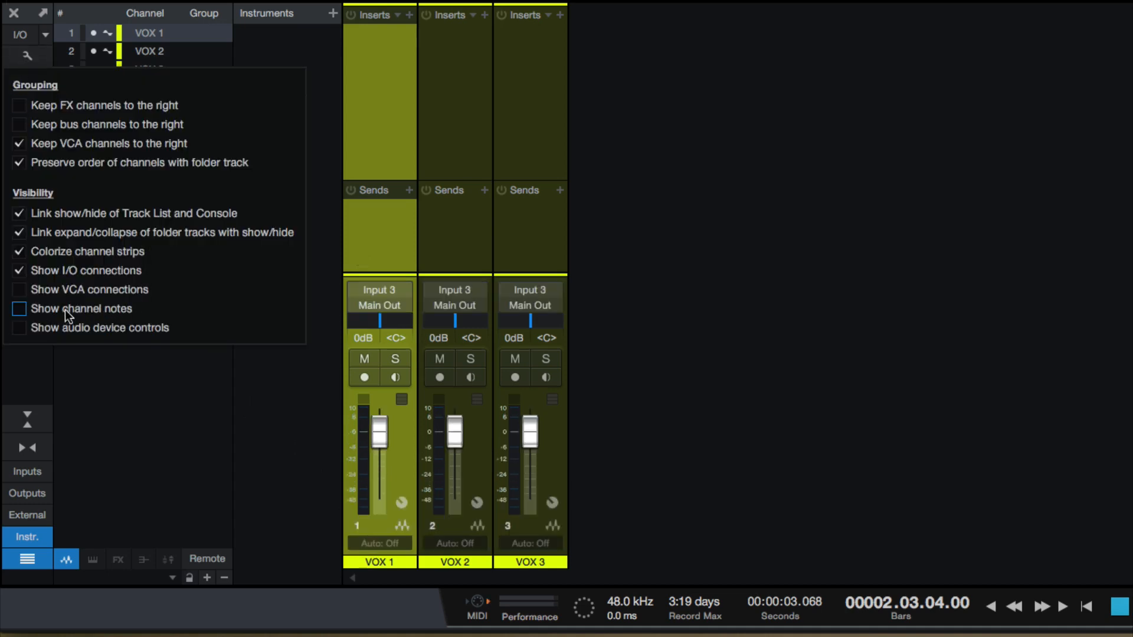
{"action": "left_click", "coordinate": [102, 275]}
{"action": "left_click", "coordinate": [101, 275]}
{"action": "left_click", "coordinate": [373, 293]}
{"action": "left_click", "coordinate": [373, 291]}
{"action": "left_click", "coordinate": [376, 291]}
{"action": "mouse_move", "coordinate": [374, 274]}
{"action": "left_mouse_down"}
{"action": "mouse_move", "coordinate": [373, 307]}
{"action": "mouse_move", "coordinate": [383, 284]}
{"action": "left_mouse_up"}
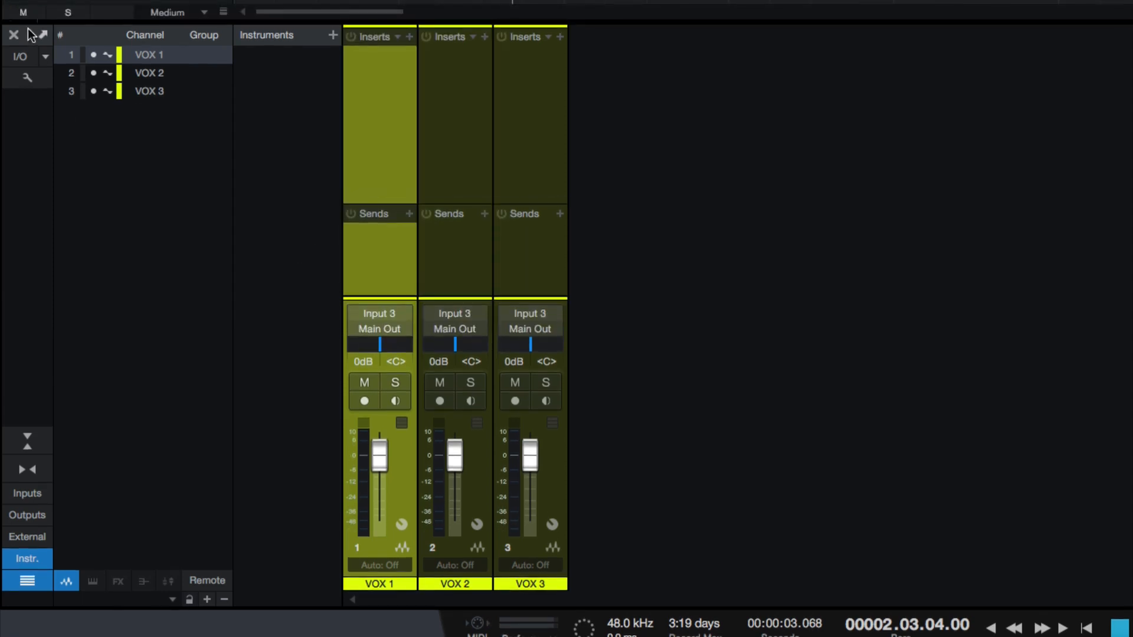
Toggle Show I/O connections in the console options, leave it enabled, and close the options
{"action": "left_click", "coordinate": [27, 55]}
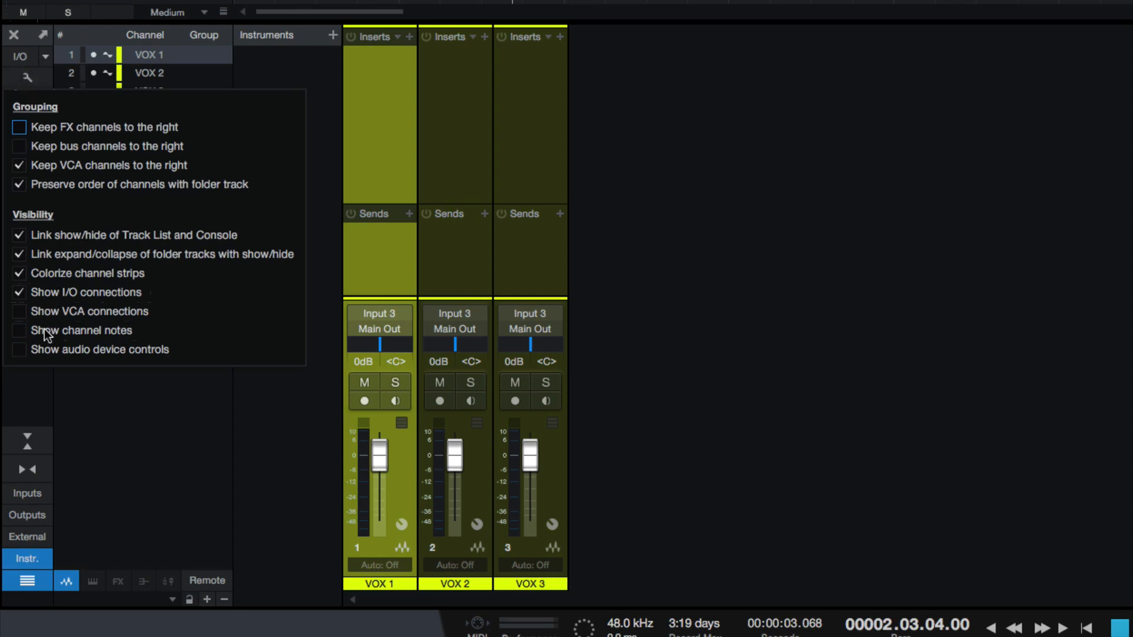
{"action": "left_click", "coordinate": [22, 290]}
{"action": "left_click", "coordinate": [22, 289]}
{"action": "left_click", "coordinate": [22, 289]}
{"action": "left_click", "coordinate": [19, 292]}
{"action": "left_click", "coordinate": [25, 77]}
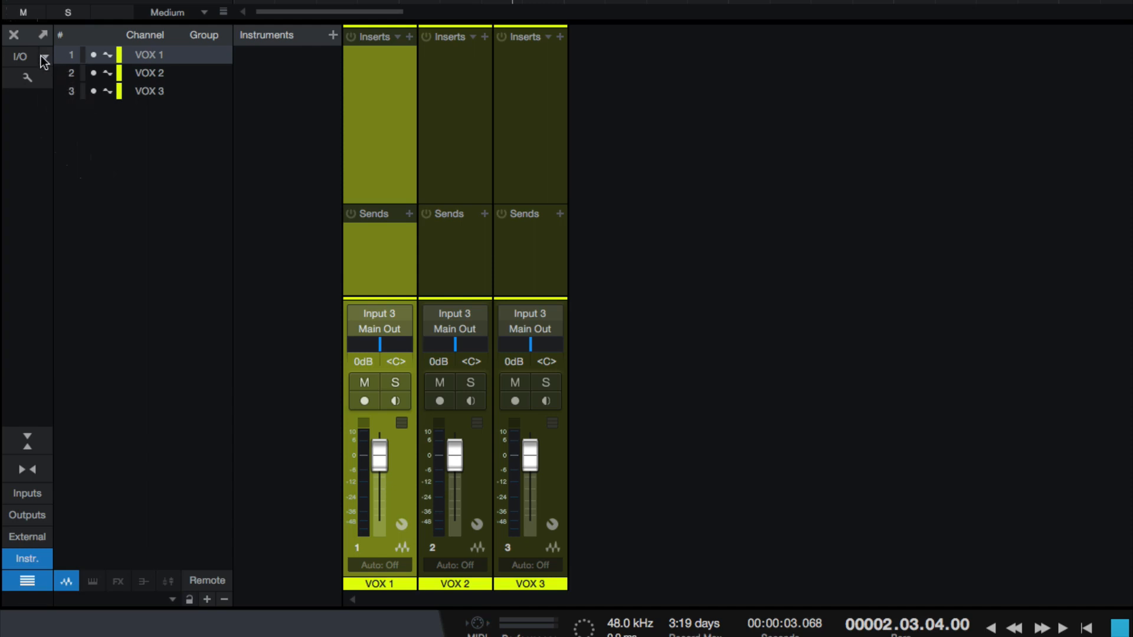
{"action": "left_click", "coordinate": [26, 76]}
{"action": "left_click", "coordinate": [26, 75]}
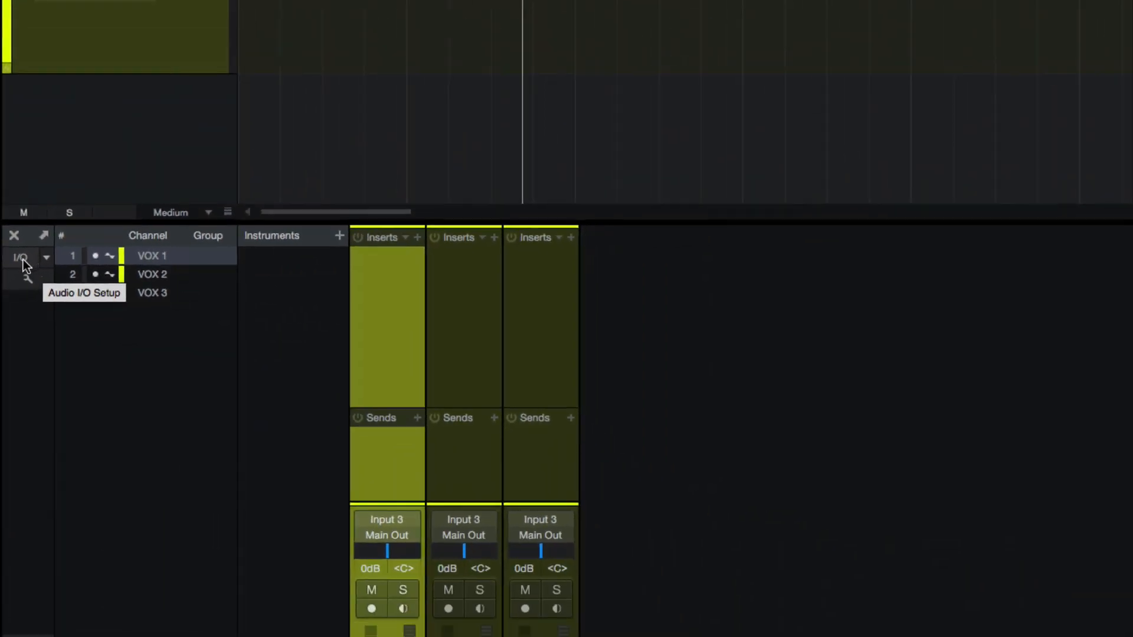
View the song's Audio I/O Setup and cancel it, then reach Song Setup from the program preferences and view its General settings
{"action": "left_click", "coordinate": [23, 260]}
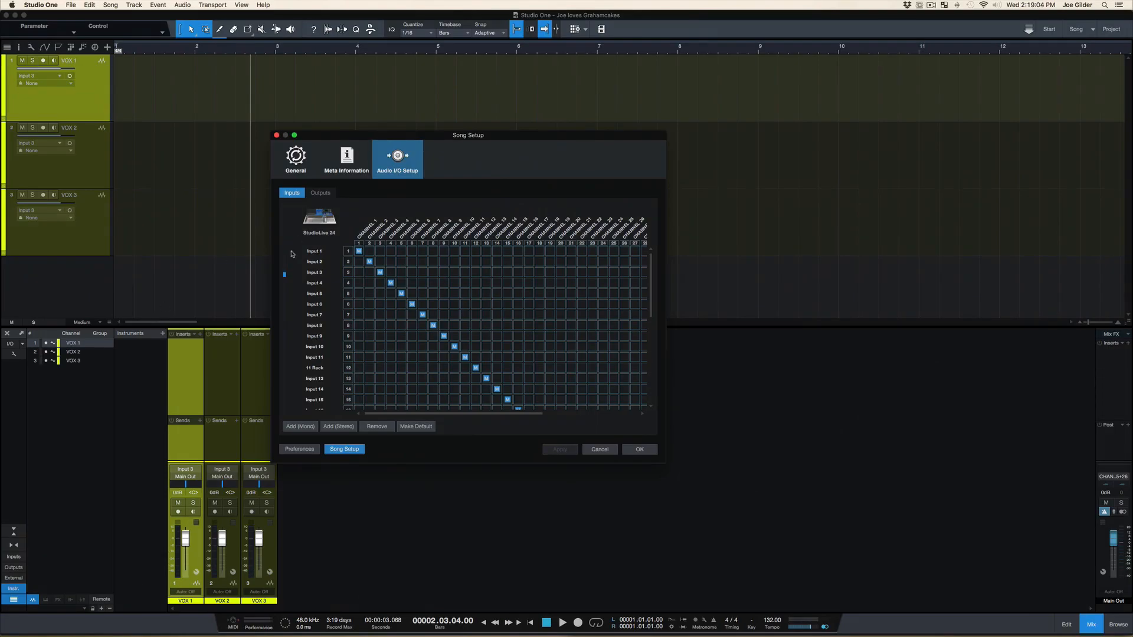
{"action": "left_click", "coordinate": [597, 452]}
{"action": "left_click", "coordinate": [40, 5]}
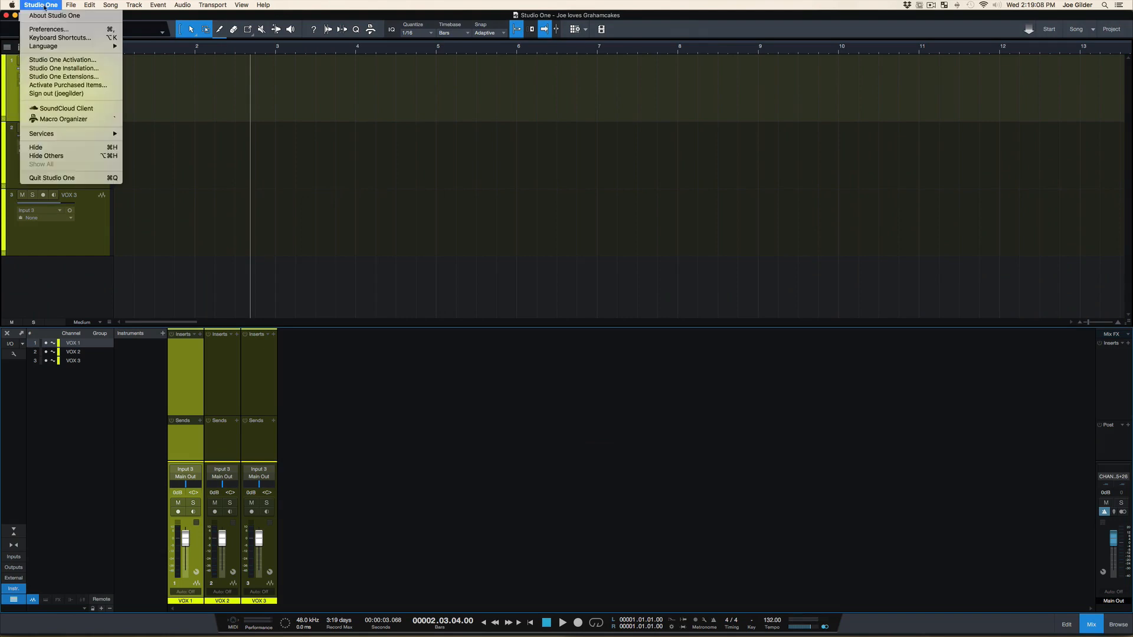
{"action": "left_click", "coordinate": [48, 29]}
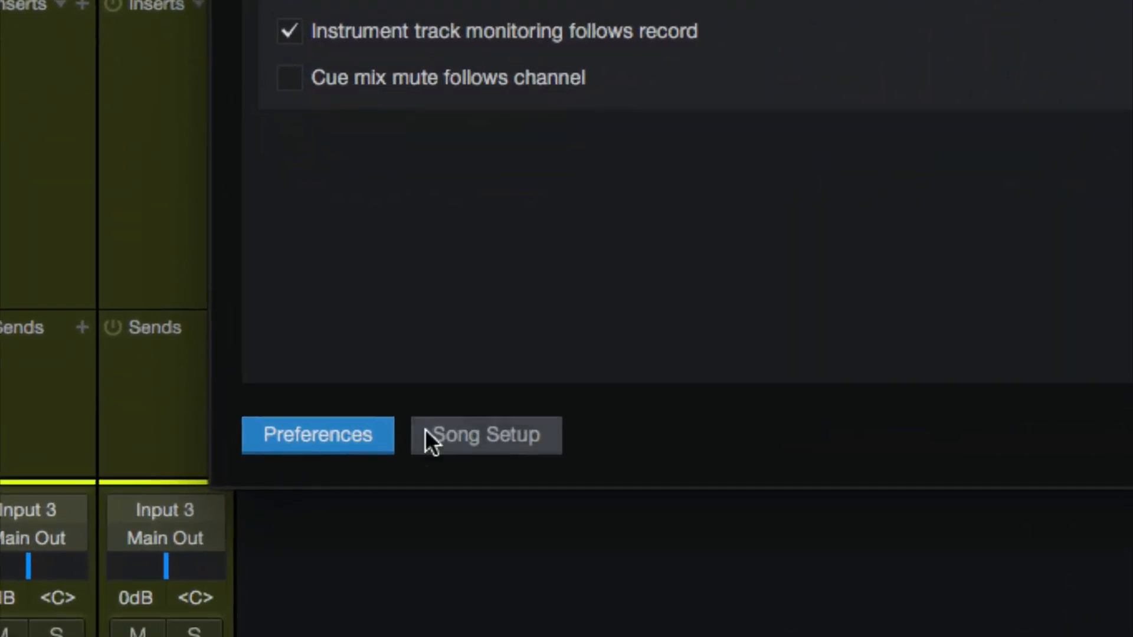
{"action": "left_click", "coordinate": [493, 442]}
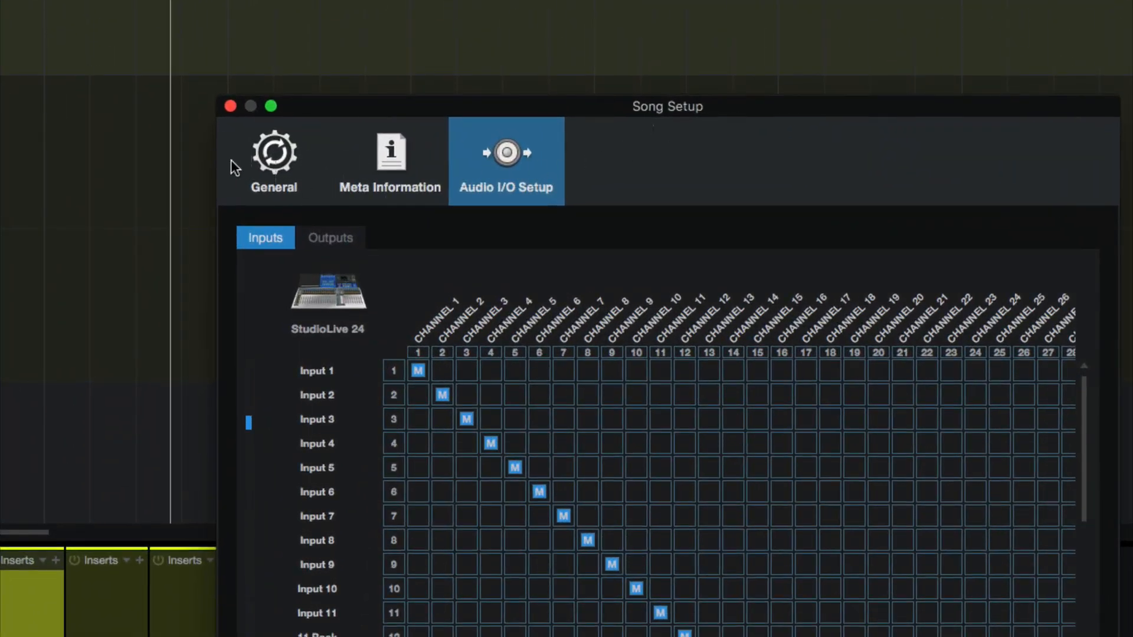
{"action": "left_click", "coordinate": [235, 167]}
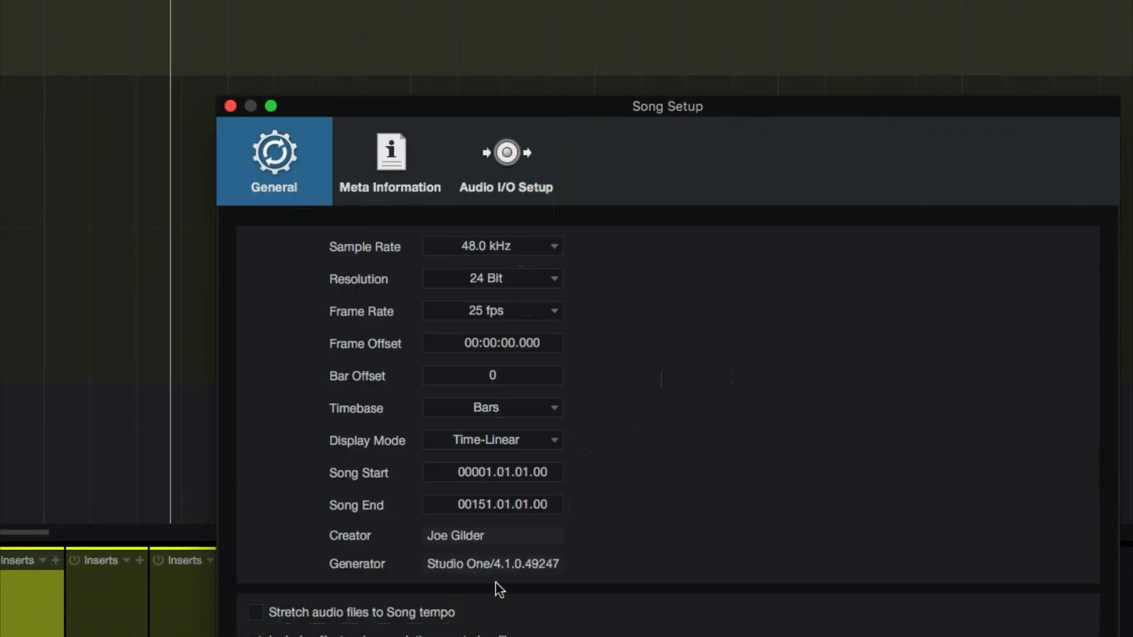
Fill in the artist's full name and the title "I love Joe" in the song's Meta Information
{"action": "left_click", "coordinate": [394, 189]}
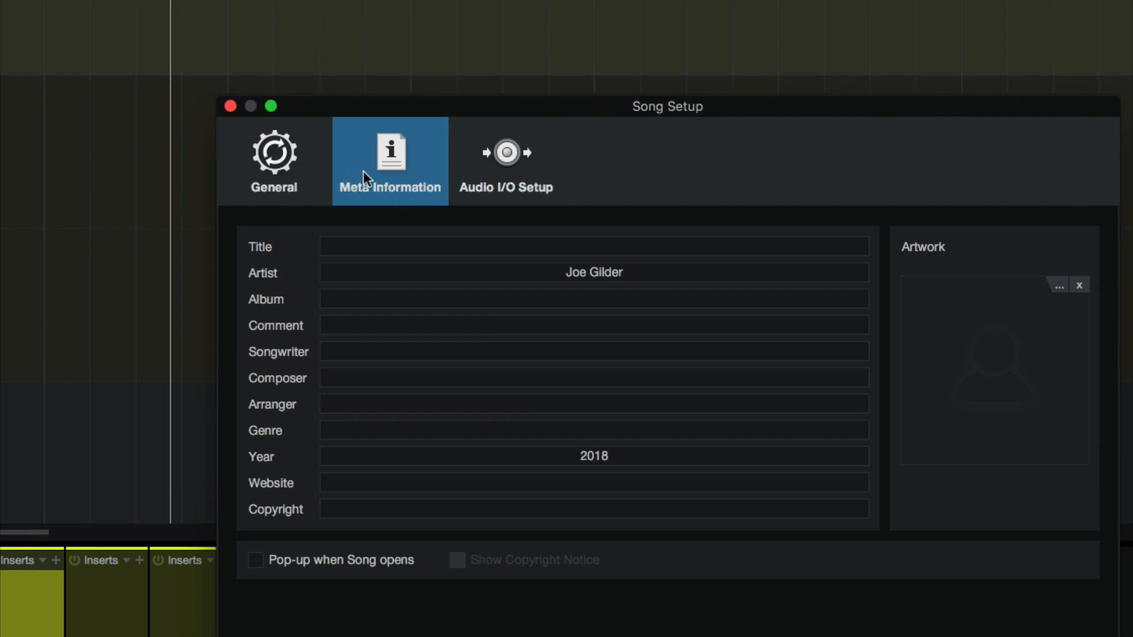
{"action": "left_click", "coordinate": [539, 254]}
{"action": "left_click", "coordinate": [552, 267]}
{"action": "type", "text": "Graham Cochrant"}
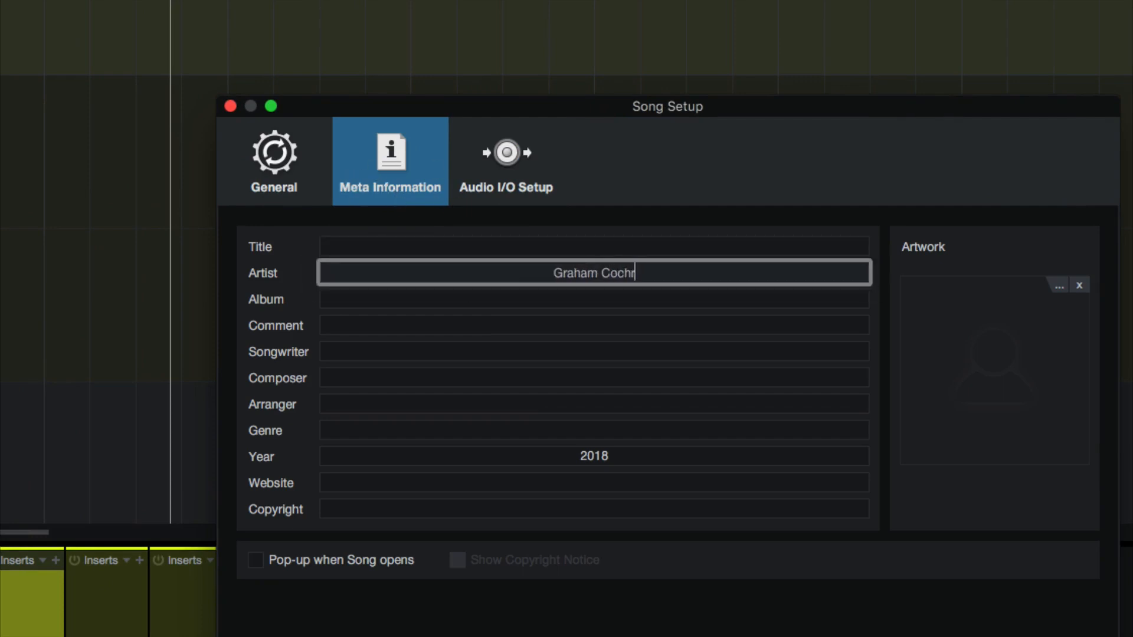
{"action": "key", "text": "BackSpace"}
{"action": "type", "text": "e"}
{"action": "key", "text": "Tab"}
{"action": "key", "text": "shift+Tab"}
{"action": "key", "text": "shift+Tab"}
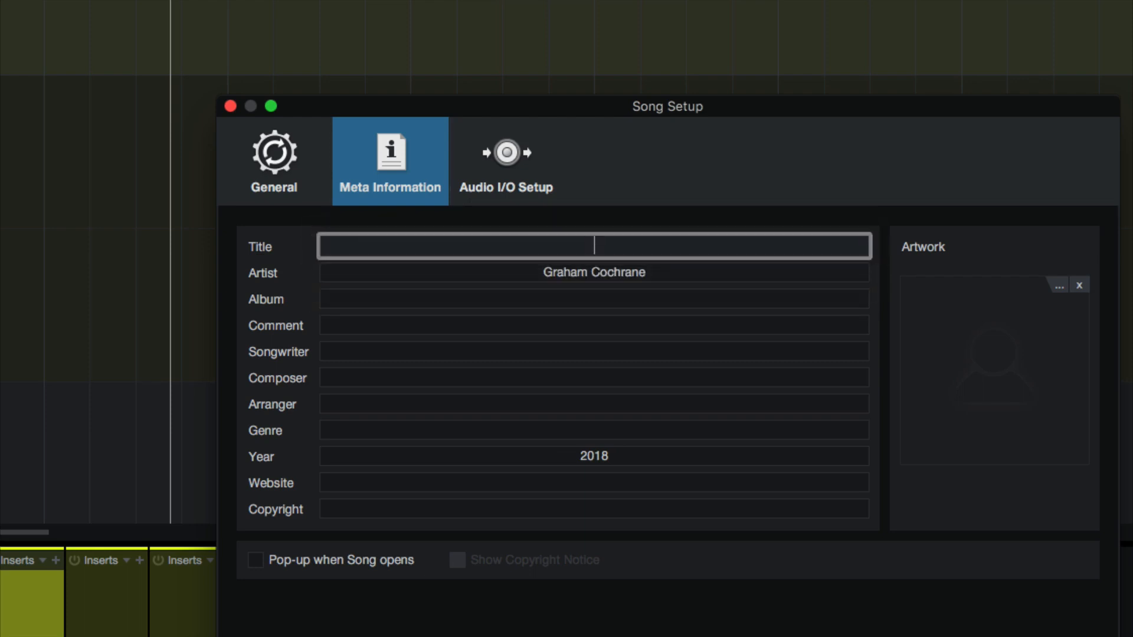
{"action": "type", "text": "I love Joe"}
{"action": "key", "text": "Tab"}
{"action": "key", "text": "Tab"}
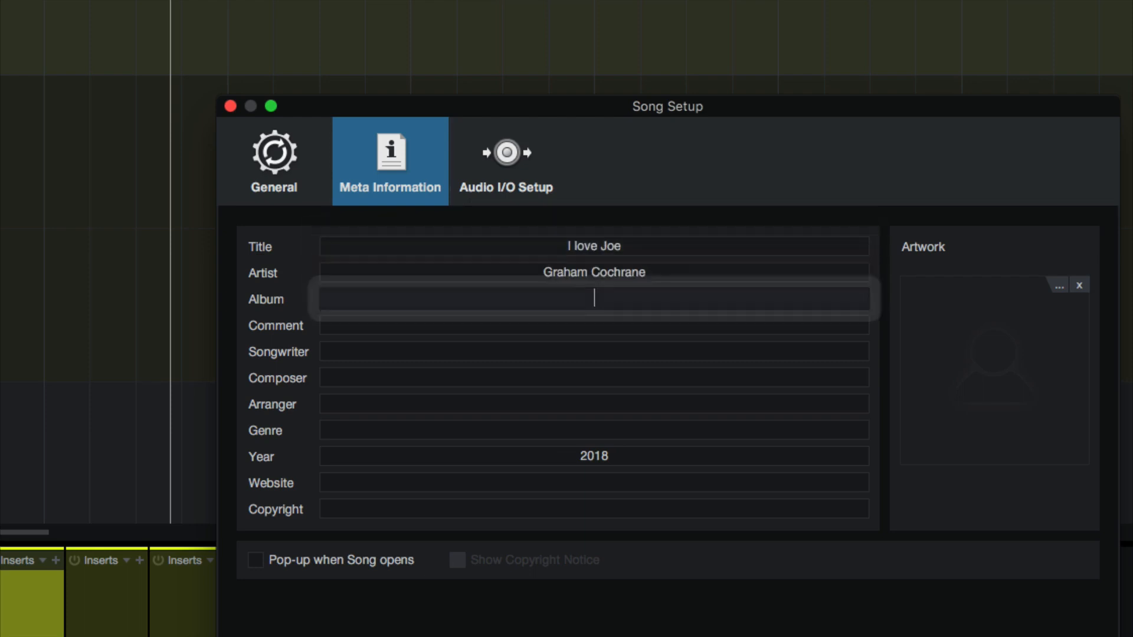
Enter "I lvoe Joe Vol 2" as the album, apply the meta information changes, and switch to Audio I/O Setup
{"action": "type", "text": "I lvoe Joe Part 2"}
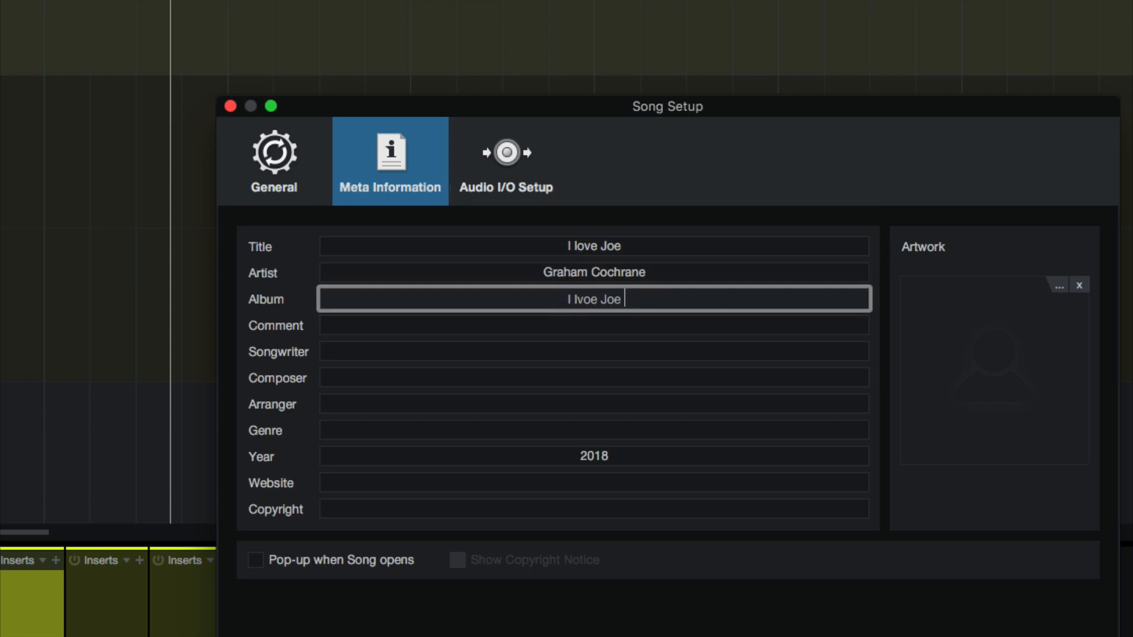
{"action": "key", "text": "BackSpace"}
{"action": "key", "text": "BackSpace"}
{"action": "key", "text": "BackSpace"}
{"action": "key", "text": "BackSpace"}
{"action": "key", "text": "BackSpace"}
{"action": "key", "text": "BackSpace"}
{"action": "type", "text": "Vol 2"}
{"action": "double_click", "coordinate": [571, 299]}
{"action": "left_click", "coordinate": [592, 322]}
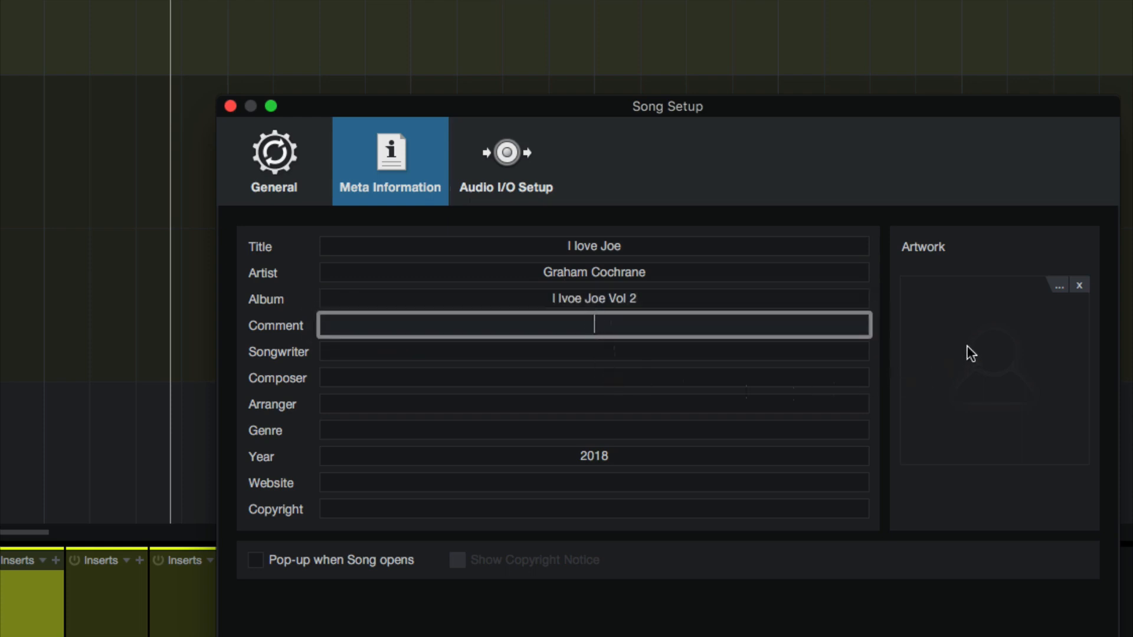
{"action": "left_click", "coordinate": [505, 404]}
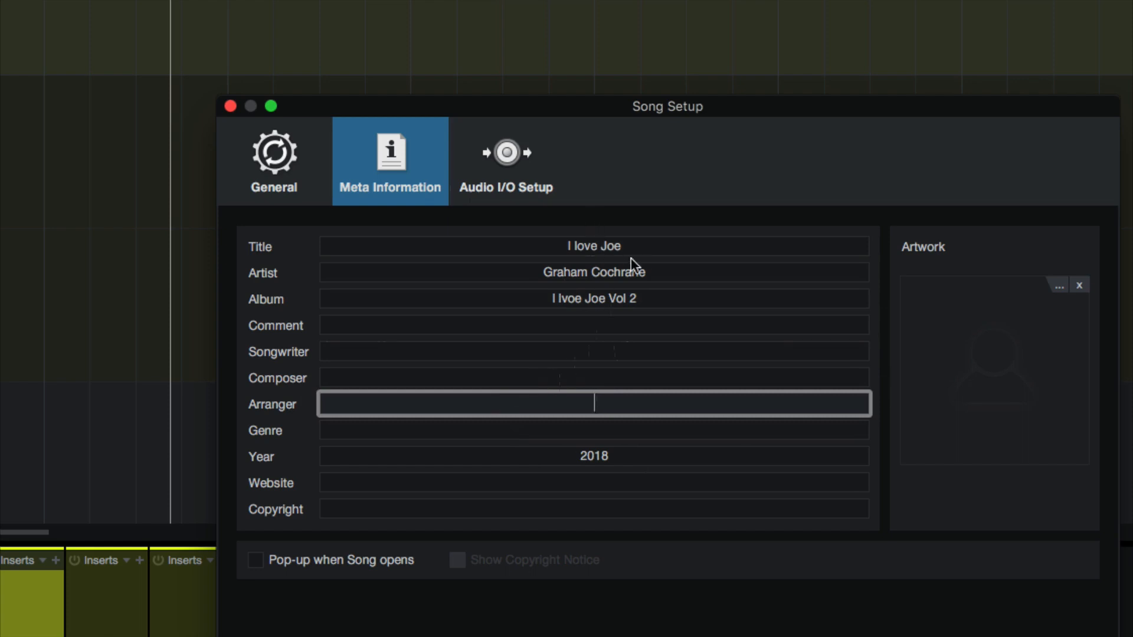
{"action": "left_click", "coordinate": [532, 165]}
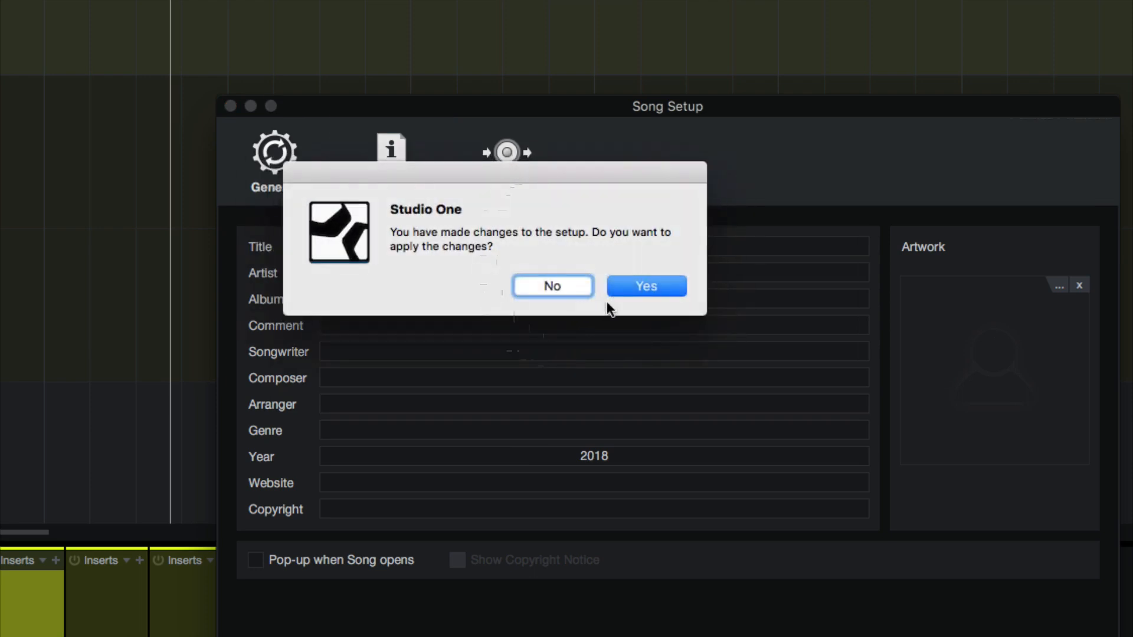
{"action": "left_click", "coordinate": [645, 287]}
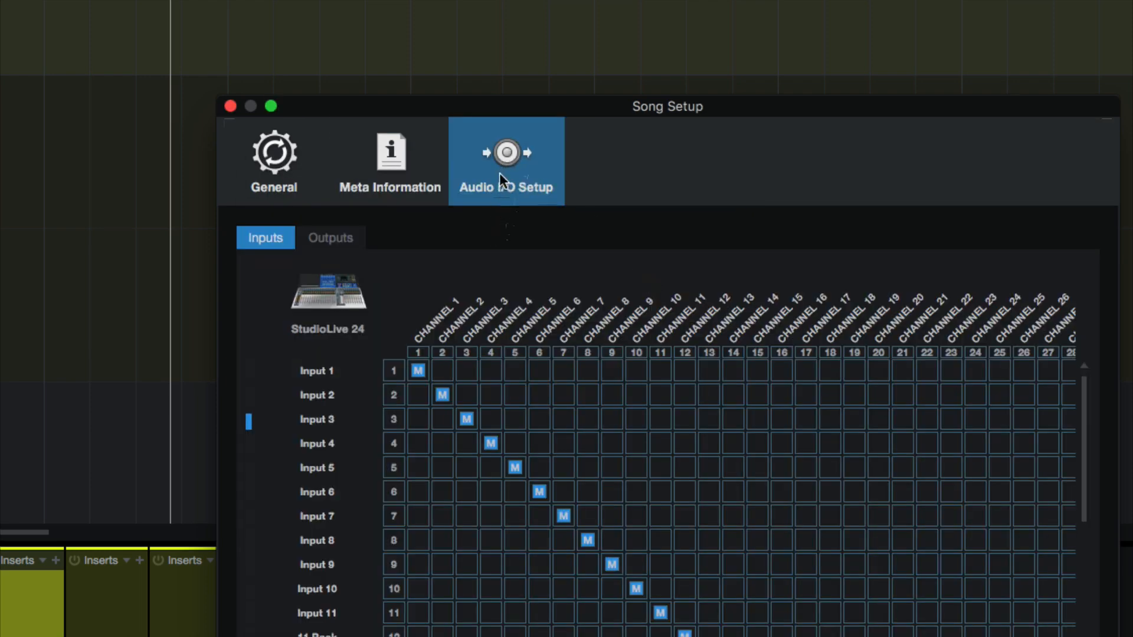
Enlarge the Song Setup window to fit all hardware channels, view the Outputs routing, and return to Inputs
{"action": "left_click_drag", "start_coordinate": [577, 114], "coordinate": [552, 101]}
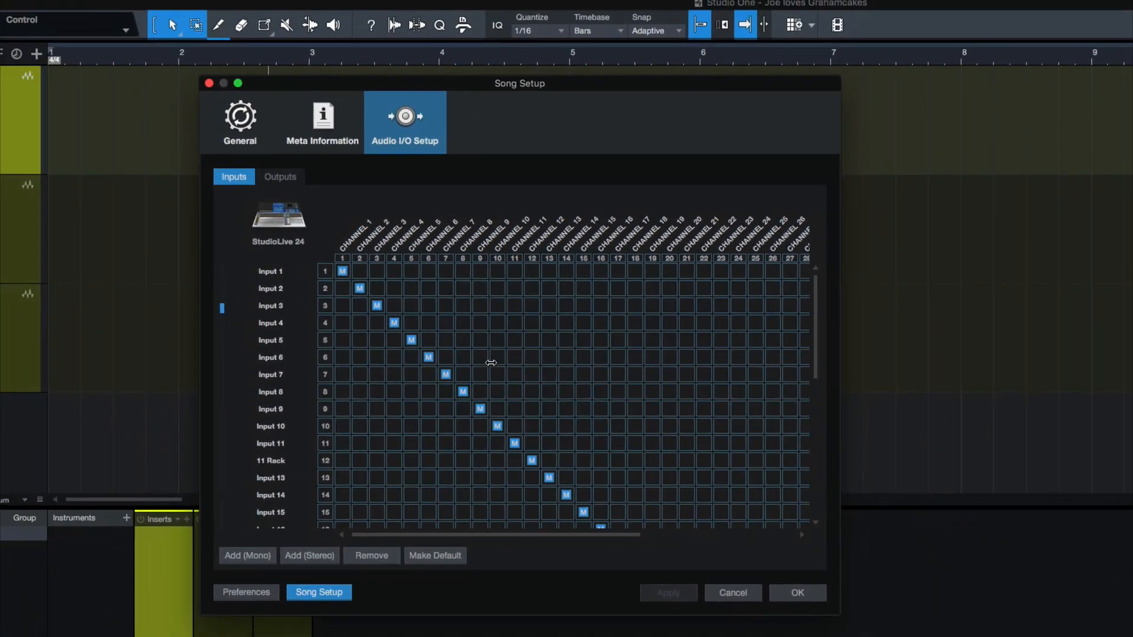
{"action": "scroll", "coordinate": [492, 362], "scroll_direction": "down", "scroll_amount": 8}
{"action": "scroll", "coordinate": [498, 390], "scroll_direction": "up", "scroll_amount": 8}
{"action": "scroll", "coordinate": [549, 366], "scroll_direction": "right", "scroll_amount": 10}
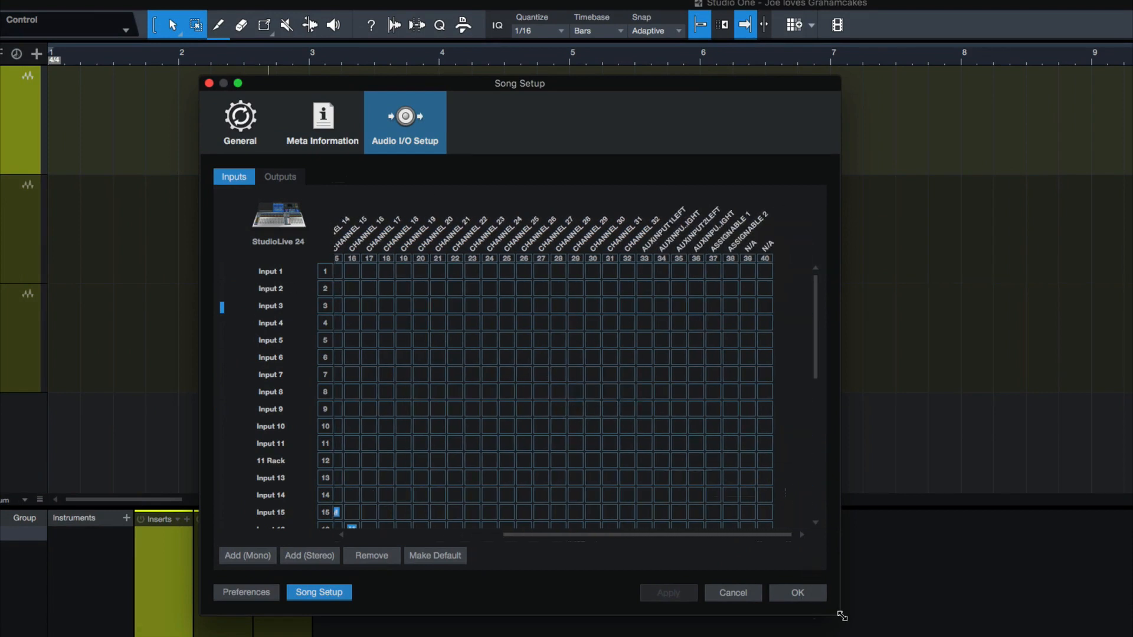
{"action": "left_click_drag", "start_coordinate": [842, 616], "coordinate": [1050, 635]}
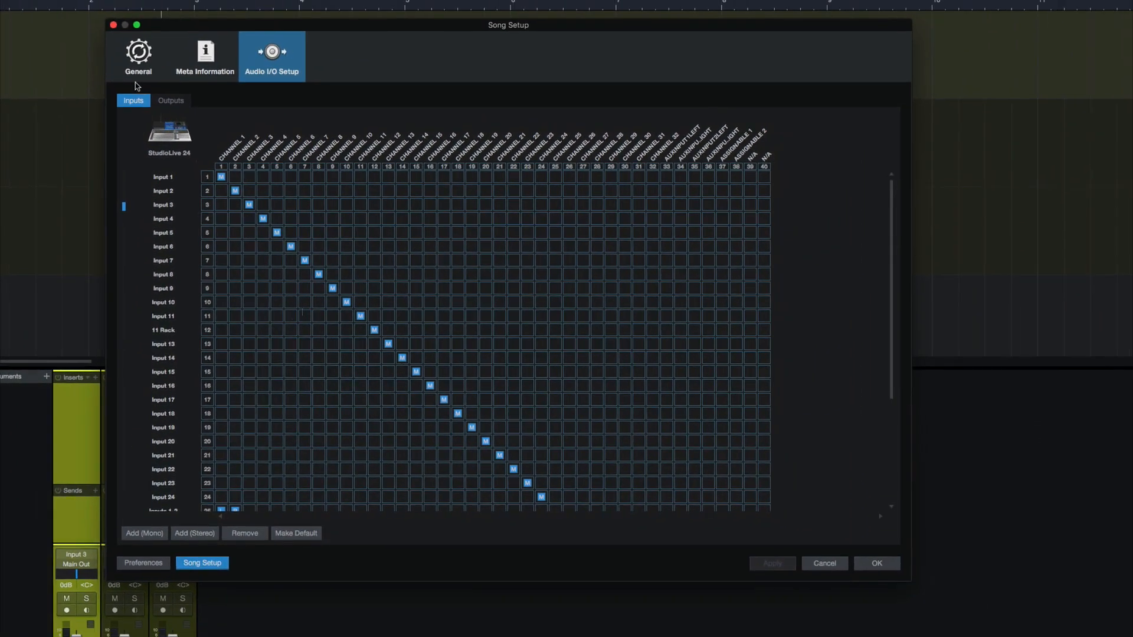
{"action": "left_click", "coordinate": [172, 101]}
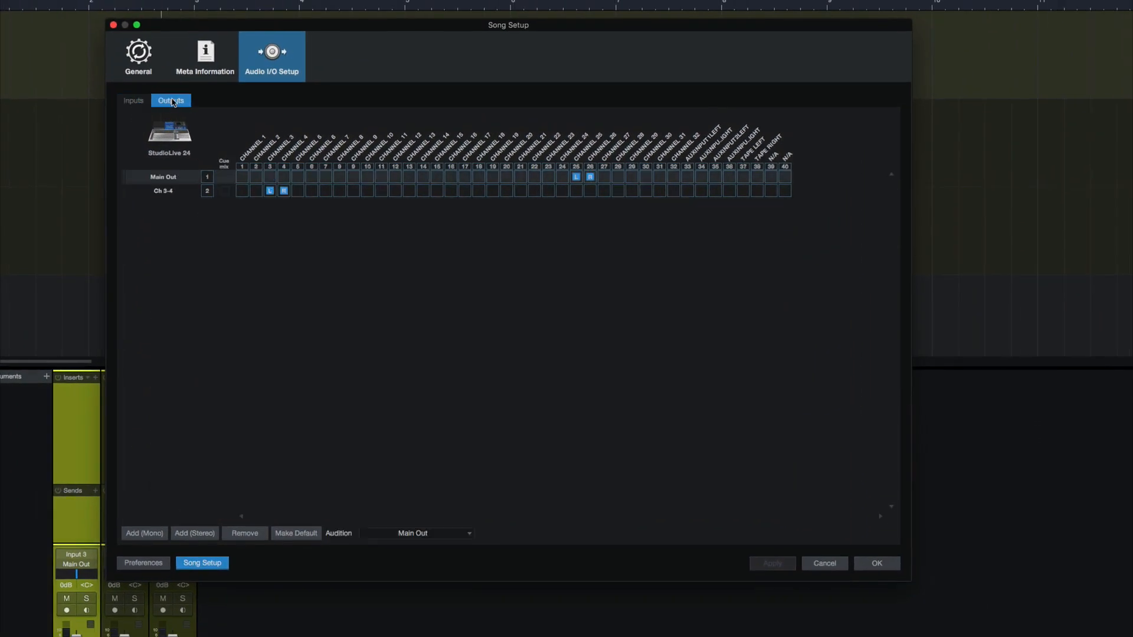
{"action": "left_click", "coordinate": [139, 103]}
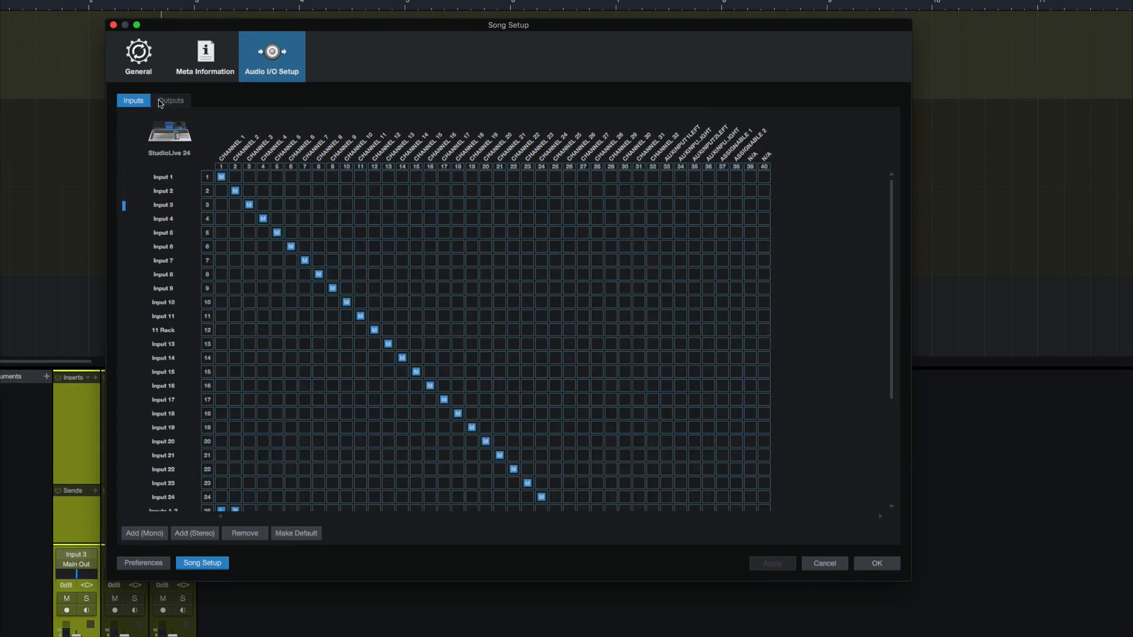
Try to remove all input channels, from Input 1 through Inputs 23-24, and decline the removal
{"action": "scroll", "coordinate": [138, 257], "scroll_direction": "down", "scroll_amount": 5}
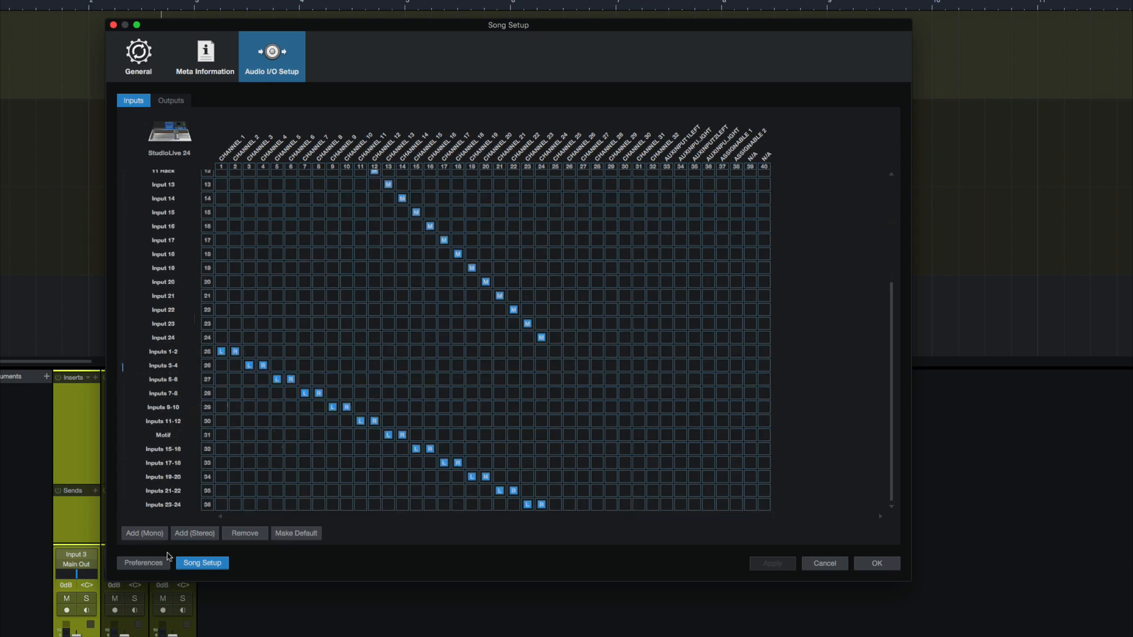
{"action": "left_click", "coordinate": [171, 505]}
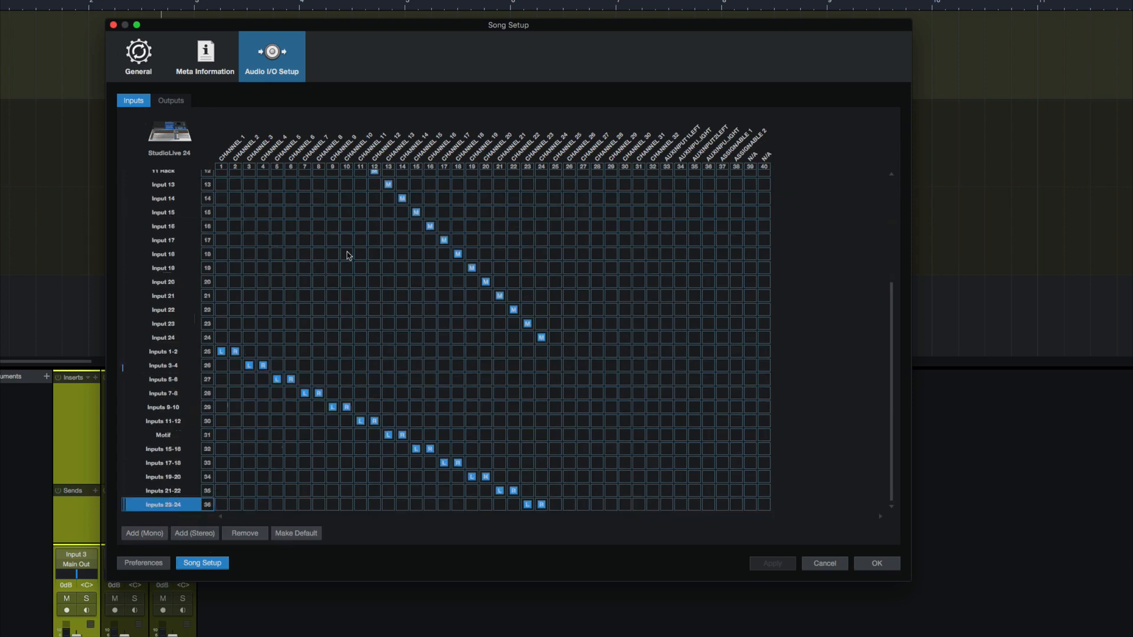
{"action": "scroll", "coordinate": [349, 255], "scroll_direction": "up", "scroll_amount": 5}
{"action": "left_click", "coordinate": [177, 177], "text": "shift"}
{"action": "left_click", "coordinate": [257, 534]}
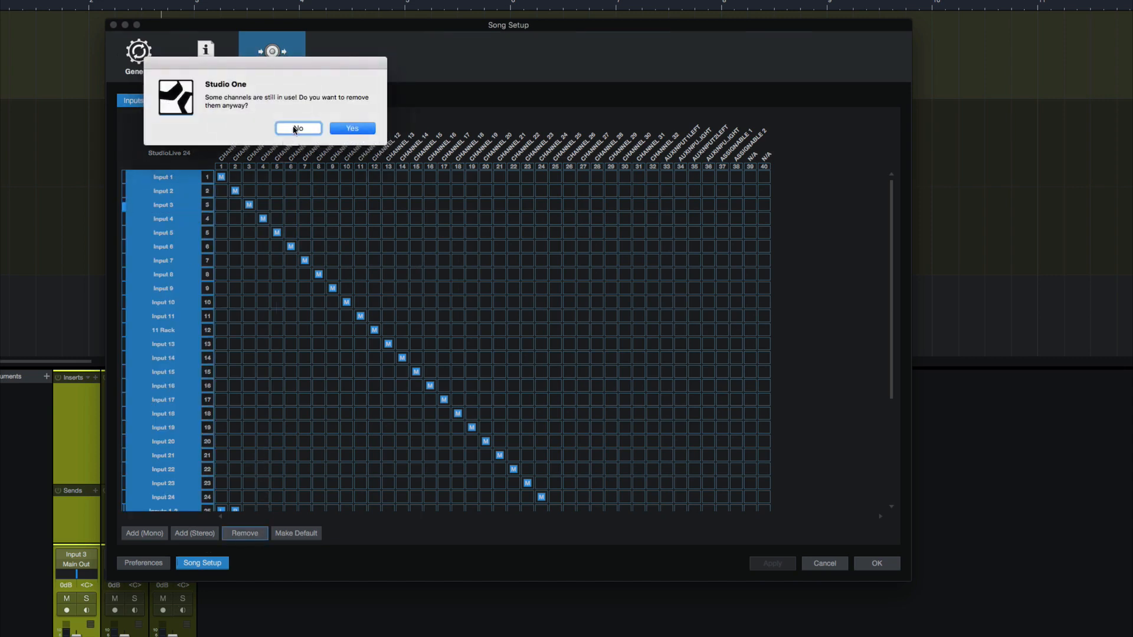
{"action": "left_click", "coordinate": [297, 129]}
Select the mono channels Input 1 through Input 24, then view the Outputs routing and return to Inputs
{"action": "scroll", "coordinate": [253, 371], "scroll_direction": "down", "scroll_amount": 5}
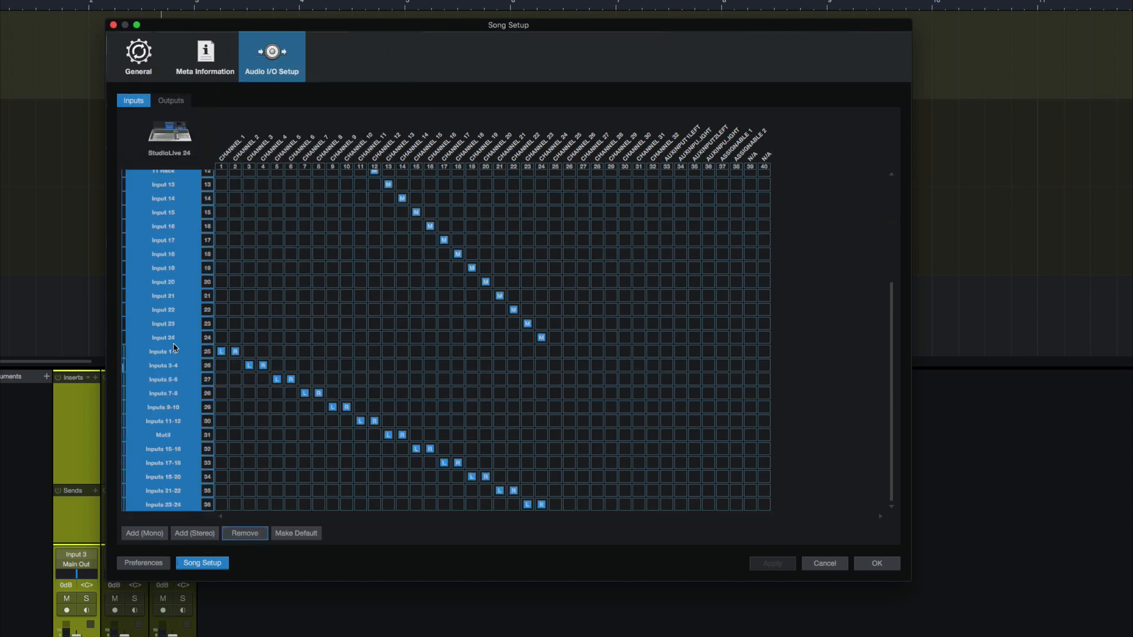
{"action": "left_click", "coordinate": [174, 350]}
{"action": "scroll", "coordinate": [173, 354], "scroll_direction": "up", "scroll_amount": 5}
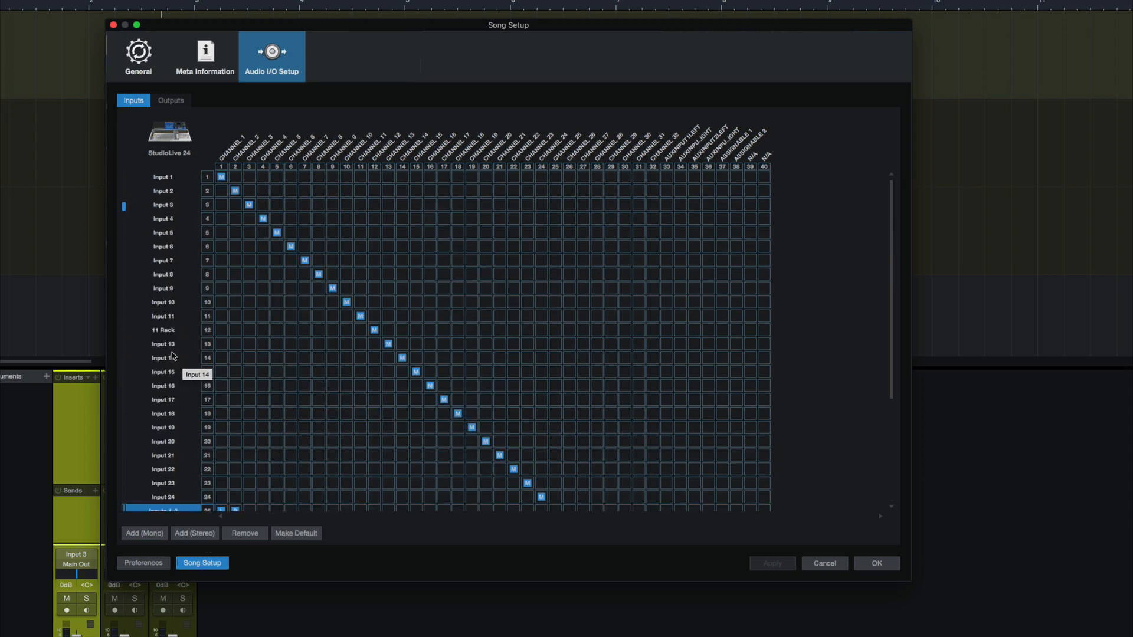
{"action": "left_click", "coordinate": [175, 177]}
{"action": "left_click", "coordinate": [164, 501], "text": "shift"}
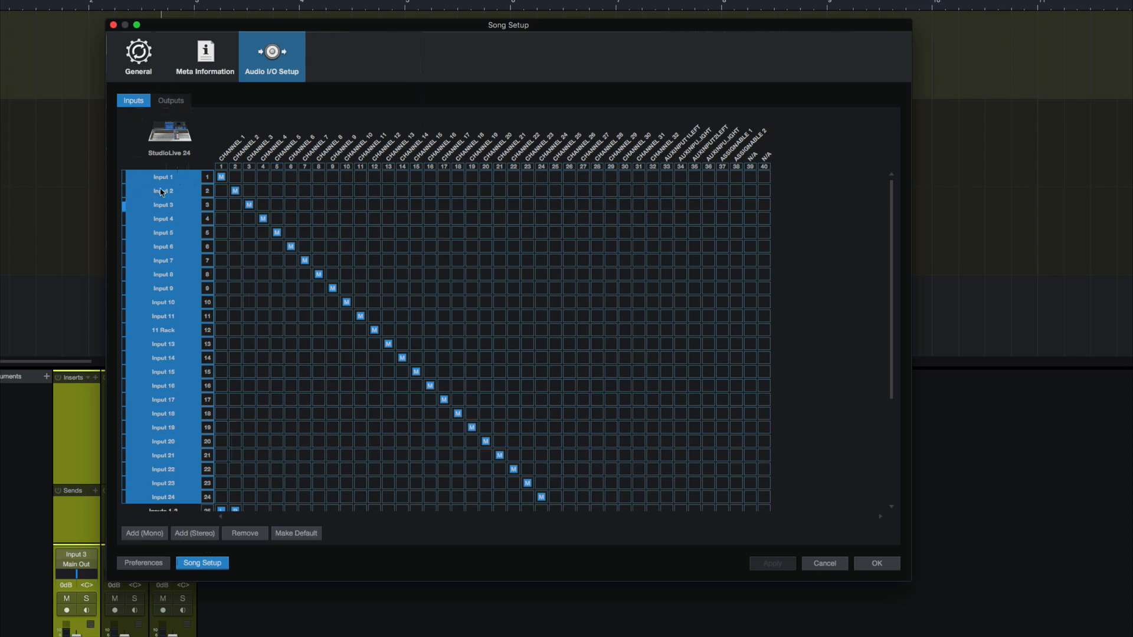
{"action": "left_click", "coordinate": [239, 173]}
{"action": "left_click", "coordinate": [224, 173]}
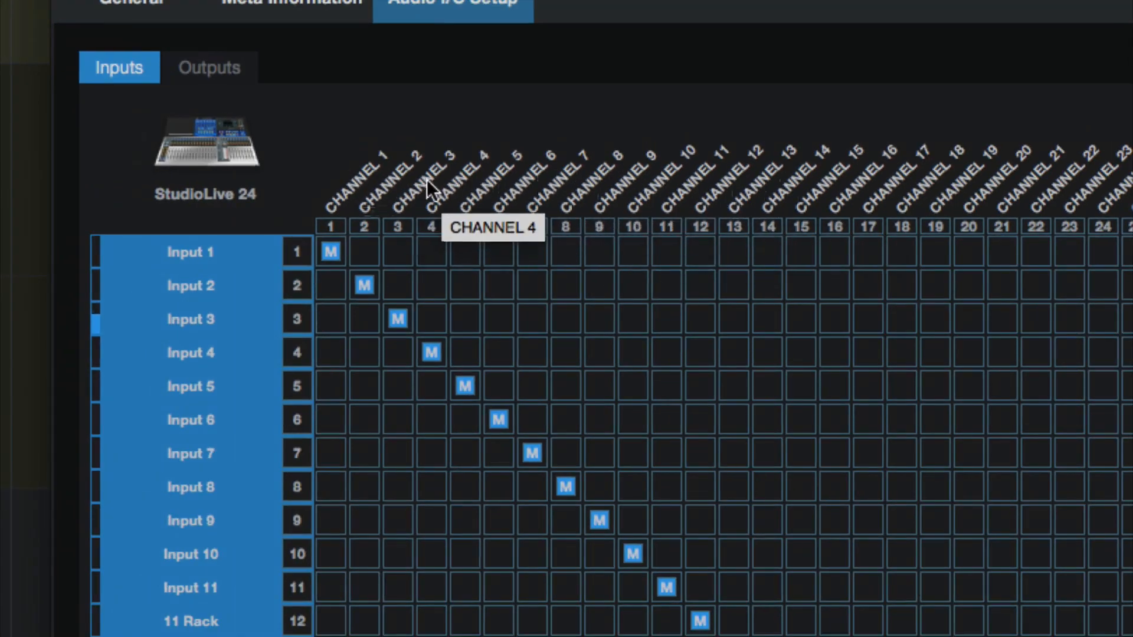
{"action": "left_click", "coordinate": [210, 70]}
{"action": "left_click", "coordinate": [132, 70]}
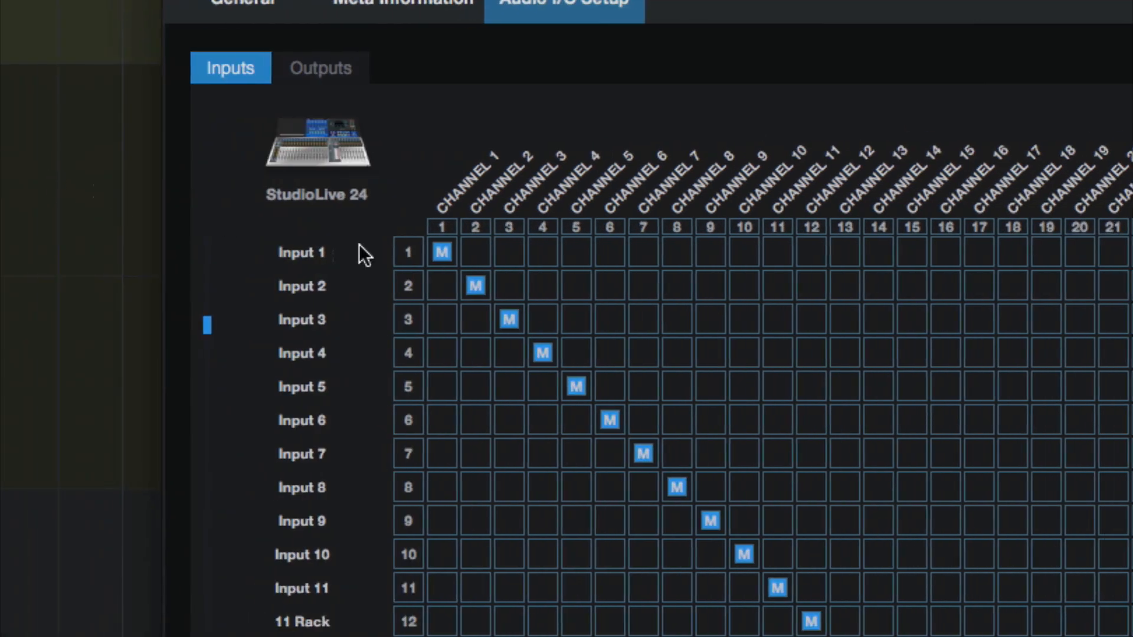
Select Input 1 and Input 24 in turn and try routing Input 3 to CHANNEL 4
{"action": "left_click", "coordinate": [314, 261]}
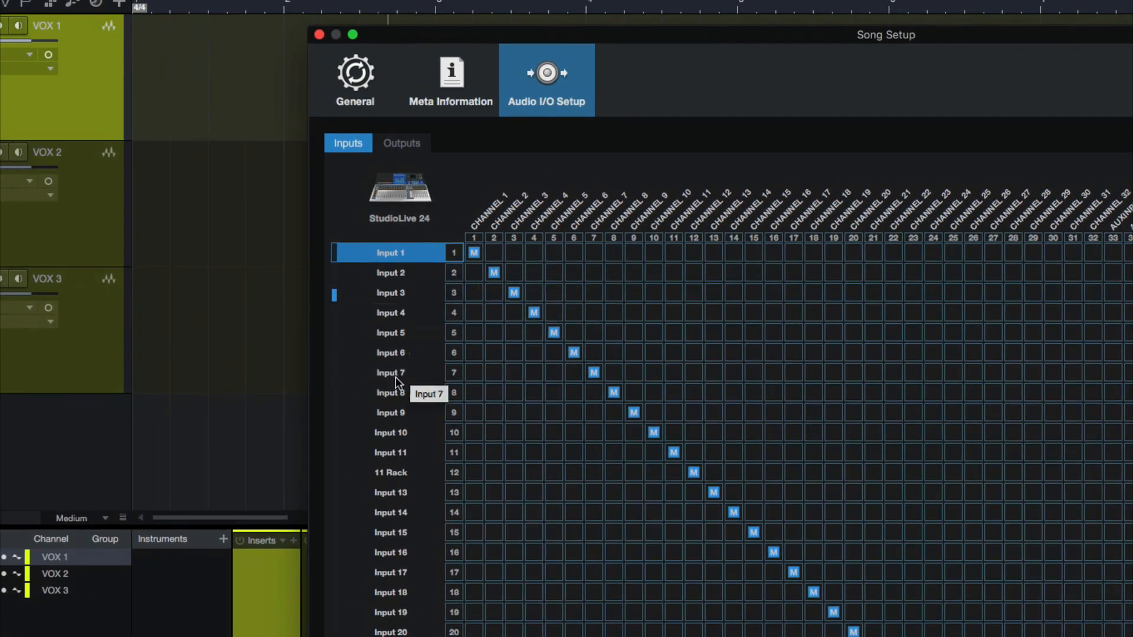
{"action": "scroll", "coordinate": [389, 517], "scroll_direction": "down", "scroll_amount": 5}
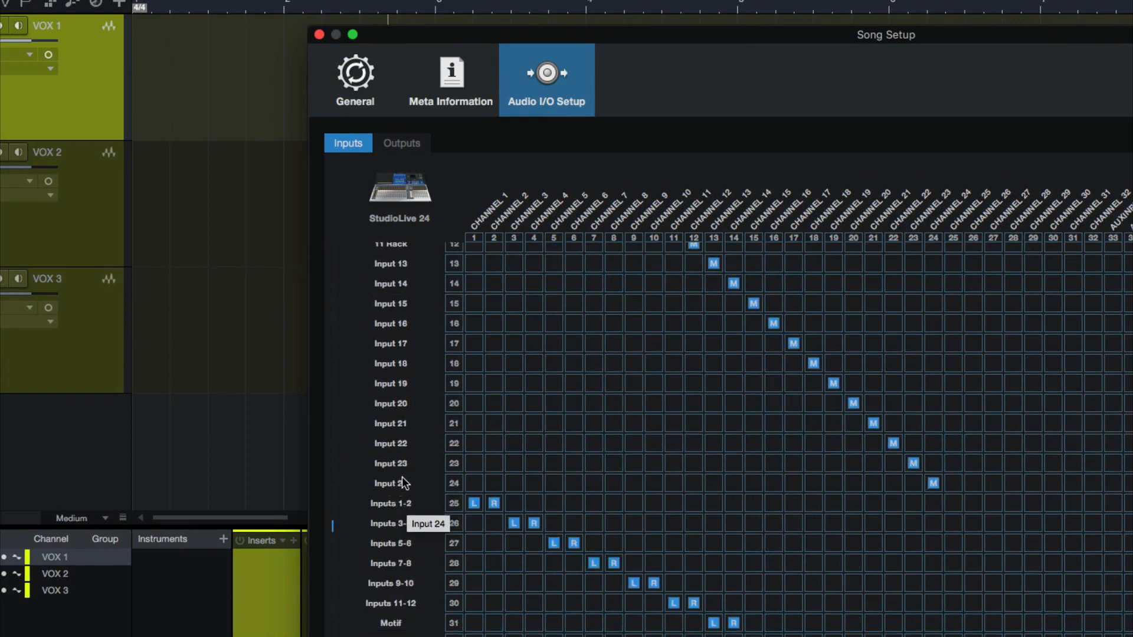
{"action": "left_click", "coordinate": [405, 484]}
{"action": "scroll", "coordinate": [747, 410], "scroll_direction": "up", "scroll_amount": 5}
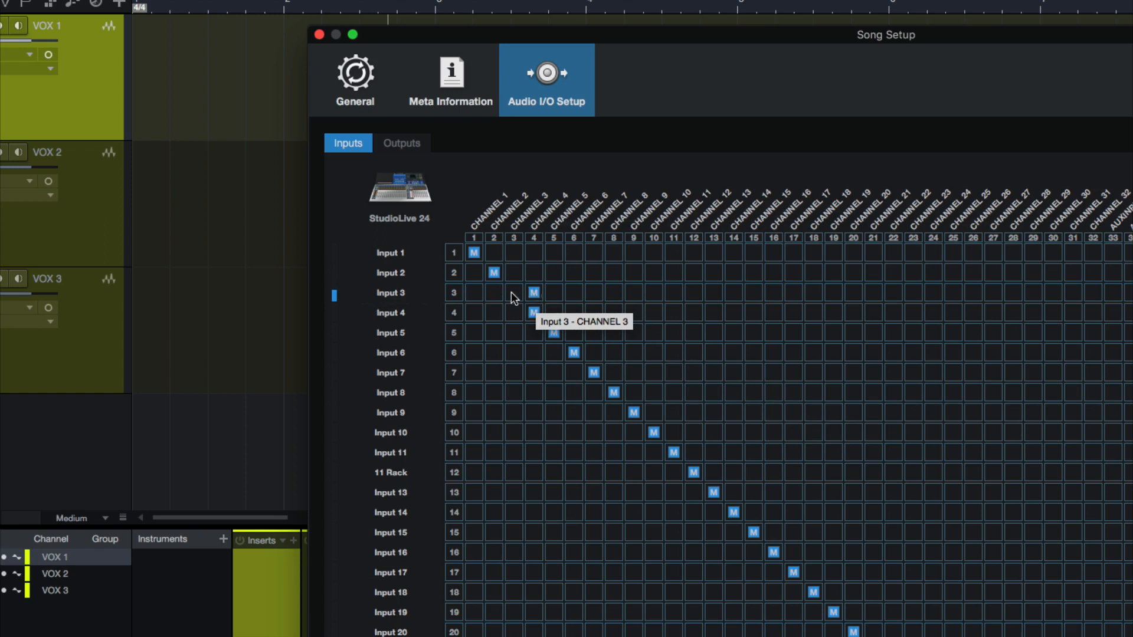
{"action": "left_click", "coordinate": [533, 312]}
Open the 11 Rack input's name for editing, leave it as is, and cancel Song Setup
{"action": "scroll", "coordinate": [405, 448], "scroll_direction": "down", "scroll_amount": 3}
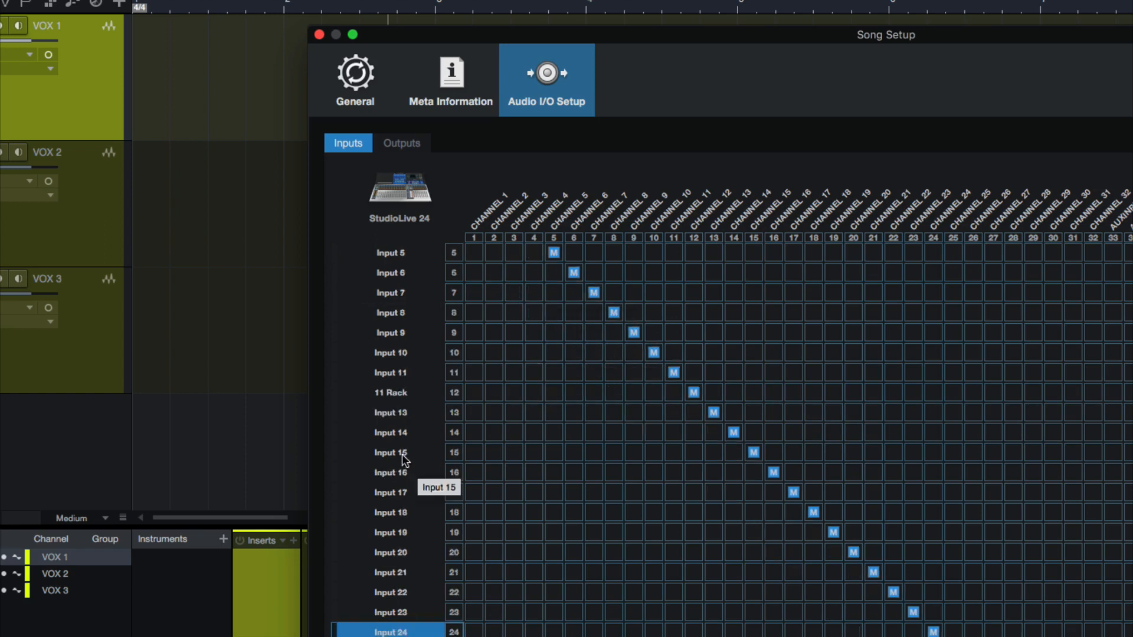
{"action": "left_click", "coordinate": [402, 393]}
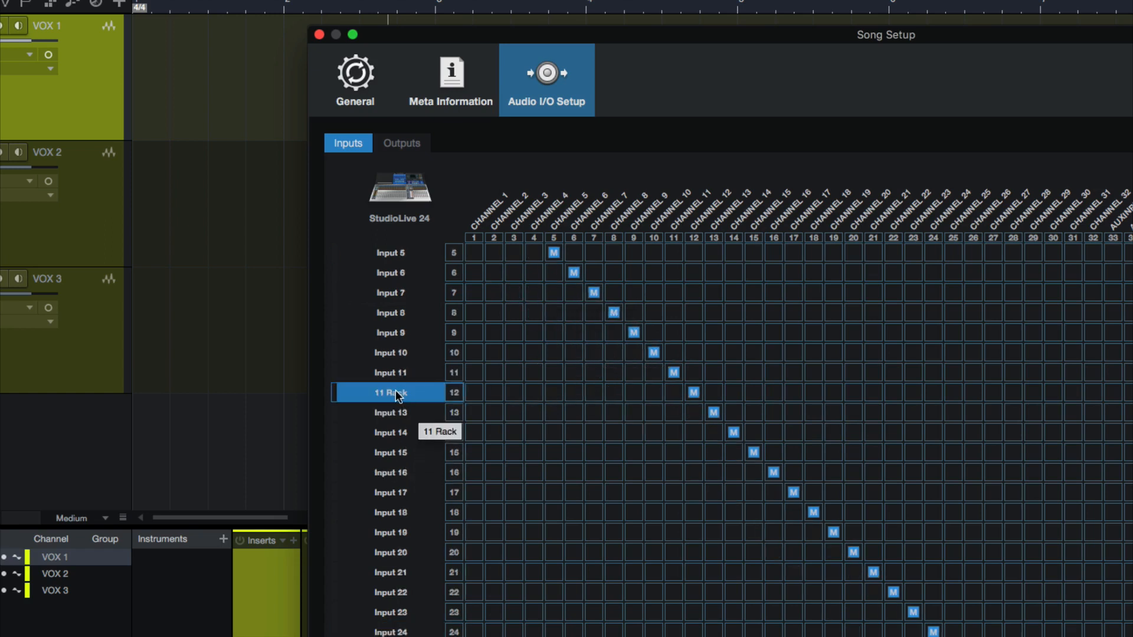
{"action": "double_click", "coordinate": [398, 395]}
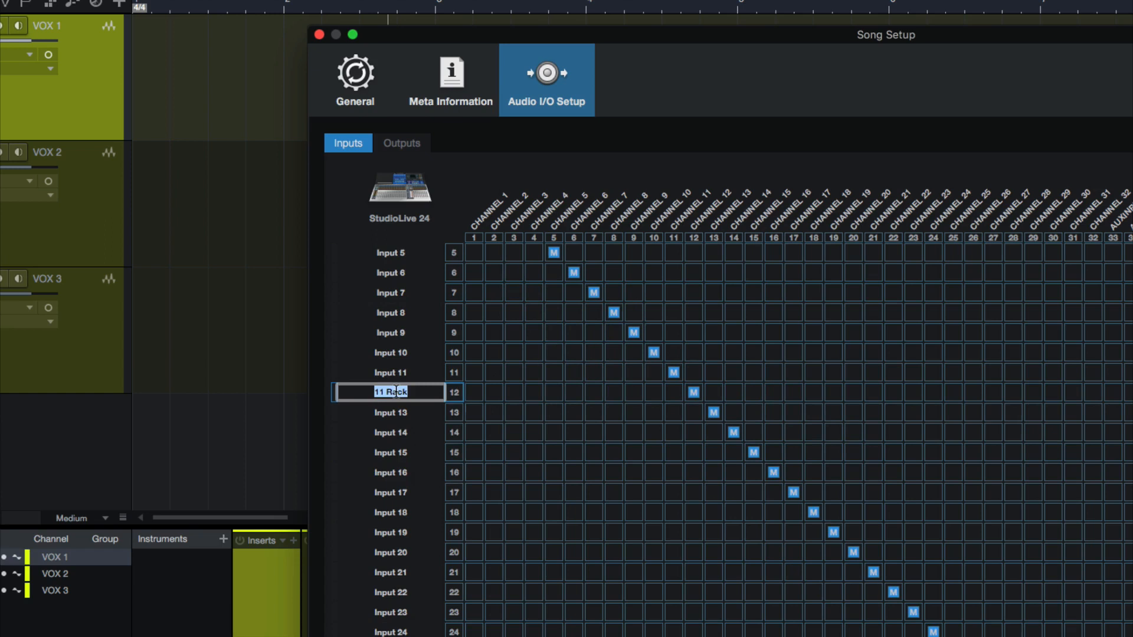
{"action": "left_click", "coordinate": [411, 371]}
{"action": "left_click", "coordinate": [418, 389]}
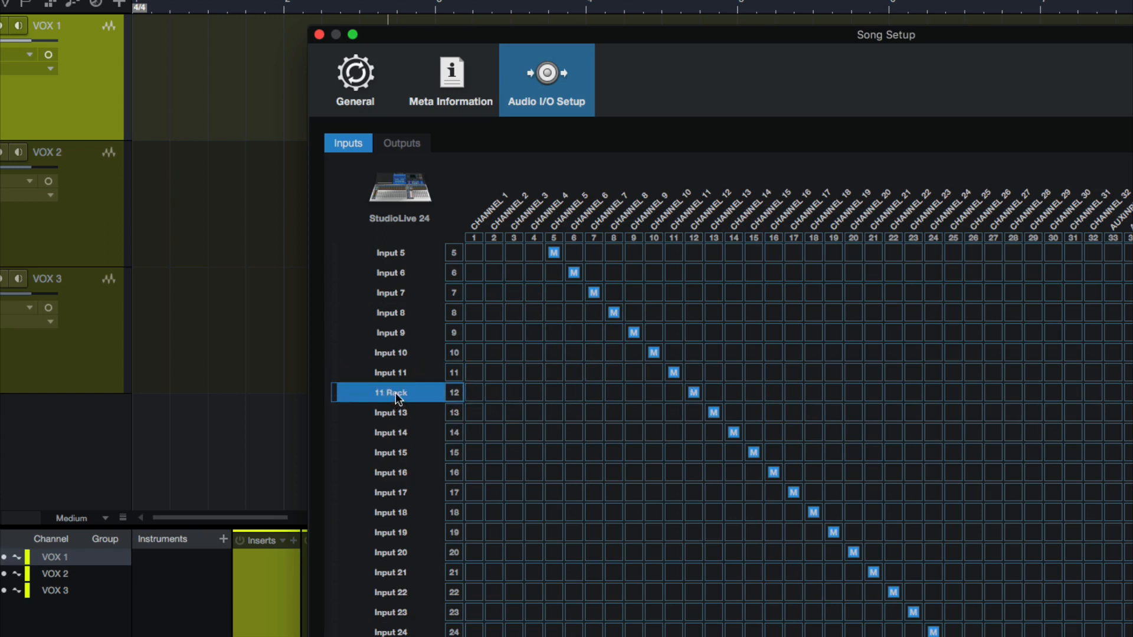
{"action": "scroll", "coordinate": [429, 356], "scroll_direction": "down", "scroll_amount": 5}
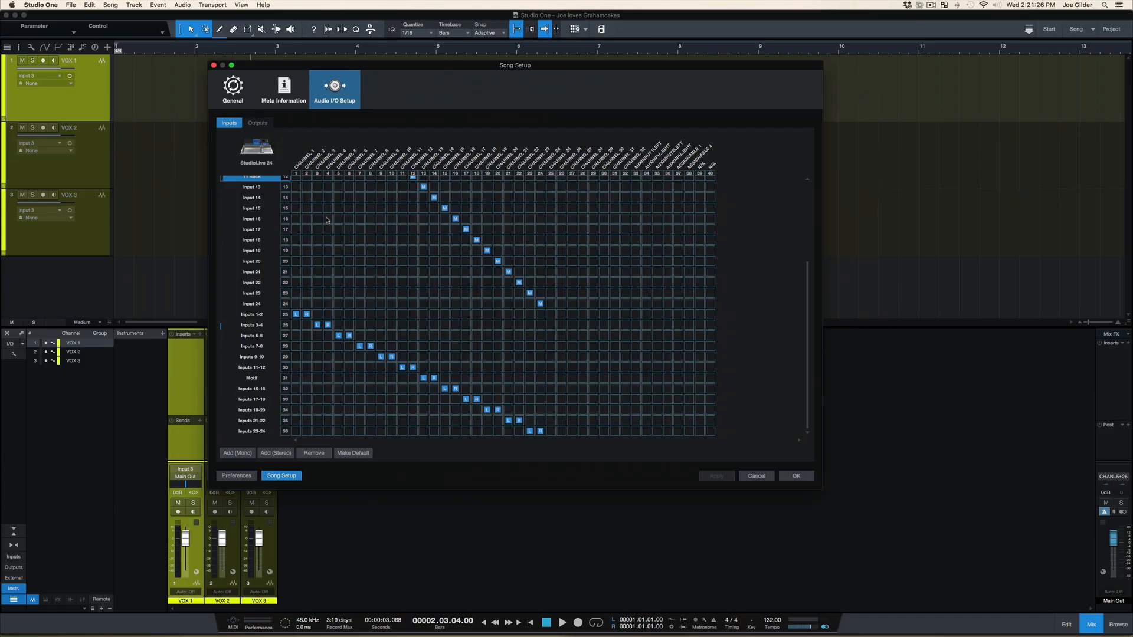
{"action": "left_click", "coordinate": [757, 476]}
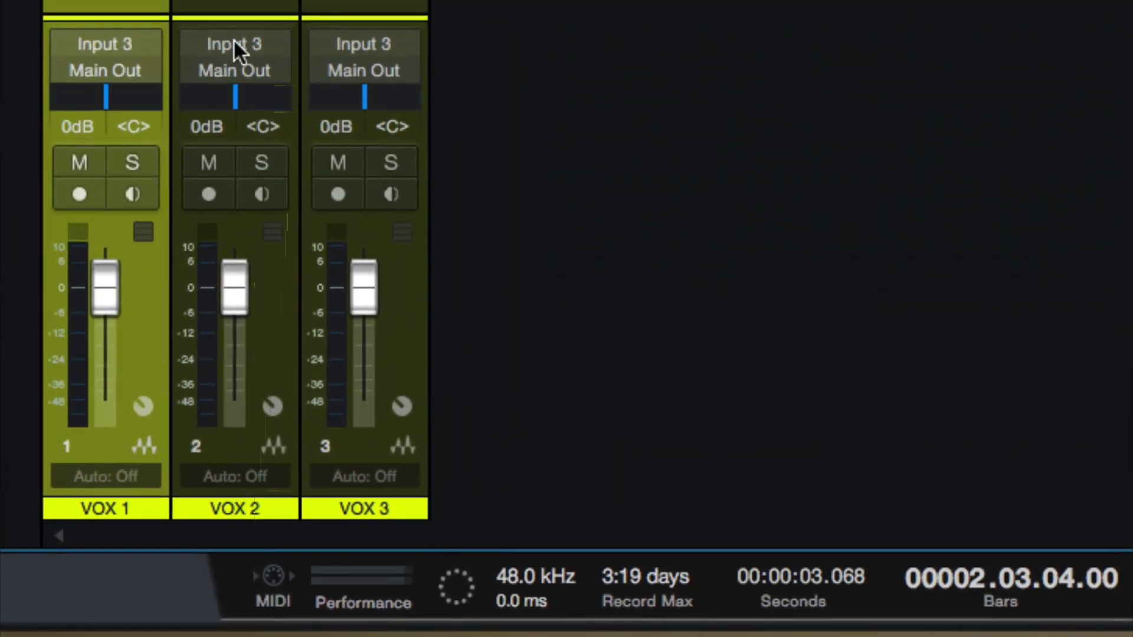
View the input sources offered for the VOX 2 channel, including its Tracks group, without choosing one
{"action": "left_click", "coordinate": [233, 40]}
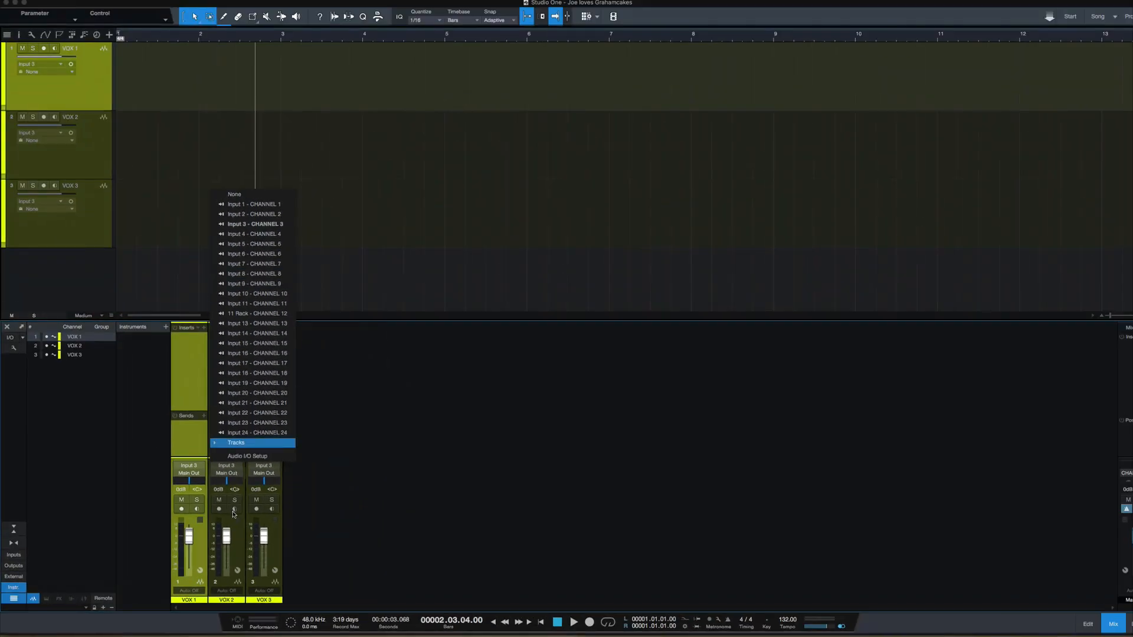
{"action": "left_click", "coordinate": [278, 422]}
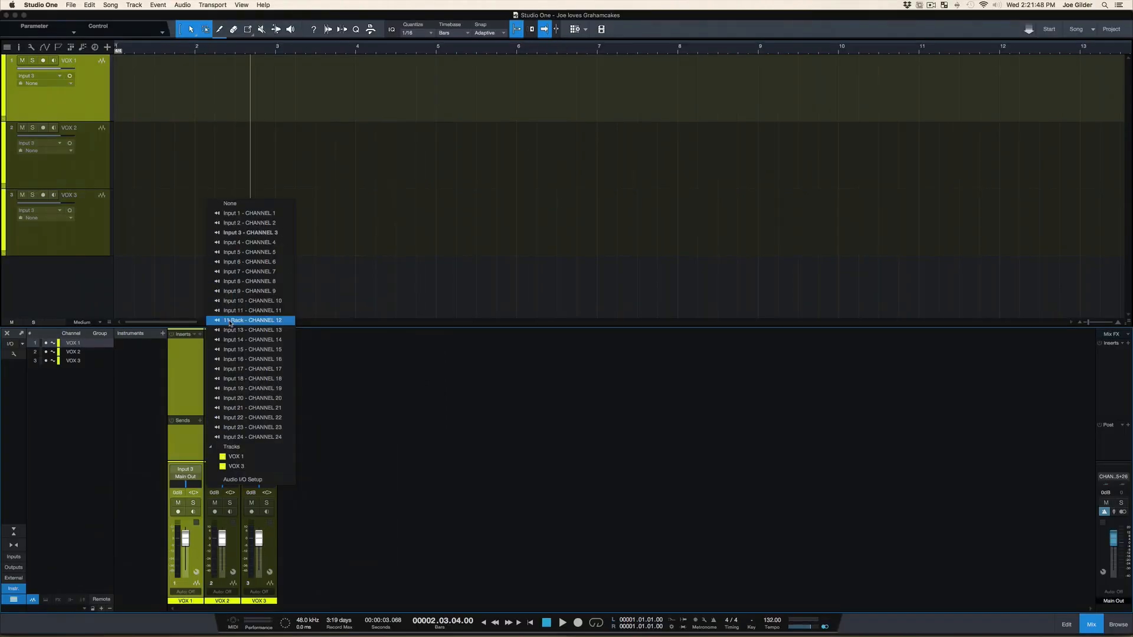
{"action": "left_click", "coordinate": [401, 353]}
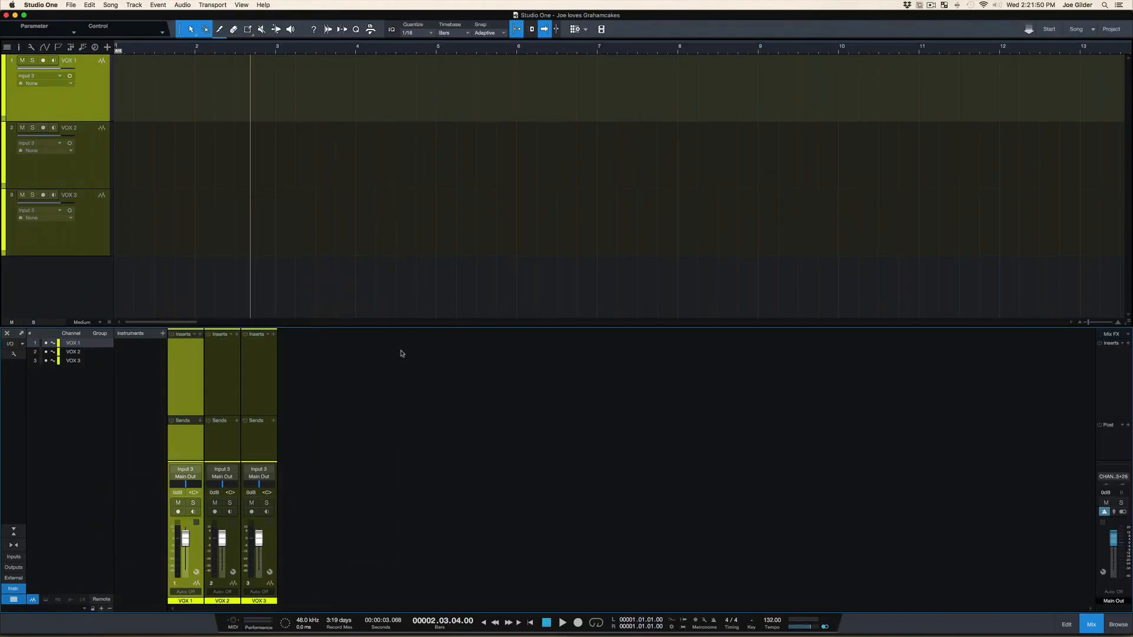
{"action": "left_click", "coordinate": [227, 469]}
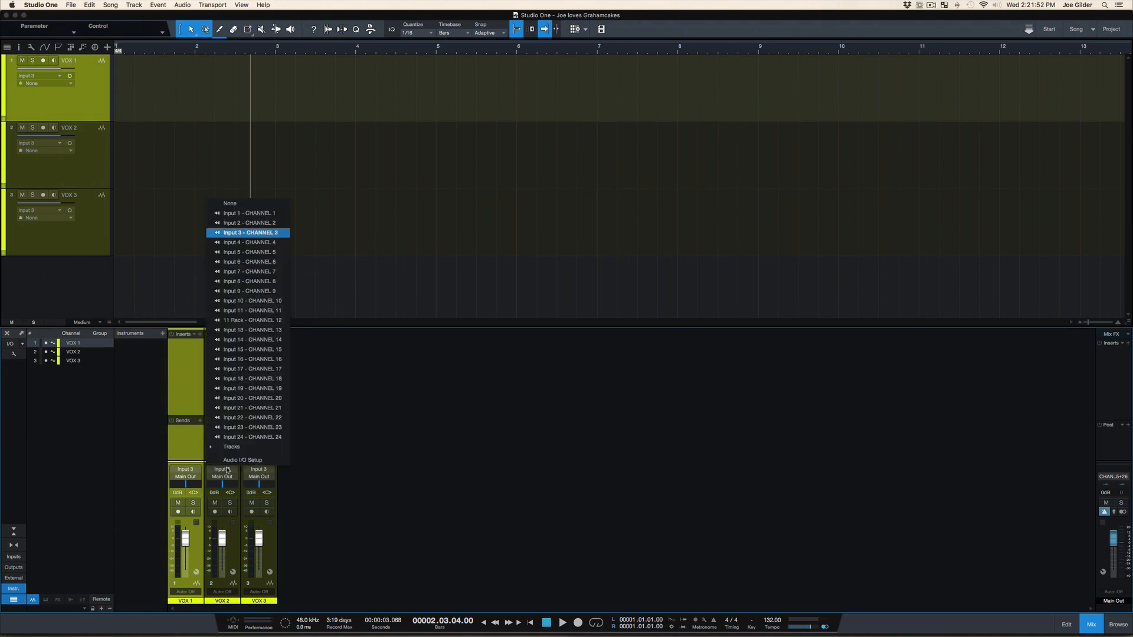
{"action": "left_click", "coordinate": [344, 476]}
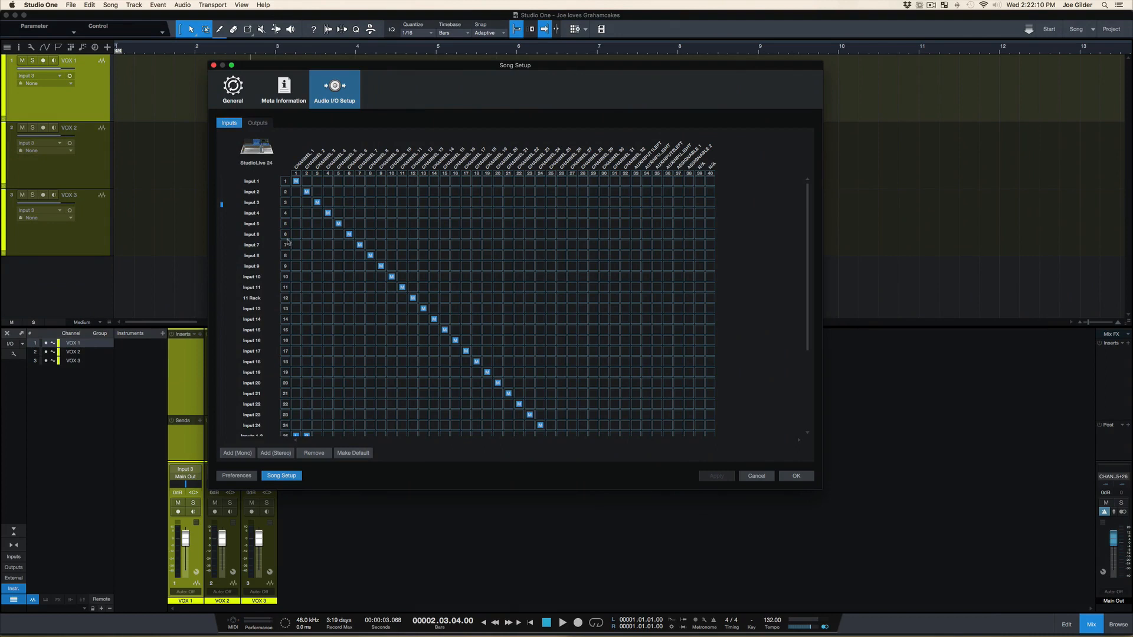
Look through the Audio I/O Setup input routing and select the mono channels Input 1 through Input 24
{"action": "scroll", "coordinate": [241, 257], "scroll_direction": "down", "scroll_amount": 5}
{"action": "scroll", "coordinate": [242, 257], "scroll_direction": "up", "scroll_amount": 5}
{"action": "scroll", "coordinate": [255, 248], "scroll_direction": "down", "scroll_amount": 4}
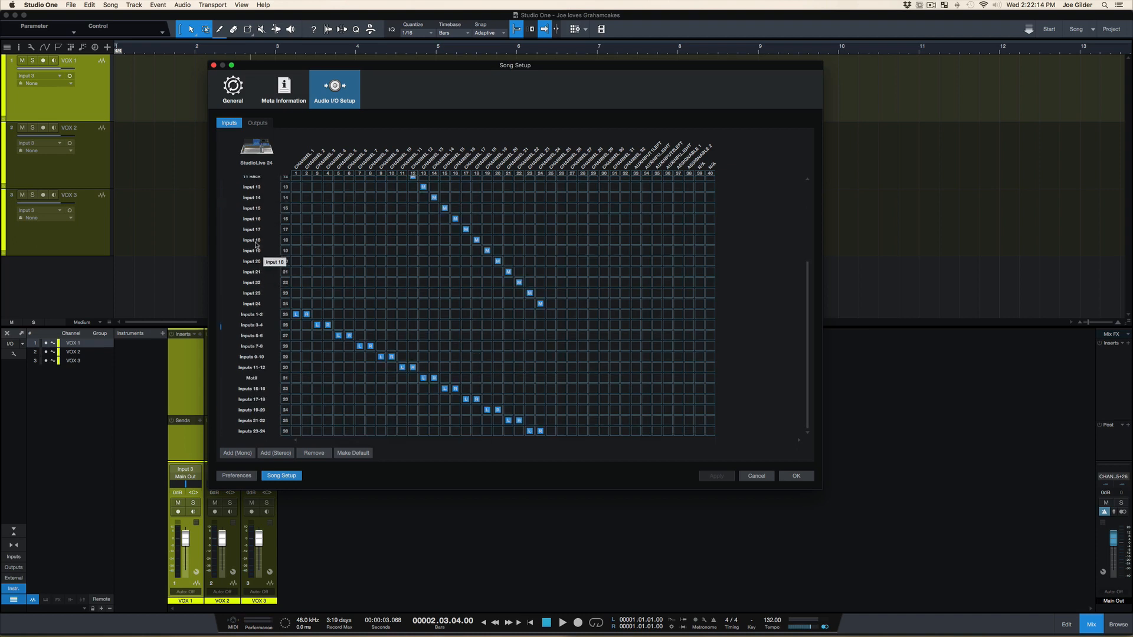
{"action": "scroll", "coordinate": [255, 246], "scroll_direction": "up", "scroll_amount": 4}
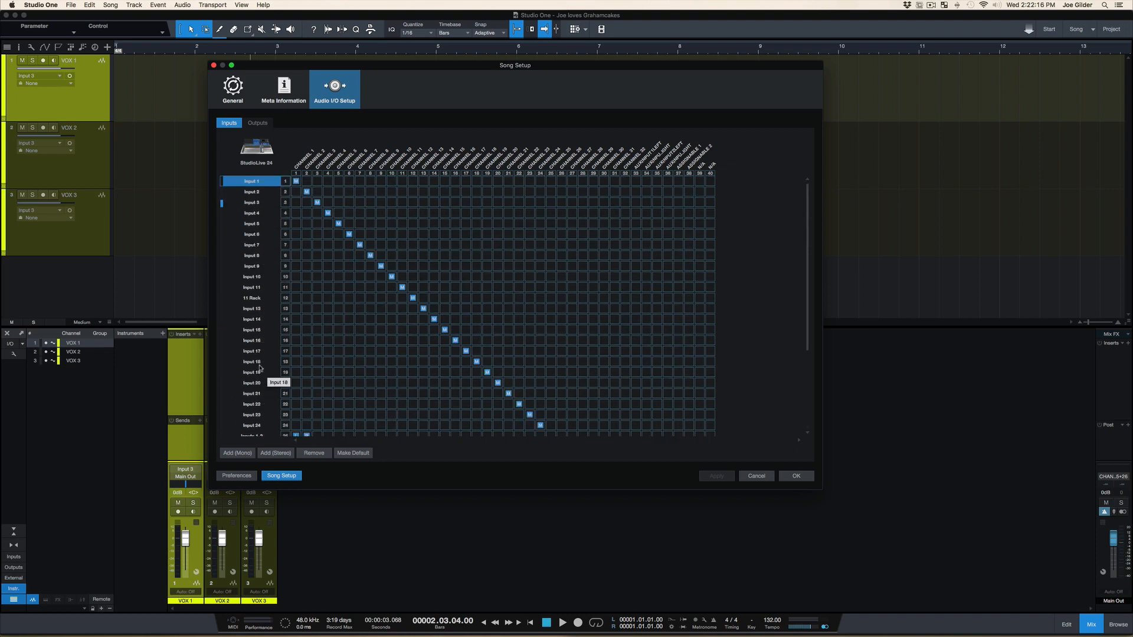
{"action": "left_click", "coordinate": [261, 426], "text": "shift"}
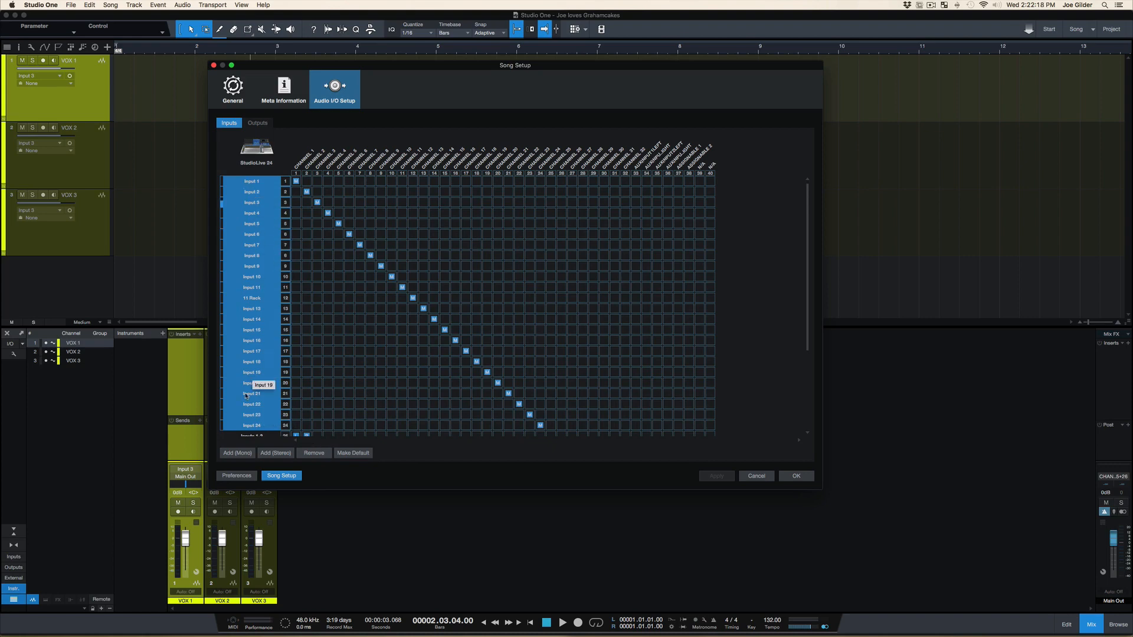
Select the stereo channels Inputs 1-2 through Inputs 23-24, then only the Motif input
{"action": "scroll", "coordinate": [379, 372], "scroll_direction": "down", "scroll_amount": 4}
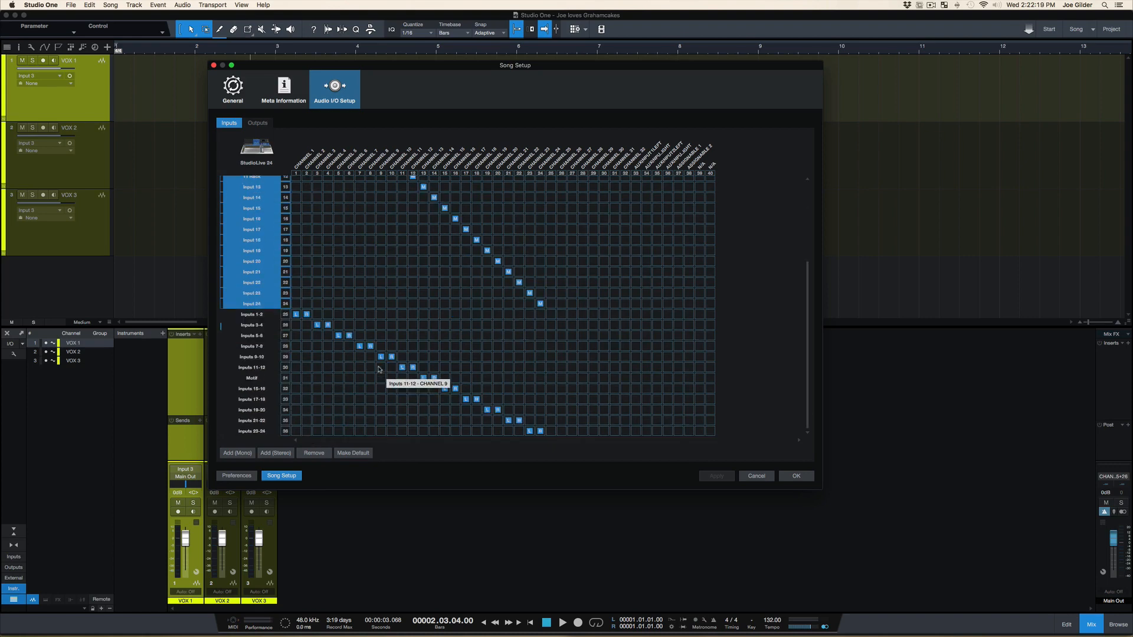
{"action": "left_click", "coordinate": [254, 315]}
{"action": "left_click", "coordinate": [269, 431], "text": "shift"}
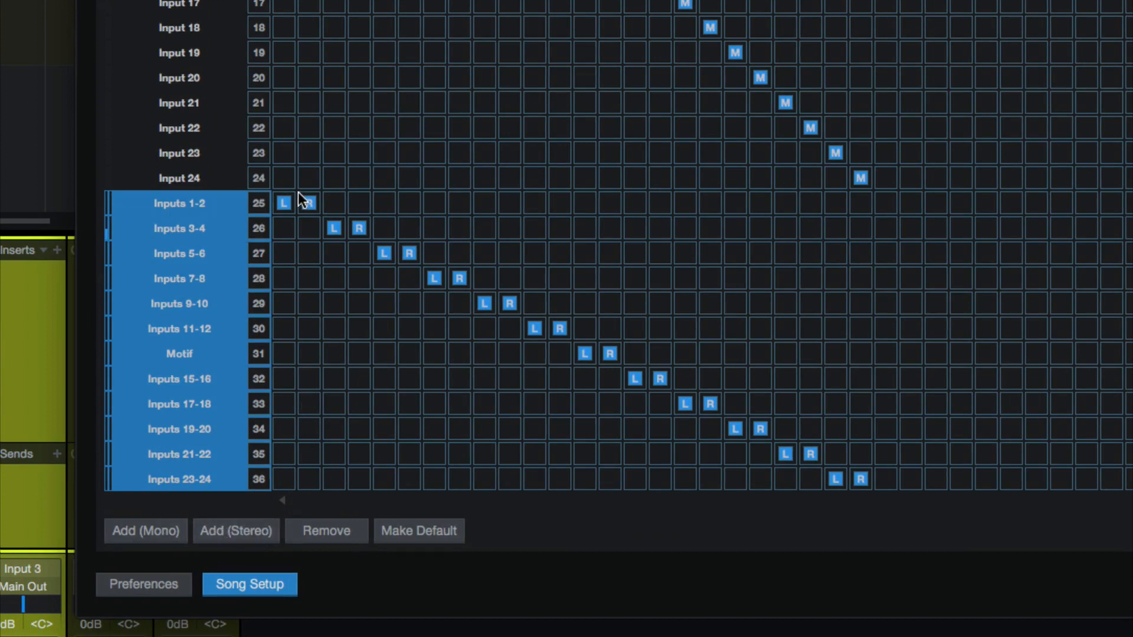
{"action": "left_click", "coordinate": [284, 228]}
{"action": "left_click", "coordinate": [335, 232]}
{"action": "left_click", "coordinate": [204, 357]}
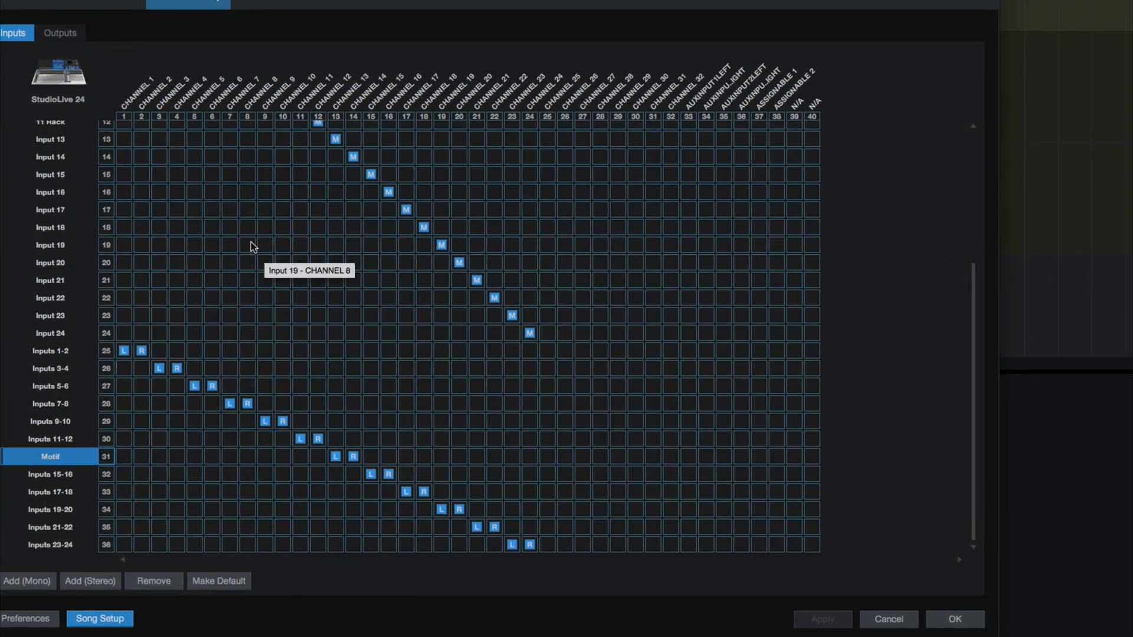
{"action": "scroll", "coordinate": [364, 259], "scroll_direction": "up", "scroll_amount": 5}
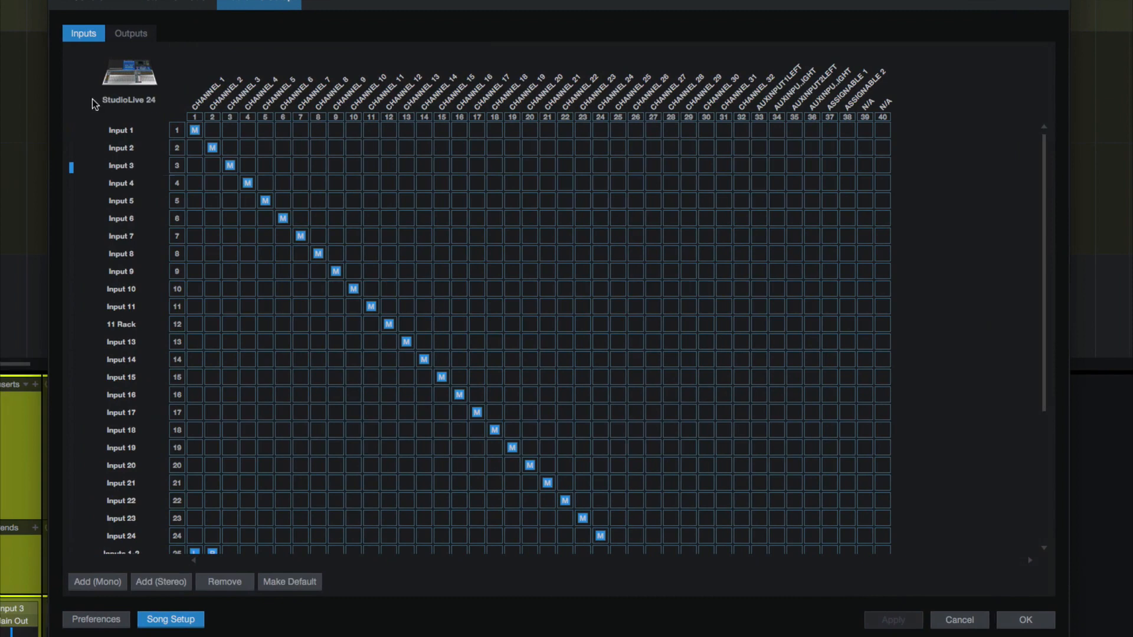
Route the Main Out output to CHANNEL 1 and CHANNEL 2, apply the change, and close Song Setup
{"action": "left_click", "coordinate": [112, 34]}
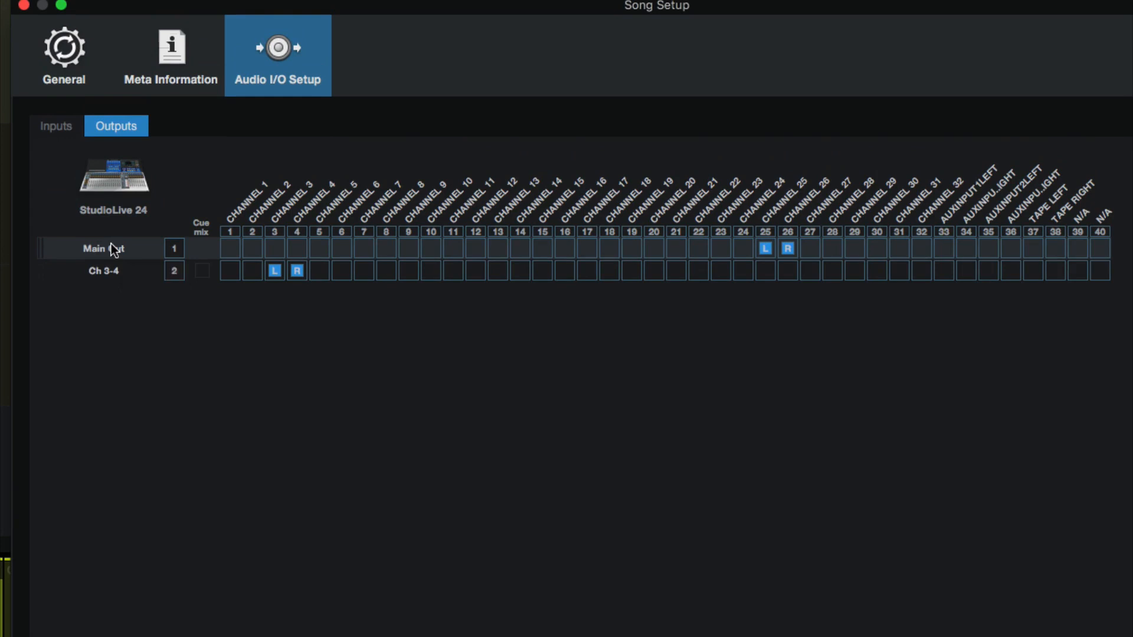
{"action": "left_click", "coordinate": [90, 275]}
{"action": "left_click", "coordinate": [98, 245]}
{"action": "left_click", "coordinate": [234, 253]}
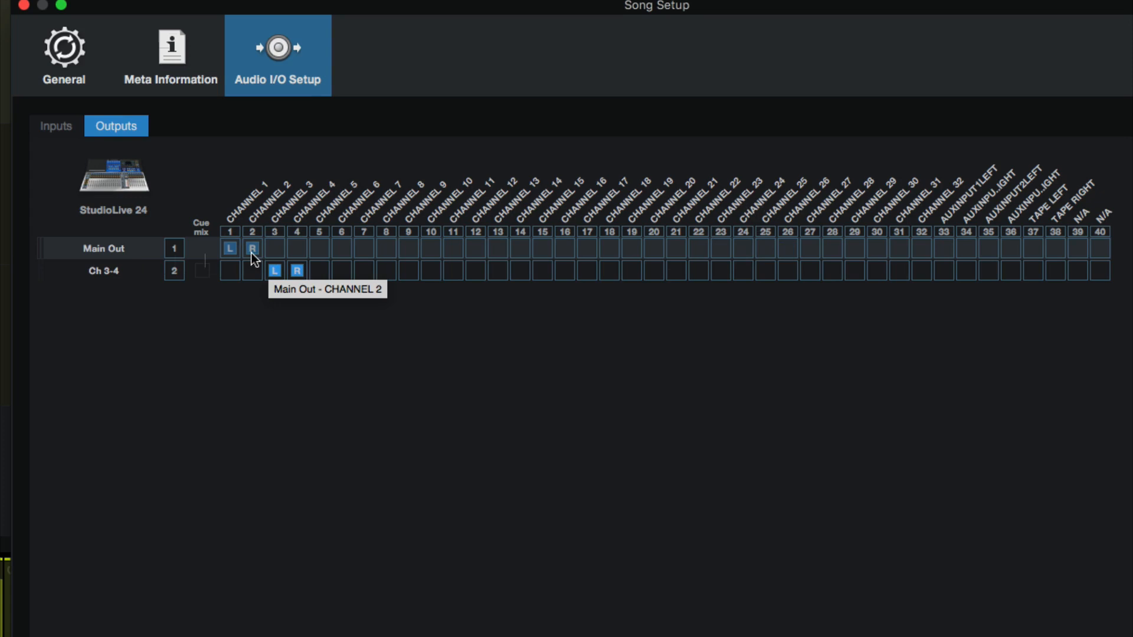
{"action": "left_click", "coordinate": [235, 256]}
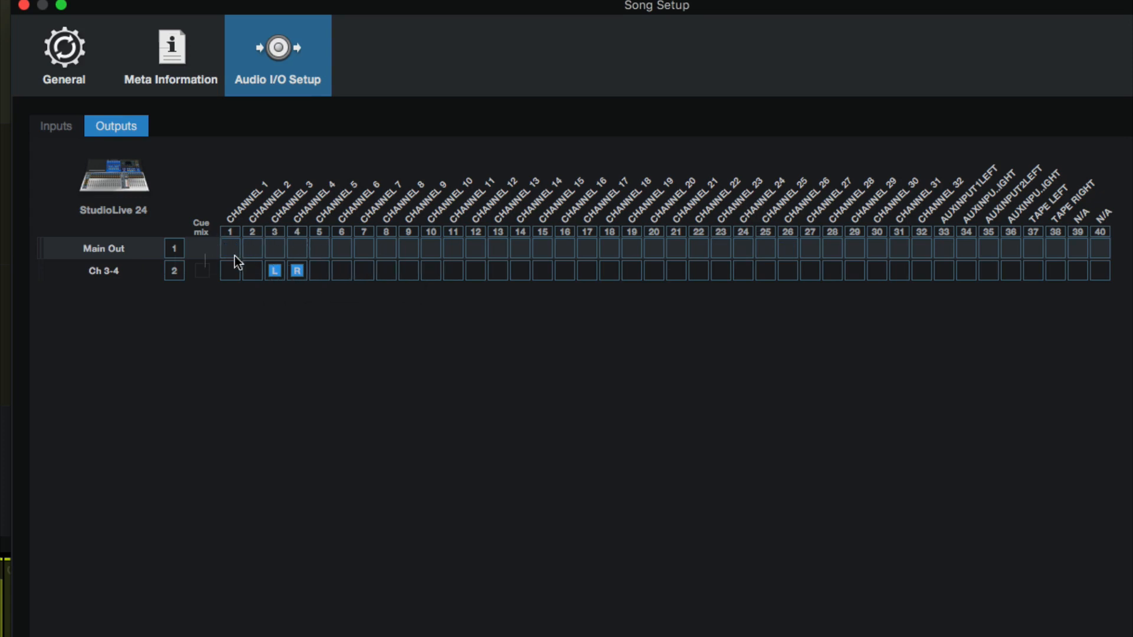
{"action": "left_click", "coordinate": [235, 256]}
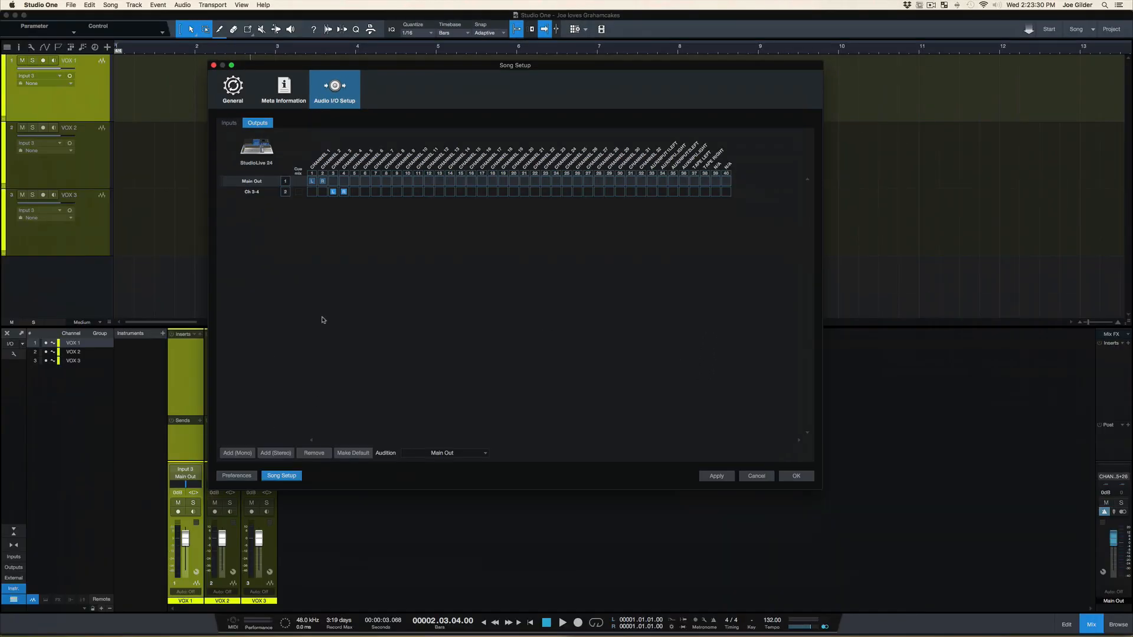
{"action": "left_click", "coordinate": [717, 475]}
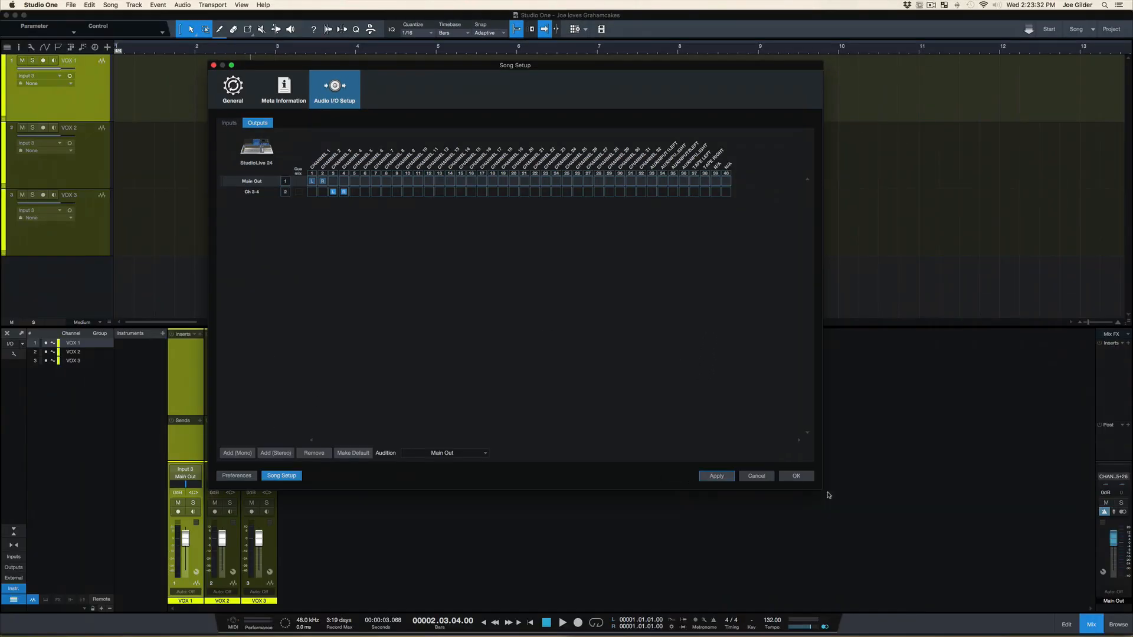
{"action": "left_click", "coordinate": [791, 478]}
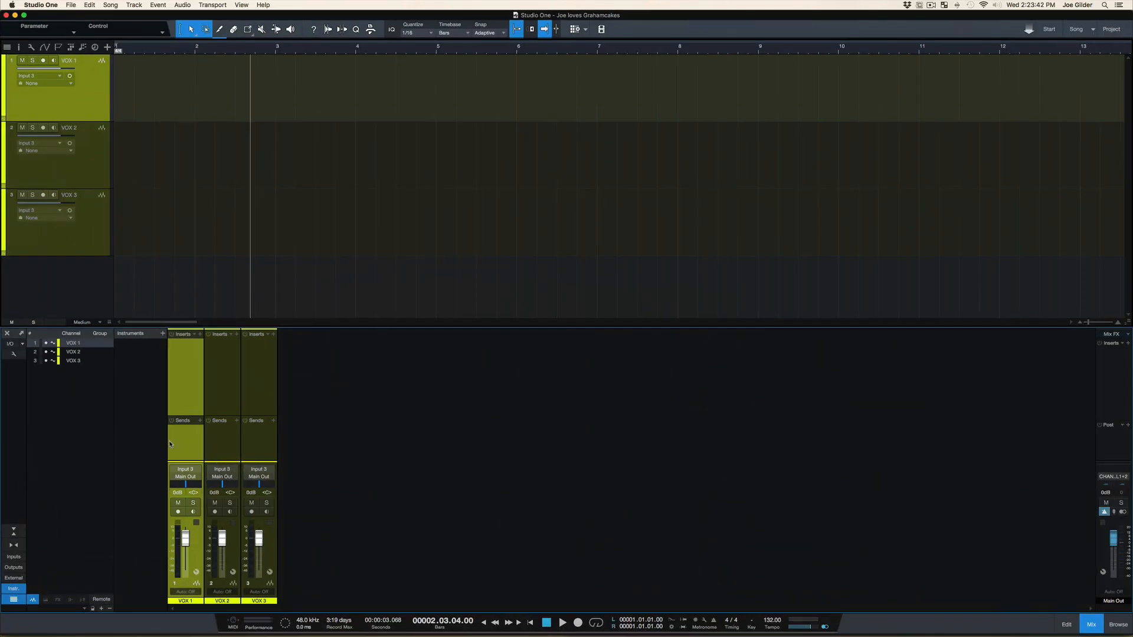
Select the channels VOX 1 through VOX 3, lower their faders together to about -18.5 dB, and keep their pan centred
{"action": "left_click", "coordinate": [246, 427]}
{"action": "left_click", "coordinate": [215, 441], "text": "shift"}
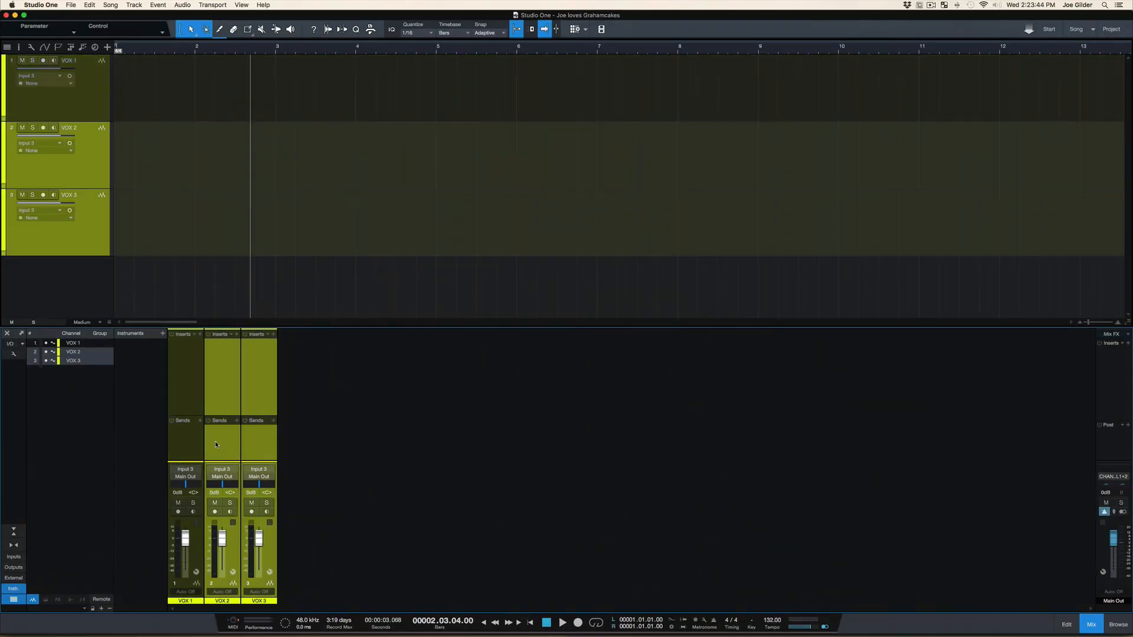
{"action": "left_click", "coordinate": [203, 447], "text": "shift"}
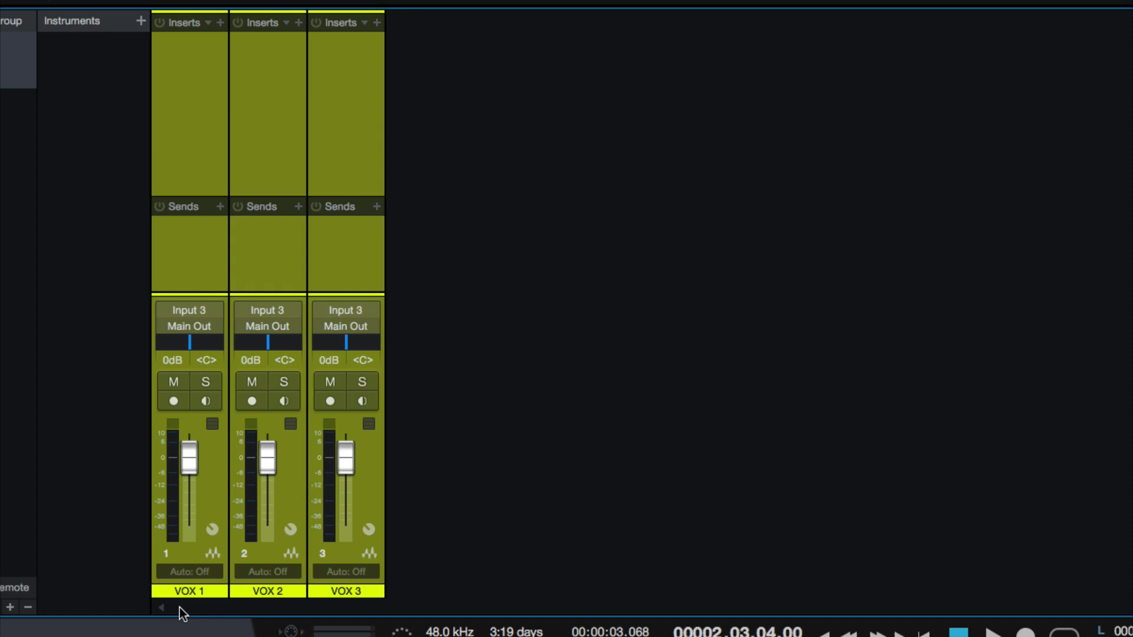
{"action": "left_click", "coordinate": [178, 201]}
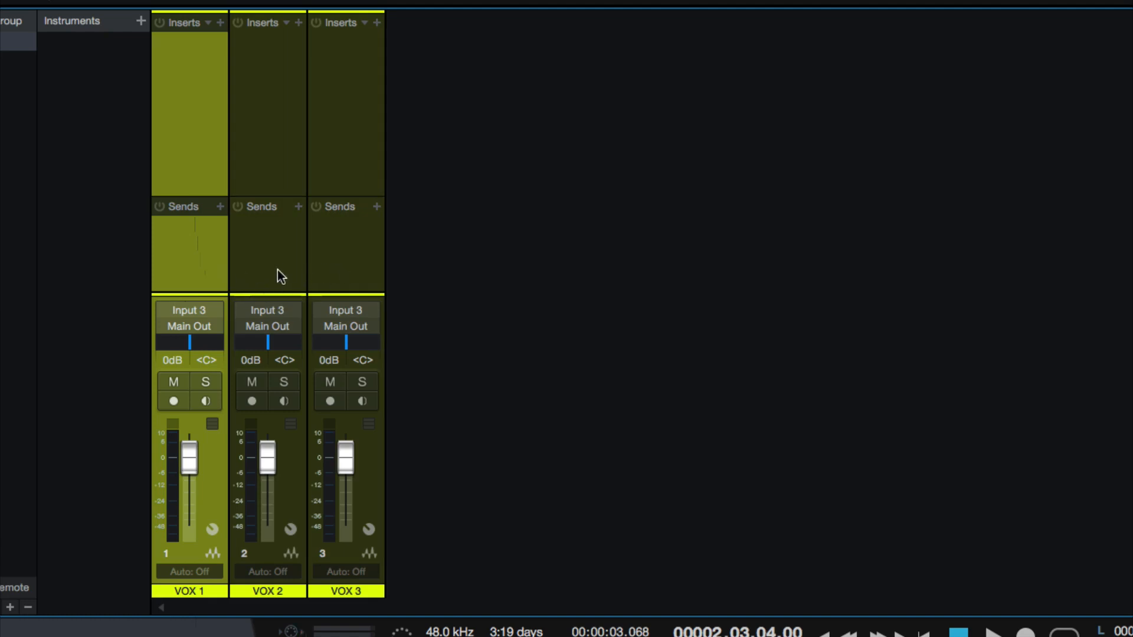
{"action": "left_click", "coordinate": [323, 259], "text": "shift"}
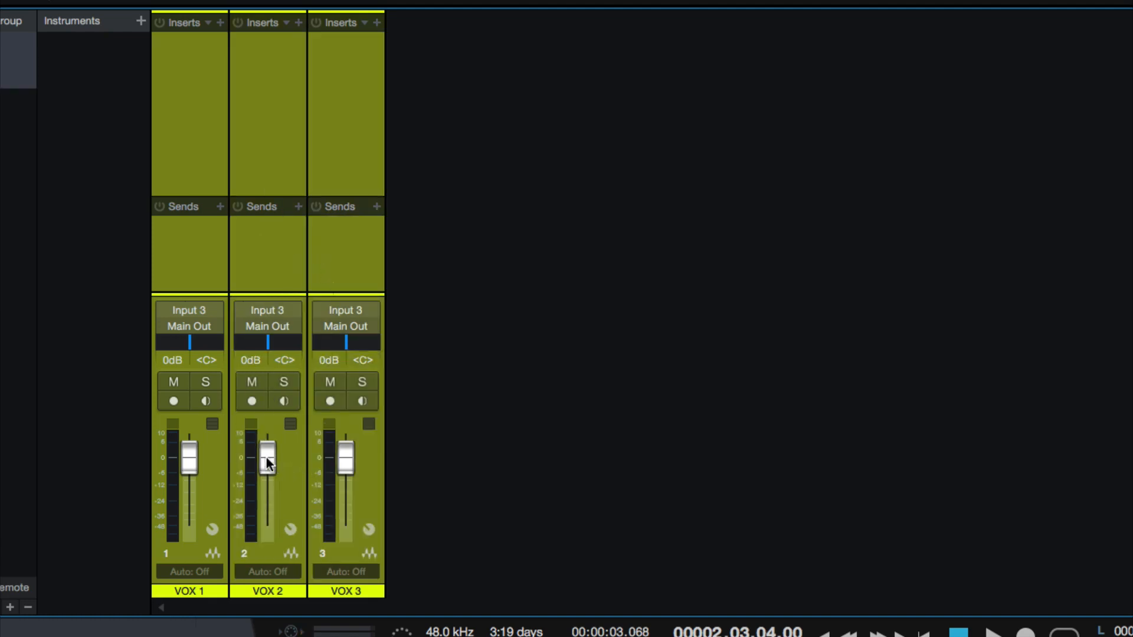
{"action": "left_click_drag", "start_coordinate": [267, 458], "coordinate": [255, 485]}
{"action": "left_click_drag", "start_coordinate": [282, 342], "coordinate": [257, 338]}
{"action": "left_click", "coordinate": [258, 339], "text": "super"}
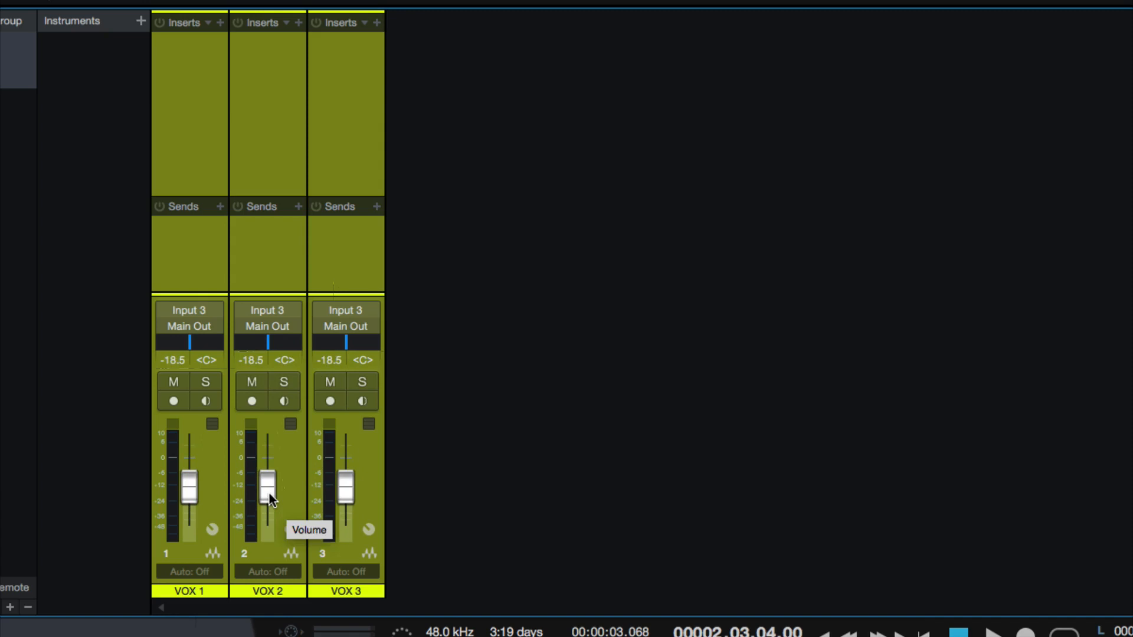
Reselect VOX 1 through VOX 3, raise their faders together to about -7.4 dB, and reset them to 0 dB
{"action": "left_click", "coordinate": [357, 261]}
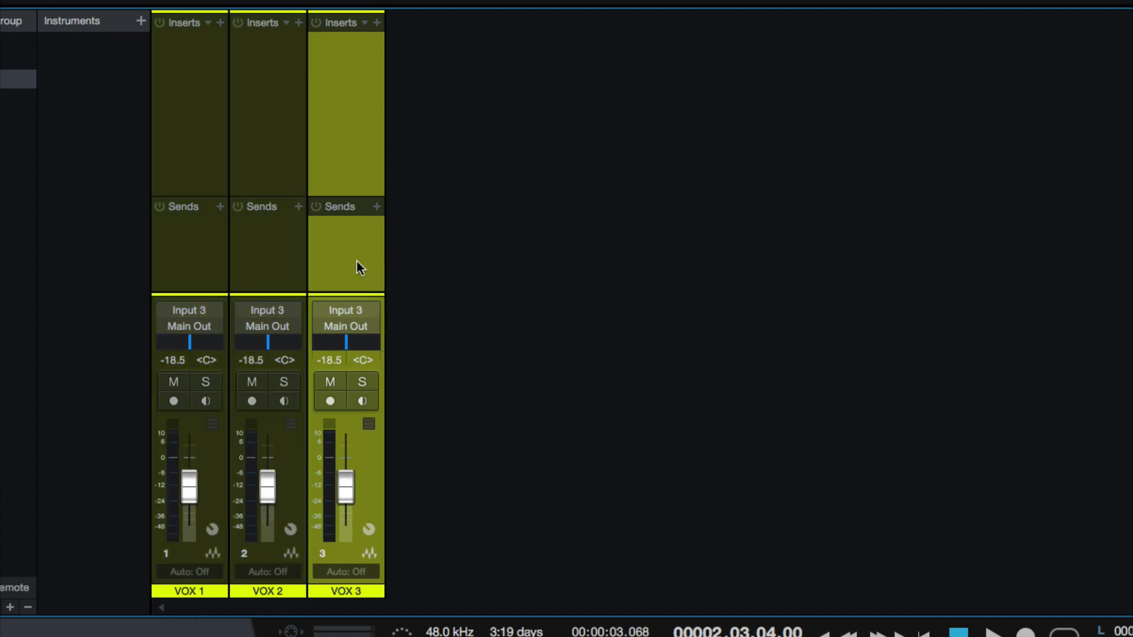
{"action": "left_click", "coordinate": [203, 268], "text": "shift"}
{"action": "left_click_drag", "start_coordinate": [193, 486], "coordinate": [196, 473]}
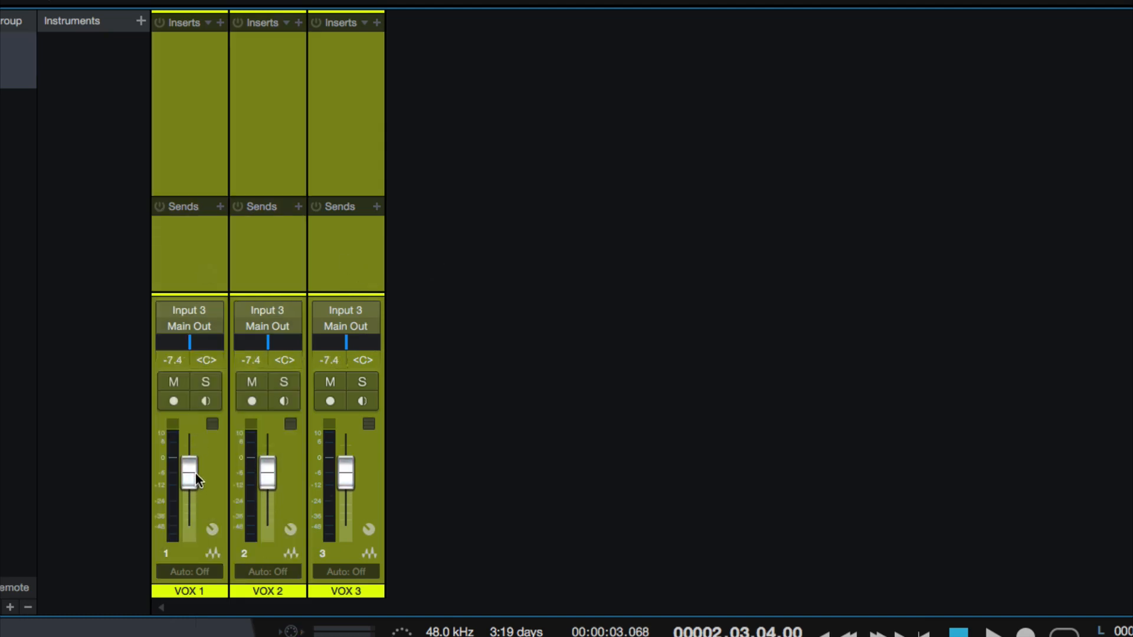
{"action": "left_click", "coordinate": [196, 472], "text": "alt"}
Select the channels VOX 1 through VOX 3 and put them in a group
{"action": "left_click", "coordinate": [235, 224]}
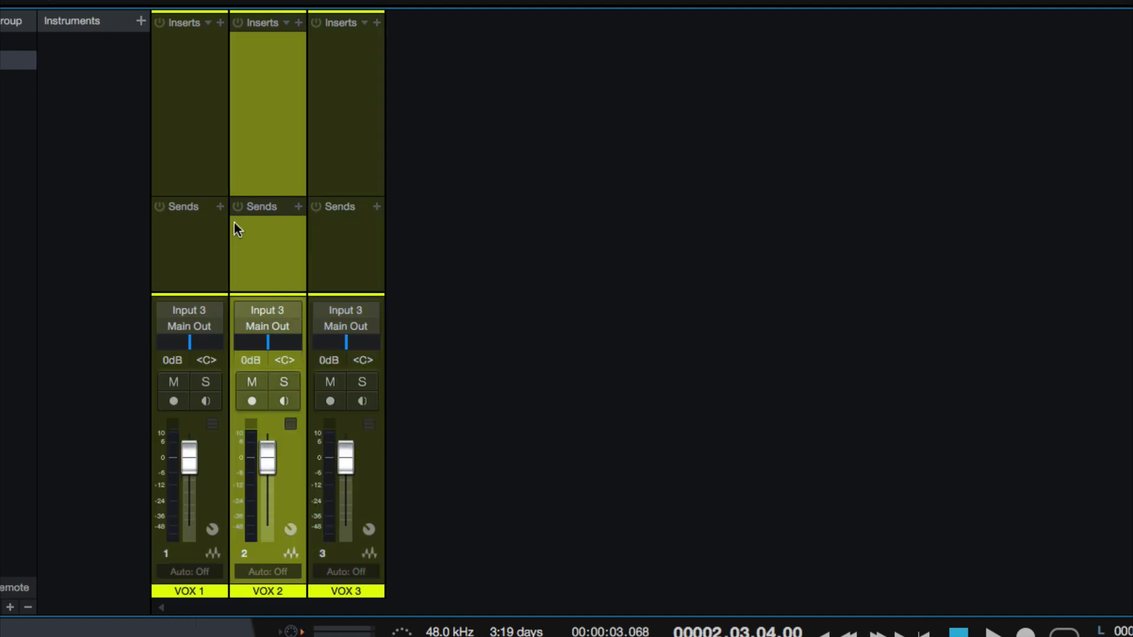
{"action": "left_click", "coordinate": [204, 244]}
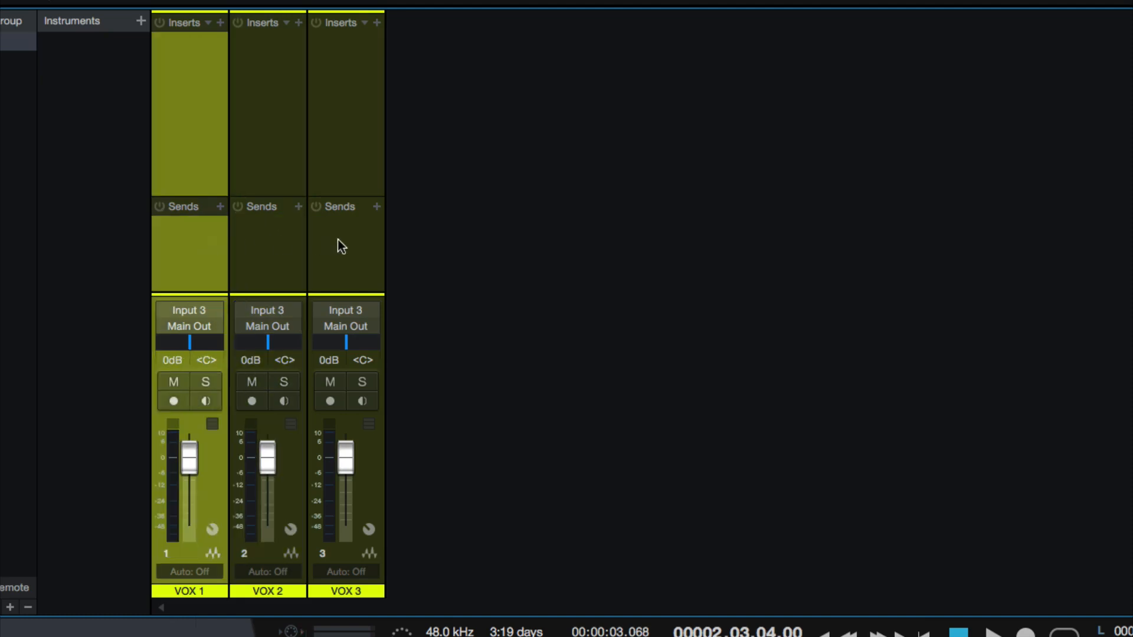
{"action": "left_click", "coordinate": [338, 240], "text": "shift"}
{"action": "key", "text": "ctrl+g"}
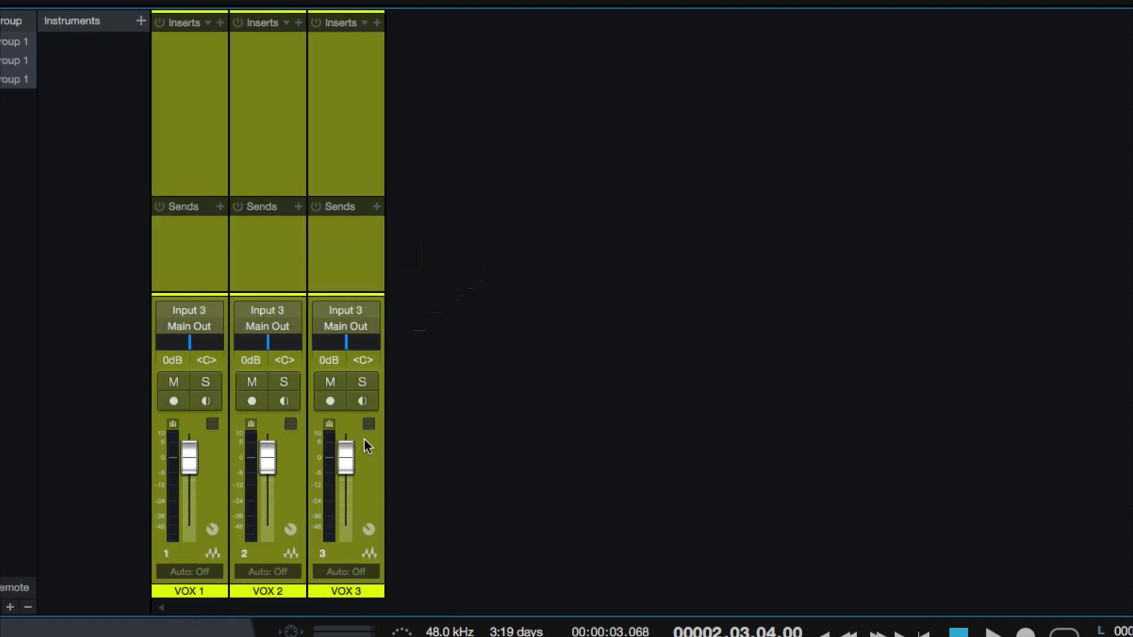
Lower the grouped faders to about -2.8 dB using the VOX 3 fader, and dissolve the group
{"action": "left_click", "coordinate": [412, 467]}
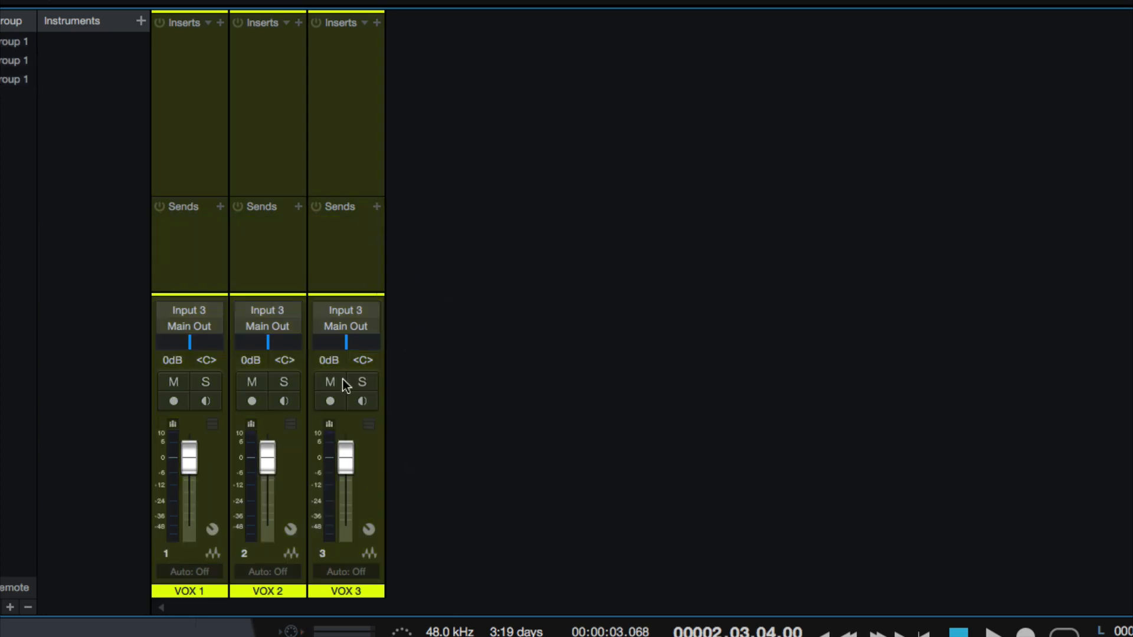
{"action": "mouse_move", "coordinate": [350, 448]}
{"action": "left_mouse_down"}
{"action": "mouse_move", "coordinate": [346, 472]}
{"action": "mouse_move", "coordinate": [345, 447]}
{"action": "left_mouse_up"}
{"action": "left_click", "coordinate": [358, 281]}
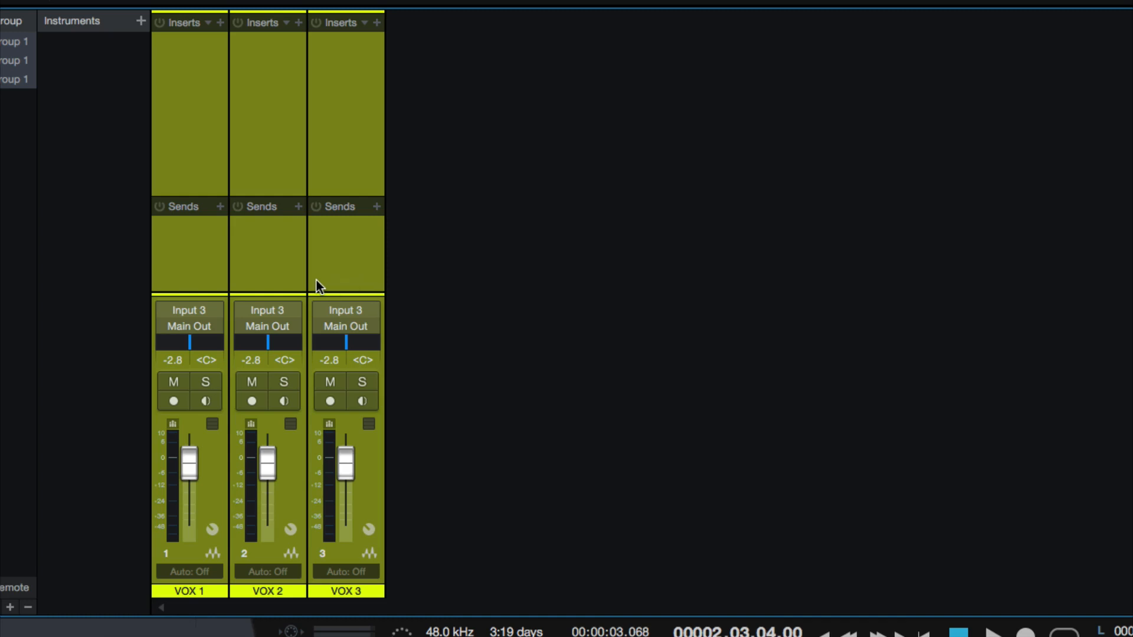
{"action": "key", "text": "ctrl+shift+g"}
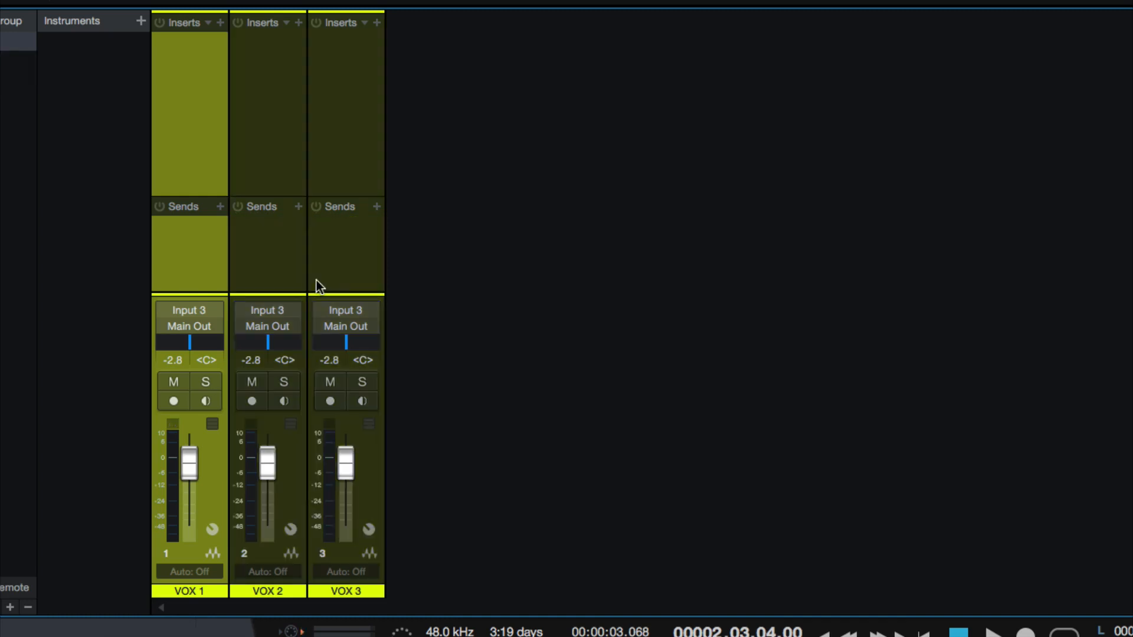
With all three ungrouped VOX channels selected, lower their faders to about -16.7 dB and reset them to 0 dB
{"action": "key", "text": "ctrl+z"}
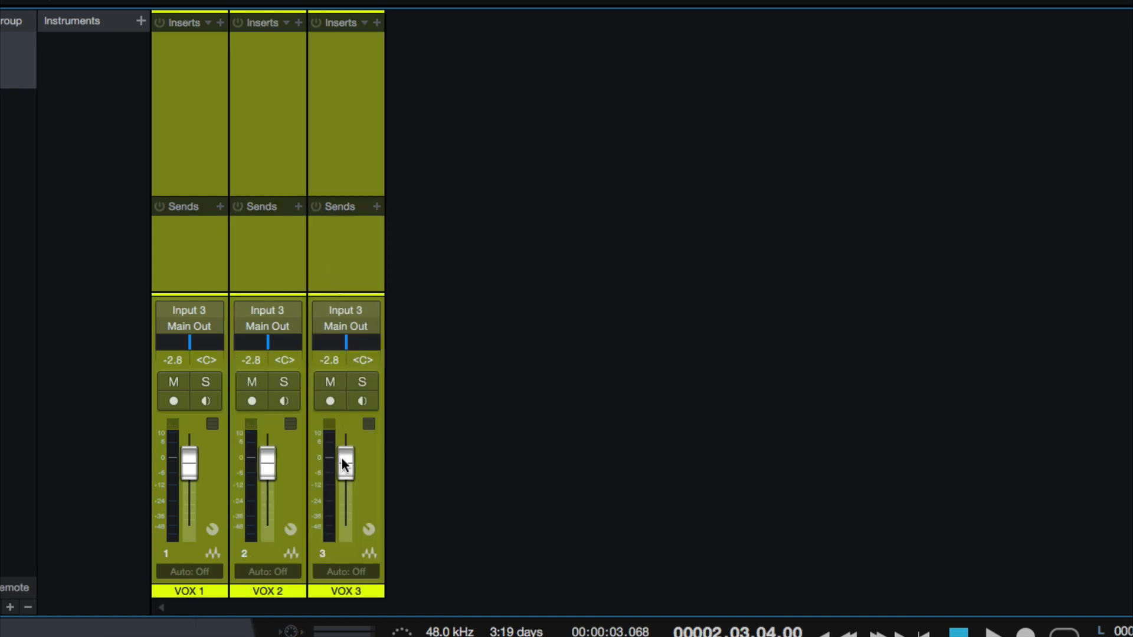
{"action": "left_click_drag", "start_coordinate": [343, 460], "coordinate": [342, 483]}
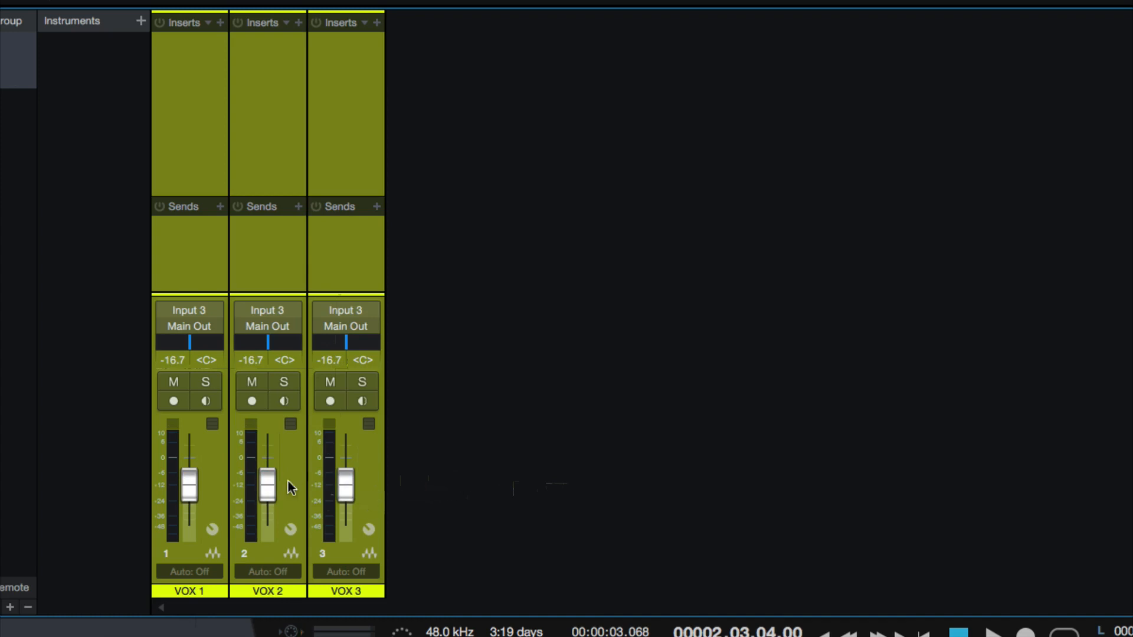
{"action": "left_click", "coordinate": [196, 487], "text": "alt"}
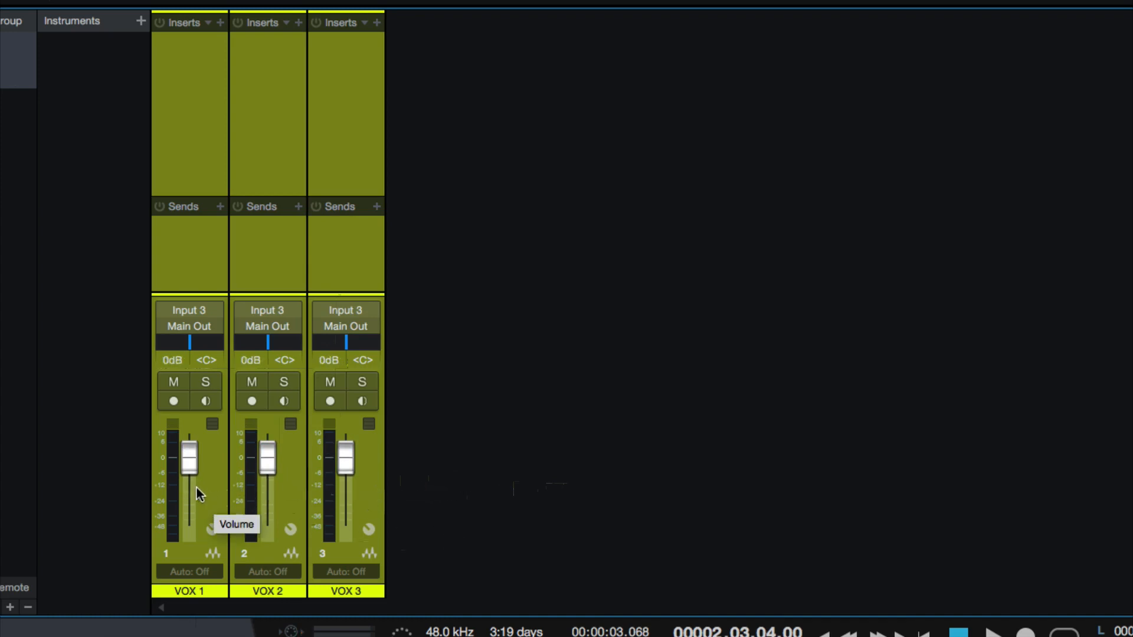
Select only VOX 1, move its fader up and down, adjust its pan, and return it to 0 dB and centre
{"action": "left_click", "coordinate": [217, 233]}
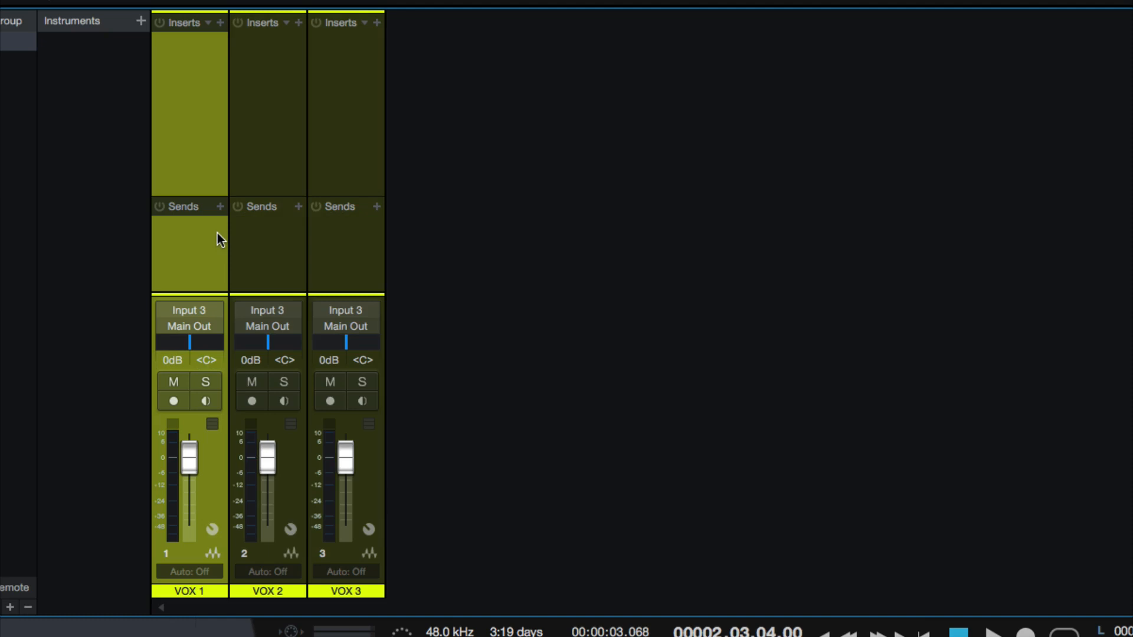
{"action": "mouse_move", "coordinate": [195, 460]}
{"action": "left_mouse_down"}
{"action": "mouse_move", "coordinate": [188, 472]}
{"action": "mouse_move", "coordinate": [187, 455]}
{"action": "left_mouse_up"}
{"action": "left_click_drag", "start_coordinate": [184, 481], "coordinate": [185, 435]}
{"action": "left_click", "coordinate": [184, 457], "text": "alt"}
{"action": "left_click_drag", "start_coordinate": [184, 455], "coordinate": [189, 466]}
{"action": "left_click_drag", "start_coordinate": [189, 470], "coordinate": [202, 445]}
{"action": "left_click", "coordinate": [196, 450], "text": "super"}
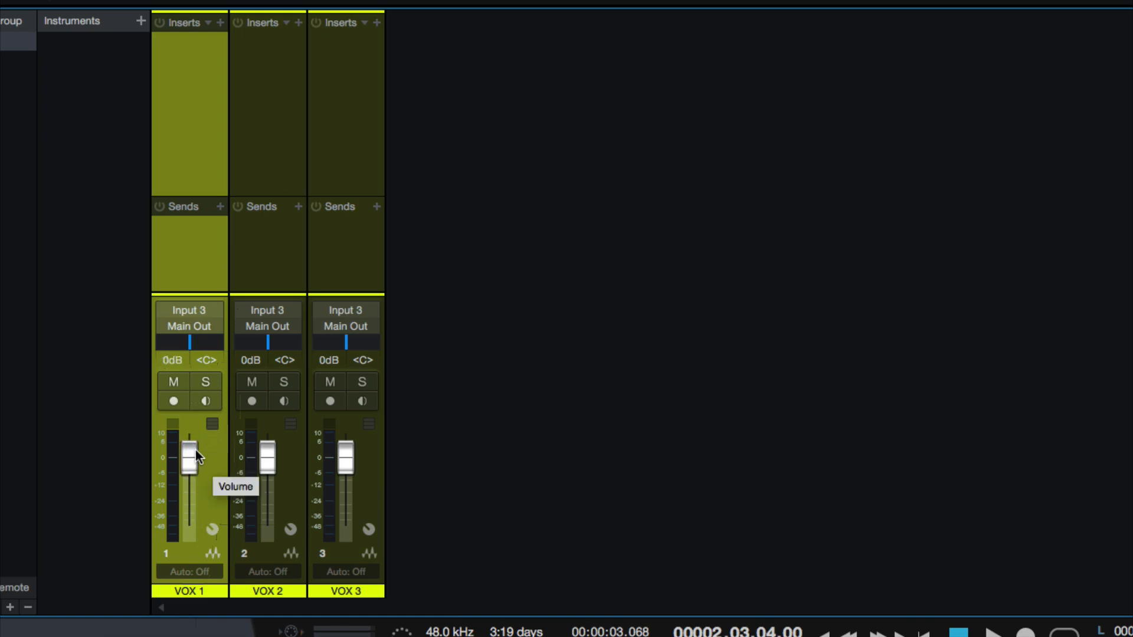
{"action": "left_click_drag", "start_coordinate": [197, 346], "coordinate": [268, 327]}
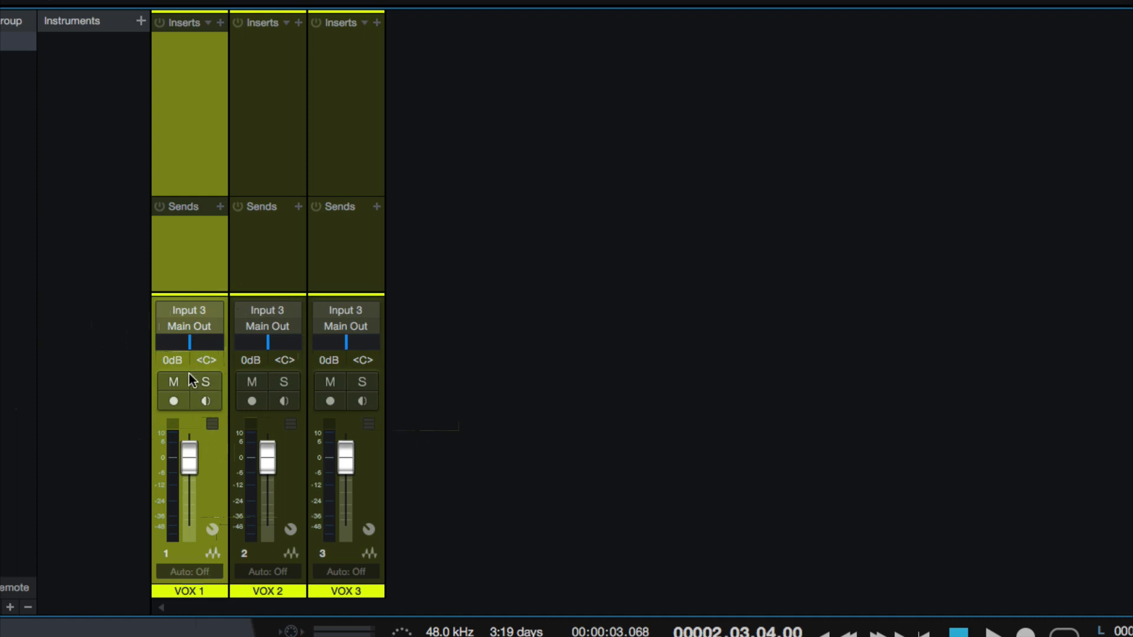
{"action": "left_click", "coordinate": [125, 349]}
Lower the VOX 2 fader to about -16.7 dB and open its volume value for editing
{"action": "left_click", "coordinate": [169, 362]}
{"action": "left_click_drag", "start_coordinate": [269, 447], "coordinate": [265, 471]}
{"action": "left_click", "coordinate": [252, 361]}
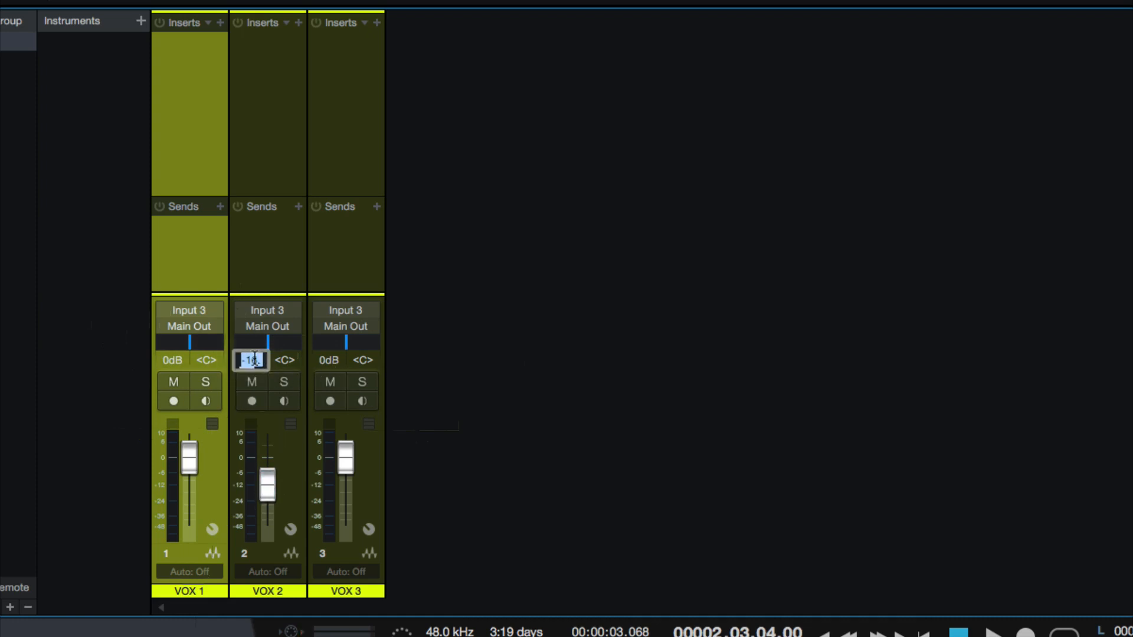
Set the volume of VOX 3 and VOX 1 to exactly -16.7 dB by entering the value
{"action": "left_click", "coordinate": [340, 361]}
{"action": "type", "text": "7"}
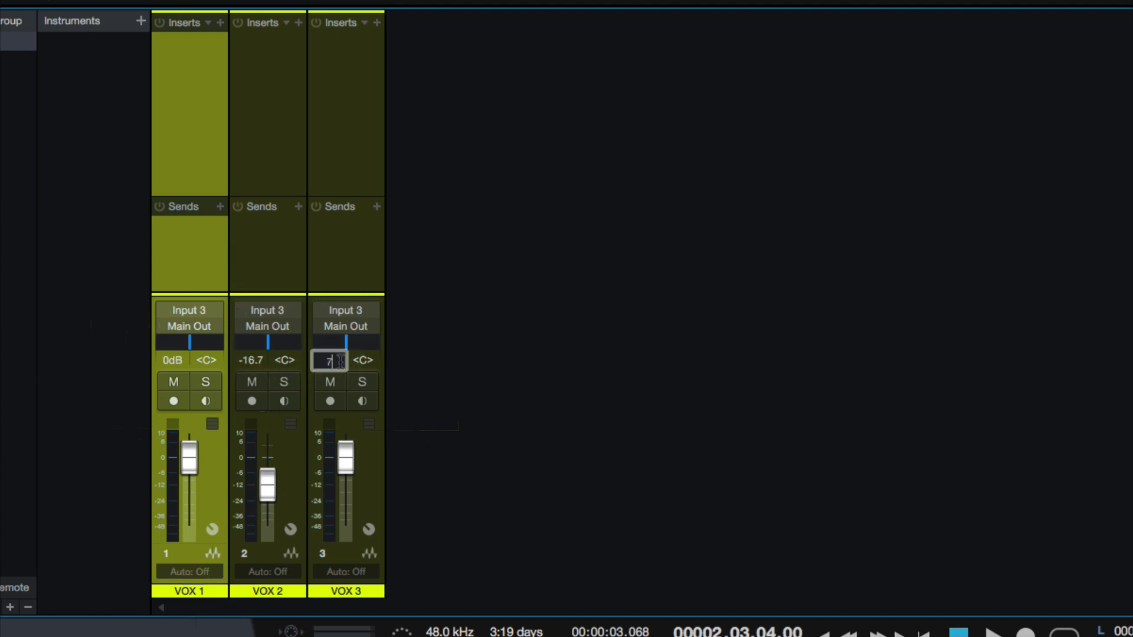
{"action": "key", "text": "Return"}
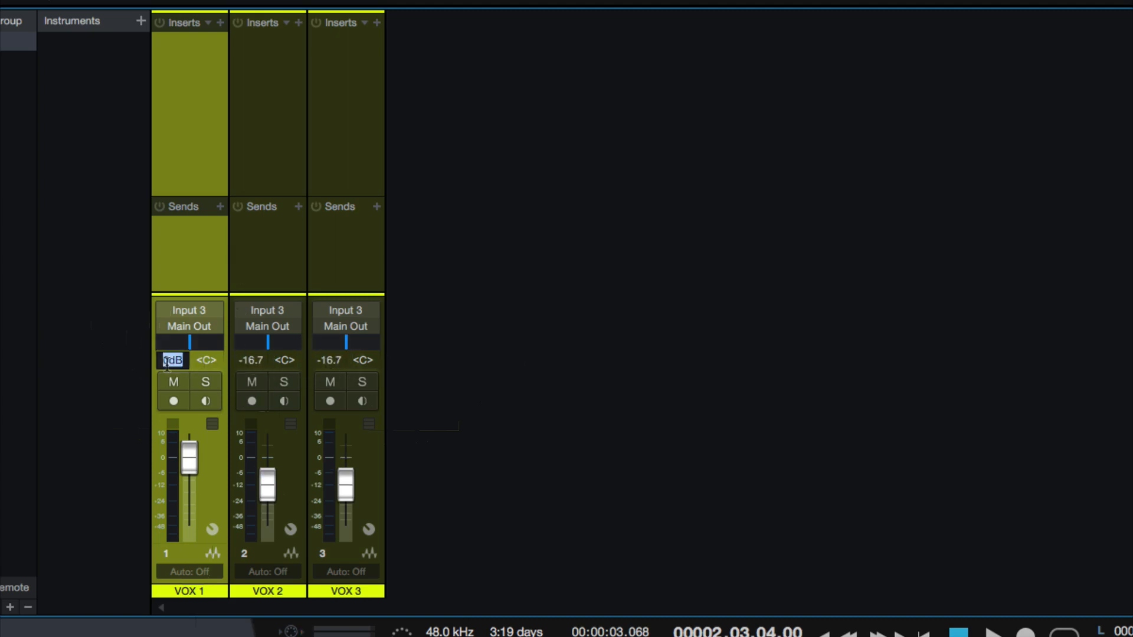
{"action": "type", "text": "-16."}
{"action": "type", "text": "7"}
{"action": "key", "text": "Return"}
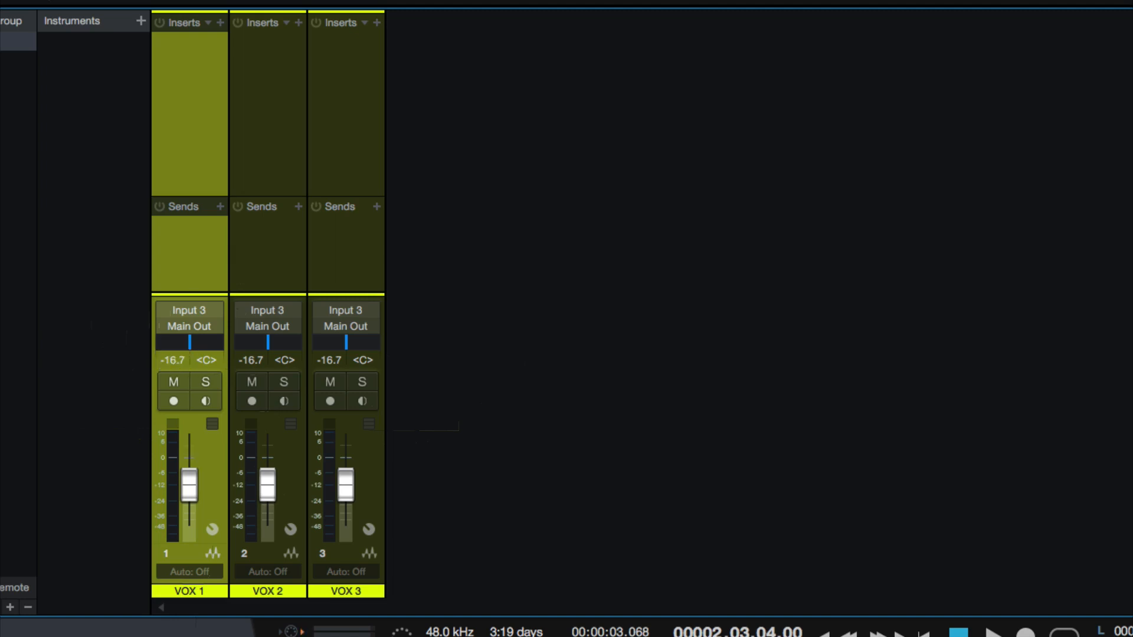
Set the pan of the VOX 1 channel to L45
{"action": "left_click", "coordinate": [206, 361]}
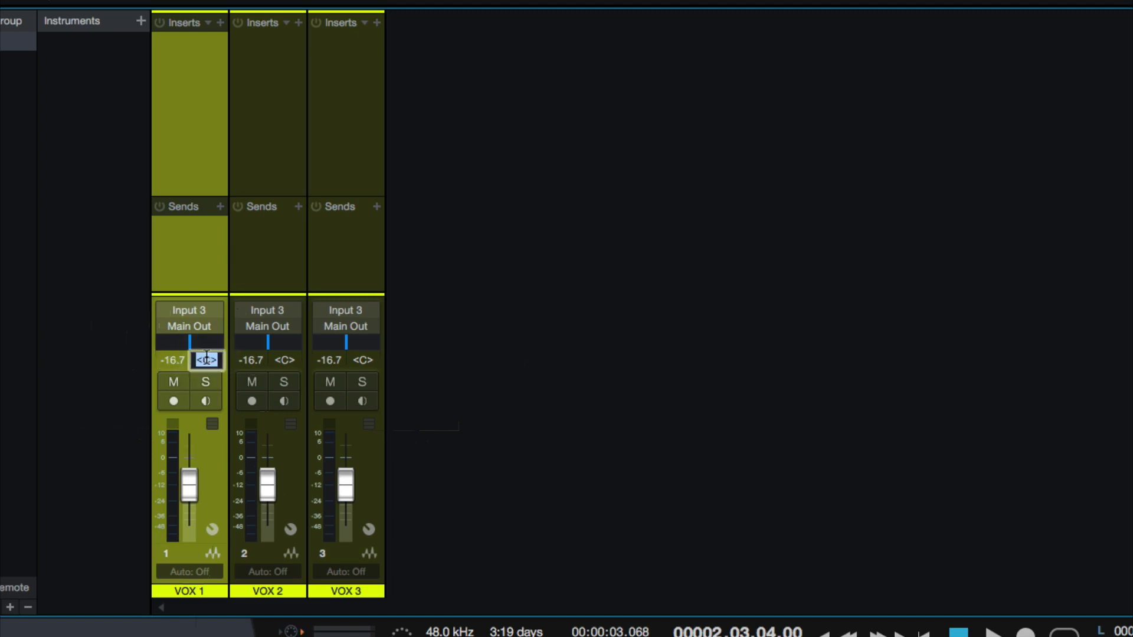
{"action": "type", "text": "L45"}
{"action": "key", "text": "Return"}
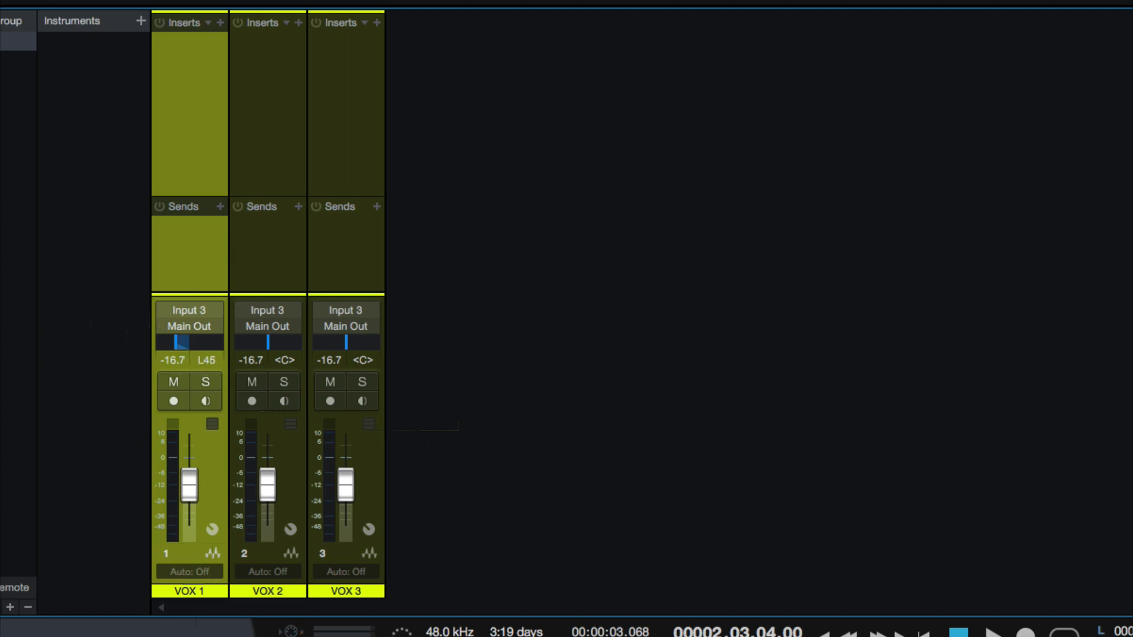
Sweep the VOX 1 pan slider and bring it to about R24
{"action": "left_click_drag", "start_coordinate": [188, 341], "coordinate": [150, 346]}
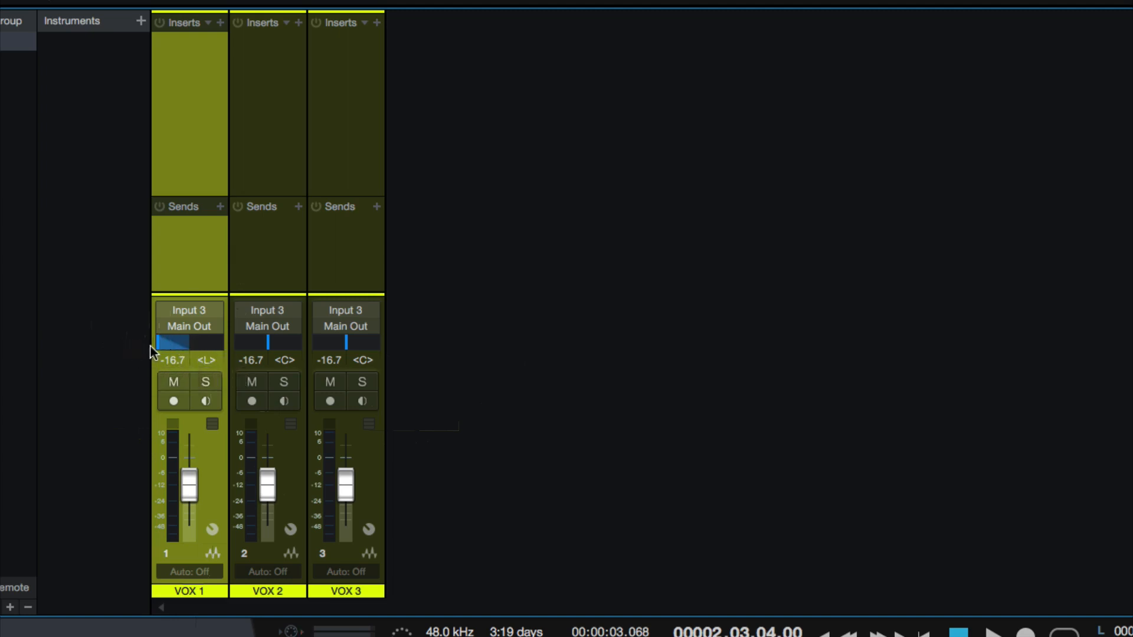
{"action": "double_click", "coordinate": [207, 361]}
{"action": "mouse_move", "coordinate": [196, 343]}
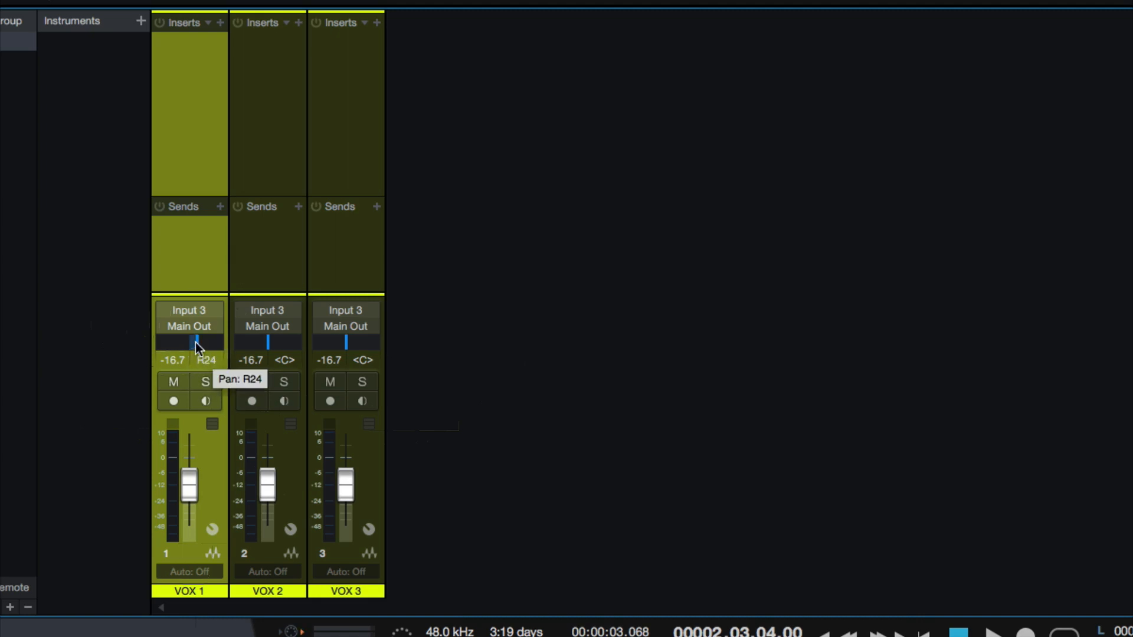
Reset the VOX 1 pan to centre and the volumes of VOX 1, VOX 2 and VOX 3 to 0 dB
{"action": "left_click", "coordinate": [168, 360], "text": "super"}
{"action": "left_click", "coordinate": [265, 485], "text": "super"}
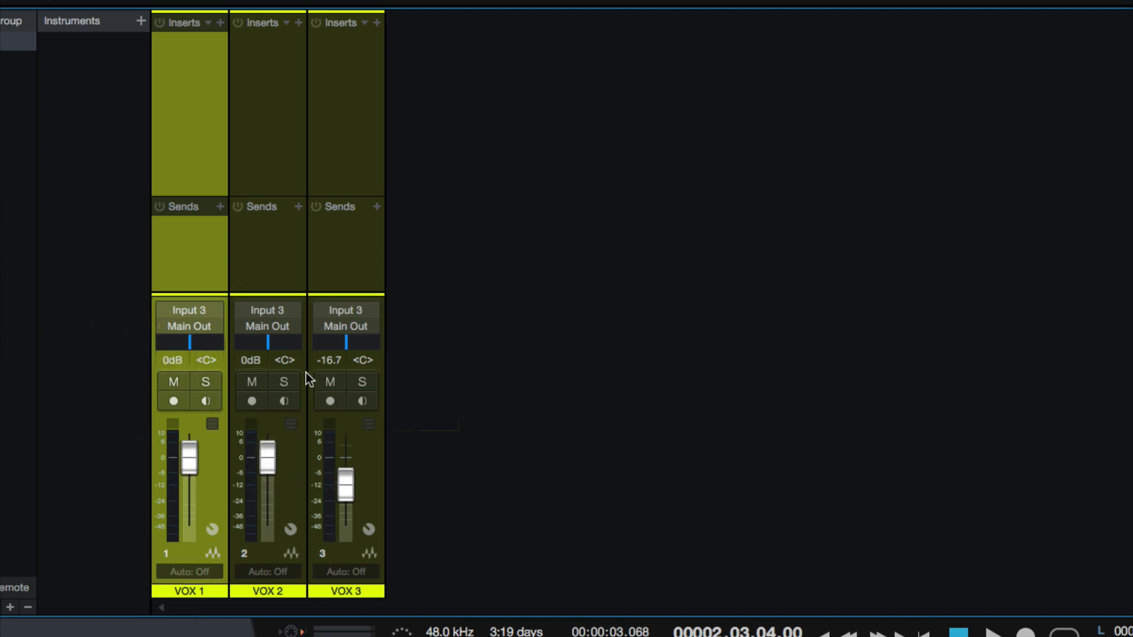
{"action": "left_click", "coordinate": [340, 360], "text": "super"}
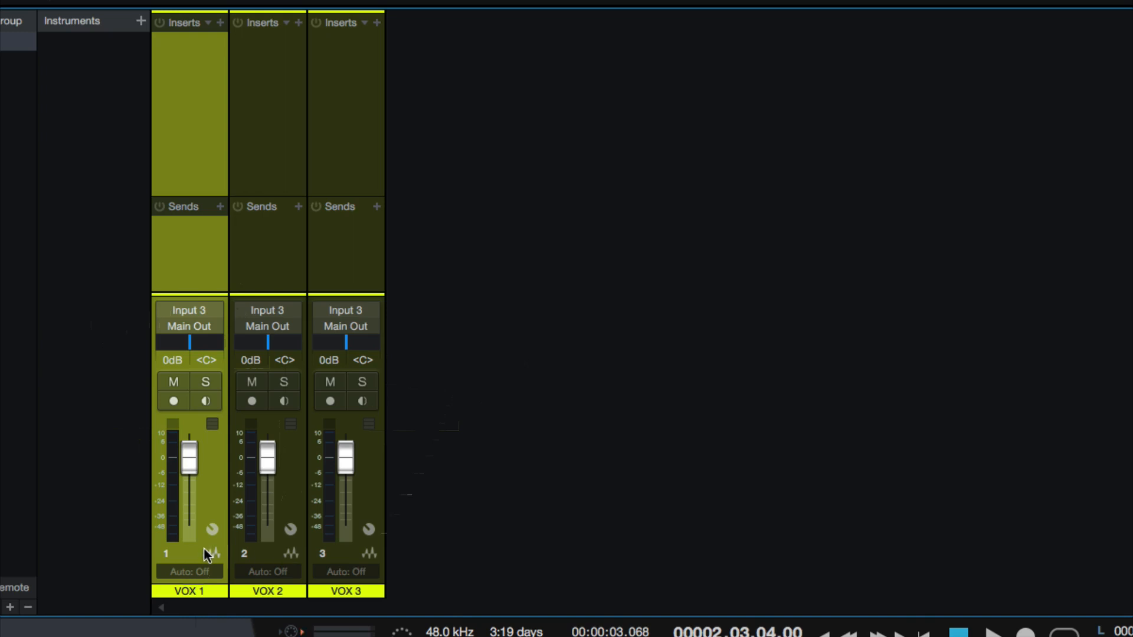
Move the VOX 1 channel after VOX 3 in the console, and restore the order VOX 1, VOX 2, VOX 3
{"action": "left_click_drag", "start_coordinate": [189, 260], "coordinate": [335, 229]}
{"action": "left_click_drag", "start_coordinate": [331, 267], "coordinate": [165, 276]}
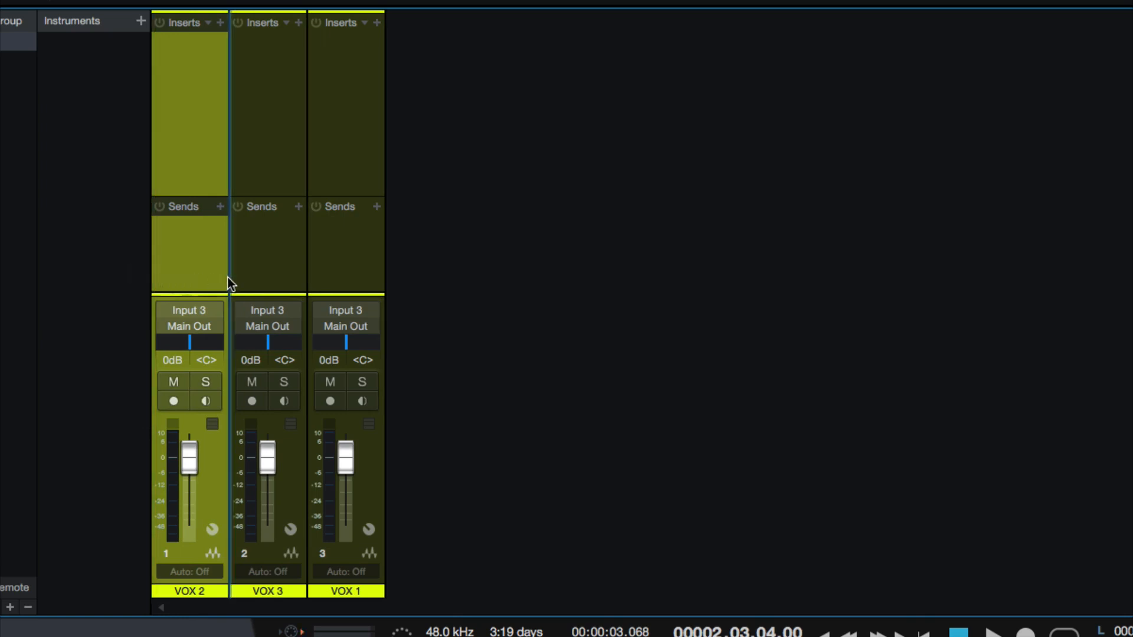
{"action": "left_click_drag", "start_coordinate": [313, 259], "coordinate": [182, 256]}
View the commands offered for the selected channels VOX 1 through VOX 3, such as grouping and adding a bus, without choosing one
{"action": "left_click", "coordinate": [349, 284], "text": "shift"}
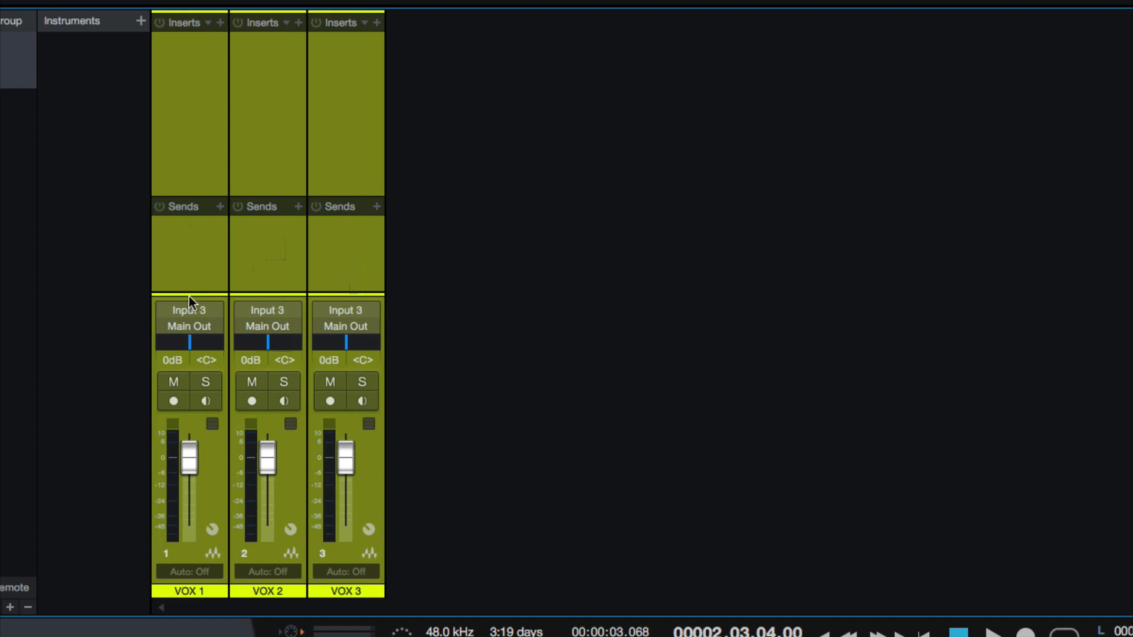
{"action": "left_click", "coordinate": [189, 271]}
{"action": "left_click", "coordinate": [350, 262], "text": "shift"}
{"action": "right_click", "coordinate": [254, 242]}
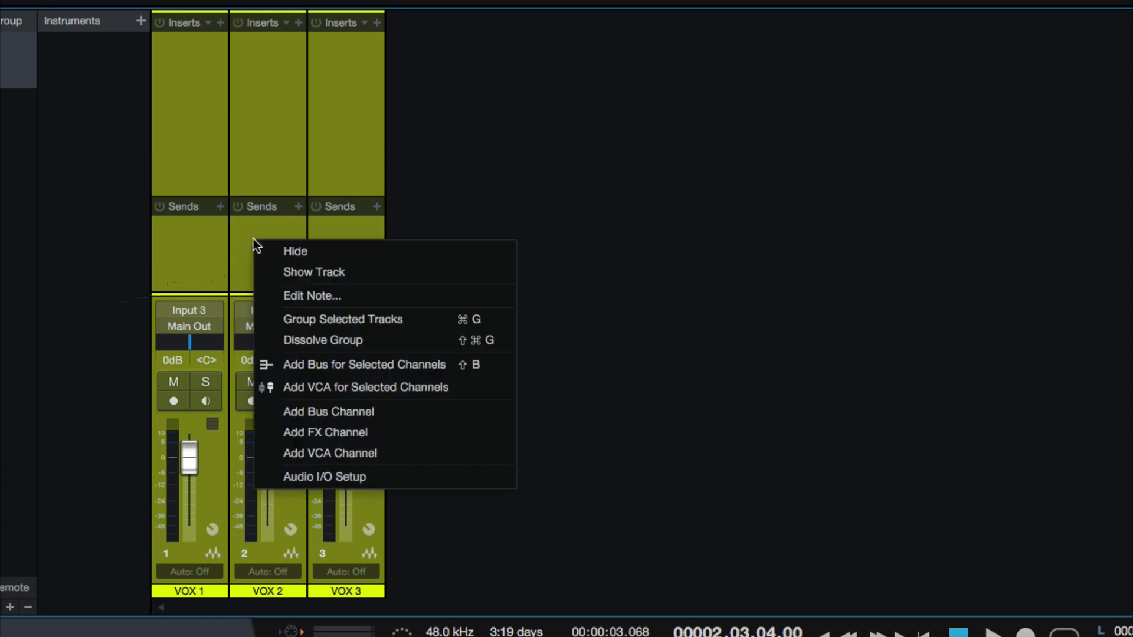
{"action": "left_click", "coordinate": [213, 246]}
Alternate between selecting the full range VOX 1 through VOX 3 and only VOX 1 with VOX 3, ending with VOX 2 left out
{"action": "left_click", "coordinate": [224, 267]}
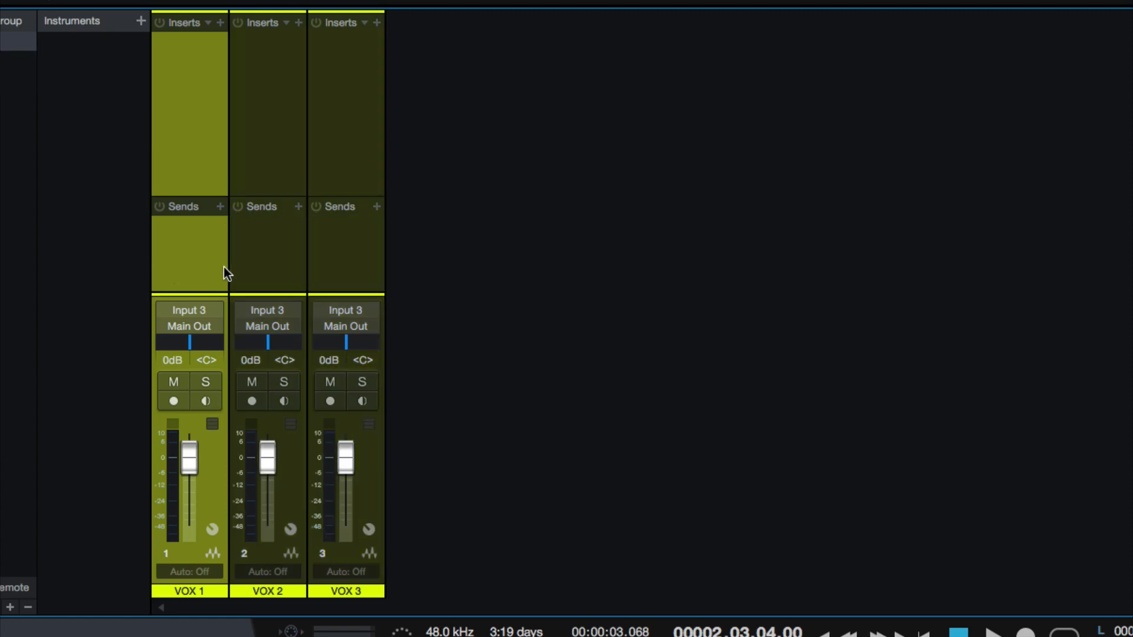
{"action": "left_click", "coordinate": [364, 252], "text": "ctrl"}
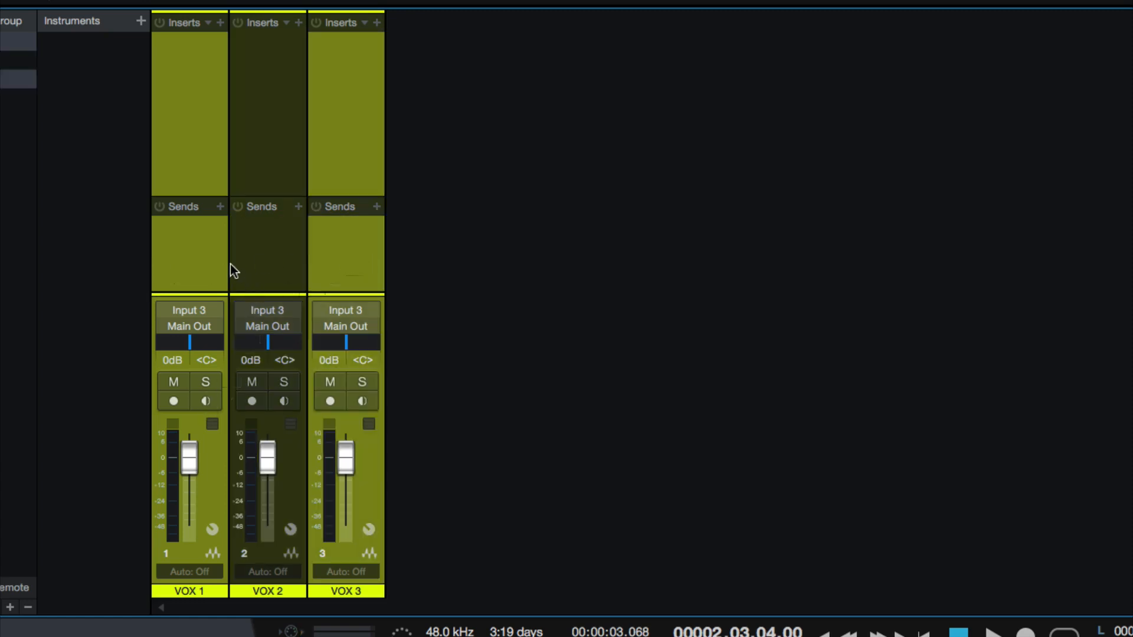
{"action": "left_click", "coordinate": [230, 264]}
{"action": "left_click", "coordinate": [190, 262]}
{"action": "left_click", "coordinate": [366, 253], "text": "shift"}
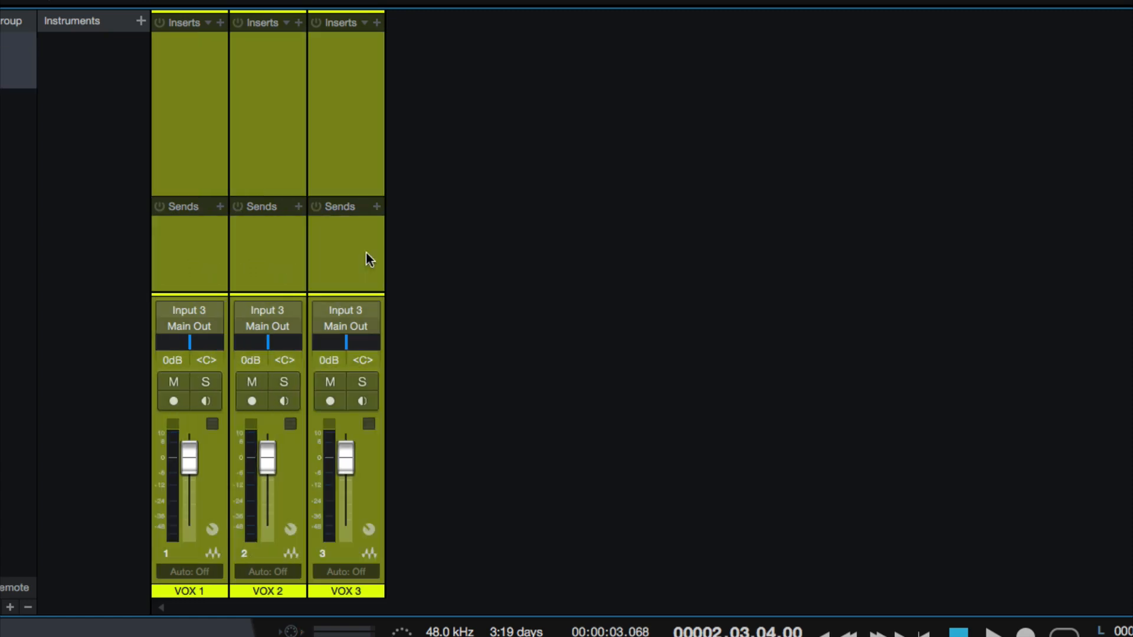
{"action": "left_click", "coordinate": [174, 259]}
{"action": "left_click", "coordinate": [323, 249], "text": "ctrl"}
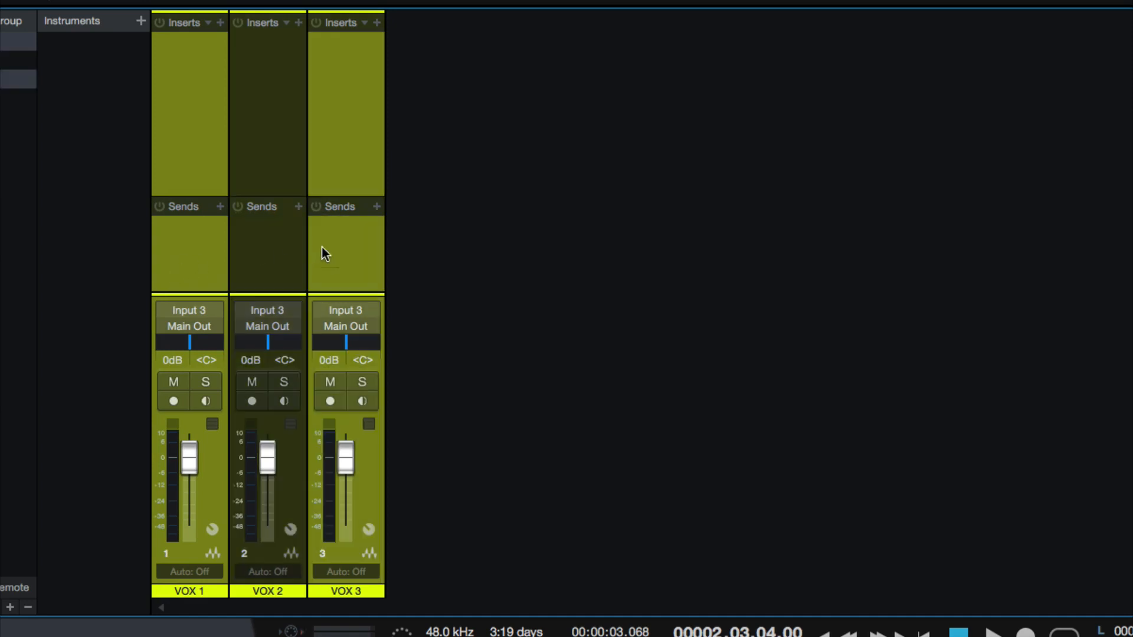
Add a bus for the three channels VOX 1, VOX 2 and VOX 3 in the console
{"action": "left_click", "coordinate": [275, 78], "text": "ctrl"}
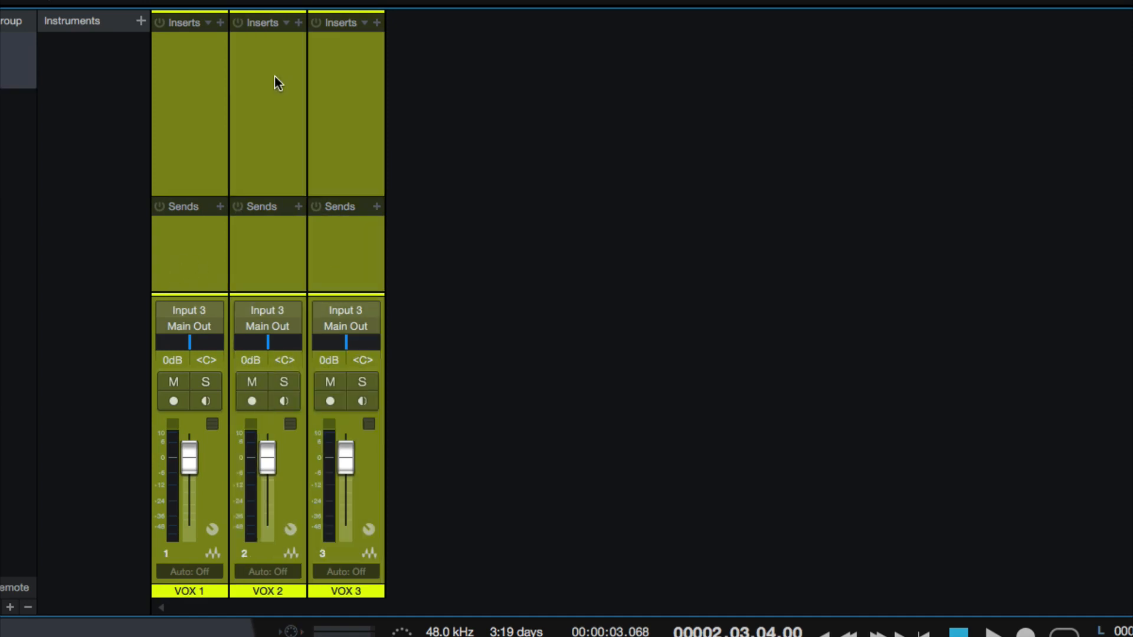
{"action": "right_click", "coordinate": [263, 282]}
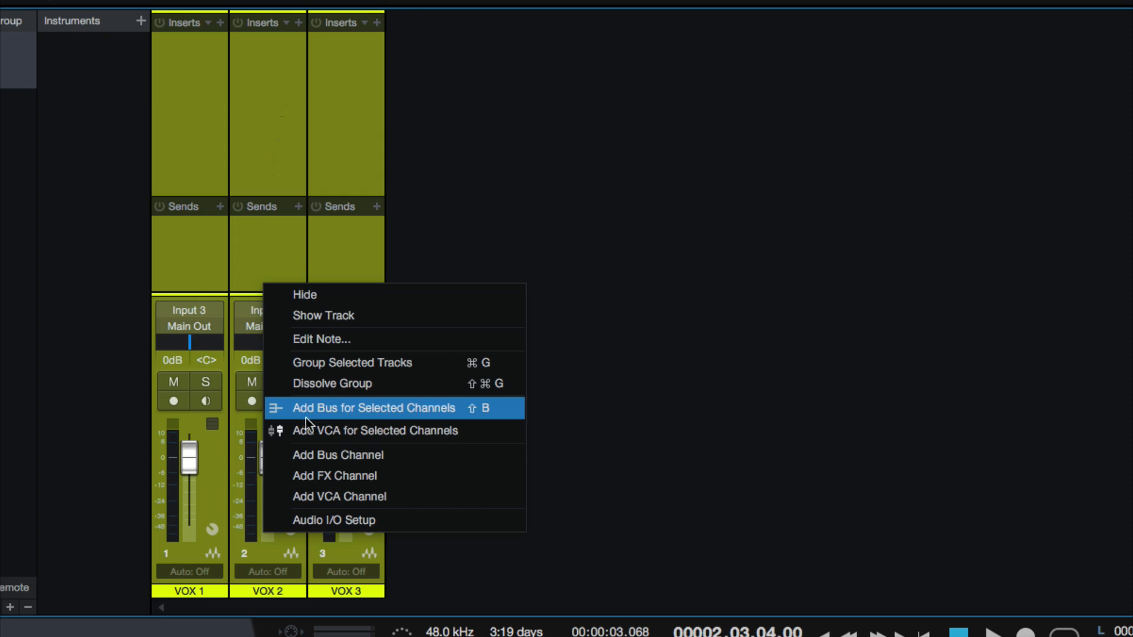
{"action": "left_click", "coordinate": [454, 410]}
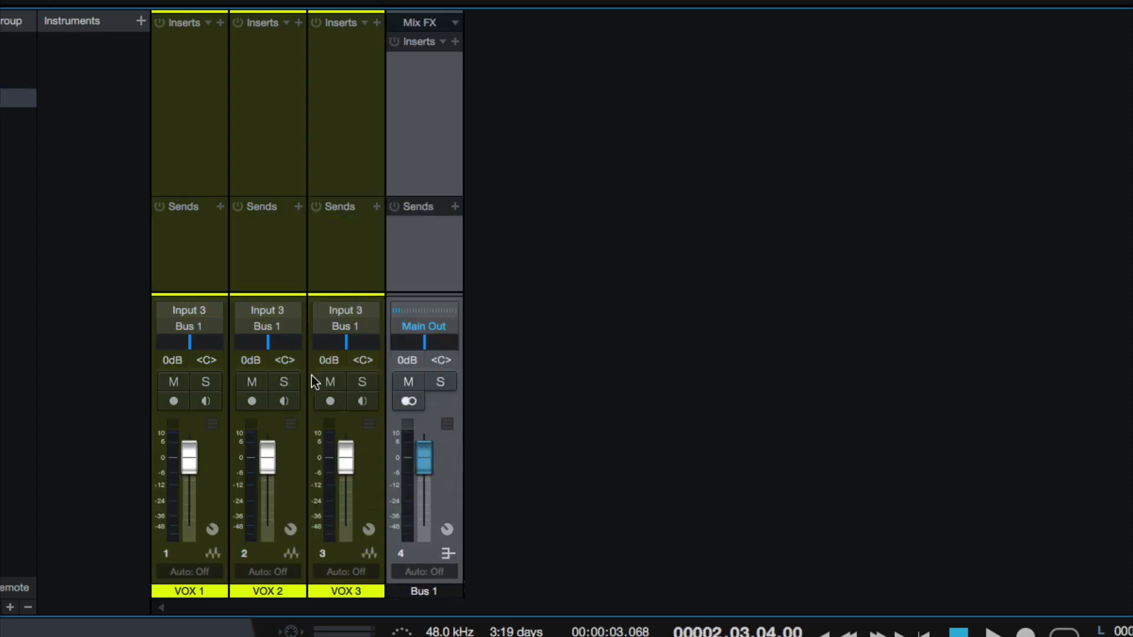
Reselect VOX 1 through VOX 3 to check their shared routing, and rename the new bus channel as VOX BUS
{"action": "left_click", "coordinate": [190, 271]}
{"action": "left_click", "coordinate": [337, 278], "text": "shift"}
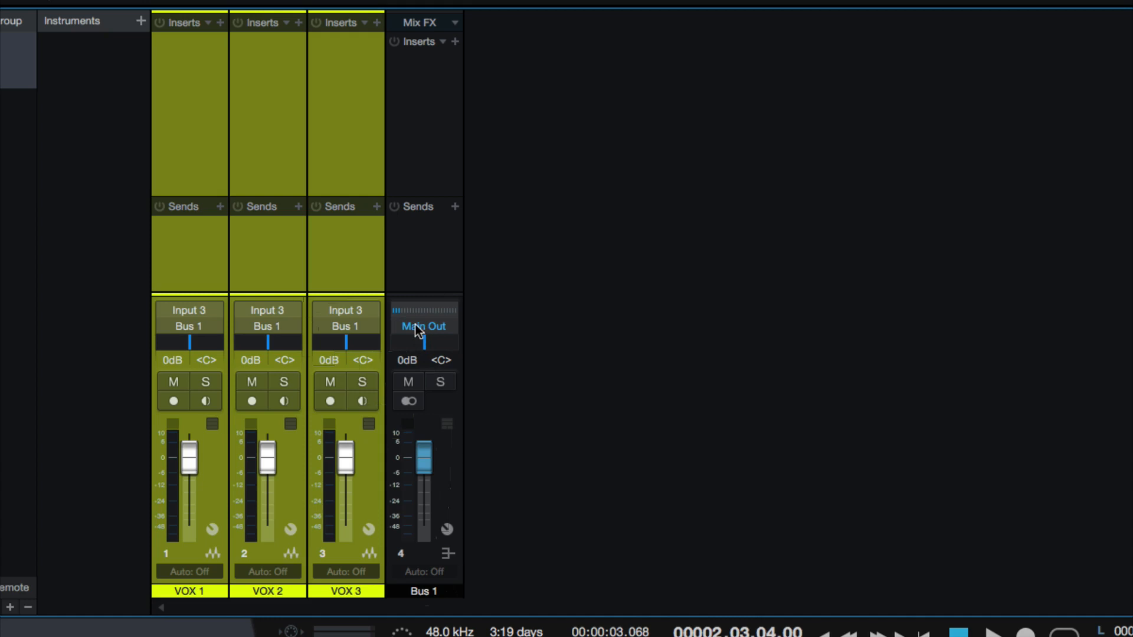
{"action": "double_click", "coordinate": [419, 589]}
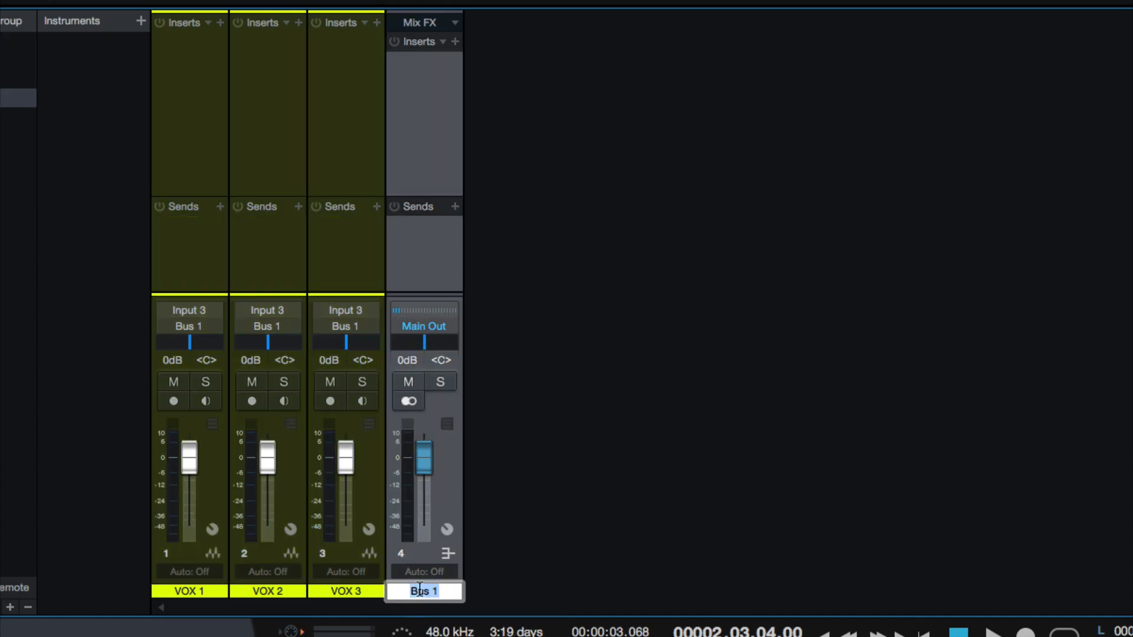
{"action": "type", "text": "VOX BUS"}
{"action": "key", "text": "Return"}
Try lowering the volume of the selected channels VOX 1 through VOX 3 together, and undo the change
{"action": "left_click_drag", "start_coordinate": [366, 273], "coordinate": [193, 254]}
{"action": "mouse_move", "coordinate": [190, 462]}
{"action": "left_mouse_down"}
{"action": "mouse_move", "coordinate": [187, 493]}
{"action": "mouse_move", "coordinate": [192, 479]}
{"action": "left_mouse_up"}
{"action": "key", "text": "super+z"}
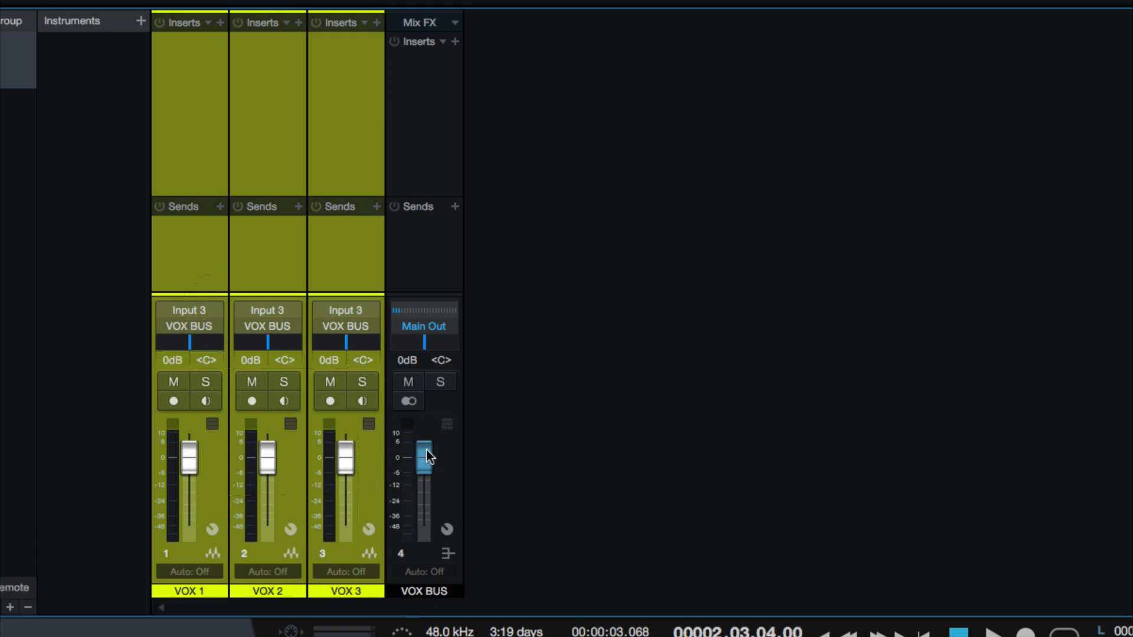
Pull the VOX BUS fader fully down, reset it to 0 dB, and switch the bus solo on and off
{"action": "left_click_drag", "start_coordinate": [426, 456], "coordinate": [420, 591]}
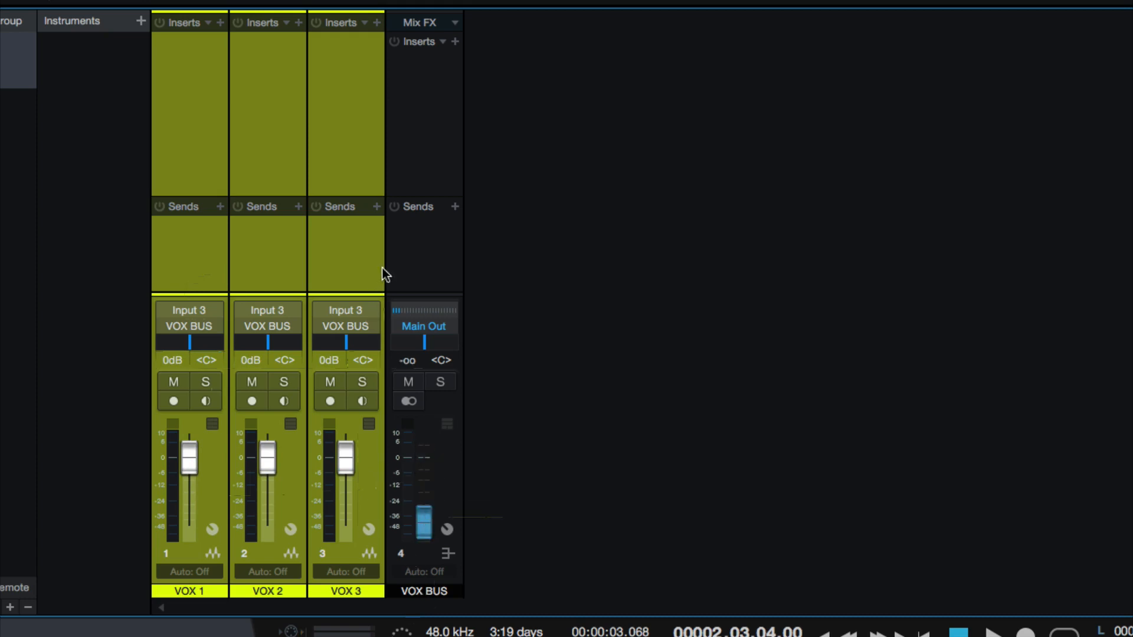
{"action": "left_click", "coordinate": [420, 387]}
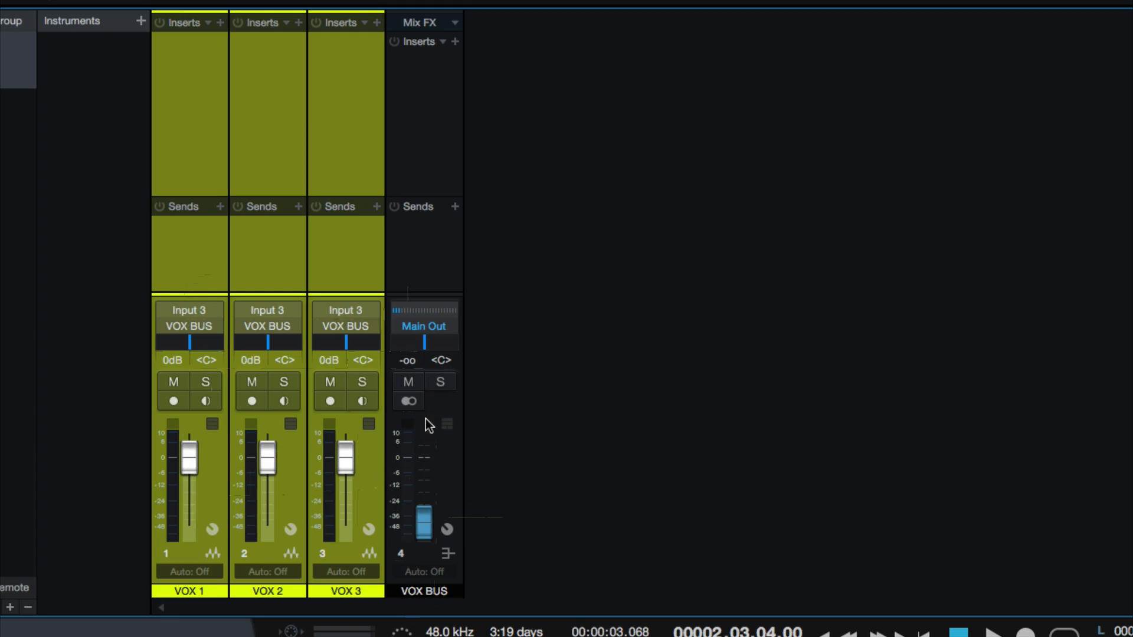
{"action": "left_click", "coordinate": [435, 384]}
{"action": "left_click", "coordinate": [425, 527], "text": "alt"}
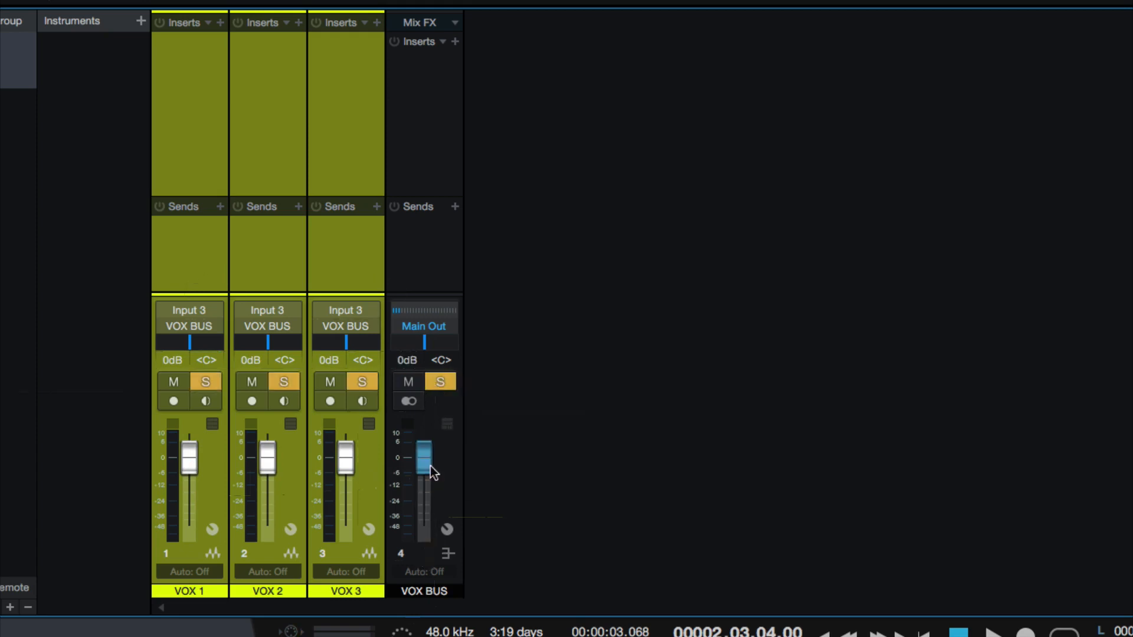
{"action": "left_click", "coordinate": [439, 380]}
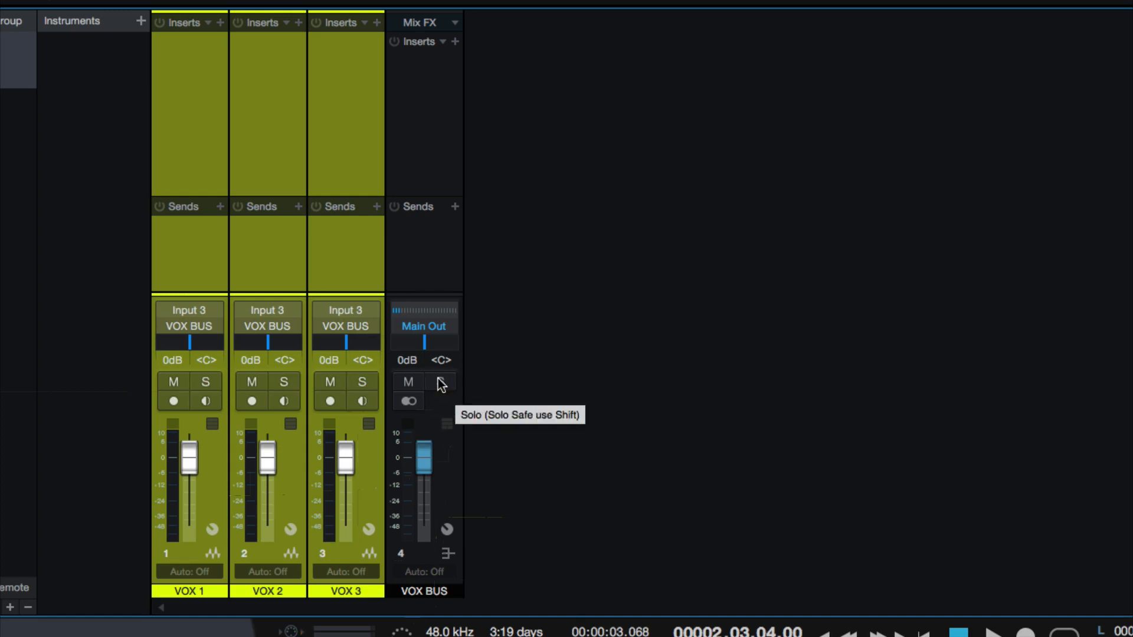
Solo all three VOX channels, solo only VOX 2, and clear the solos
{"action": "left_click", "coordinate": [203, 381]}
{"action": "left_click", "coordinate": [303, 214]}
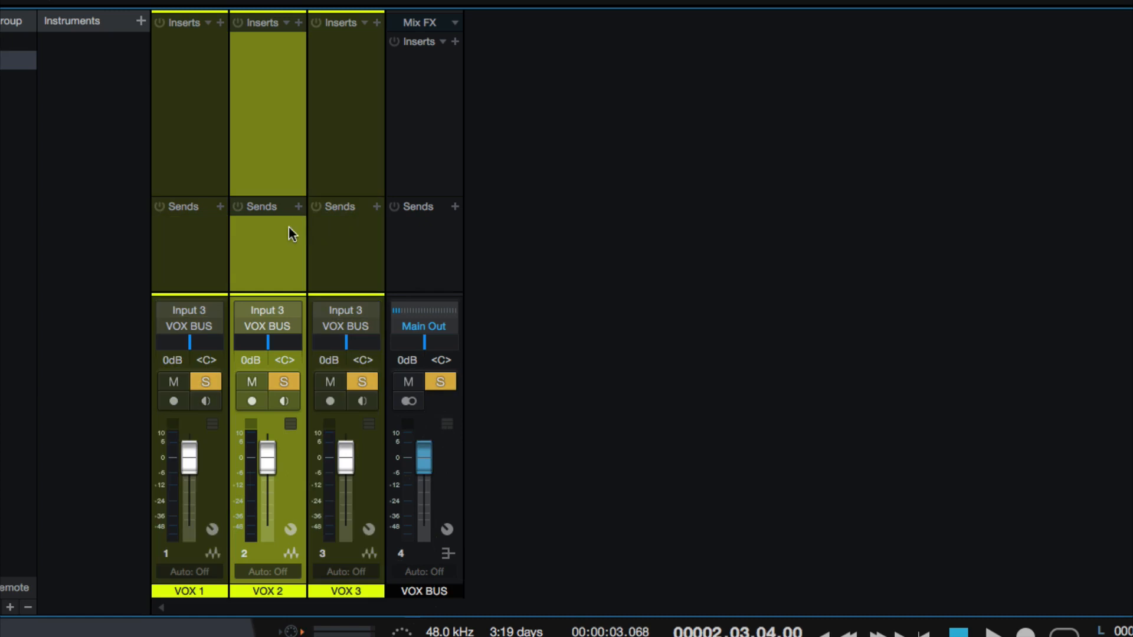
{"action": "key", "text": "s"}
{"action": "left_click", "coordinate": [281, 382]}
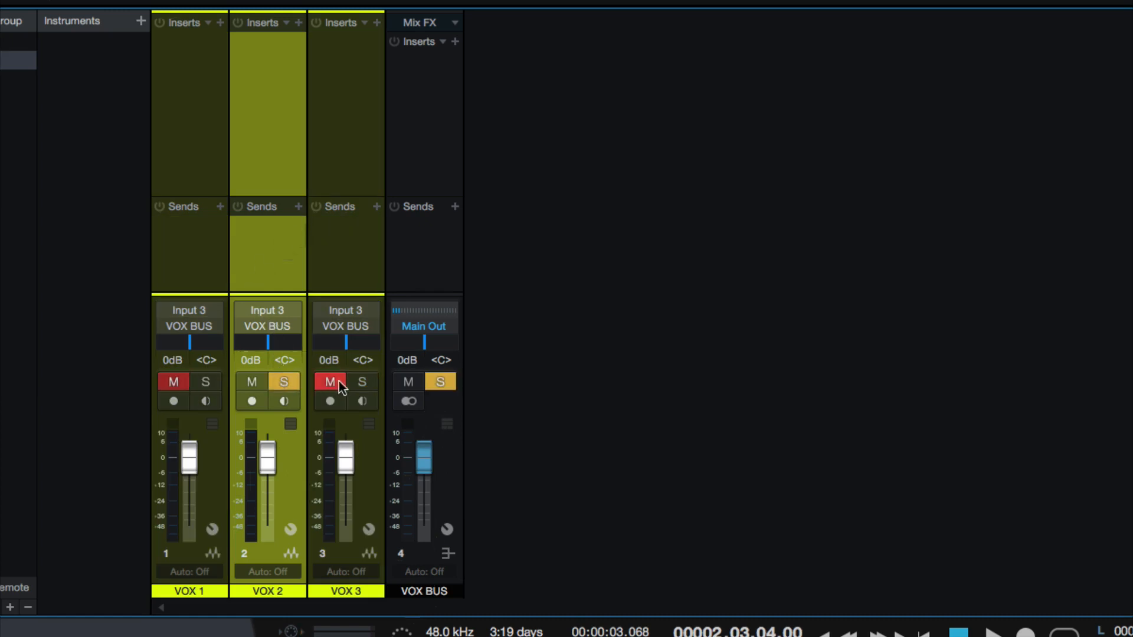
{"action": "left_click", "coordinate": [281, 382]}
Select the VOX BUS, VOX 3 and VOX 2 channels in turn, ending with only VOX 1 selected
{"action": "left_click", "coordinate": [409, 271]}
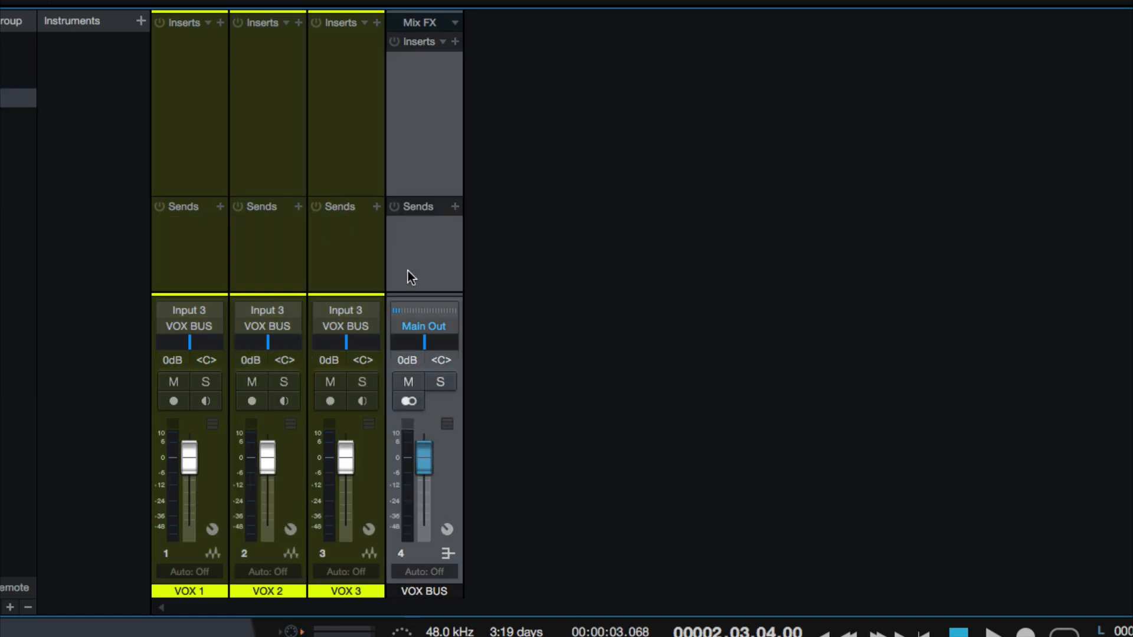
{"action": "left_click", "coordinate": [372, 265]}
{"action": "left_click", "coordinate": [271, 249]}
{"action": "left_click", "coordinate": [212, 255]}
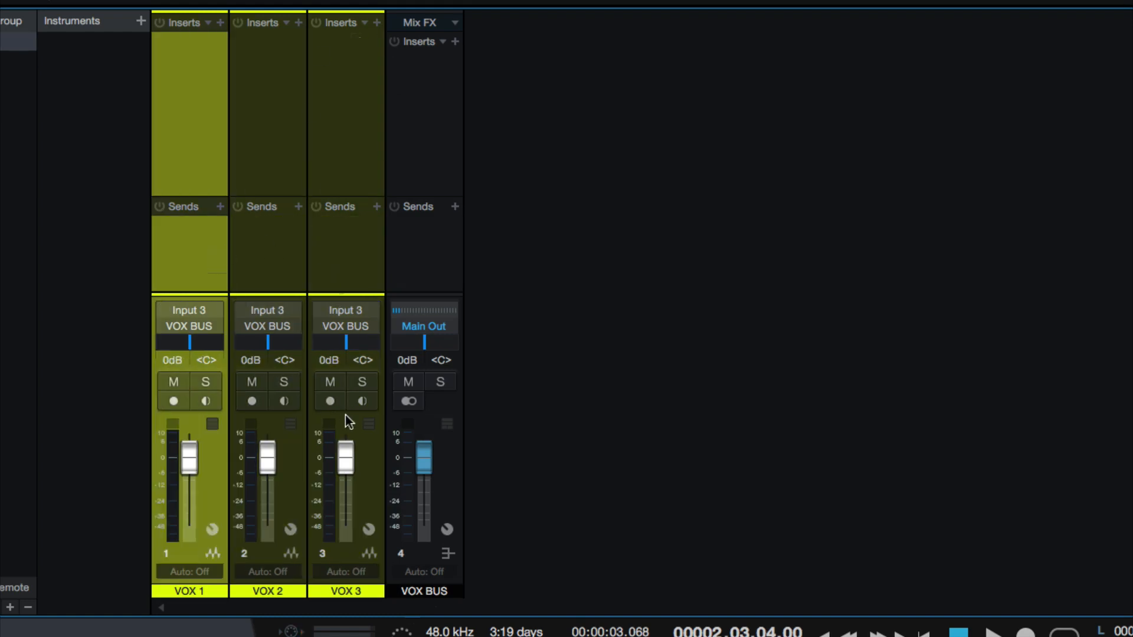
Toggle the mute and solo states of the VOX 1 channel on and off
{"action": "left_click", "coordinate": [180, 384]}
{"action": "left_click", "coordinate": [197, 384]}
{"action": "left_click", "coordinate": [197, 384]}
{"action": "left_click", "coordinate": [166, 386]}
Toggle record arming and input monitoring on the VOX 1 channel on and off, leaving both disabled
{"action": "left_click", "coordinate": [173, 401]}
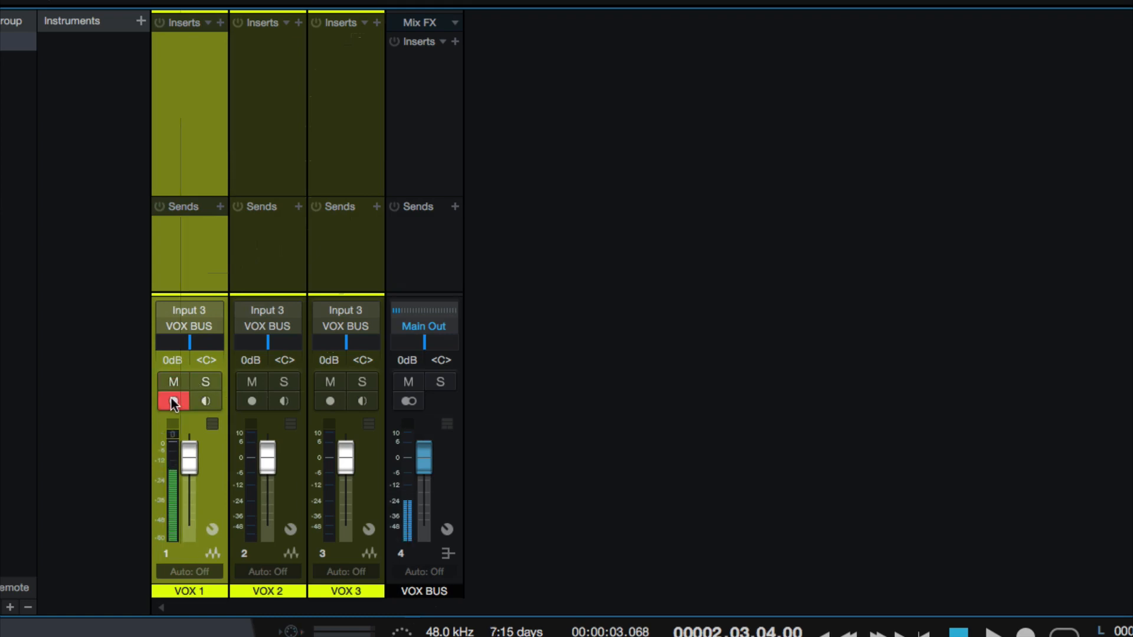
{"action": "left_click", "coordinate": [173, 400]}
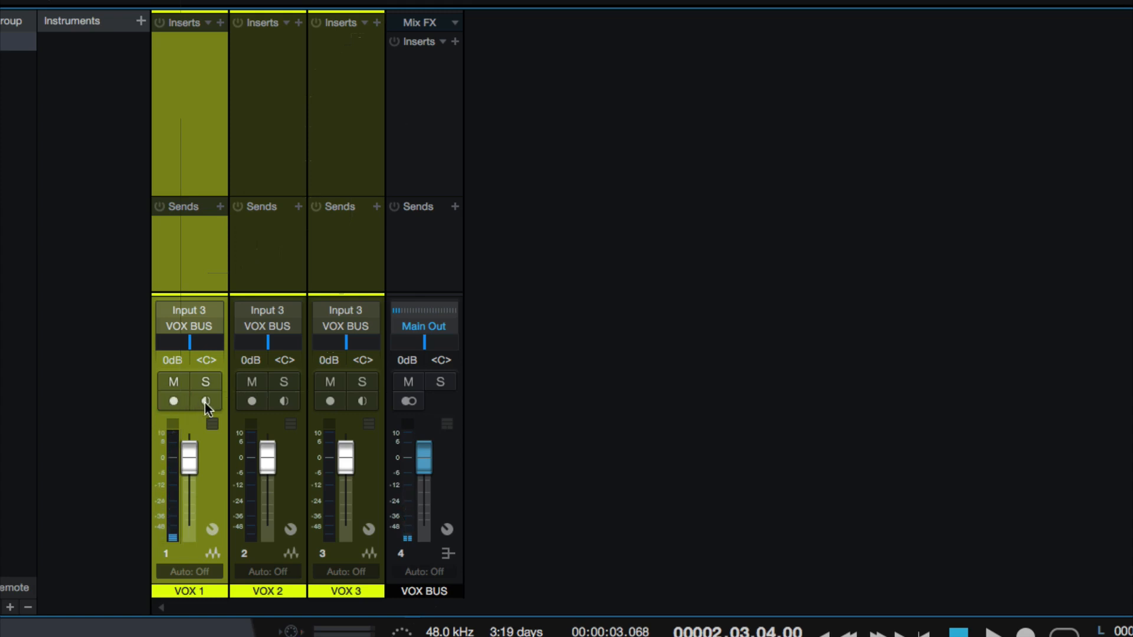
{"action": "left_click", "coordinate": [204, 402]}
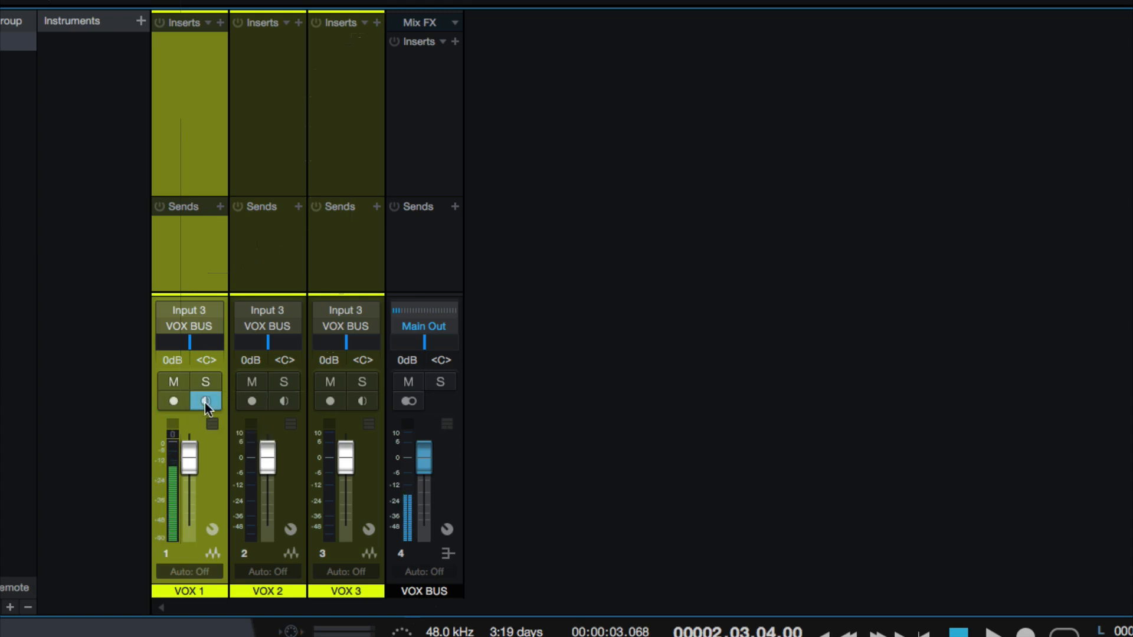
{"action": "left_click", "coordinate": [204, 403]}
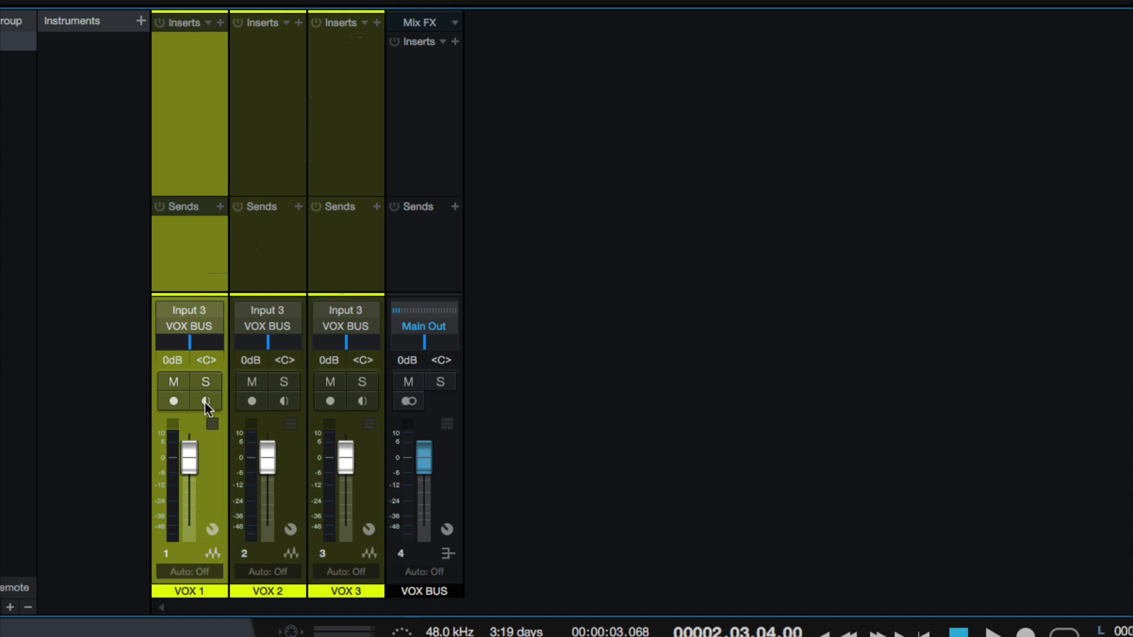
{"action": "left_click", "coordinate": [204, 402]}
{"action": "left_click", "coordinate": [204, 403]}
{"action": "left_click", "coordinate": [183, 402]}
{"action": "left_click", "coordinate": [182, 402]}
{"action": "left_click", "coordinate": [180, 401]}
{"action": "left_click", "coordinate": [179, 401]}
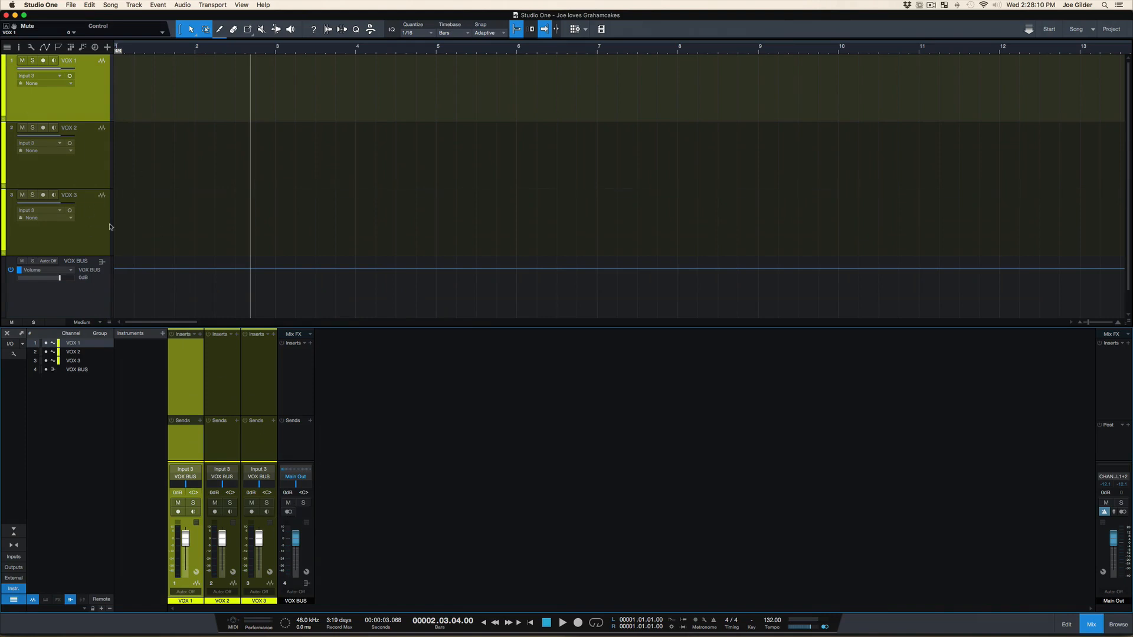
View the input choices and the group choices of the VOX 1 track without changing them
{"action": "key", "text": "shift+e"}
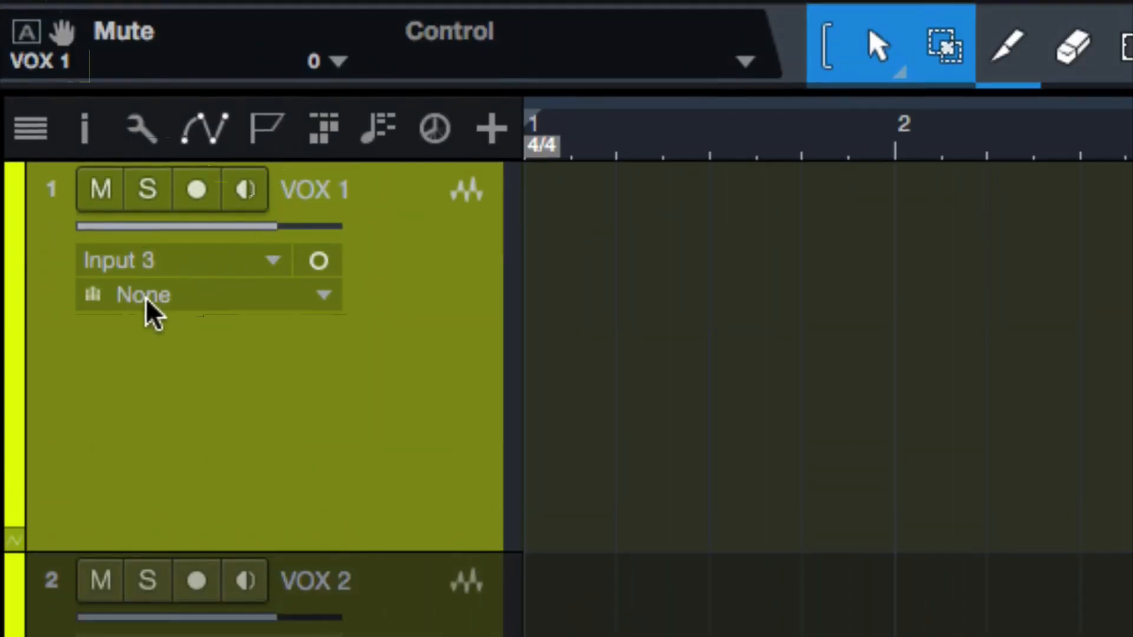
{"action": "left_click", "coordinate": [210, 268]}
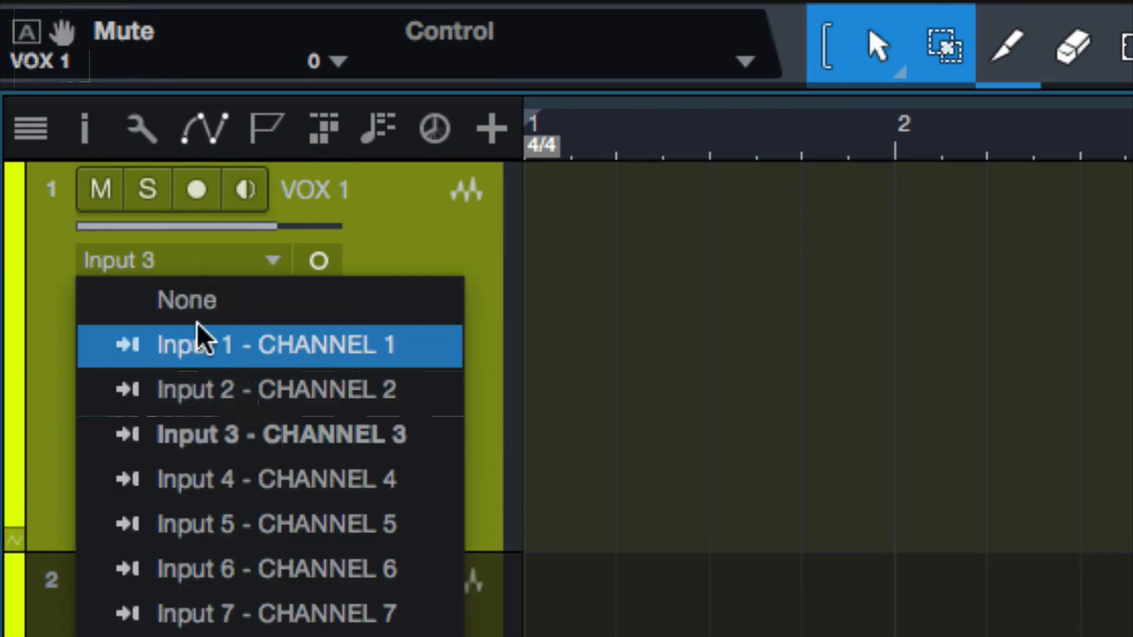
{"action": "left_click", "coordinate": [21, 325]}
{"action": "left_click", "coordinate": [161, 296]}
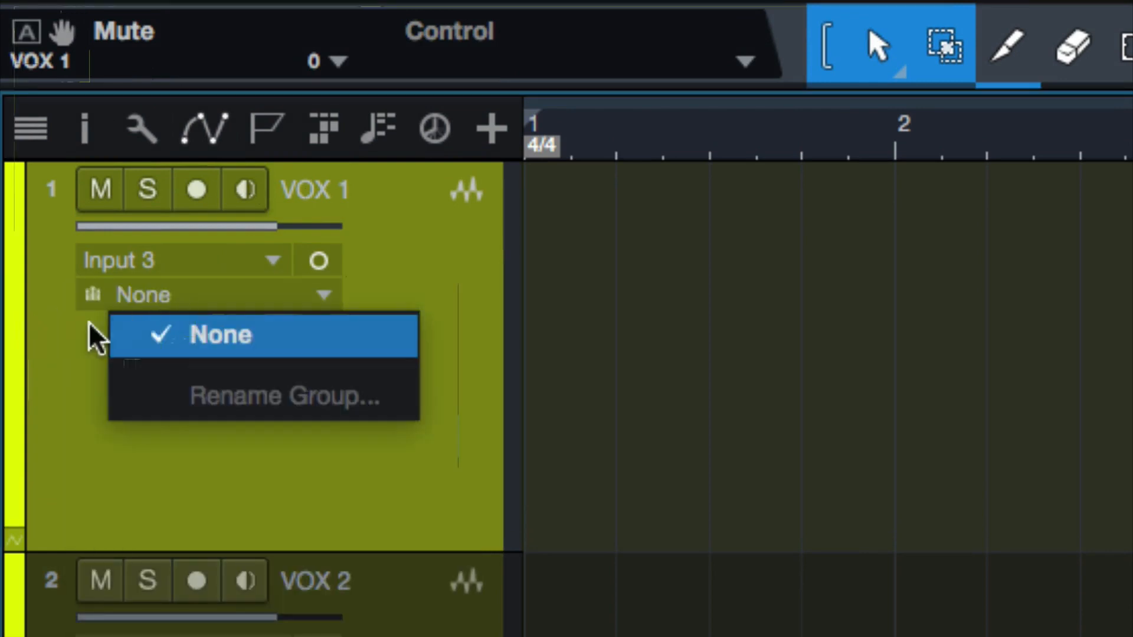
{"action": "left_click", "coordinate": [63, 341]}
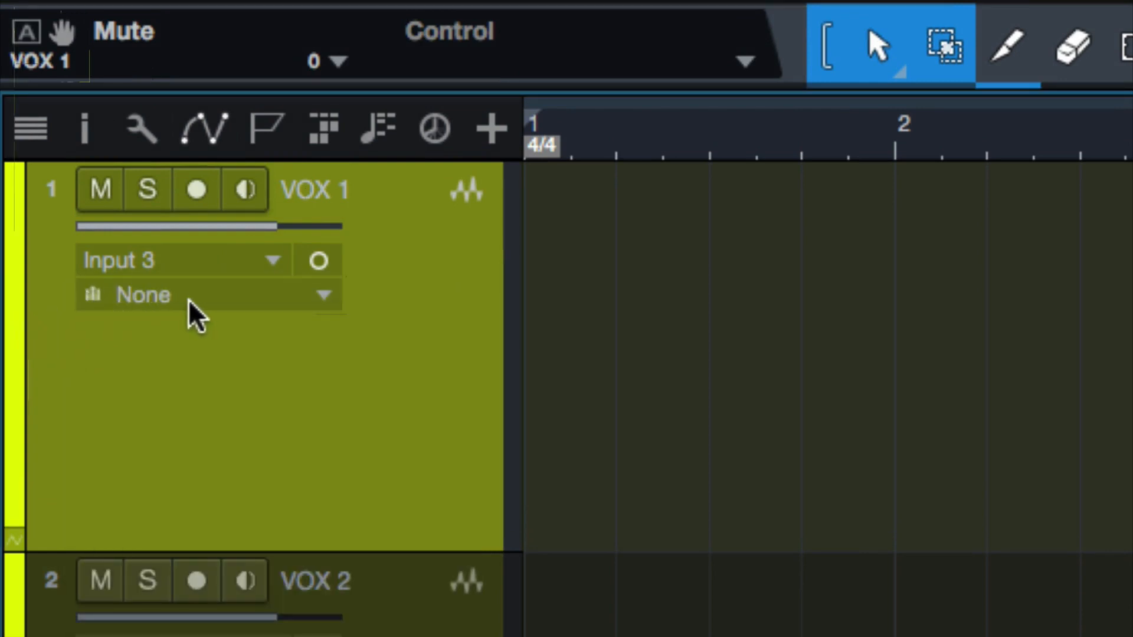
{"action": "left_click", "coordinate": [295, 307]}
{"action": "left_click", "coordinate": [435, 311]}
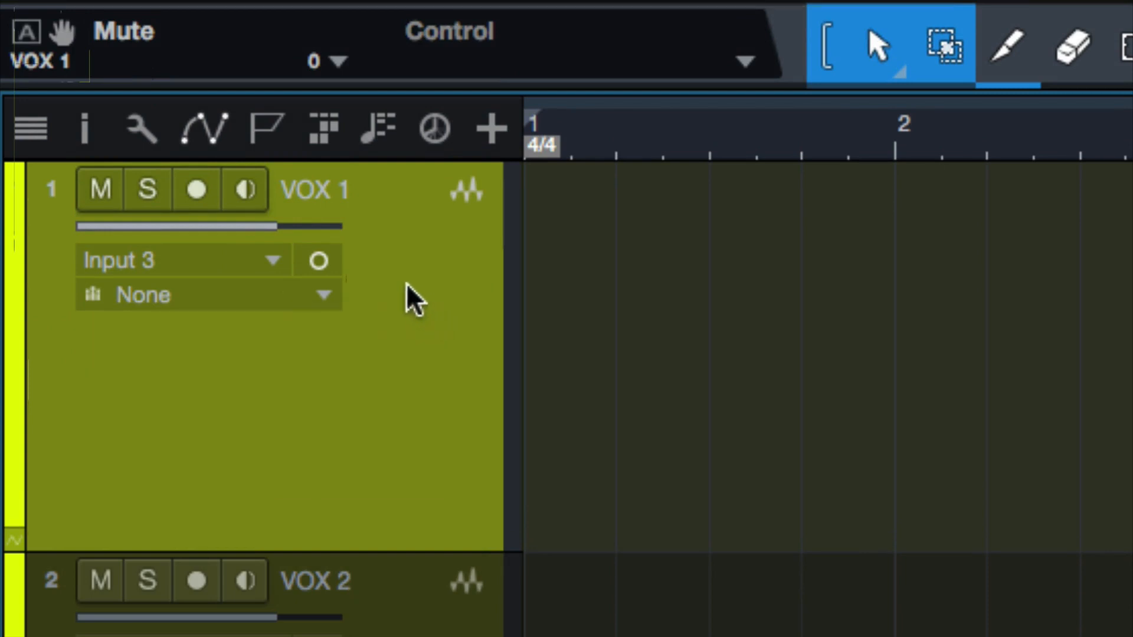
Rename the tracks VOX 1, VOX 2 and VOX 3 as BGV 1, BGV 2 and BGV 3 in the arrangement
{"action": "double_click", "coordinate": [334, 192]}
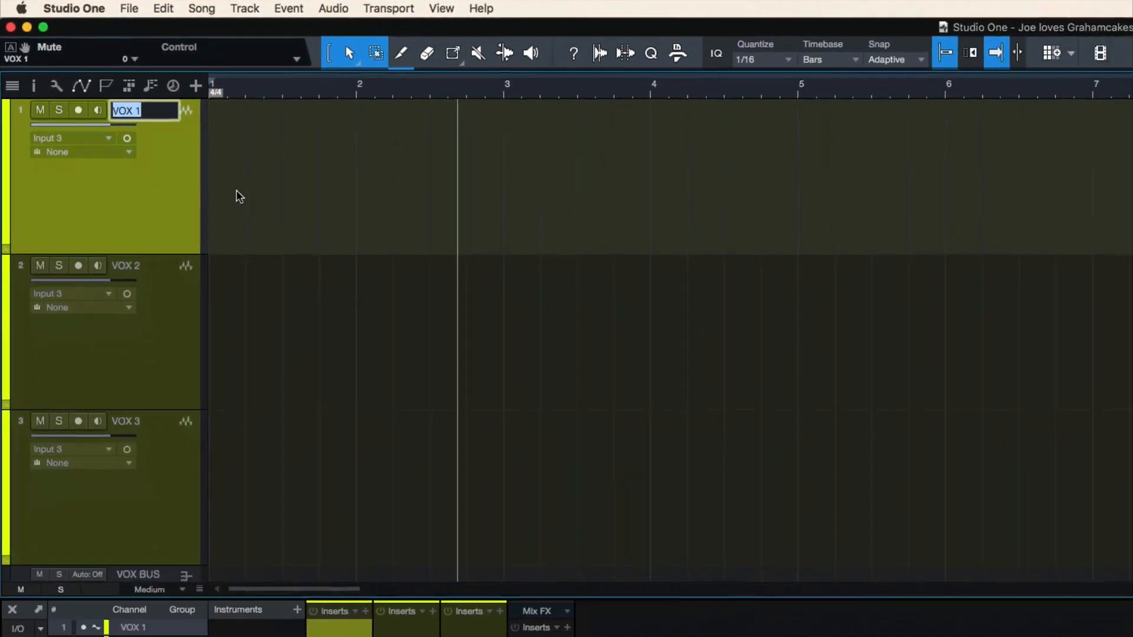
{"action": "key", "text": "Tab"}
{"action": "key", "text": "Tab"}
{"action": "key", "text": "Tab"}
{"action": "key", "text": "Tab"}
{"action": "key", "text": "Tab"}
{"action": "key", "text": "Tab"}
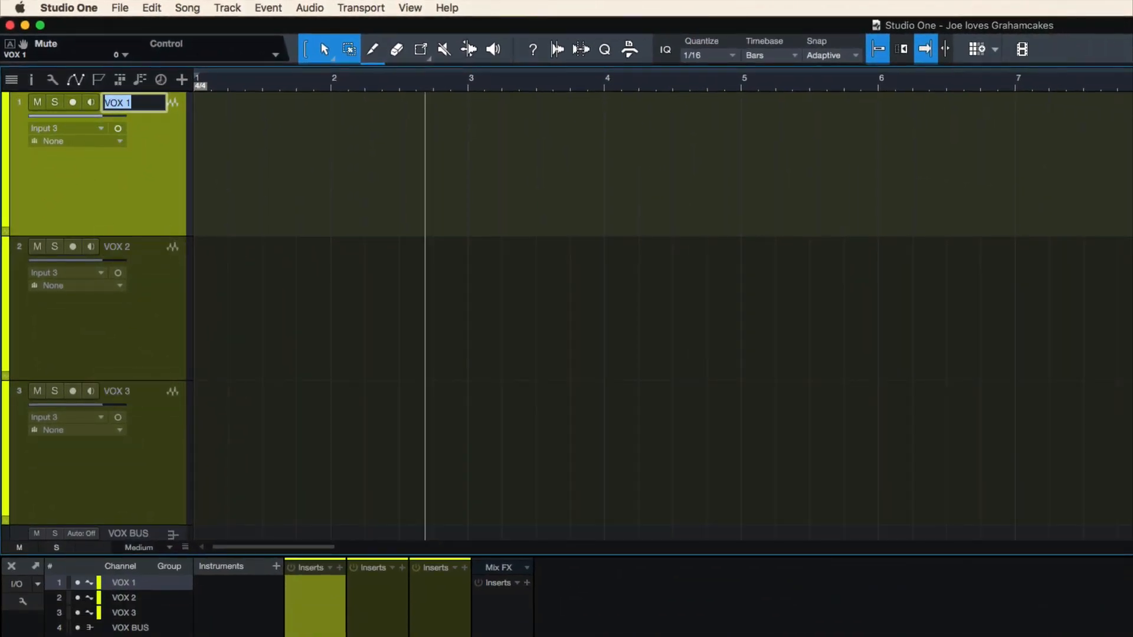
{"action": "type", "text": "BGV 1"}
{"action": "key", "text": "Tab"}
{"action": "type", "text": "BGV 2"}
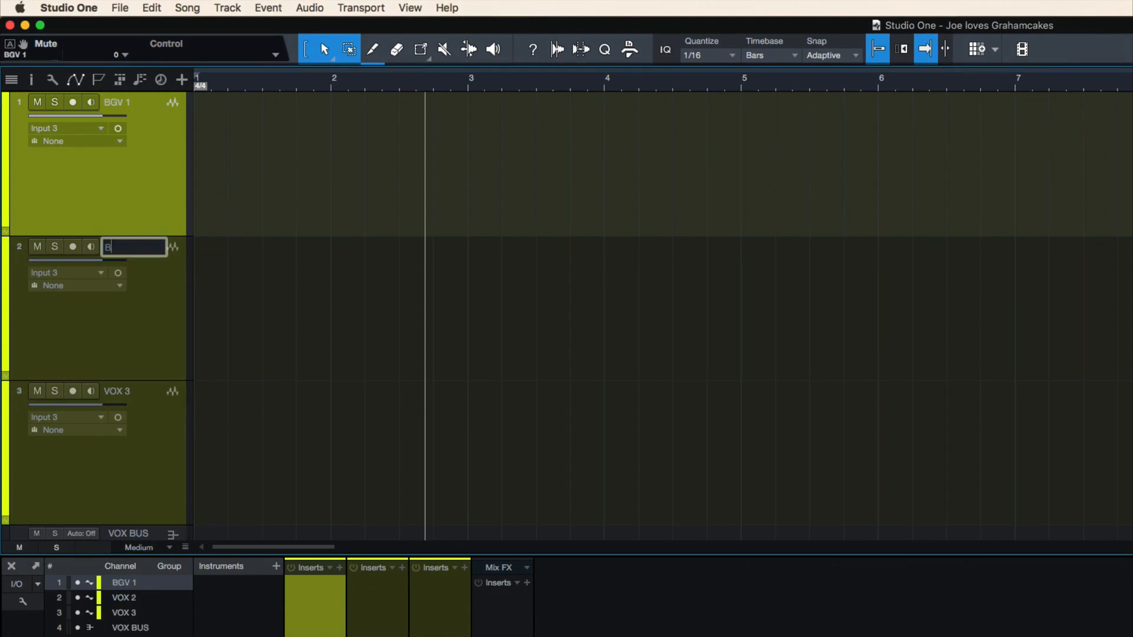
{"action": "key", "text": "Tab"}
{"action": "type", "text": "BGV"}
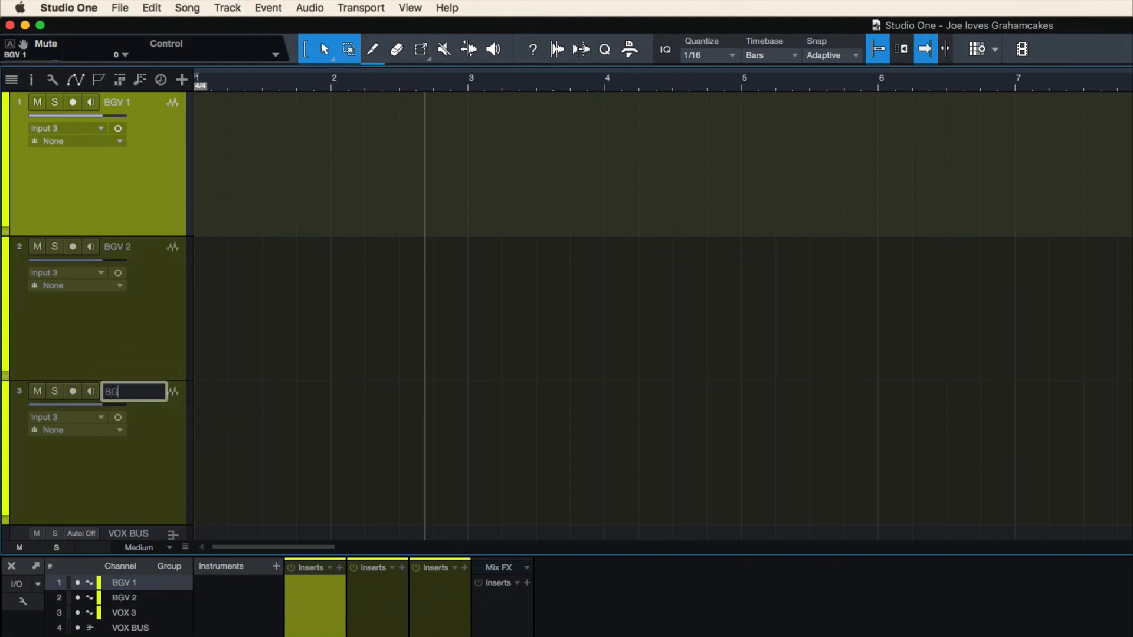
{"action": "type", "text": " 3"}
{"action": "key", "text": "Return"}
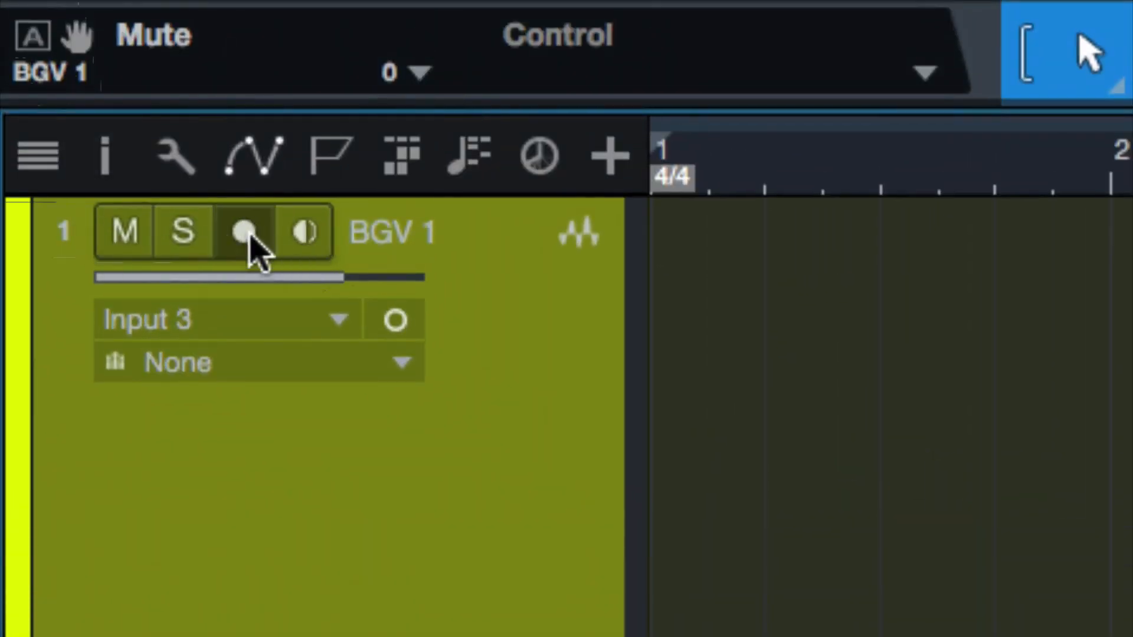
Switch input monitoring on the BGV 1 track on and off
{"action": "left_click", "coordinate": [302, 236]}
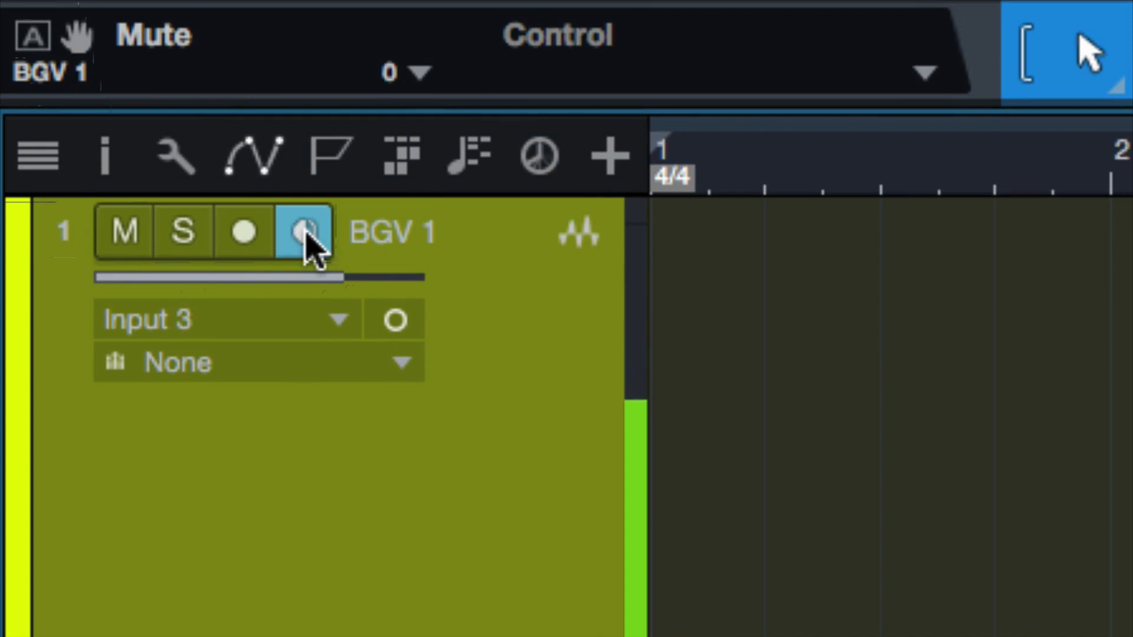
{"action": "left_click", "coordinate": [305, 236]}
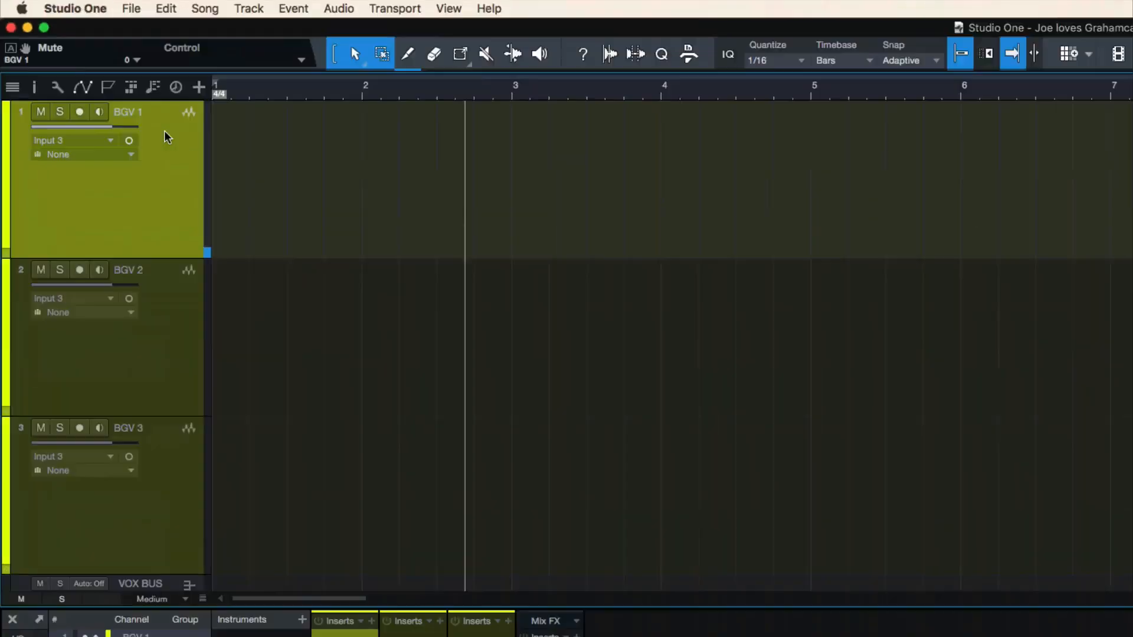
Set the audio device block size to 32 samples in the preferences, and enable input monitoring on the BGV 1 track
{"action": "key", "text": "super+comma"}
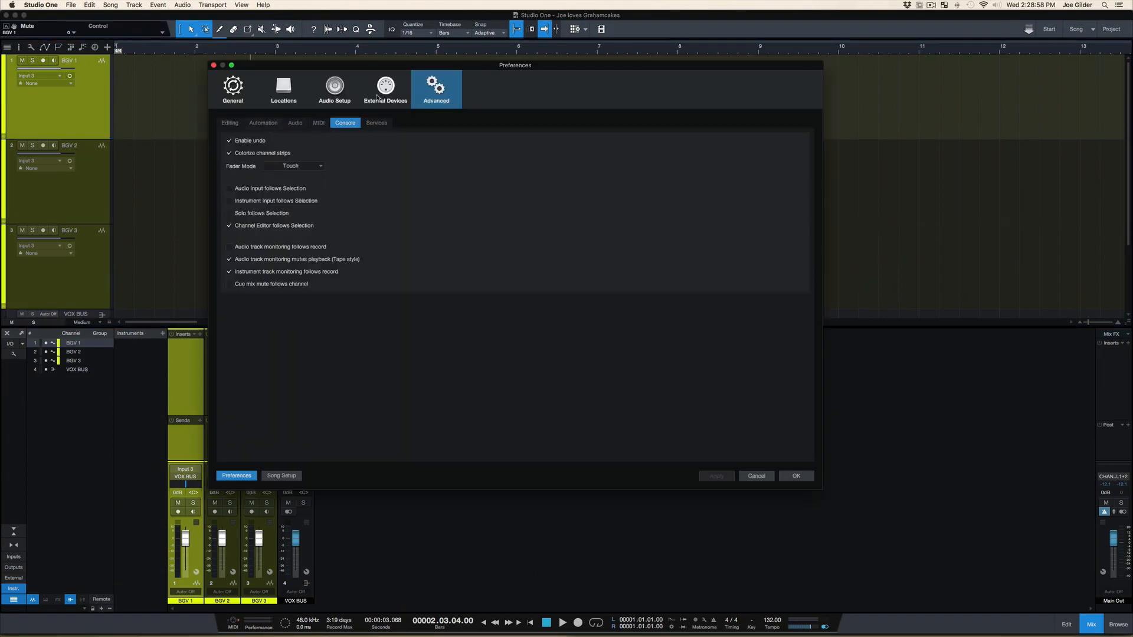
{"action": "left_click", "coordinate": [335, 88]}
{"action": "left_click", "coordinate": [306, 180]}
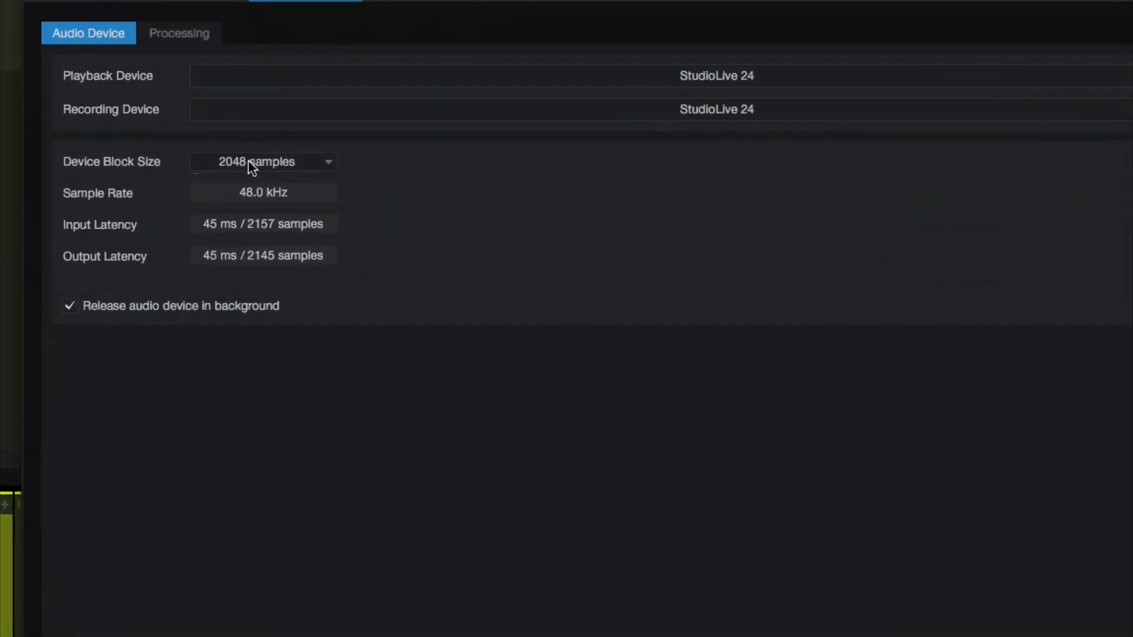
{"action": "left_click", "coordinate": [247, 202]}
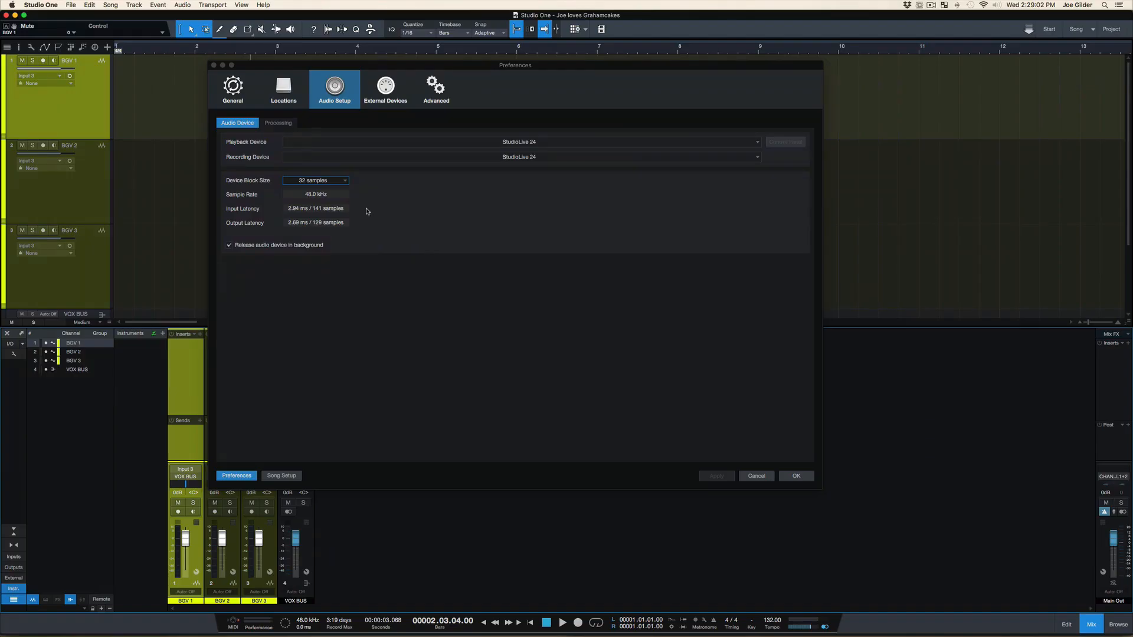
{"action": "left_click", "coordinate": [789, 479]}
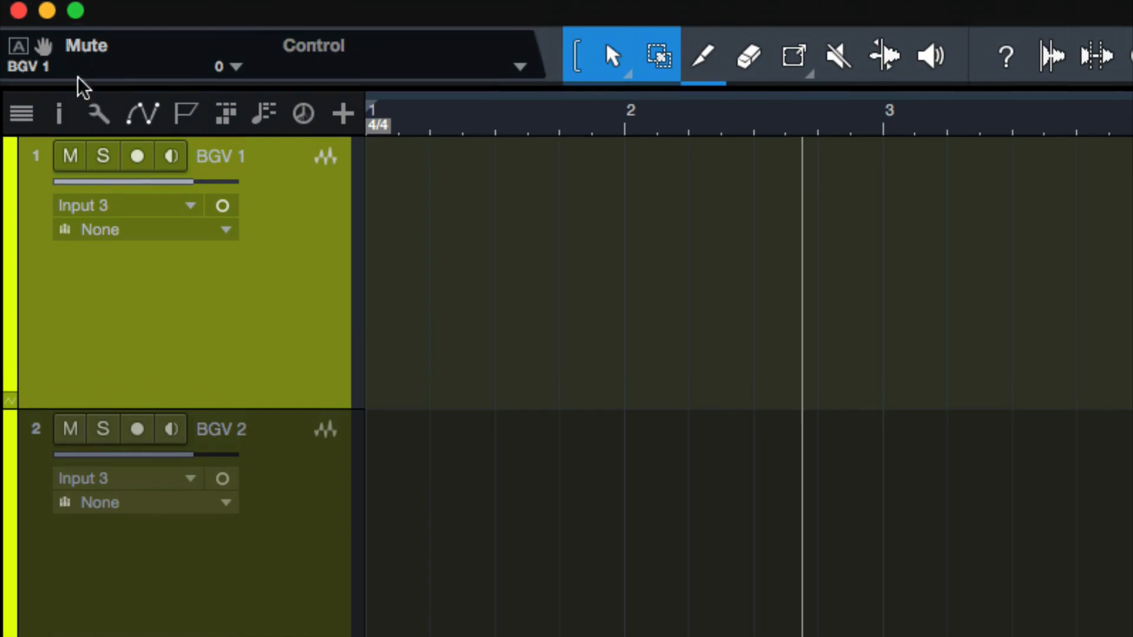
{"action": "left_click", "coordinate": [169, 156]}
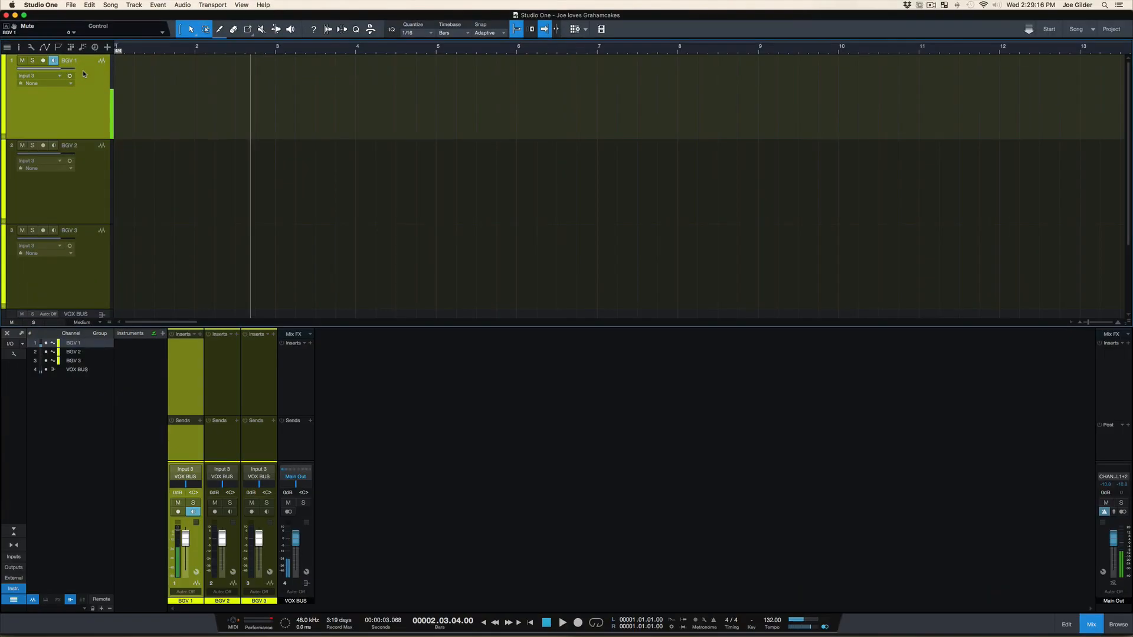
Set the audio device block size to 16 samples in the preferences, and toggle low-latency monitoring on the Main Out channel
{"action": "key", "text": "super+comma"}
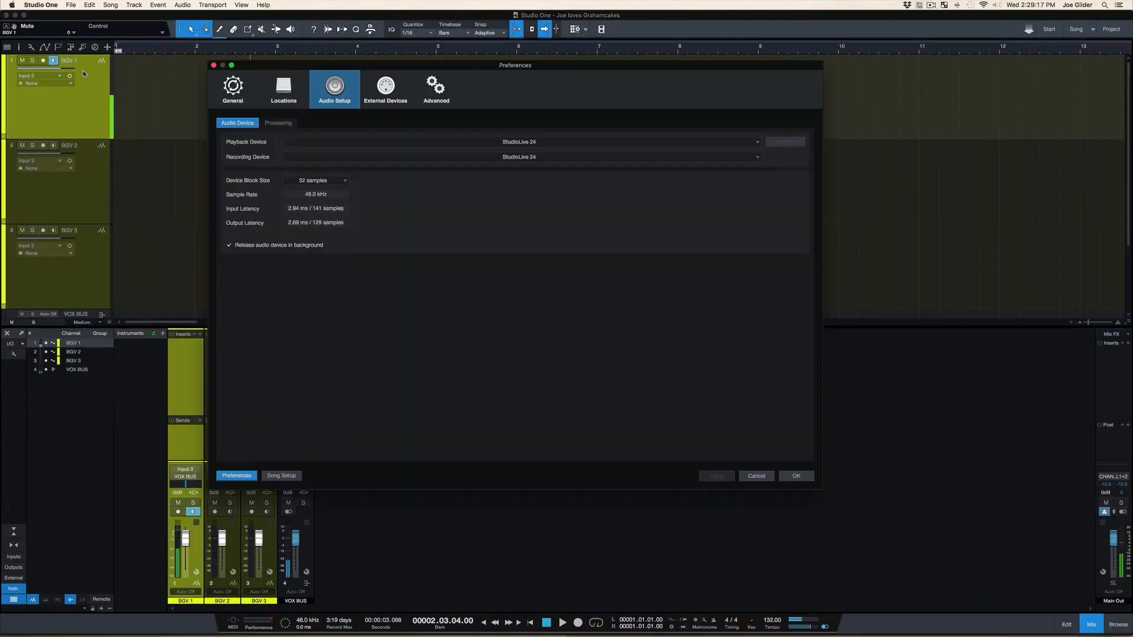
{"action": "left_click", "coordinate": [324, 185]}
{"action": "left_click", "coordinate": [321, 190]}
{"action": "left_click", "coordinate": [795, 476]}
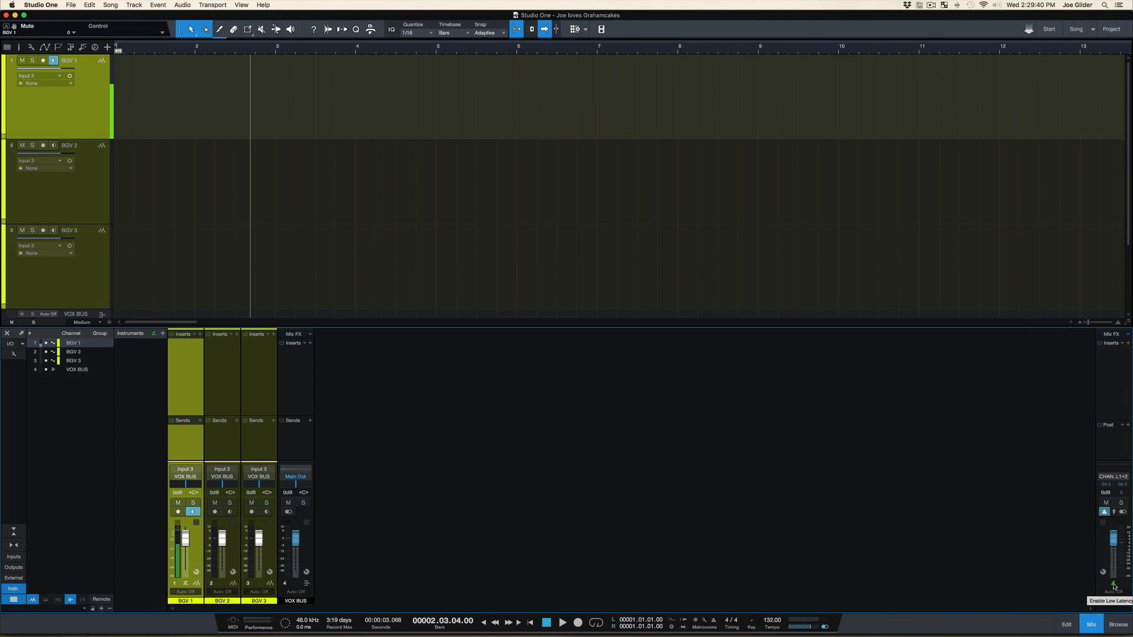
{"action": "left_click", "coordinate": [1115, 585]}
Start playback and set the audio device block size to 2048 samples in the preferences
{"action": "key", "text": "space"}
{"action": "key", "text": "super+comma"}
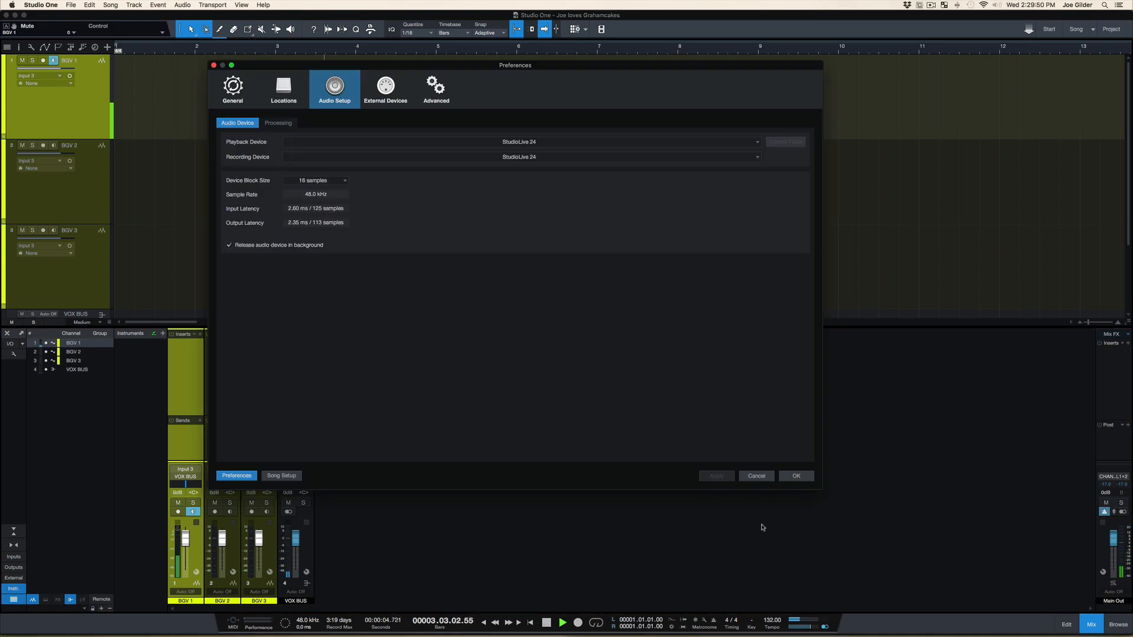
{"action": "left_click", "coordinate": [322, 185]}
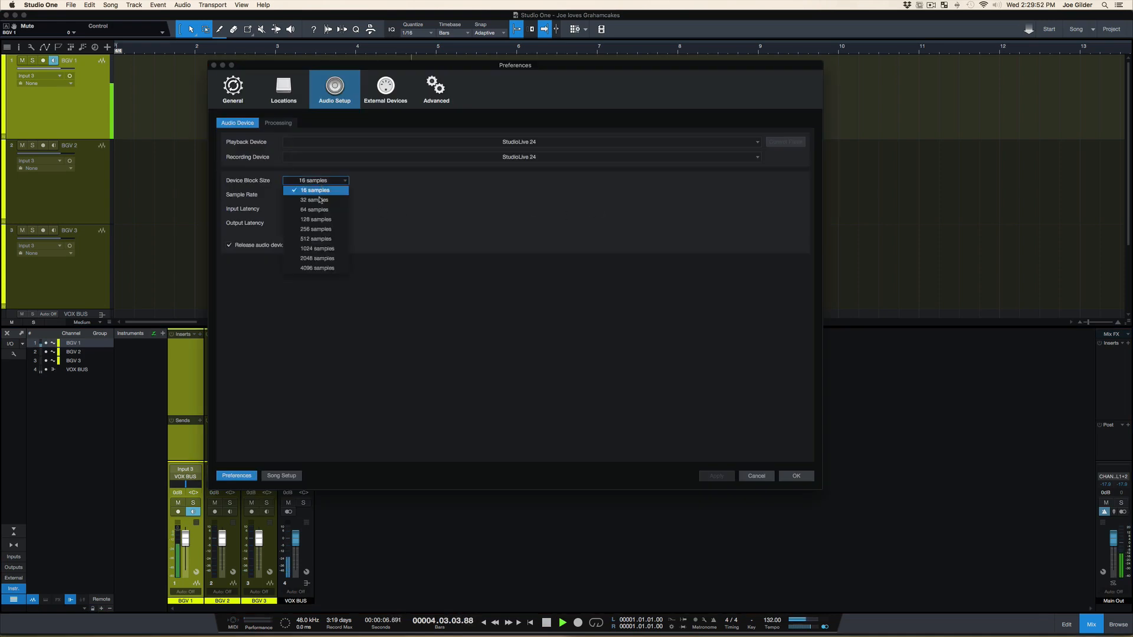
{"action": "left_click", "coordinate": [317, 257]}
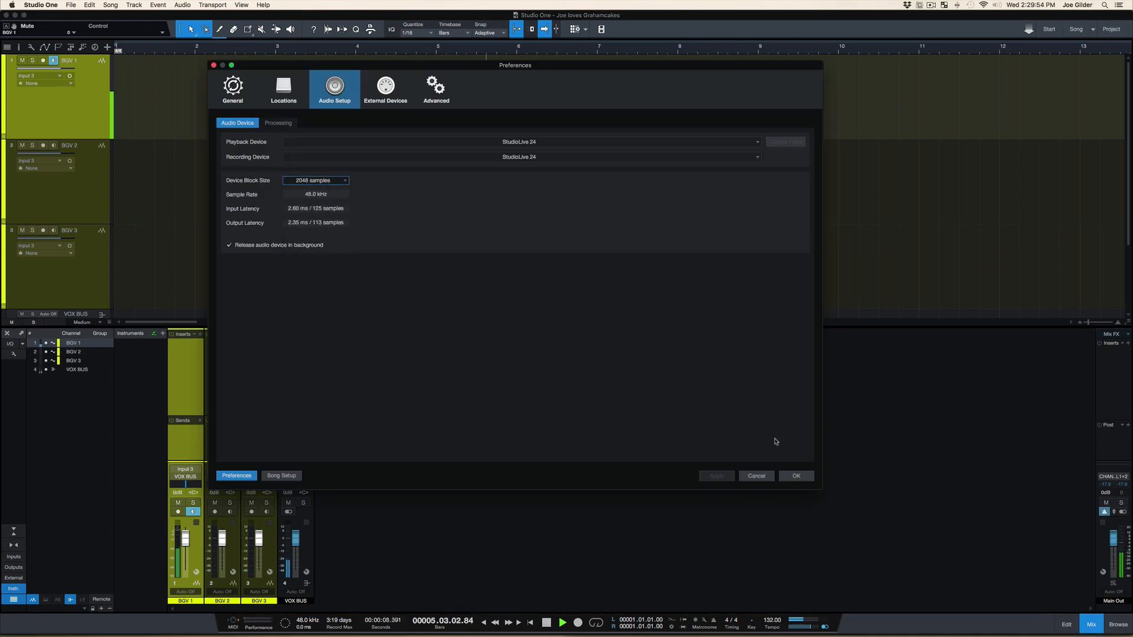
{"action": "left_click", "coordinate": [793, 476]}
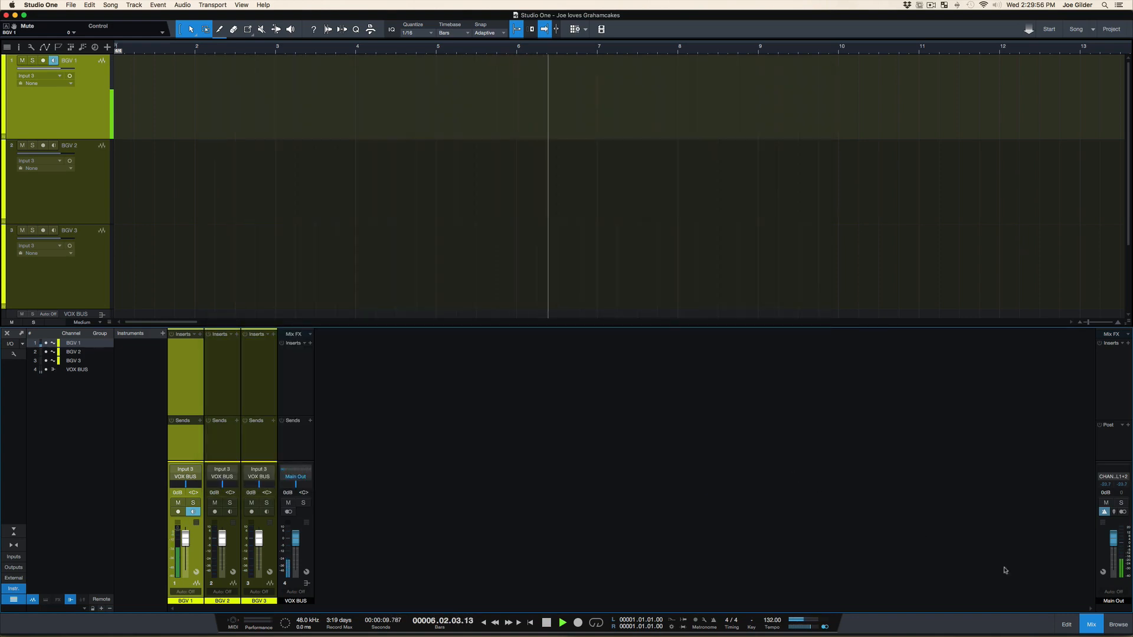
View the automation mode choices of the Main Out channel without changing them, and stop playback
{"action": "left_click", "coordinate": [1116, 590]}
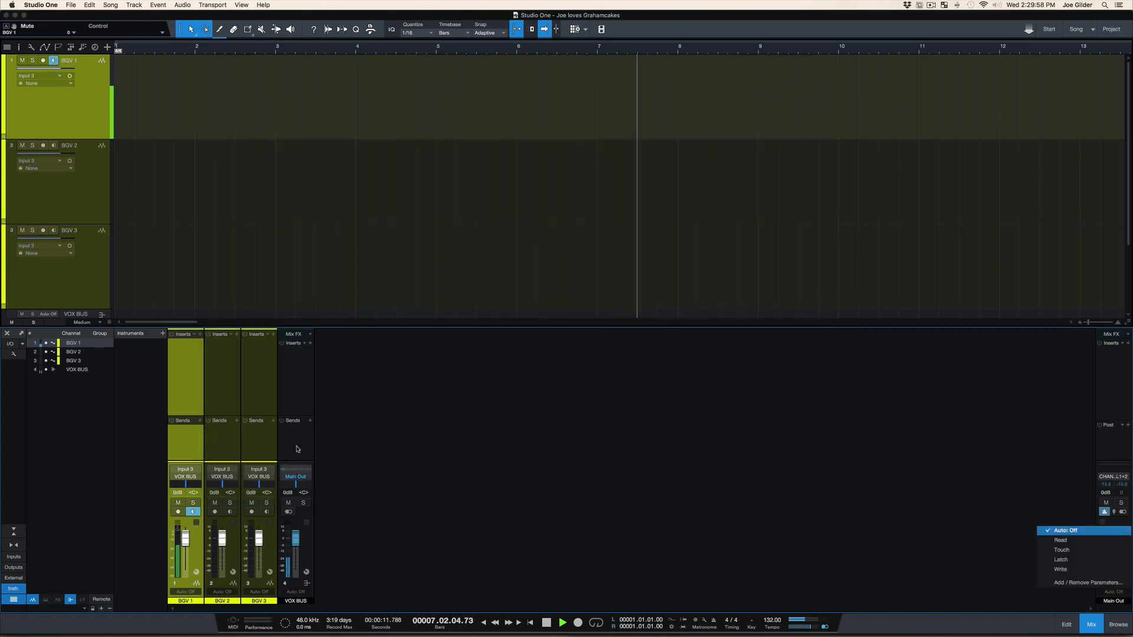
{"action": "left_click", "coordinate": [235, 441]}
{"action": "key", "text": "space"}
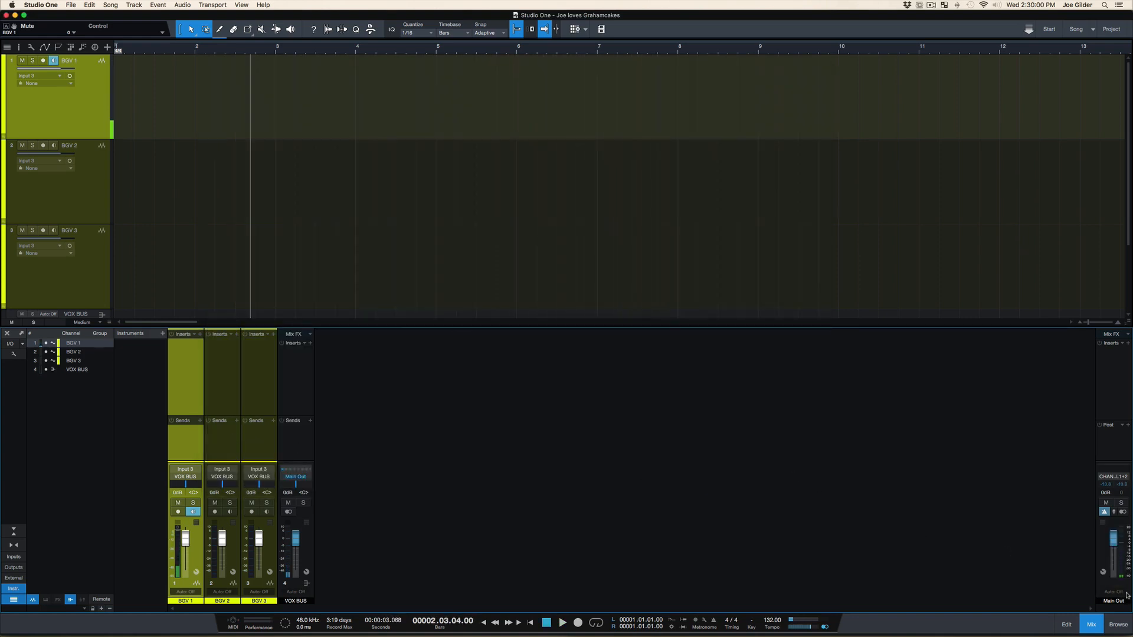
Enlarge the console's fader area and return the playback cursor to the start of the song
{"action": "mouse_move", "coordinate": [1130, 465]}
{"action": "left_mouse_down"}
{"action": "mouse_move", "coordinate": [1128, 420]}
{"action": "mouse_move", "coordinate": [1128, 448]}
{"action": "left_mouse_up"}
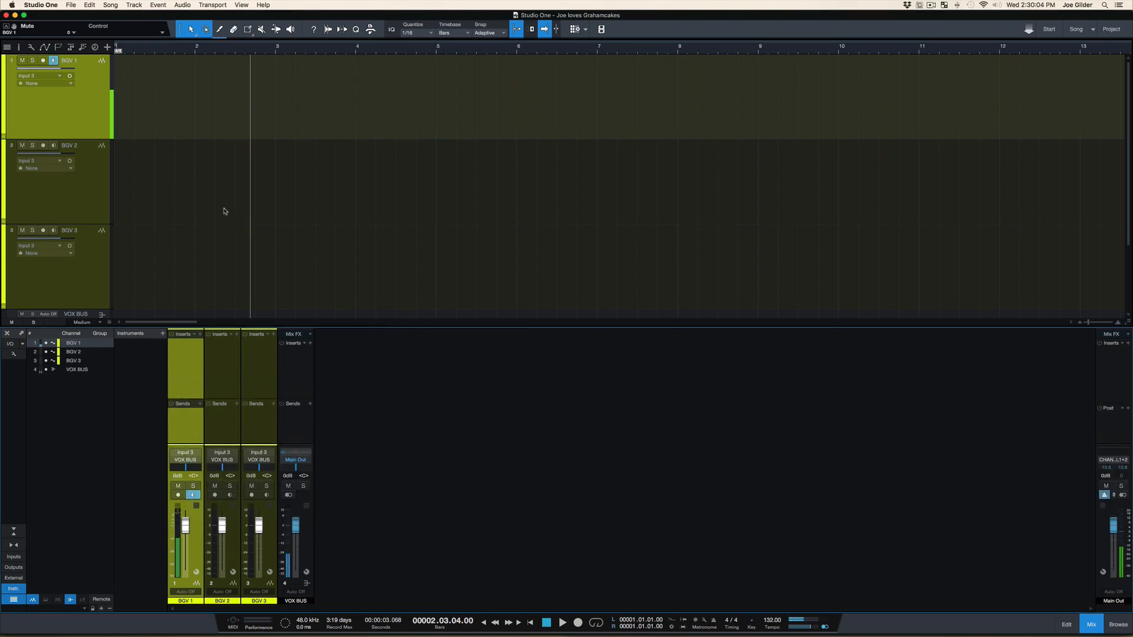
{"action": "key", "text": "Home"}
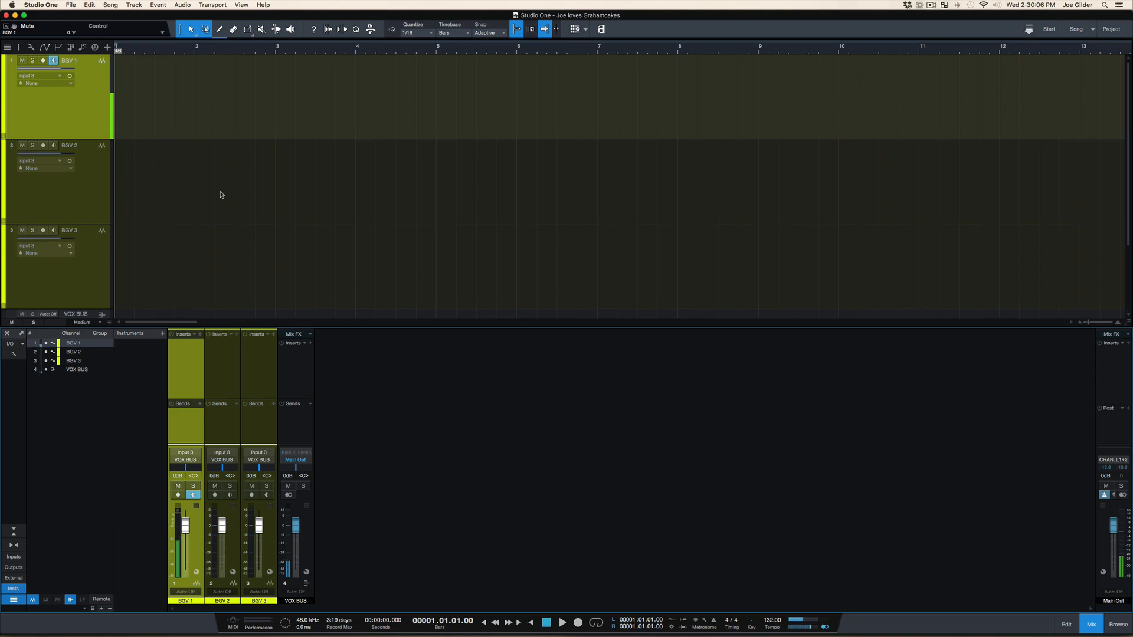
Set the audio device block size to 64 samples in the preferences
{"action": "key", "text": "super+comma"}
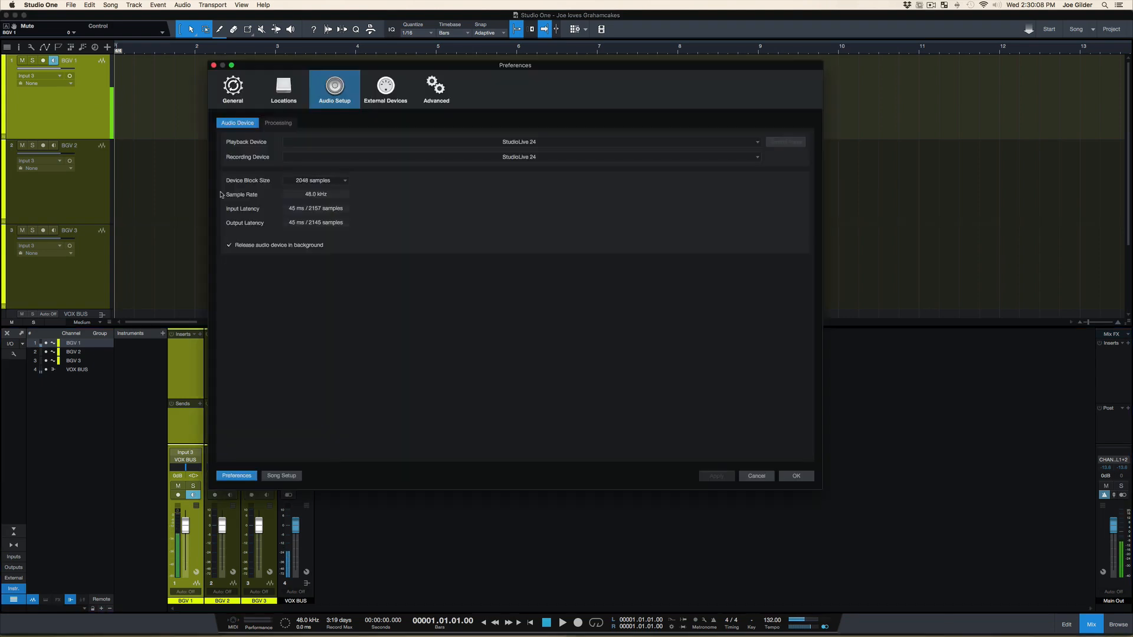
{"action": "left_click", "coordinate": [314, 182]}
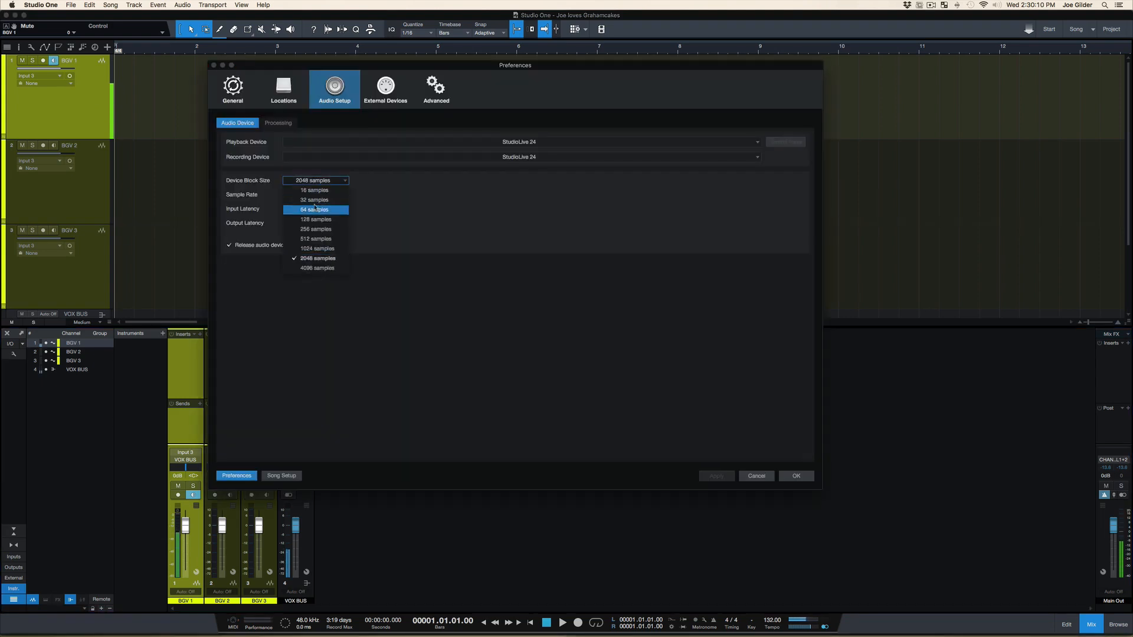
{"action": "left_click", "coordinate": [313, 210]}
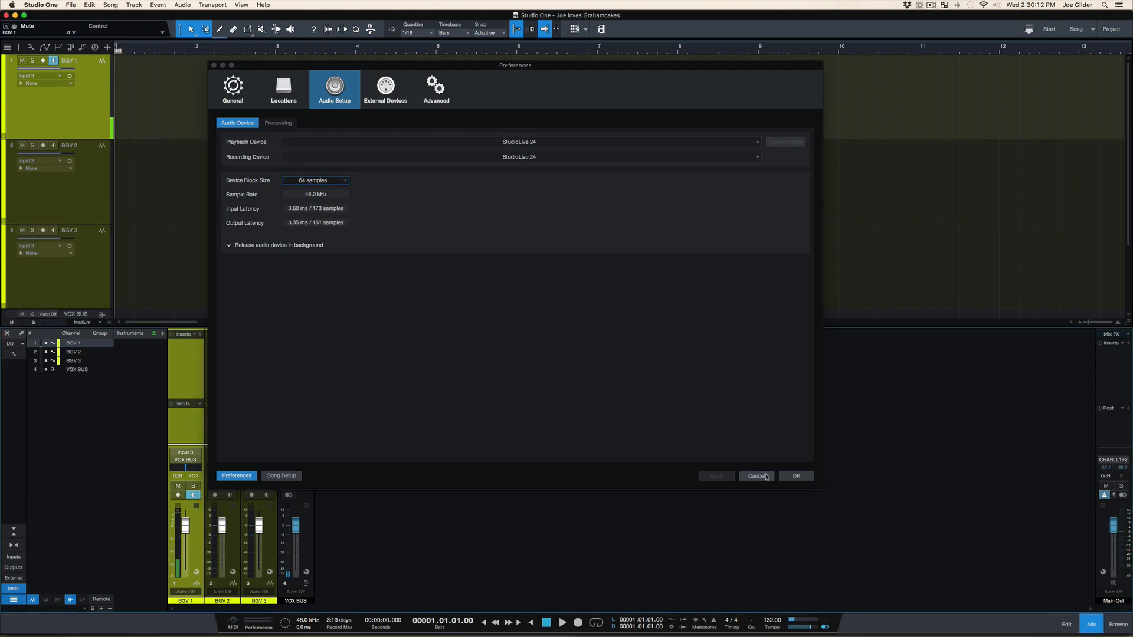
{"action": "left_click", "coordinate": [796, 475]}
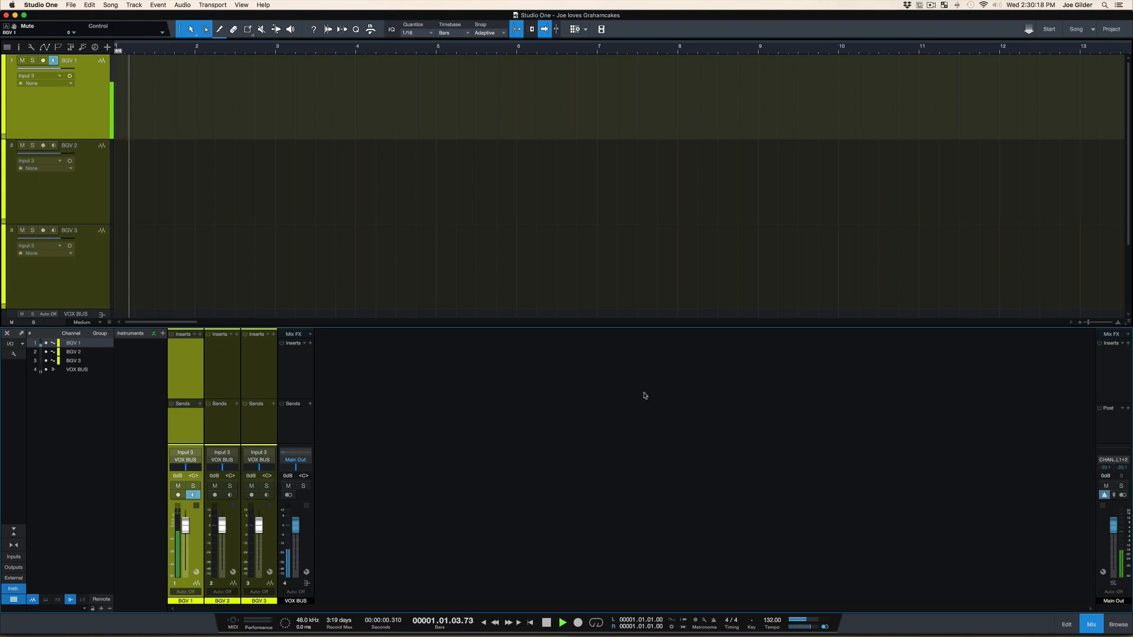
Disable input monitoring on the BGV 1 track, and set the audio device block size to 1024 samples in the preferences
{"action": "key", "text": "super+comma"}
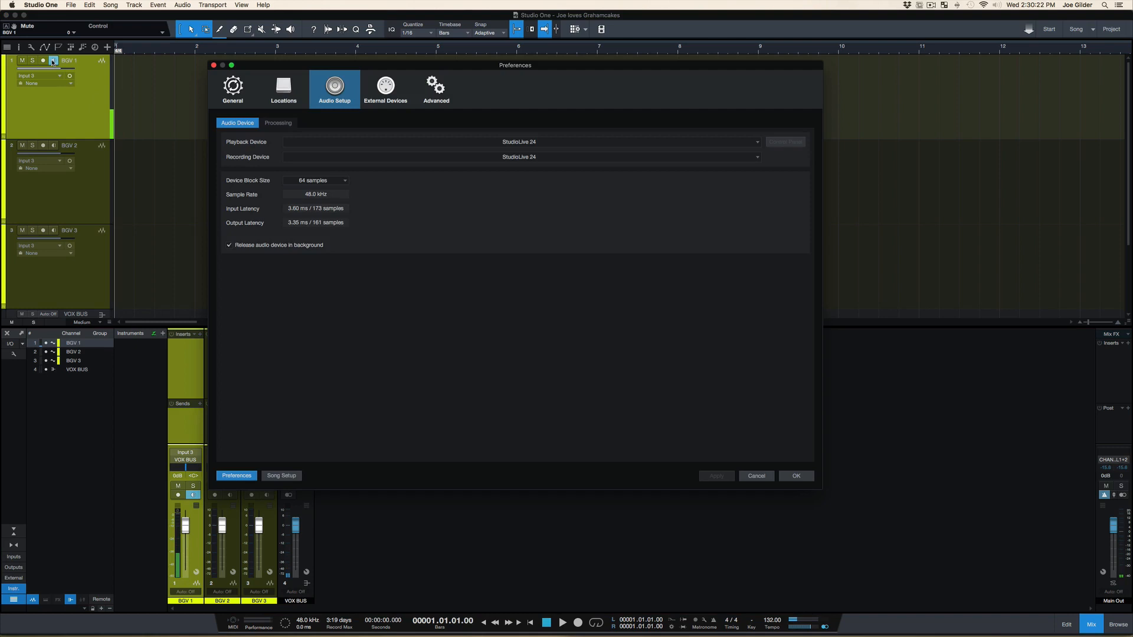
{"action": "left_click", "coordinate": [214, 65]}
{"action": "left_click", "coordinate": [52, 61]}
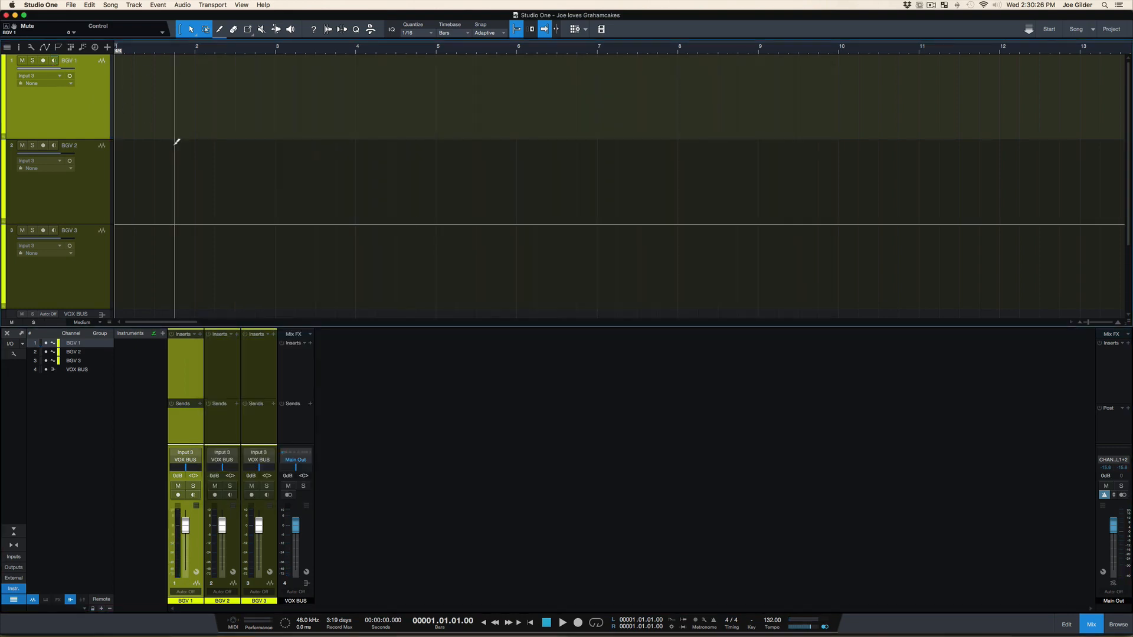
{"action": "key", "text": "super+comma"}
{"action": "left_click", "coordinate": [332, 183]}
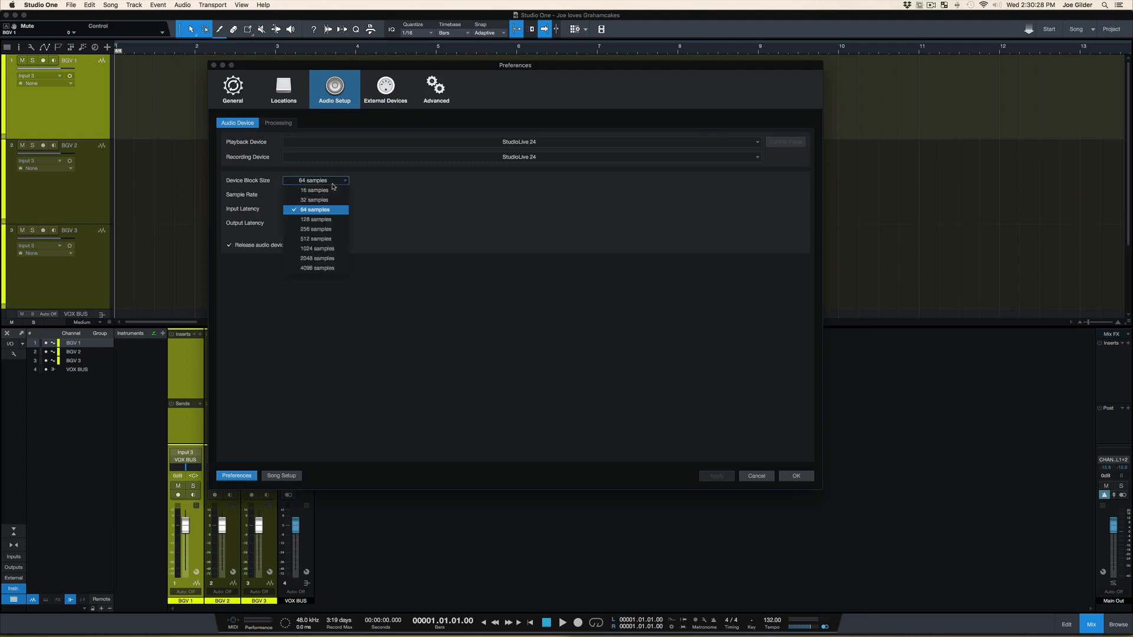
{"action": "left_click", "coordinate": [318, 249]}
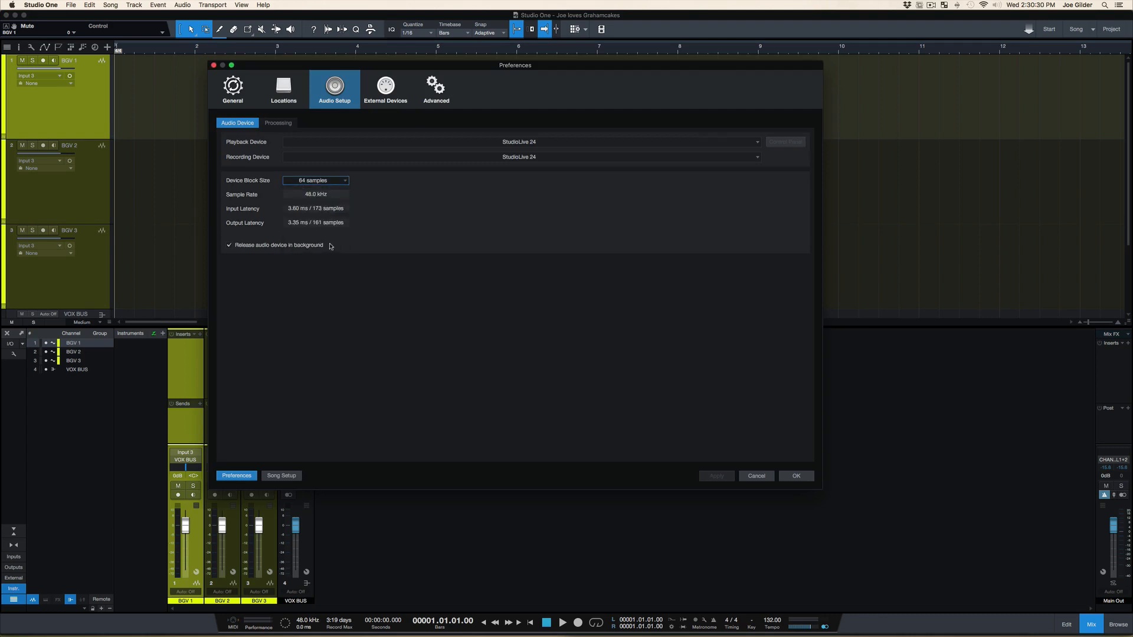
{"action": "left_click", "coordinate": [789, 477]}
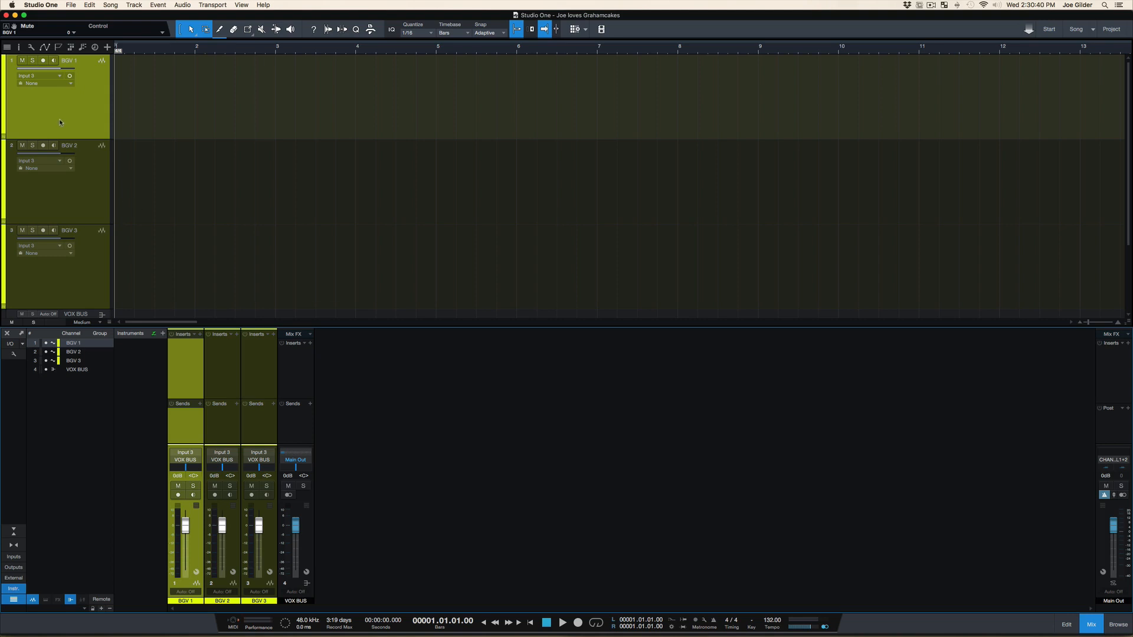
Arm and disarm the BGV 1 track for recording, and enable the arrangement option Monitoring follows record
{"action": "left_click", "coordinate": [44, 61]}
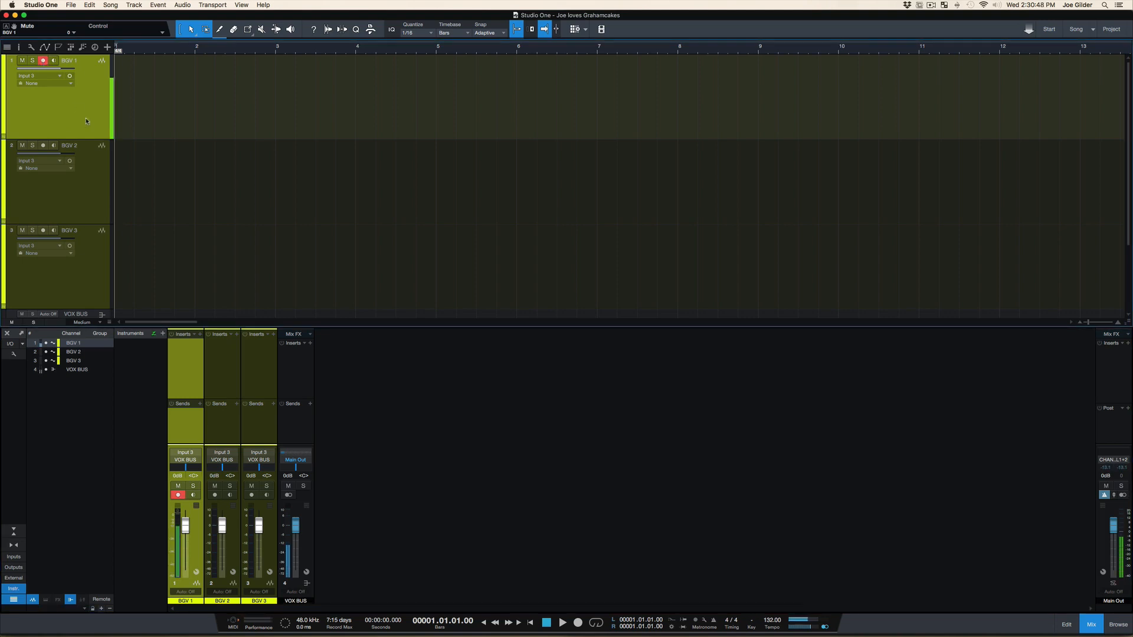
{"action": "left_click", "coordinate": [43, 60]}
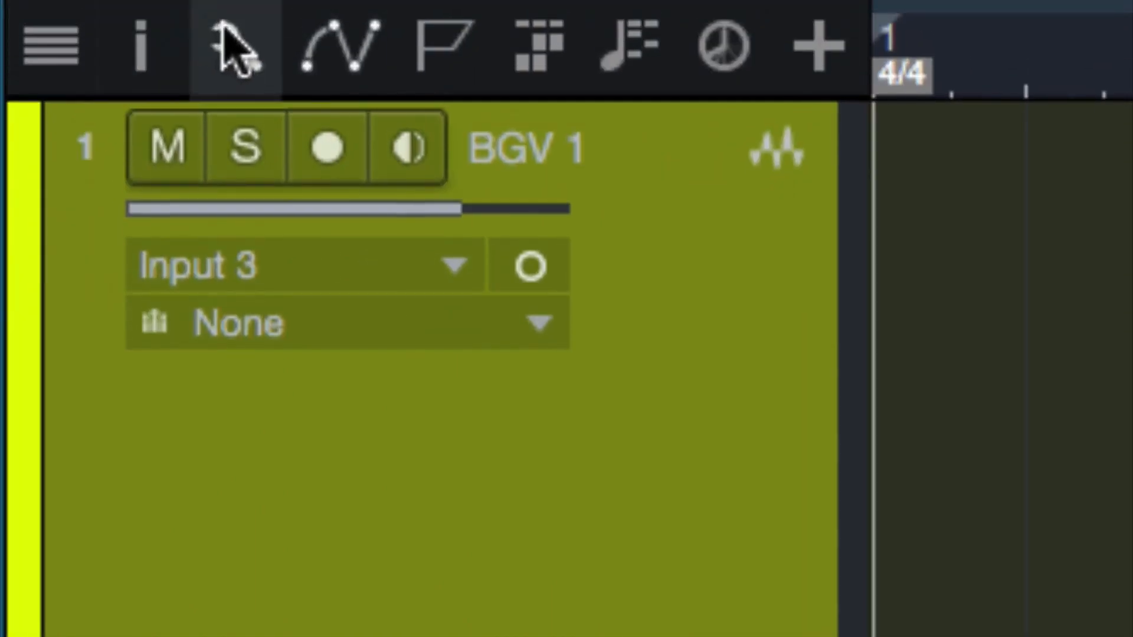
{"action": "left_click", "coordinate": [235, 37]}
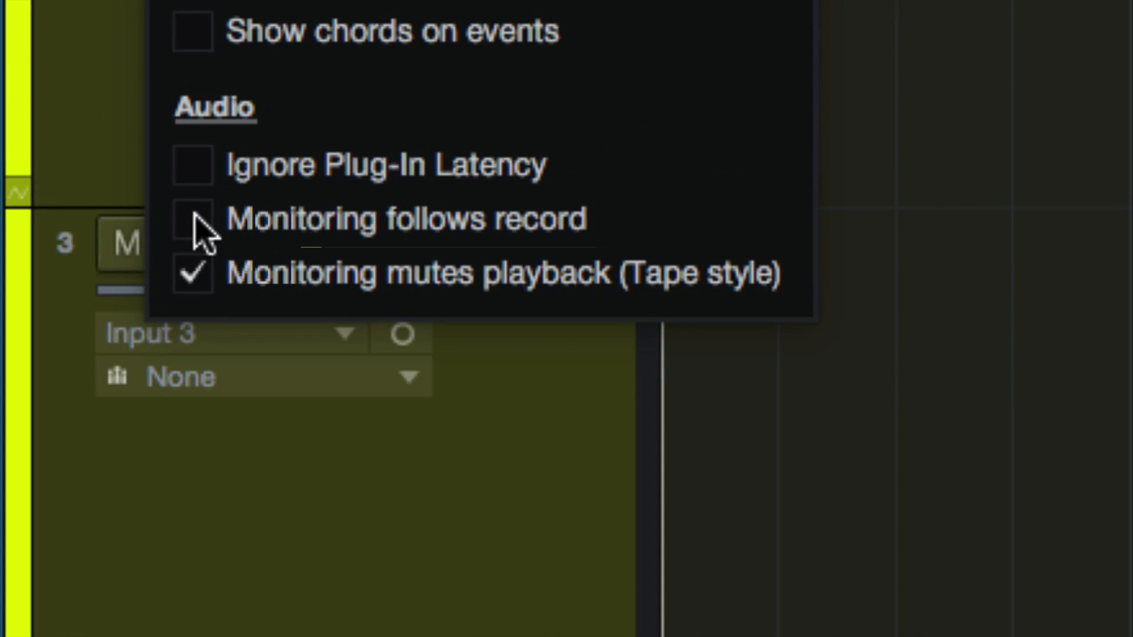
{"action": "left_click", "coordinate": [195, 217]}
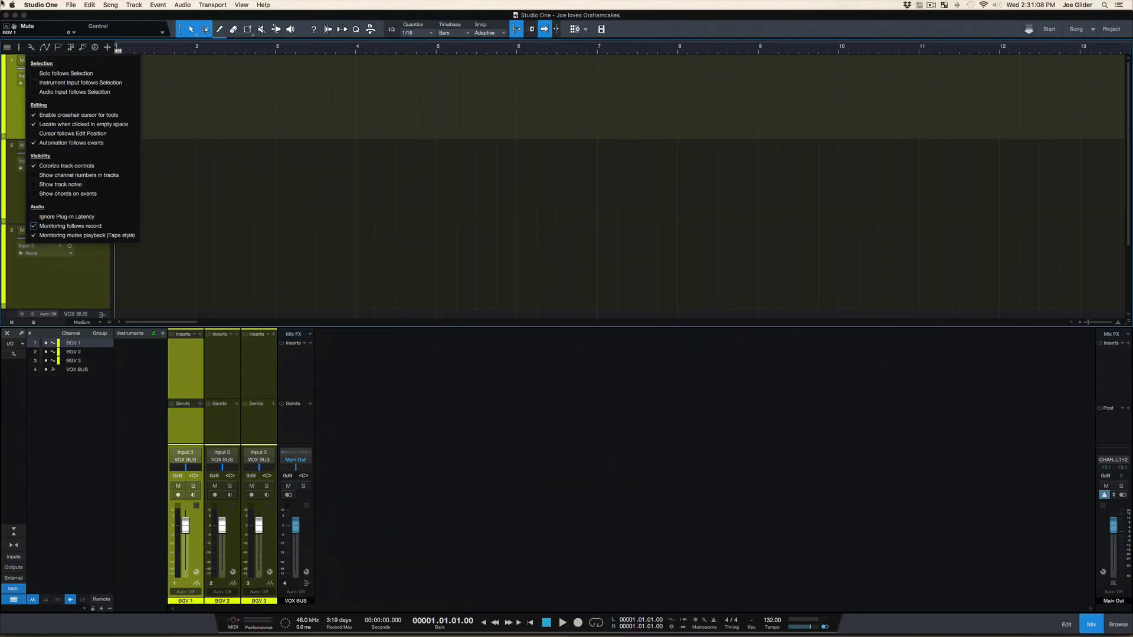
{"action": "left_click", "coordinate": [31, 47]}
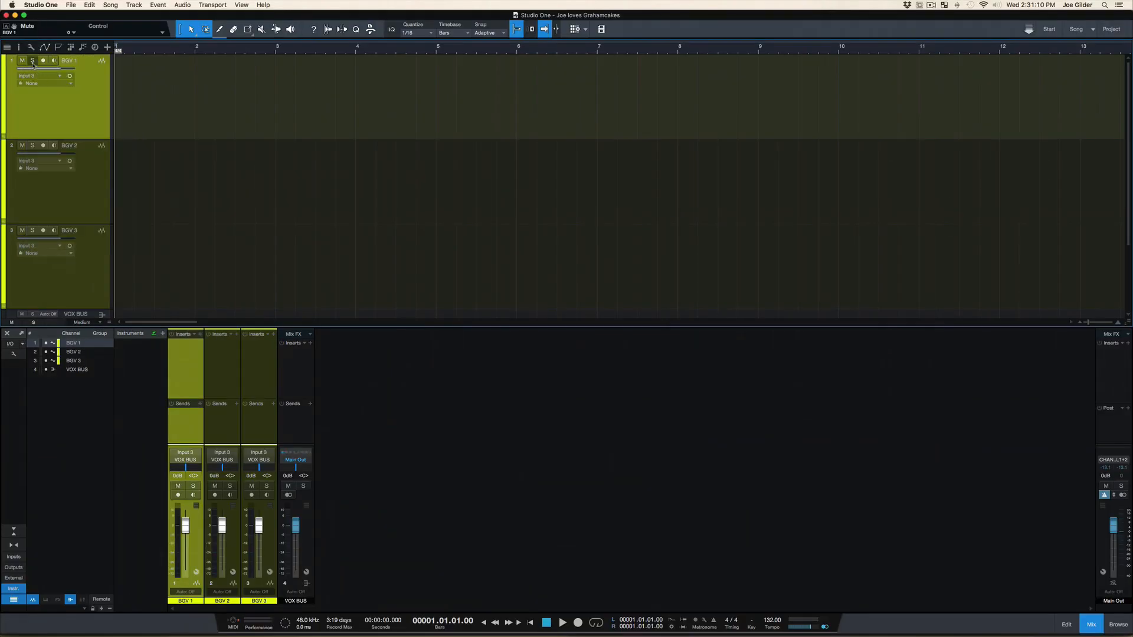
Arm and disarm the BGV 1 track again, and disable the arrangement option Monitoring follows record
{"action": "left_click", "coordinate": [43, 61]}
{"action": "left_click", "coordinate": [43, 61]}
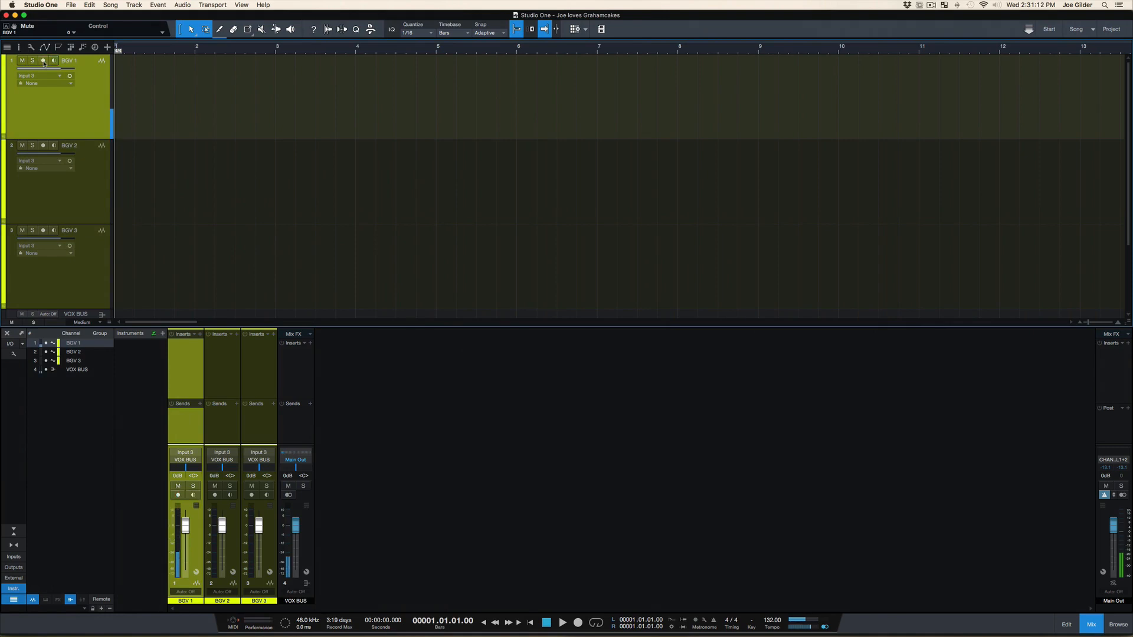
{"action": "left_click", "coordinate": [31, 47]}
{"action": "left_click", "coordinate": [63, 227]}
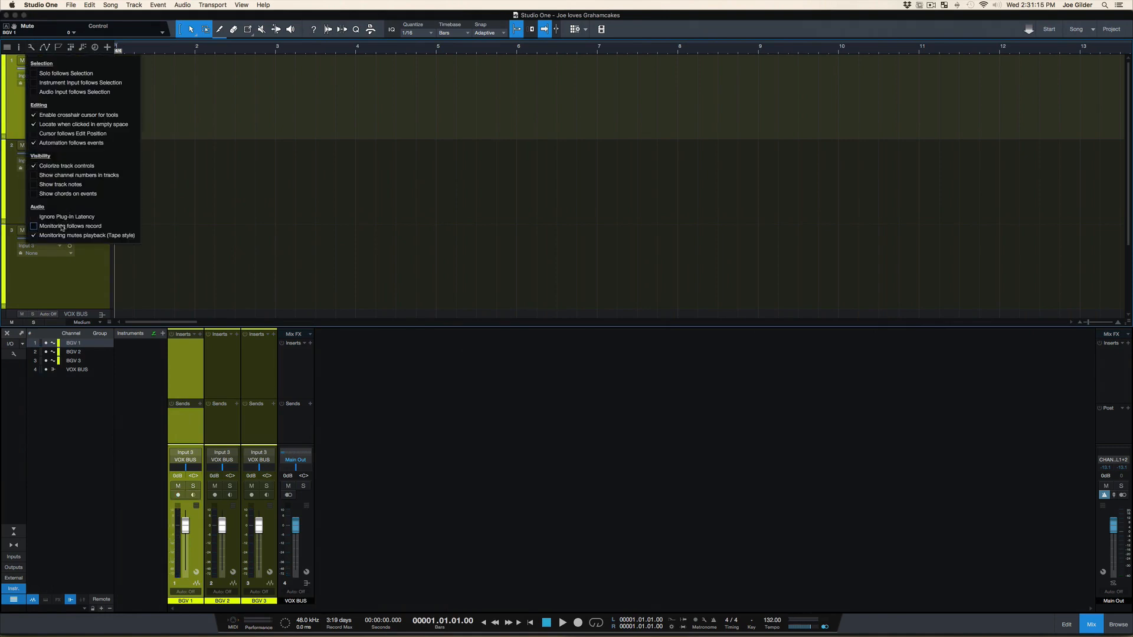
{"action": "left_click", "coordinate": [77, 291]}
Arm the BGV 1 track, start and stop playback briefly, and disarm the track
{"action": "left_click", "coordinate": [43, 60]}
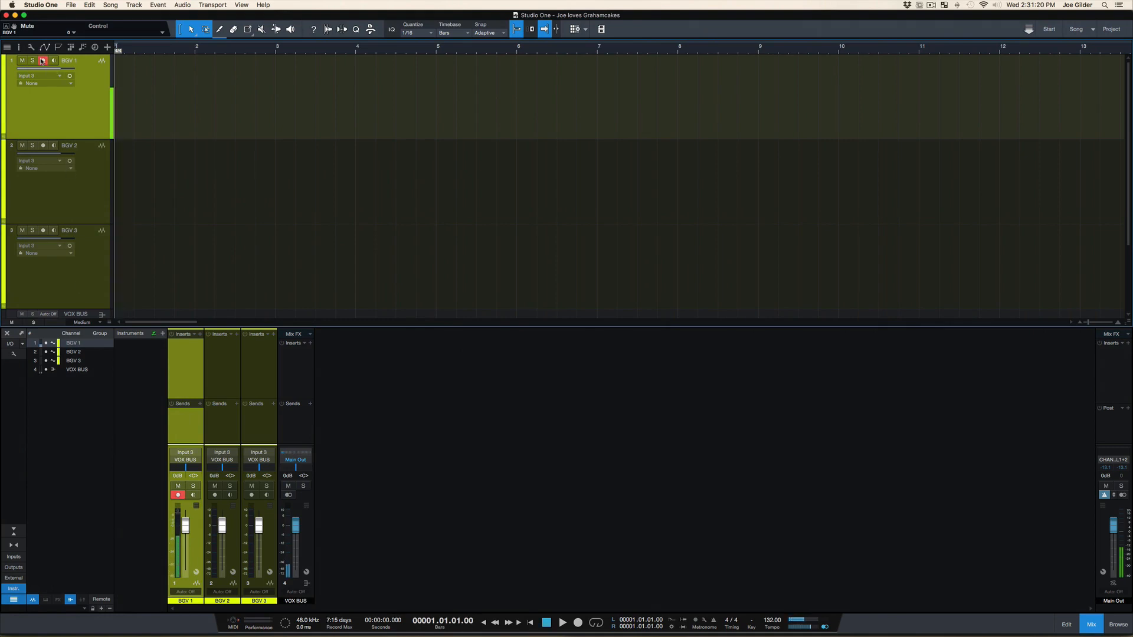
{"action": "key", "text": "space"}
{"action": "key", "text": "space"}
{"action": "left_click", "coordinate": [43, 60]}
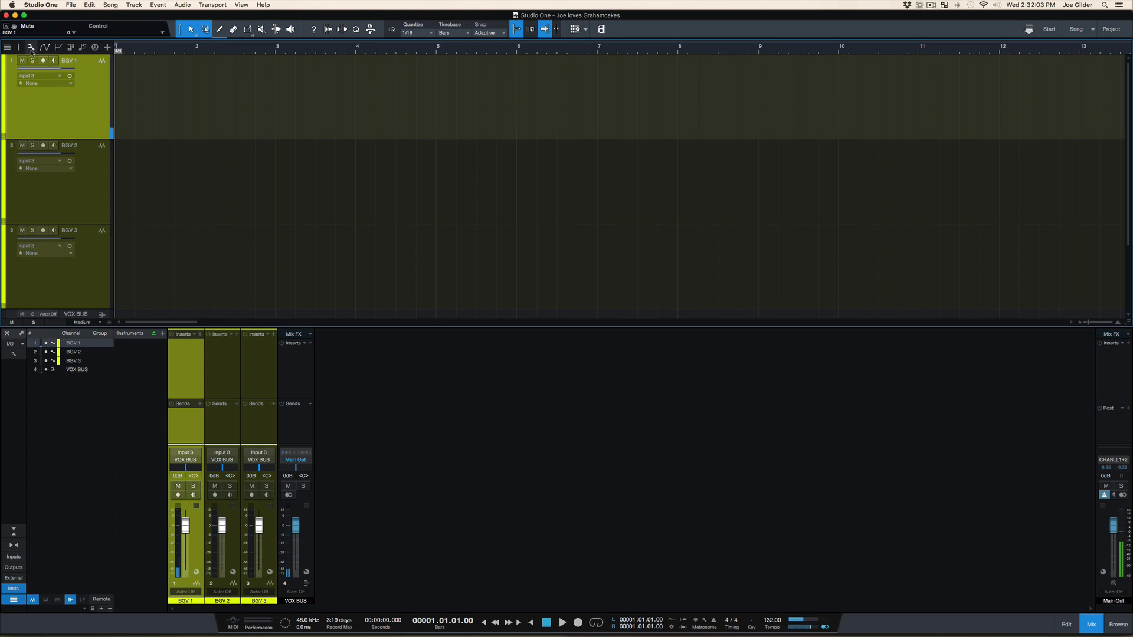
Switch the option Monitoring mutes playback (Tape style) off and back on, and arm the BGV 1 track for recording
{"action": "left_click", "coordinate": [31, 48]}
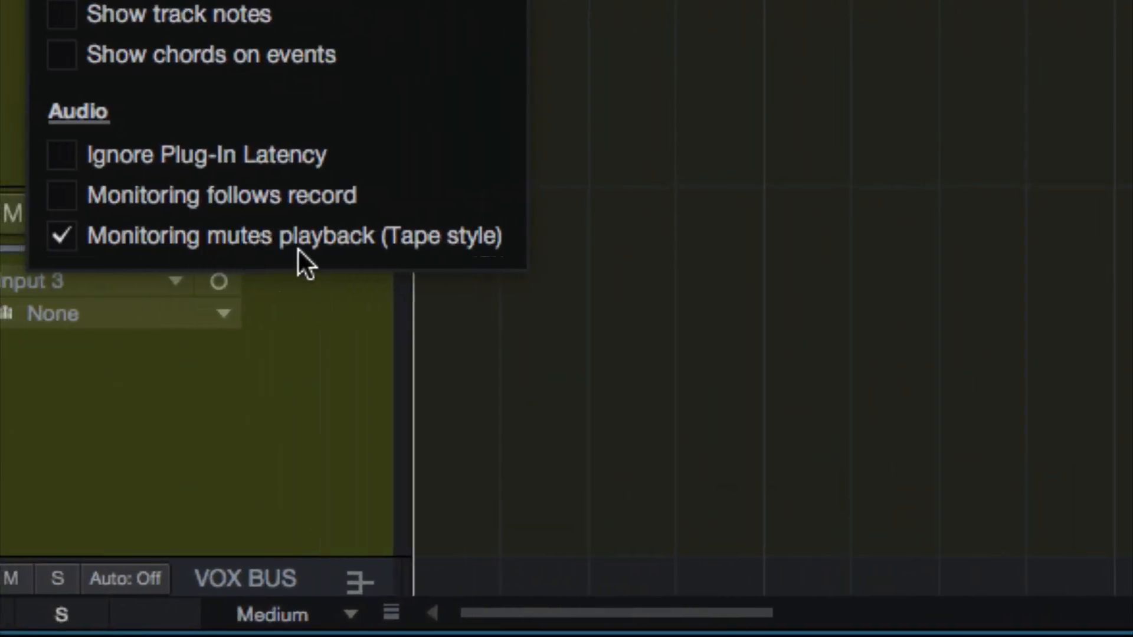
{"action": "left_click", "coordinate": [150, 232]}
{"action": "left_click", "coordinate": [150, 231]}
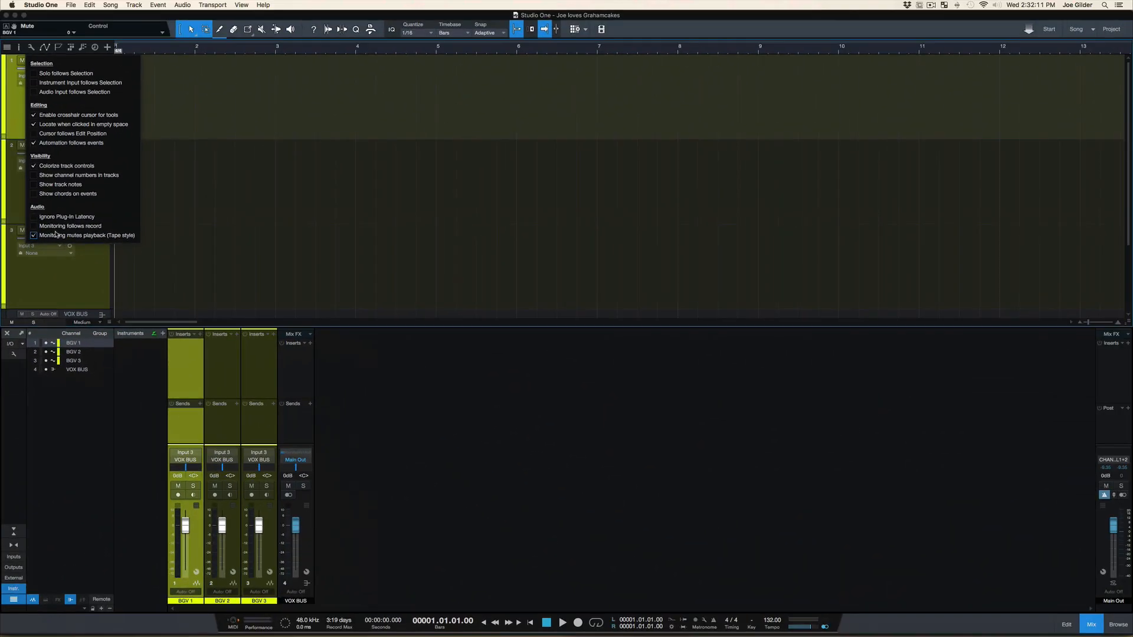
{"action": "left_click", "coordinate": [31, 48]}
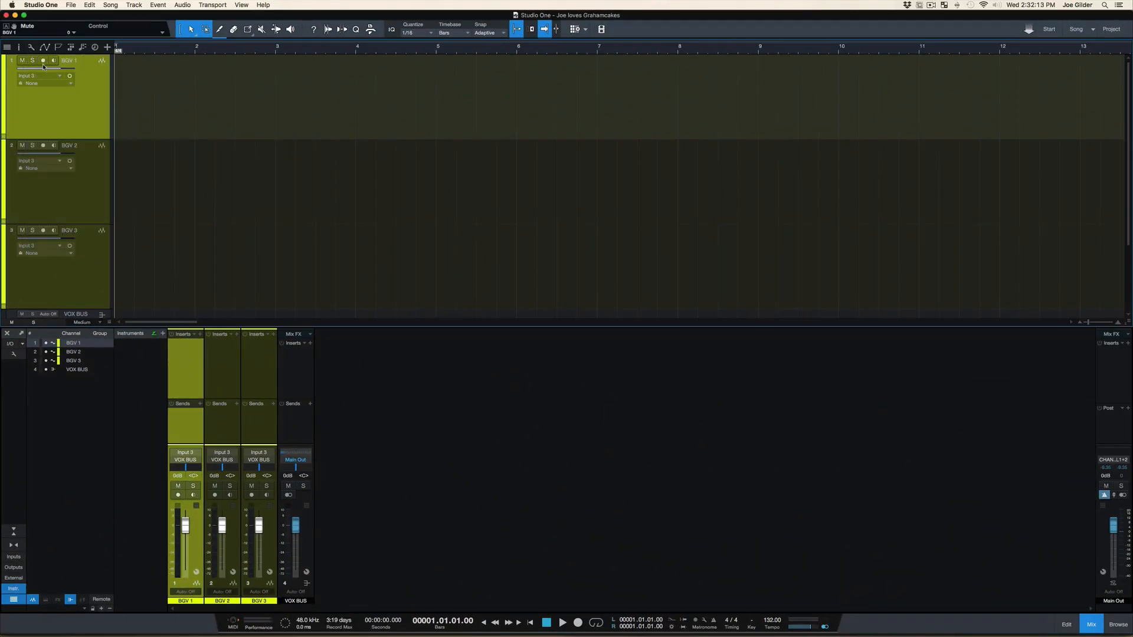
{"action": "left_click", "coordinate": [42, 60]}
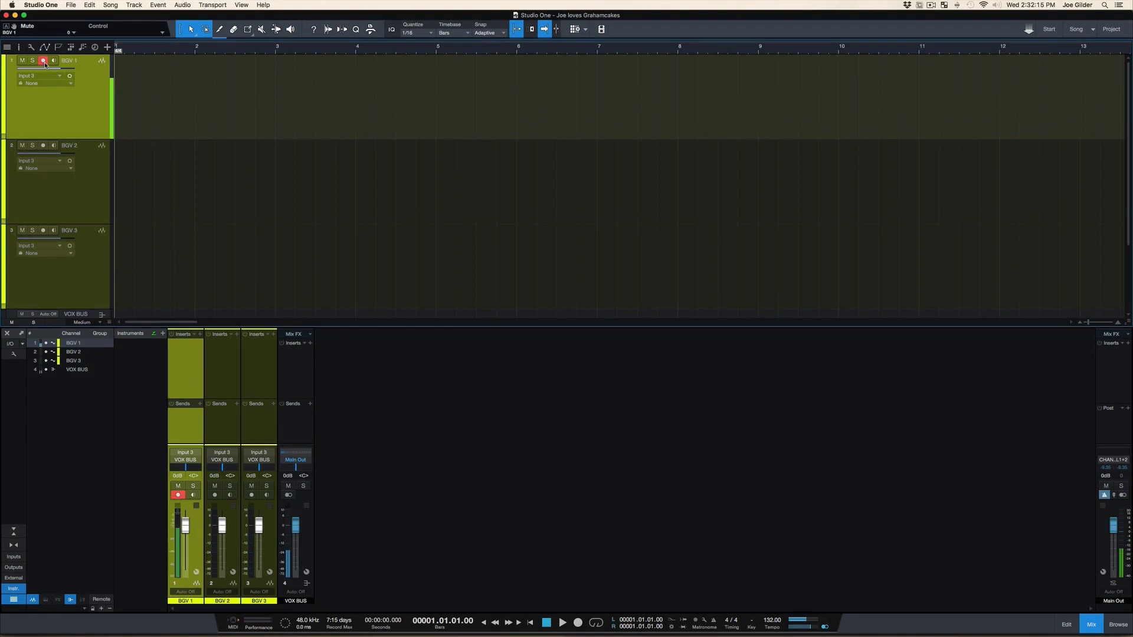
Toggle the option Monitoring mutes playback (Tape style), and enable input monitoring on the BGV 1 channel in the console
{"action": "left_click", "coordinate": [31, 47]}
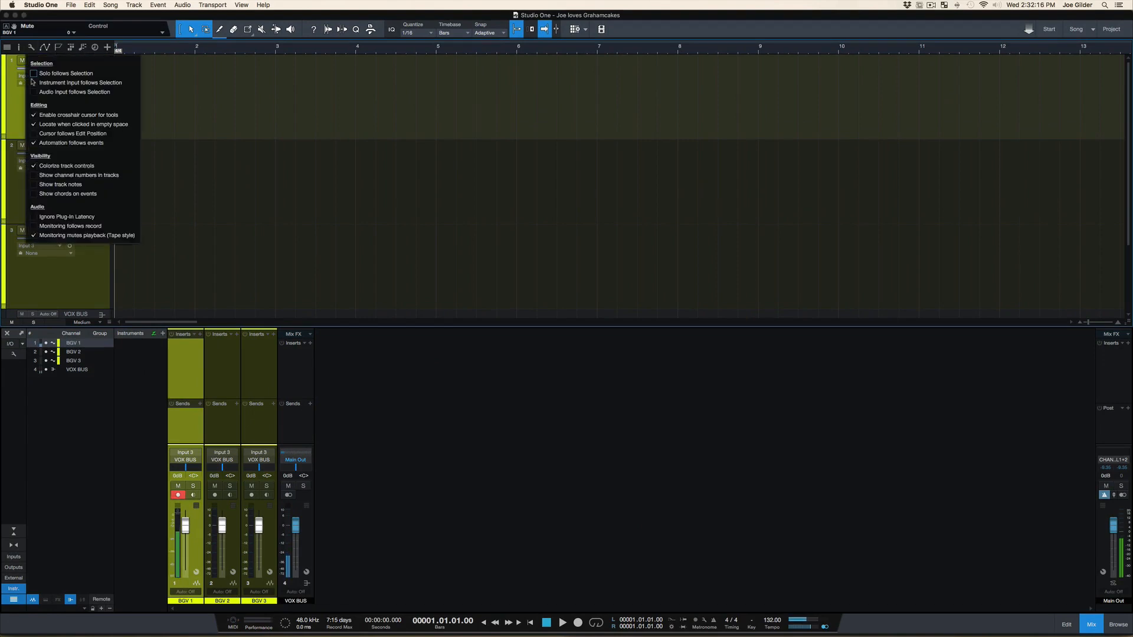
{"action": "left_click", "coordinate": [32, 237]}
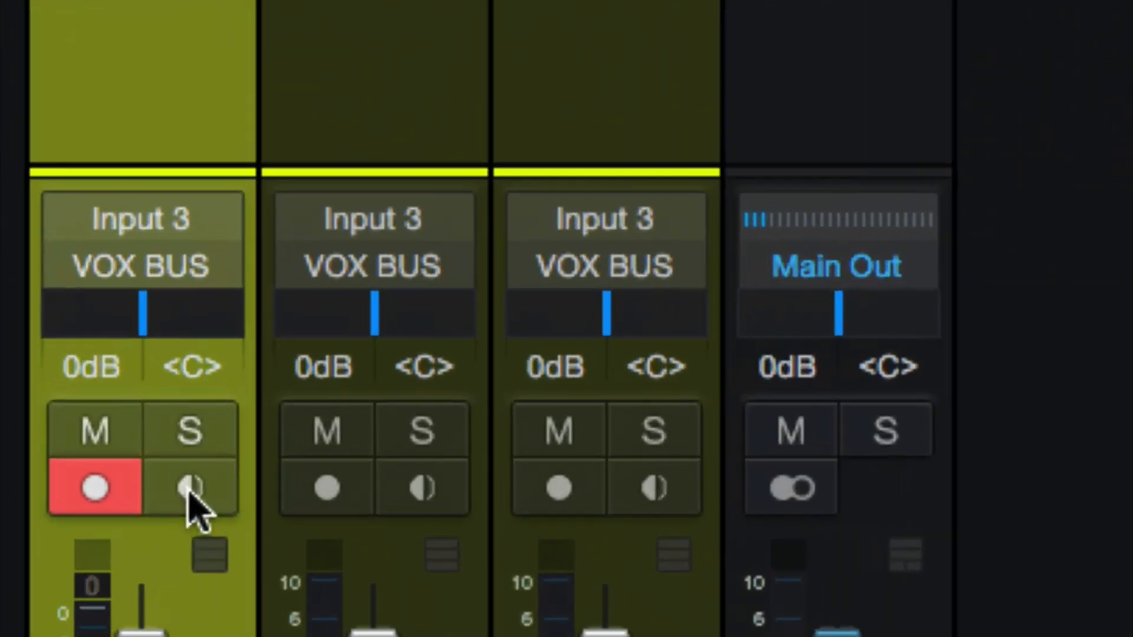
{"action": "left_click", "coordinate": [190, 489]}
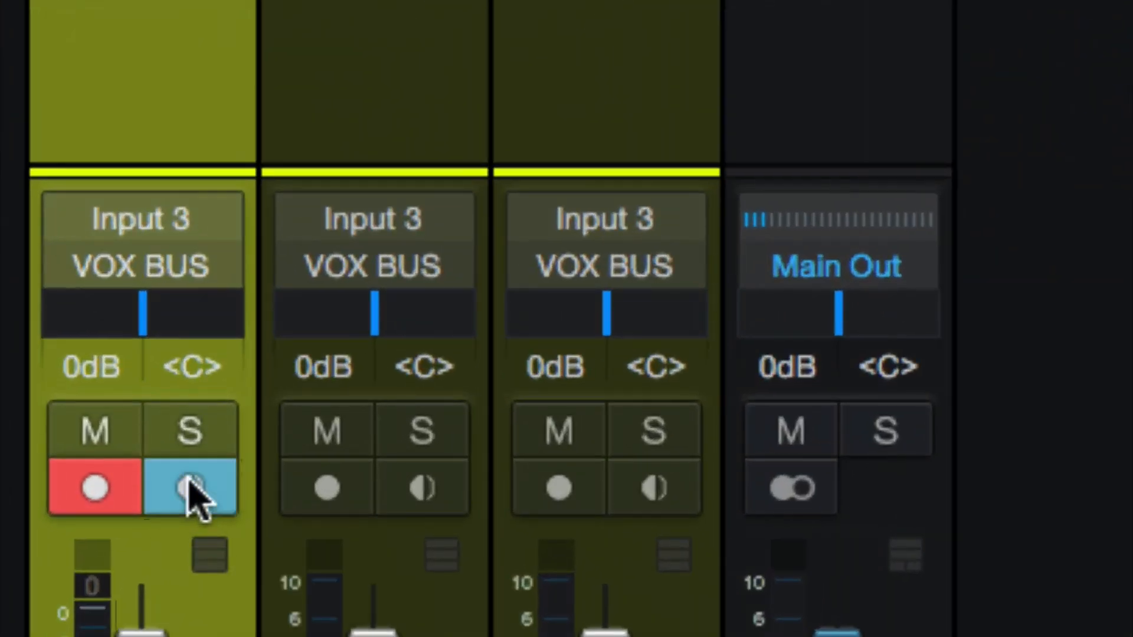
Disable input monitoring on the BGV 1 channel and disarm it
{"action": "left_click", "coordinate": [189, 481]}
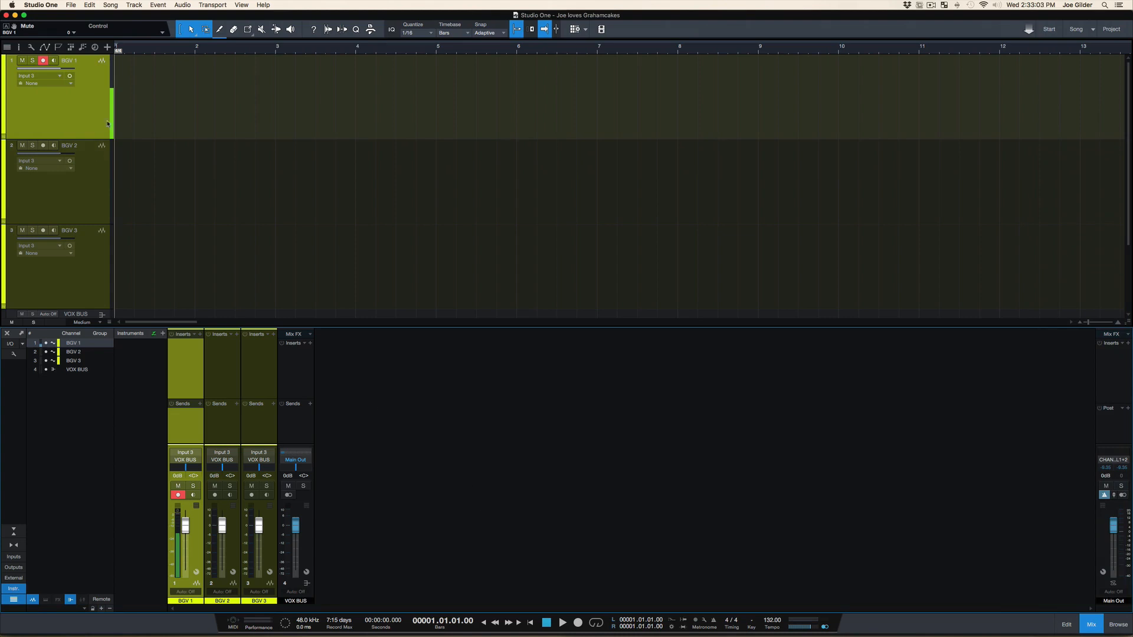
{"action": "left_click", "coordinate": [178, 495]}
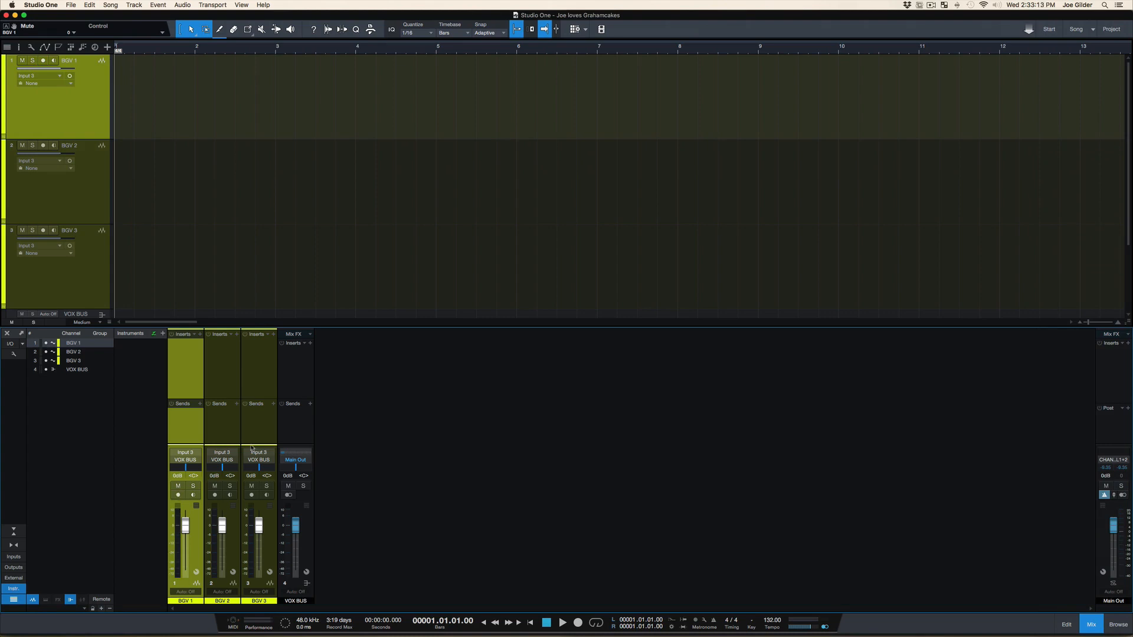
Select all three BGV tracks together, arm them for recording, and disarm them again
{"action": "left_click", "coordinate": [93, 289]}
{"action": "left_click", "coordinate": [82, 122], "text": "shift"}
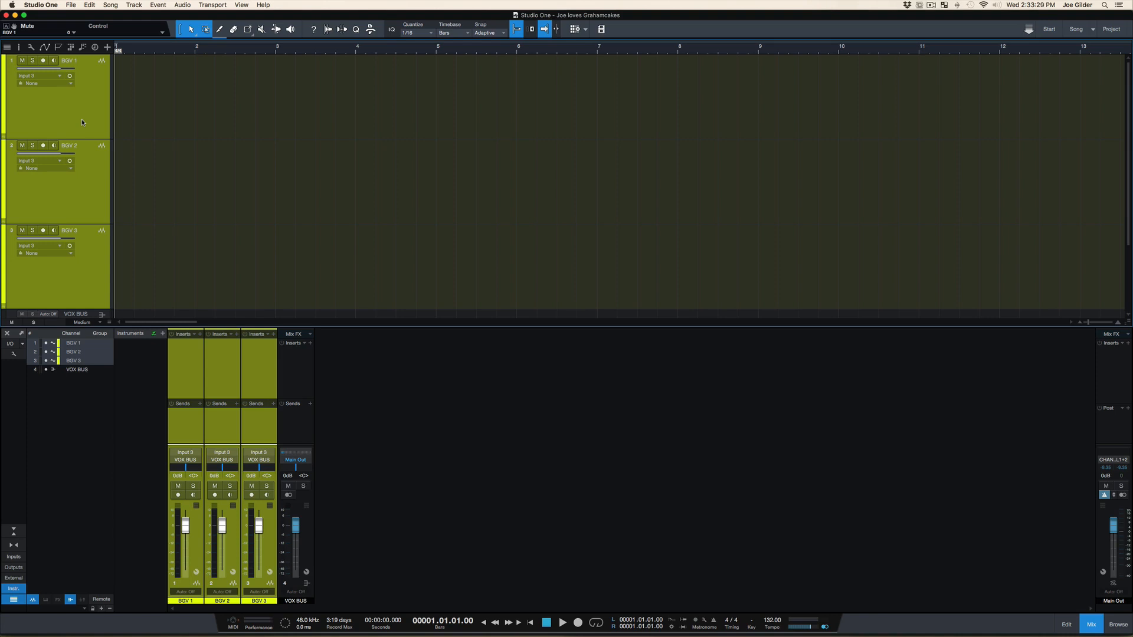
{"action": "key", "text": "r"}
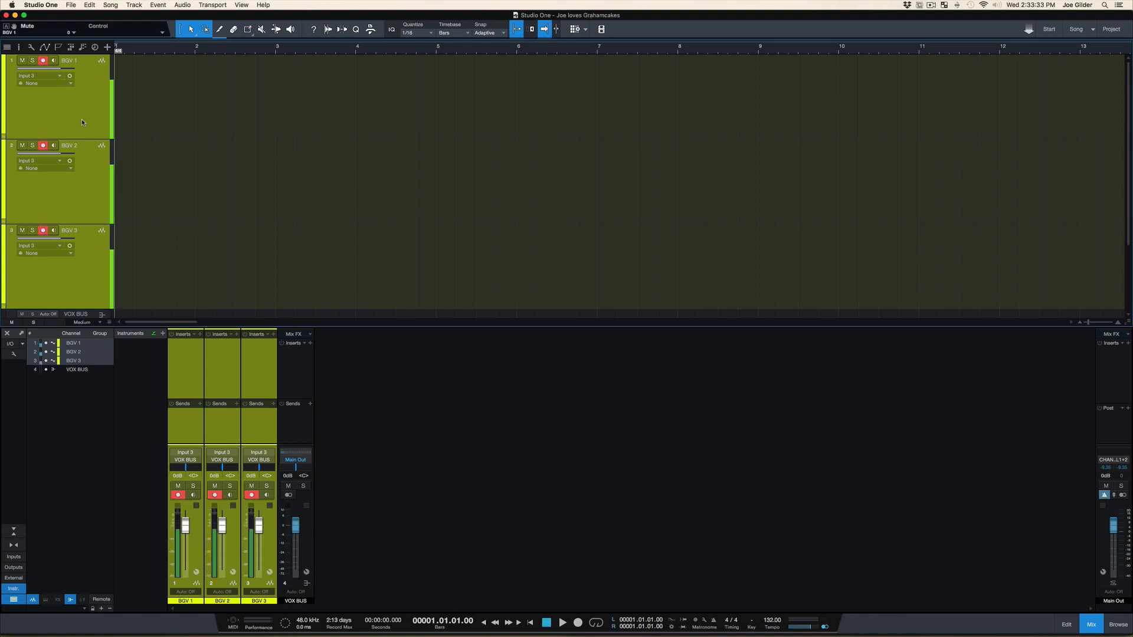
{"action": "key", "text": "r"}
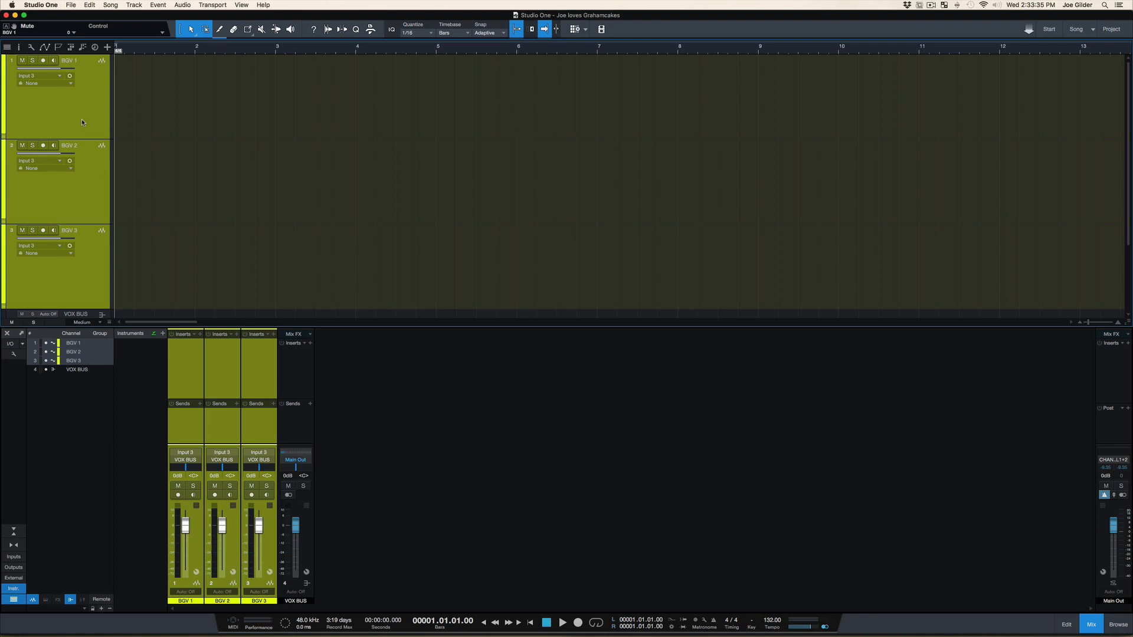
Select only the BGV 1 track, arm it, record a short take from bar 1, and disarm the track
{"action": "key", "text": "Down"}
{"action": "key", "text": "Down"}
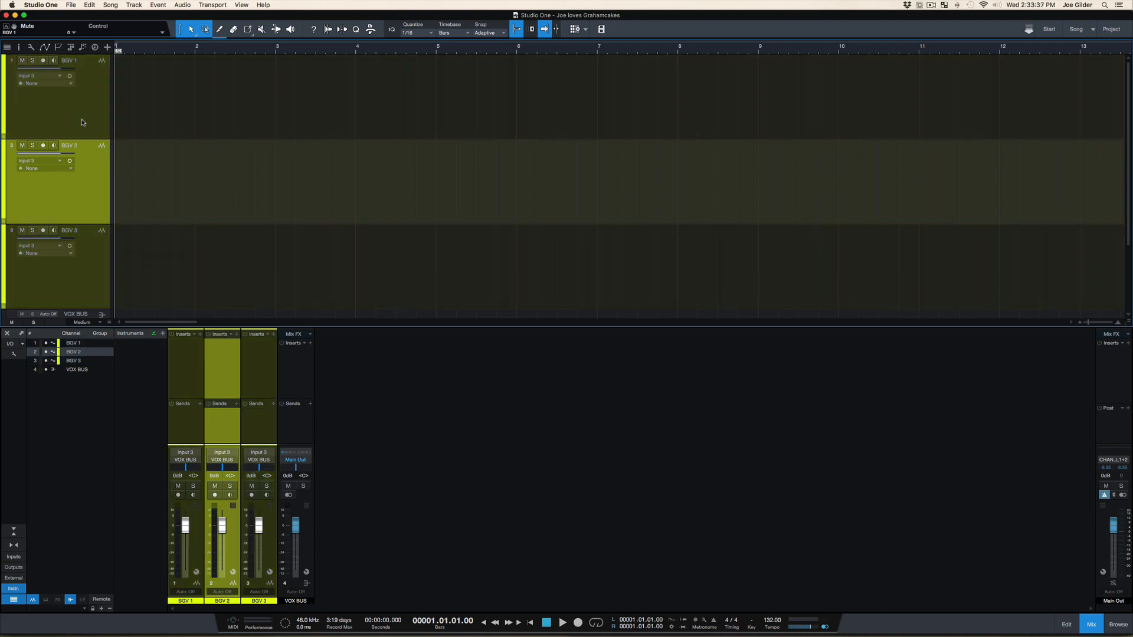
{"action": "key", "text": "Up"}
{"action": "key", "text": "Up"}
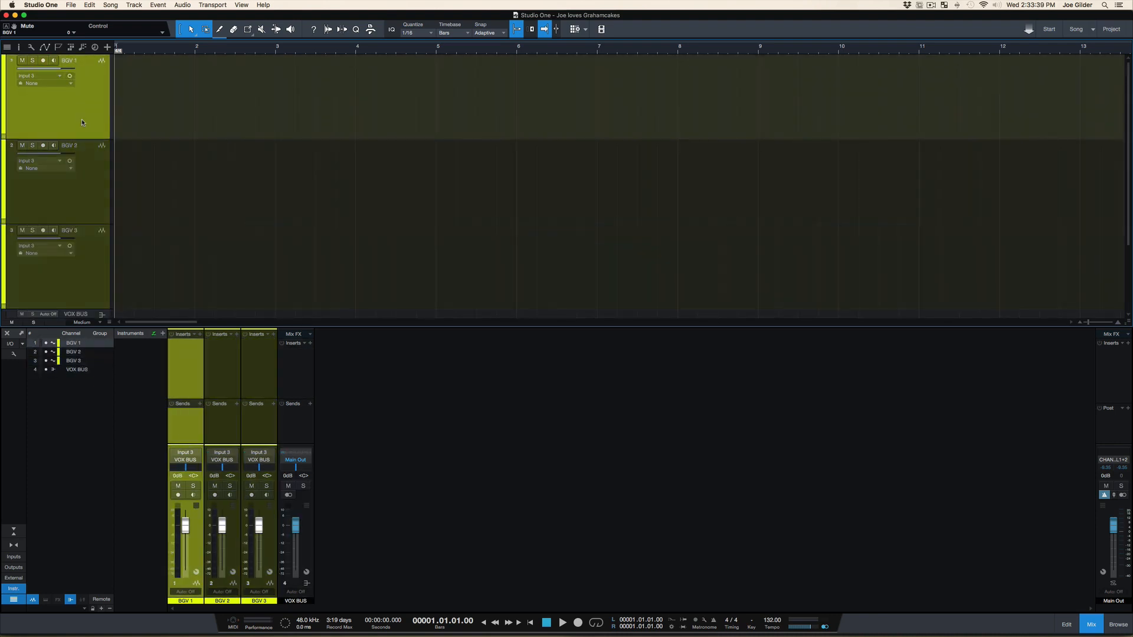
{"action": "key", "text": "r"}
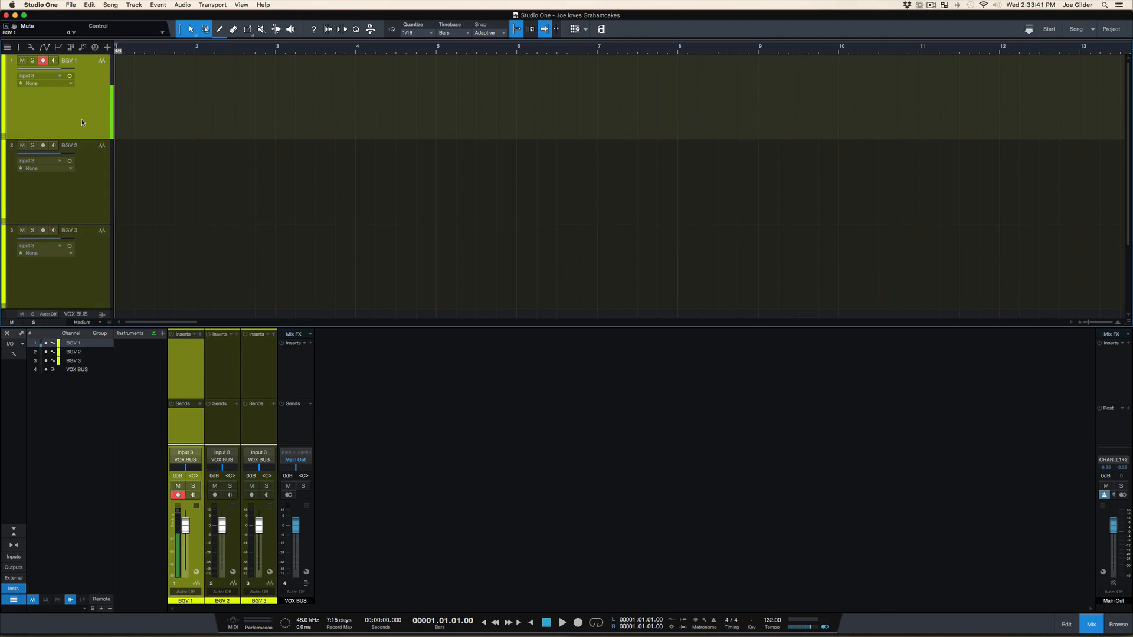
{"action": "key", "text": "KP_Multiply"}
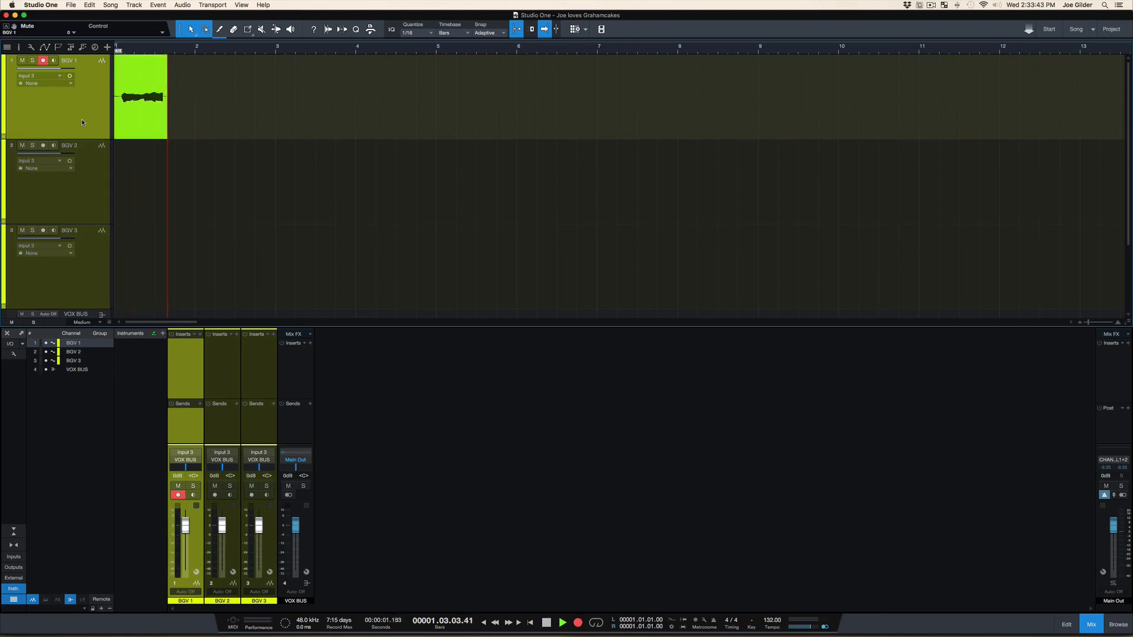
{"action": "key", "text": "r"}
{"action": "key", "text": "space"}
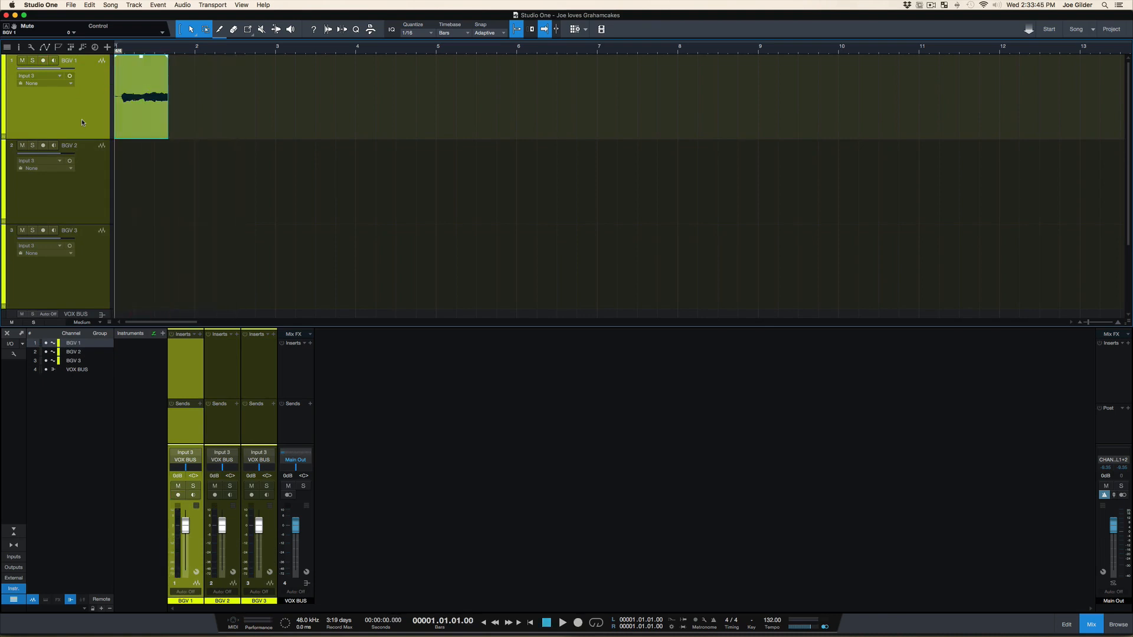
Arm the BGV 2 track, record a short take from bar 1, and disarm the track
{"action": "key", "text": "Down"}
{"action": "key", "text": "r"}
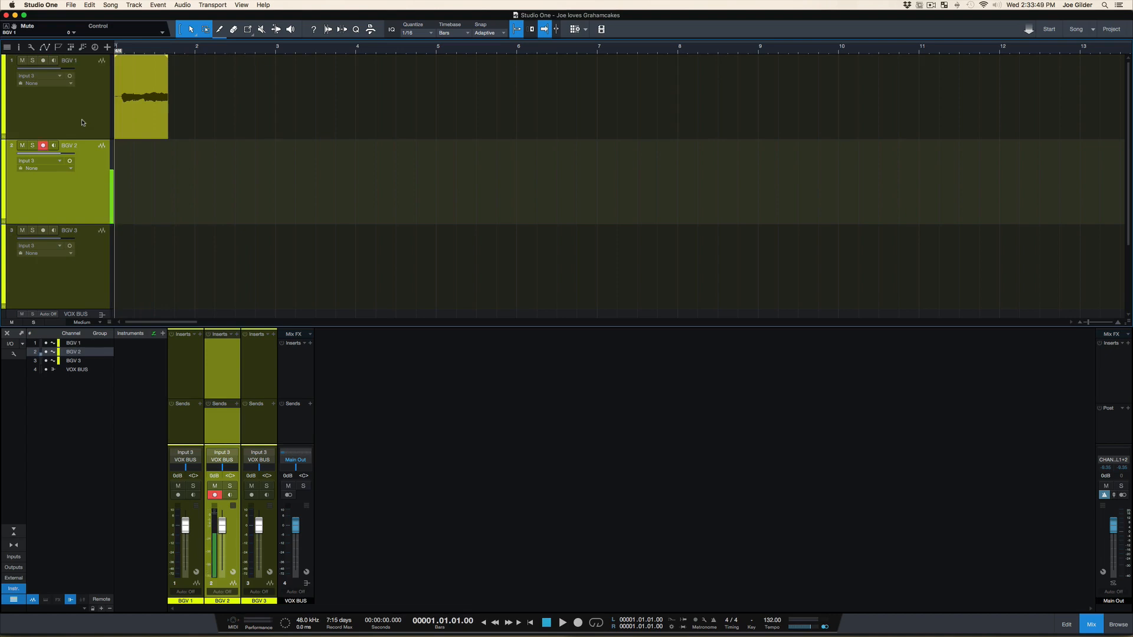
{"action": "key", "text": "KP_Multiply"}
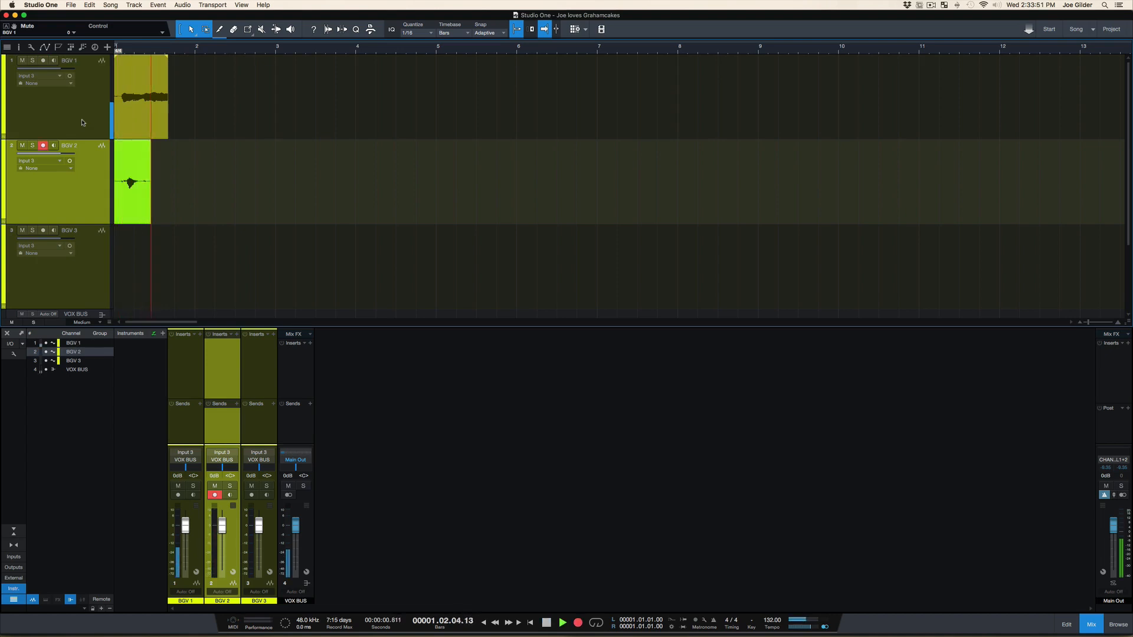
{"action": "key", "text": "space"}
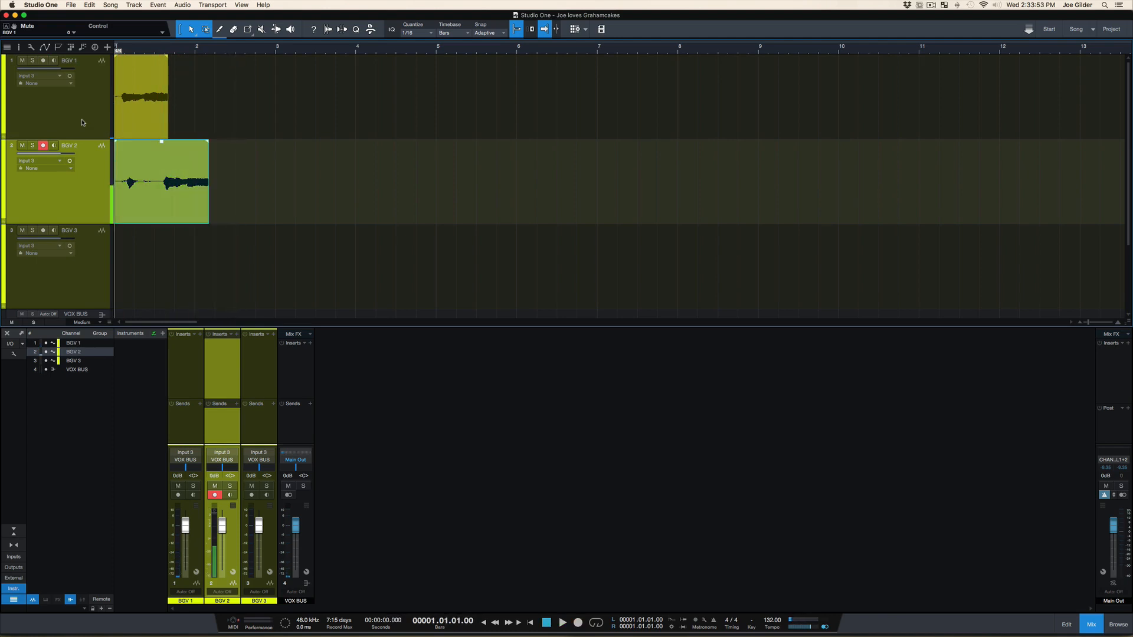
{"action": "key", "text": "r"}
Select the BGV 3 track, arm it for recording, and disarm it again
{"action": "key", "text": "Down"}
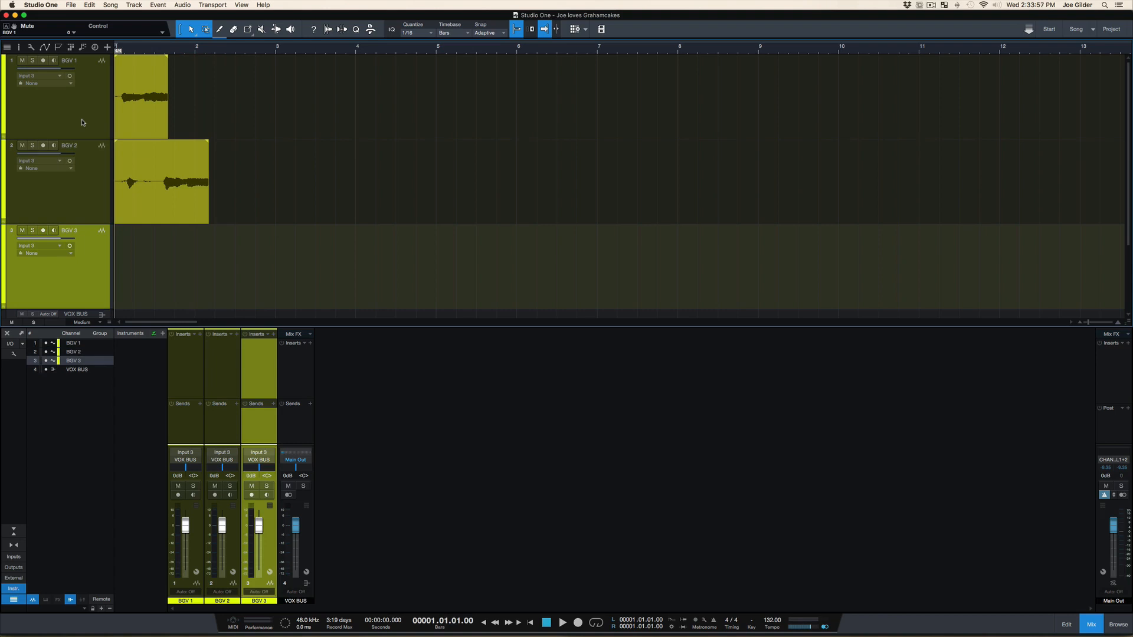
{"action": "key", "text": "r"}
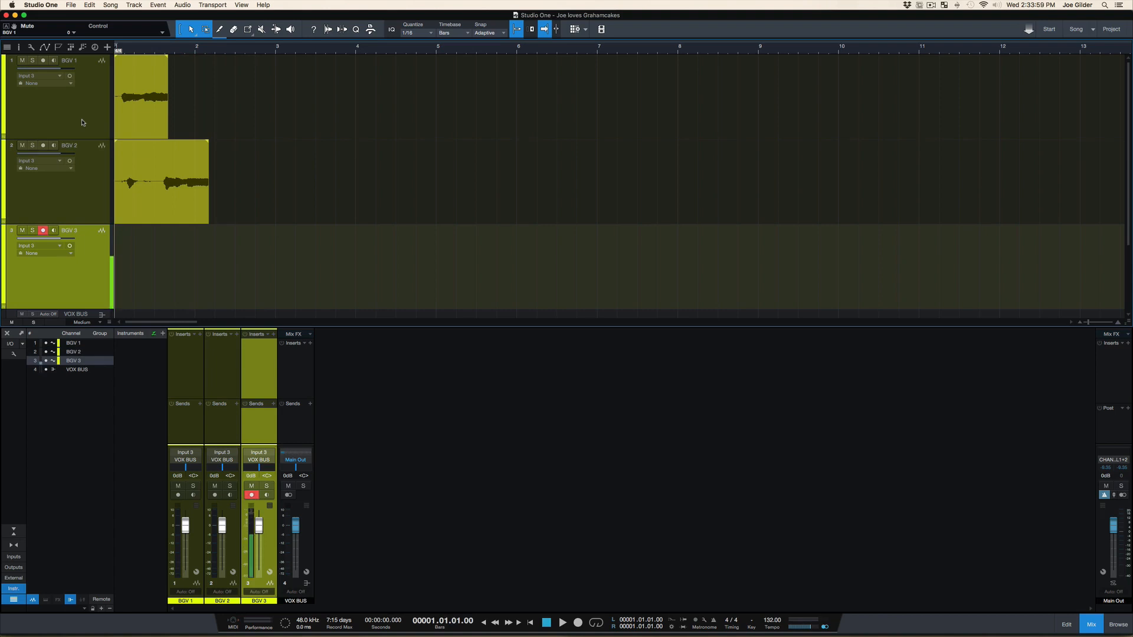
{"action": "key", "text": "r"}
Select the BGV 1 and BGV 2 tracks together and delete their recorded takes
{"action": "key", "text": "Up"}
{"action": "key", "text": "shift+Up"}
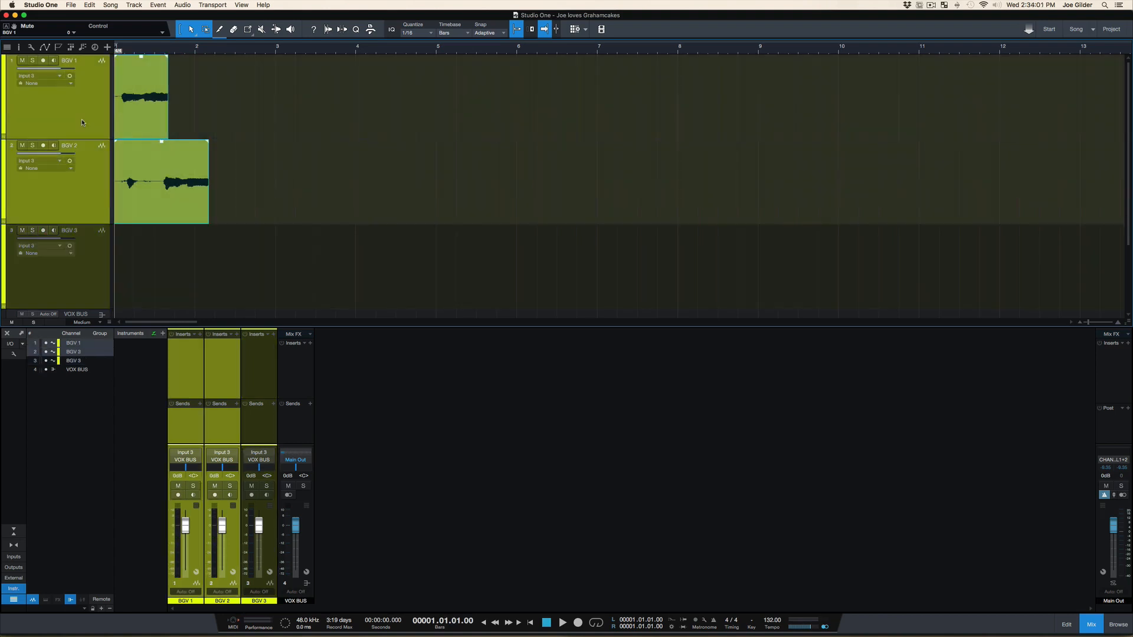
{"action": "key", "text": "Delete"}
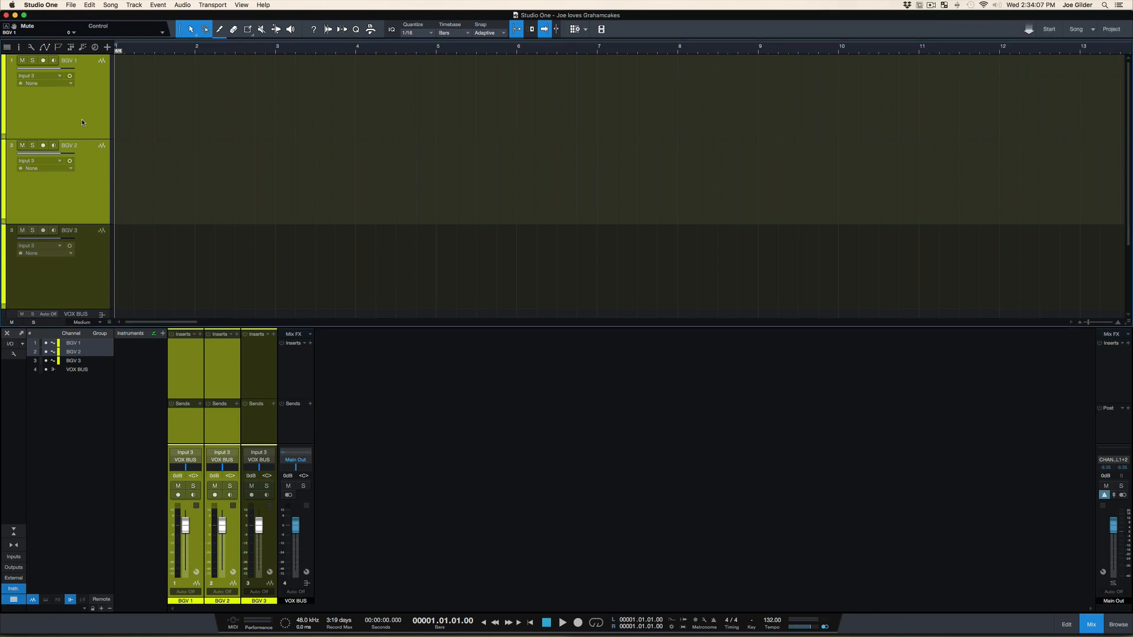
Select the BGV 1 track, toggle its solo on and off, and toggle its mute on and off
{"action": "key", "text": "Down"}
{"action": "key", "text": "Up"}
{"action": "key", "text": "Up"}
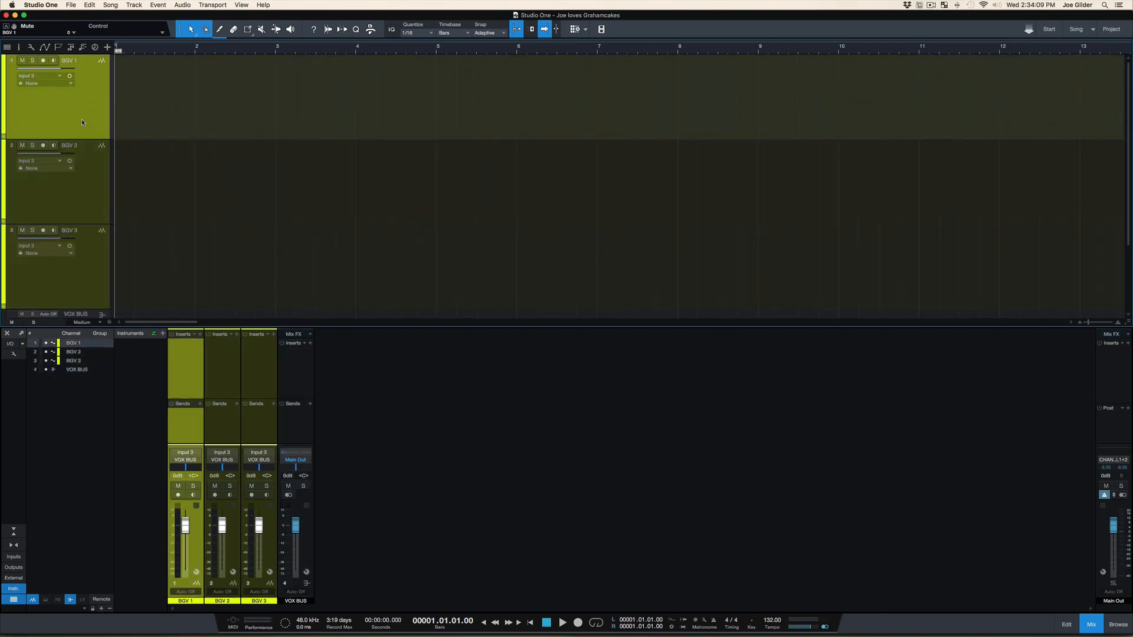
{"action": "key", "text": "s"}
{"action": "key", "text": "s"}
{"action": "key", "text": "m"}
Select all the BGV tracks, mute them together, and unmute them
{"action": "key", "text": "m"}
{"action": "key", "text": "super+a"}
{"action": "key", "text": "m"}
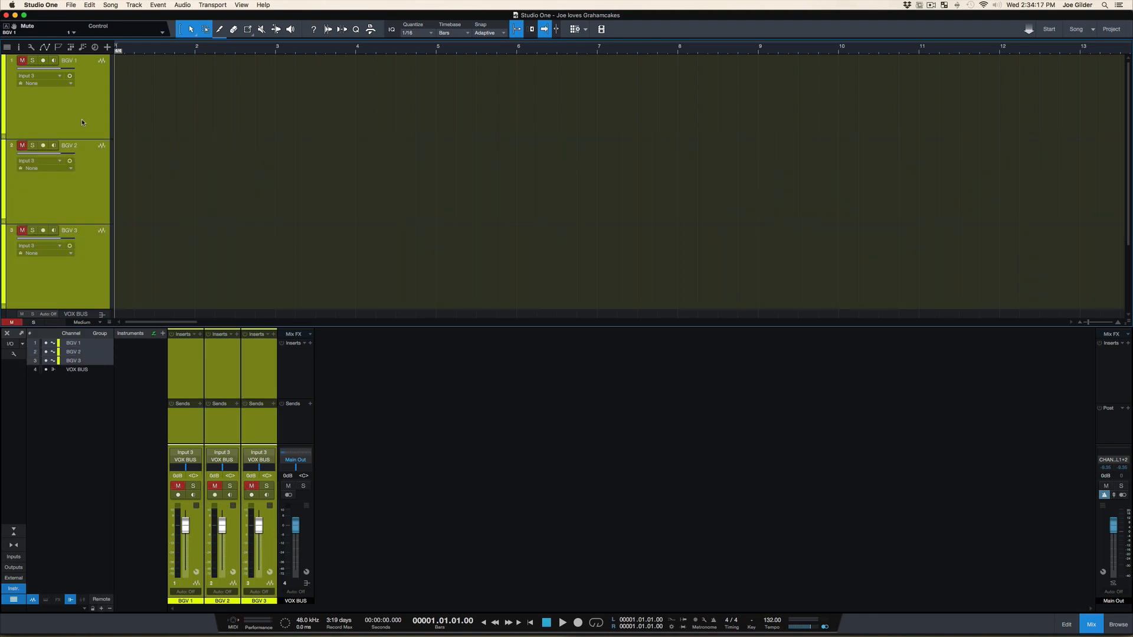
{"action": "key", "text": "m"}
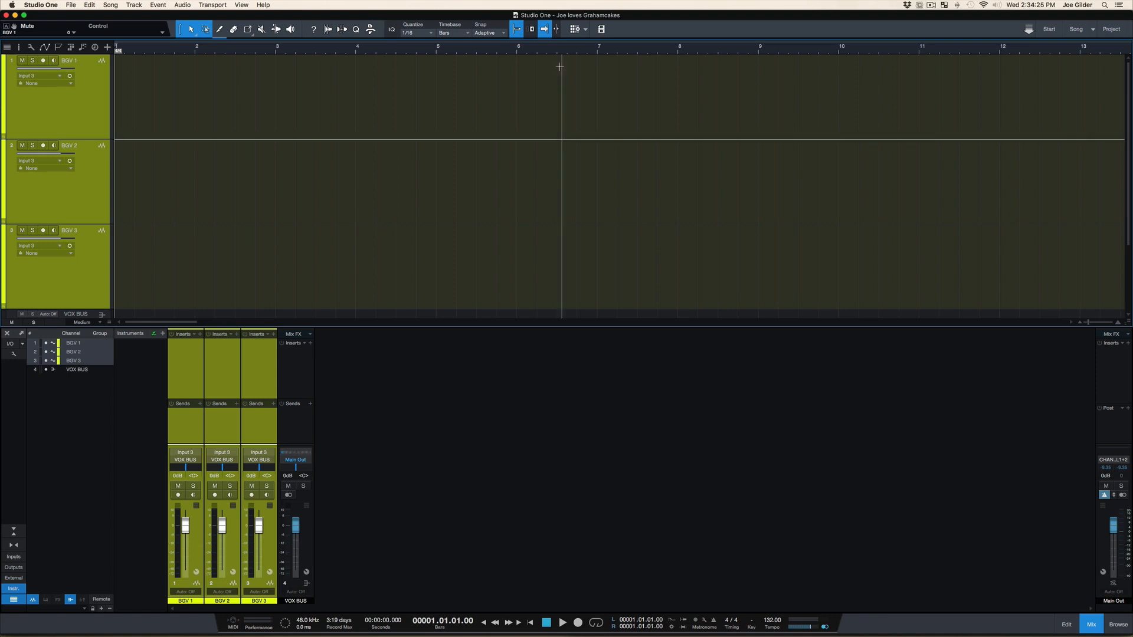
Select the tracks BGV 1 through BGV 3 and delete them from the song
{"action": "left_click", "coordinate": [102, 293]}
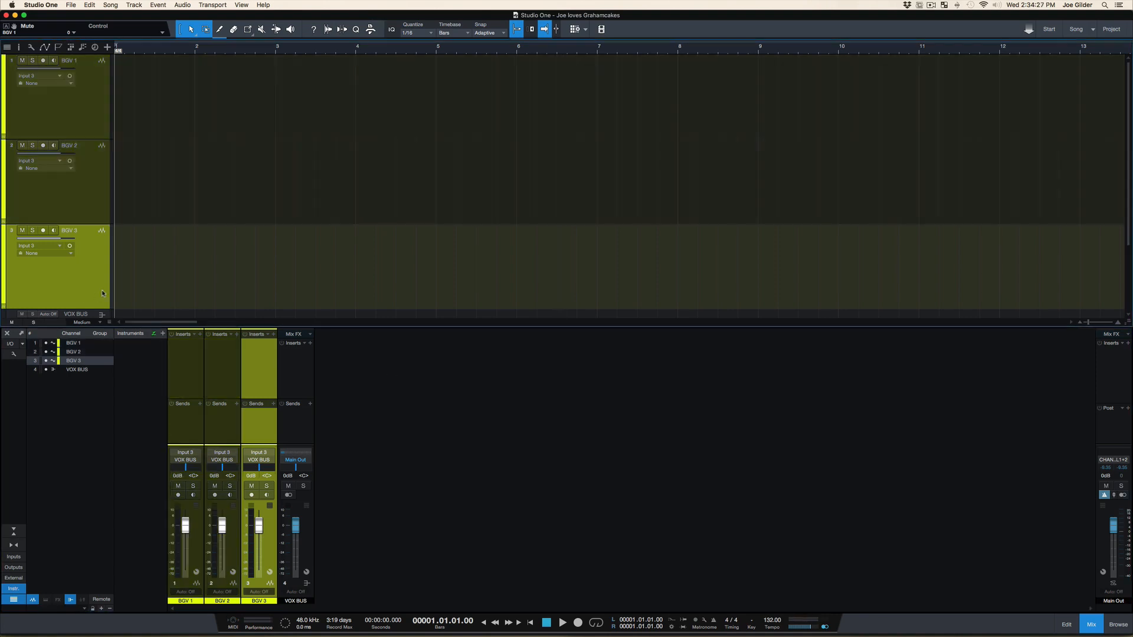
{"action": "key", "text": "shift+Up"}
{"action": "key", "text": "shift+Up"}
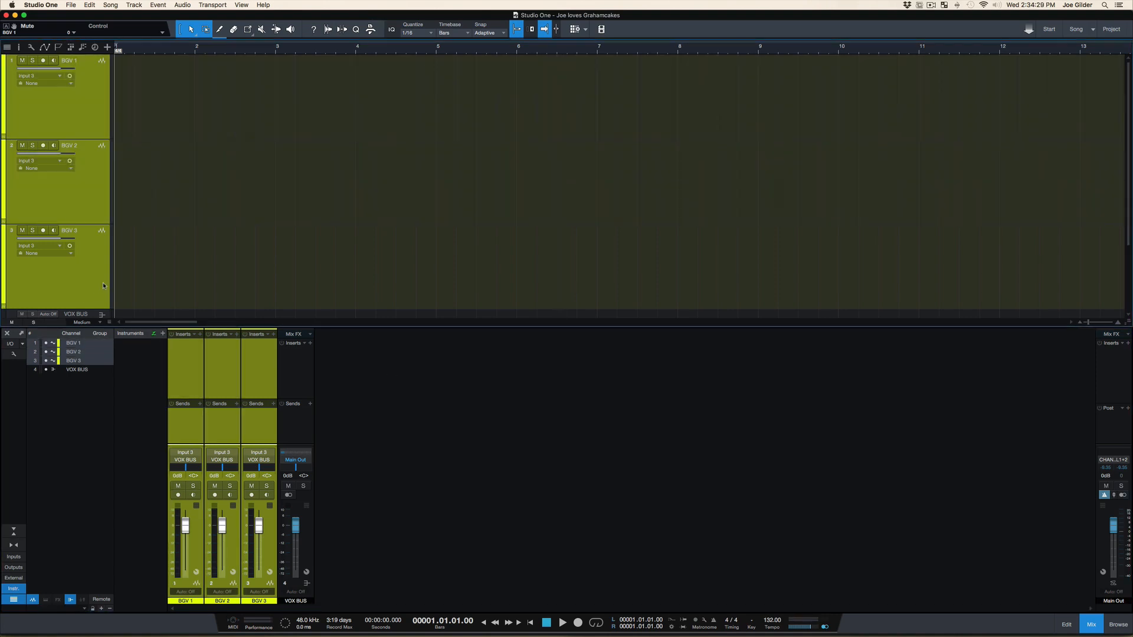
{"action": "key", "text": "Delete"}
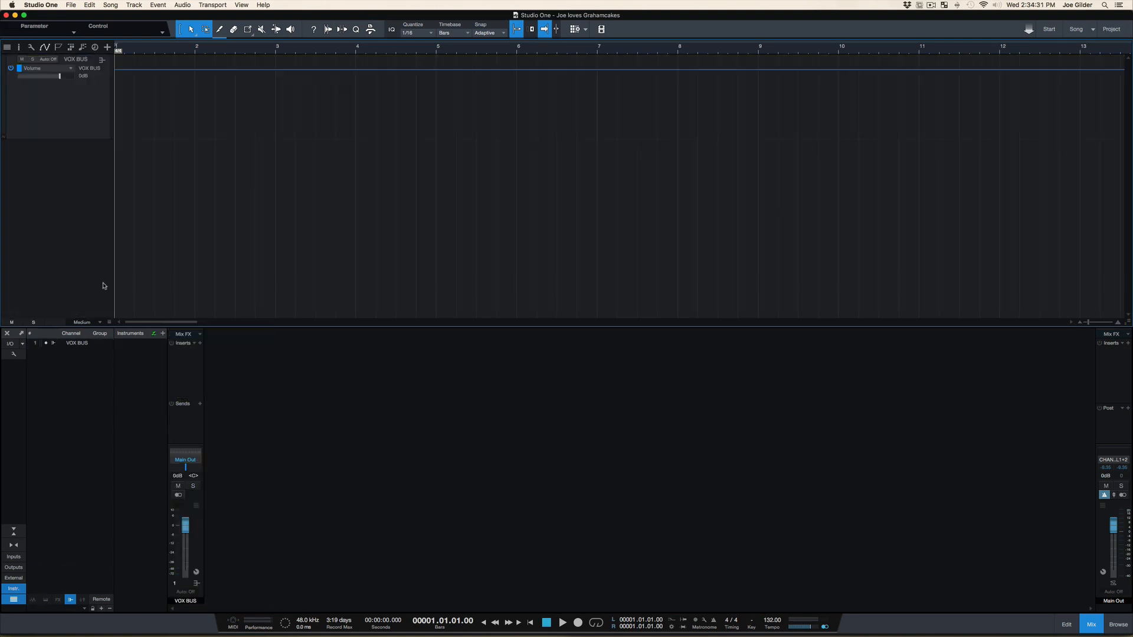
Remove the VOX BUS automation track from the arrangement
{"action": "left_click", "coordinate": [97, 121]}
{"action": "right_click", "coordinate": [97, 121]}
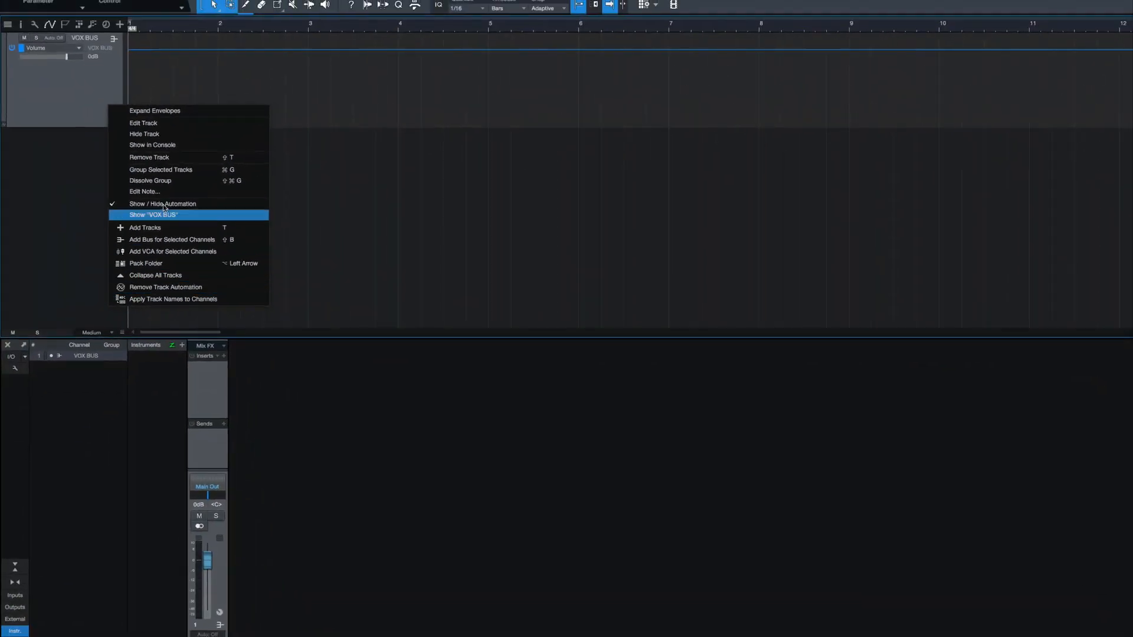
{"action": "left_click", "coordinate": [162, 158]}
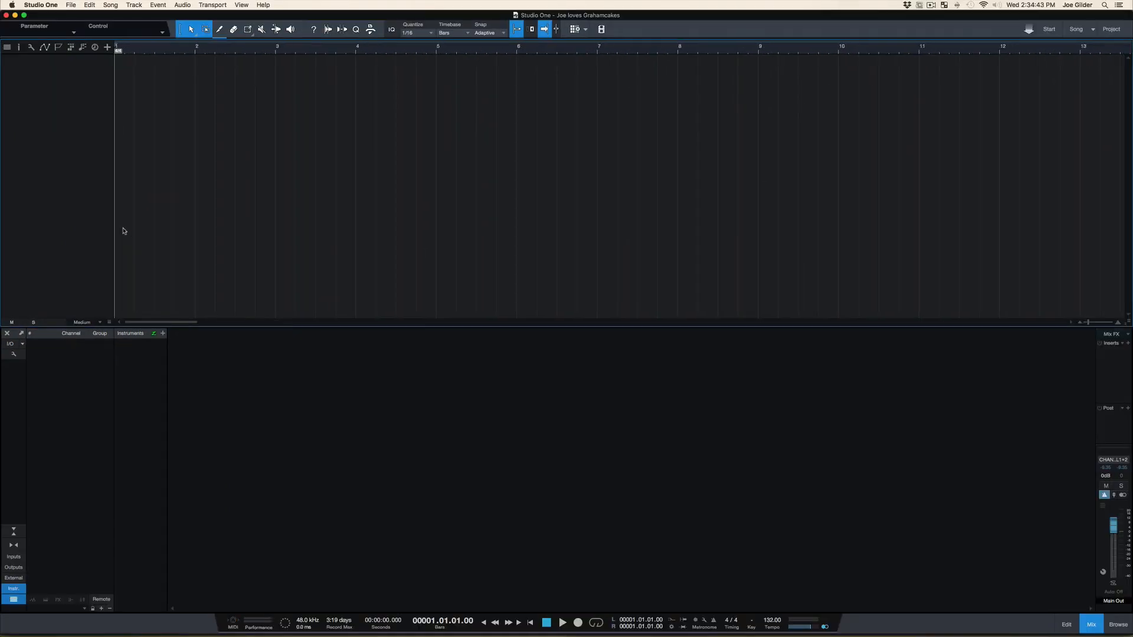
Hide the console, and import all WAV files from the FIGHTER_132bpm folder in Finder into the empty arrangement at bar 1
{"action": "key", "text": "super+Tab"}
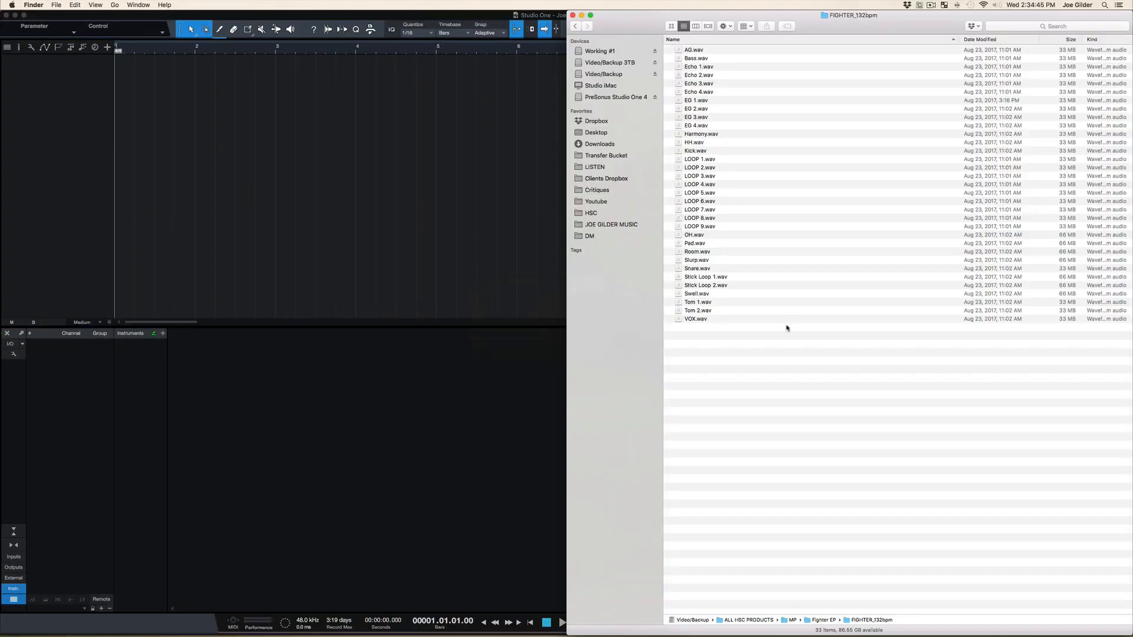
{"action": "key", "text": "super+a"}
{"action": "left_click_drag", "start_coordinate": [786, 319], "coordinate": [764, 366]}
{"action": "left_click", "coordinate": [384, 376]}
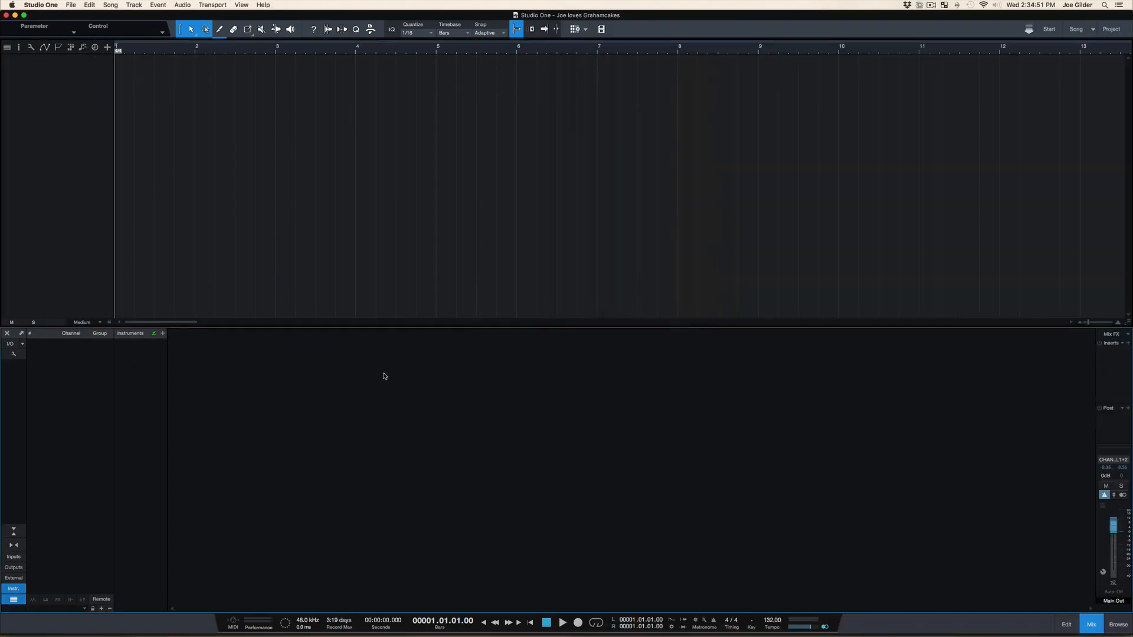
{"action": "key", "text": "F3"}
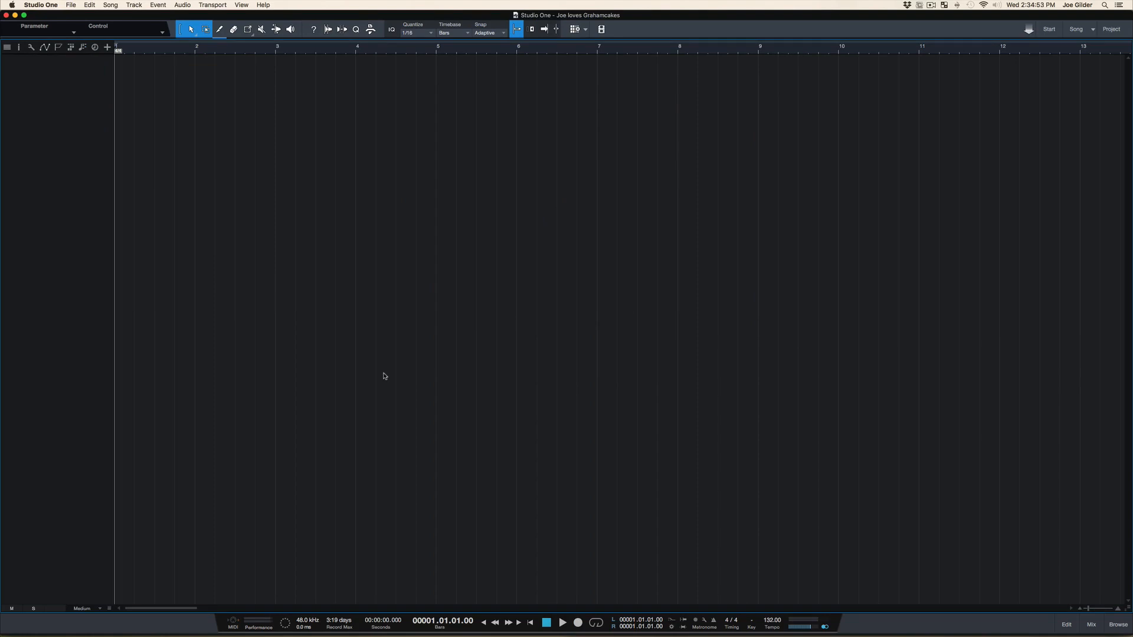
{"action": "key", "text": "super+Tab"}
{"action": "left_click_drag", "start_coordinate": [699, 103], "coordinate": [120, 219]}
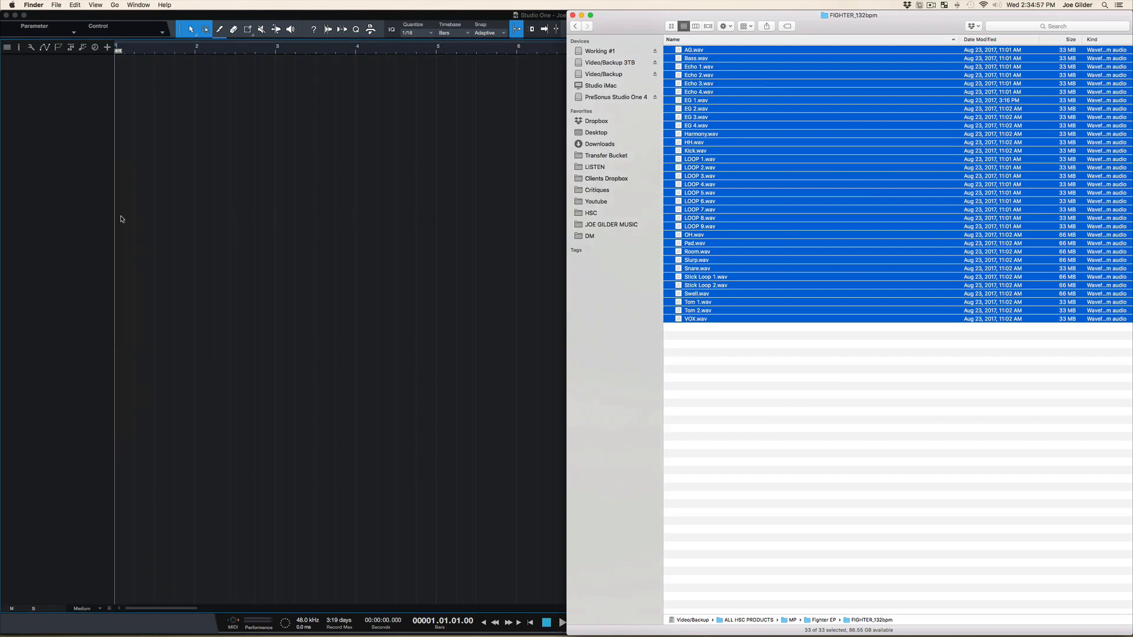
{"action": "left_click", "coordinate": [179, 221]}
Examine the imported tracks' waveforms over the full song length at different track heights
{"action": "scroll", "coordinate": [181, 219], "scroll_direction": "down", "scroll_amount": 5}
{"action": "scroll", "coordinate": [181, 219], "scroll_direction": "up", "scroll_amount": 5}
{"action": "scroll", "coordinate": [182, 219], "scroll_direction": "down", "scroll_amount": 5}
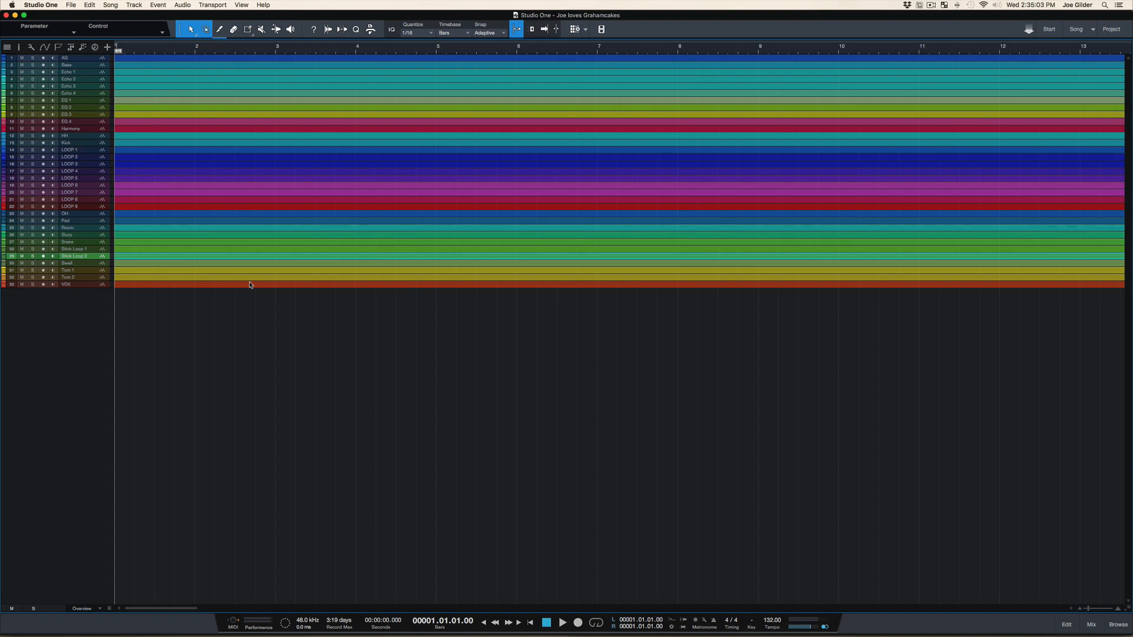
{"action": "left_click_drag", "start_coordinate": [342, 40], "coordinate": [330, 8]}
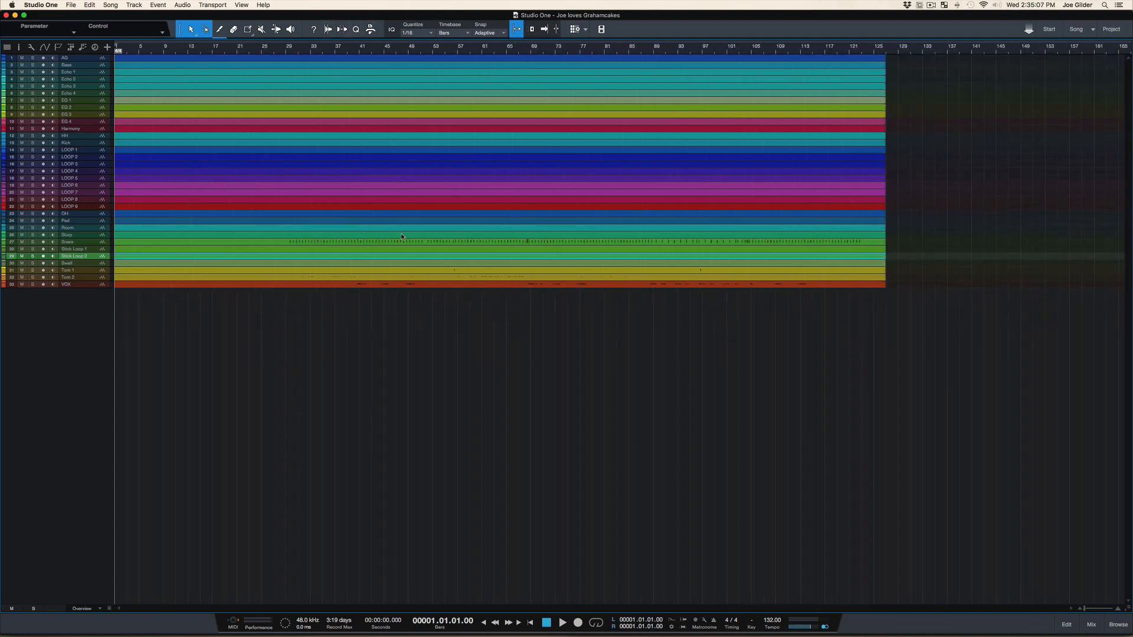
{"action": "scroll", "coordinate": [435, 242], "scroll_direction": "up", "scroll_amount": 1}
{"action": "scroll", "coordinate": [433, 245], "scroll_direction": "up", "scroll_amount": 2}
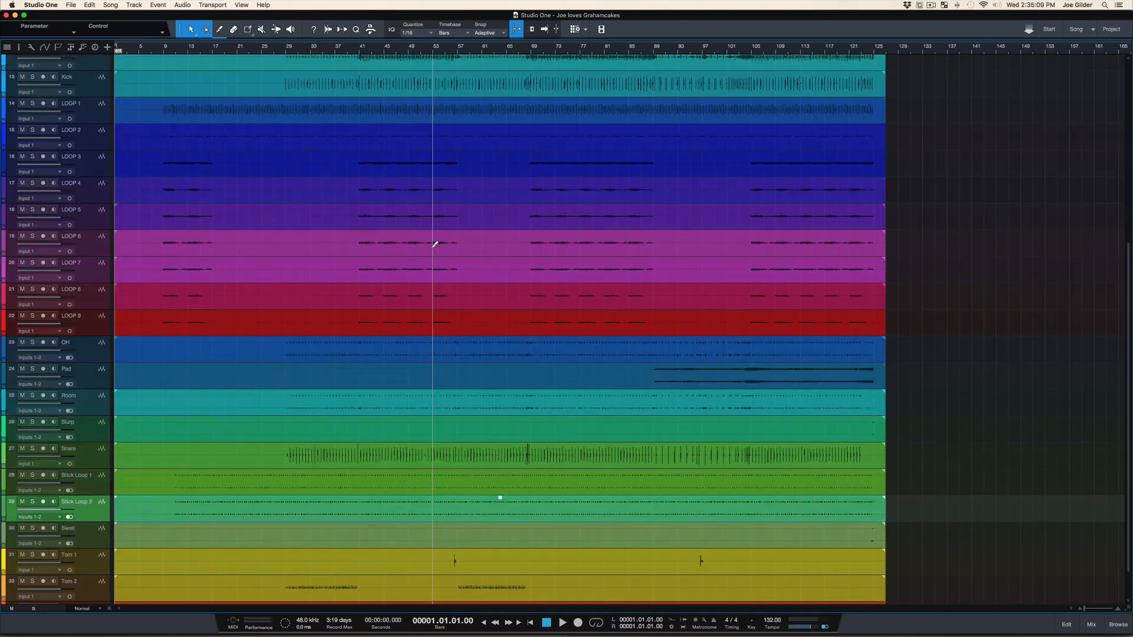
{"action": "scroll", "coordinate": [436, 201], "scroll_direction": "up", "scroll_amount": 6}
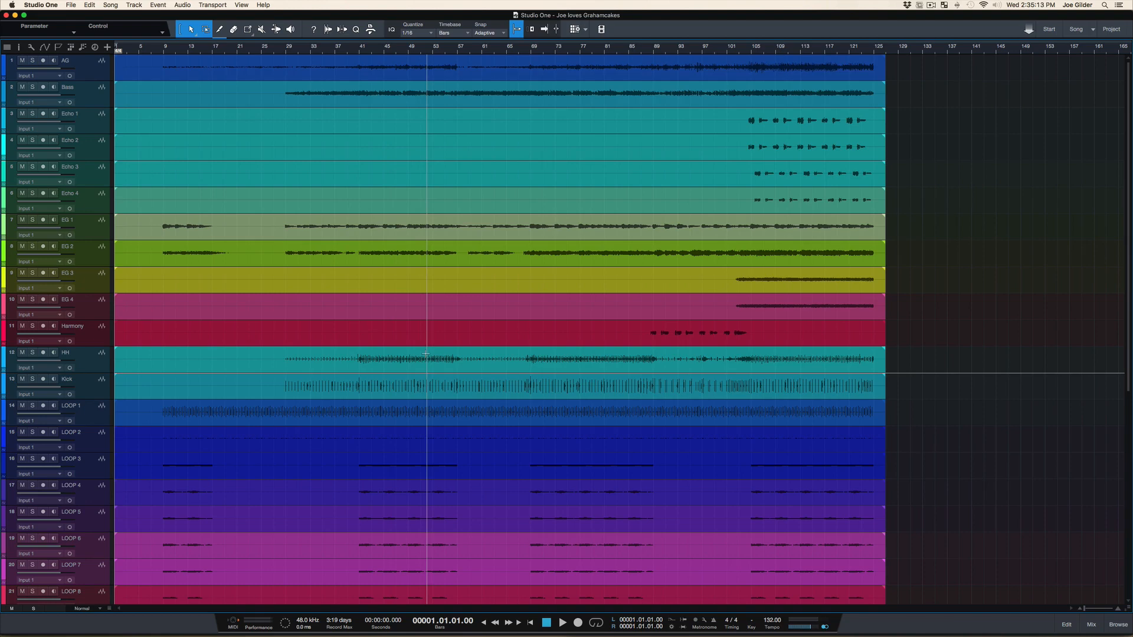
{"action": "scroll", "coordinate": [427, 354], "scroll_direction": "down", "scroll_amount": 6}
{"action": "scroll", "coordinate": [428, 352], "scroll_direction": "down", "scroll_amount": 1}
{"action": "scroll", "coordinate": [428, 351], "scroll_direction": "down", "scroll_amount": 1}
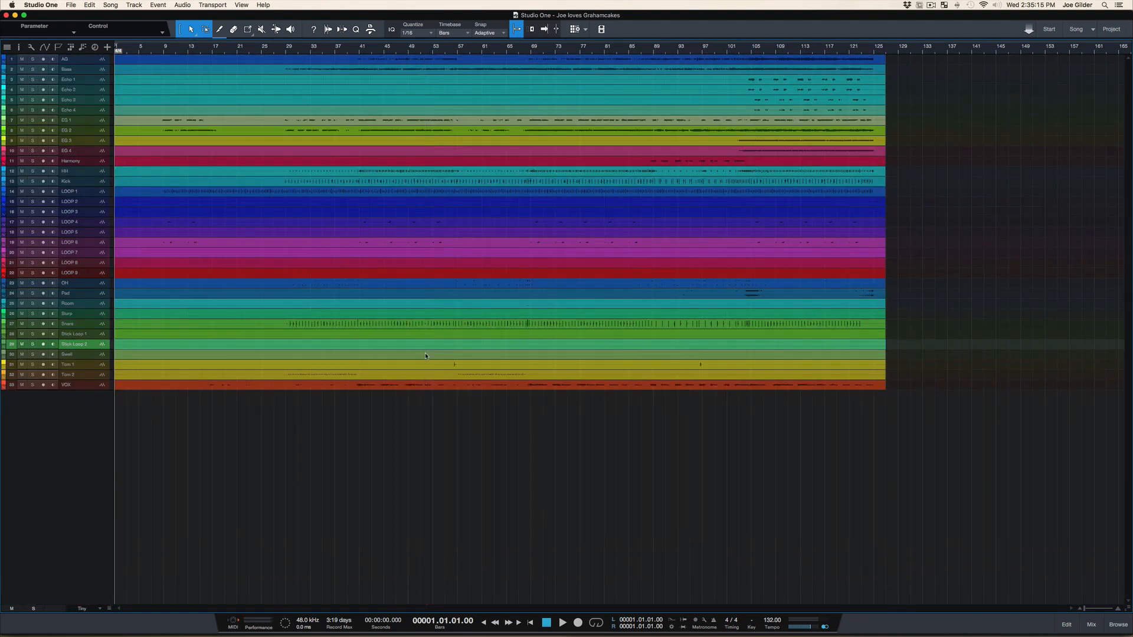
Save the song and answer the prompt about the listed WAV files
{"action": "key", "text": "super+s"}
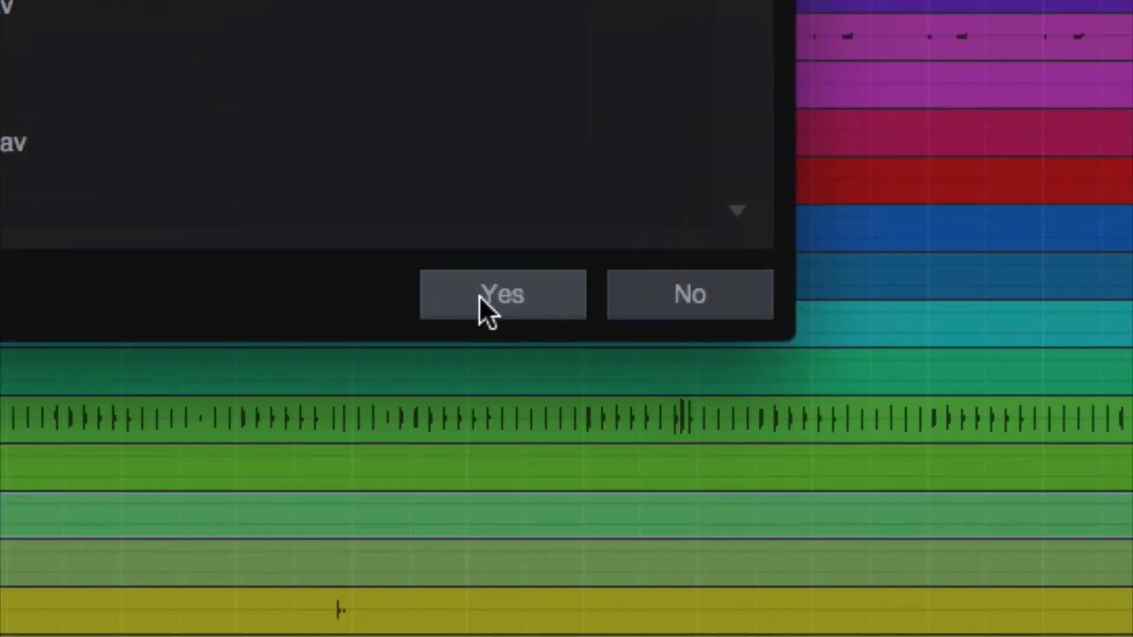
{"action": "left_click", "coordinate": [702, 299]}
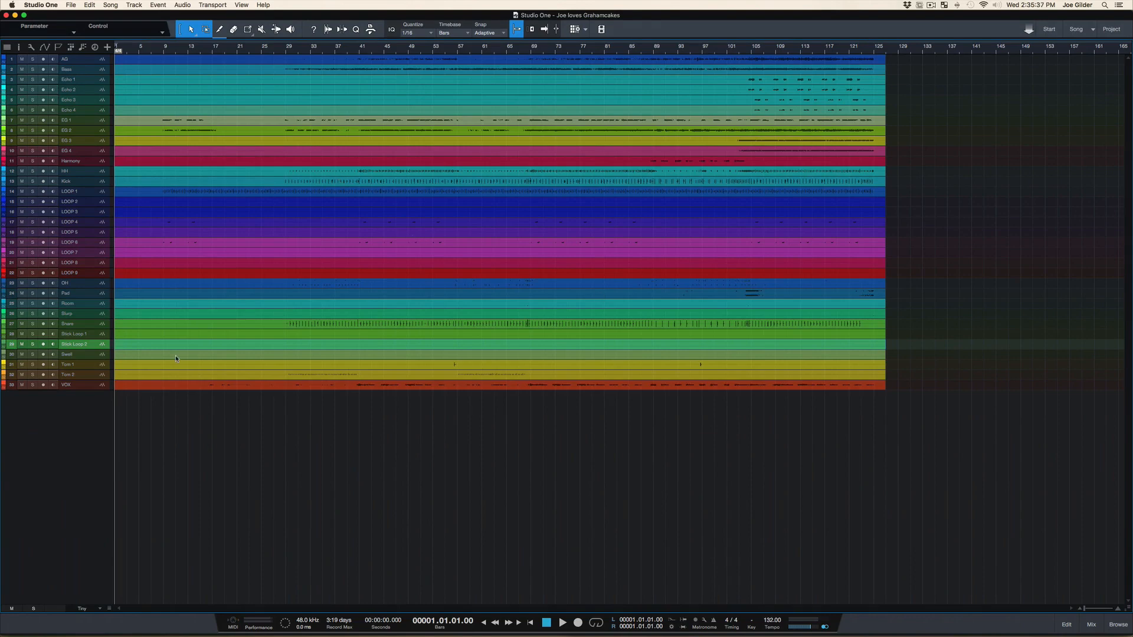
Set the track height to Small and move the Kick track to the first position in the track list
{"action": "scroll", "coordinate": [151, 150], "scroll_direction": "up", "scroll_amount": 2}
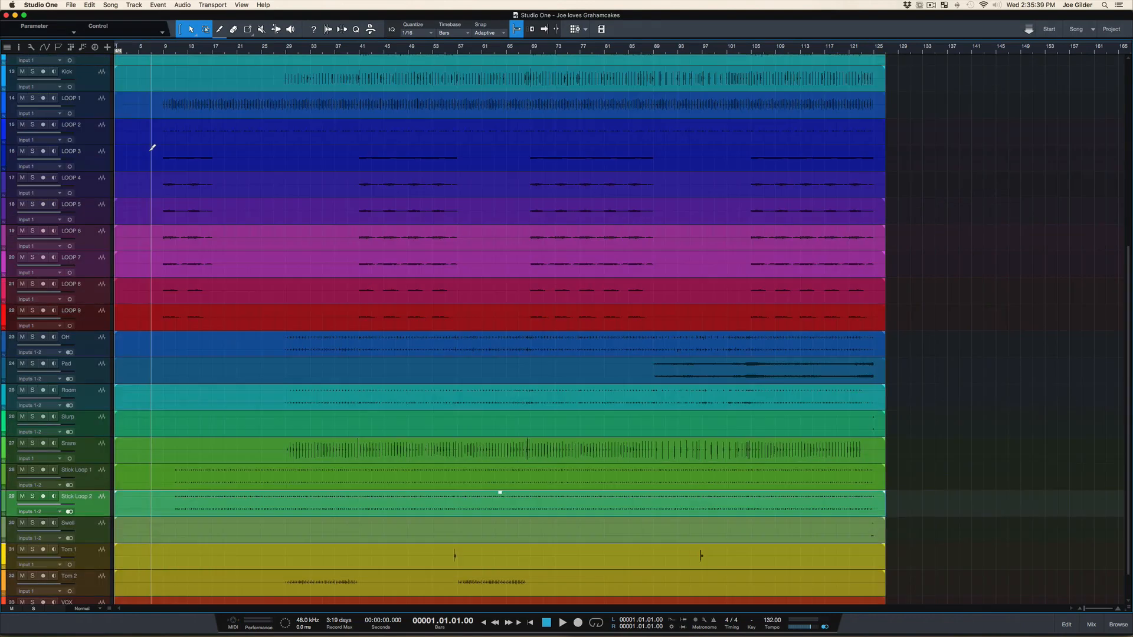
{"action": "scroll", "coordinate": [189, 173], "scroll_direction": "up", "scroll_amount": 5}
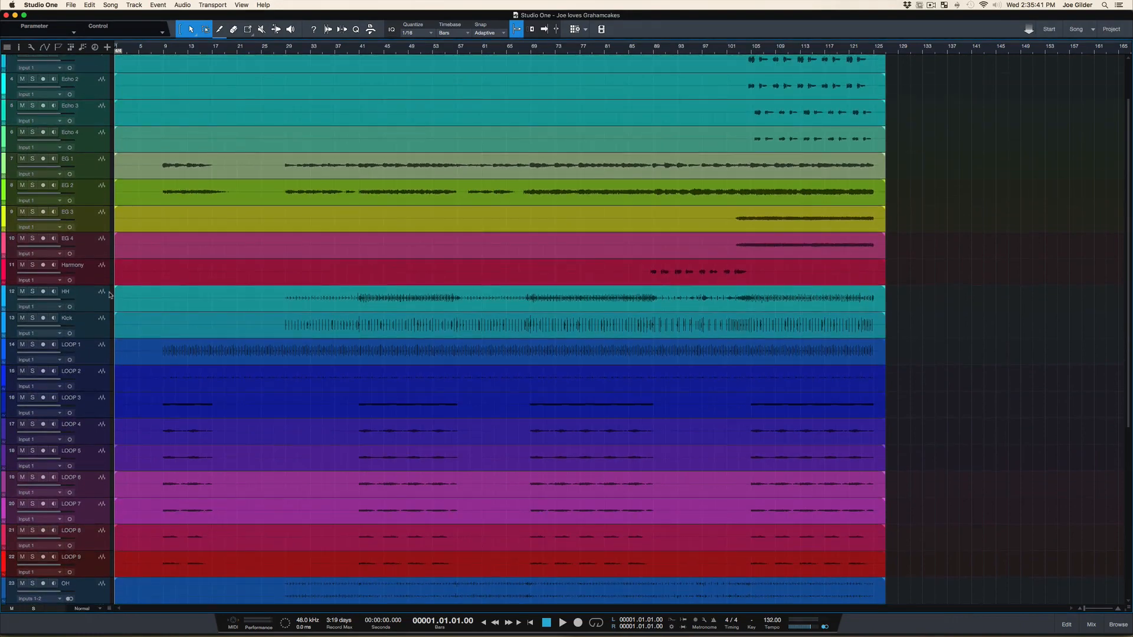
{"action": "left_click", "coordinate": [90, 332]}
{"action": "key", "text": "shift+w"}
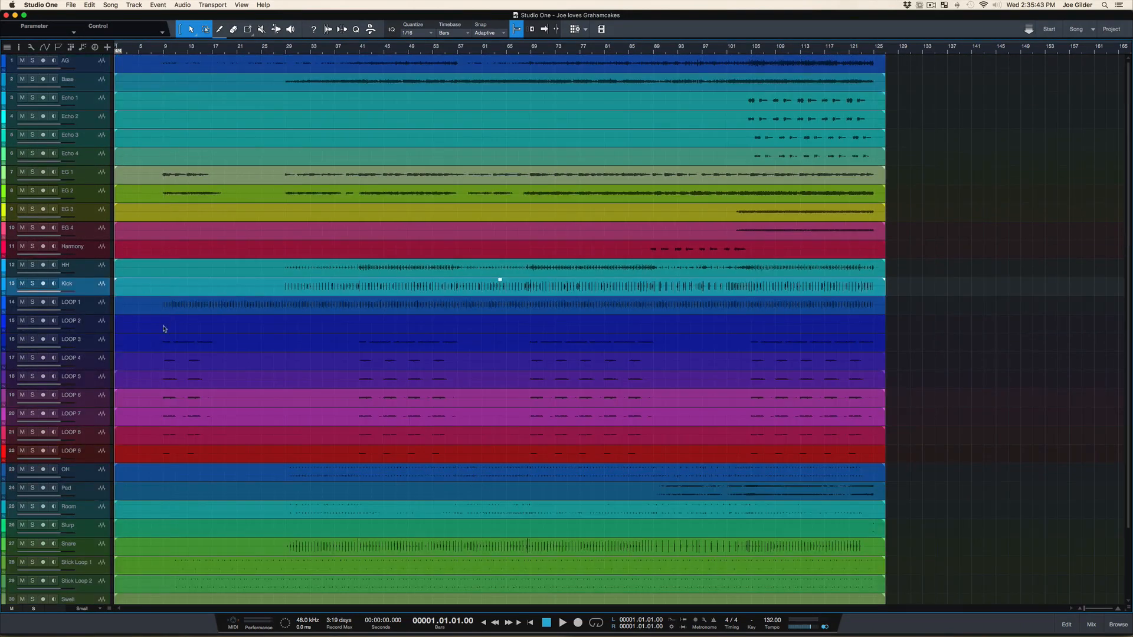
{"action": "left_click_drag", "start_coordinate": [98, 272], "coordinate": [99, 59]}
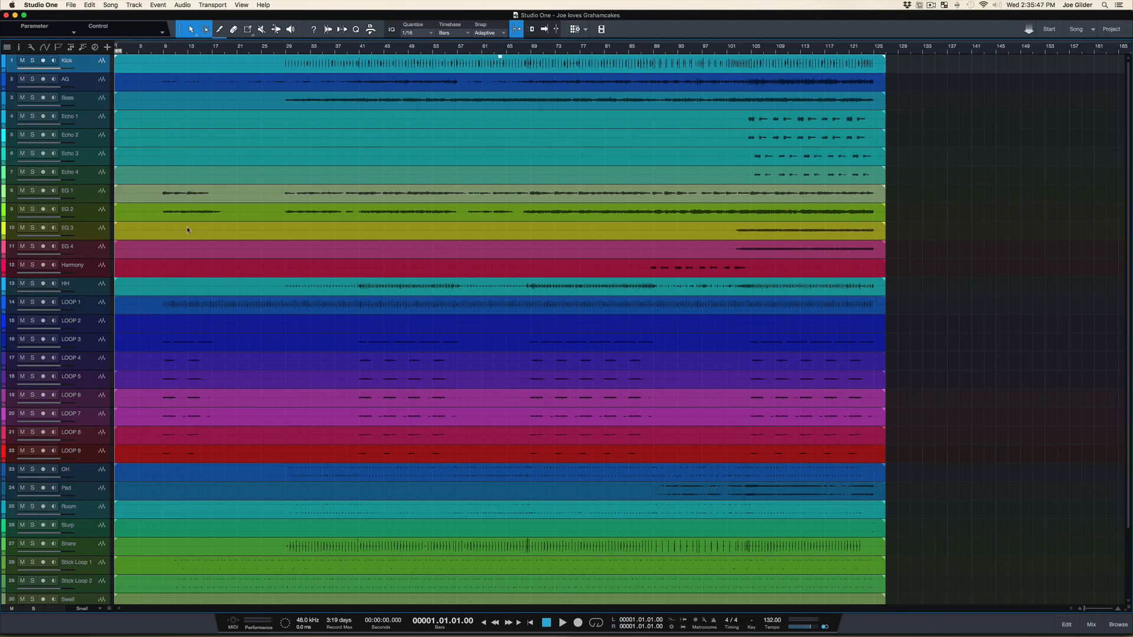
Hide the console's channel list and instruments list, look over the mixer channels, and close the console
{"action": "key", "text": "F3"}
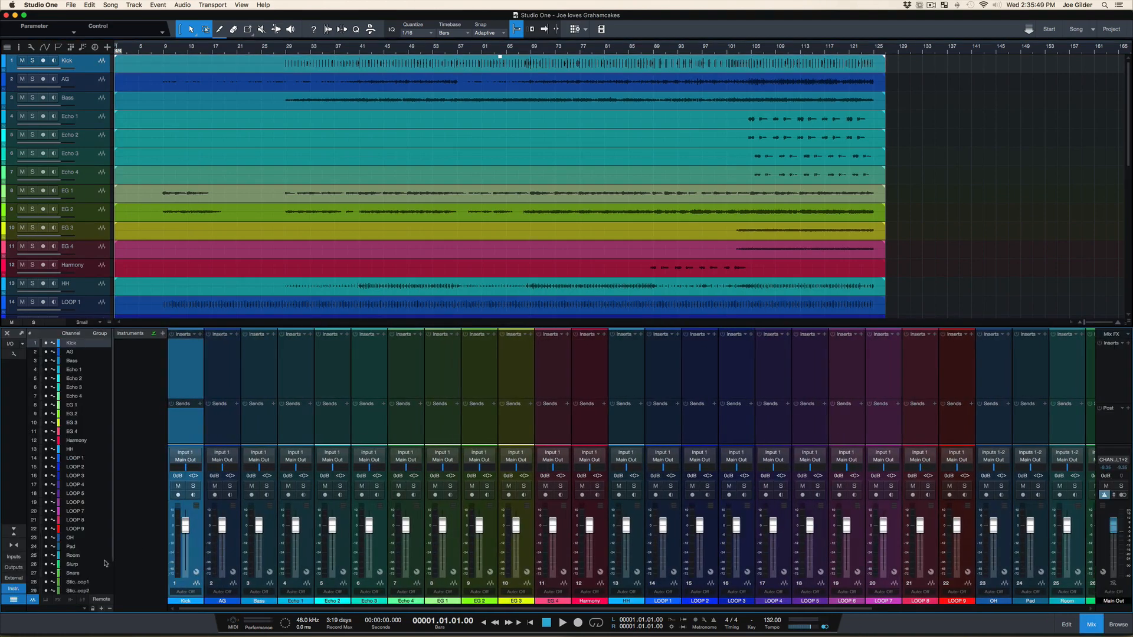
{"action": "left_click", "coordinate": [14, 600]}
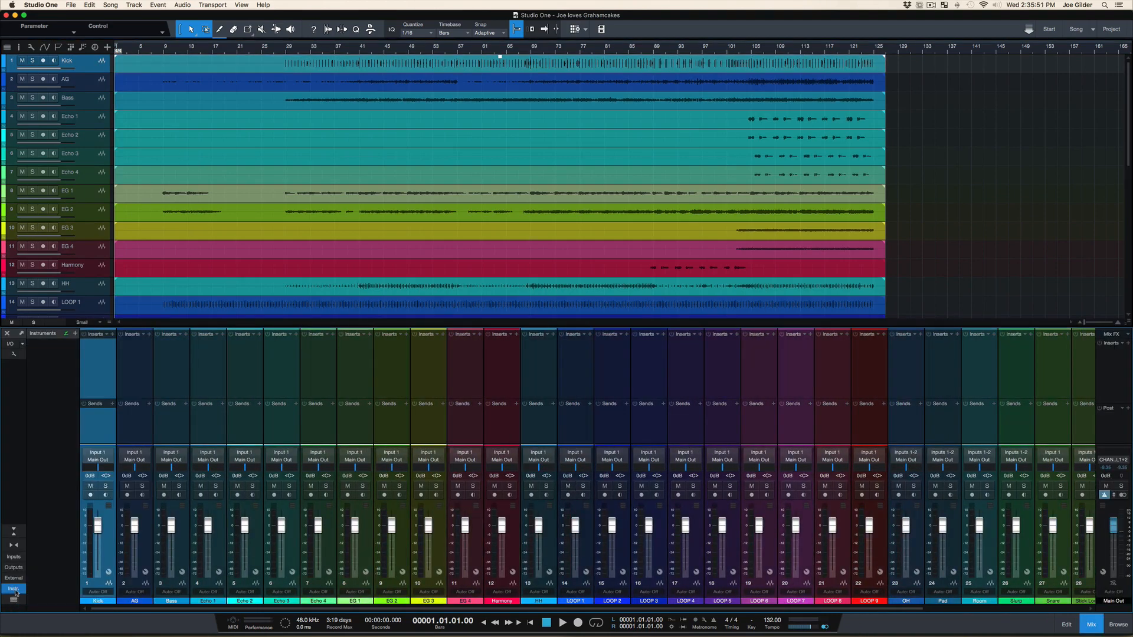
{"action": "left_click", "coordinate": [14, 588]}
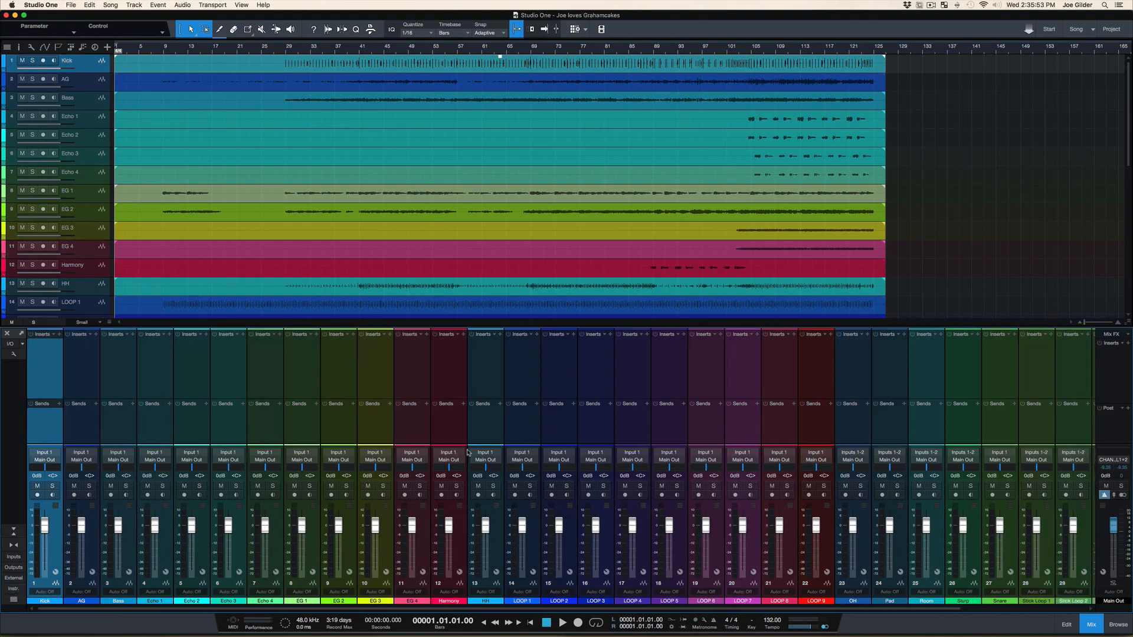
{"action": "scroll", "coordinate": [688, 465], "scroll_direction": "right", "scroll_amount": 4}
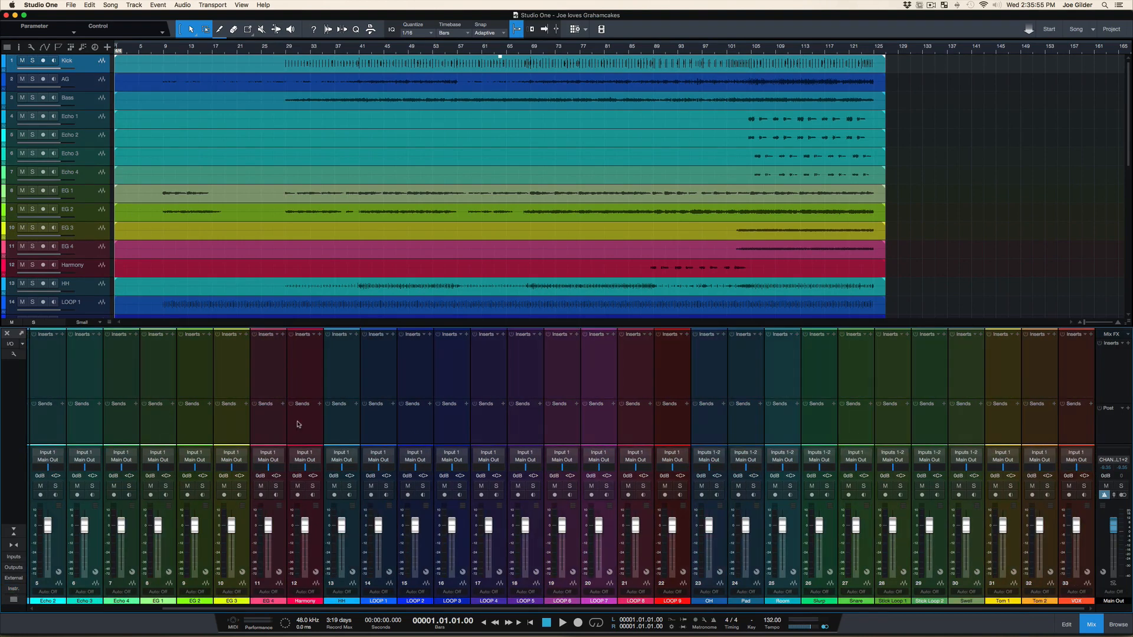
{"action": "key", "text": "F3"}
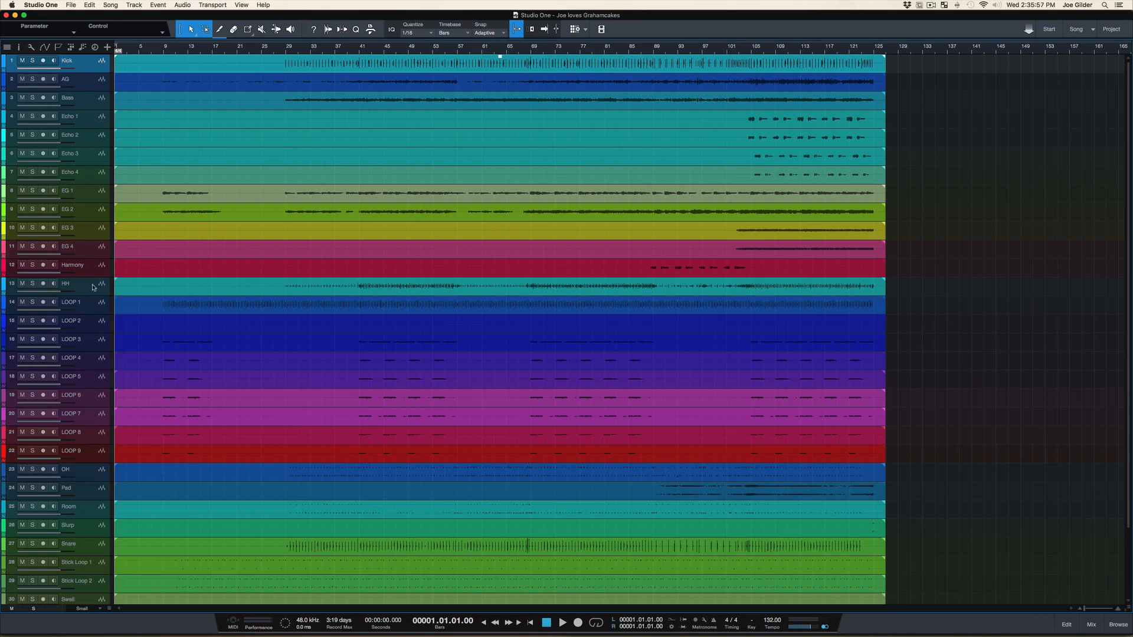
Move the HH track directly below Kick, and the OH and Room tracks directly below HH
{"action": "left_click_drag", "start_coordinate": [108, 291], "coordinate": [112, 79]}
{"action": "scroll", "coordinate": [158, 440], "scroll_direction": "down", "scroll_amount": 2}
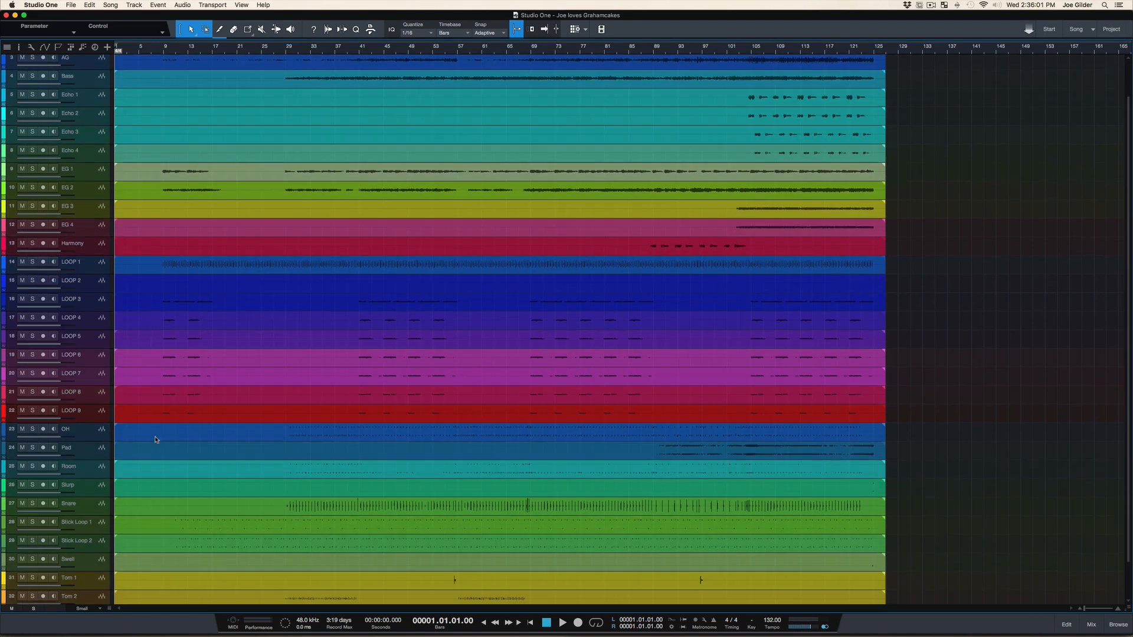
{"action": "left_click", "coordinate": [92, 432]}
{"action": "left_click", "coordinate": [92, 468], "text": "super"}
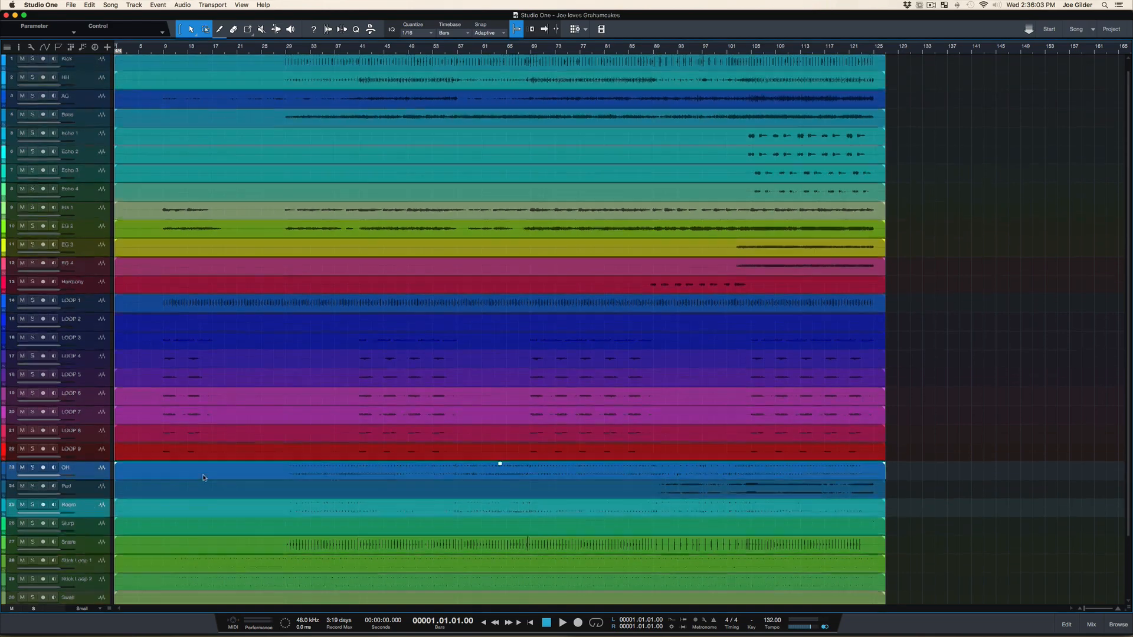
{"action": "scroll", "coordinate": [85, 472], "scroll_direction": "up", "scroll_amount": 2}
{"action": "left_click_drag", "start_coordinate": [98, 478], "coordinate": [106, 91]}
Select the Snare, Tom 1 and Tom 2 tracks together and move them between Kick and HH
{"action": "scroll", "coordinate": [154, 297], "scroll_direction": "down", "scroll_amount": 5}
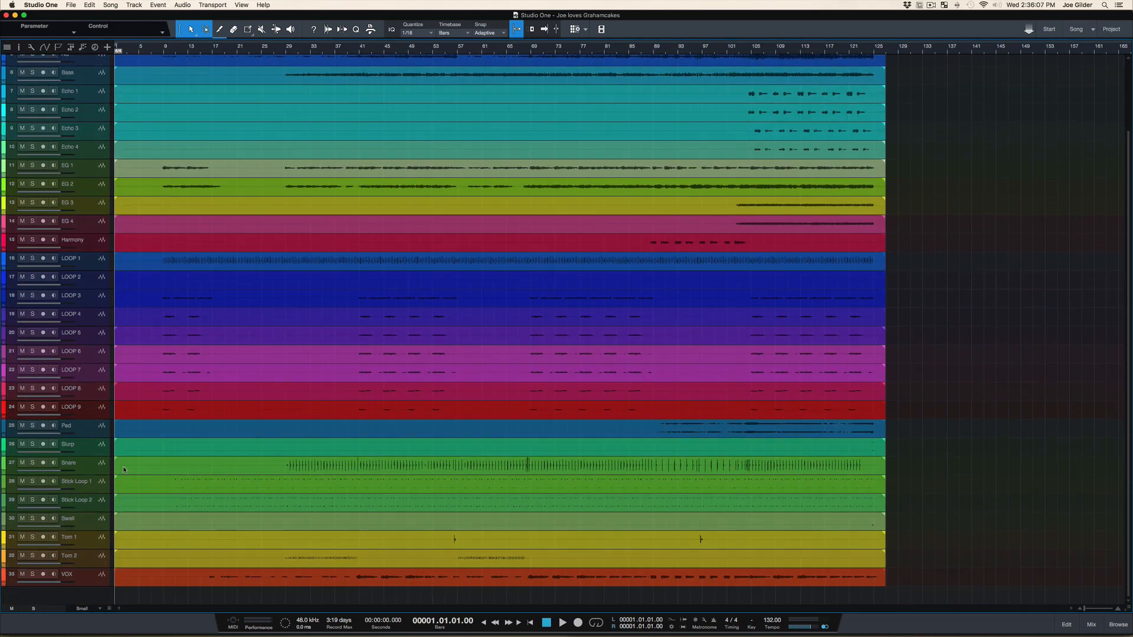
{"action": "left_click", "coordinate": [92, 545]}
{"action": "left_click", "coordinate": [93, 563], "text": "super"}
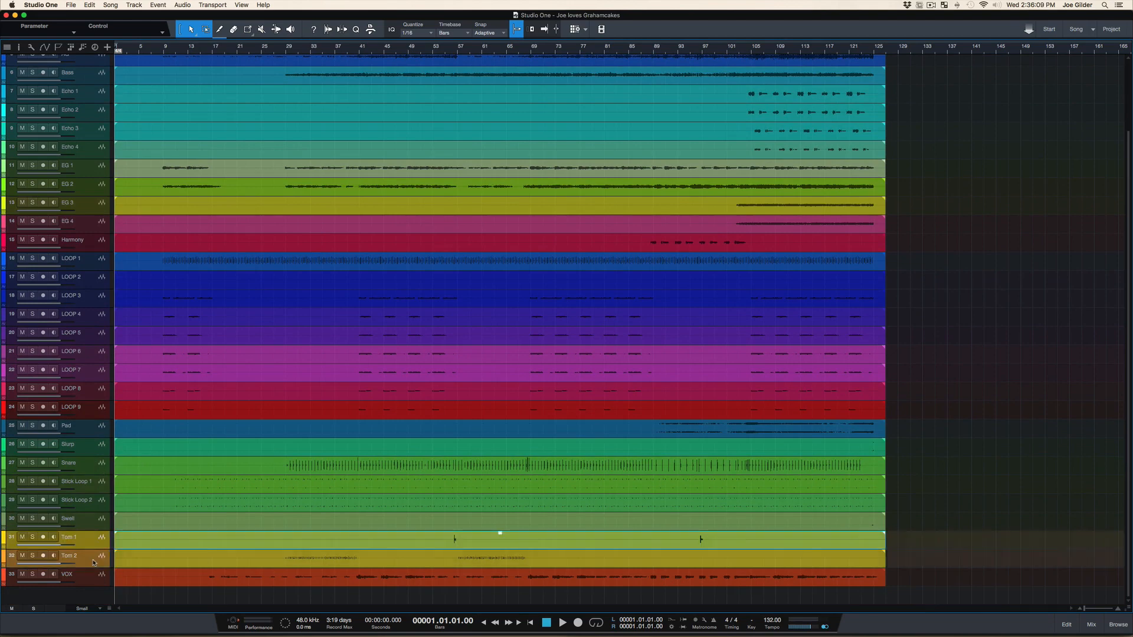
{"action": "left_click", "coordinate": [93, 467], "text": "super"}
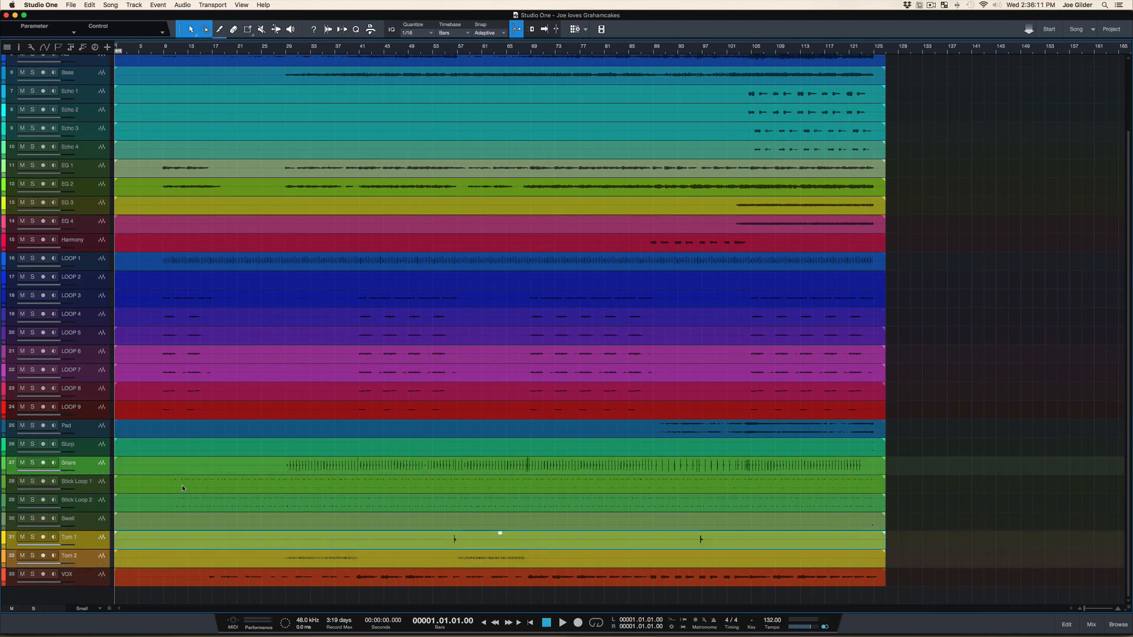
{"action": "scroll", "coordinate": [183, 488], "scroll_direction": "up", "scroll_amount": 4}
{"action": "scroll", "coordinate": [183, 488], "scroll_direction": "up", "scroll_amount": 1}
{"action": "left_click_drag", "start_coordinate": [97, 549], "coordinate": [88, 143]}
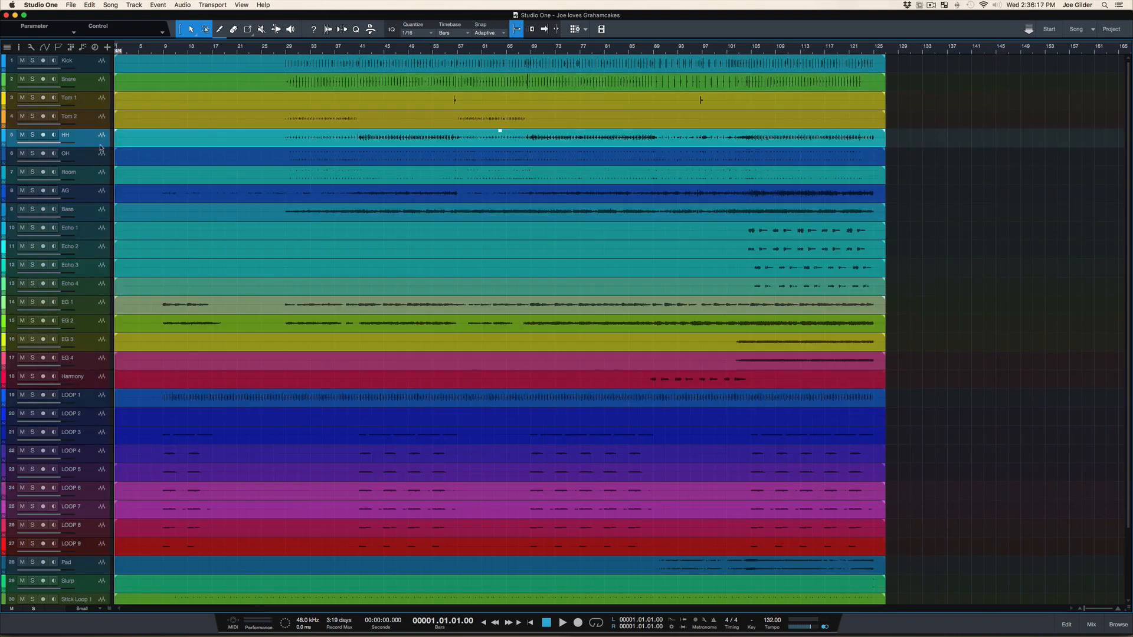
Select the drum tracks Kick through Room and enlarge the track height to Medium
{"action": "scroll", "coordinate": [176, 215], "scroll_direction": "down", "scroll_amount": 3}
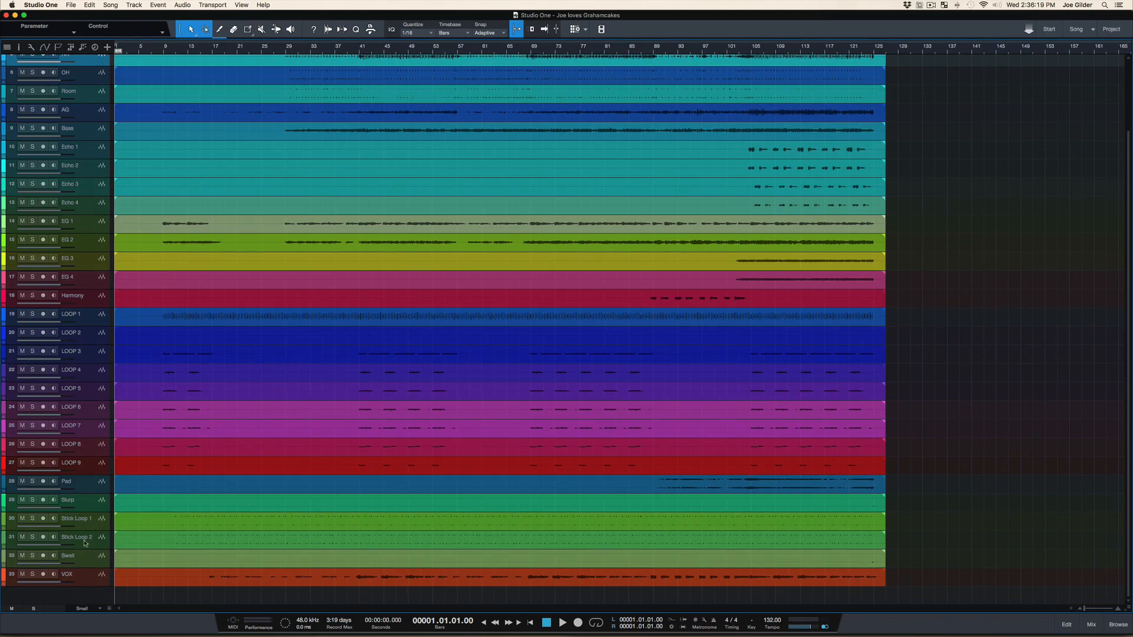
{"action": "scroll", "coordinate": [130, 556], "scroll_direction": "up", "scroll_amount": 3}
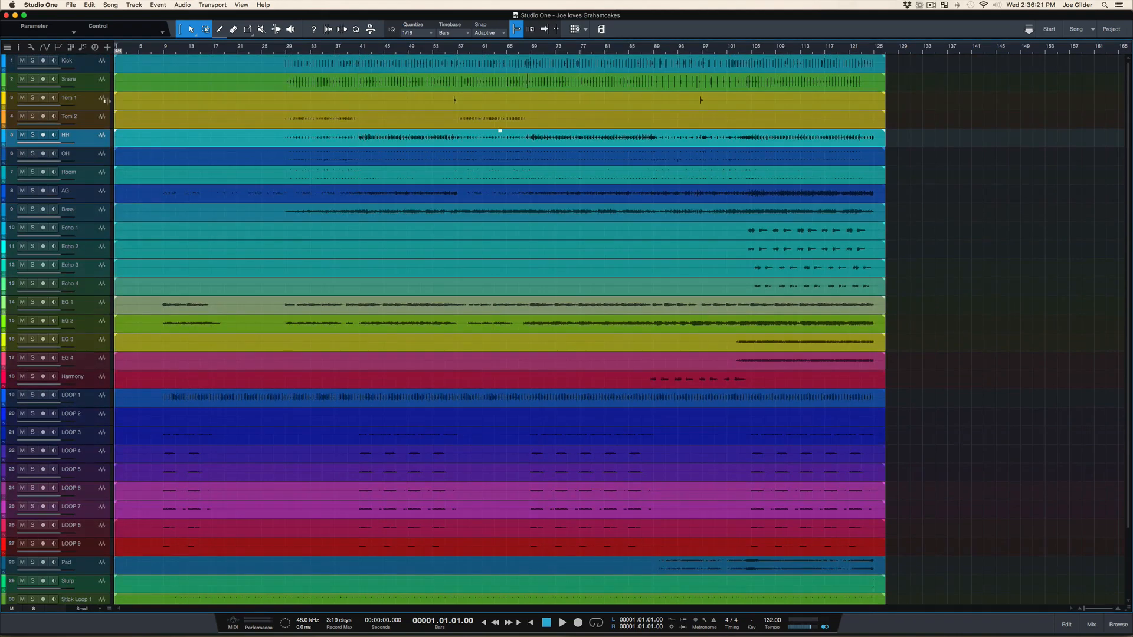
{"action": "left_click", "coordinate": [92, 70]}
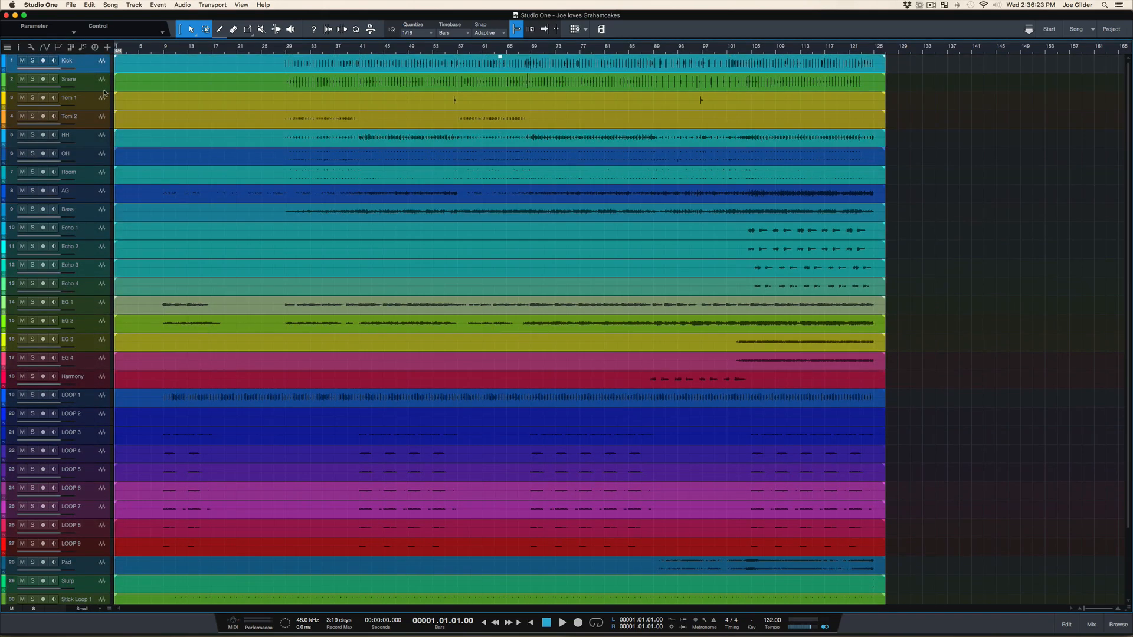
{"action": "left_click", "coordinate": [102, 176], "text": "shift"}
{"action": "key", "text": "shift+e"}
{"action": "key", "text": "shift+e"}
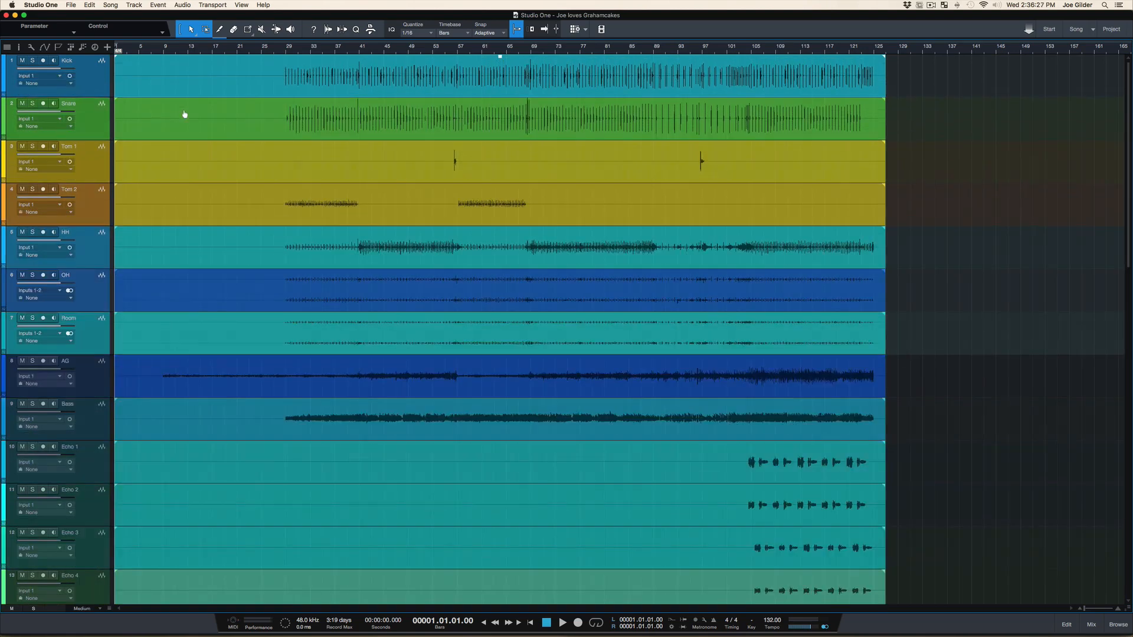
Select the drum tracks Kick through Room and color them light green
{"action": "left_click", "coordinate": [104, 78]}
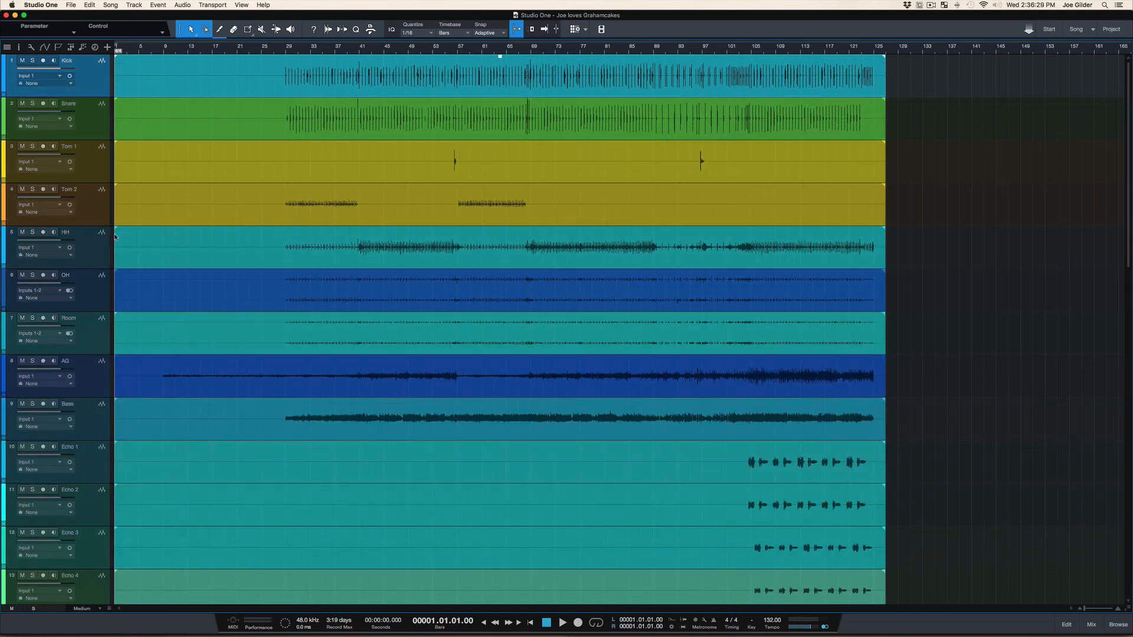
{"action": "left_click", "coordinate": [92, 352], "text": "shift"}
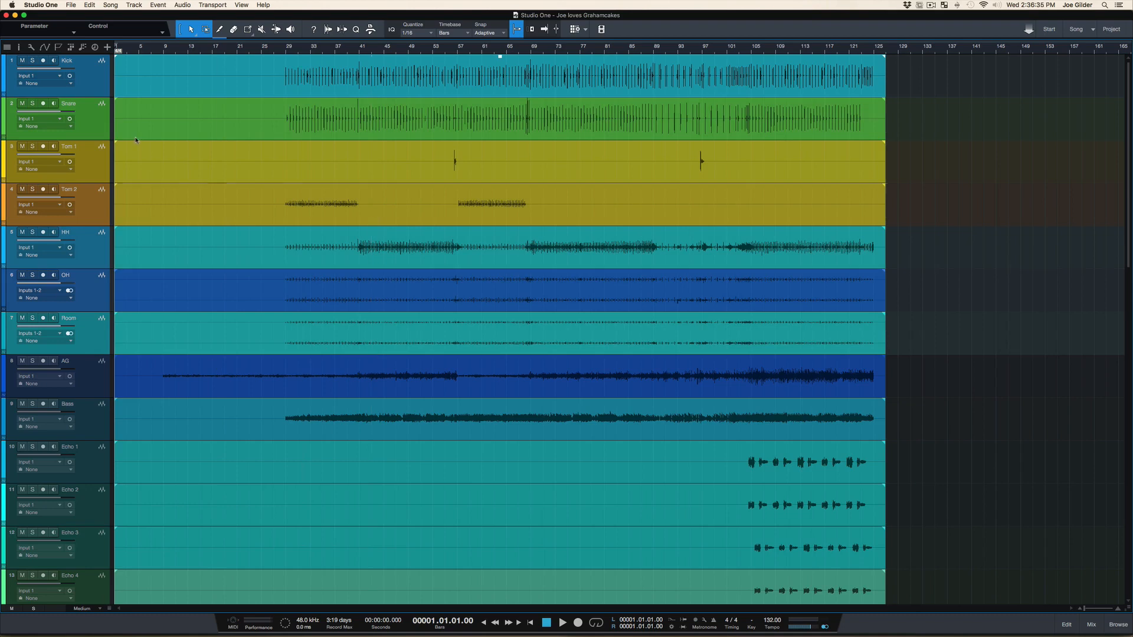
{"action": "left_click", "coordinate": [5, 80]}
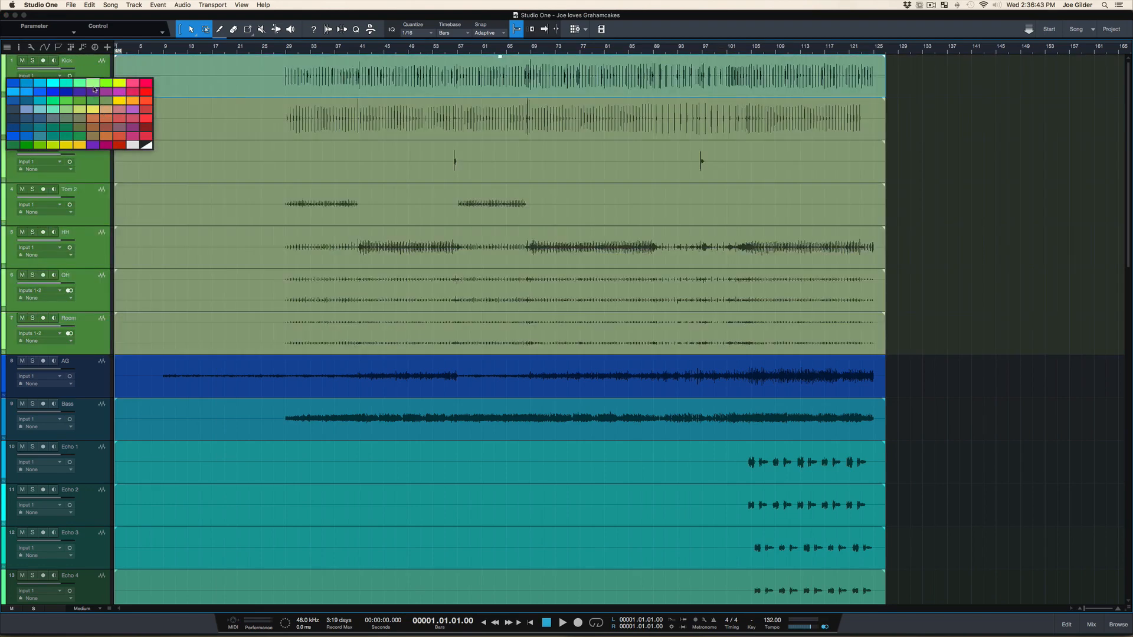
{"action": "left_click", "coordinate": [94, 89]}
Select the drum tracks from Kick through Room again and change their color to blue
{"action": "left_click", "coordinate": [105, 168]}
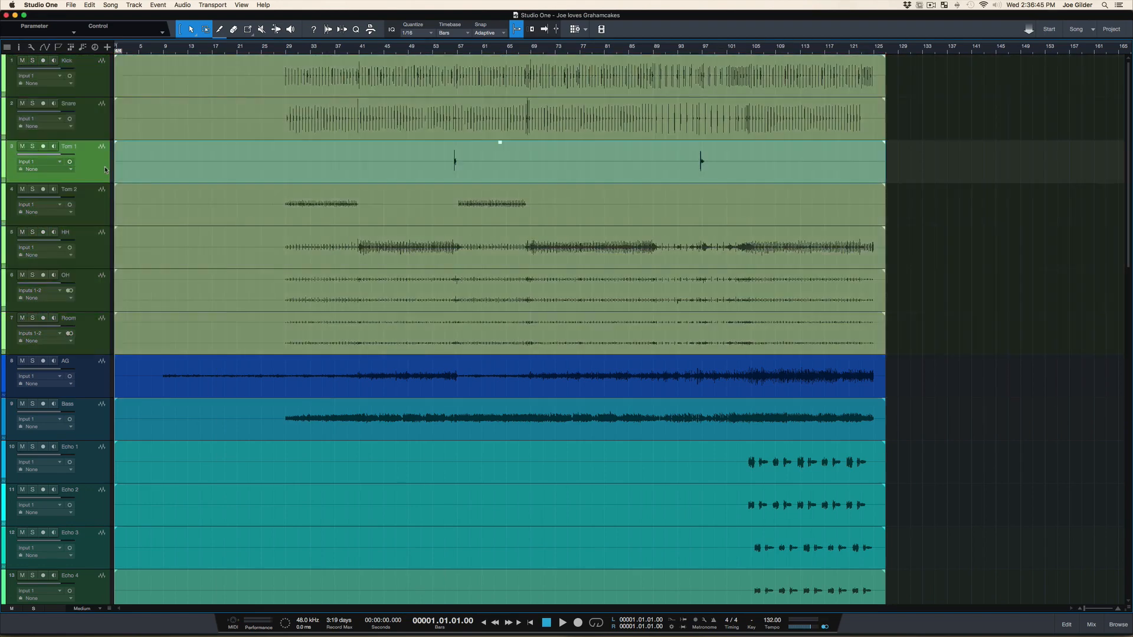
{"action": "left_click", "coordinate": [77, 320]}
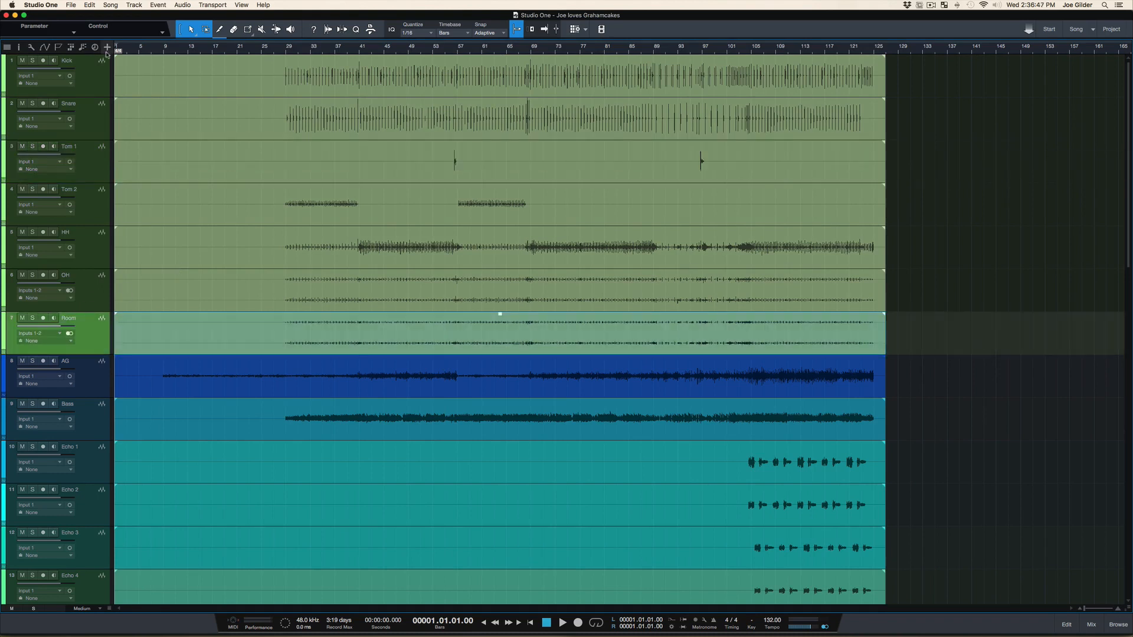
{"action": "left_click", "coordinate": [94, 73], "text": "shift"}
{"action": "left_click", "coordinate": [2, 66]}
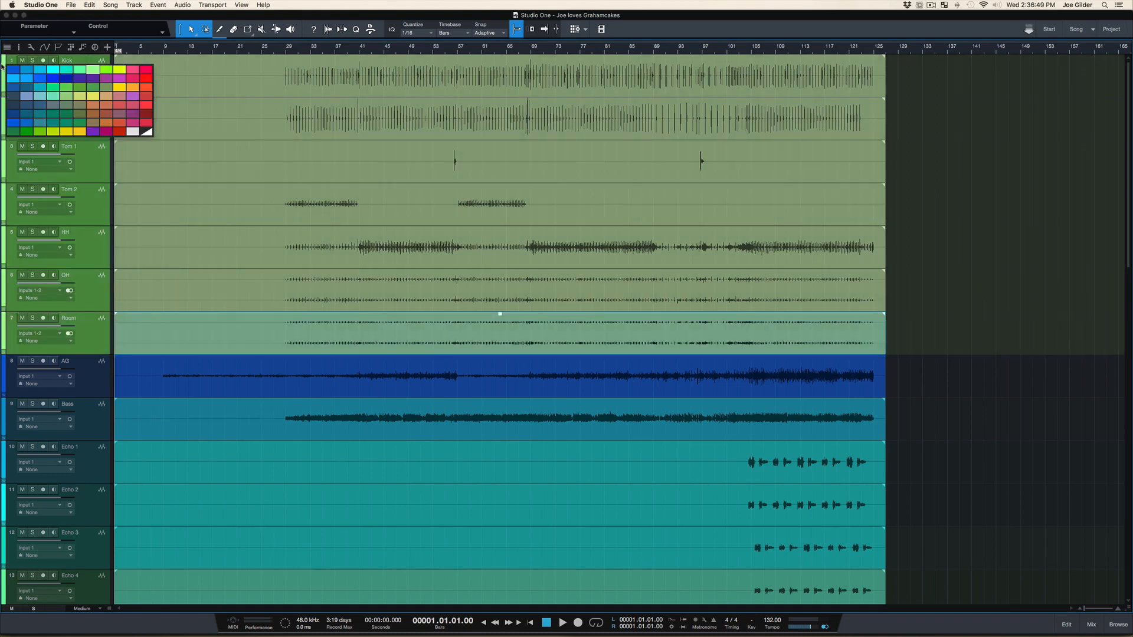
{"action": "left_click", "coordinate": [17, 70]}
Select the tracks AG through Echo 3 and color them green
{"action": "left_click", "coordinate": [70, 376]}
{"action": "left_click", "coordinate": [92, 390]}
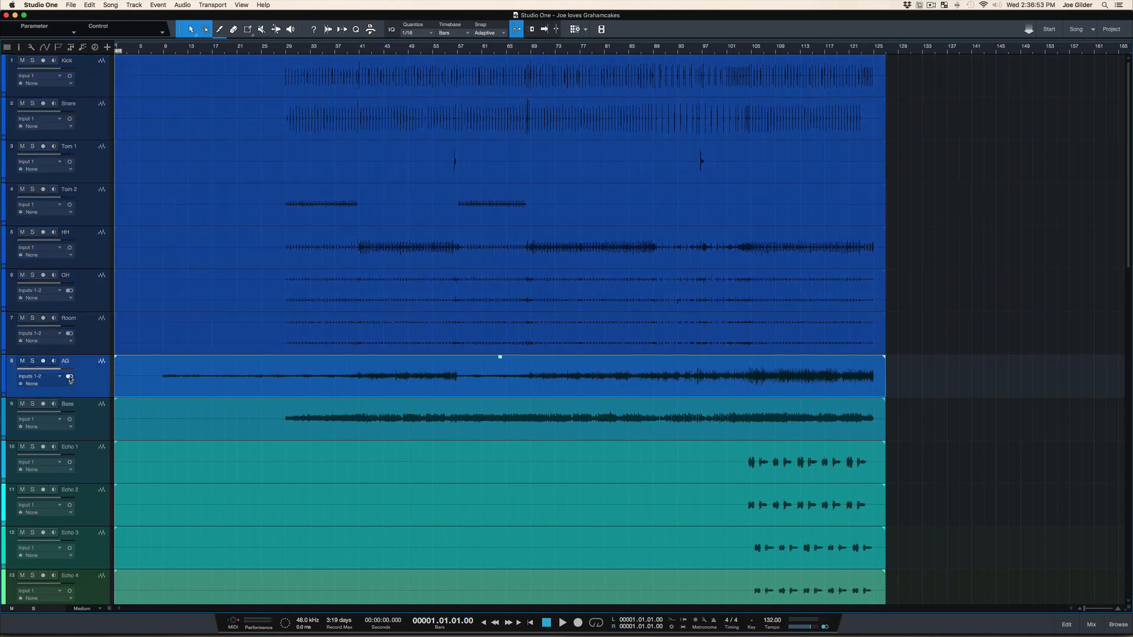
{"action": "left_click", "coordinate": [71, 555], "text": "shift"}
{"action": "left_click", "coordinate": [4, 383]}
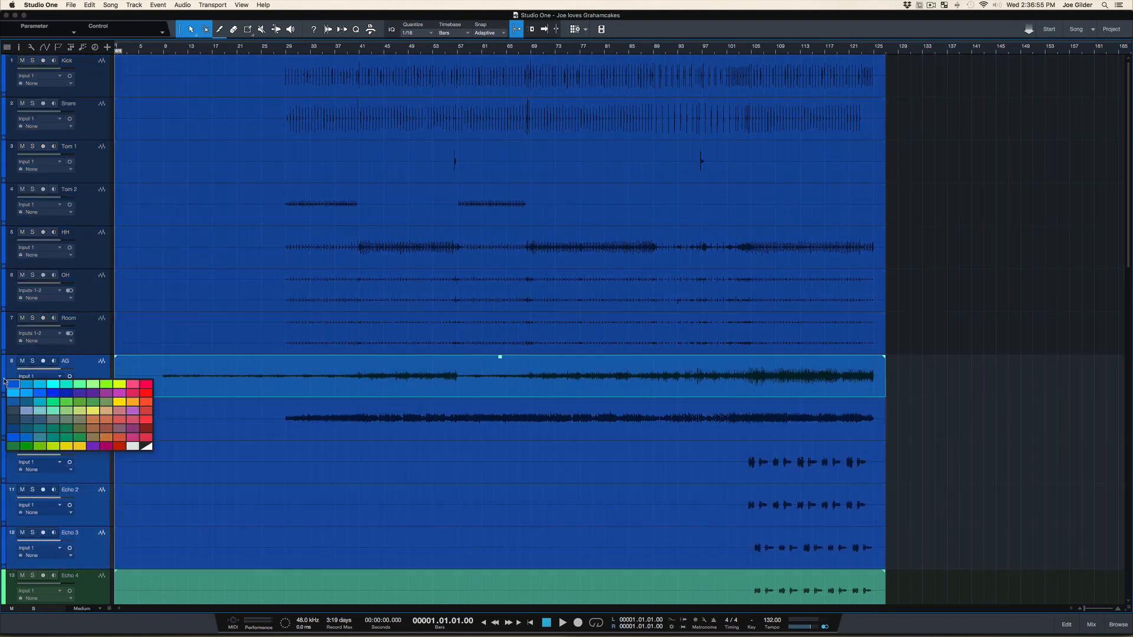
{"action": "left_click", "coordinate": [23, 449]}
{"action": "left_click", "coordinate": [282, 492]}
Select the drum tracks Kick through Room, add a bus for their channels in the console, and name it DRUMS
{"action": "left_click", "coordinate": [101, 326]}
{"action": "left_click", "coordinate": [101, 72], "text": "shift"}
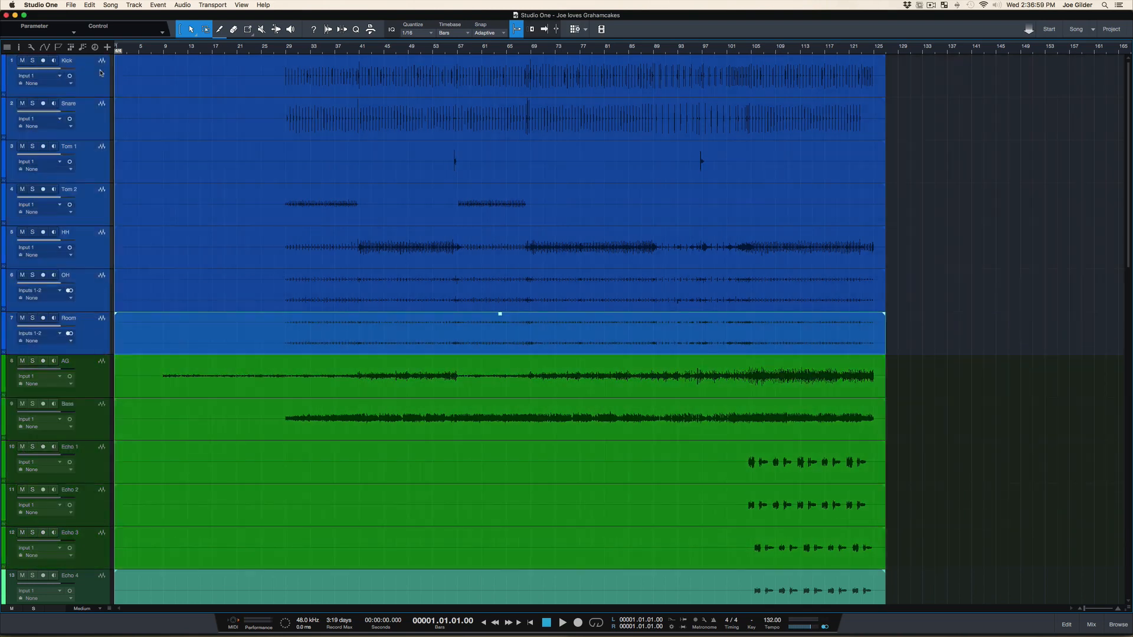
{"action": "key", "text": "F3"}
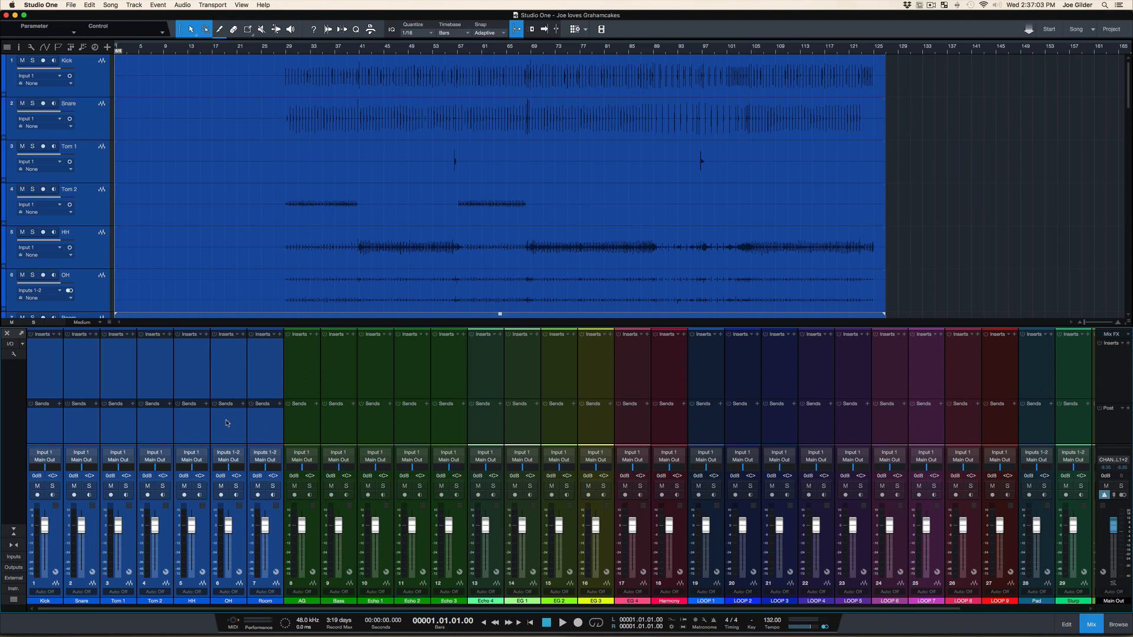
{"action": "right_click", "coordinate": [111, 417]}
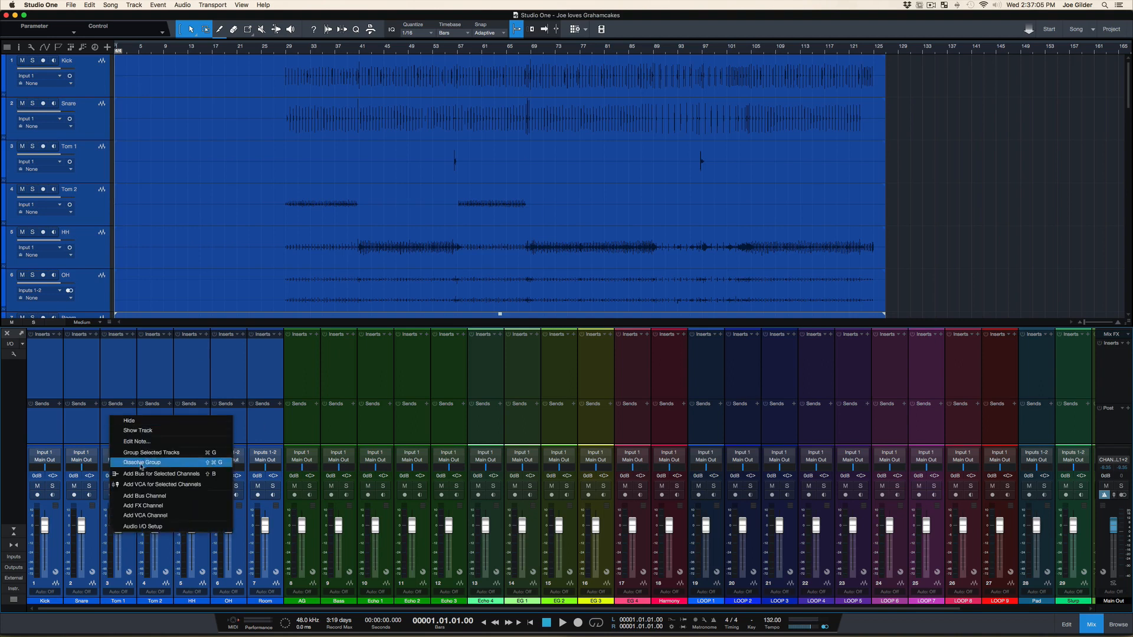
{"action": "left_click", "coordinate": [142, 474]}
{"action": "double_click", "coordinate": [303, 602]}
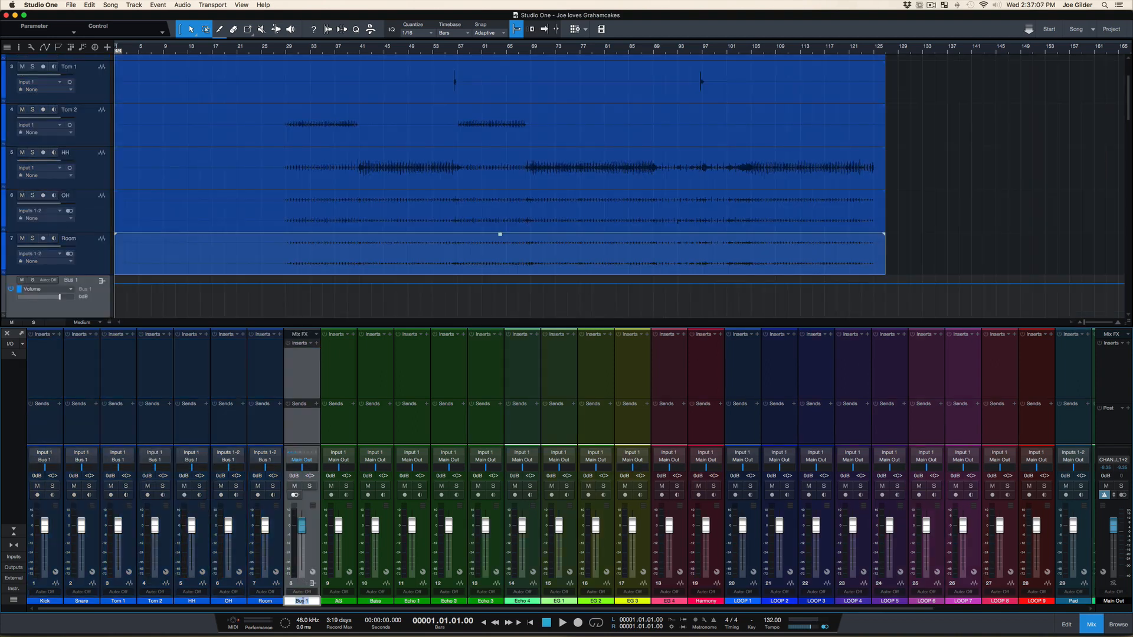
{"action": "type", "text": "DRUMS"}
{"action": "key", "text": "Return"}
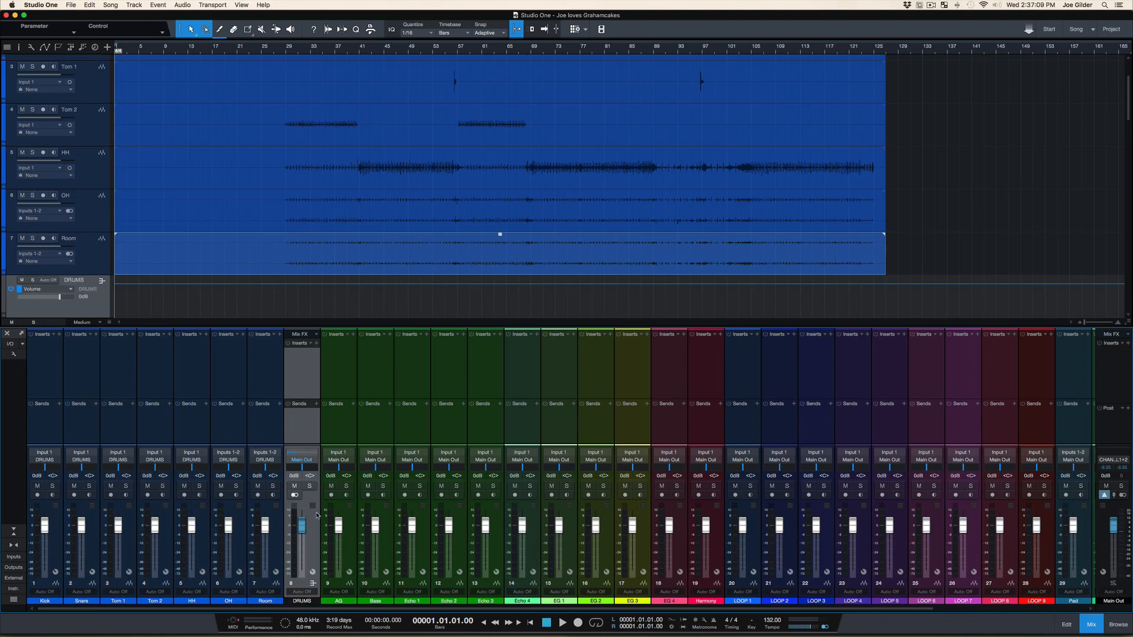
Solo the DRUMS bus and place the playback cursor at bar 29, where the drums begin
{"action": "left_click", "coordinate": [309, 486]}
{"action": "left_click", "coordinate": [287, 53]}
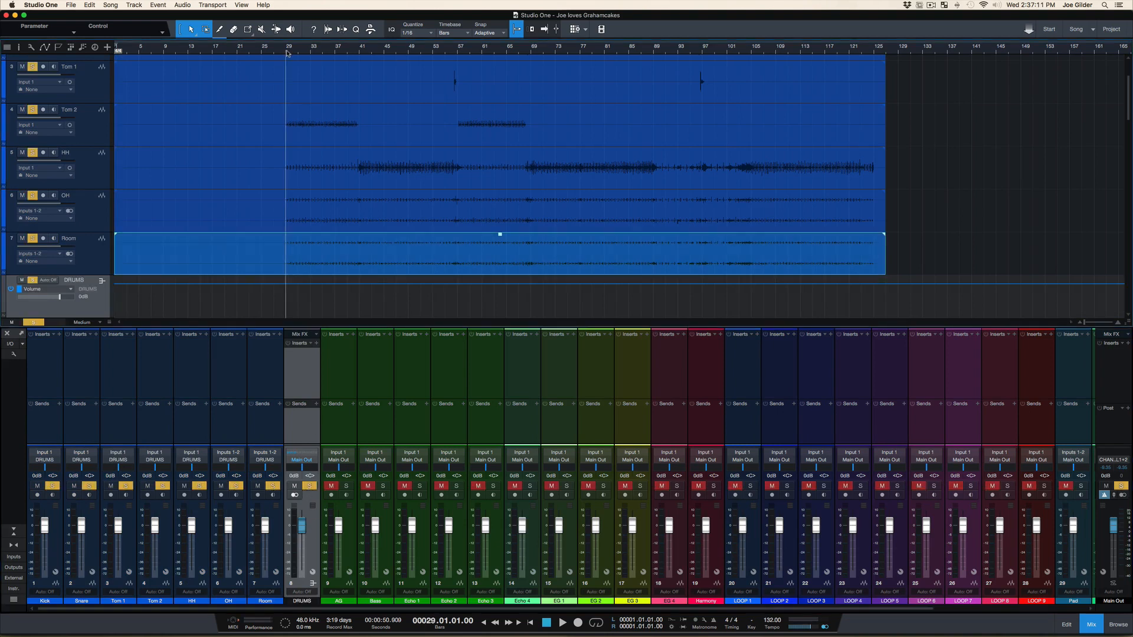
Play the soloed DRUMS bus from bar 29 for a few bars, and stop playback
{"action": "key", "text": "f"}
{"action": "key", "text": "space"}
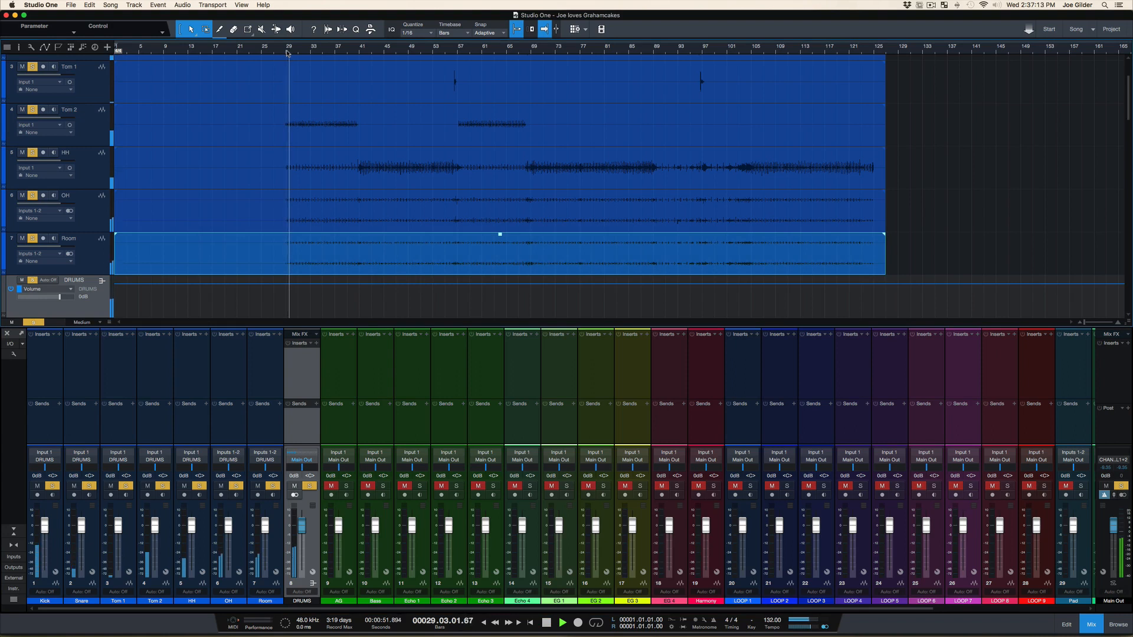
{"action": "key", "text": "space"}
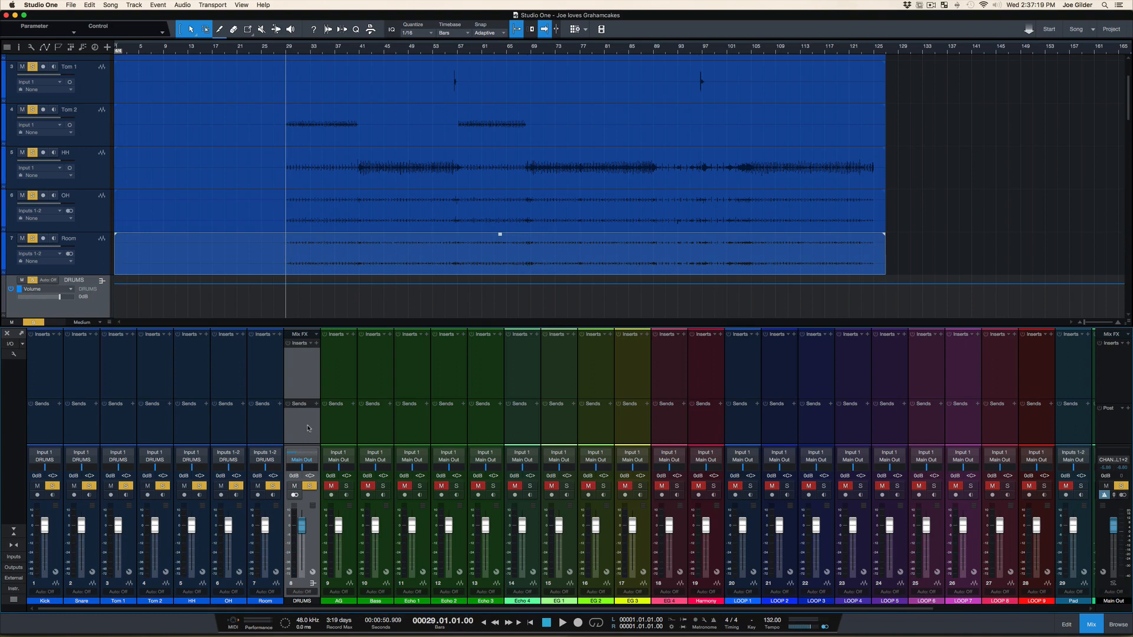
{"action": "left_click", "coordinate": [71, 390]}
{"action": "left_click", "coordinate": [47, 403]}
{"action": "left_click", "coordinate": [108, 432]}
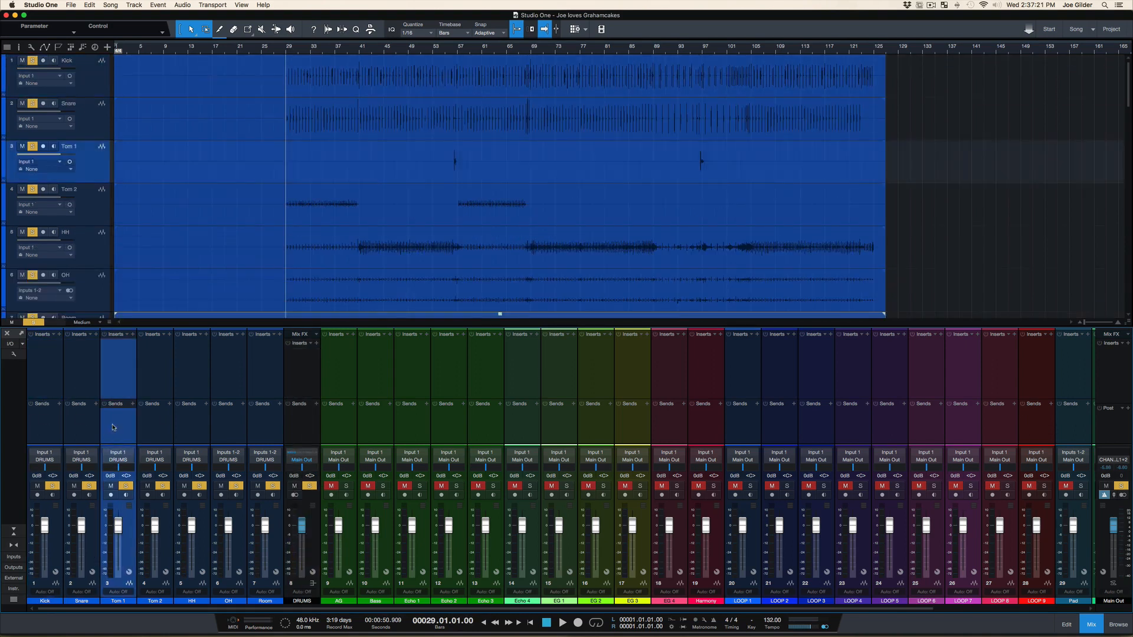
{"action": "left_click", "coordinate": [215, 422]}
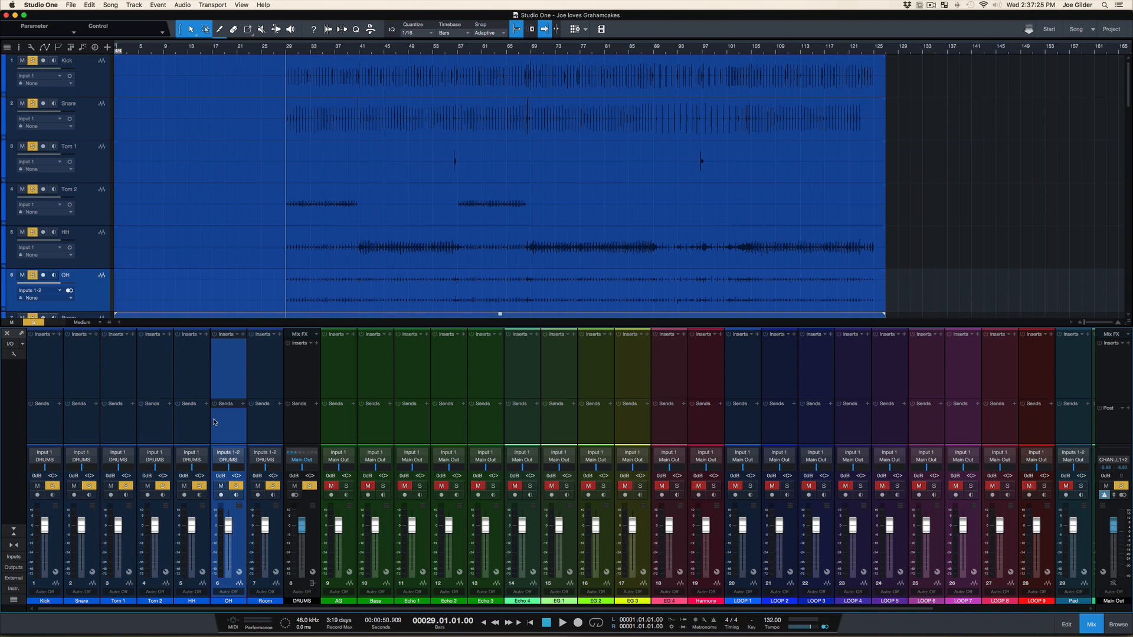
{"action": "key", "text": "F5"}
{"action": "key", "text": "F5"}
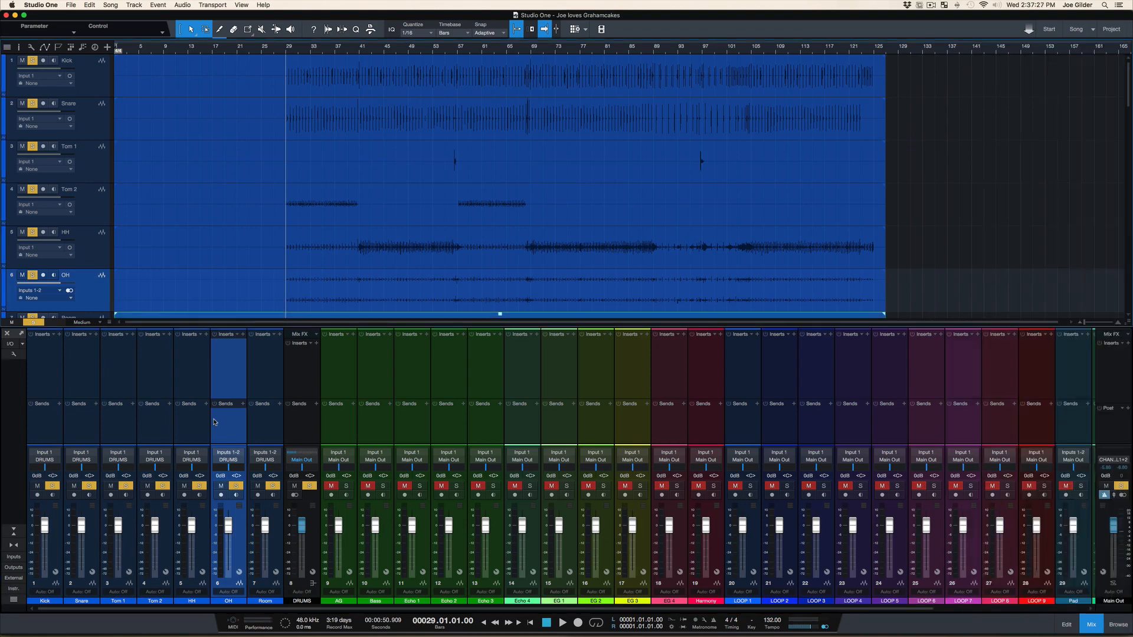
During playback from bar 40, set the HH channel to -6.8 dB panned L62 and the Room channel to -5.2 dB
{"action": "left_click", "coordinate": [354, 50]}
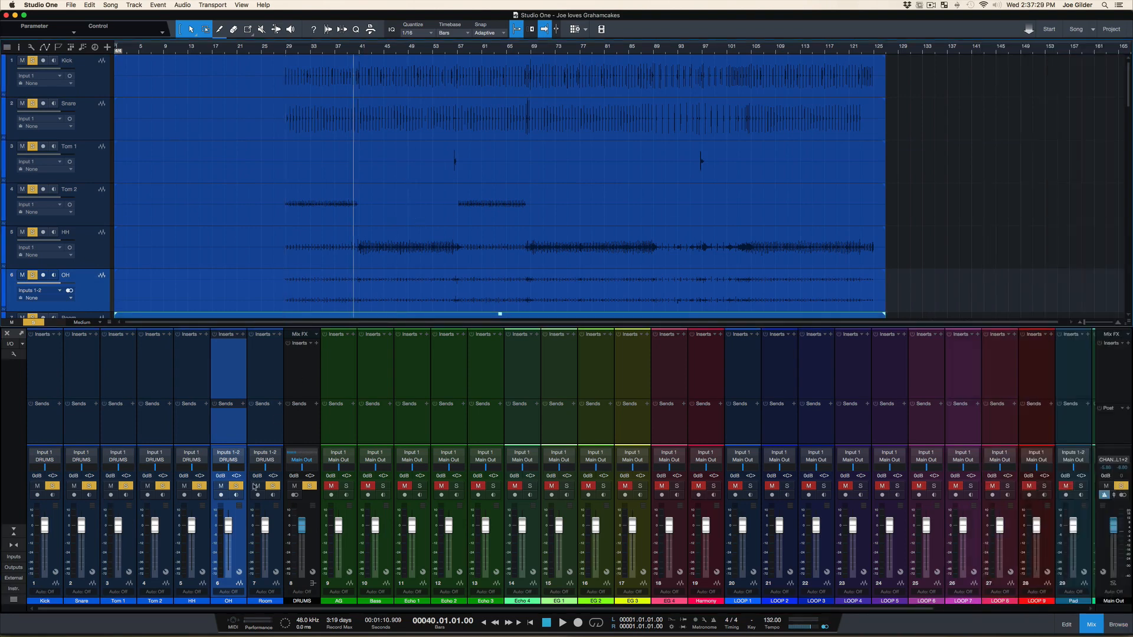
{"action": "key", "text": "space"}
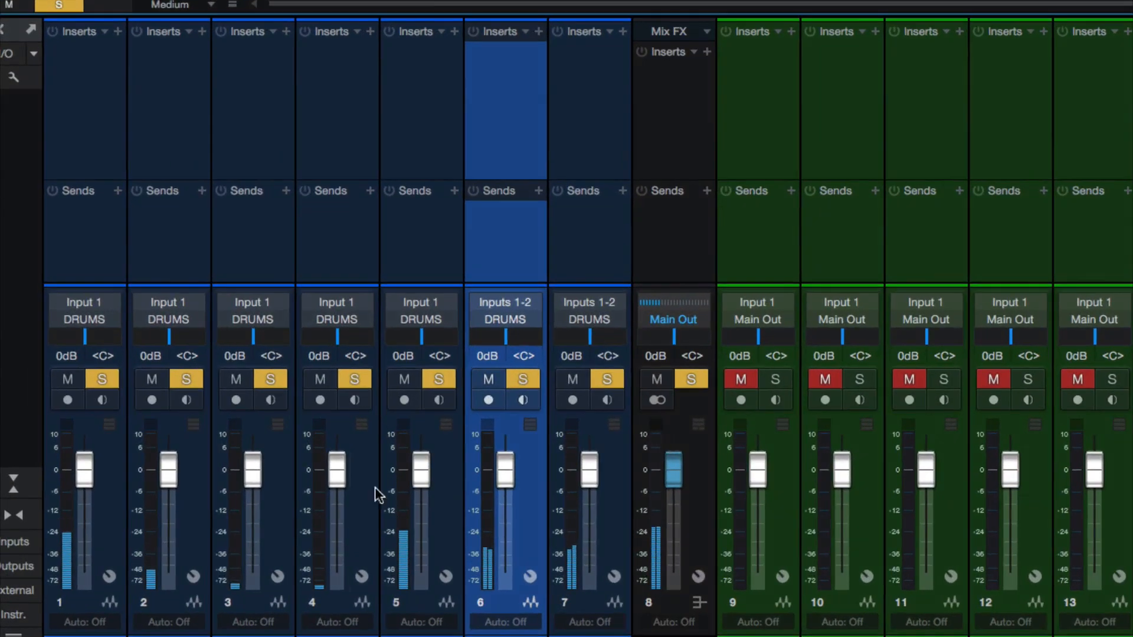
{"action": "left_click_drag", "start_coordinate": [585, 470], "coordinate": [580, 490]}
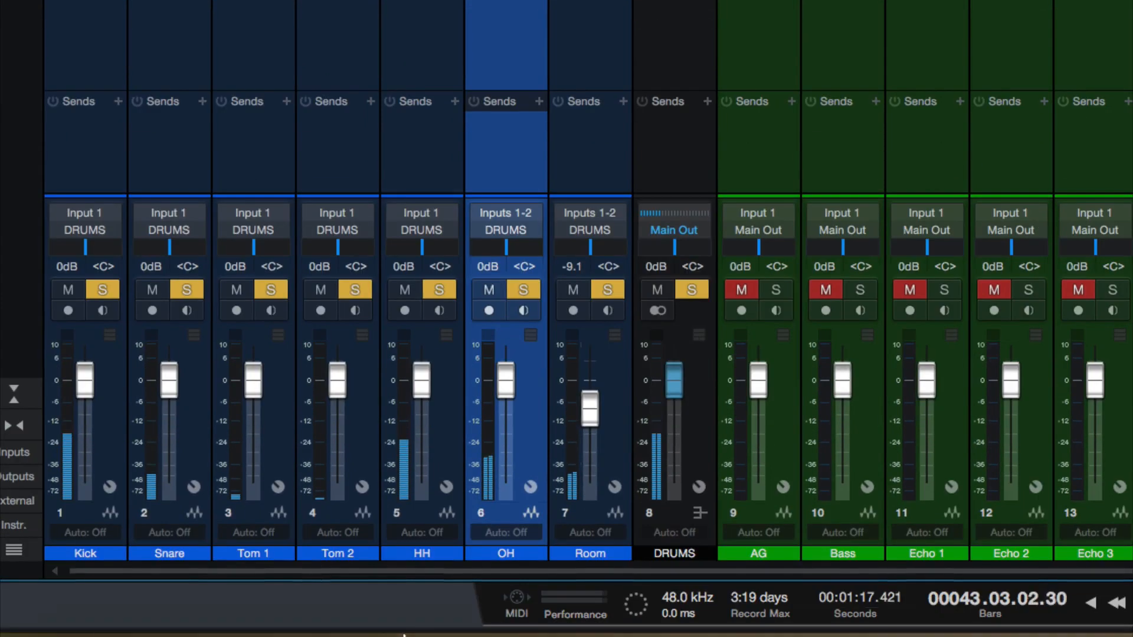
{"action": "left_click_drag", "start_coordinate": [422, 363], "coordinate": [420, 412]}
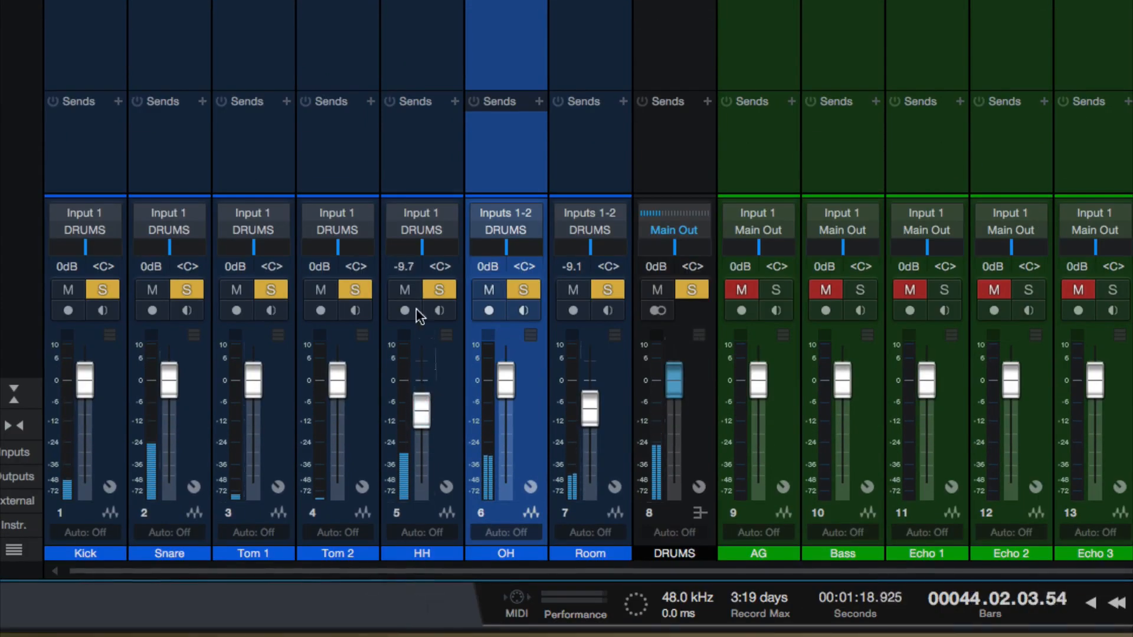
{"action": "left_click", "coordinate": [404, 261]}
{"action": "mouse_move", "coordinate": [409, 248]}
{"action": "left_mouse_down"}
{"action": "mouse_move", "coordinate": [394, 243]}
{"action": "mouse_move", "coordinate": [399, 257]}
{"action": "left_mouse_up"}
{"action": "left_click_drag", "start_coordinate": [422, 411], "coordinate": [426, 390]}
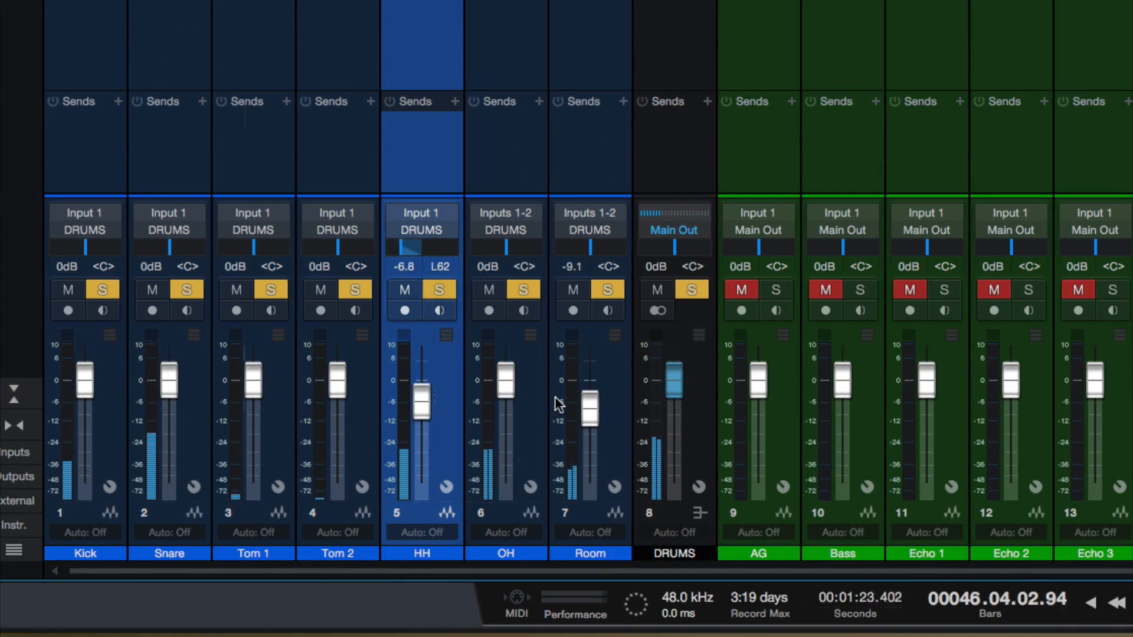
{"action": "left_click_drag", "start_coordinate": [578, 404], "coordinate": [581, 392]}
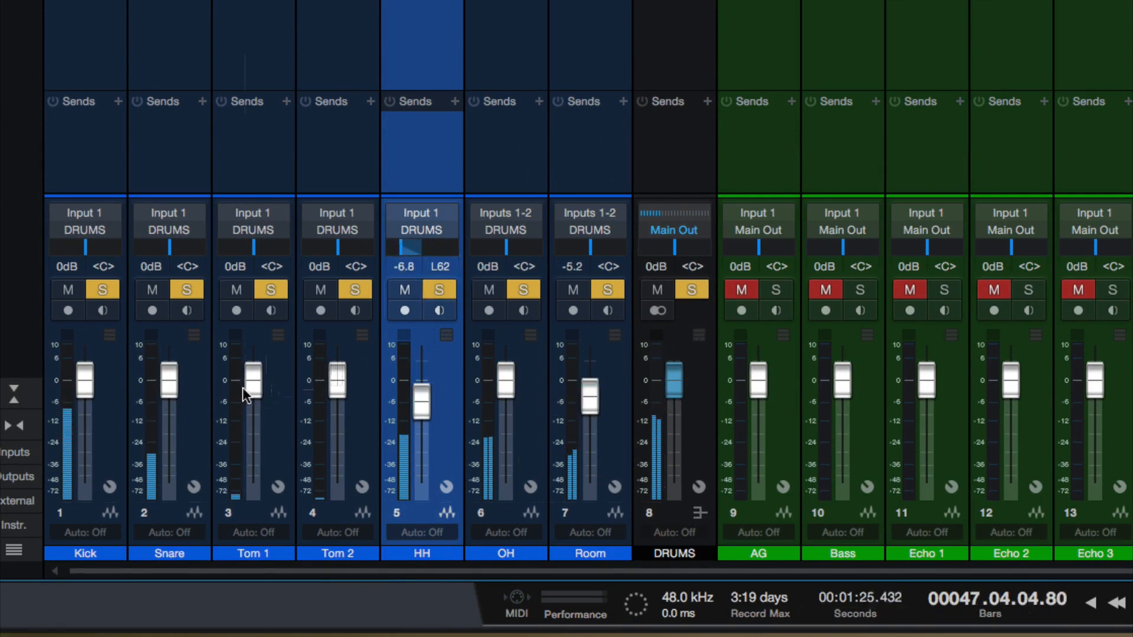
Raise the Snare and Kick levels to +1.3 dB, and pan Tom 1 fully left and Tom 2 to R97
{"action": "left_click_drag", "start_coordinate": [165, 387], "coordinate": [165, 382]}
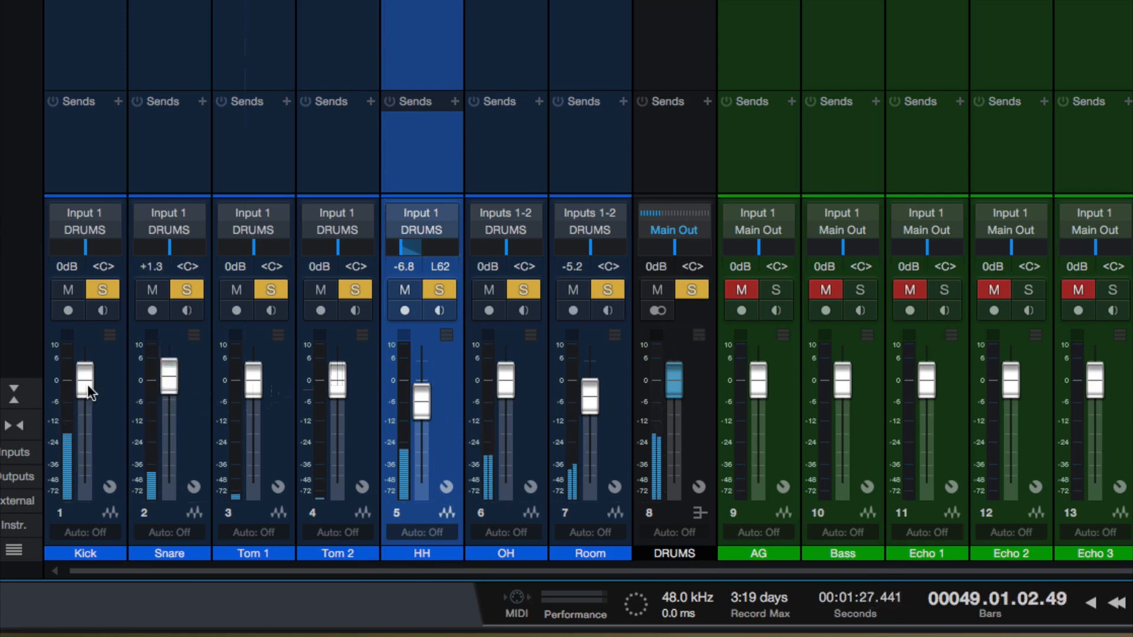
{"action": "left_click_drag", "start_coordinate": [74, 387], "coordinate": [78, 382]}
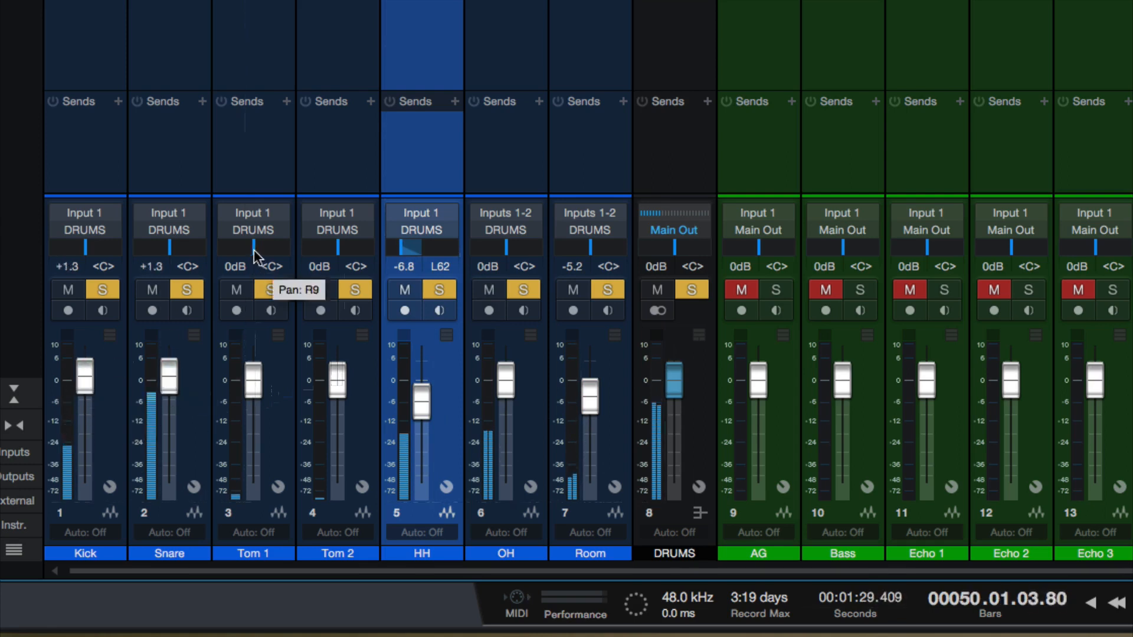
{"action": "left_click_drag", "start_coordinate": [253, 248], "coordinate": [219, 248]}
{"action": "left_click_drag", "start_coordinate": [344, 247], "coordinate": [433, 249]}
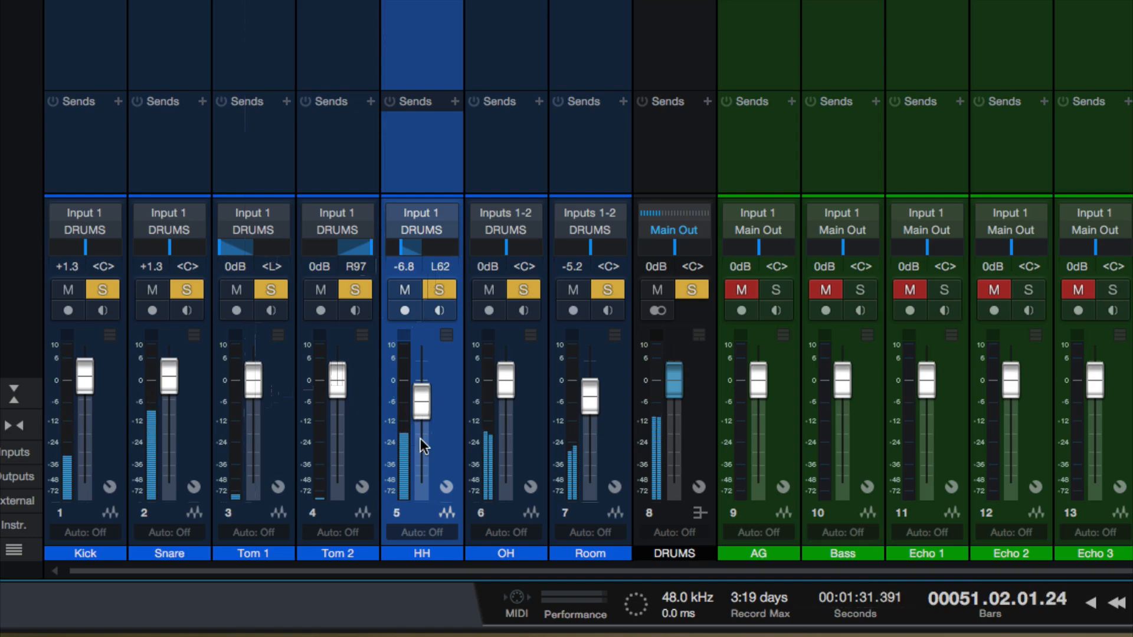
{"action": "key", "text": "space"}
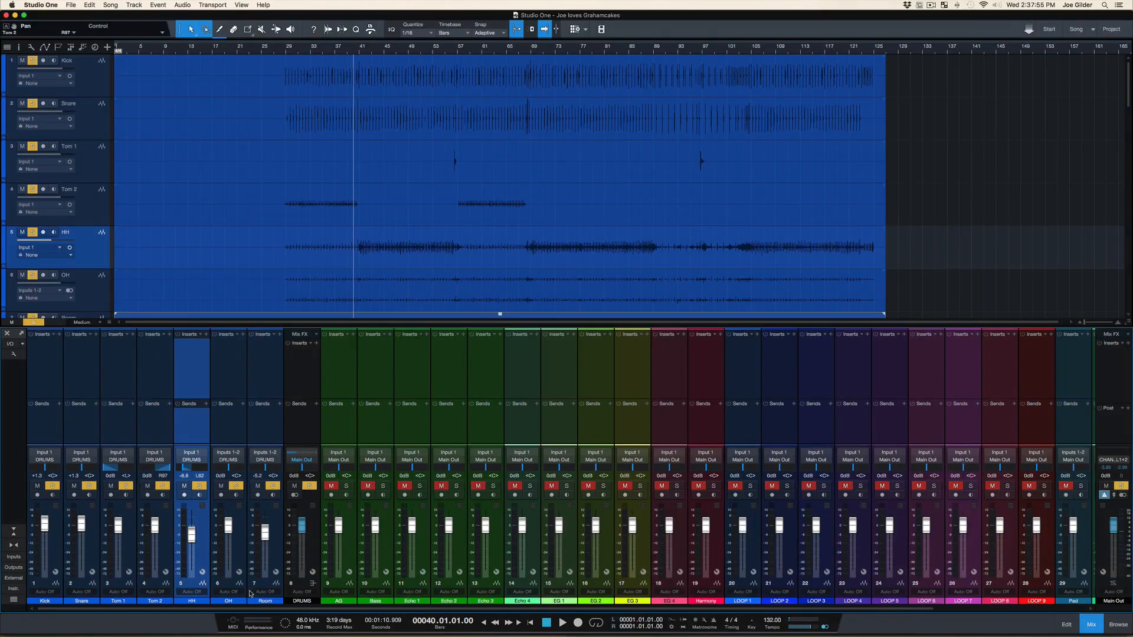
{"action": "left_click", "coordinate": [292, 432]}
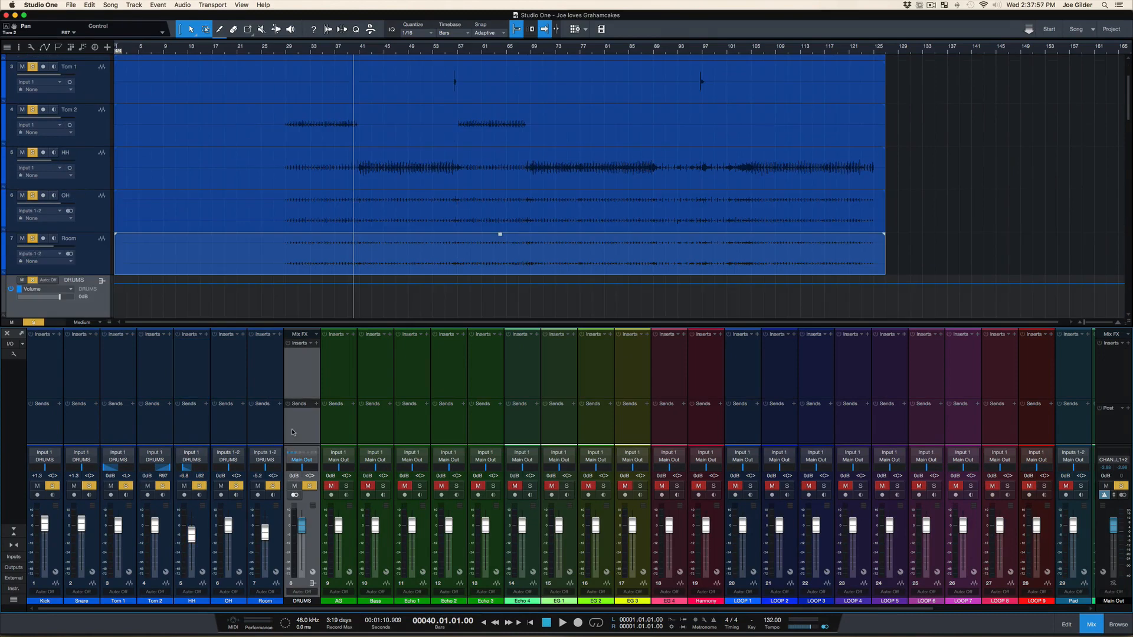
{"action": "left_click", "coordinate": [324, 434]}
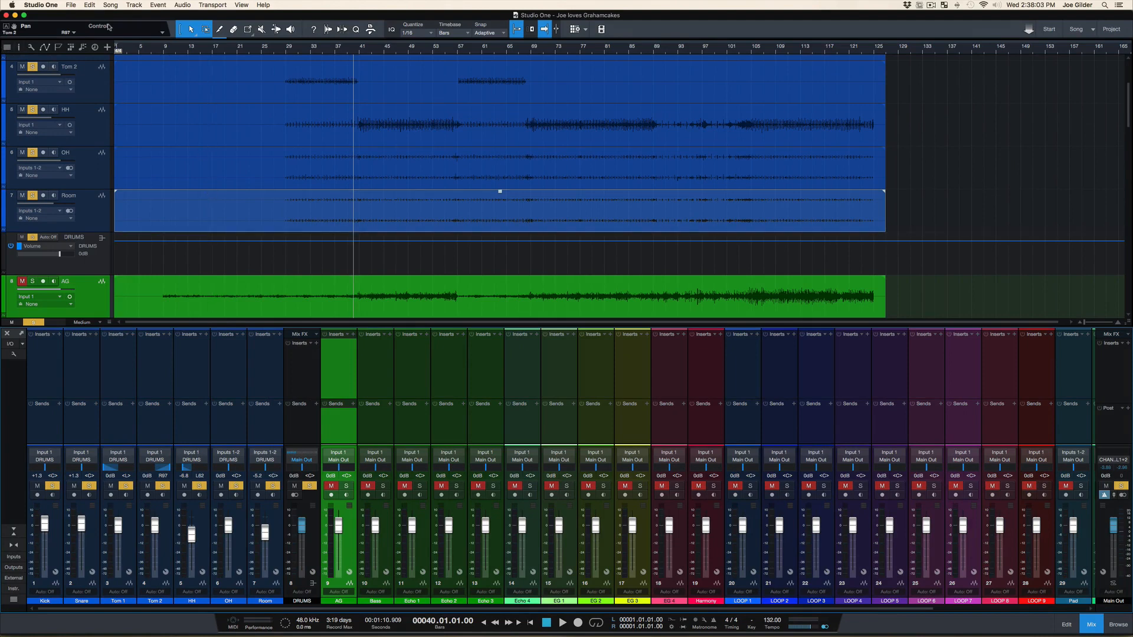
{"action": "left_click", "coordinate": [706, 432], "text": "shift"}
{"action": "left_click", "coordinate": [672, 432]}
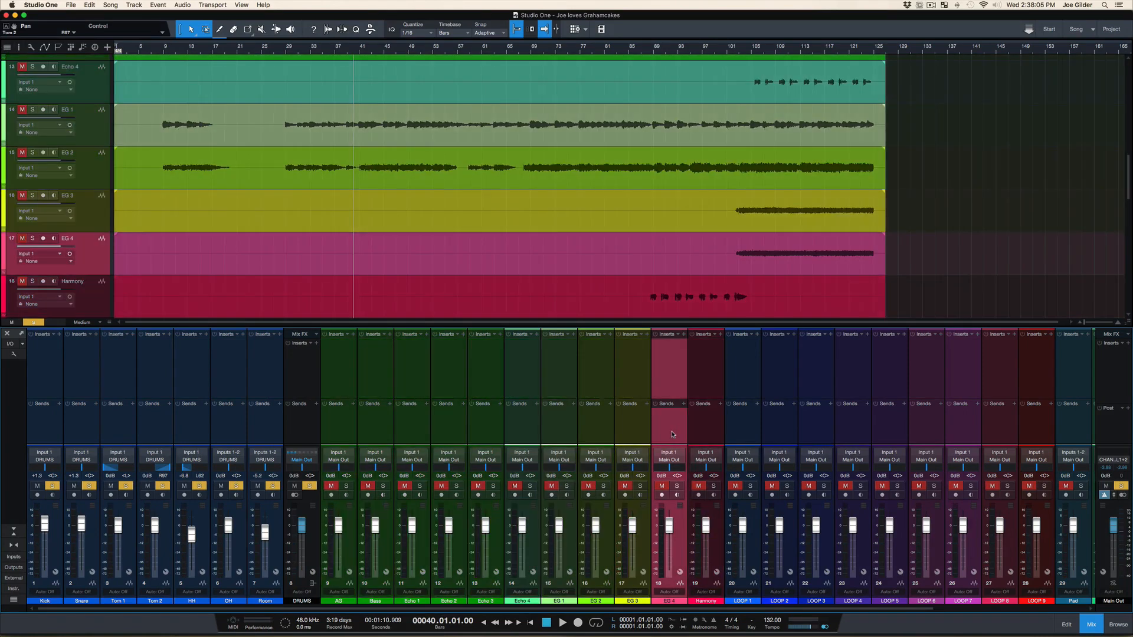
{"action": "right_click", "coordinate": [675, 437]}
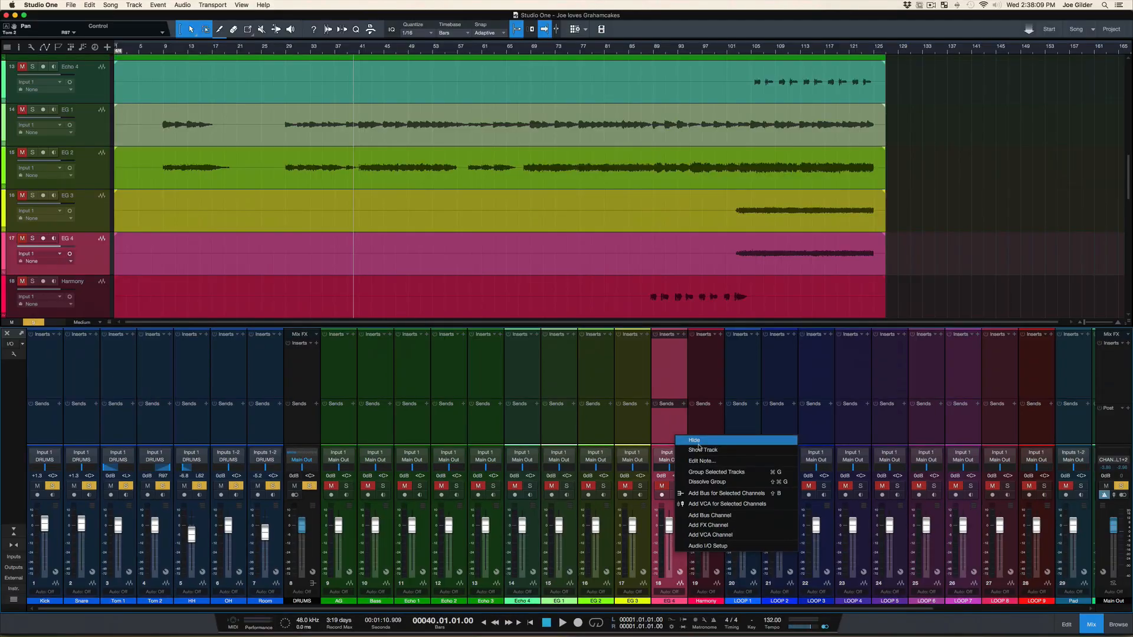
{"action": "left_click", "coordinate": [518, 250]}
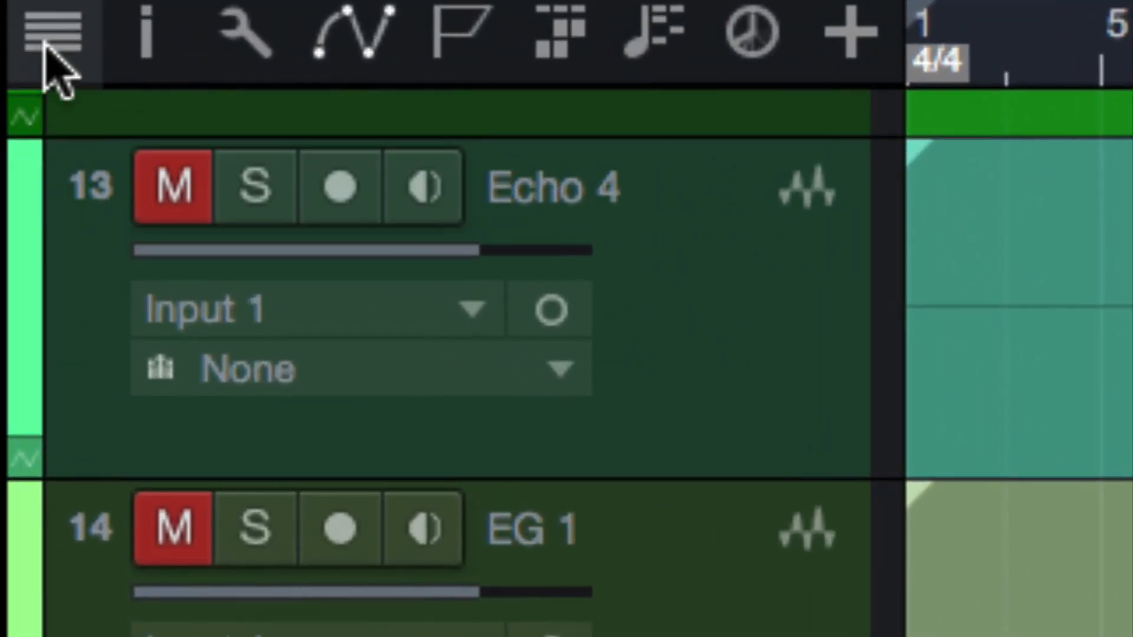
Hide all tracks from AG through VOX with the track list, keeping only the drum tracks and DRUMS bus shown, and close the list
{"action": "left_click", "coordinate": [47, 39]}
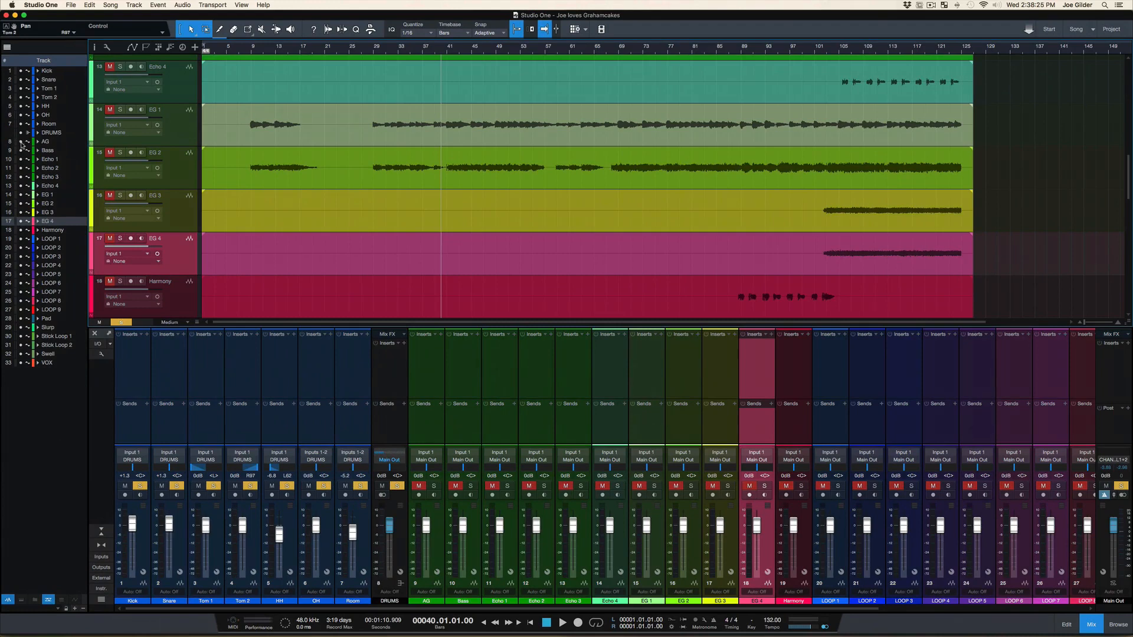
{"action": "left_click_drag", "start_coordinate": [21, 143], "coordinate": [12, 449]}
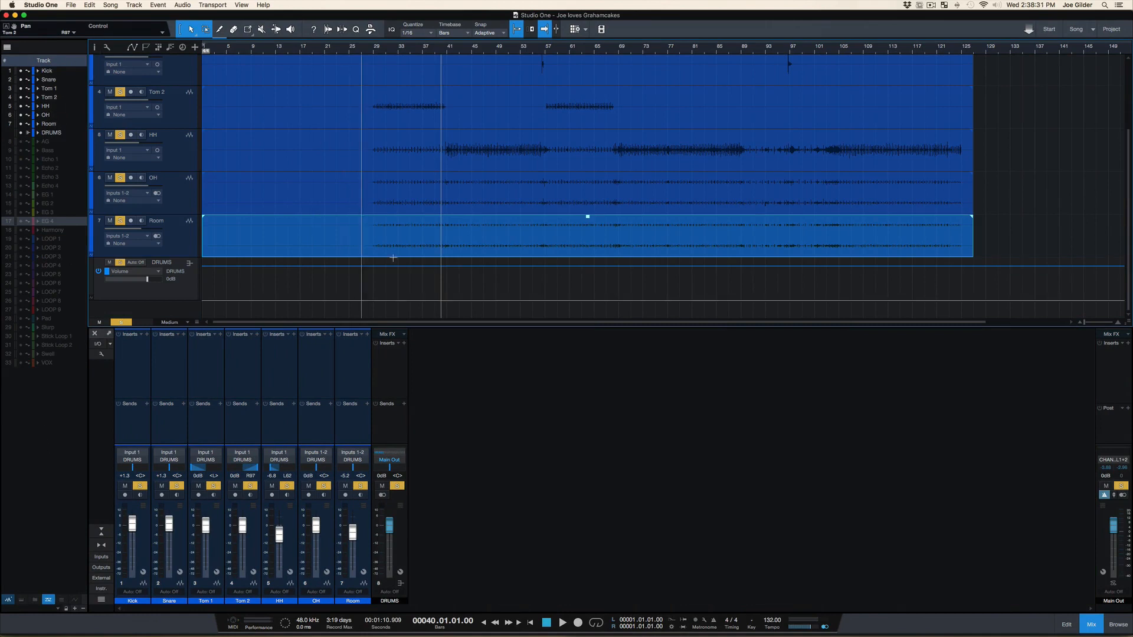
{"action": "left_click", "coordinate": [5, 47]}
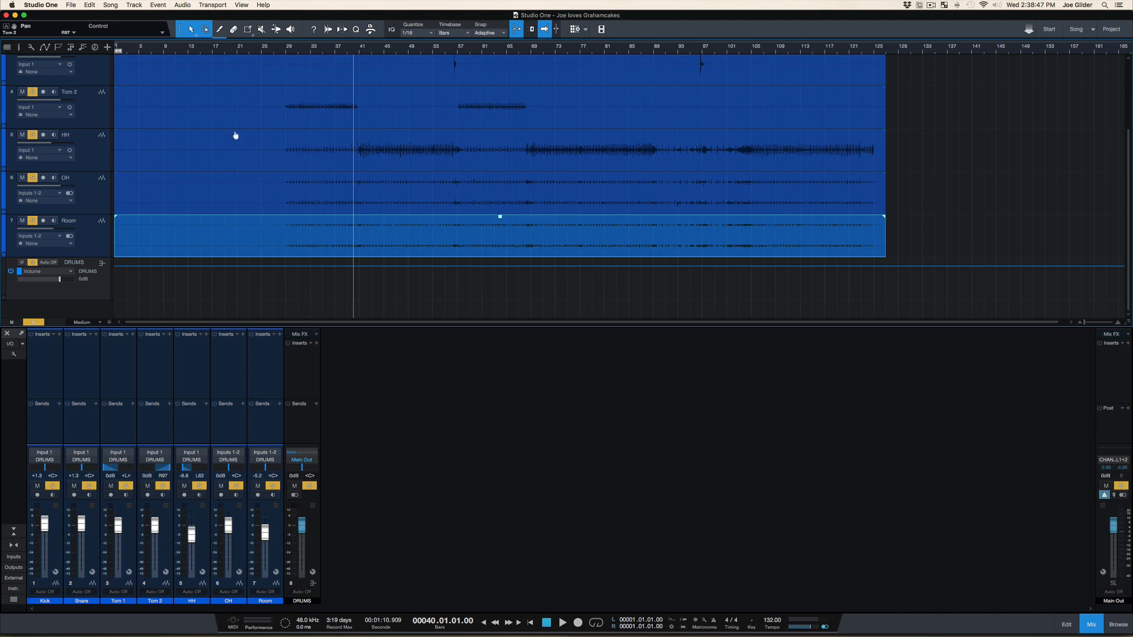
Clear the active solos, and solo the DRUMS bus again
{"action": "key", "text": "s"}
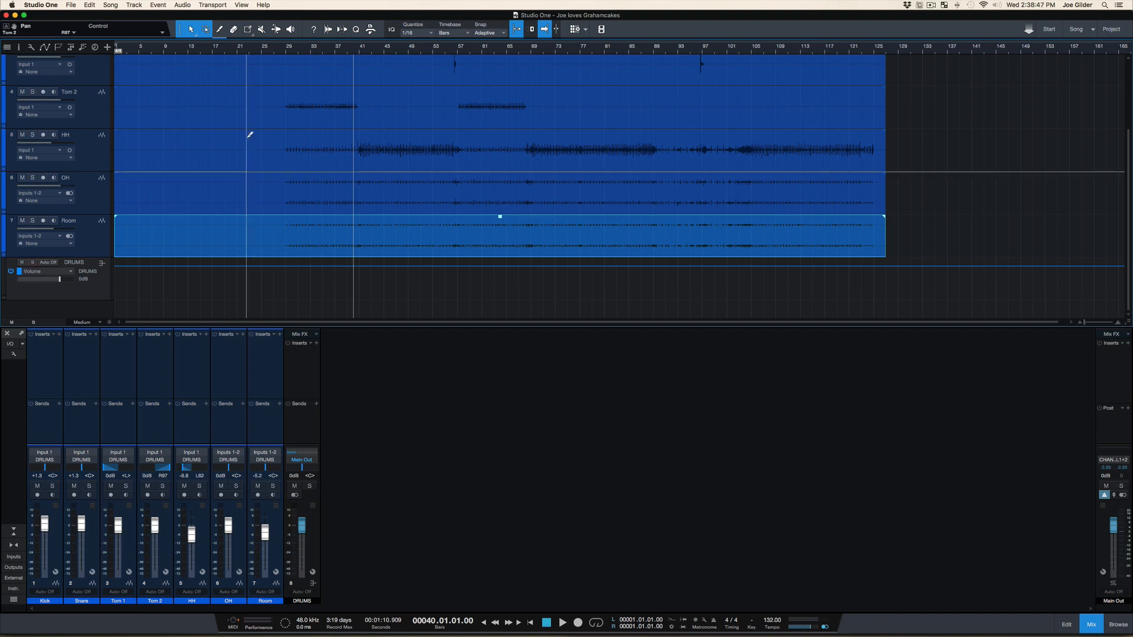
{"action": "left_click", "coordinate": [310, 487]}
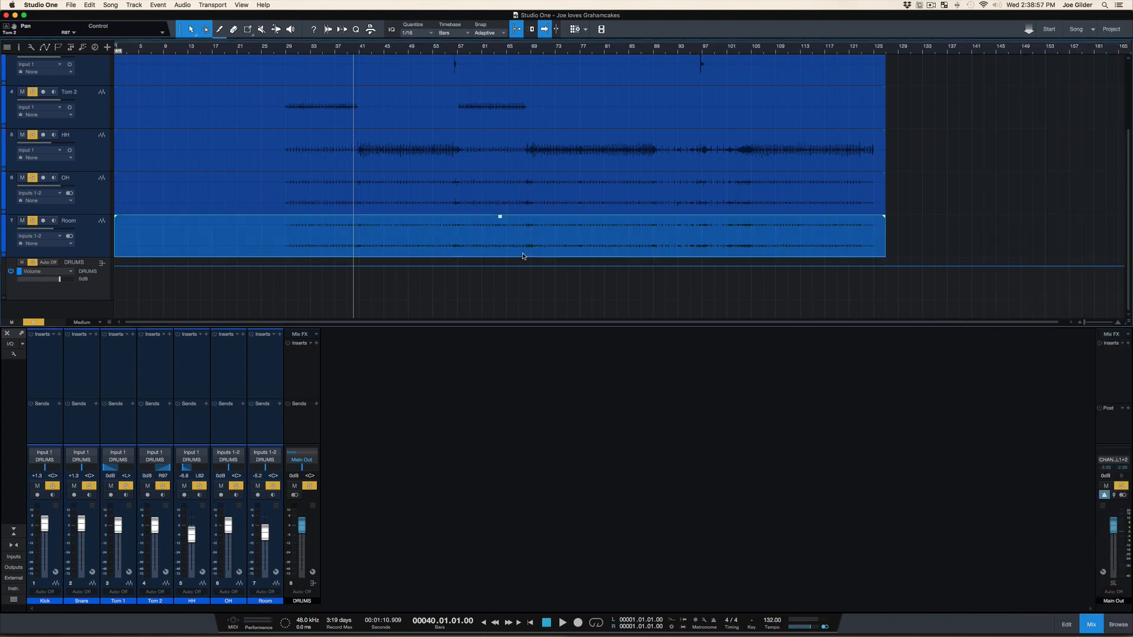
Show the effects browser and collapse Mixtool, FabFilter, MeterPlugs, FX Chains and Binaural Pan, keeping Favorites and PreSonus expanded
{"action": "key", "text": "F5"}
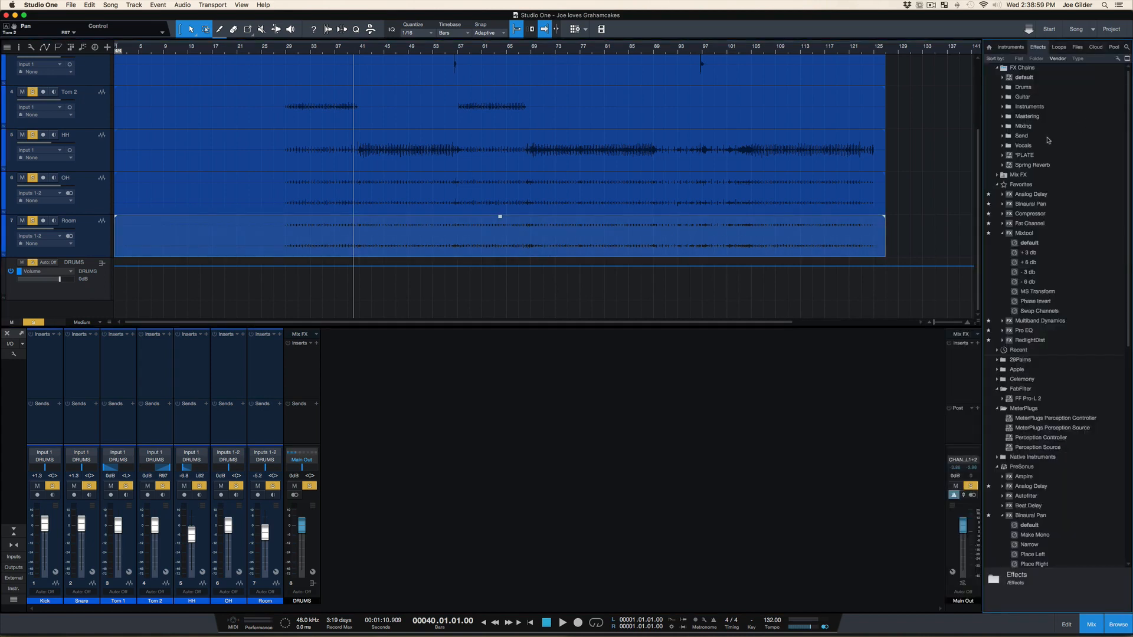
{"action": "left_click", "coordinate": [1007, 235]}
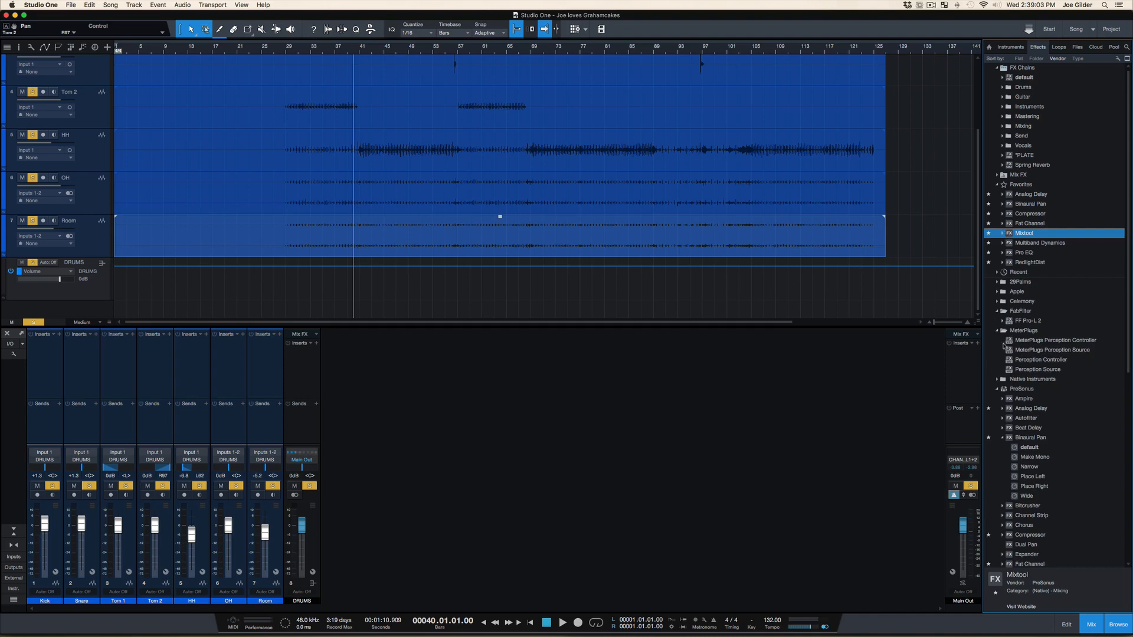
{"action": "left_click", "coordinate": [997, 312]}
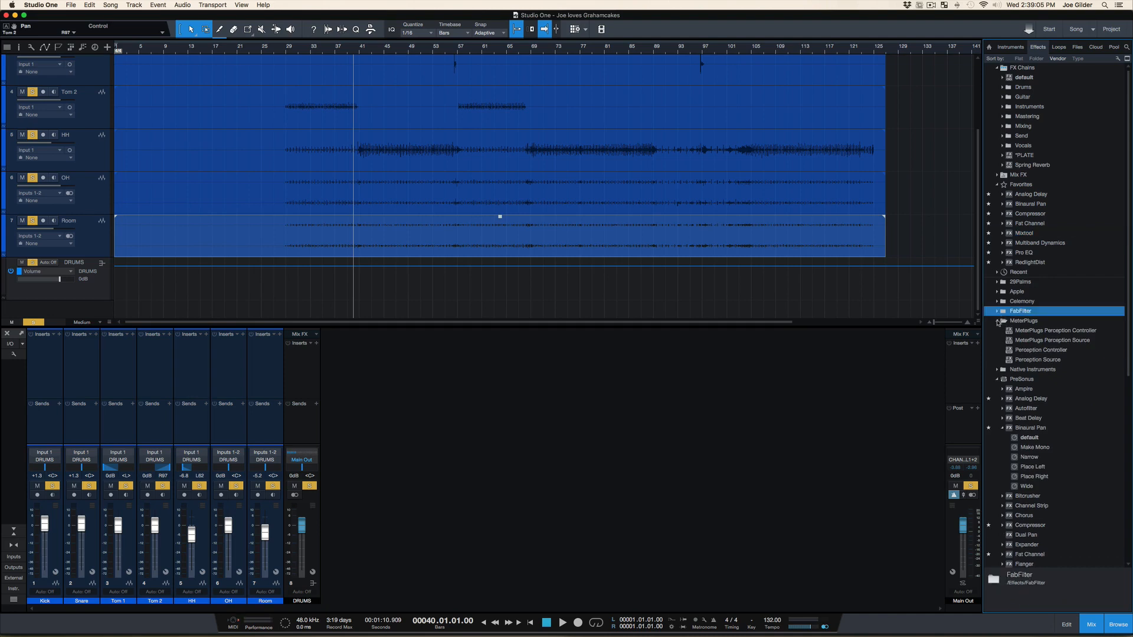
{"action": "left_click", "coordinate": [998, 322]}
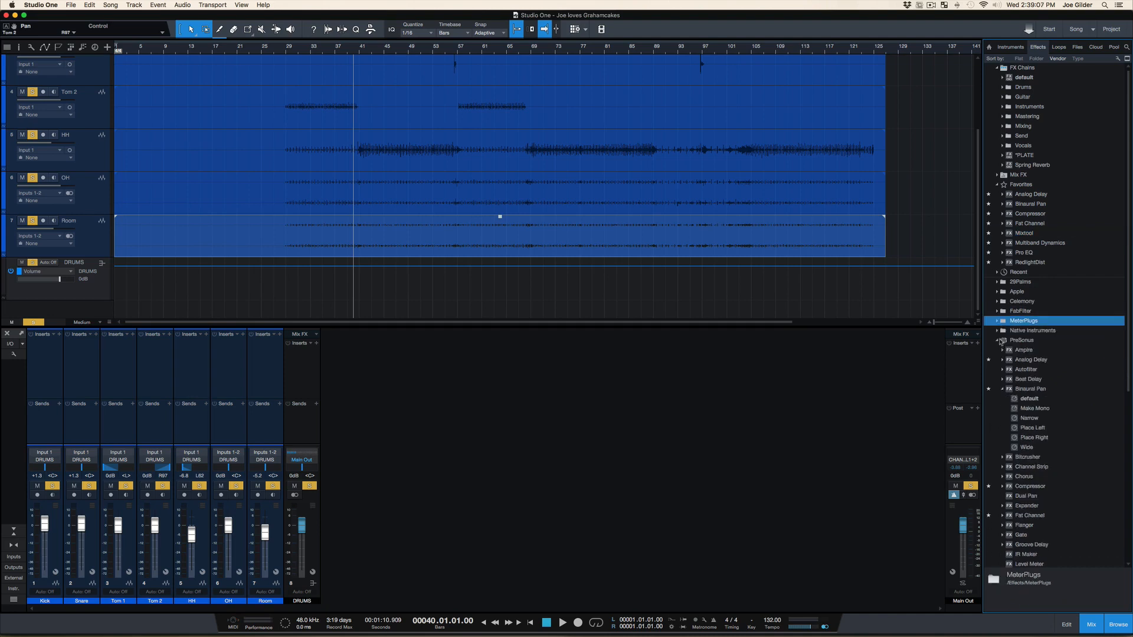
{"action": "left_click", "coordinate": [998, 187]}
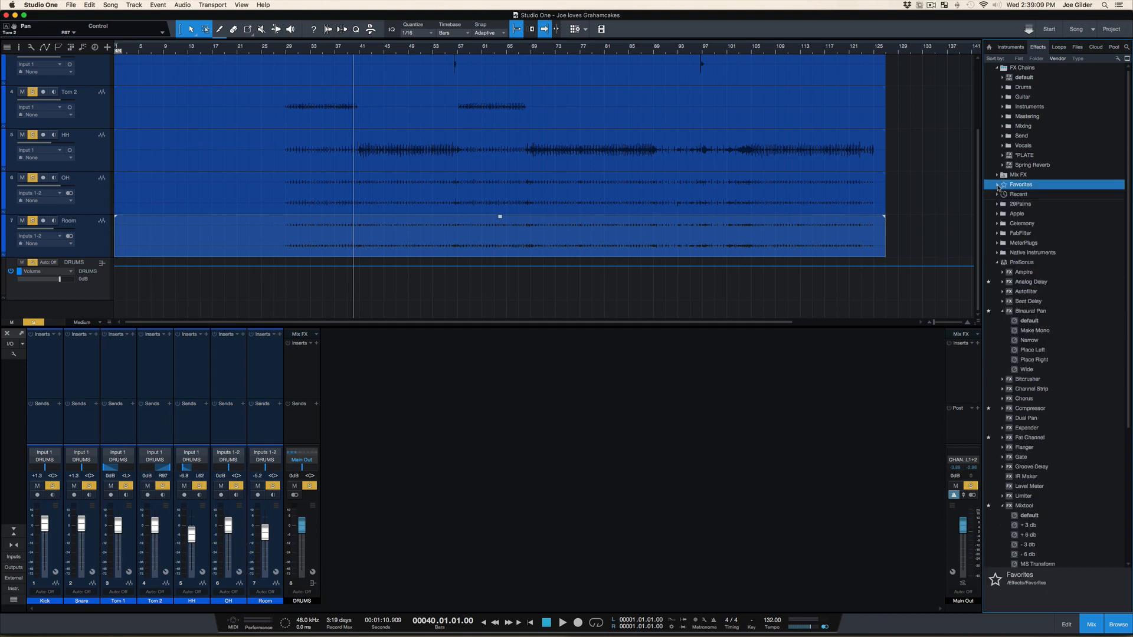
{"action": "left_click", "coordinate": [997, 69]}
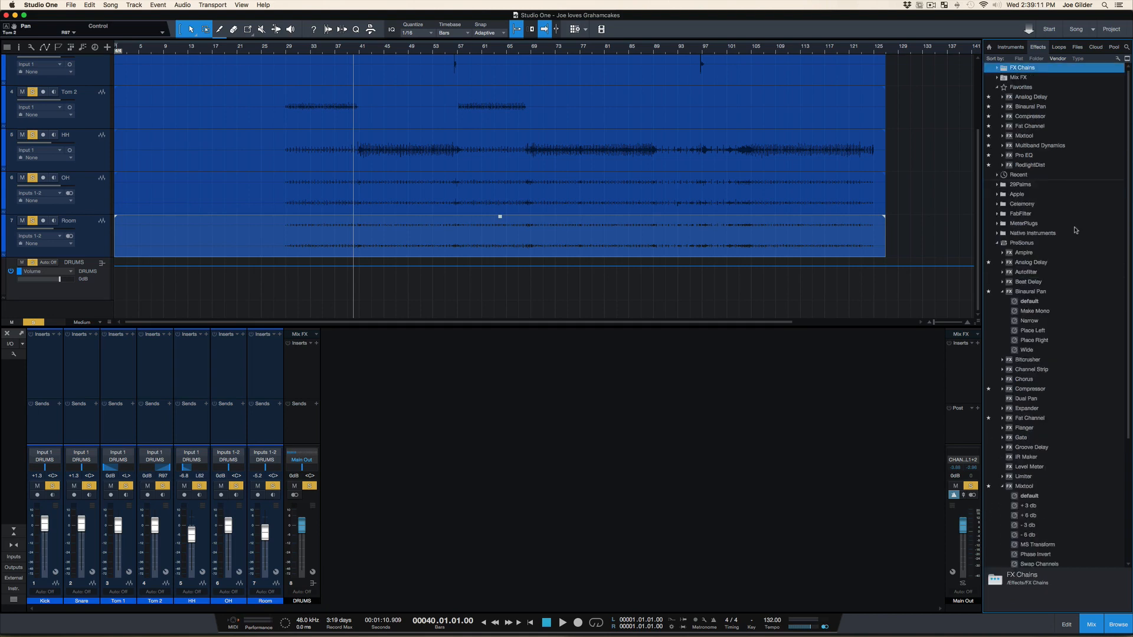
{"action": "left_click", "coordinate": [1003, 292]}
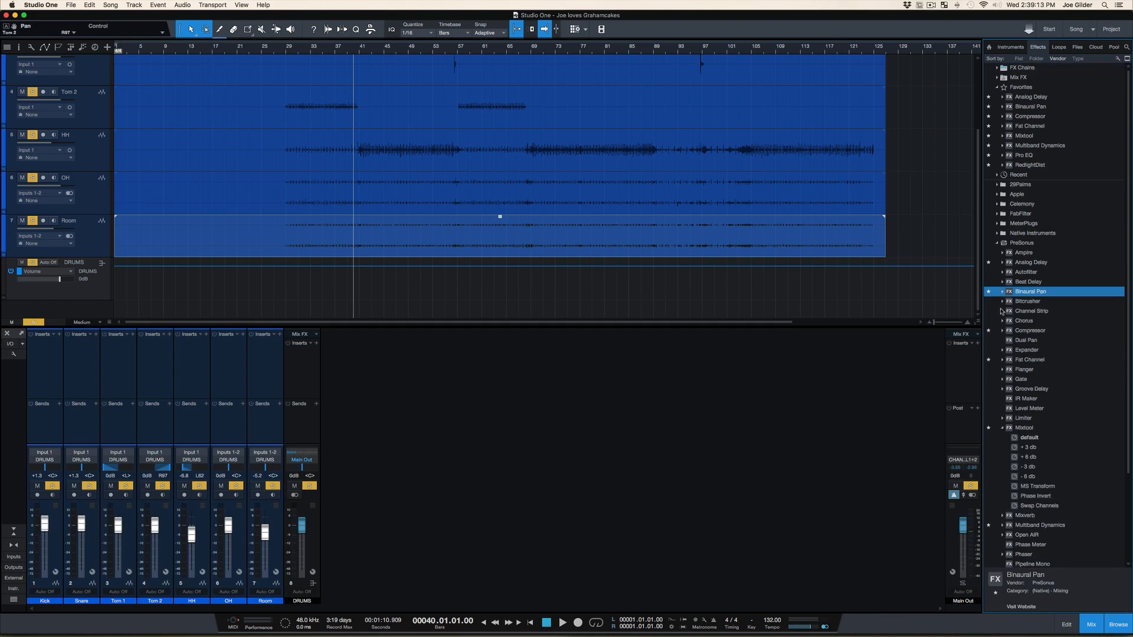
{"action": "left_click", "coordinate": [1003, 429]}
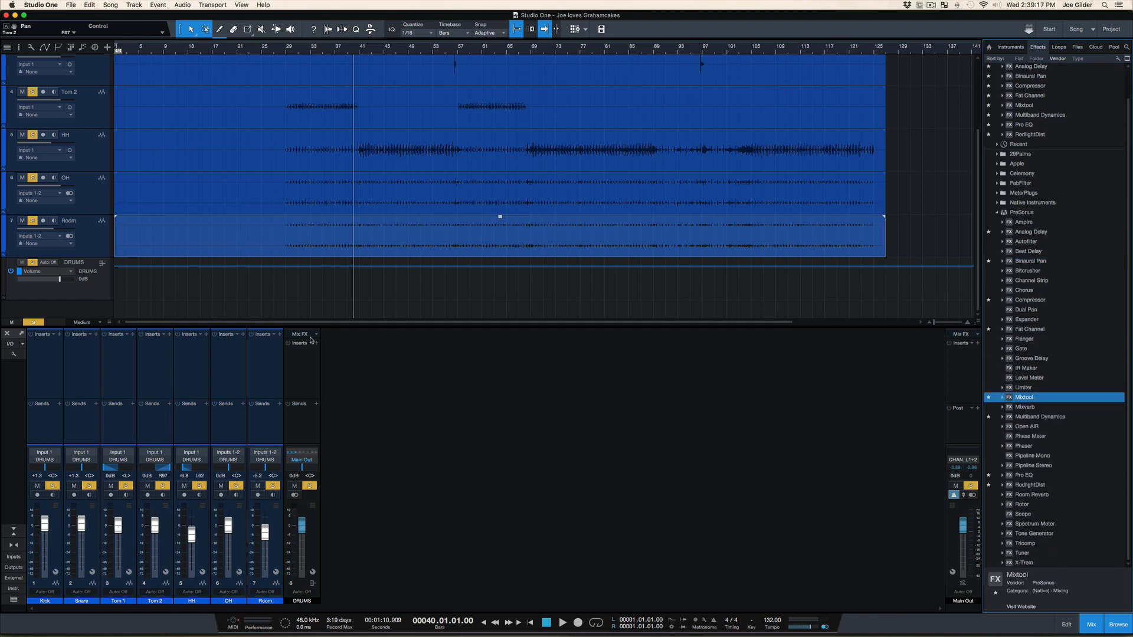
Select the DRUMS bus, look through the effects available for its inserts, and close the list without adding any
{"action": "left_click", "coordinate": [301, 371]}
{"action": "left_click", "coordinate": [272, 370]}
{"action": "left_click", "coordinate": [303, 368]}
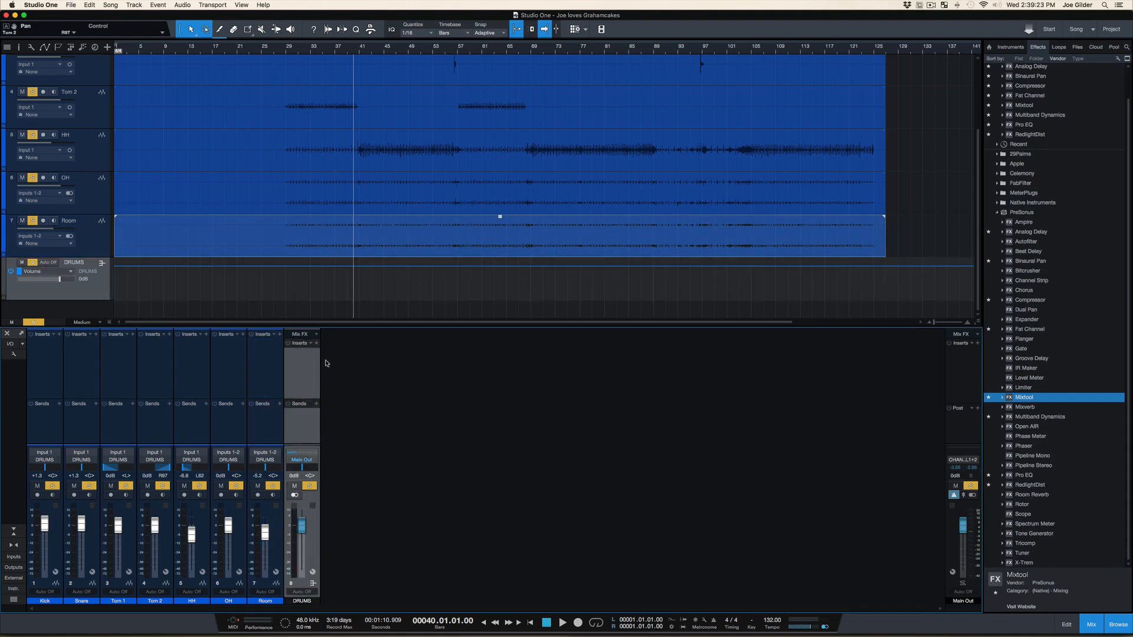
{"action": "left_click", "coordinate": [316, 341]}
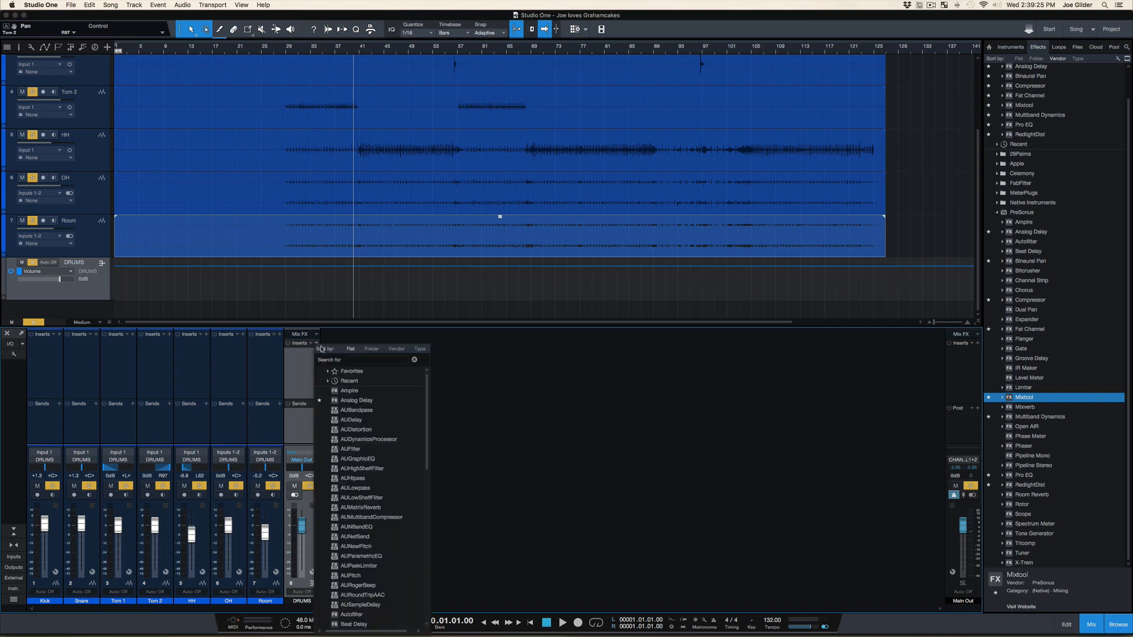
{"action": "scroll", "coordinate": [348, 506], "scroll_direction": "down", "scroll_amount": 10}
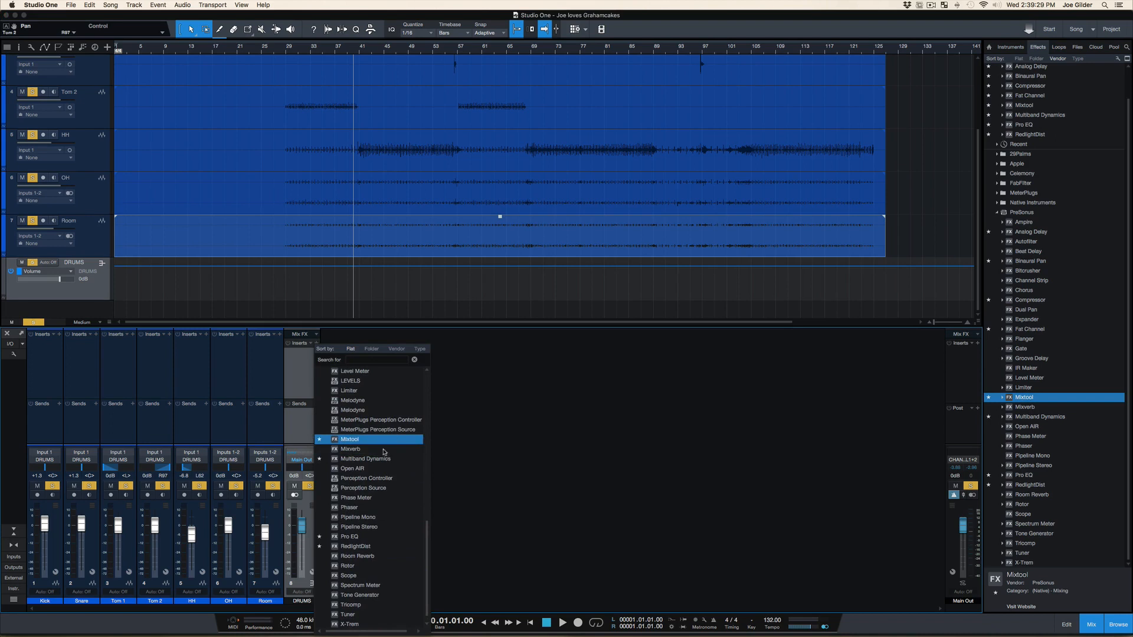
{"action": "left_click", "coordinate": [304, 385]}
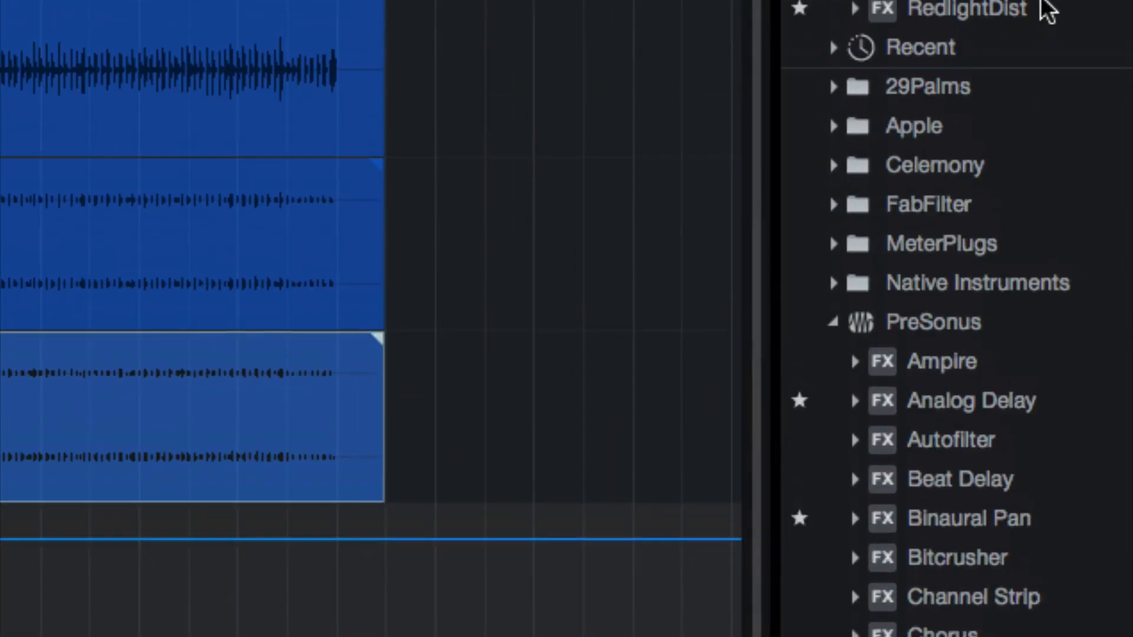
Insert Fat Channel from the favorite effects on the DRUMS bus
{"action": "left_click", "coordinate": [841, 356]}
{"action": "left_click", "coordinate": [841, 356]}
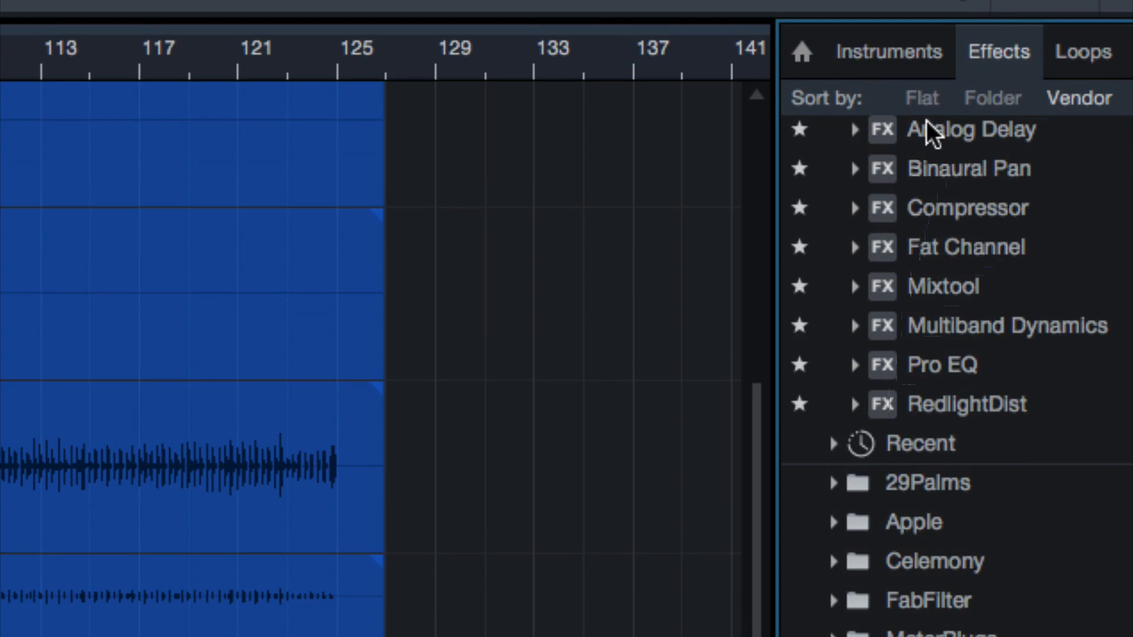
{"action": "scroll", "coordinate": [826, 275], "scroll_direction": "up", "scroll_amount": 3}
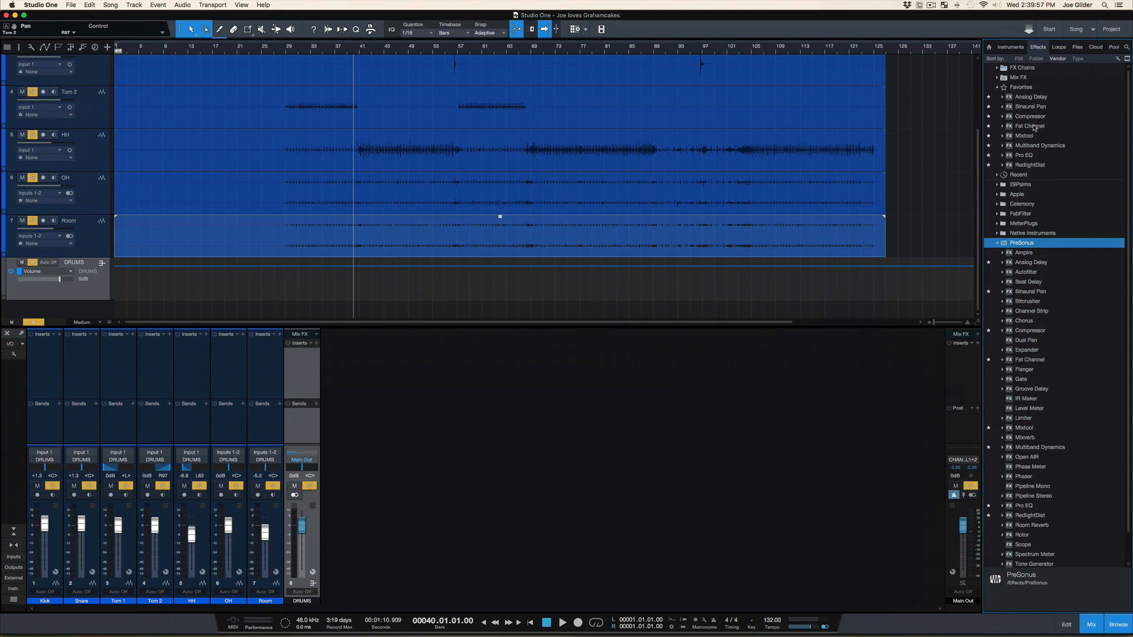
{"action": "left_click_drag", "start_coordinate": [1034, 127], "coordinate": [296, 396]}
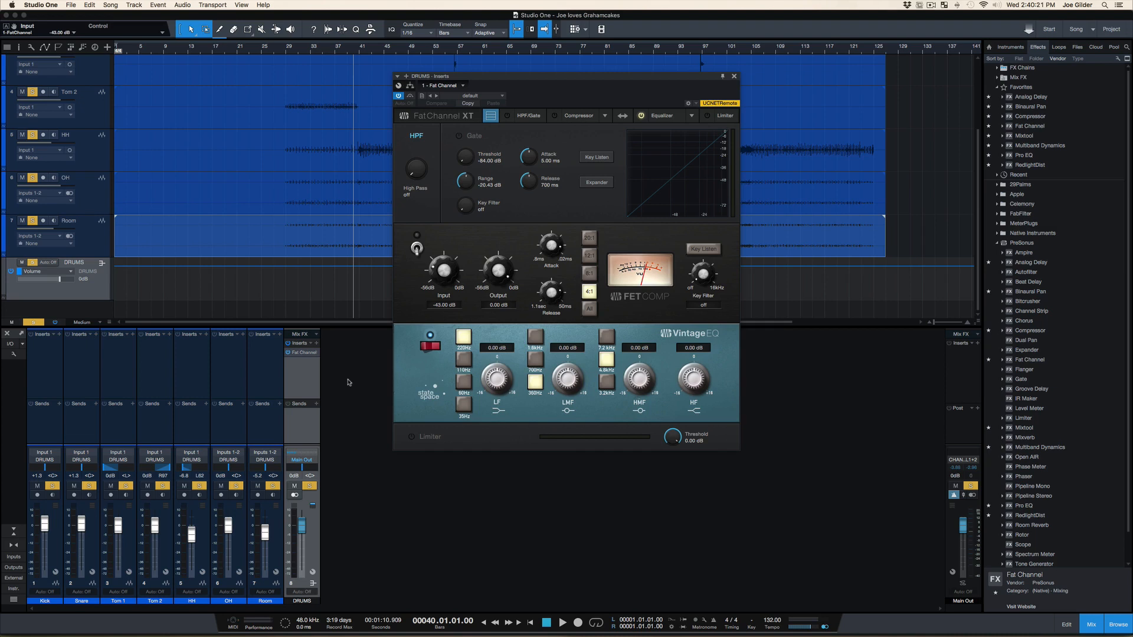
Change Fat Channel's compressor model to Classic Comp and switch the compressor on
{"action": "left_click", "coordinate": [605, 115]}
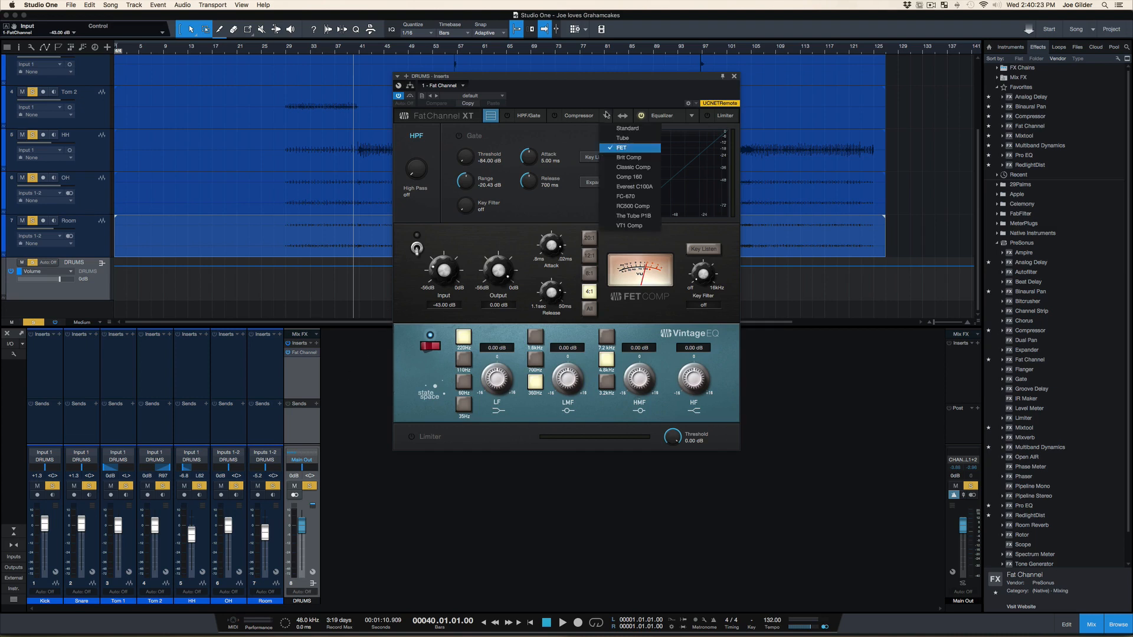
{"action": "left_click", "coordinate": [629, 168]}
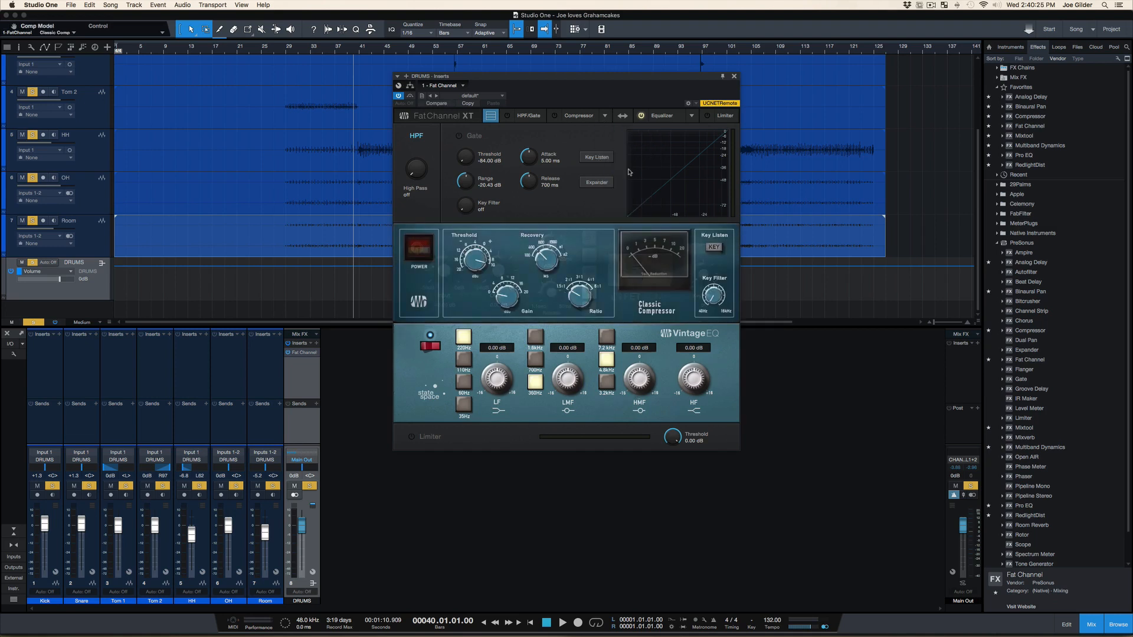
{"action": "left_click", "coordinate": [418, 248]}
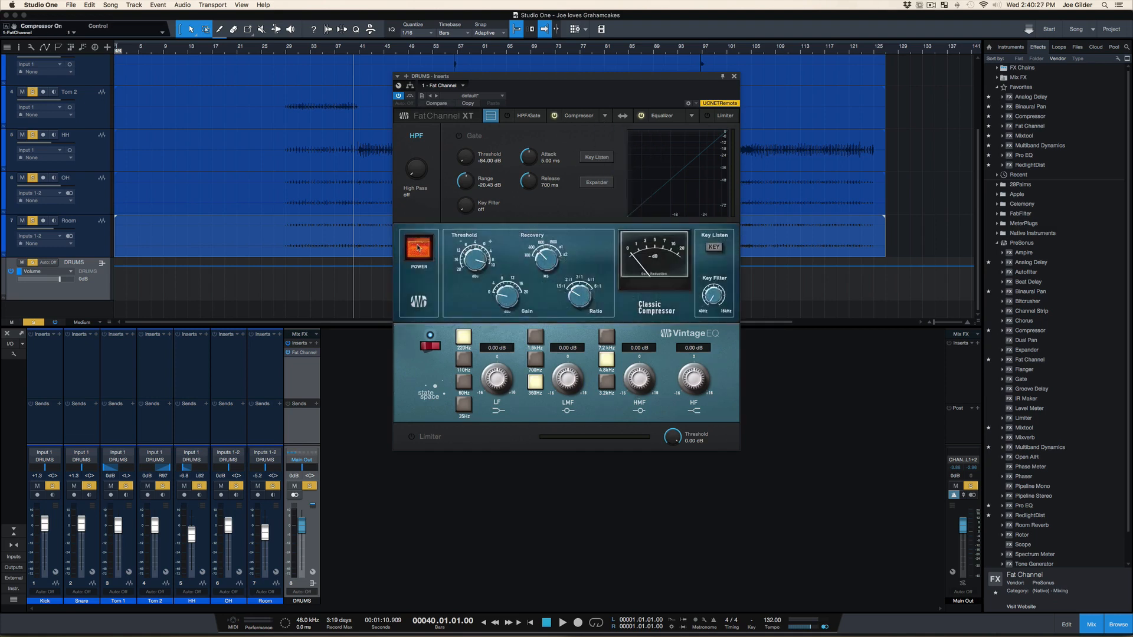
During playback, set the Classic Compressor's recovery to 100, compare the sound with the compressor off and on, and stop
{"action": "key", "text": "space"}
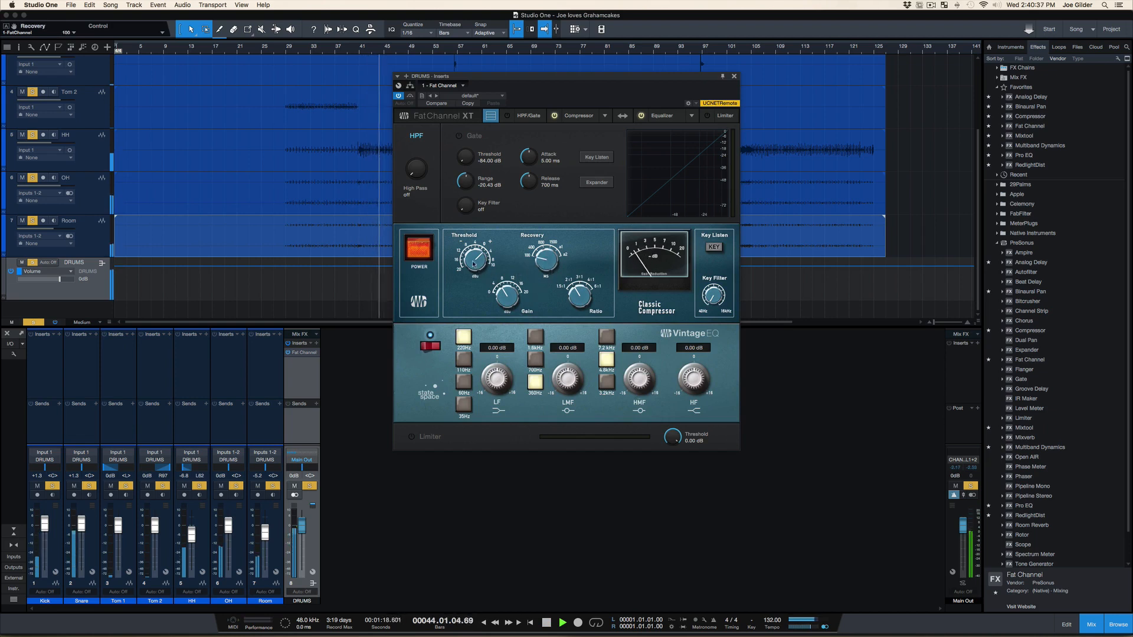
{"action": "left_click", "coordinate": [413, 244]}
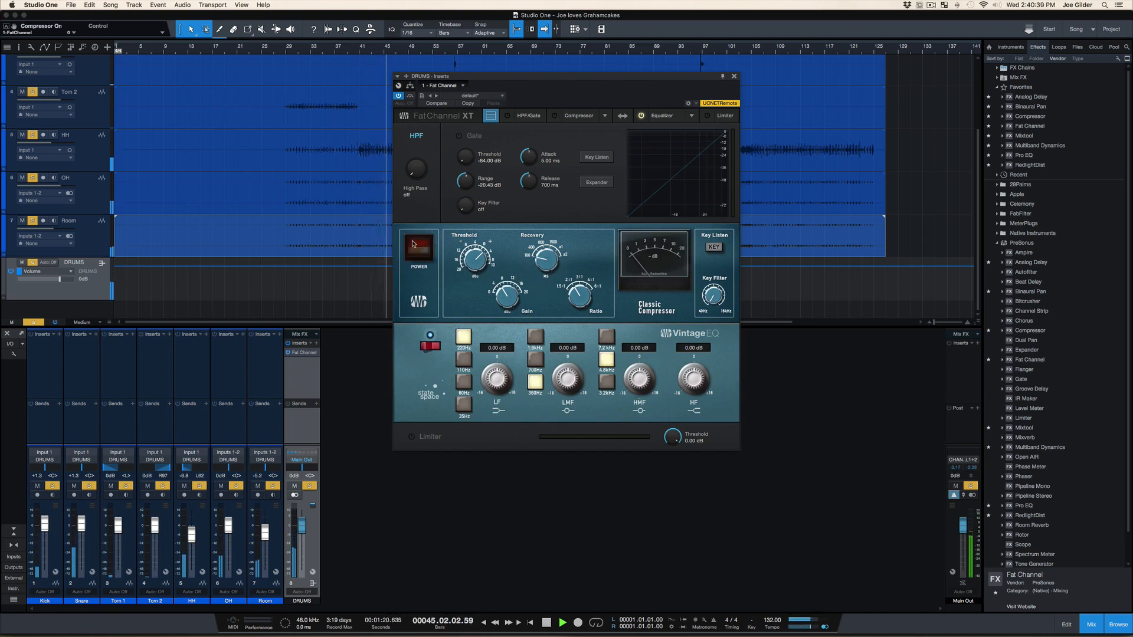
{"action": "left_click", "coordinate": [413, 244]}
{"action": "key", "text": "space"}
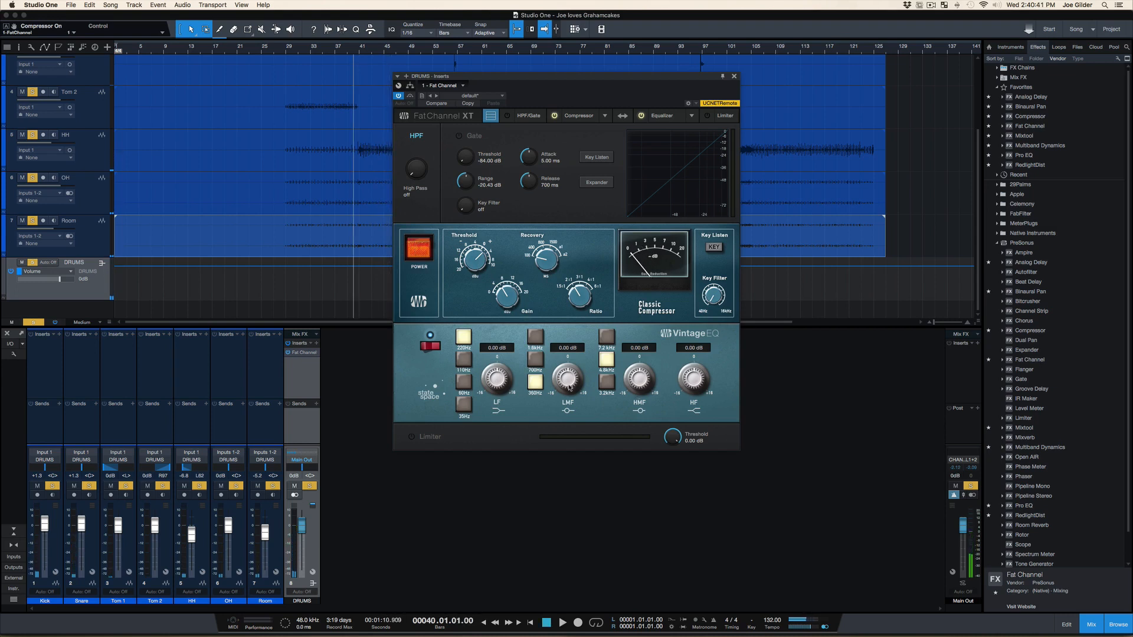
During playback, set the Vintage EQ's LMF gain to -4.16 dB and LF gain to 4.32 dB, and reset the main output's clip indicator
{"action": "key", "text": "space"}
{"action": "left_click_drag", "start_coordinate": [570, 388], "coordinate": [503, 370]}
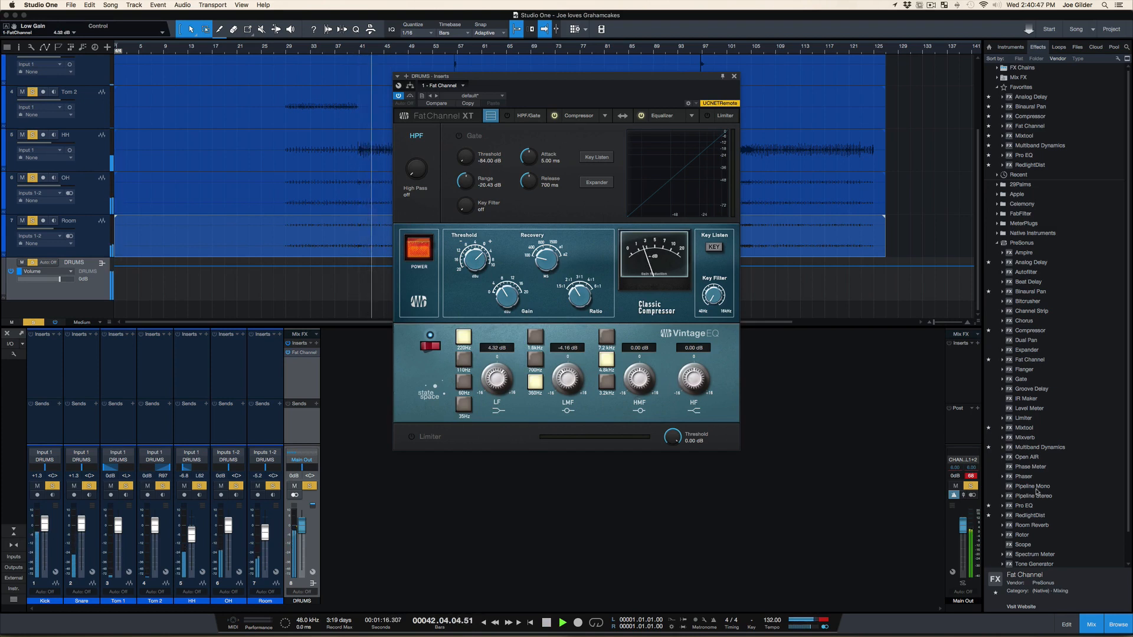
{"action": "left_click", "coordinate": [971, 476]}
Set the Vintage EQ's HMF gain to 1.76 dB, comparing its lowest and middle frequency choices and keeping the middle one, and stop playback
{"action": "left_click_drag", "start_coordinate": [652, 377], "coordinate": [639, 370]}
{"action": "left_click", "coordinate": [608, 381]}
{"action": "left_click", "coordinate": [608, 382]}
{"action": "left_click", "coordinate": [607, 360]}
{"action": "left_click_drag", "start_coordinate": [633, 371], "coordinate": [633, 387]}
{"action": "key", "text": "space"}
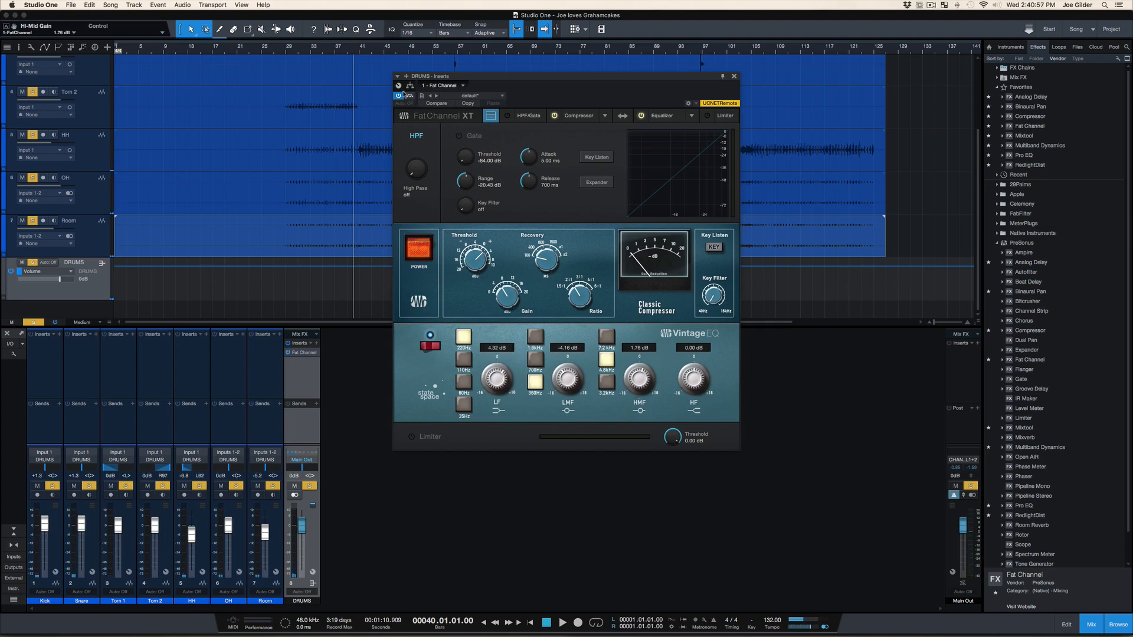
Play the drums from bar 40 and compare the sound with Fat Channel deactivated and active, and stop playback
{"action": "left_click", "coordinate": [399, 96]}
{"action": "key", "text": "space"}
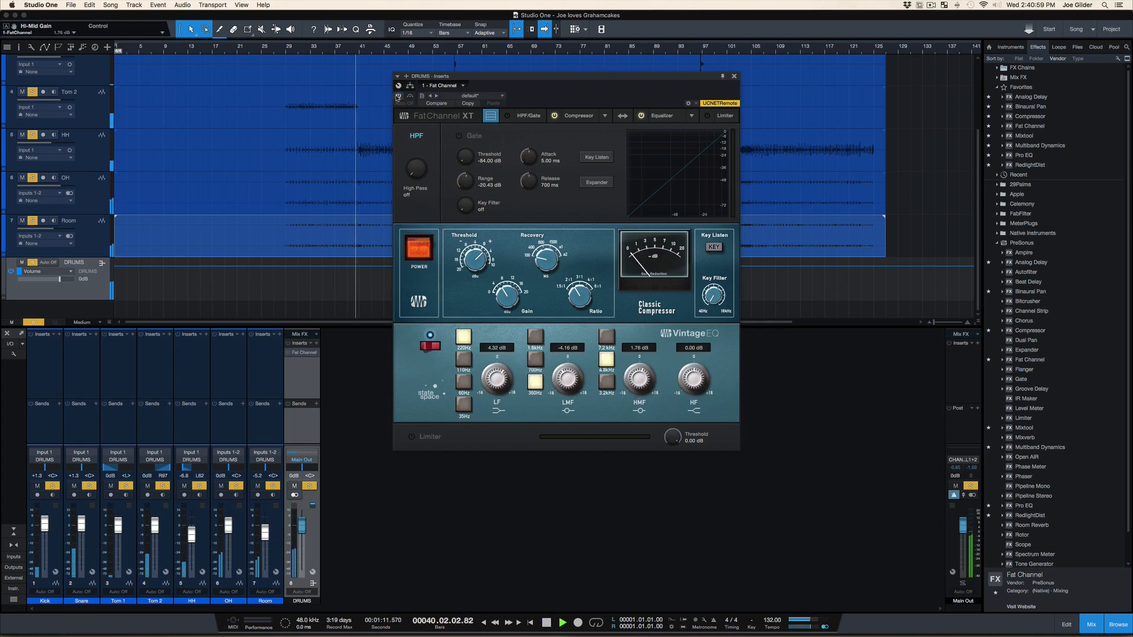
{"action": "left_click", "coordinate": [399, 95]}
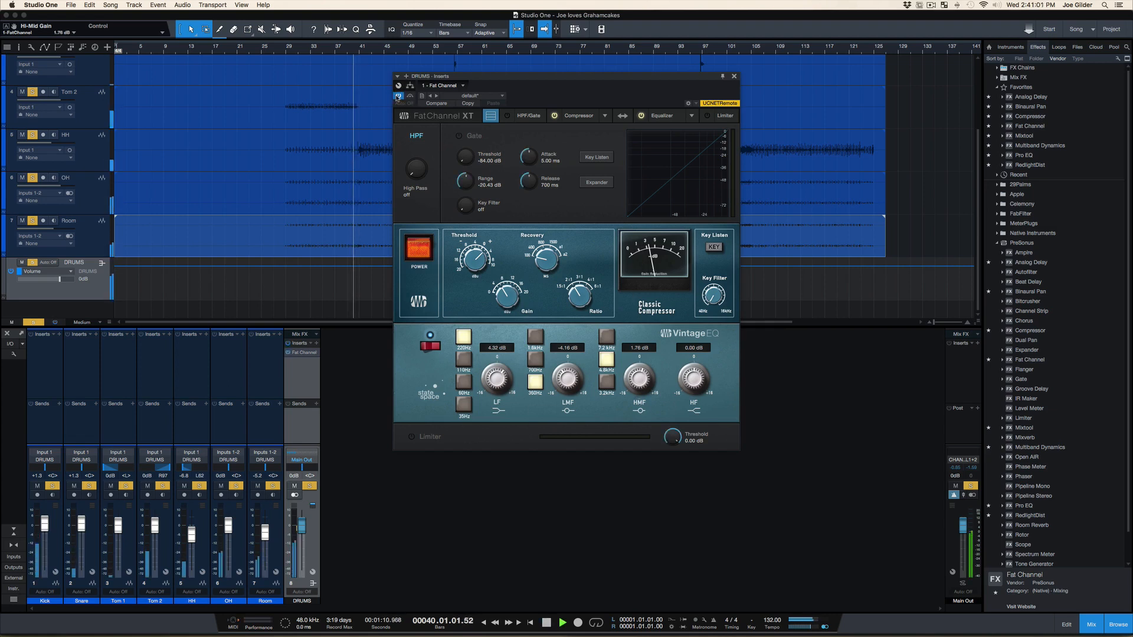
{"action": "key", "text": "space"}
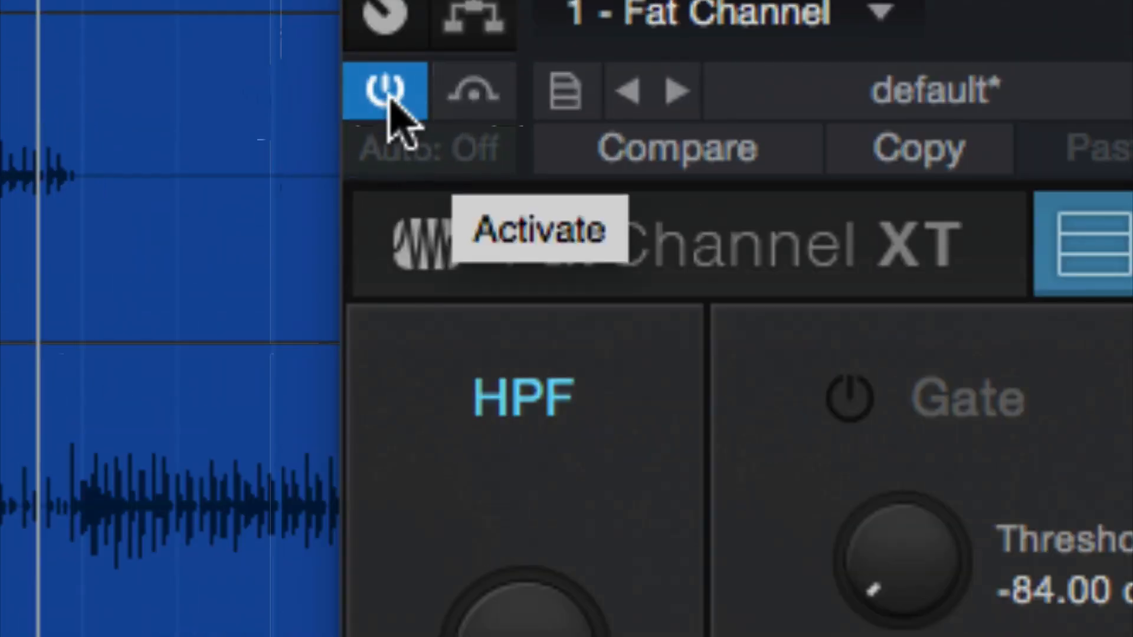
Switch Fat Channel's activation and bypass off and on several times, leave it active and unbypassed, and close its window
{"action": "left_click", "coordinate": [390, 106]}
{"action": "left_click", "coordinate": [390, 106]}
{"action": "left_click", "coordinate": [390, 104]}
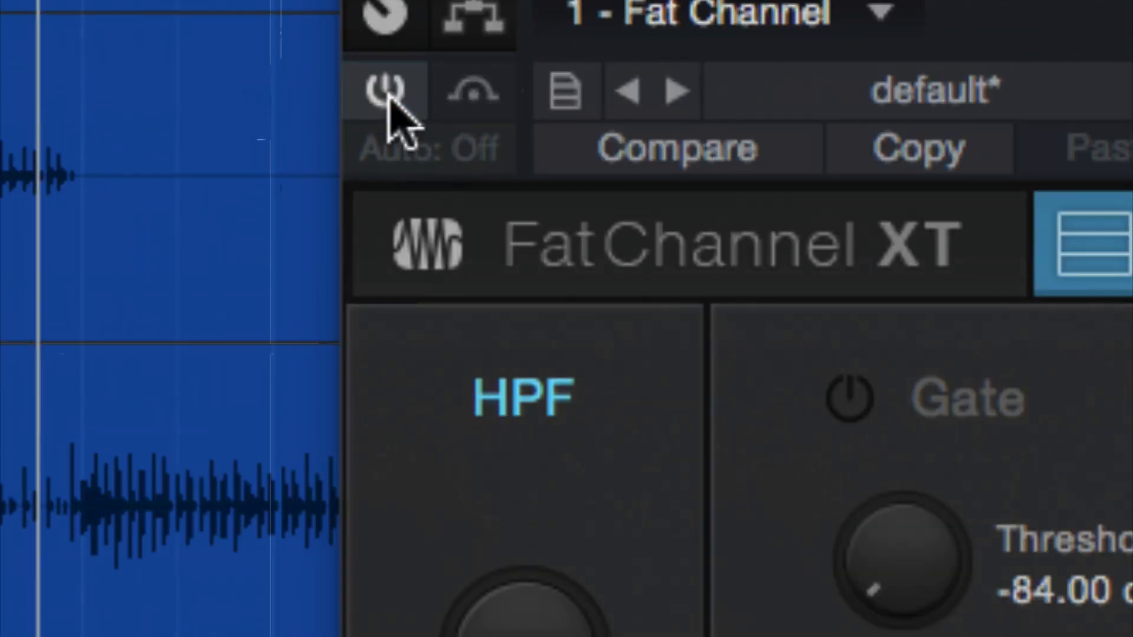
{"action": "left_click", "coordinate": [388, 97]}
{"action": "left_click", "coordinate": [472, 89]}
{"action": "left_click", "coordinate": [471, 97]}
{"action": "left_click", "coordinate": [416, 94]}
{"action": "left_click", "coordinate": [416, 99]}
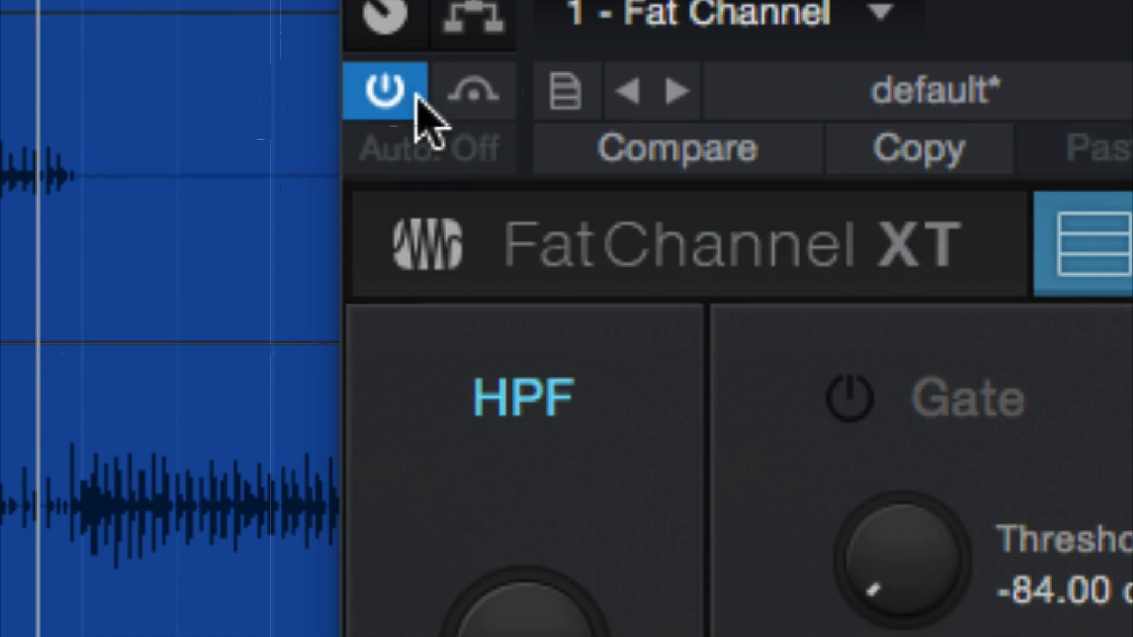
{"action": "left_click", "coordinate": [451, 97]}
{"action": "left_click", "coordinate": [453, 94]}
{"action": "left_click", "coordinate": [401, 95]}
{"action": "left_click", "coordinate": [400, 96]}
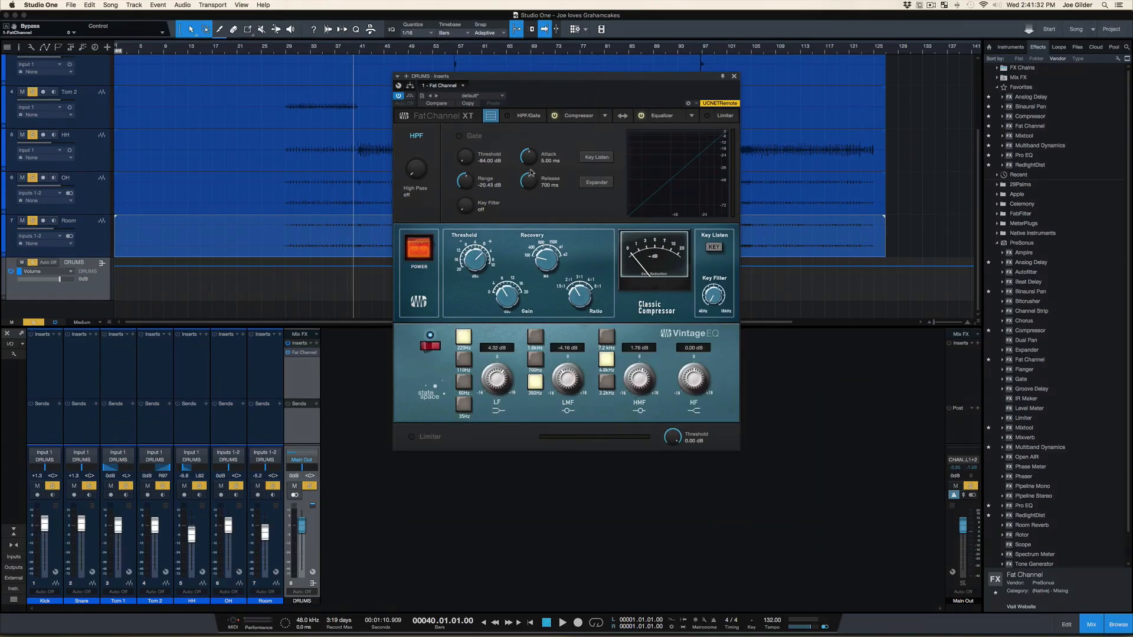
{"action": "left_click", "coordinate": [734, 76]}
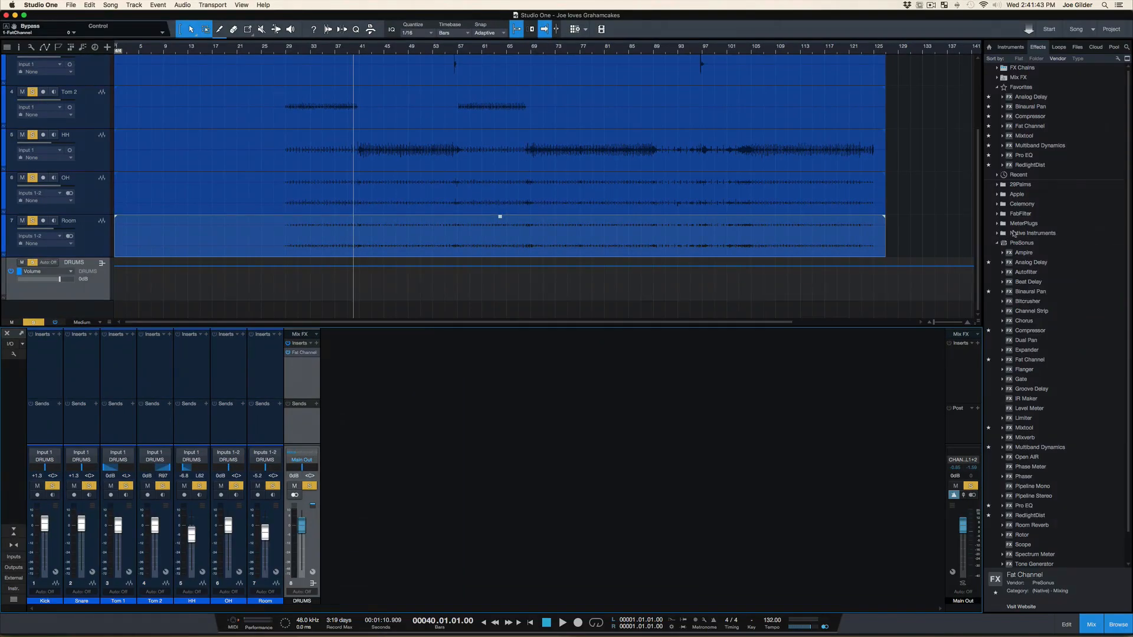
Insert Pro EQ and Compressor after Fat Channel on the DRUMS bus, and enlarge the console to fit all three inserts
{"action": "left_click_drag", "start_coordinate": [1024, 155], "coordinate": [313, 378]}
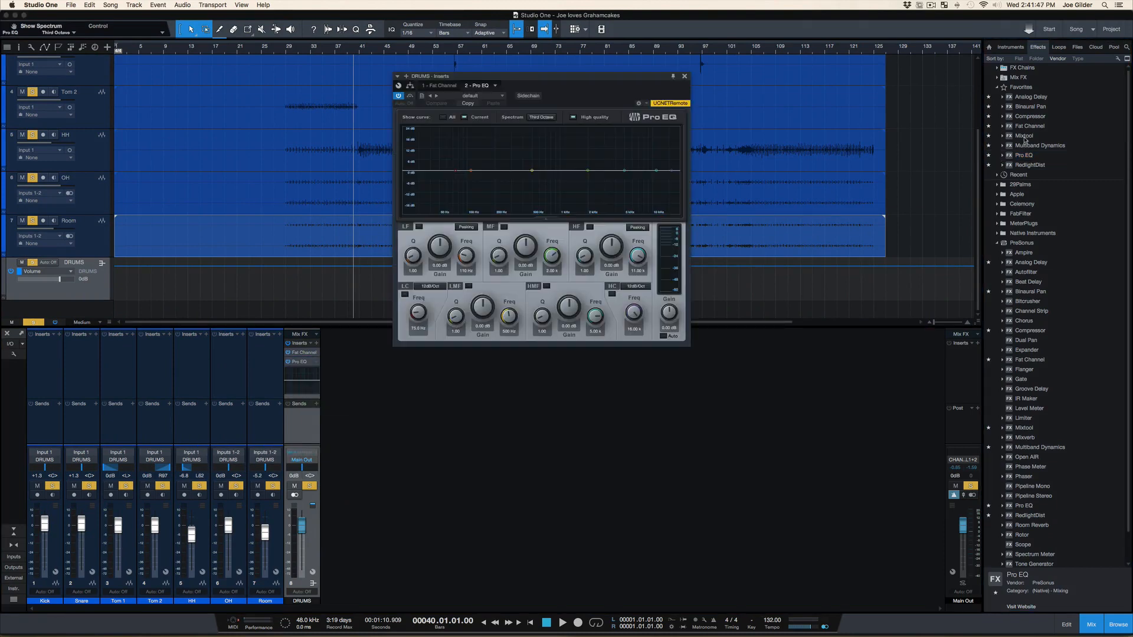
{"action": "left_click_drag", "start_coordinate": [1027, 118], "coordinate": [309, 396]}
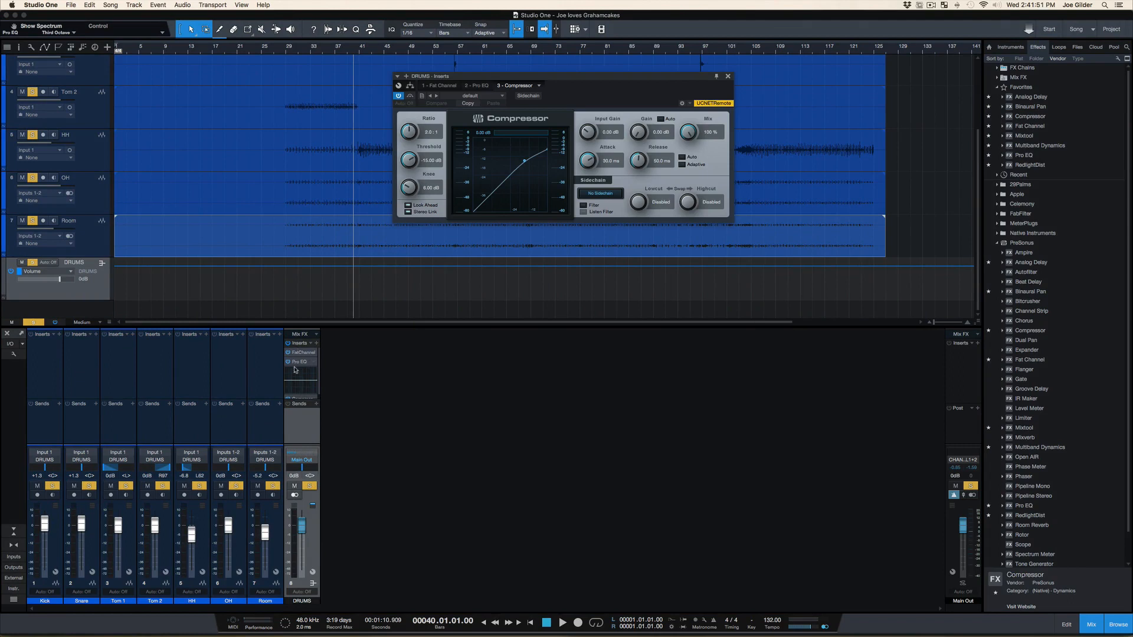
{"action": "left_click_drag", "start_coordinate": [302, 326], "coordinate": [314, 274]}
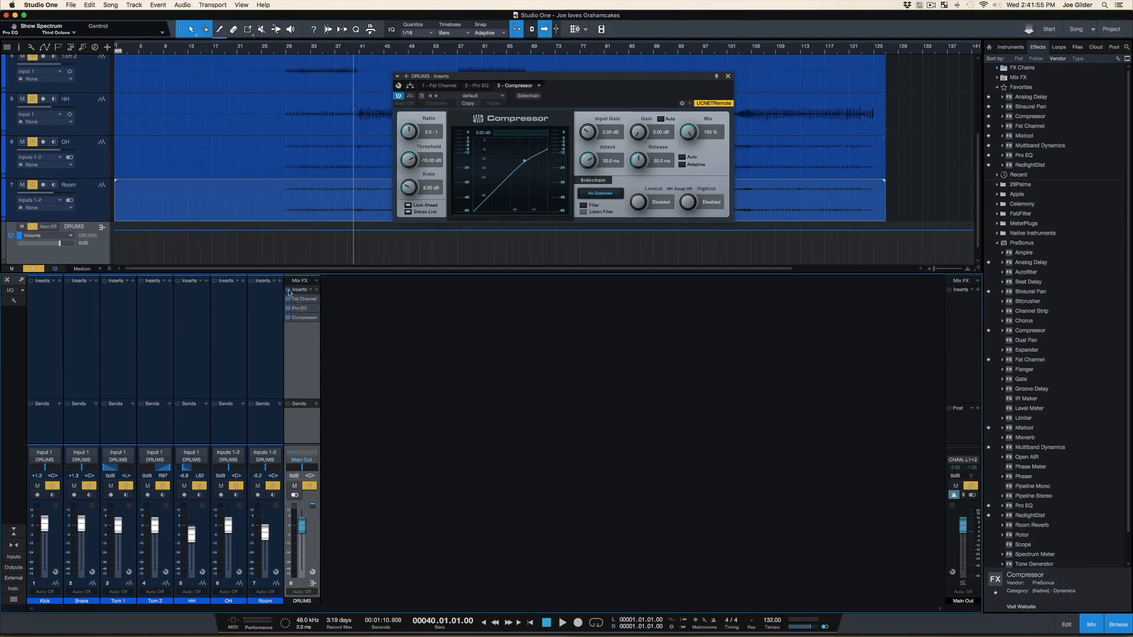
Play the drums from bar 40, comparing all DRUMS bus inserts bypassed and active, and stop playback
{"action": "left_click", "coordinate": [288, 290]}
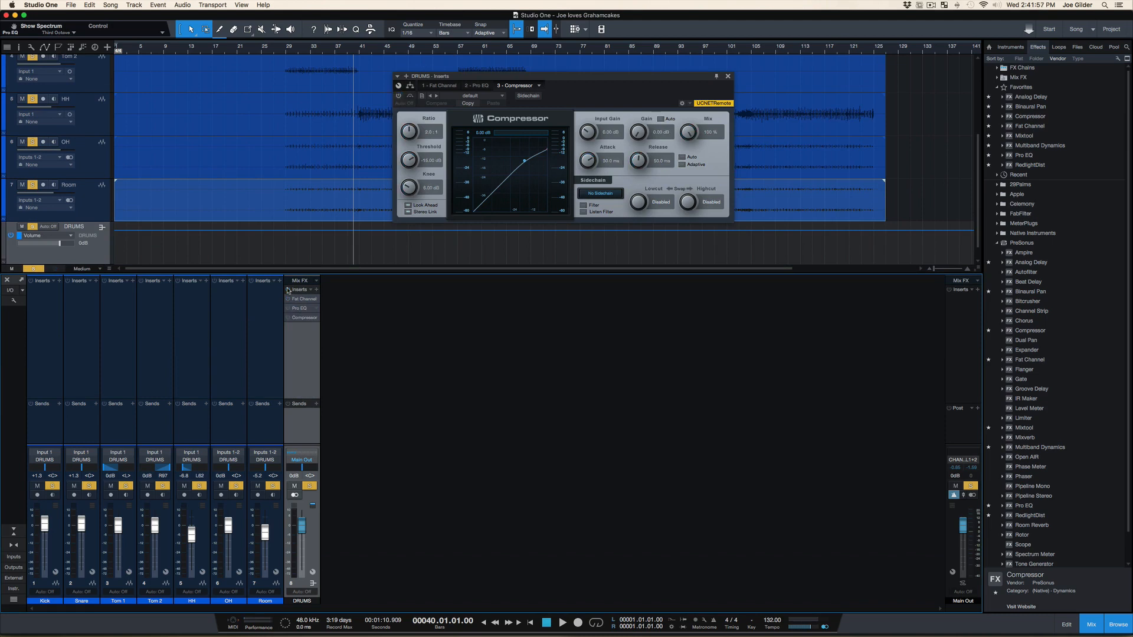
{"action": "key", "text": "space"}
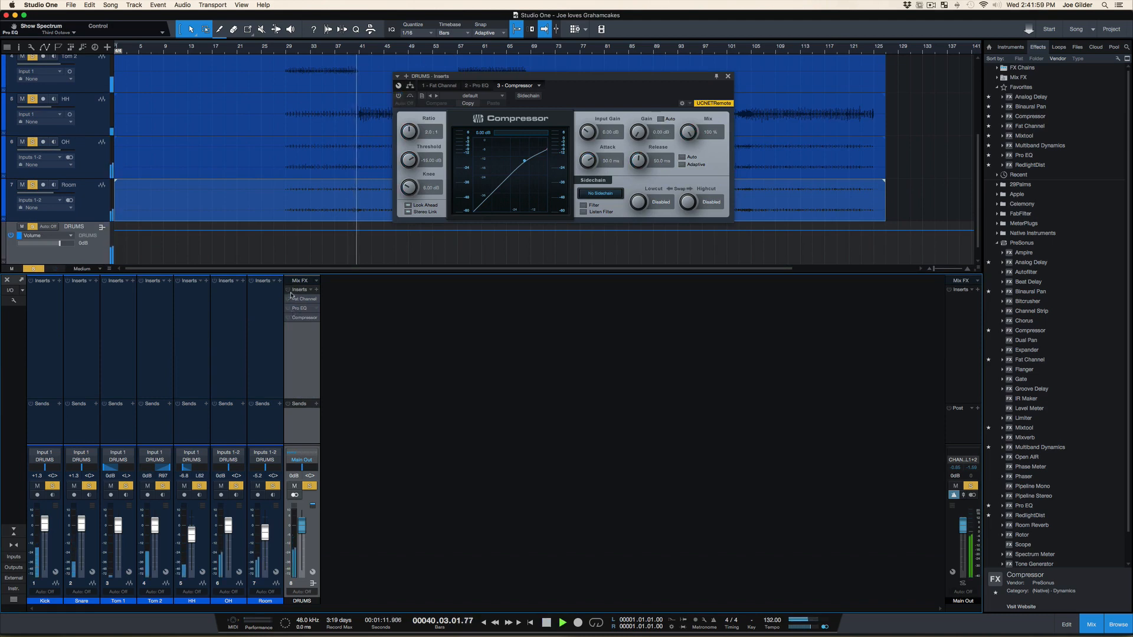
{"action": "left_click", "coordinate": [288, 290]}
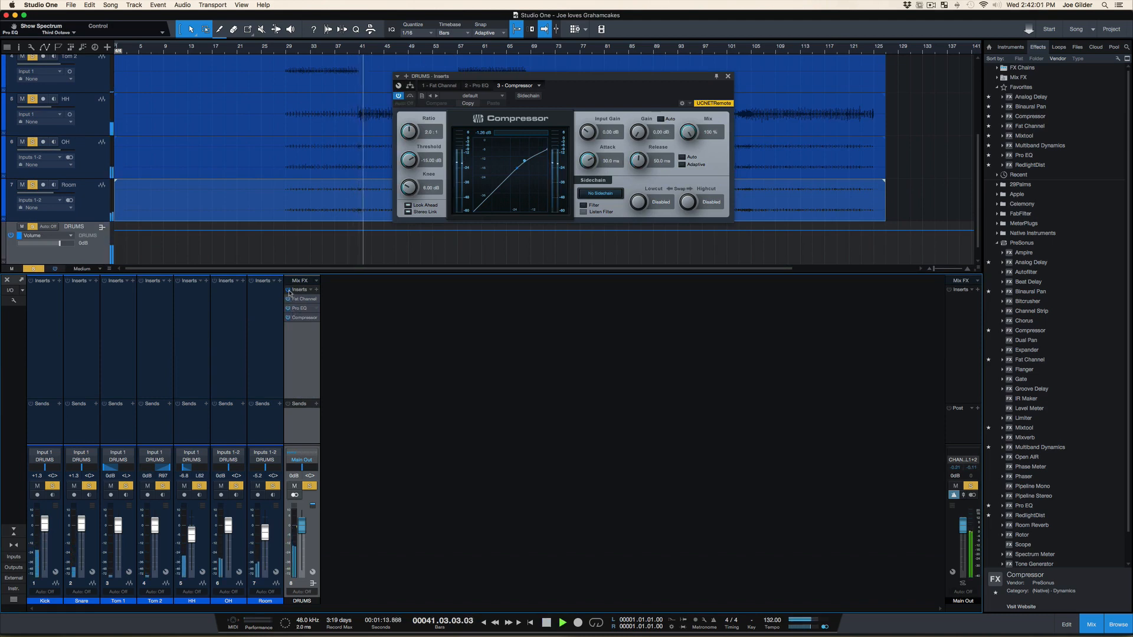
{"action": "key", "text": "space"}
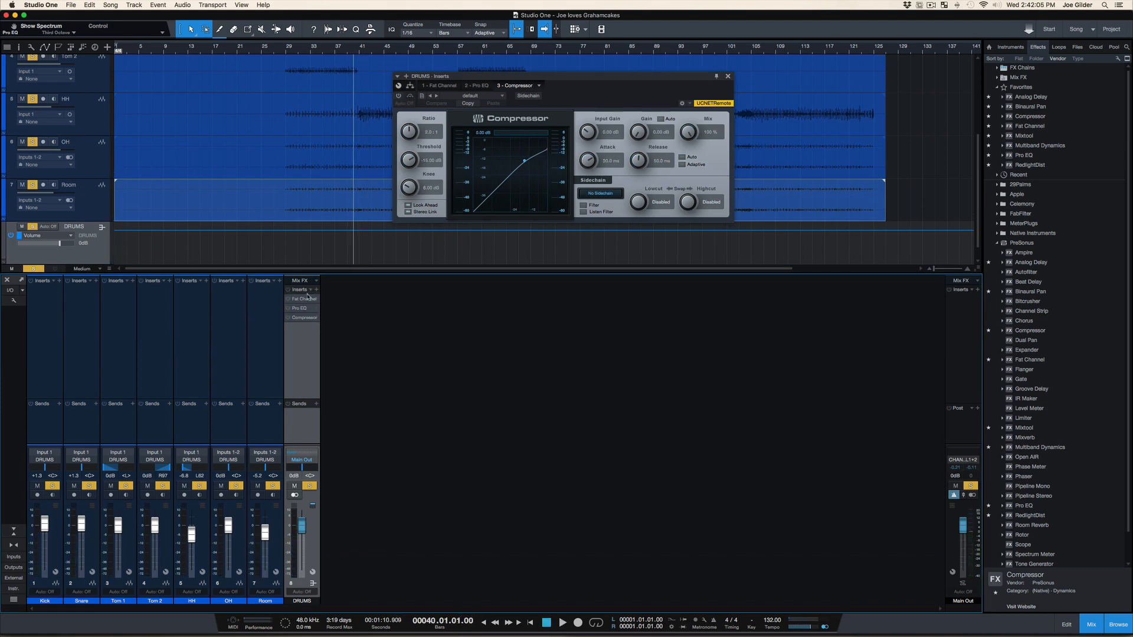
Remove Compressor and Pro EQ from the DRUMS bus, leaving only an active Fat Channel insert
{"action": "left_click", "coordinate": [310, 290]}
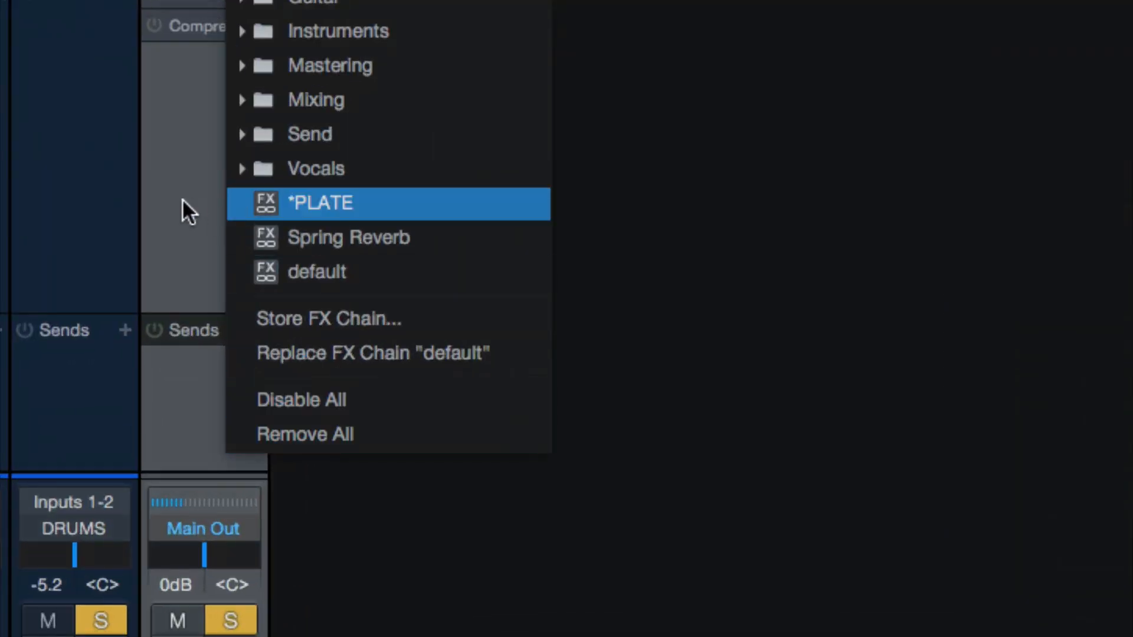
{"action": "left_click", "coordinate": [182, 199]}
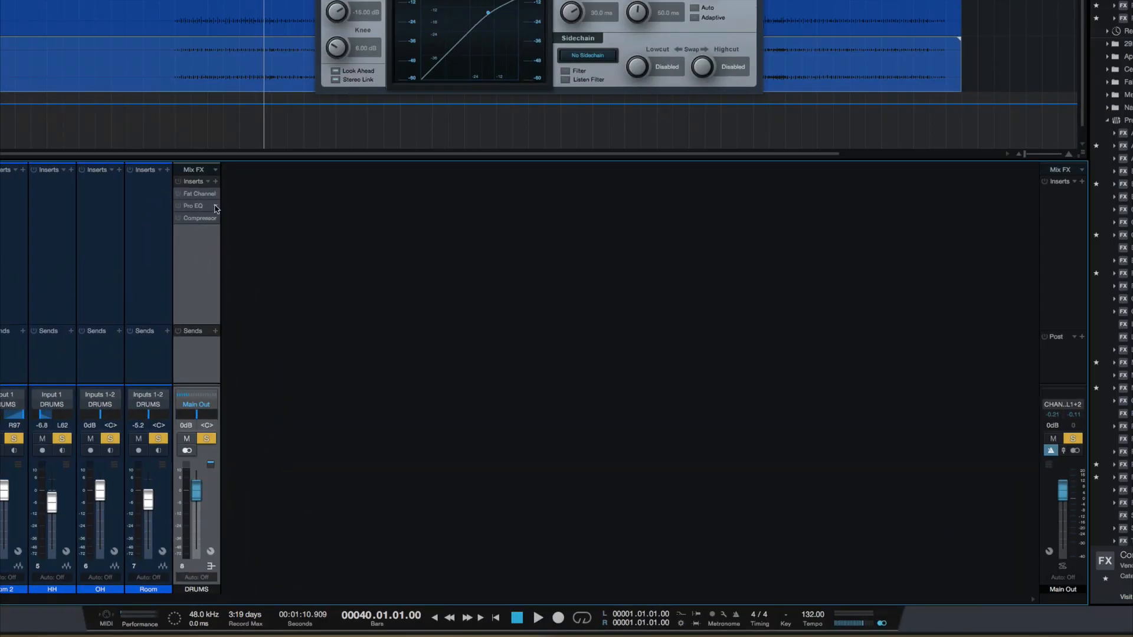
{"action": "left_click", "coordinate": [215, 217]}
{"action": "left_click", "coordinate": [255, 325]}
{"action": "right_click", "coordinate": [214, 206]}
{"action": "left_click", "coordinate": [250, 326]}
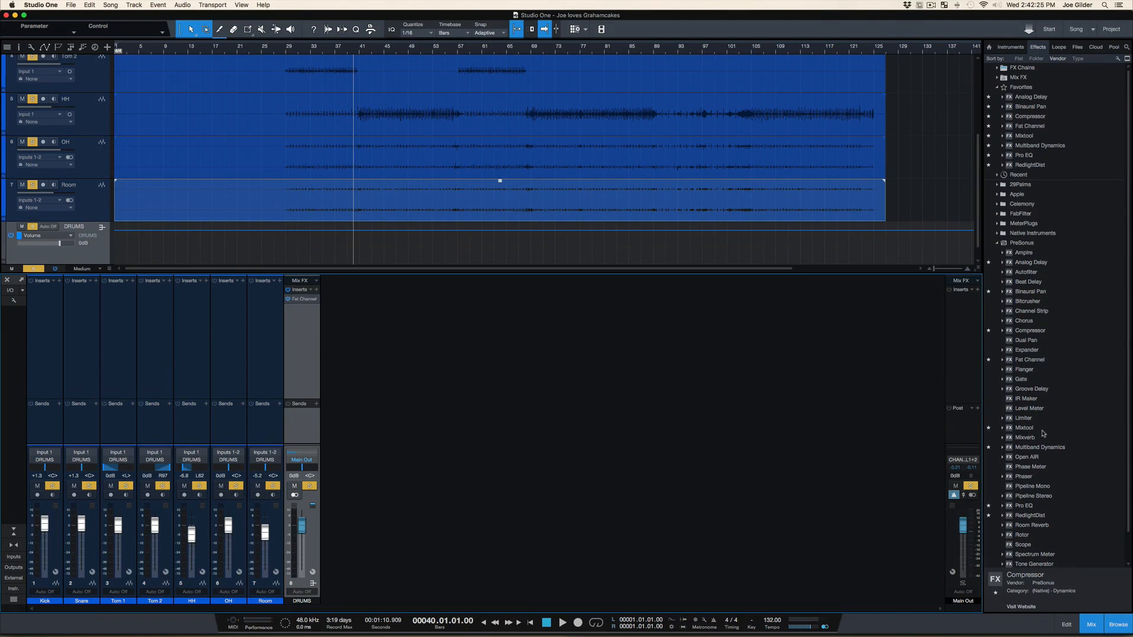
Find Room Reverb's Flat Plate preset in its Send FX folder and add it as a send on the DRUMS bus
{"action": "scroll", "coordinate": [1062, 518], "scroll_direction": "down", "scroll_amount": 2}
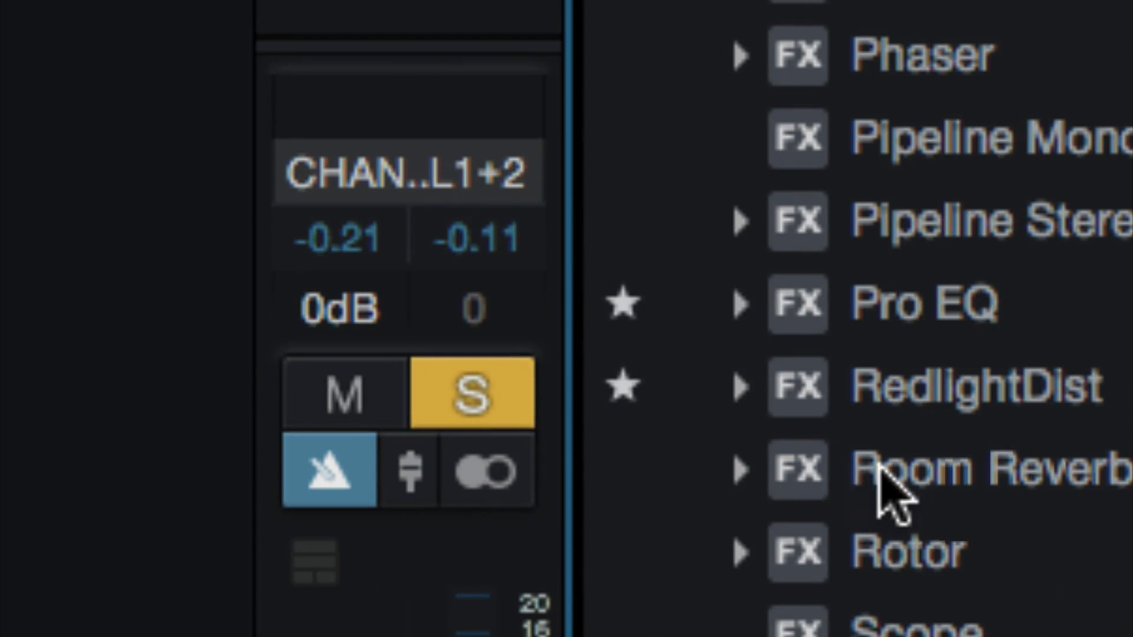
{"action": "double_click", "coordinate": [1020, 497]}
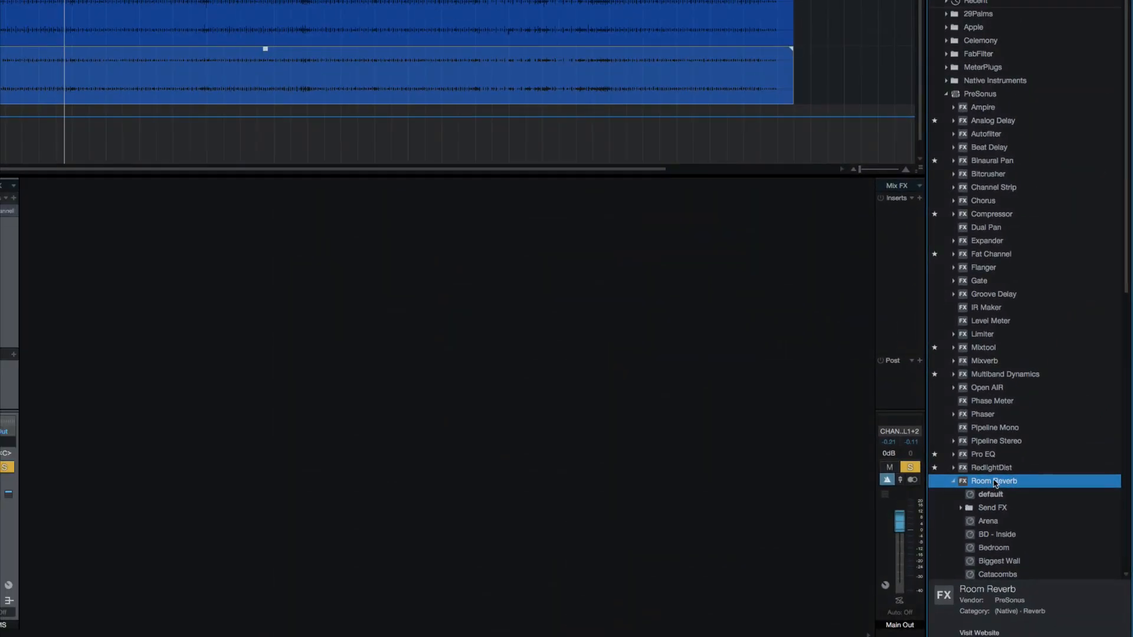
{"action": "scroll", "coordinate": [1009, 552], "scroll_direction": "down", "scroll_amount": 8}
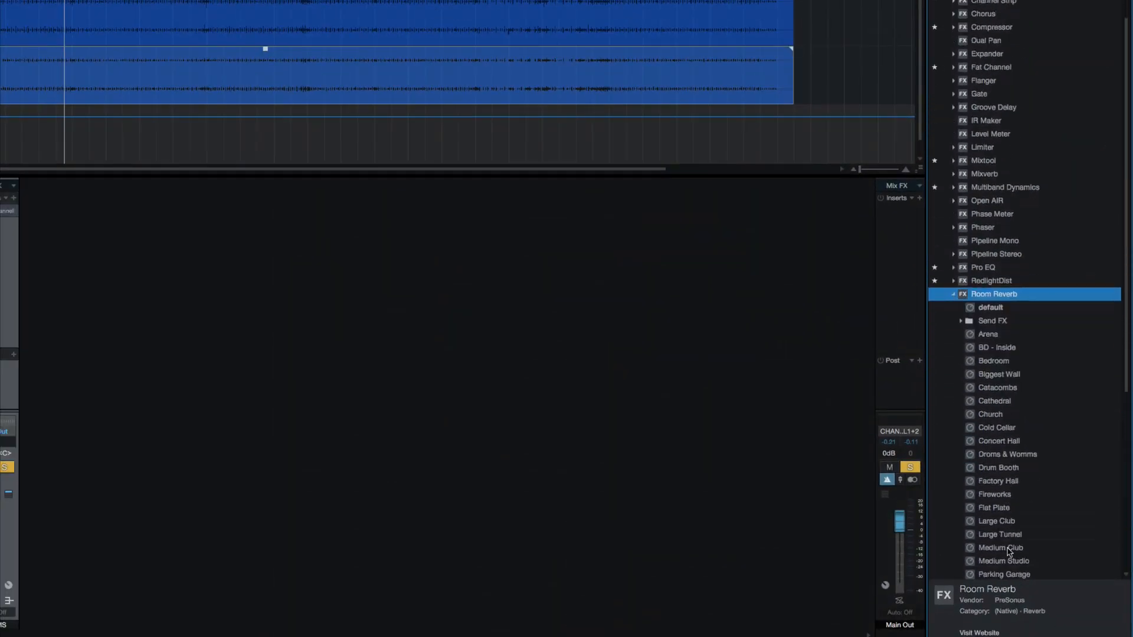
{"action": "double_click", "coordinate": [968, 242]}
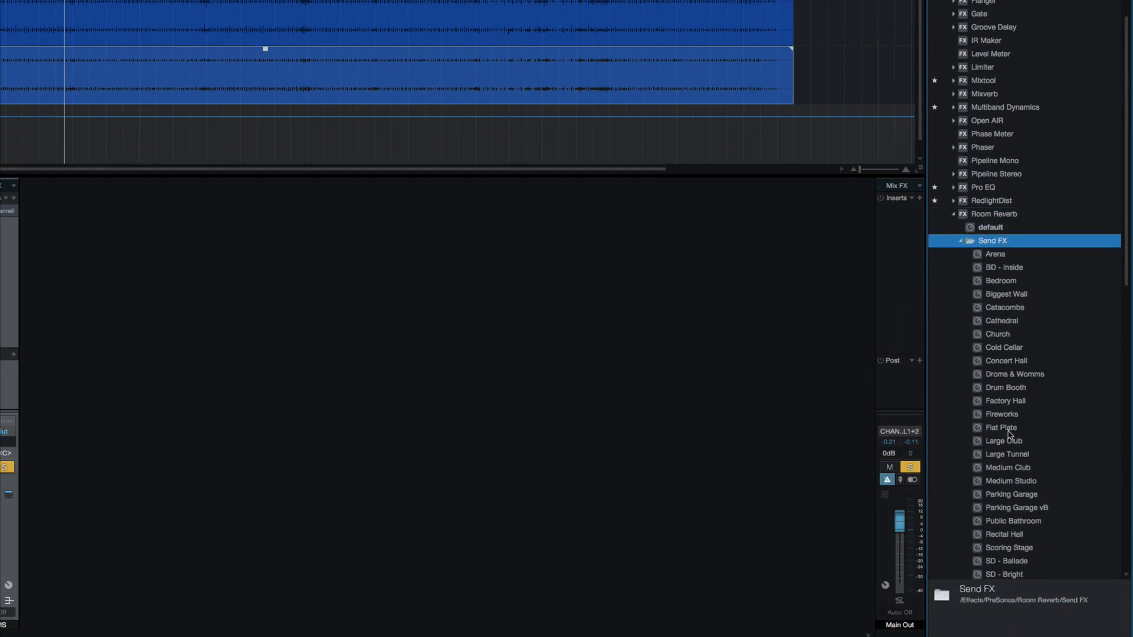
{"action": "scroll", "coordinate": [1016, 442], "scroll_direction": "down", "scroll_amount": 3}
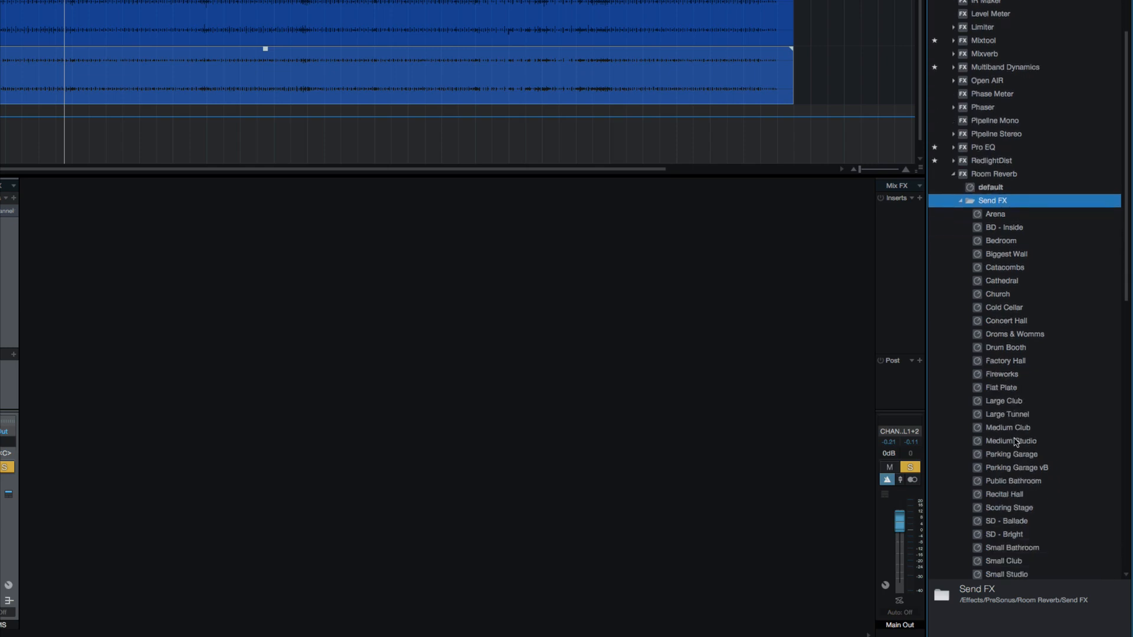
{"action": "scroll", "coordinate": [1018, 455], "scroll_direction": "down", "scroll_amount": 3}
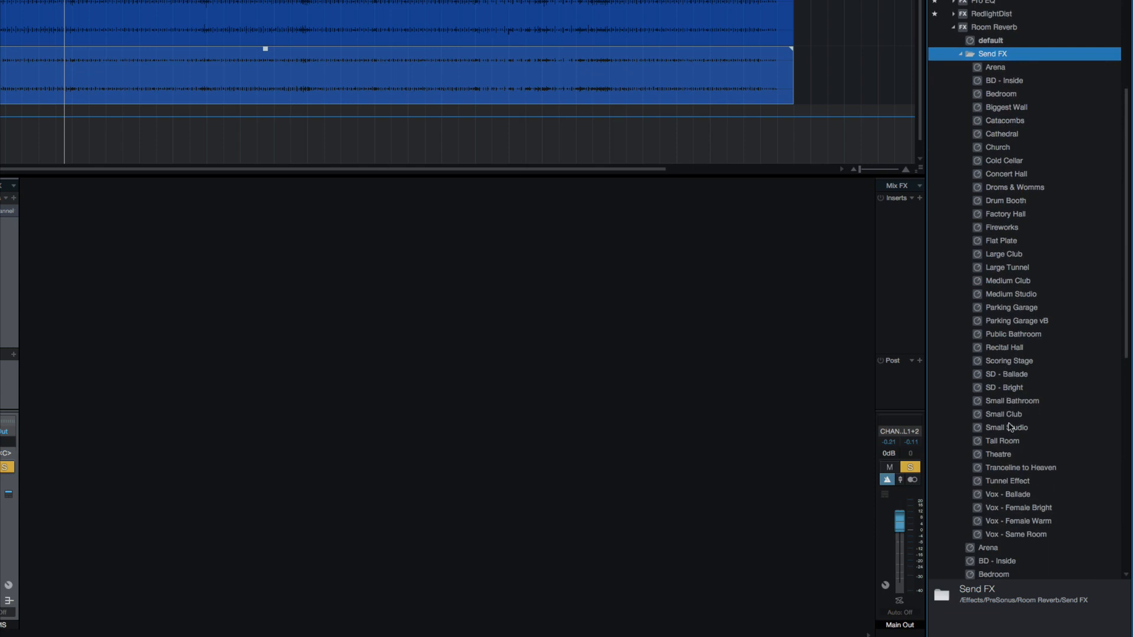
{"action": "left_click", "coordinate": [1001, 240]}
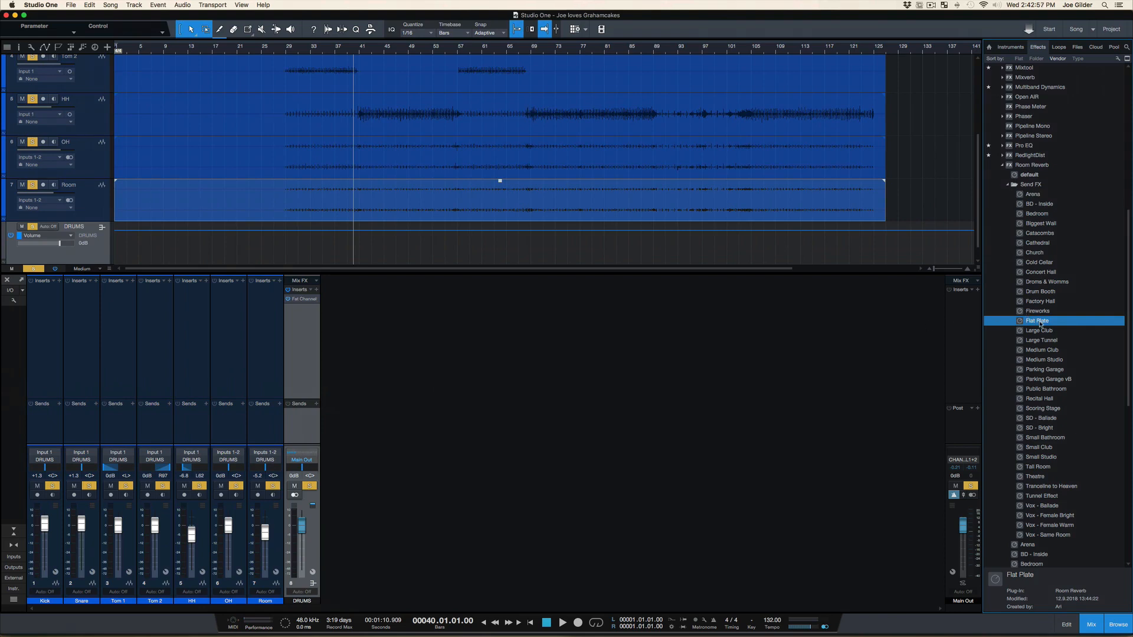
{"action": "left_click_drag", "start_coordinate": [1040, 325], "coordinate": [298, 421]}
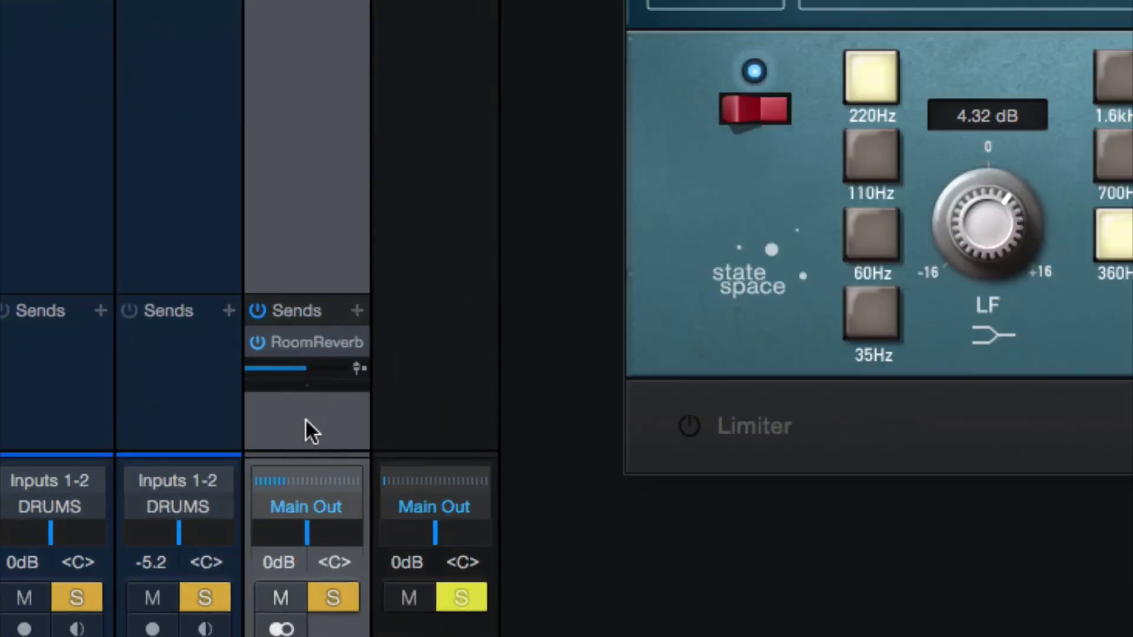
Open the Room Reverb plug-in on its FX channel, play the drums from bar 40 to hear it, and stop playback
{"action": "left_click", "coordinate": [420, 413]}
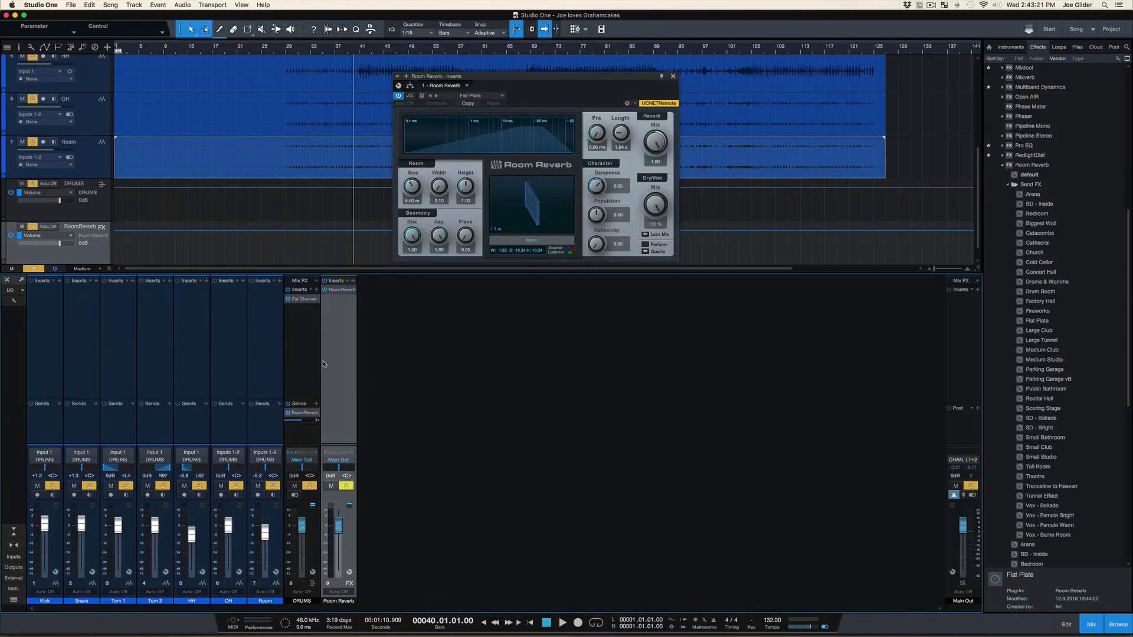
{"action": "key", "text": "space"}
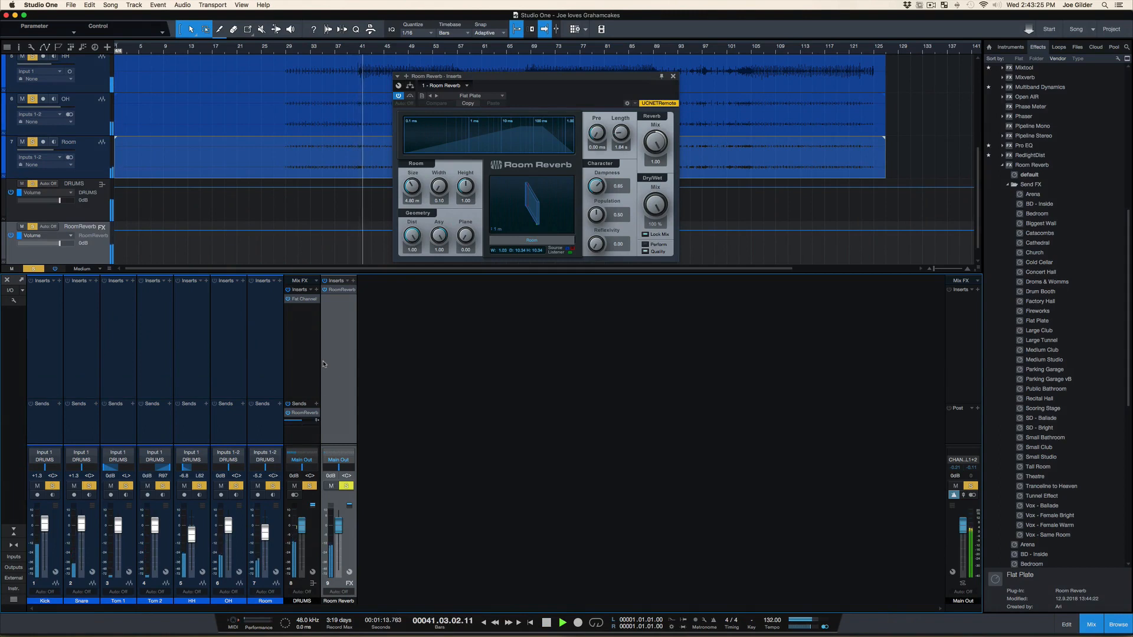
{"action": "key", "text": "space"}
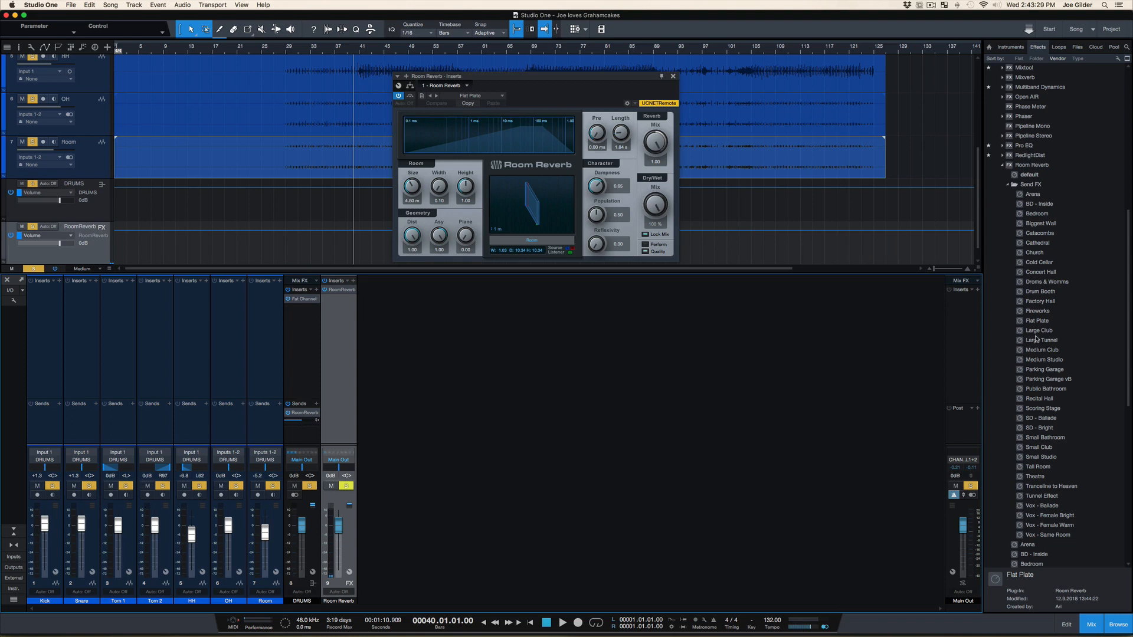
Insert Pro EQ after Room Reverb on the FX channel, start playback, and set its LMF gain to -5.18 dB near 250 Hz
{"action": "scroll", "coordinate": [1036, 265], "scroll_direction": "up", "scroll_amount": 10}
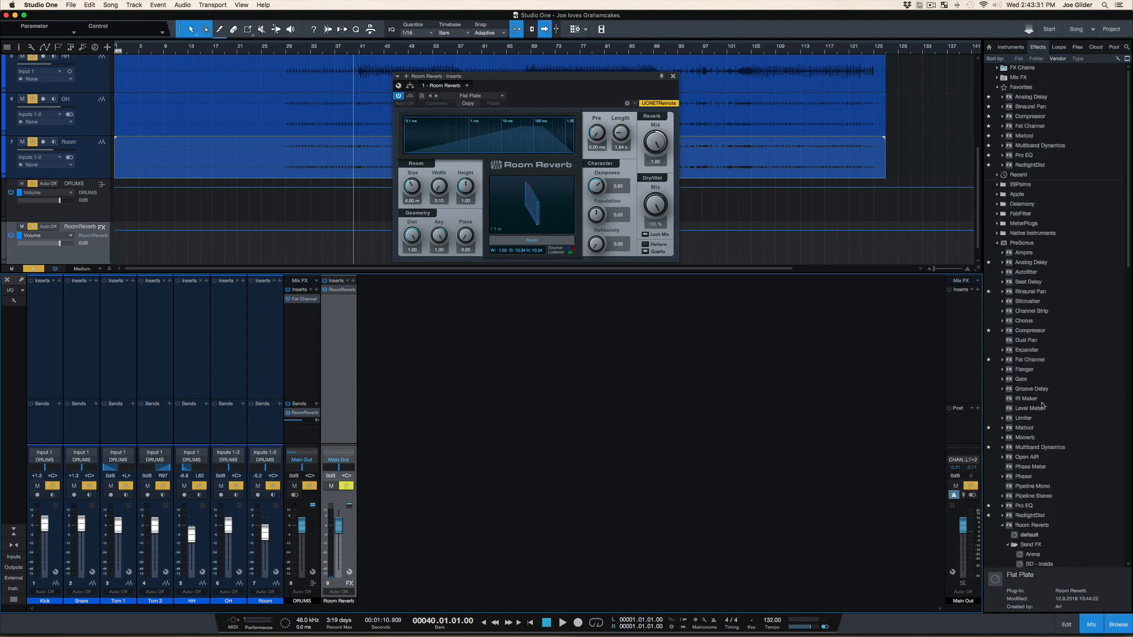
{"action": "left_click_drag", "start_coordinate": [1024, 505], "coordinate": [333, 310]}
{"action": "key", "text": "space"}
{"action": "left_click_drag", "start_coordinate": [532, 172], "coordinate": [504, 180]}
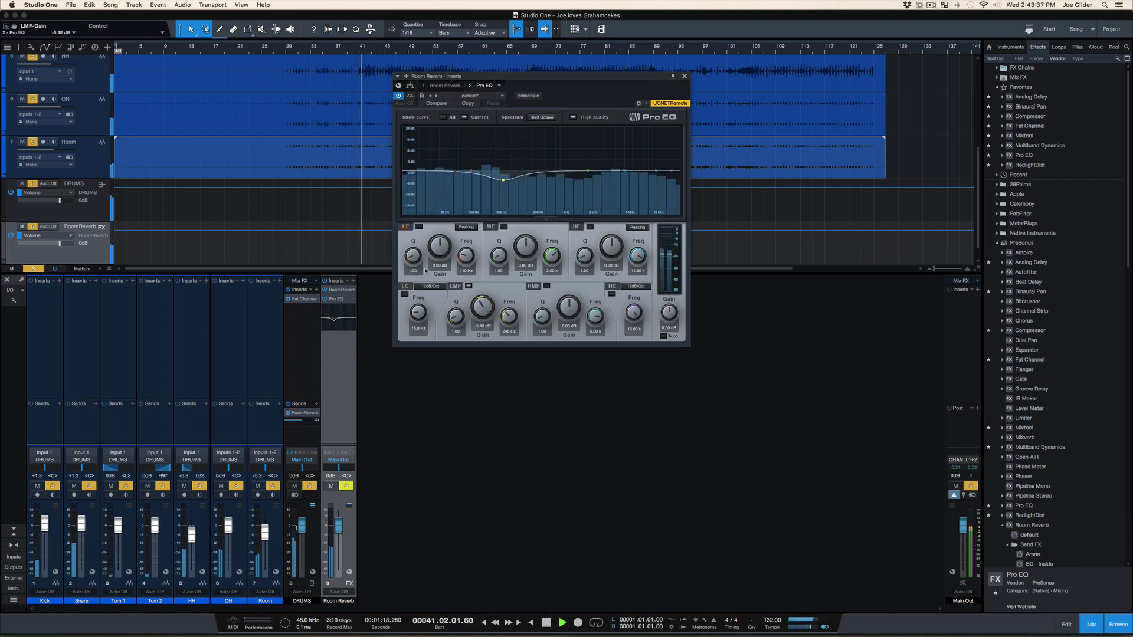
Enable Pro EQ's low cut at about 387 Hz, switch the reverb channel's solo off and on, and close the plug-in window
{"action": "left_click", "coordinate": [405, 295]}
{"action": "left_click_drag", "start_coordinate": [419, 313], "coordinate": [421, 296]}
{"action": "key", "text": "s"}
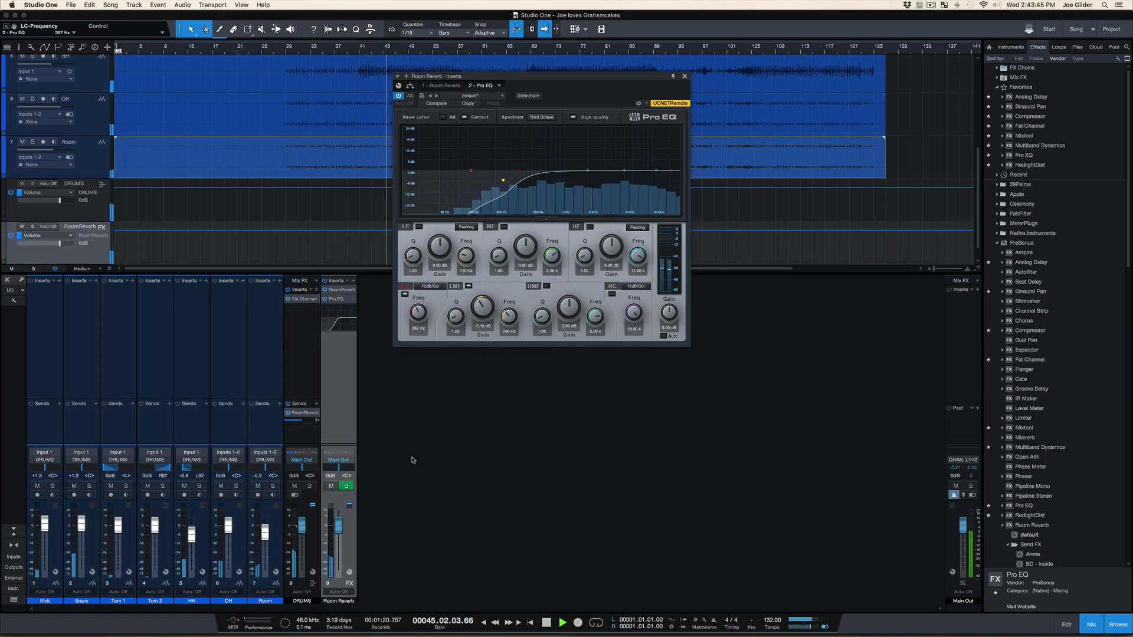
{"action": "left_click", "coordinate": [685, 76]}
{"action": "key", "text": "s"}
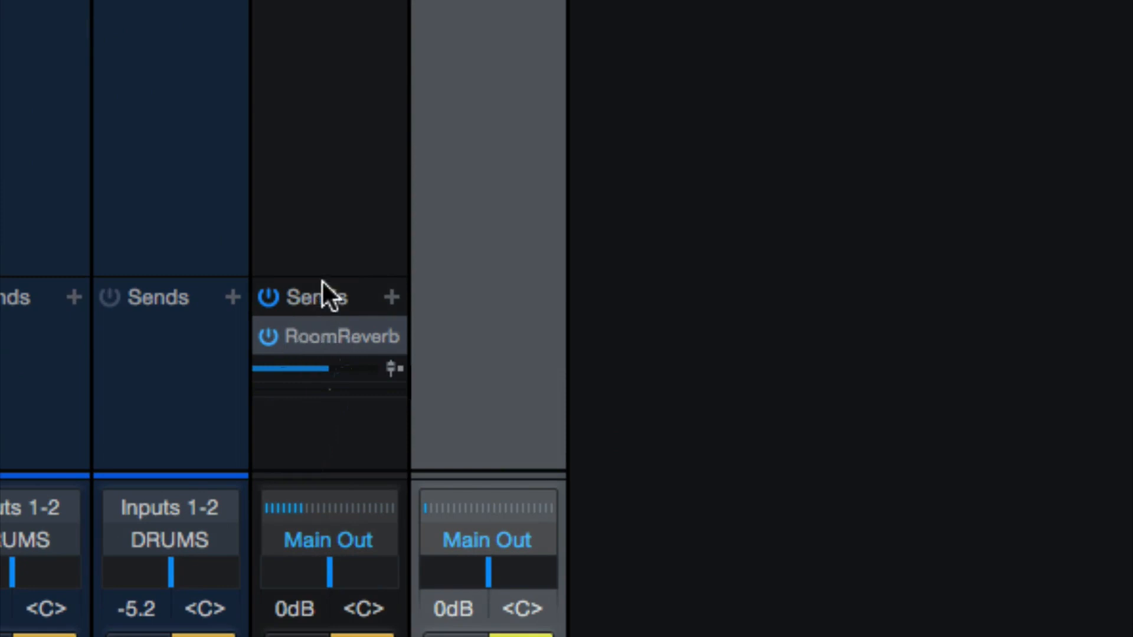
Enlarge the console's Sends area and try the DRUMS bus's RoomReverb send level and pan, recentring the pan and lowering the level
{"action": "left_click_drag", "start_coordinate": [327, 278], "coordinate": [352, 177]}
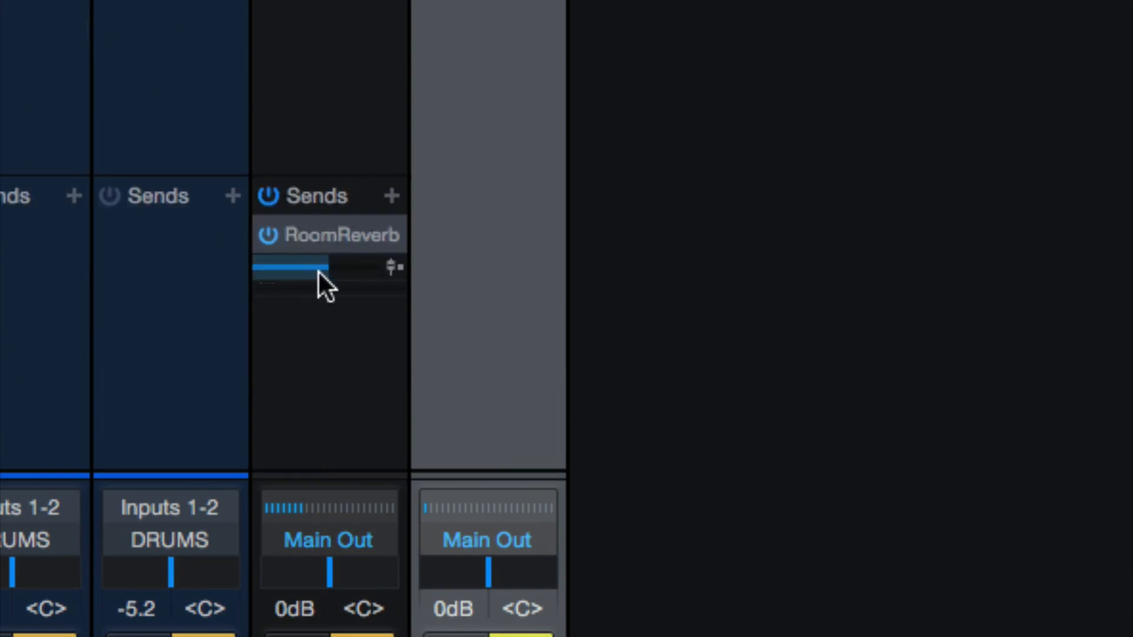
{"action": "mouse_move", "coordinate": [331, 260]}
{"action": "left_mouse_down"}
{"action": "mouse_move", "coordinate": [302, 268]}
{"action": "mouse_move", "coordinate": [363, 267]}
{"action": "mouse_move", "coordinate": [324, 264]}
{"action": "left_mouse_up"}
{"action": "mouse_move", "coordinate": [323, 285]}
{"action": "left_mouse_down"}
{"action": "mouse_move", "coordinate": [264, 289]}
{"action": "mouse_move", "coordinate": [405, 299]}
{"action": "mouse_move", "coordinate": [275, 291]}
{"action": "mouse_move", "coordinate": [370, 299]}
{"action": "mouse_move", "coordinate": [208, 304]}
{"action": "mouse_move", "coordinate": [324, 282]}
{"action": "left_mouse_up"}
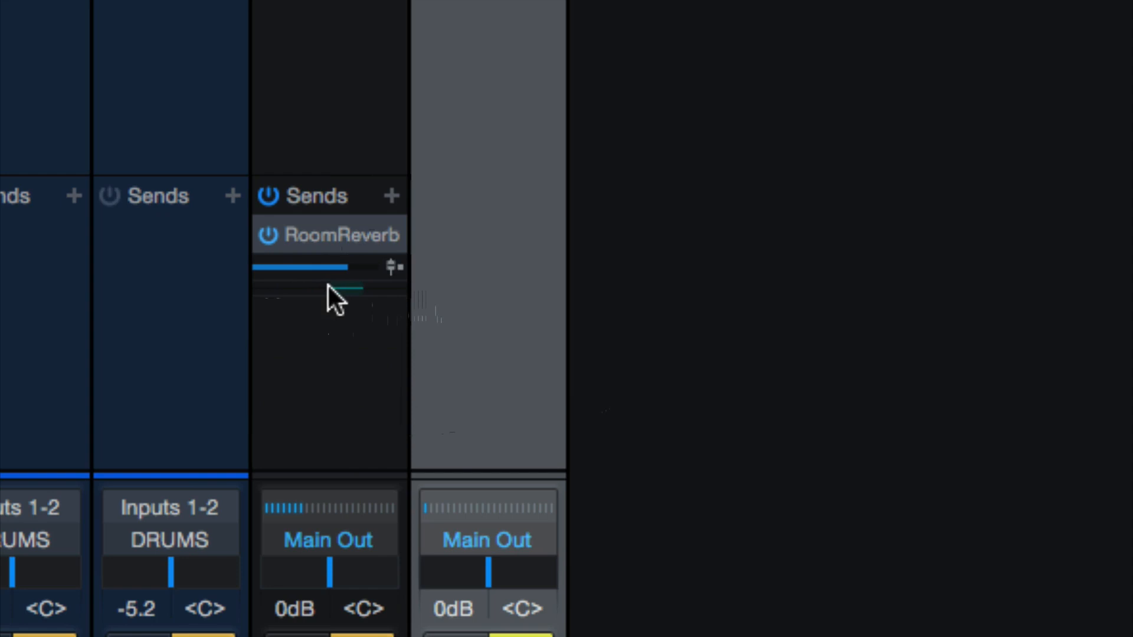
{"action": "left_click", "coordinate": [329, 287], "text": "alt"}
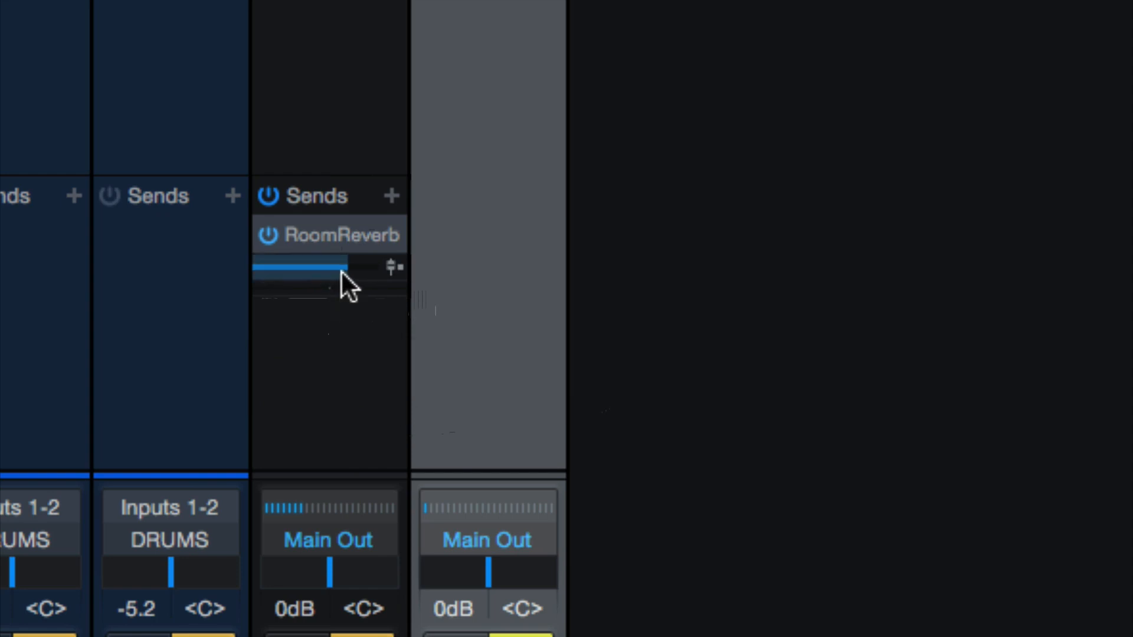
{"action": "mouse_move", "coordinate": [341, 271]}
{"action": "left_mouse_down"}
{"action": "mouse_move", "coordinate": [366, 268]}
{"action": "mouse_move", "coordinate": [293, 270]}
{"action": "mouse_move", "coordinate": [349, 272]}
{"action": "left_mouse_up"}
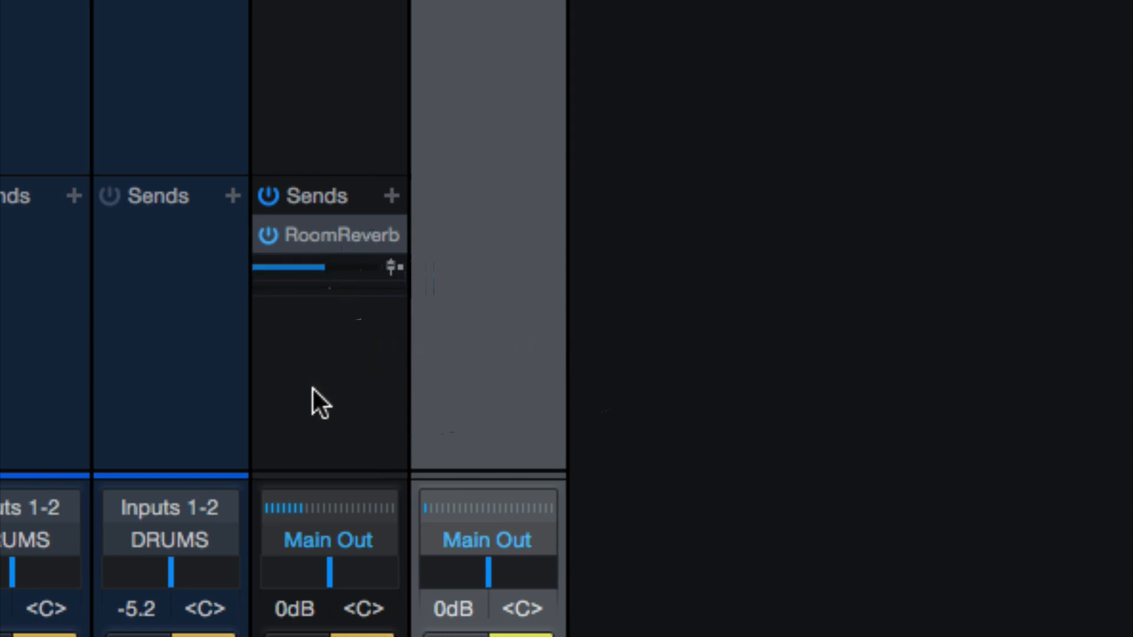
{"action": "left_click", "coordinate": [312, 388]}
{"action": "left_click", "coordinate": [523, 353]}
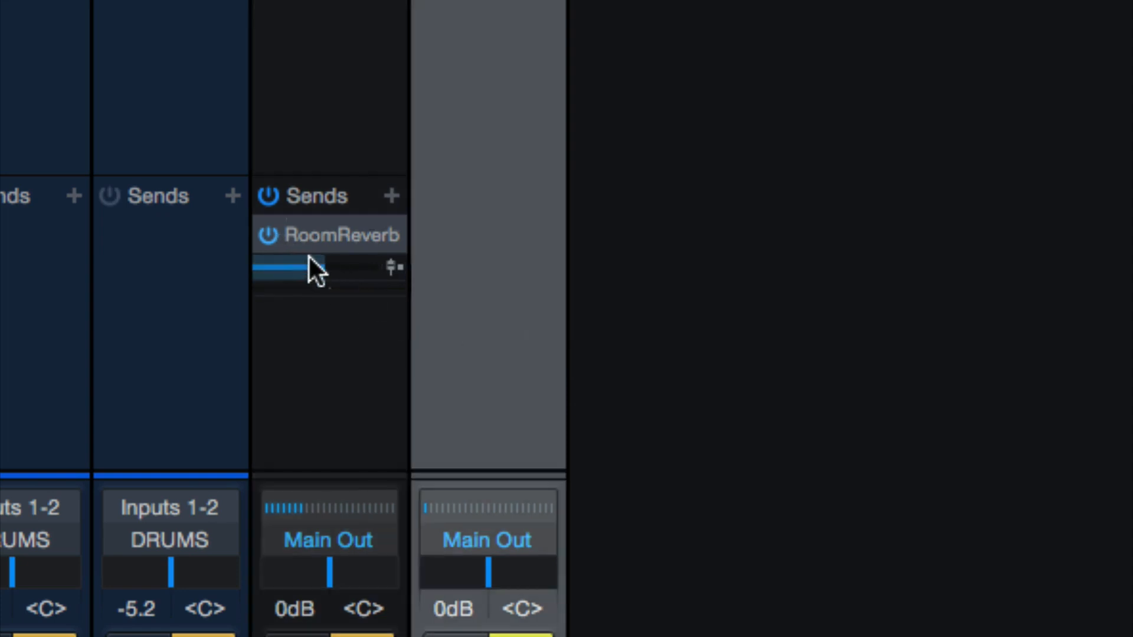
{"action": "mouse_move", "coordinate": [308, 258]}
{"action": "left_mouse_down"}
{"action": "mouse_move", "coordinate": [358, 259]}
{"action": "mouse_move", "coordinate": [293, 266]}
{"action": "left_mouse_up"}
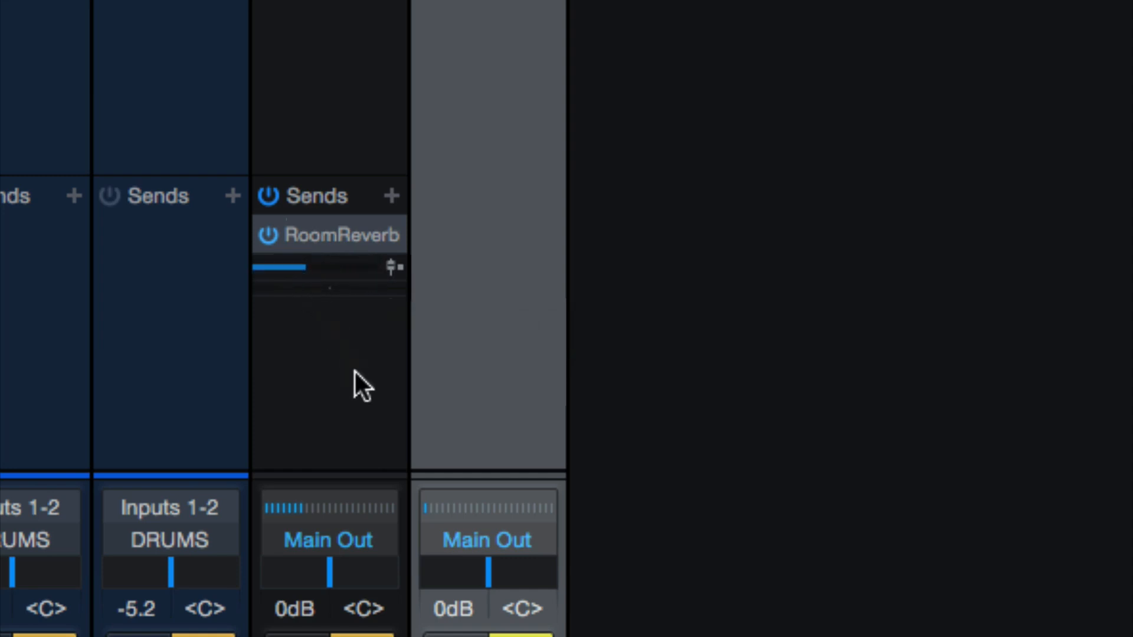
Raise the RoomReverb send and hear it prefader with the DRUMS fader fully down, then restore the fader to 0 dB and the send to postfader
{"action": "left_click", "coordinate": [392, 267]}
{"action": "left_click_drag", "start_coordinate": [321, 266], "coordinate": [364, 267]}
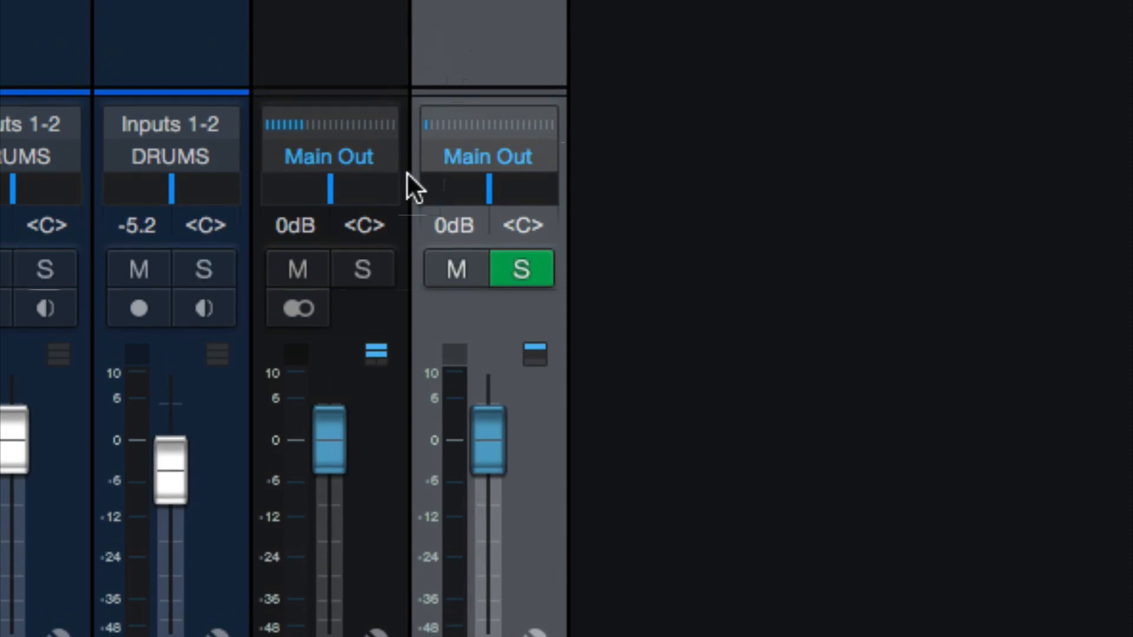
{"action": "scroll", "coordinate": [334, 565], "scroll_direction": "down", "scroll_amount": 3}
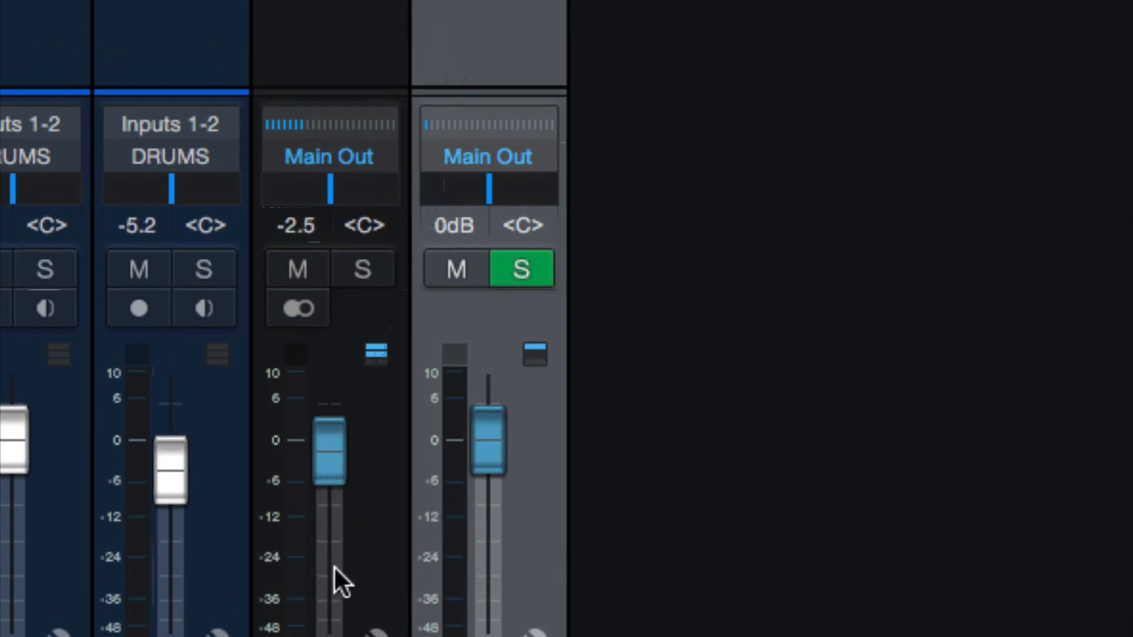
{"action": "scroll", "coordinate": [334, 566], "scroll_direction": "up", "scroll_amount": 1}
{"action": "left_click", "coordinate": [365, 269]}
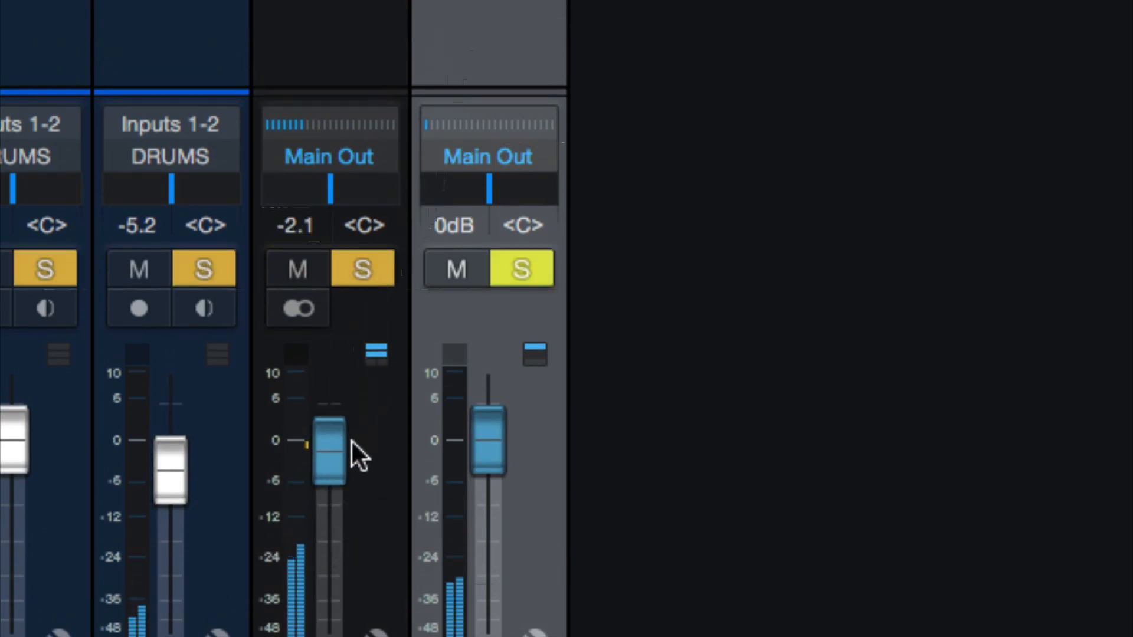
{"action": "scroll", "coordinate": [324, 472], "scroll_direction": "down", "scroll_amount": 10}
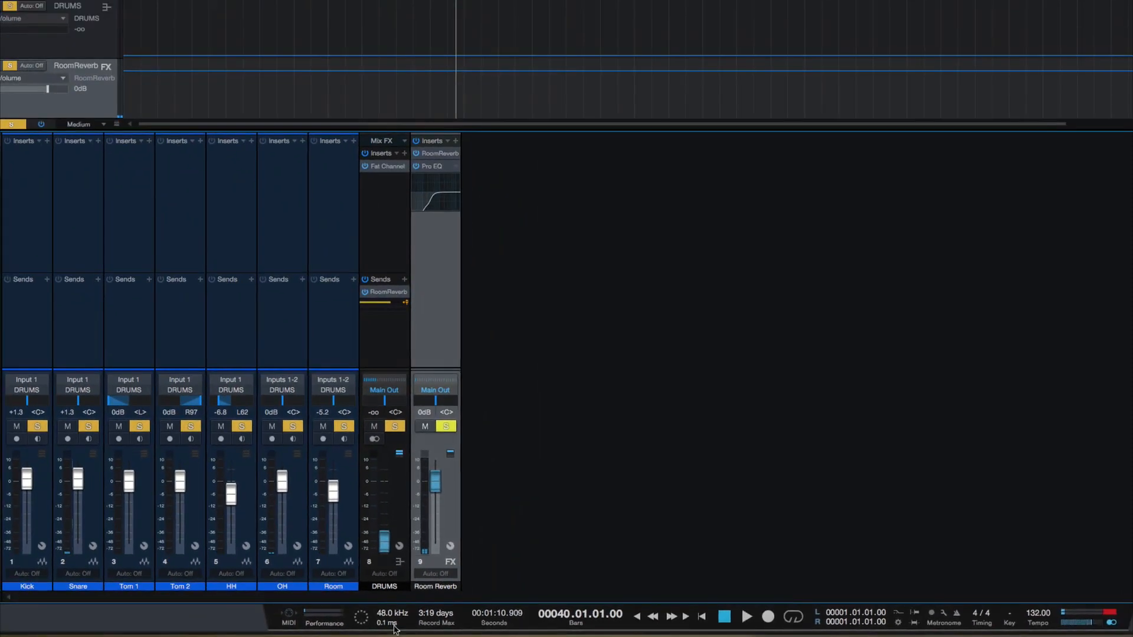
{"action": "left_click", "coordinate": [386, 537], "text": "super"}
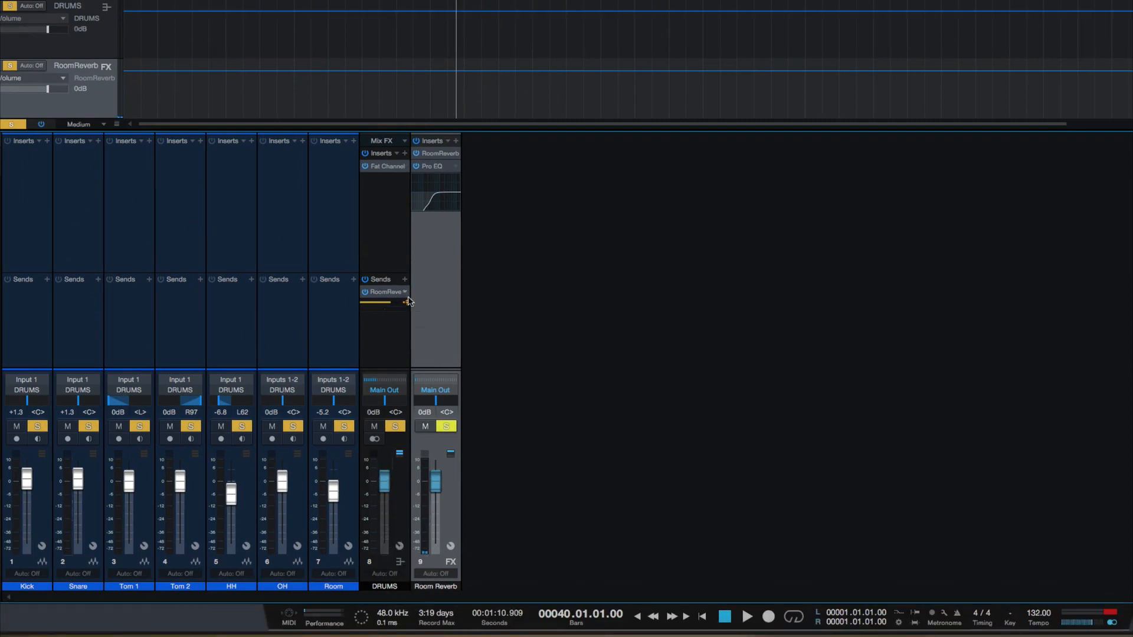
{"action": "left_click", "coordinate": [402, 329]}
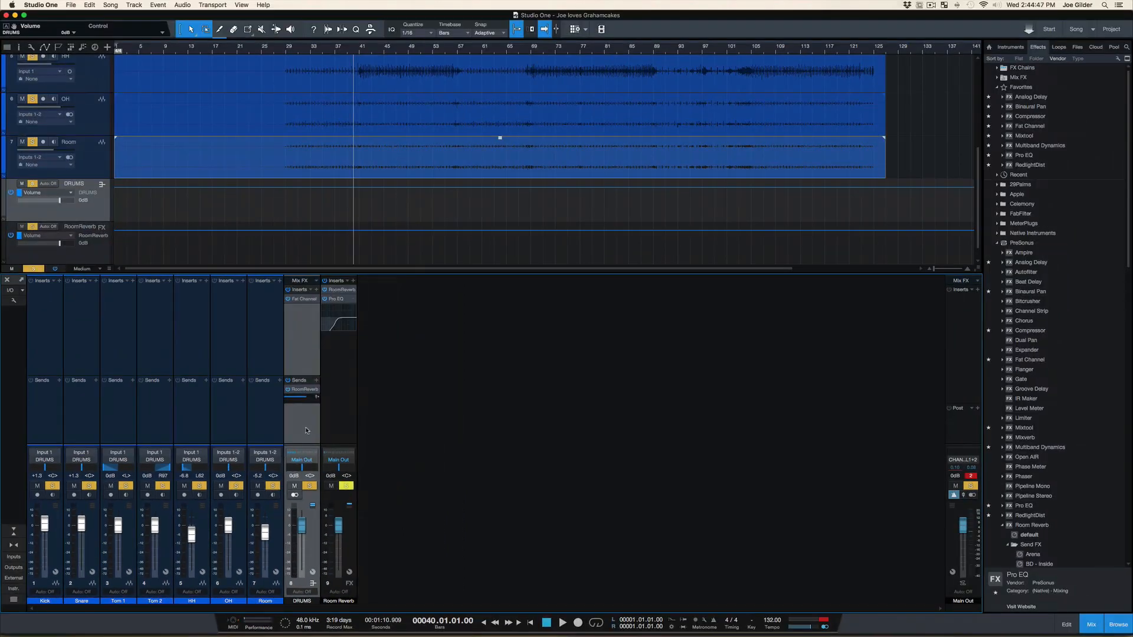
Clear the Main Out clip indicator and reopen Pro EQ on the Room Reverb channel
{"action": "left_click", "coordinate": [972, 476]}
{"action": "left_click", "coordinate": [336, 299]}
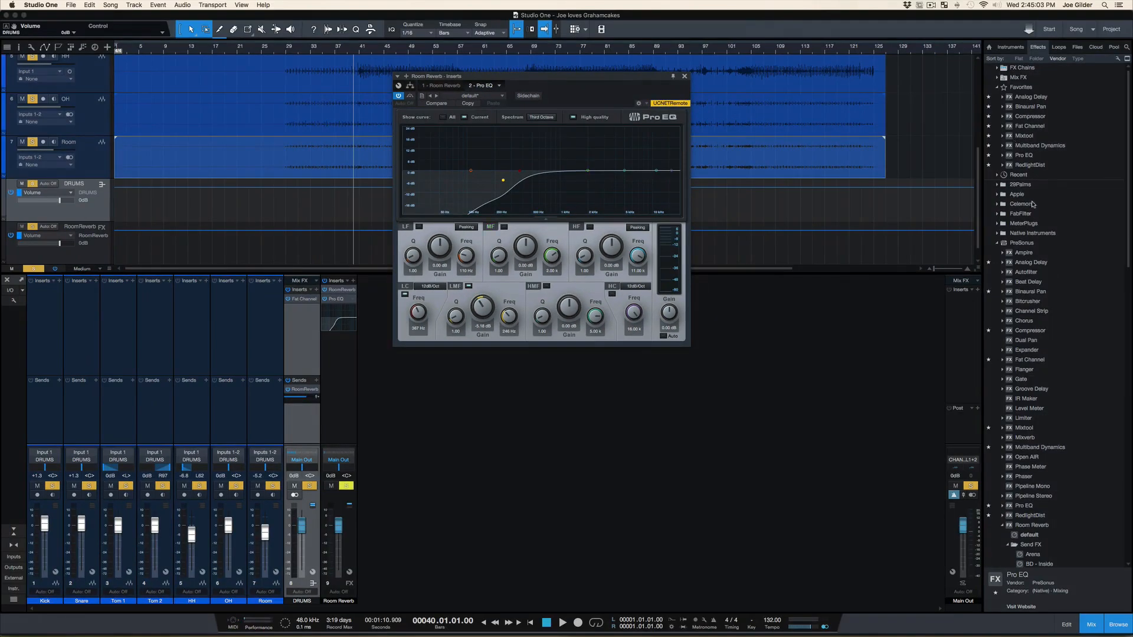
Add a Compressor after Pro EQ on the Room Reverb channel and try its Mix at 50%, then restore Mix to 100%
{"action": "left_click_drag", "start_coordinate": [1026, 331], "coordinate": [503, 96]}
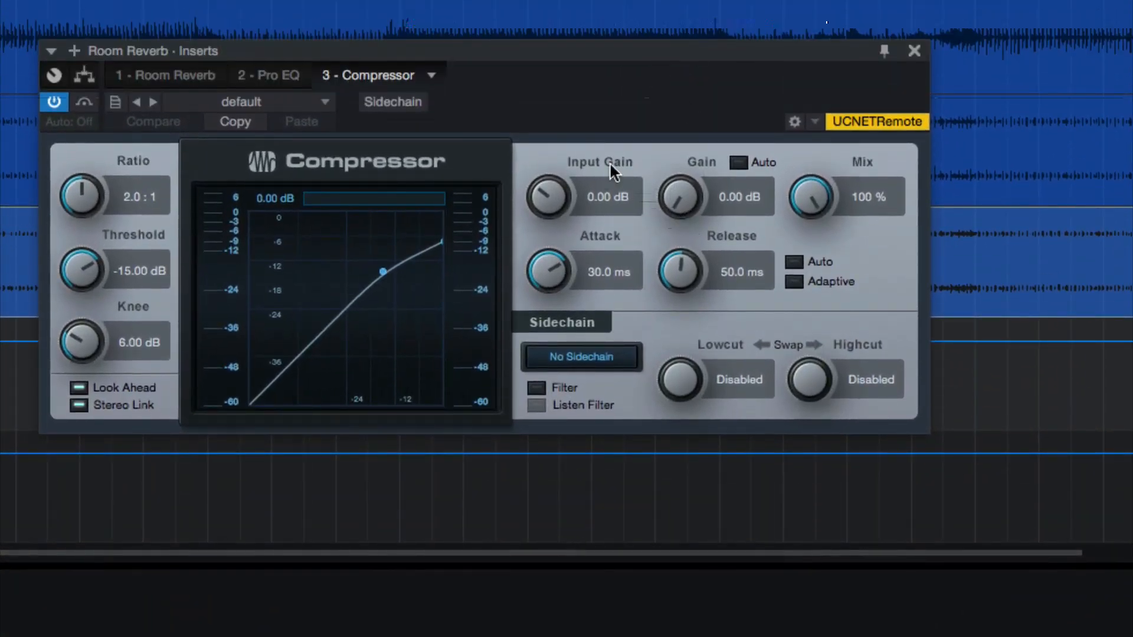
{"action": "left_click_drag", "start_coordinate": [820, 213], "coordinate": [835, 157]}
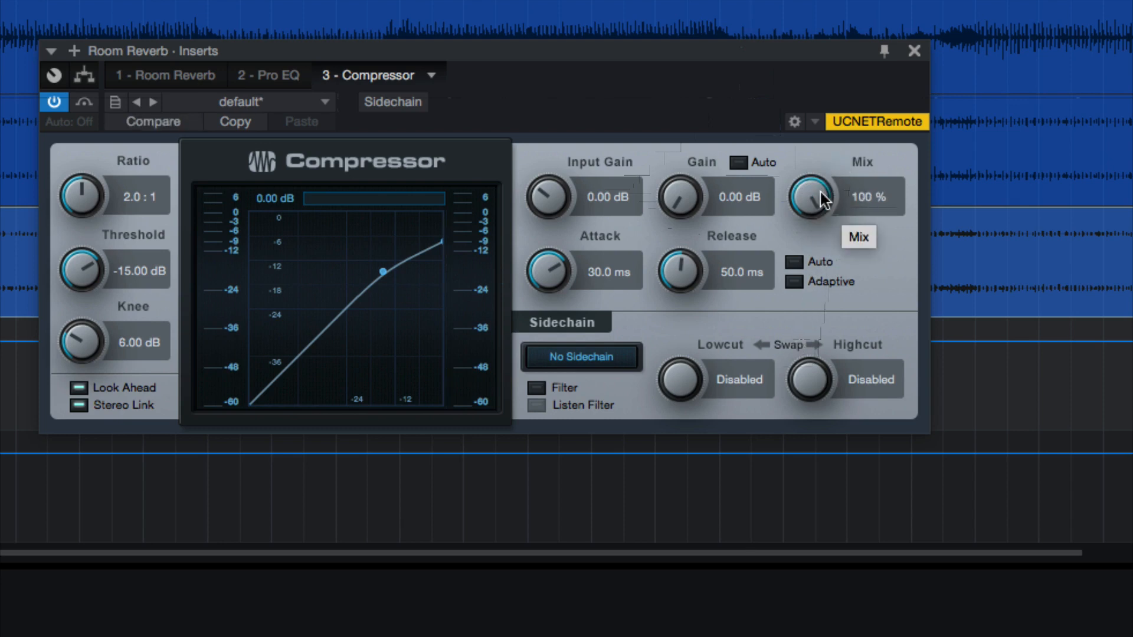
{"action": "left_click_drag", "start_coordinate": [812, 205], "coordinate": [791, 295]}
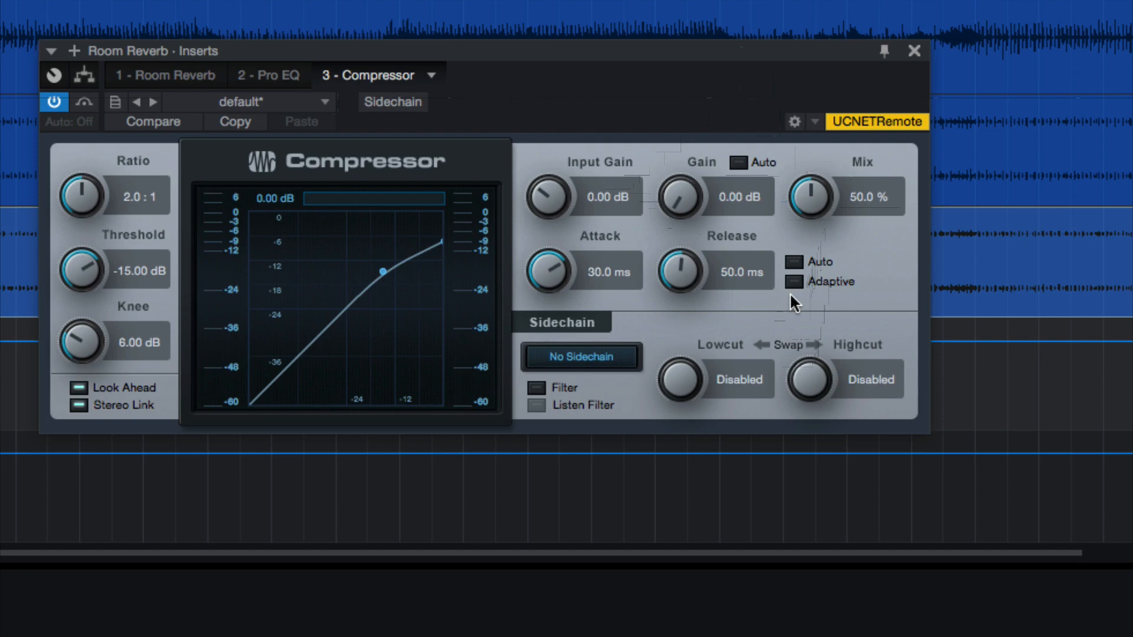
{"action": "left_click_drag", "start_coordinate": [809, 182], "coordinate": [825, 62]}
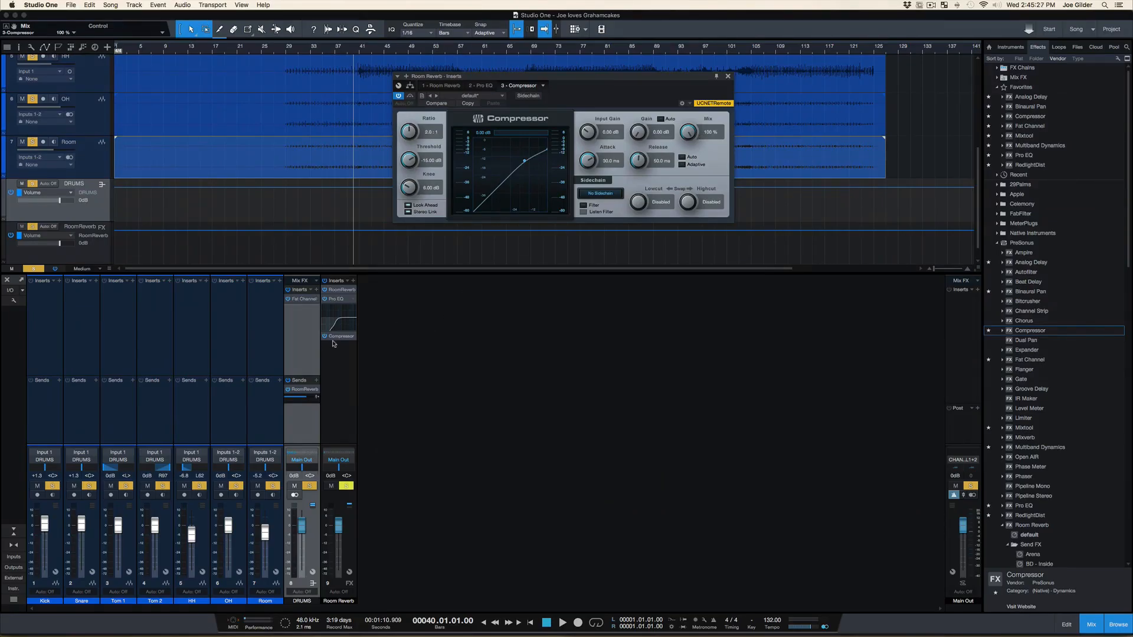
Copy the Compressor from the Room Reverb channel to the DRUMS bus inserts below Fat Channel and open the copy
{"action": "left_click_drag", "start_coordinate": [336, 340], "coordinate": [305, 315]}
{"action": "left_click", "coordinate": [302, 311]}
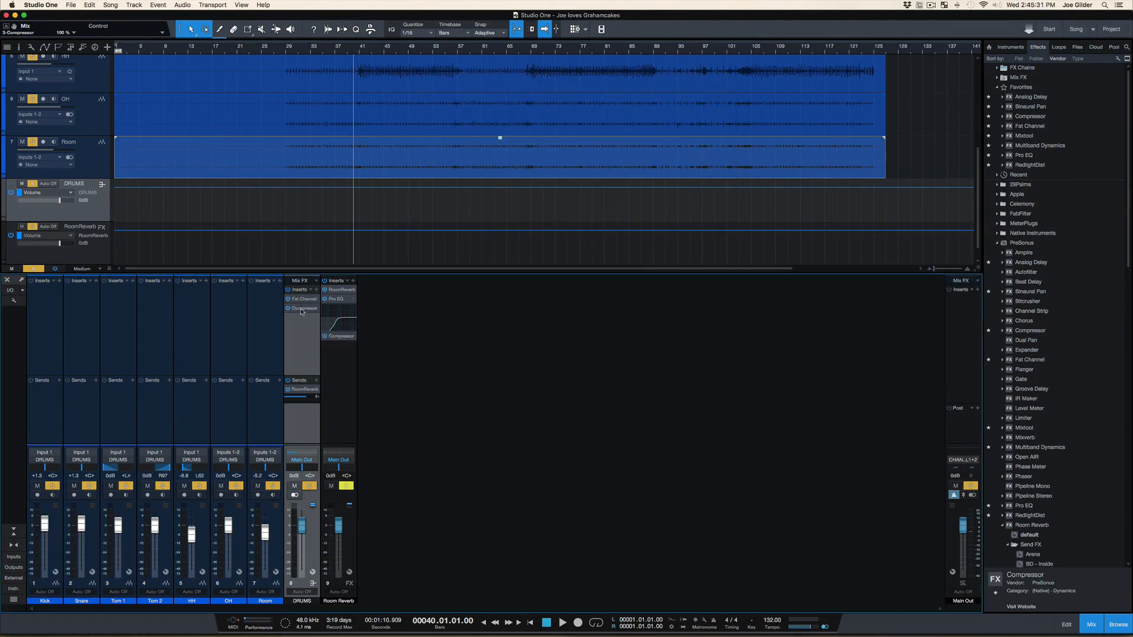
{"action": "left_click", "coordinate": [302, 312]}
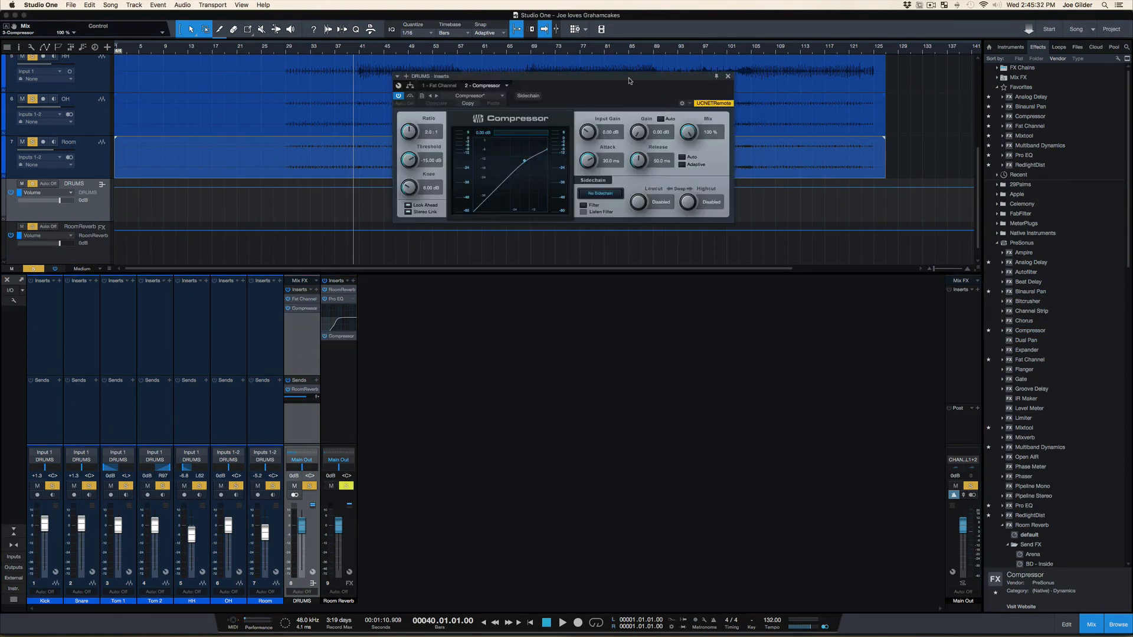